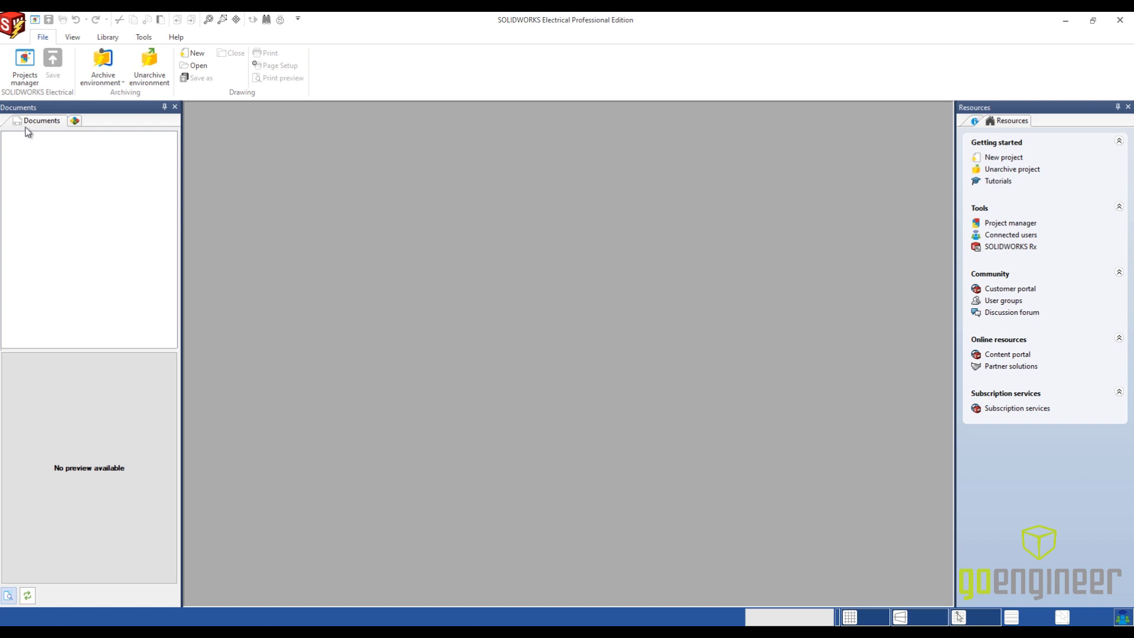
# - Create a new project from the Drone Project Template and name it "Drone Schematic Demo"
pyautogui.click(24, 79)
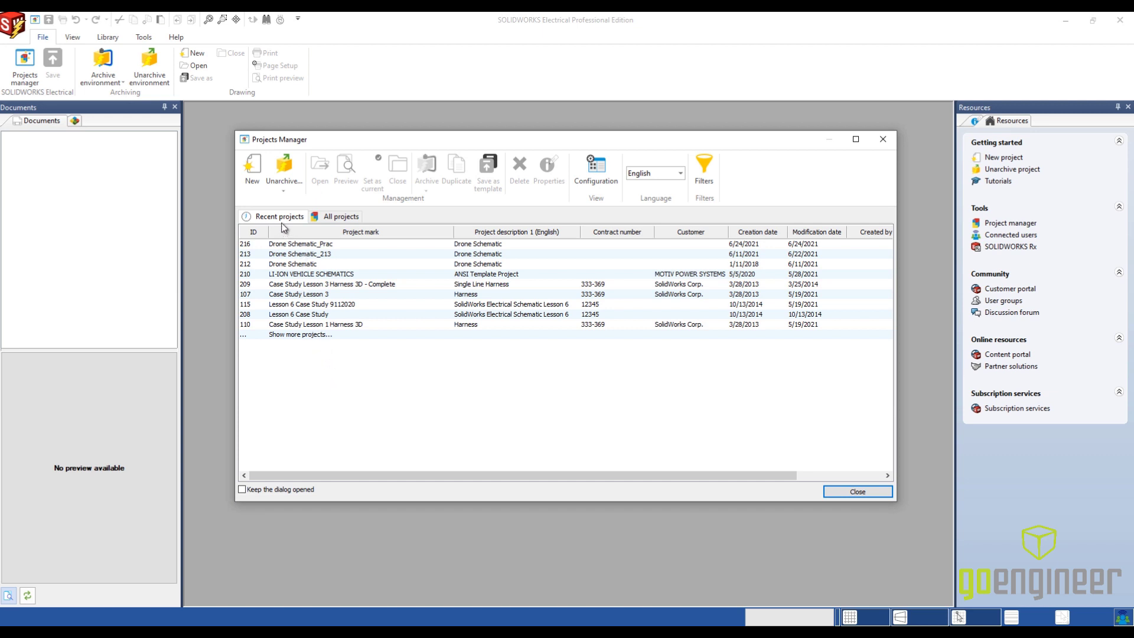
pyautogui.click(264, 179)
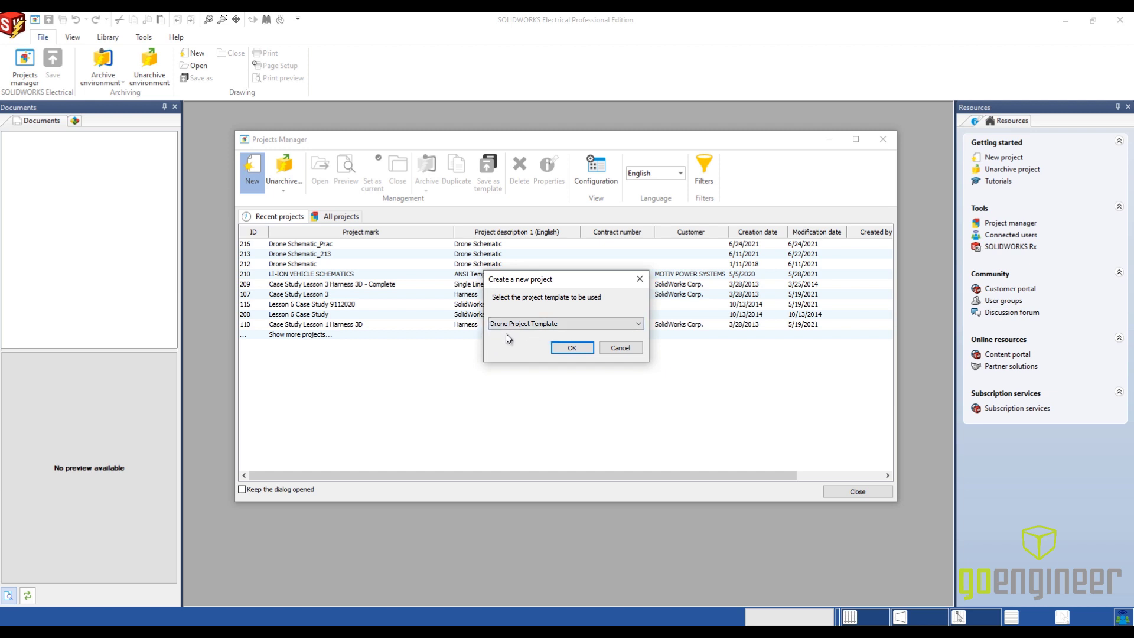
pyautogui.click(570, 349)
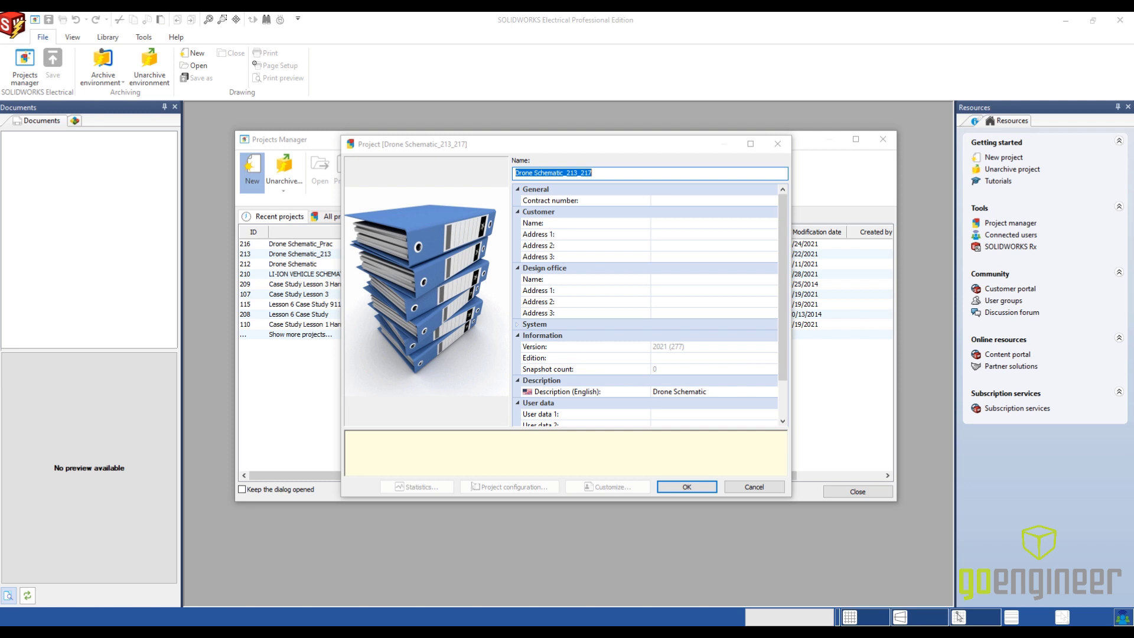
pyautogui.click(614, 173)
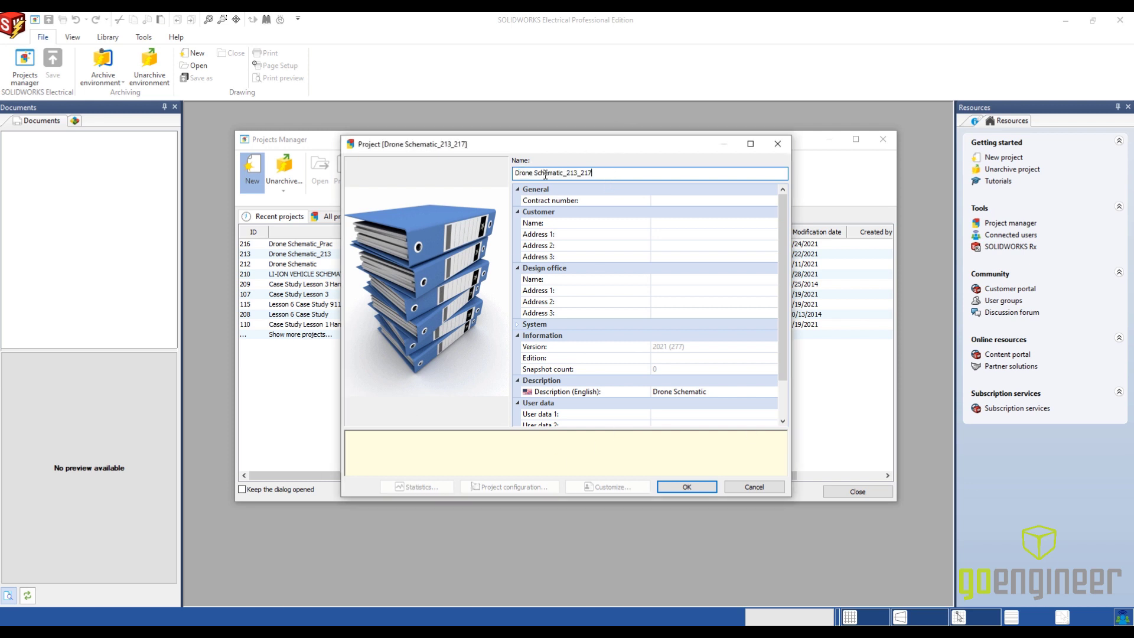
pyautogui.moveTo(546, 175)
pyautogui.mouseDown()
pyautogui.moveTo(521, 174)
pyautogui.moveTo(564, 171)
pyautogui.mouseUp()
pyautogui.write('Demo')
pyautogui.click(676, 486)
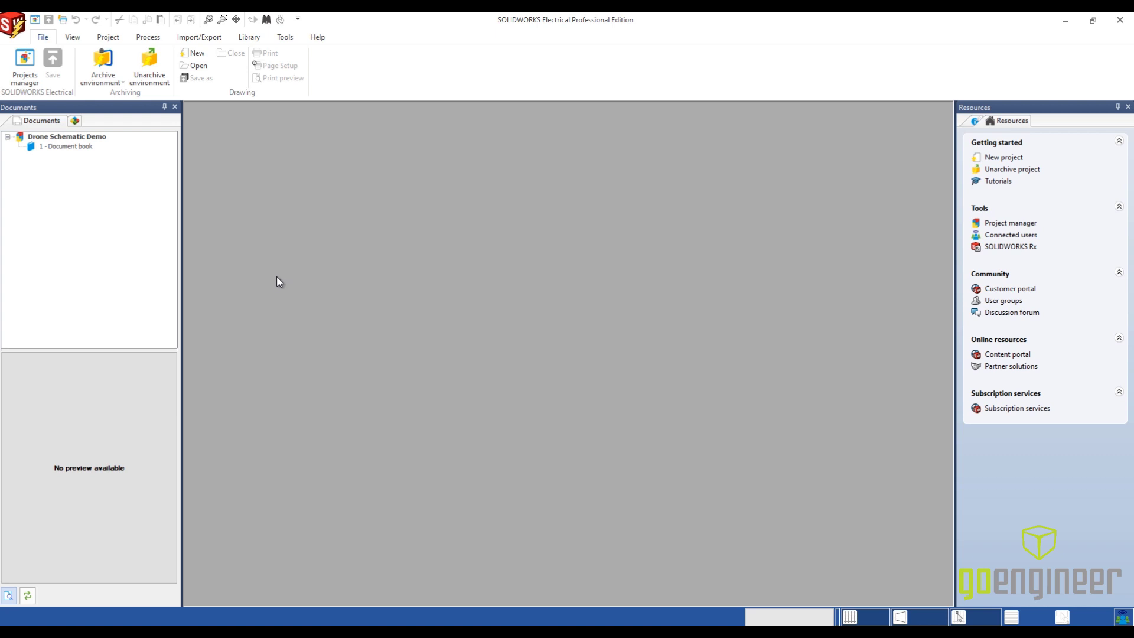
# - Review the symbol and mark settings in the project configuration without changing them
pyautogui.click(112, 39)
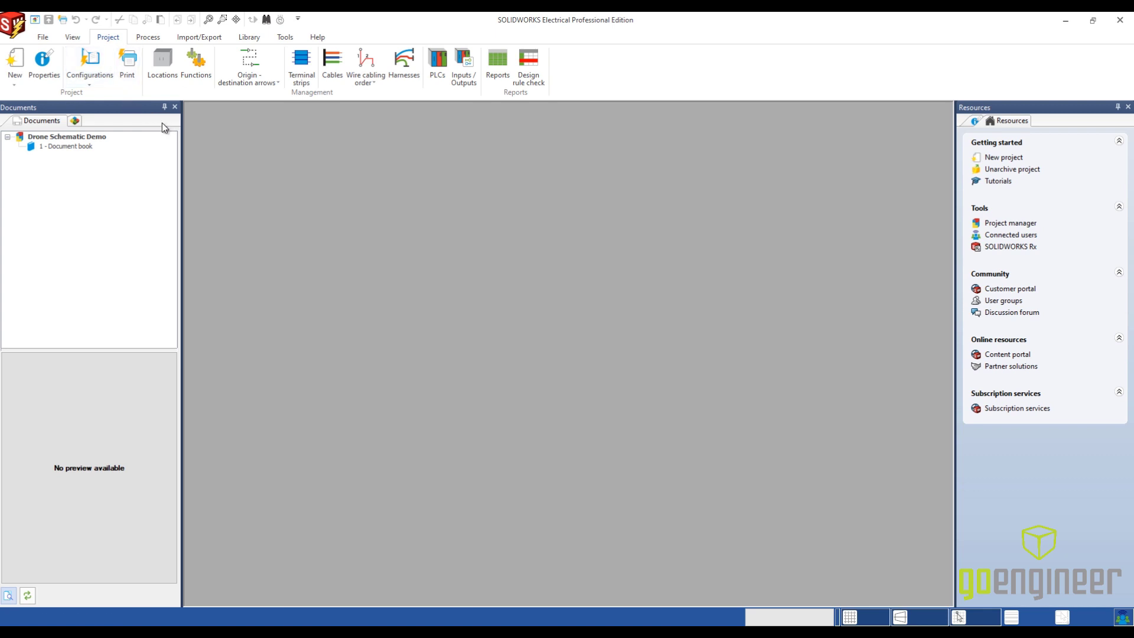
pyautogui.click(98, 67)
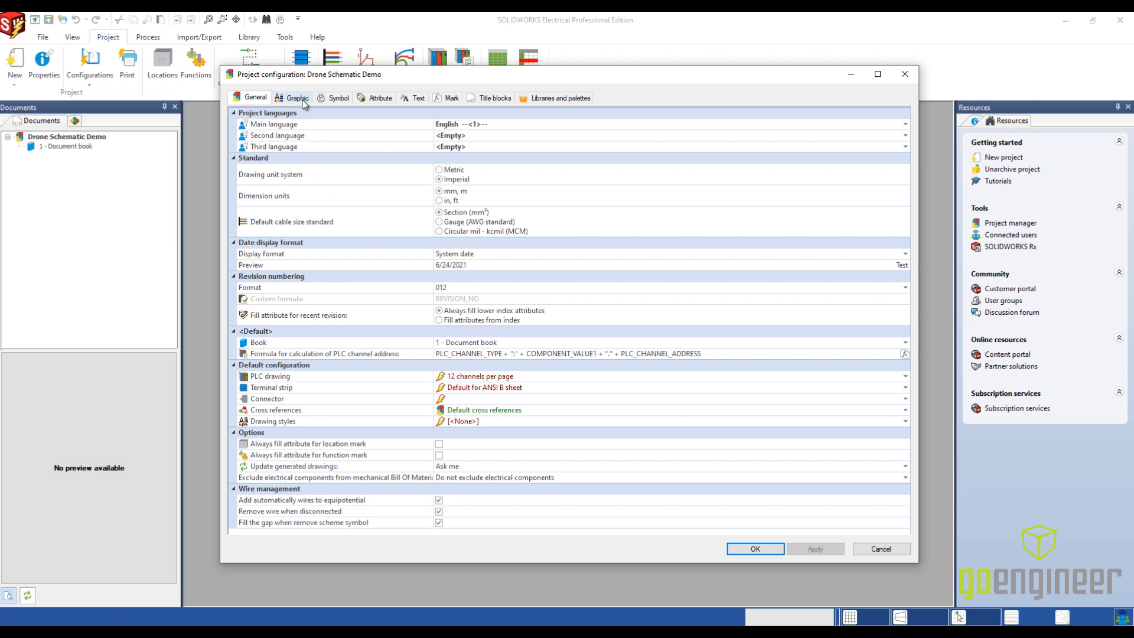
pyautogui.click(340, 99)
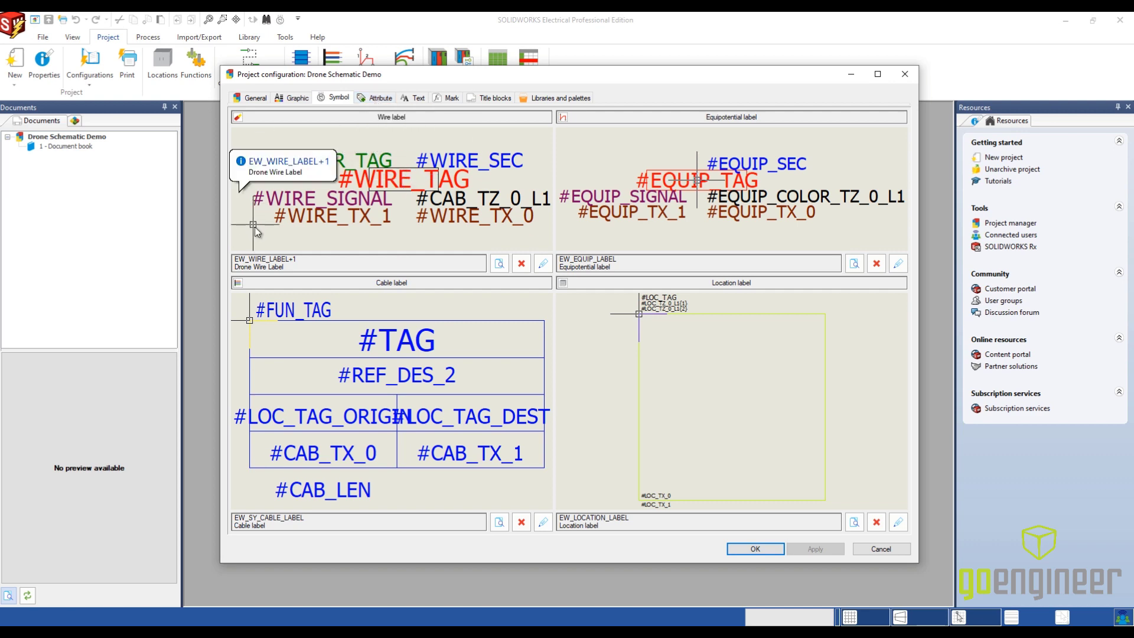
pyautogui.click(440, 97)
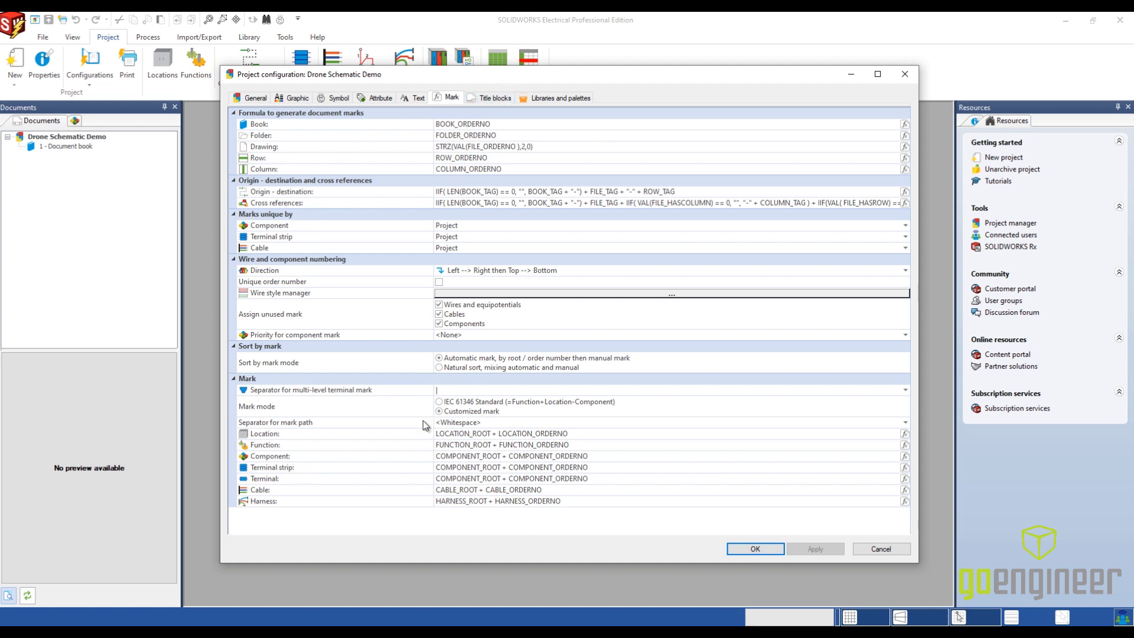
pyautogui.click(875, 549)
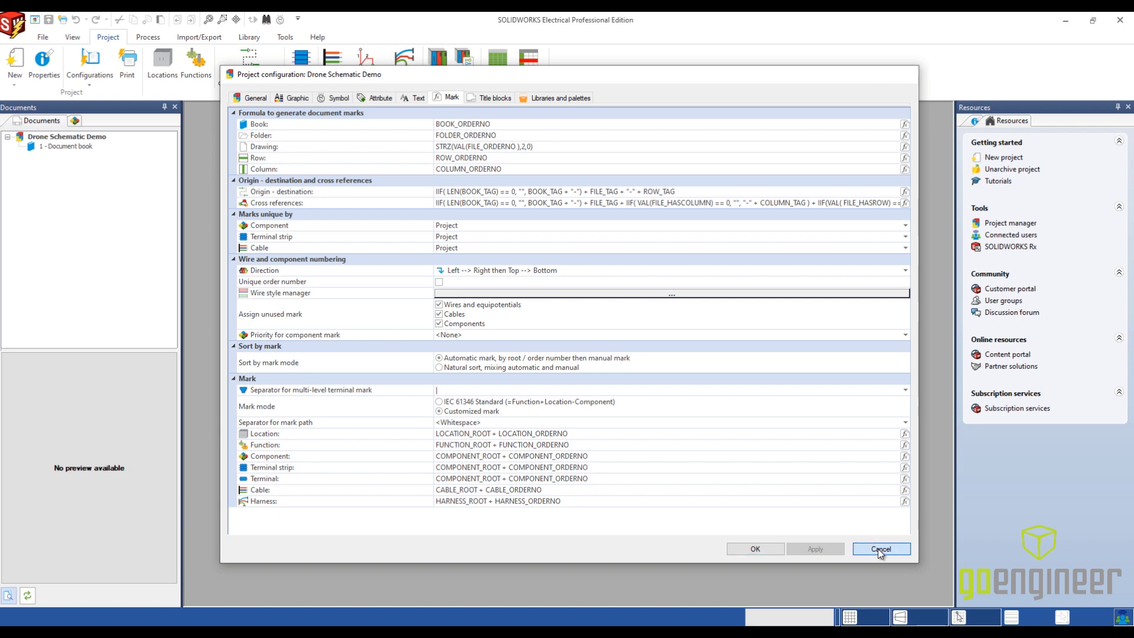
# - Examine the project's wire styles in the wire style manager, including their numbers, phases and line colors
pyautogui.click(104, 87)
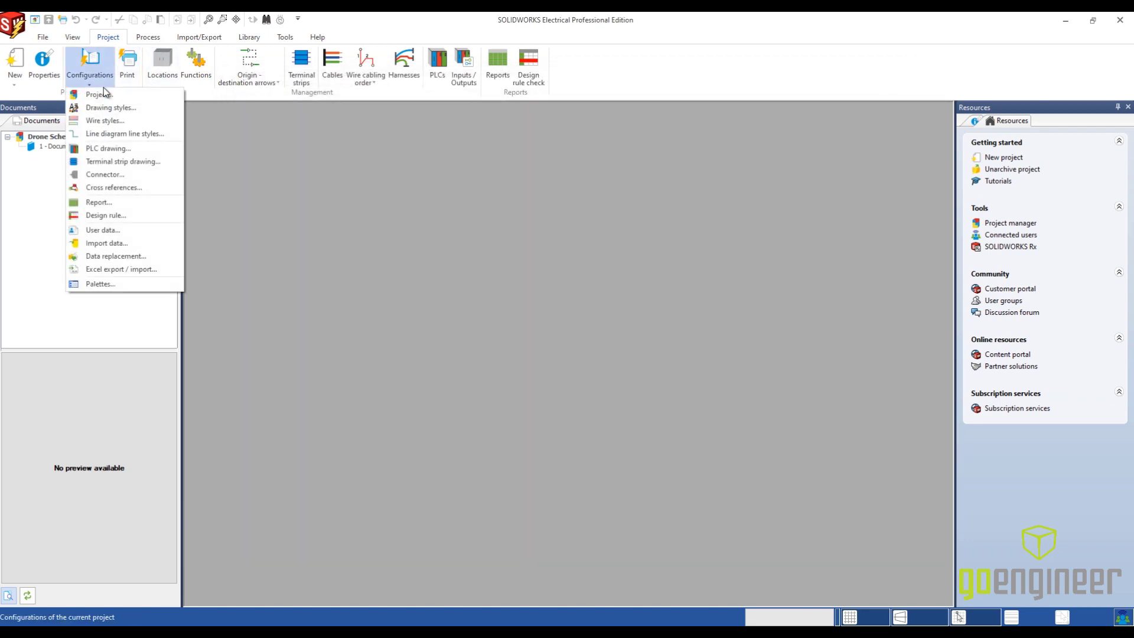
pyautogui.click(98, 121)
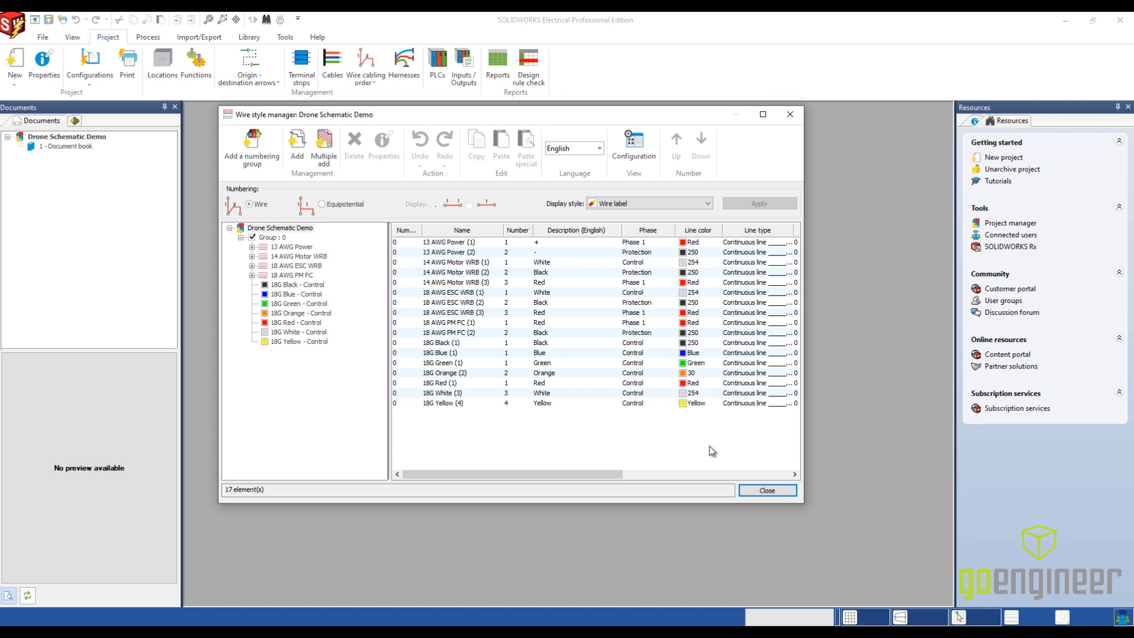
pyautogui.click(762, 493)
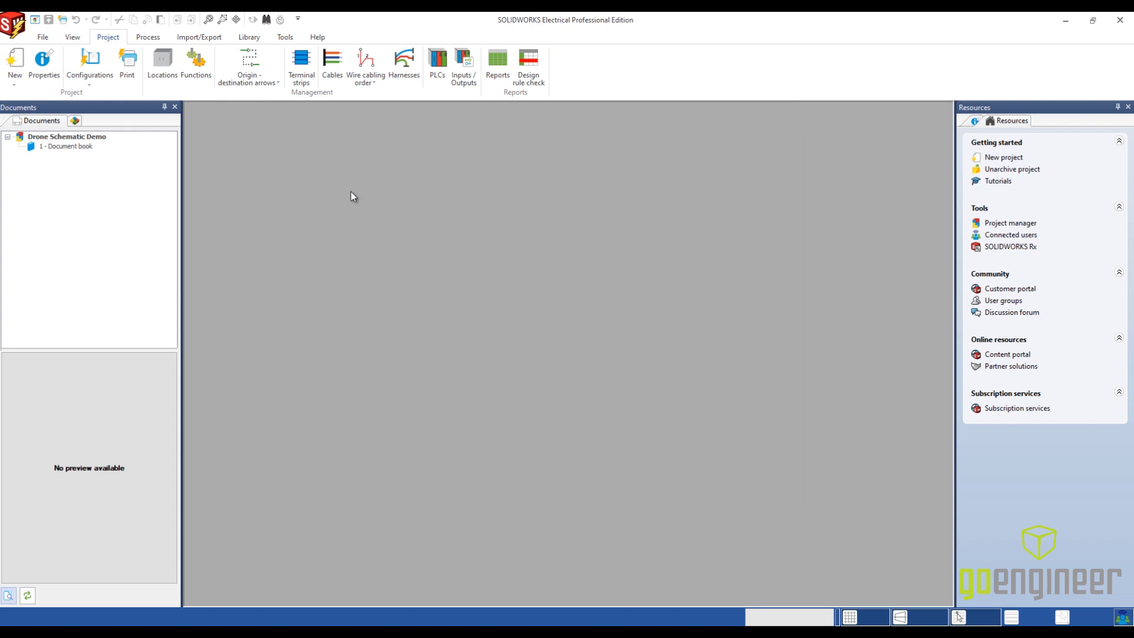
# - Add a new location directly under the project with the English description "Arm"
pyautogui.click(163, 76)
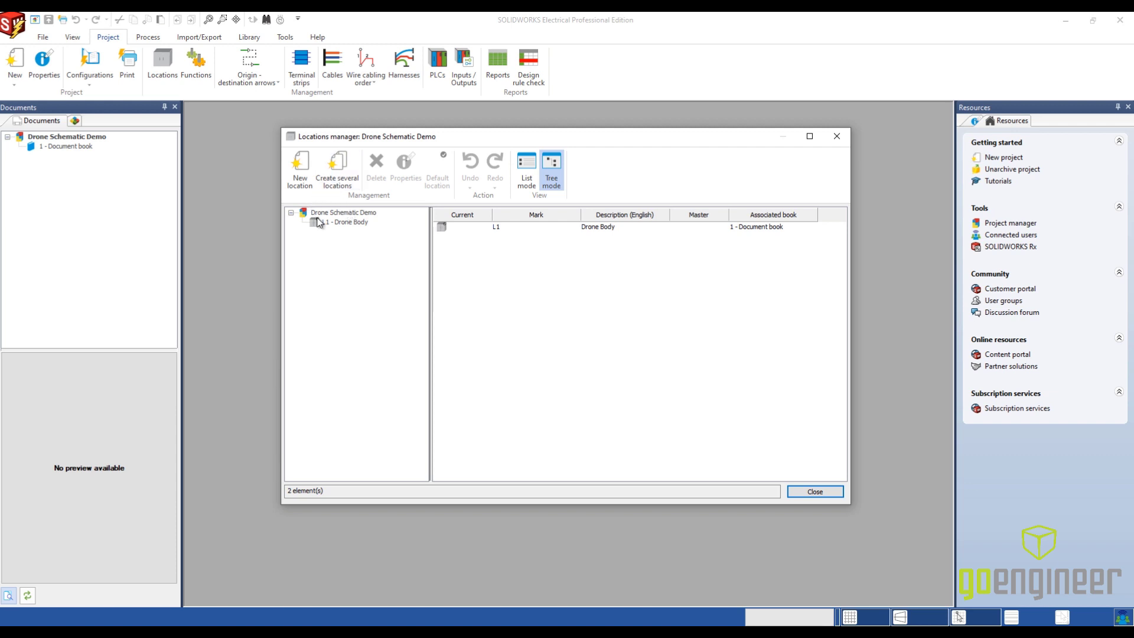
pyautogui.click(323, 214)
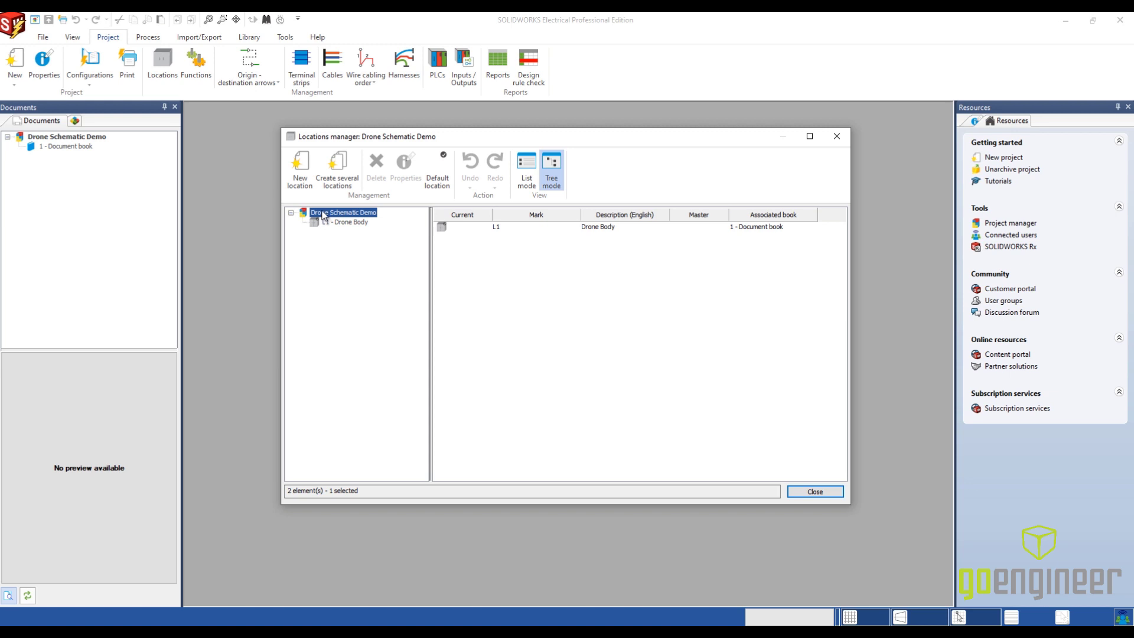
pyautogui.click(301, 180)
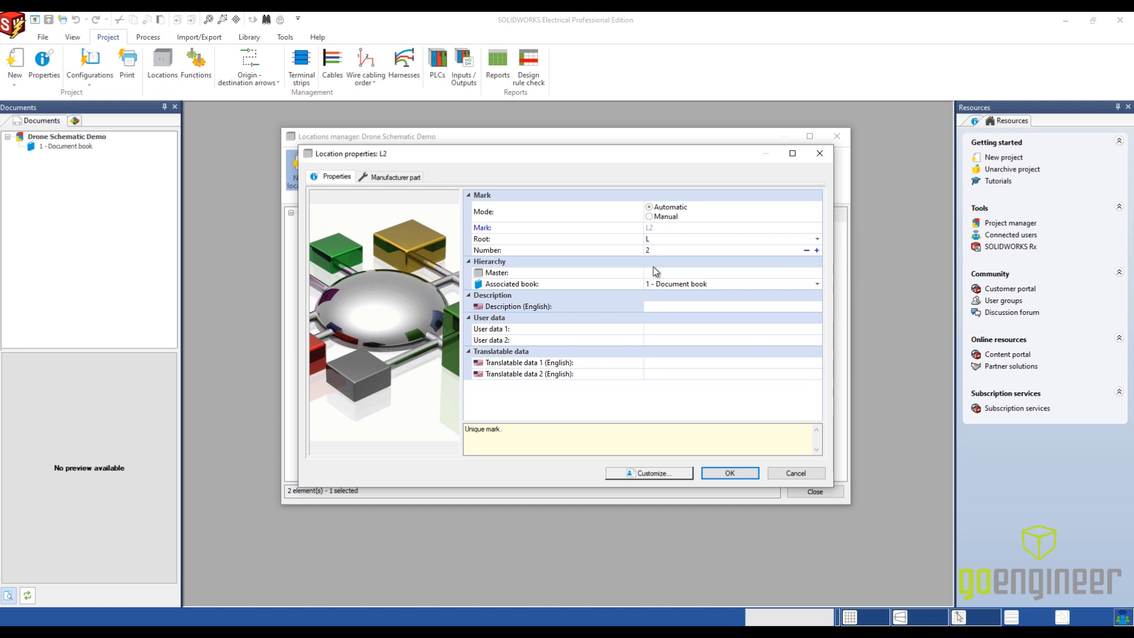
pyautogui.click(669, 306)
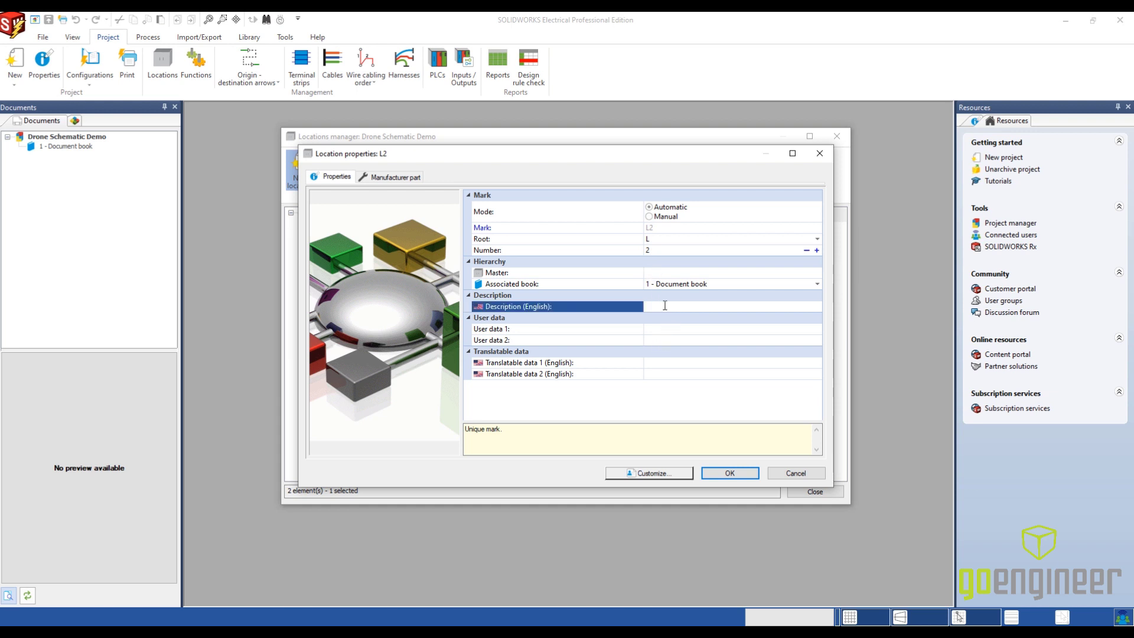
pyautogui.write('Arm')
pyautogui.click(726, 470)
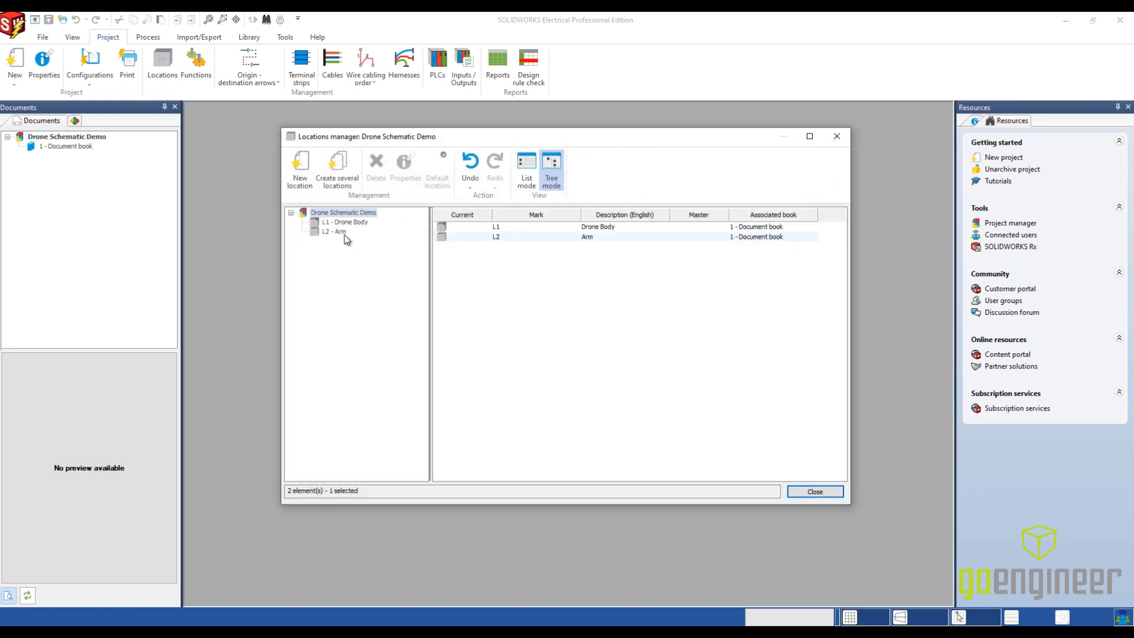
# - Create three child locations at once under the Drone Body location
pyautogui.click(342, 227)
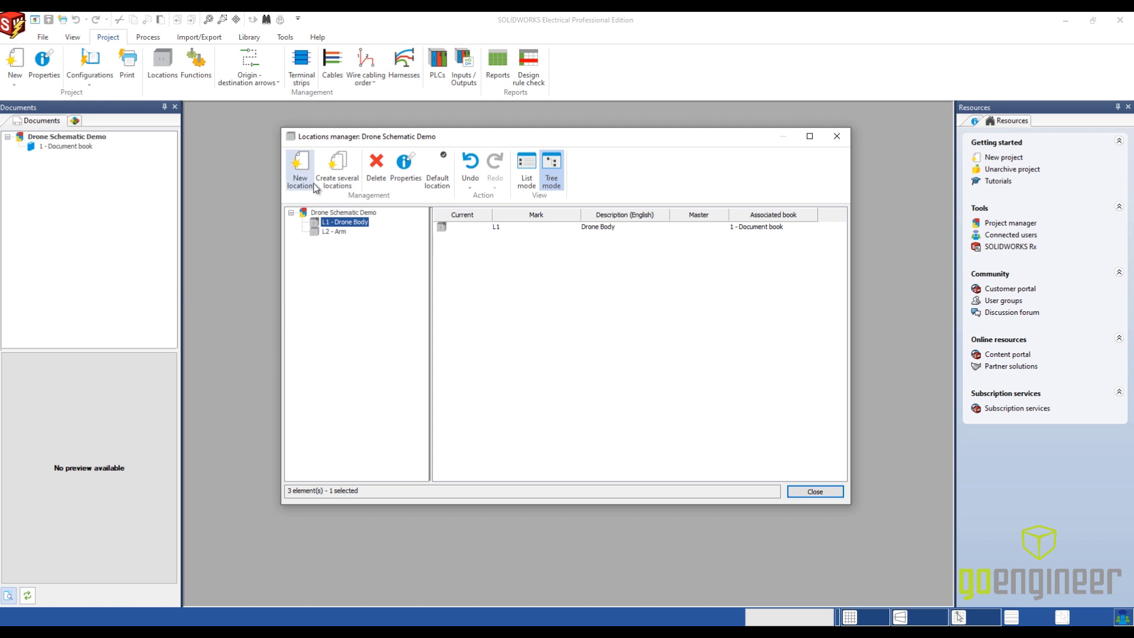
pyautogui.click(339, 183)
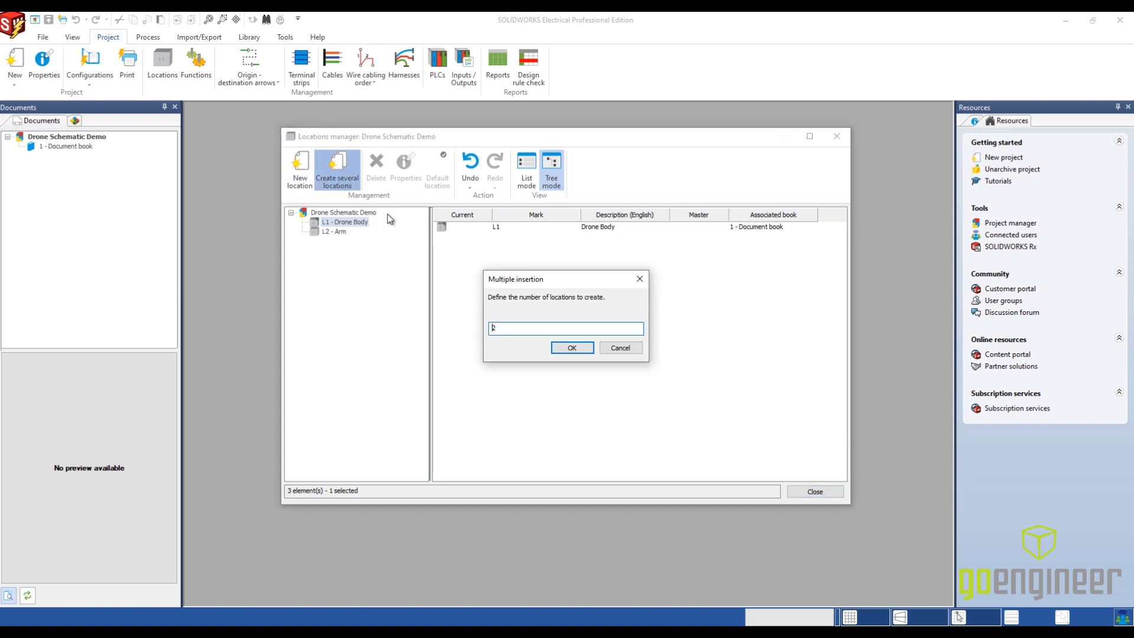
pyautogui.press('BackSpace')
pyautogui.write('3')
pyautogui.click(562, 349)
# - Set the English description of child location L1 under Drone Body to "Bottom Plate"
pyautogui.click(337, 231)
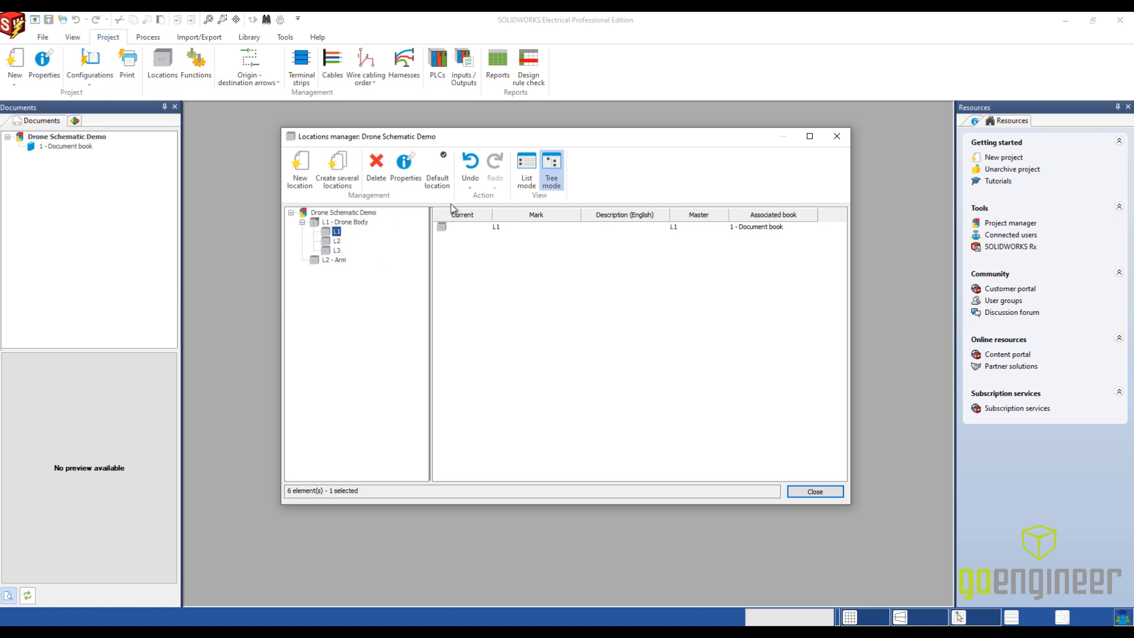
pyautogui.click(413, 179)
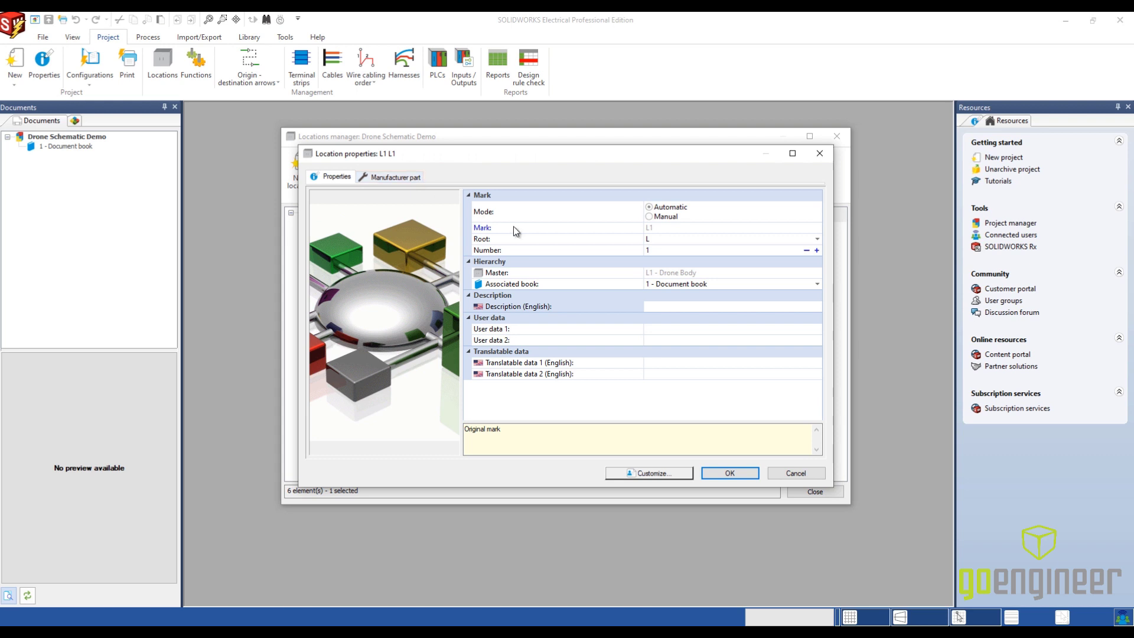
pyautogui.click(662, 305)
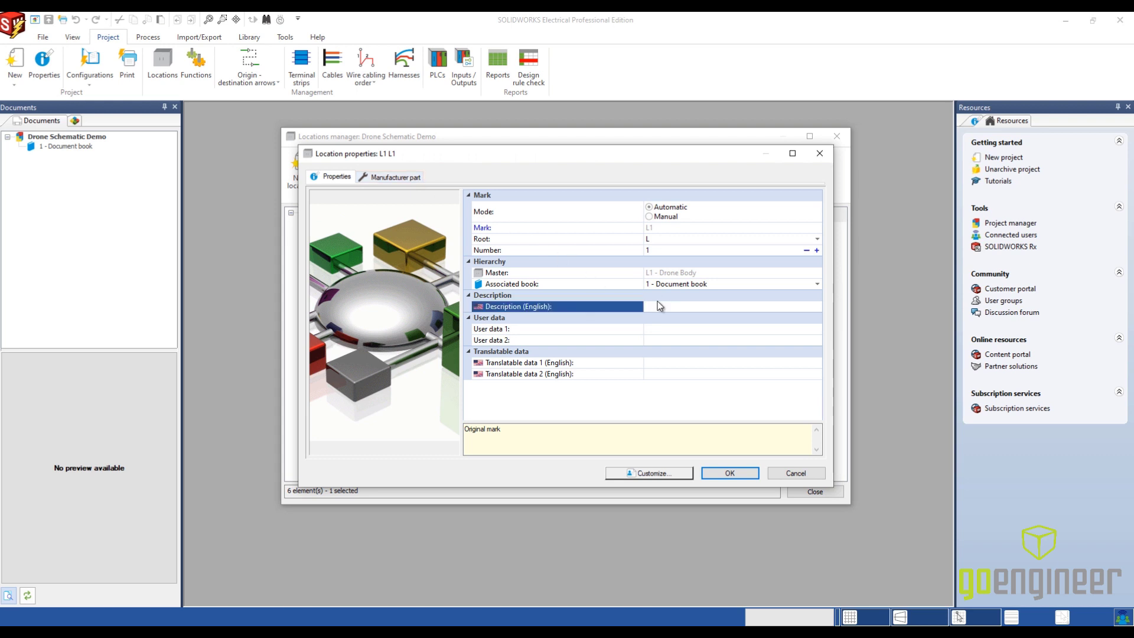
pyautogui.write('Bottom Plate')
pyautogui.click(732, 471)
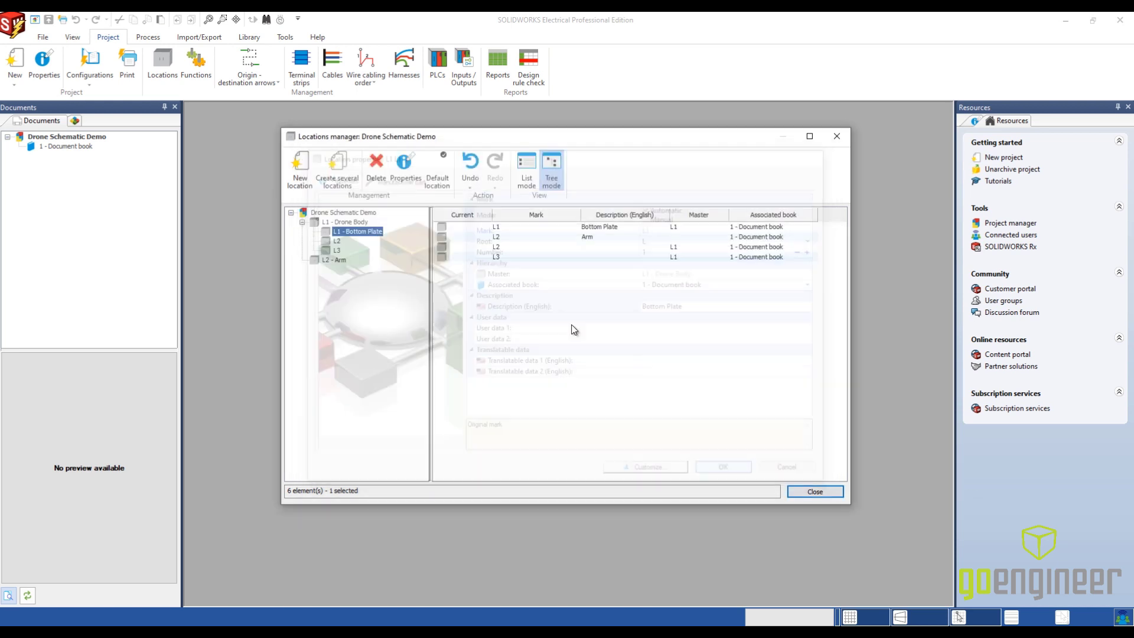
# - Set the English description of child location L2 under Drone Body to "Middle Plate"
pyautogui.click(337, 241)
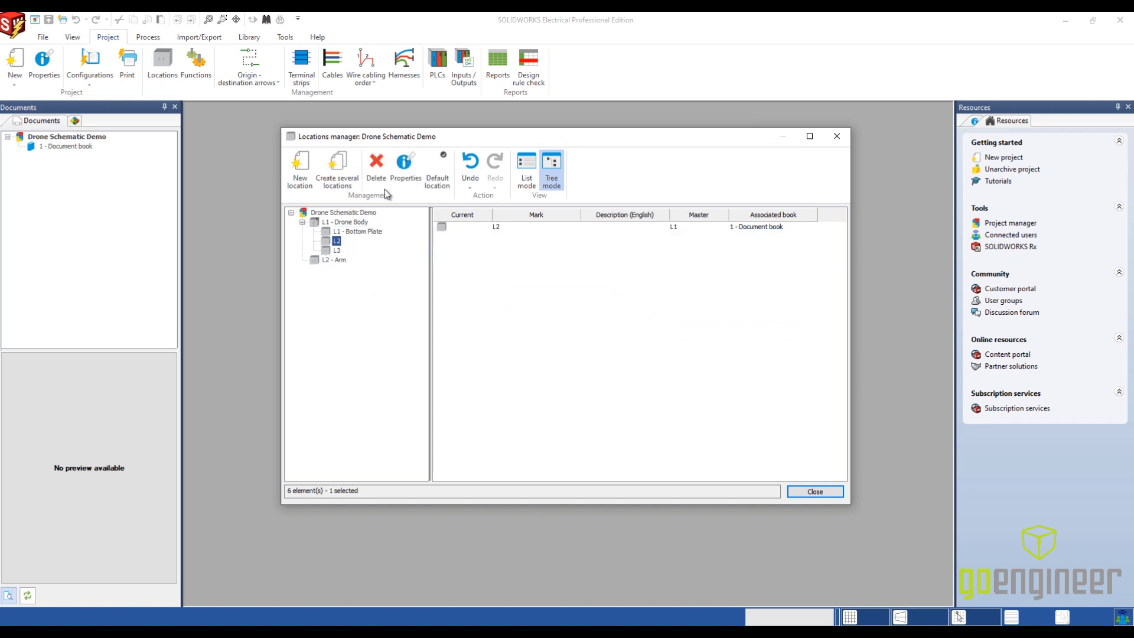
pyautogui.click(405, 172)
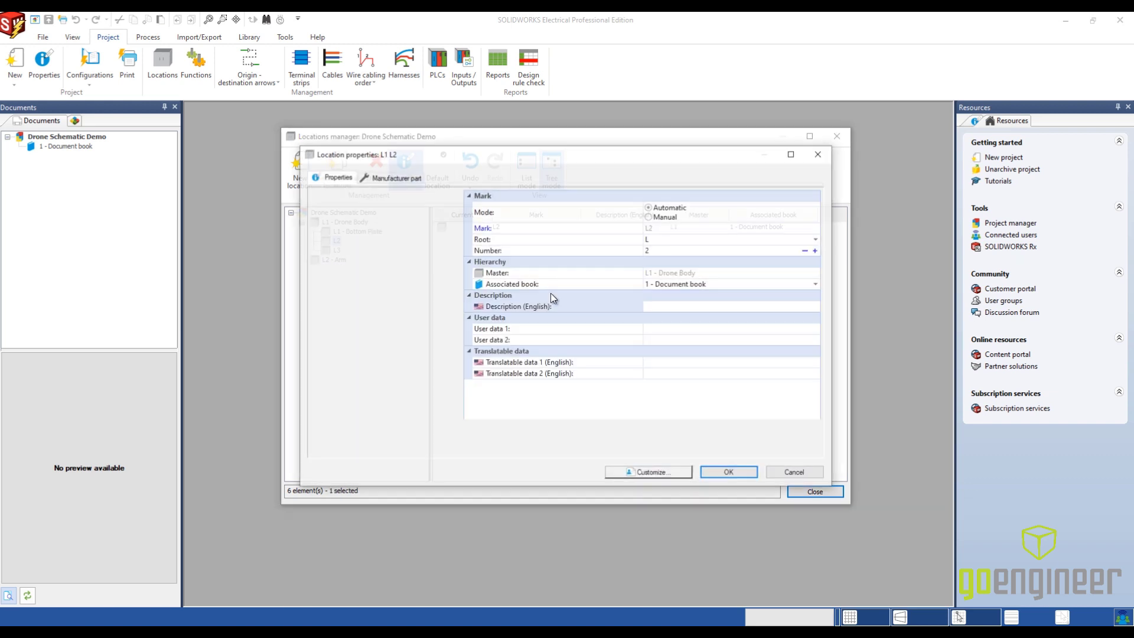
pyautogui.click(685, 304)
pyautogui.write('Mid')
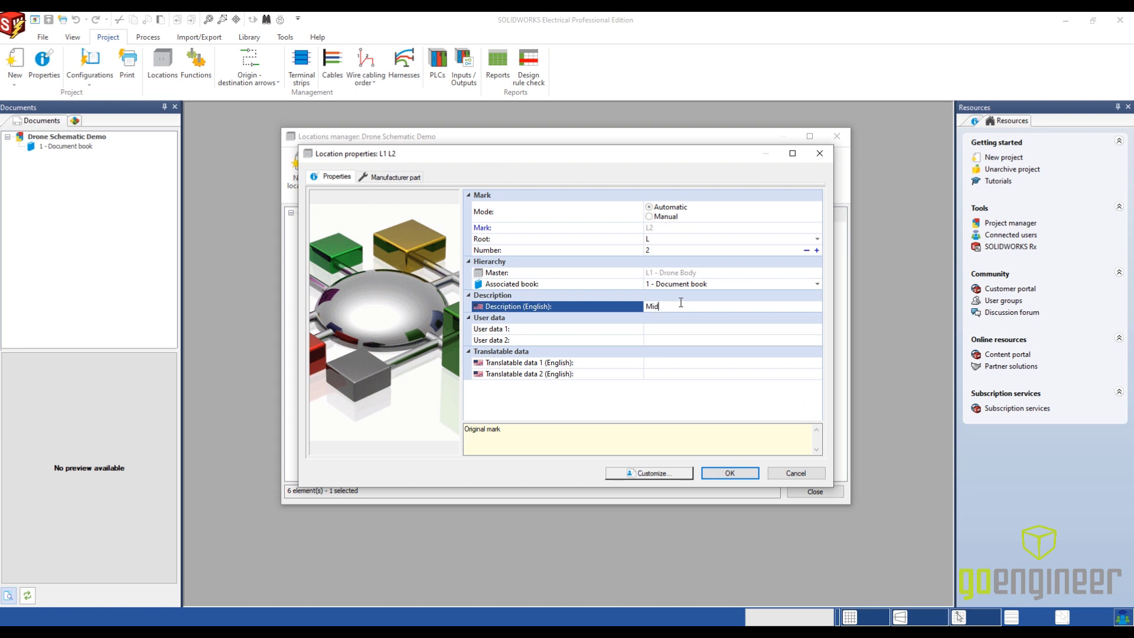
pyautogui.write('dle Plate')
pyautogui.click(730, 473)
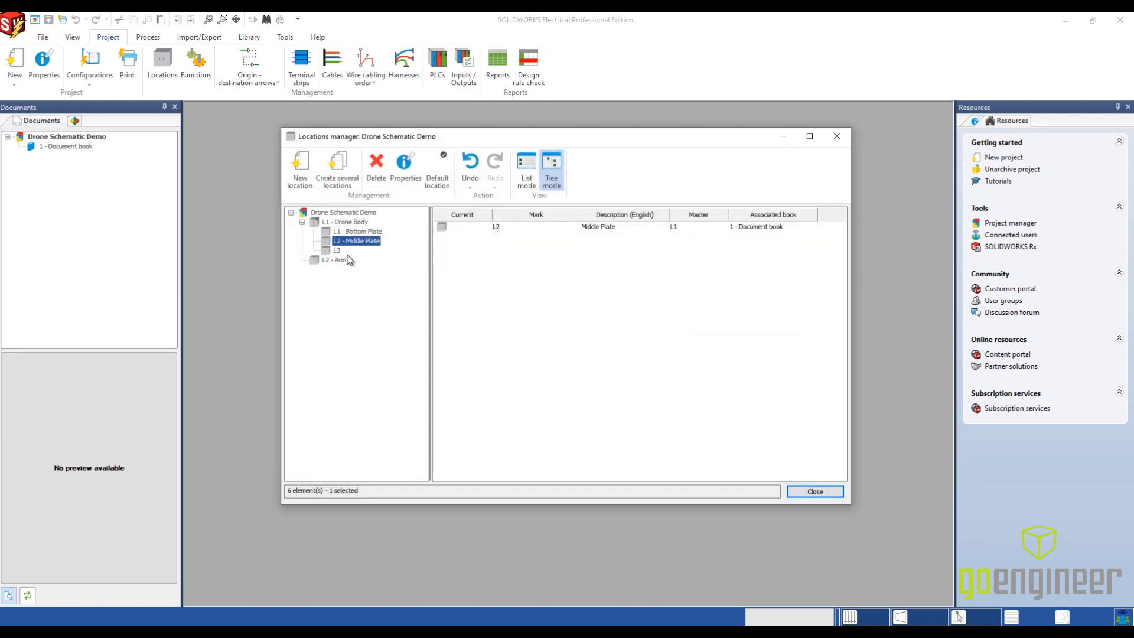
# - Set child location L3's English description under Drone Body to "Top Plate" and close the locations manager
pyautogui.click(410, 183)
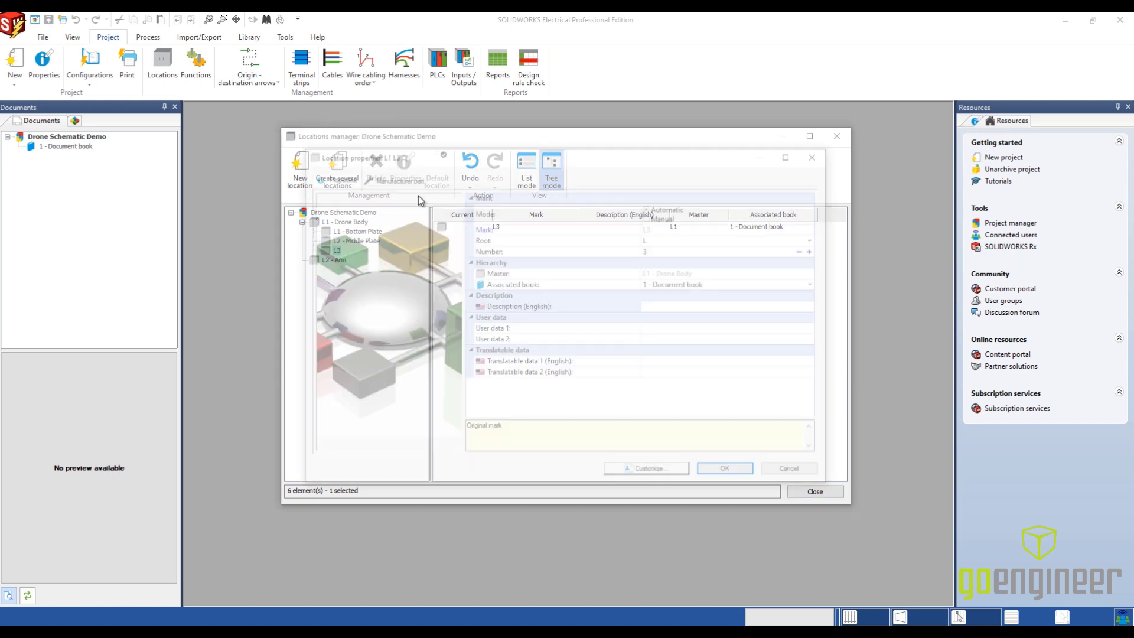
pyautogui.click(674, 305)
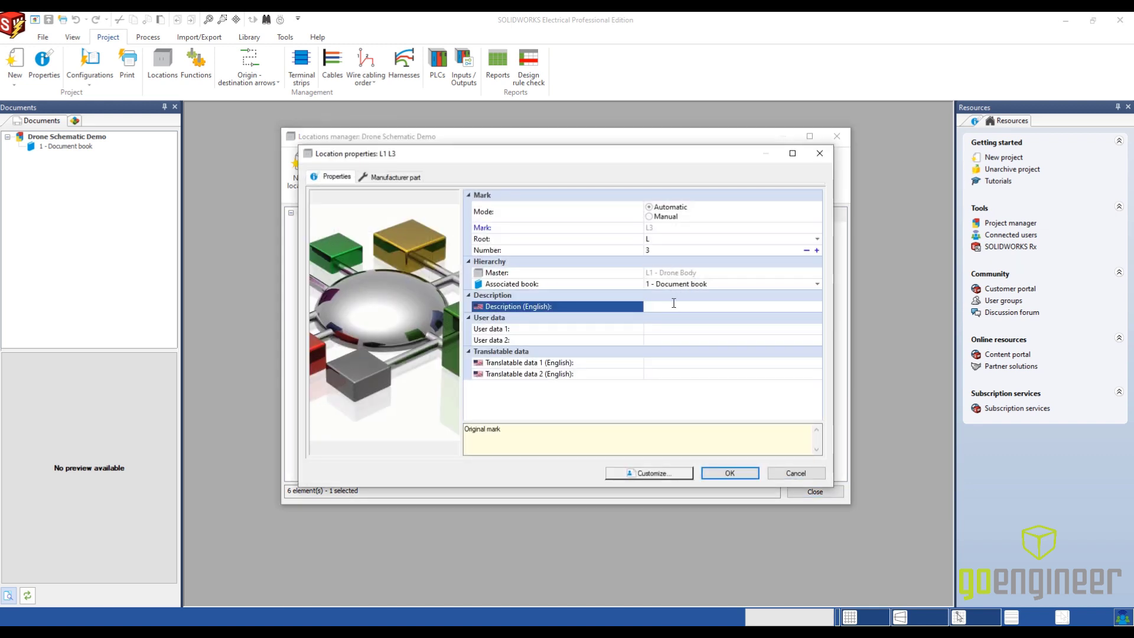
pyautogui.write('Top Plate')
pyautogui.click(733, 474)
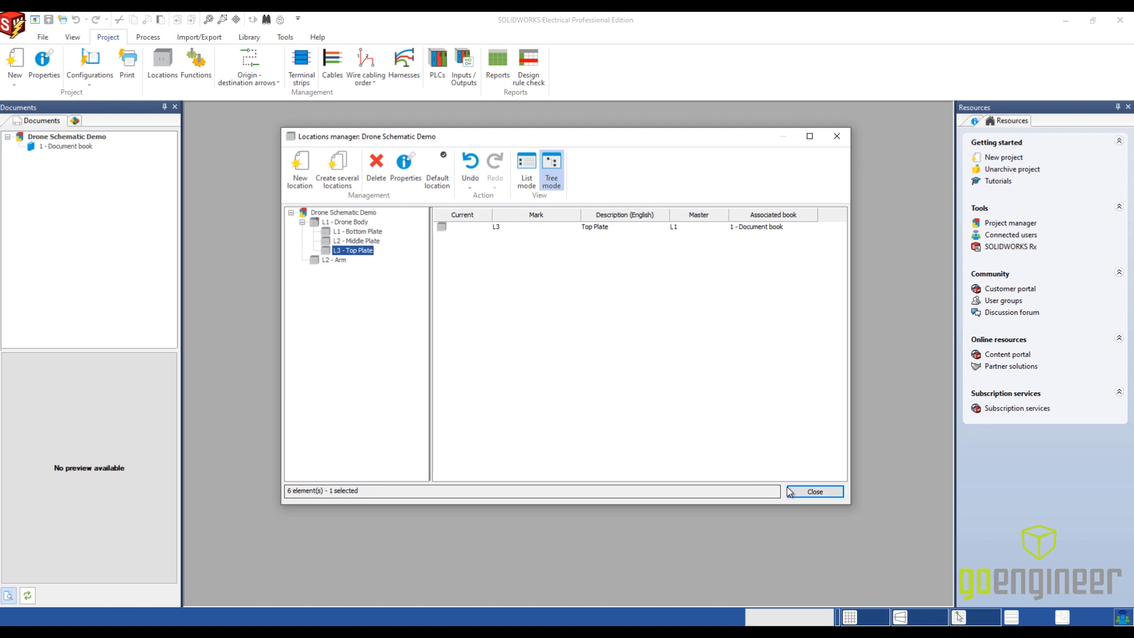
pyautogui.click(807, 492)
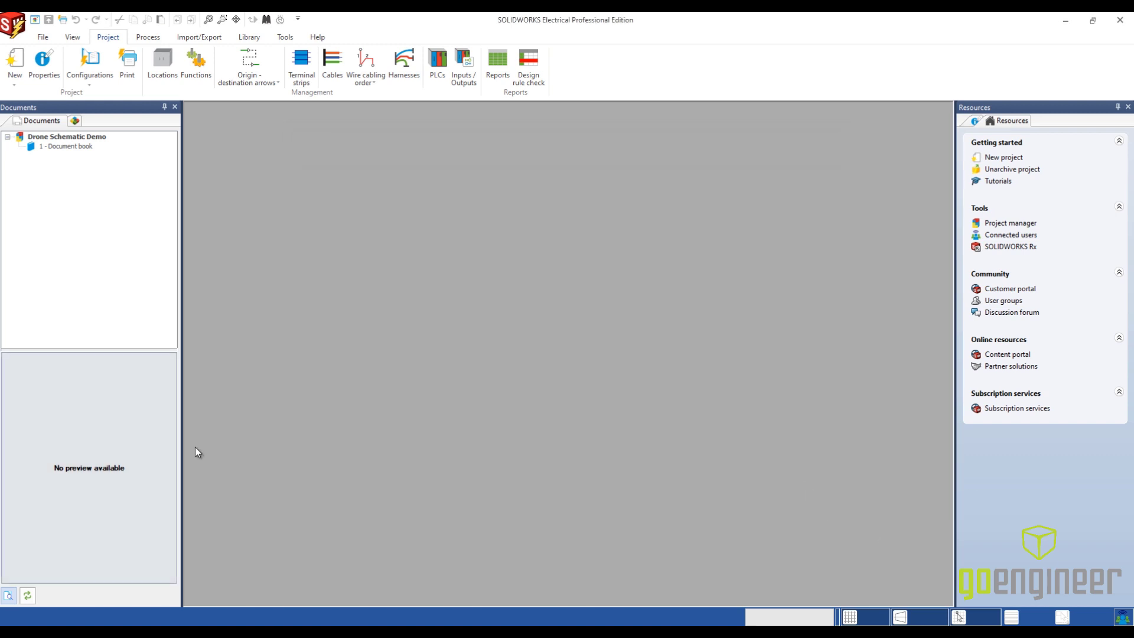
# - Add a new scheme drawing to the document book and open it
pyautogui.rightClick(73, 147)
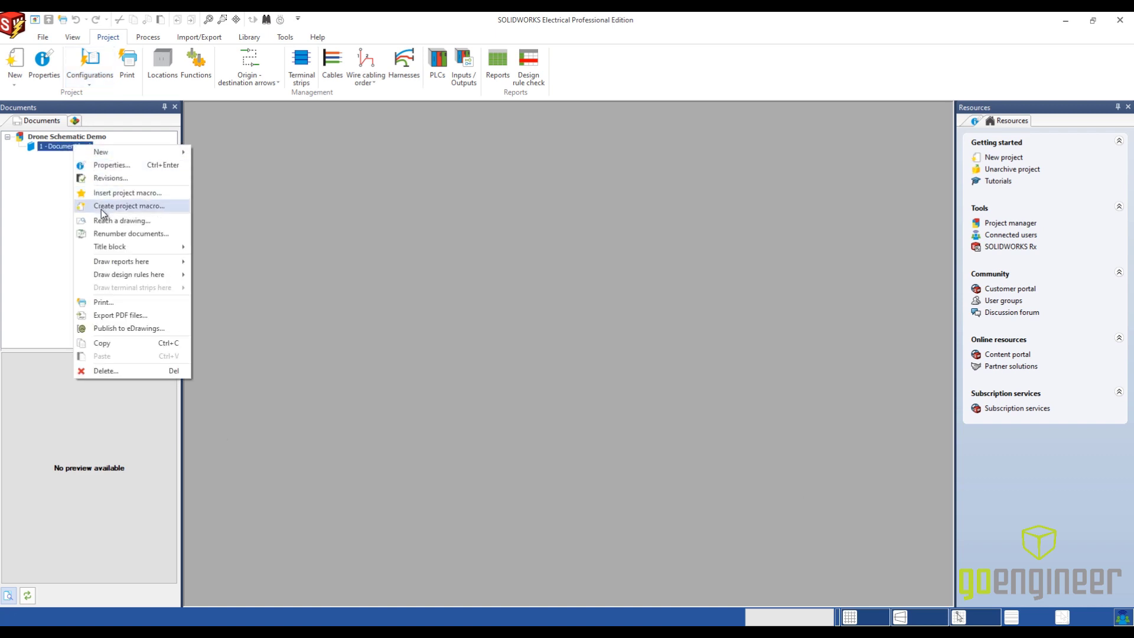
pyautogui.moveTo(114, 151)
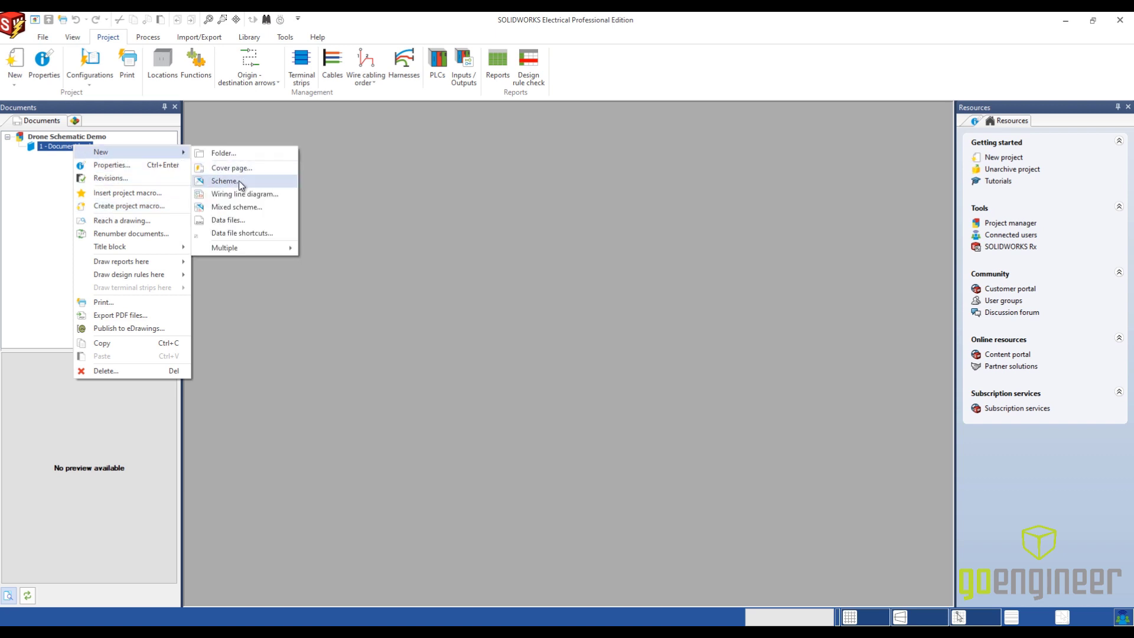
pyautogui.click(238, 180)
pyautogui.doubleClick(52, 156)
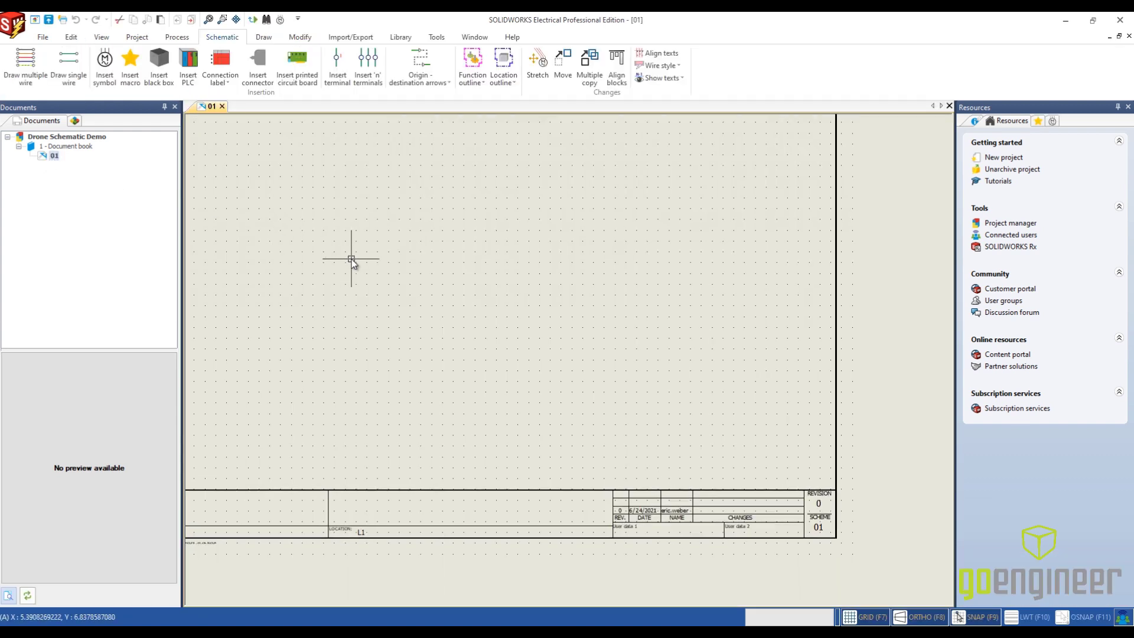
# - Set the English description of drawing 01 to "Motor Control" in its properties
pyautogui.scroll(-2, 351, 260)
pyautogui.moveTo(353, 259); pyautogui.dragTo(418, 287, button='middle')
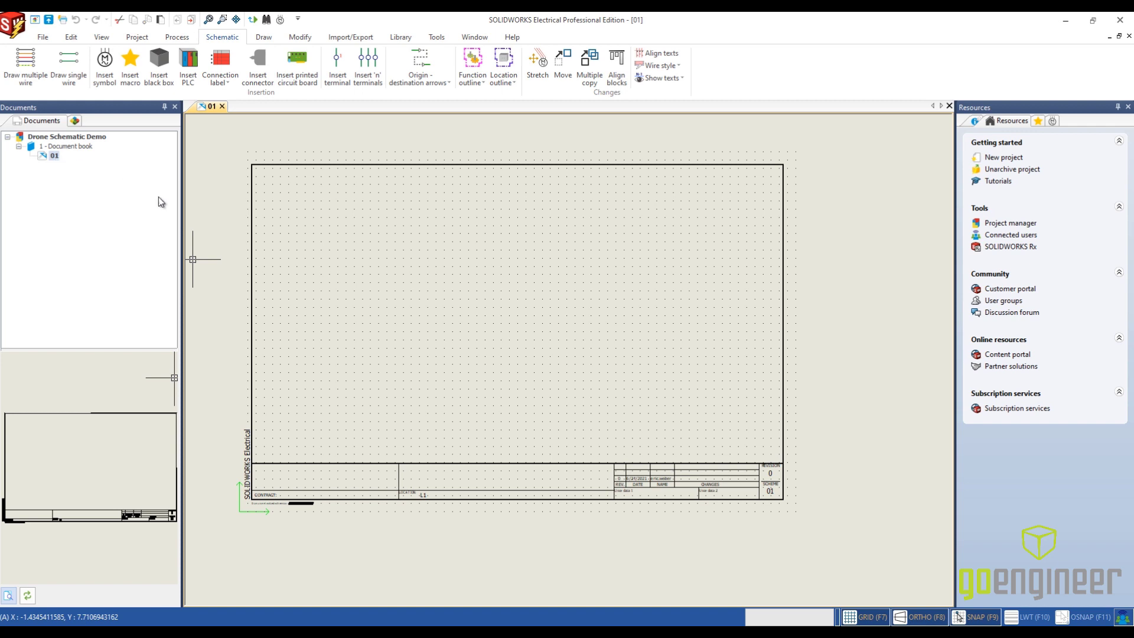
pyautogui.rightClick(50, 156)
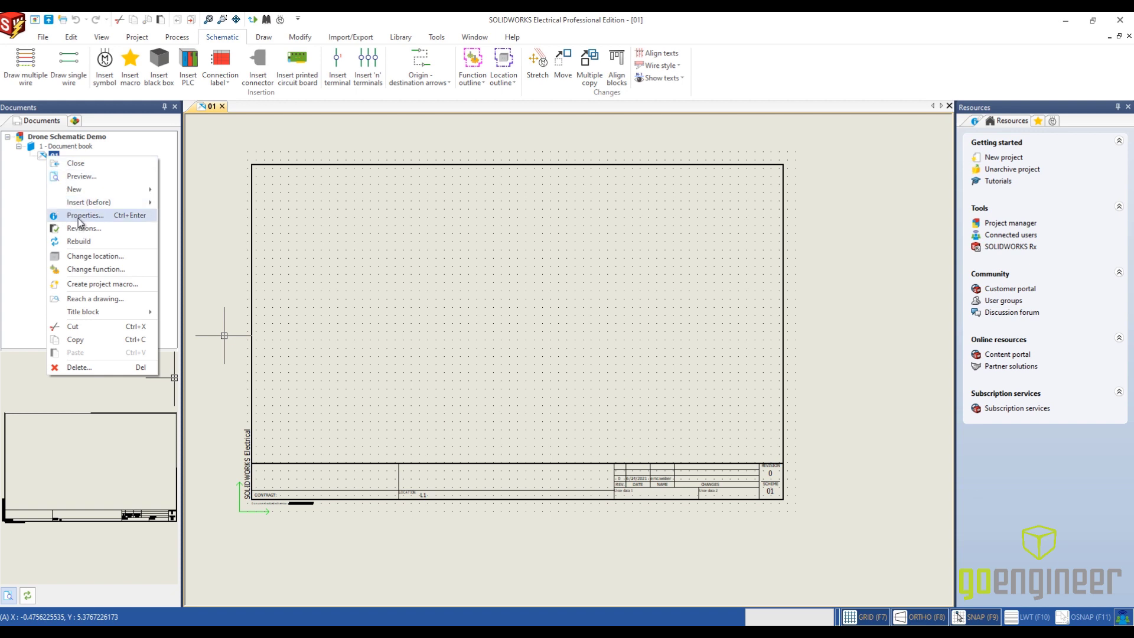
pyautogui.click(77, 216)
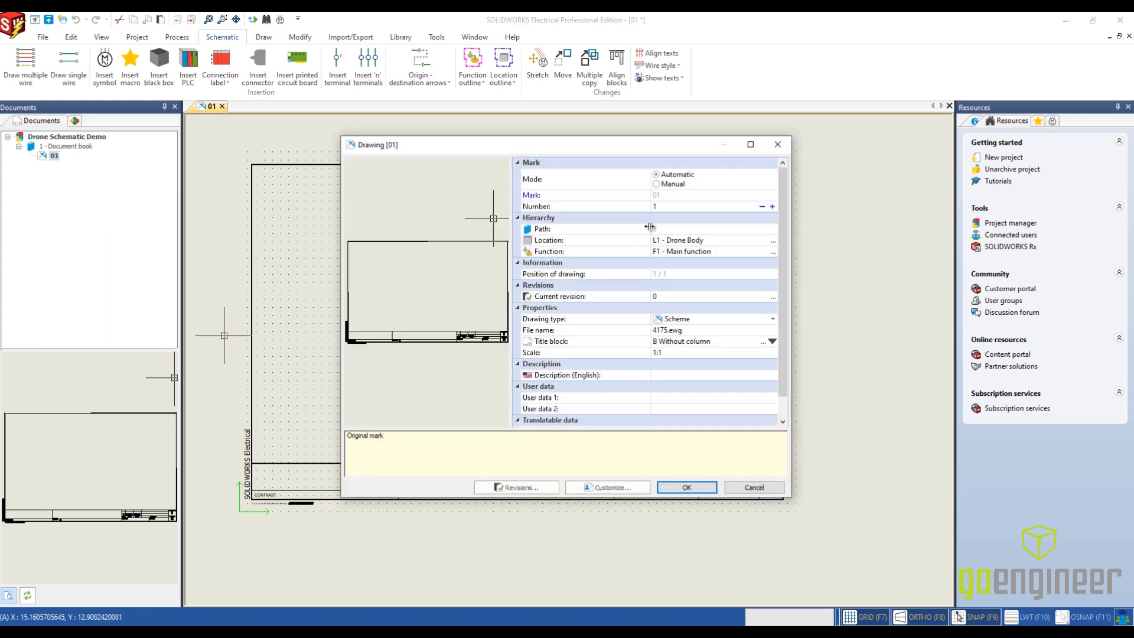
pyautogui.click(697, 375)
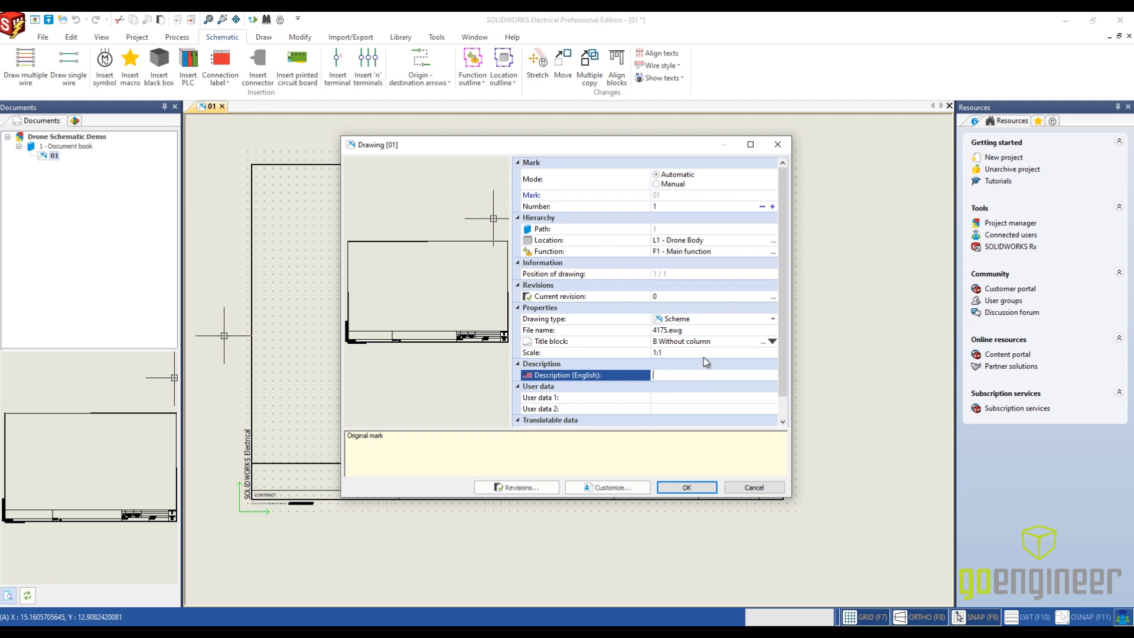
pyautogui.write('Motor Control')
pyautogui.click(688, 488)
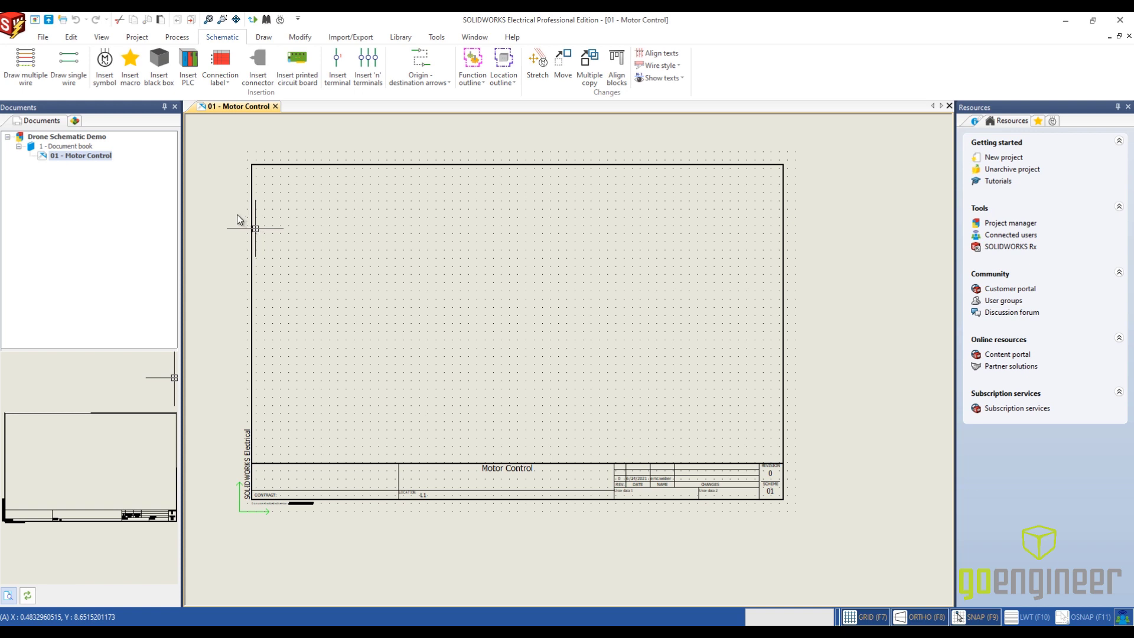
# - Start inserting a symbol and choose the RC DC Motor symbol from the DC class under Motors
pyautogui.click(104, 75)
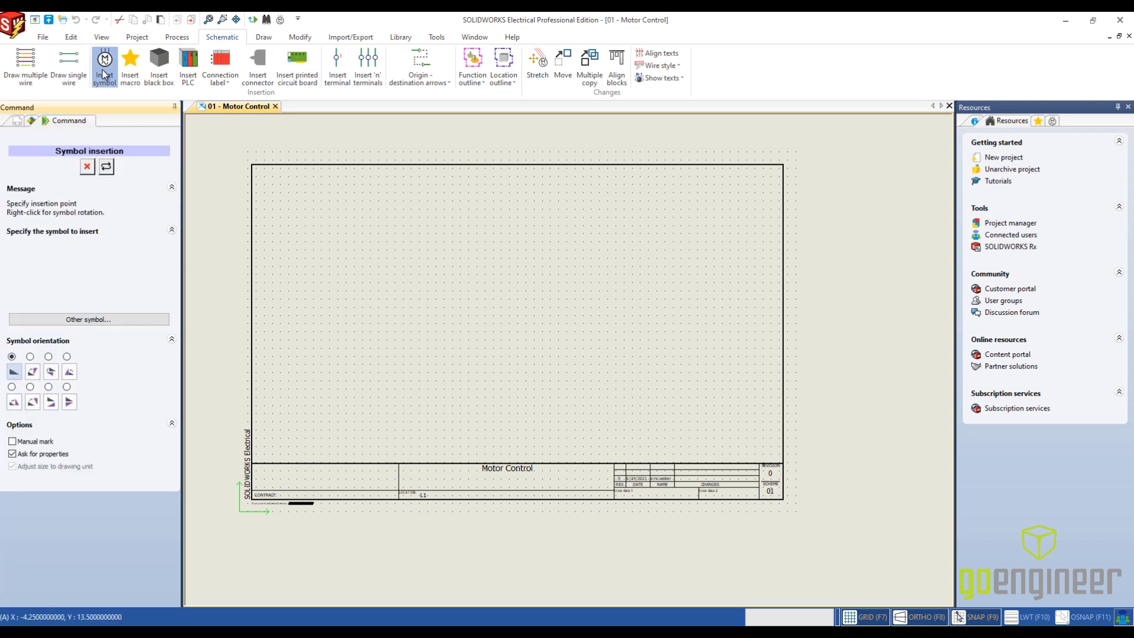
pyautogui.click(114, 318)
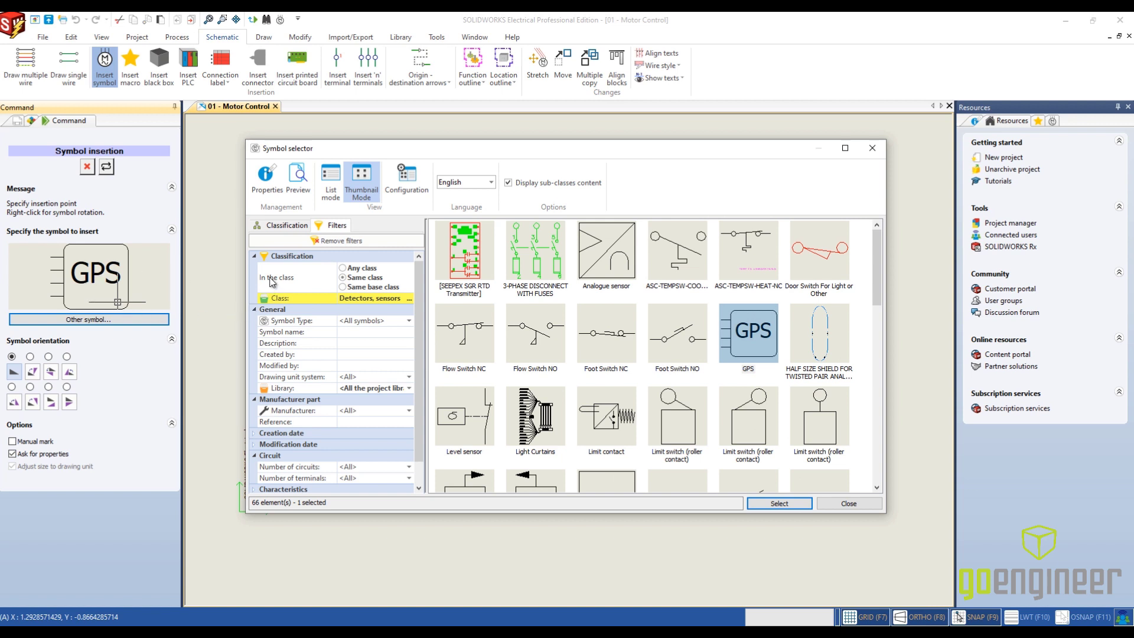
pyautogui.click(287, 226)
pyautogui.click(328, 226)
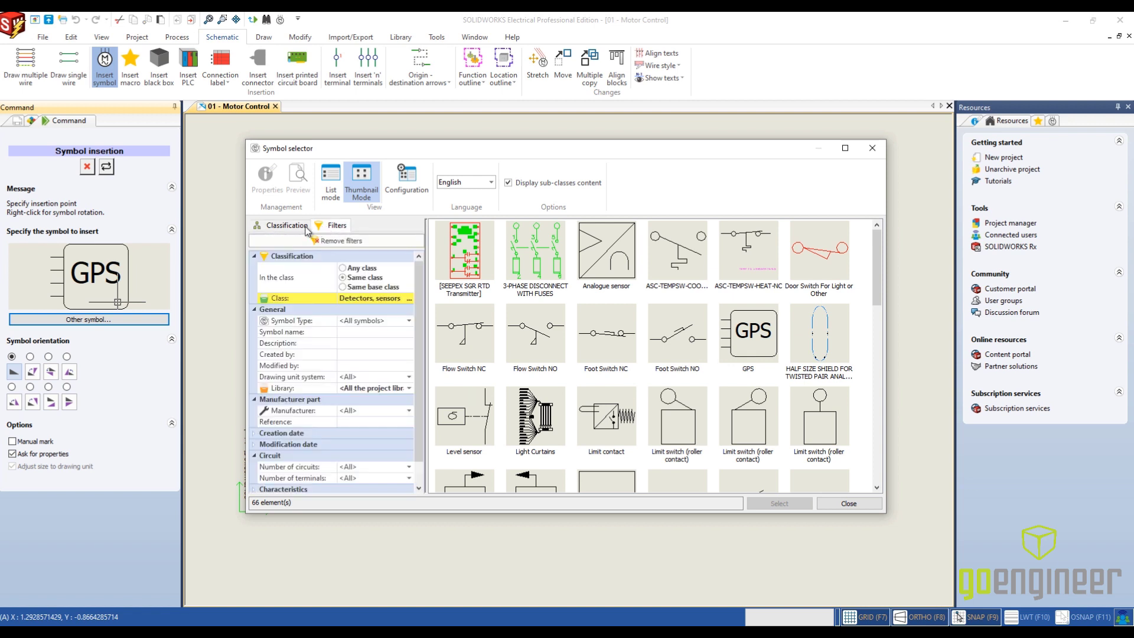
pyautogui.click(287, 227)
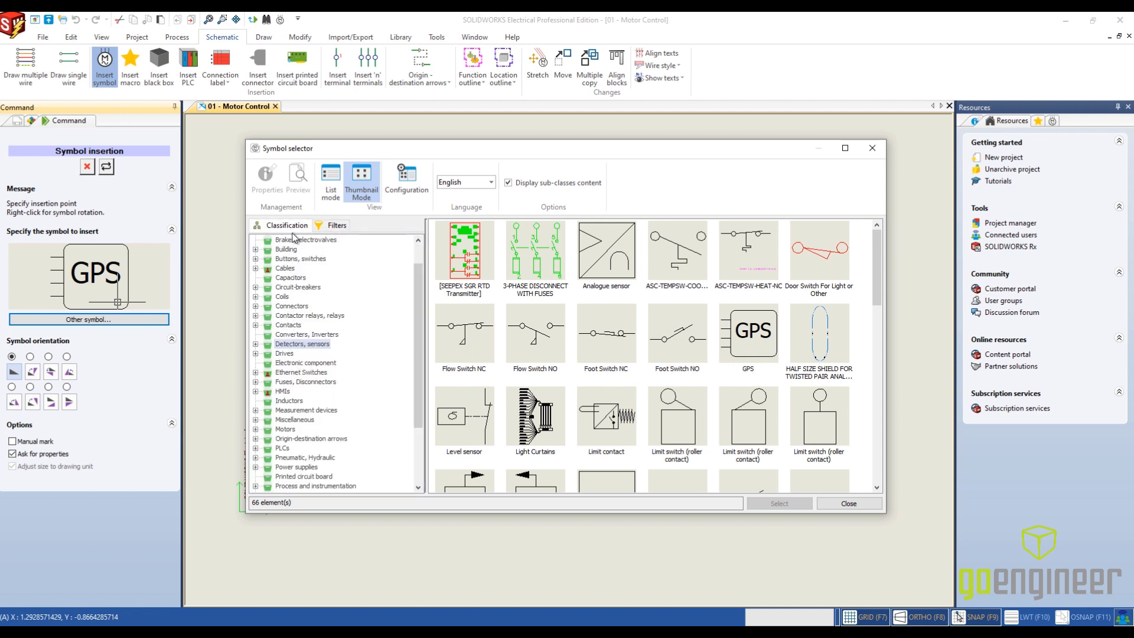
pyautogui.click(329, 226)
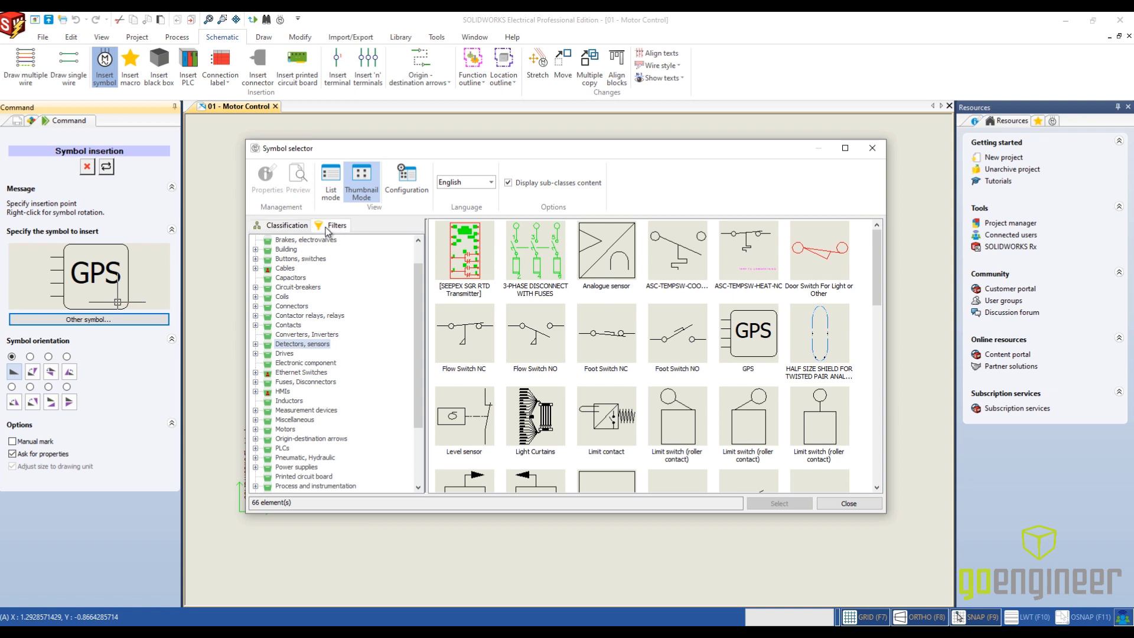
pyautogui.click(269, 227)
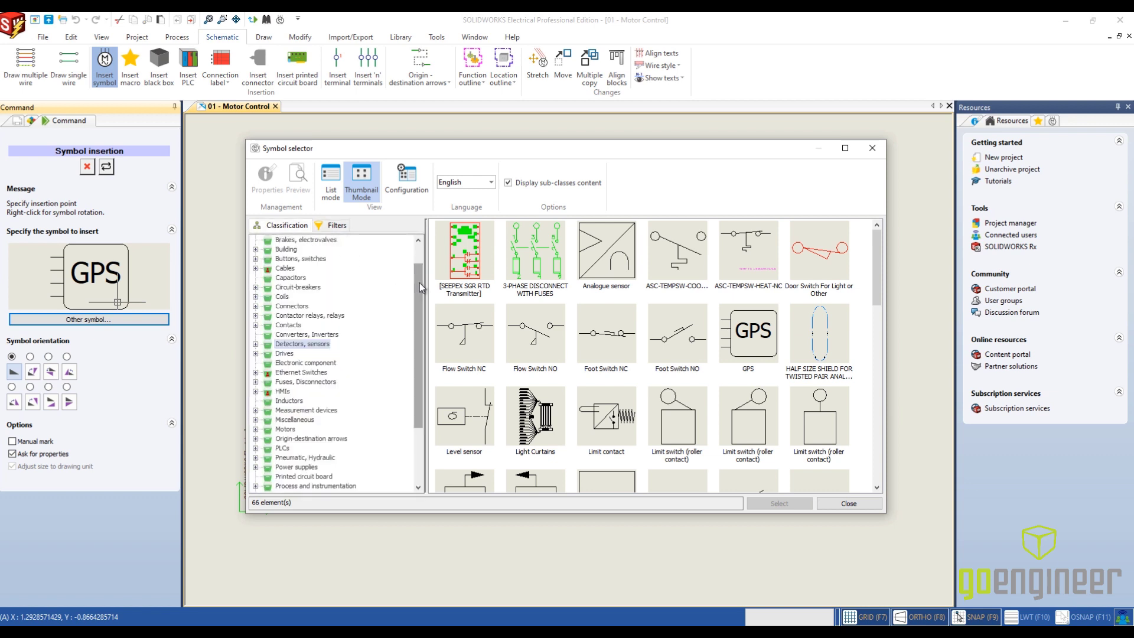
pyautogui.moveTo(420, 283); pyautogui.dragTo(424, 342)
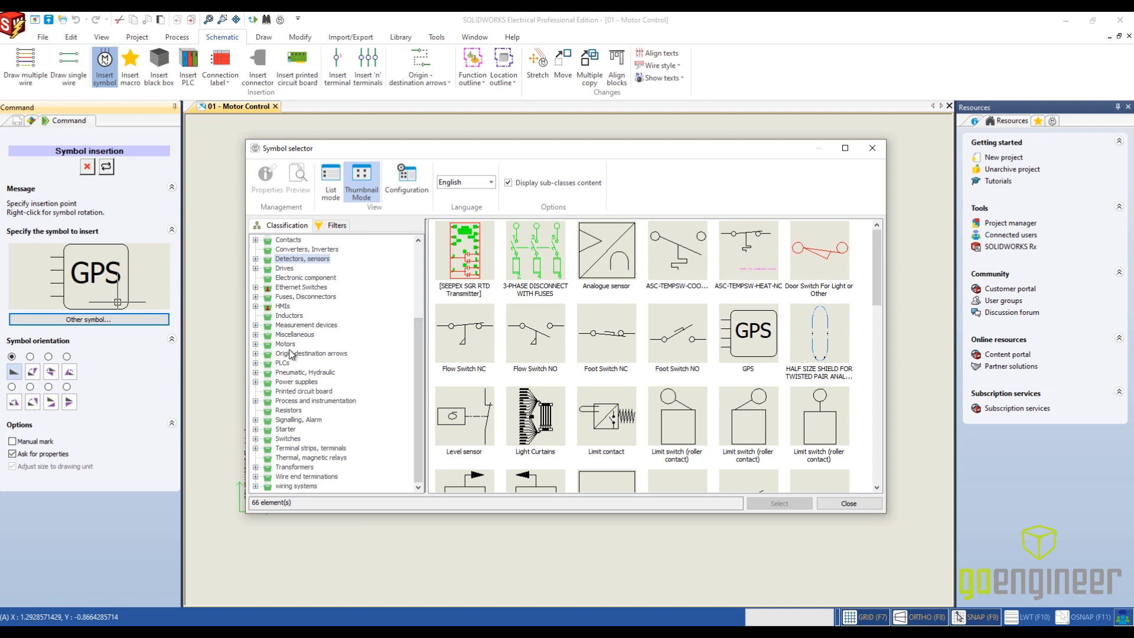
pyautogui.click(260, 345)
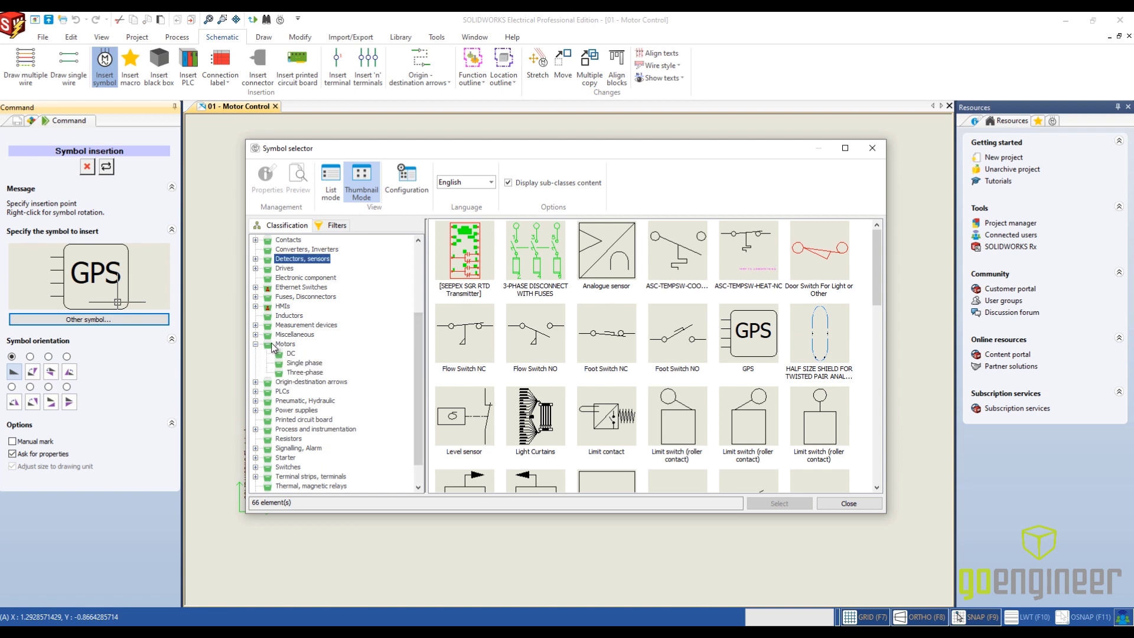
pyautogui.click(288, 353)
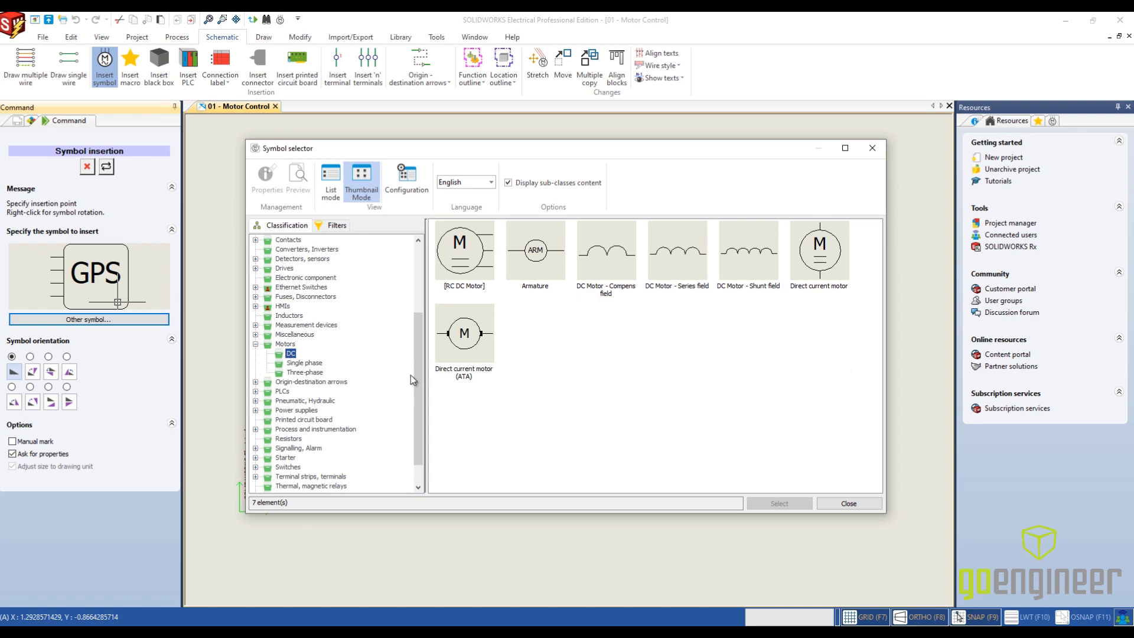
pyautogui.click(467, 273)
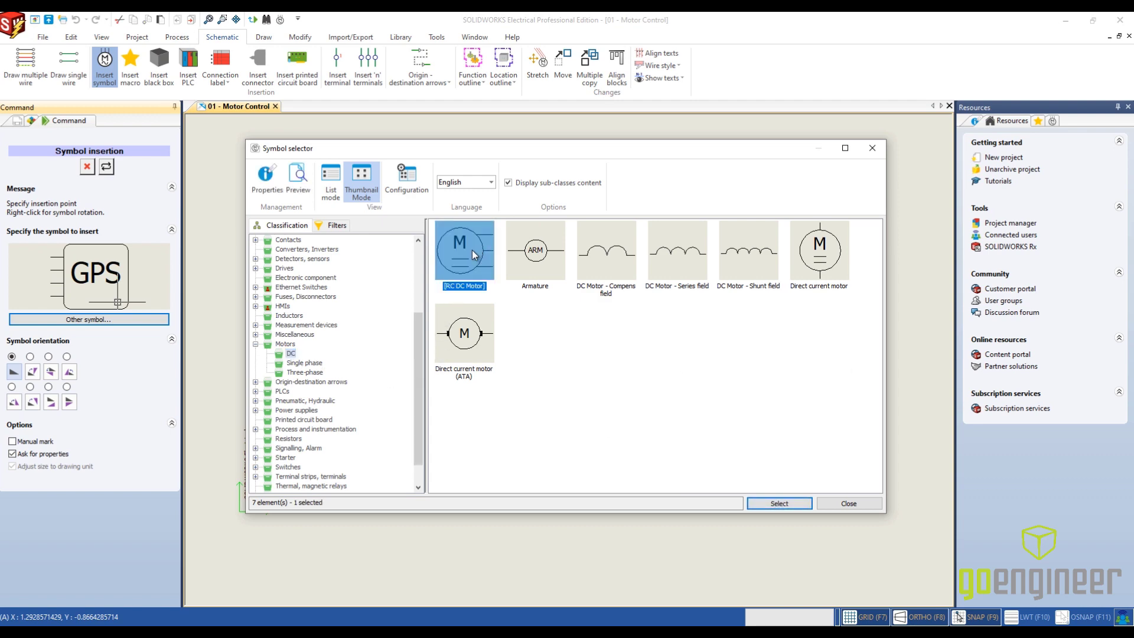
pyautogui.click(789, 503)
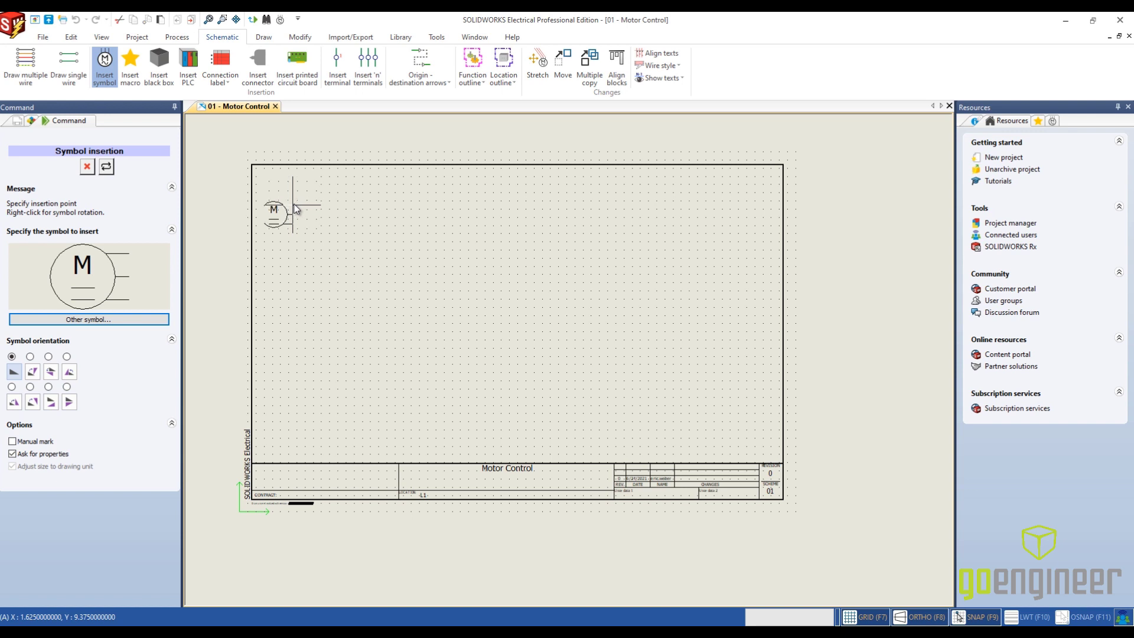
# - Place the motor symbol near the sheet's upper-left corner and assign it to location L2 - Arm
pyautogui.scroll(3, 294, 208)
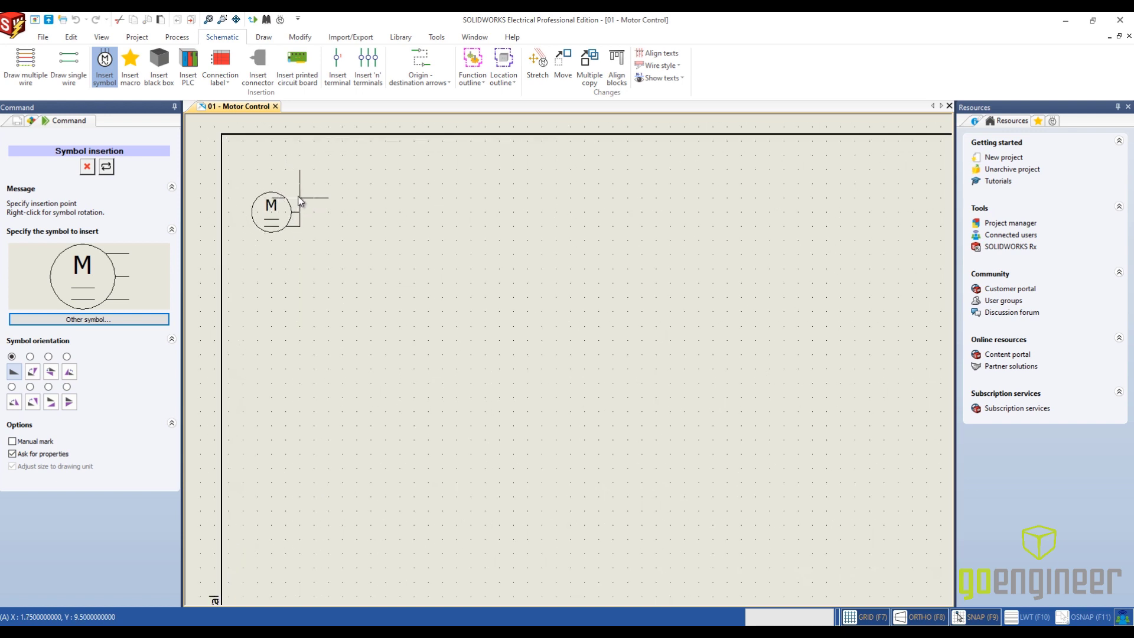
pyautogui.click(299, 201)
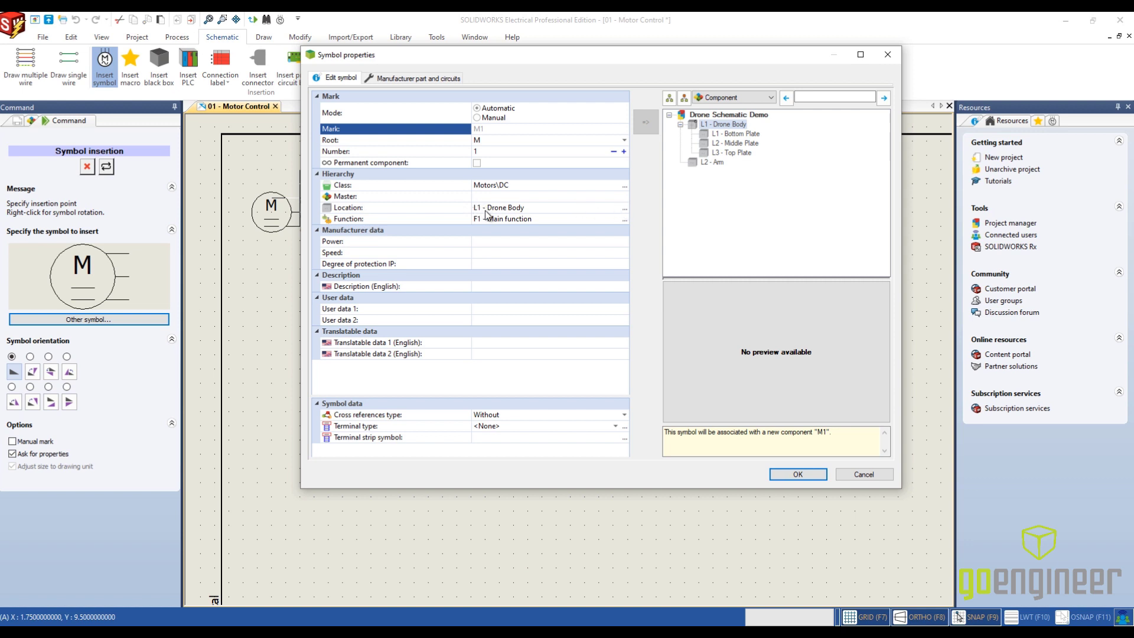
pyautogui.click(624, 208)
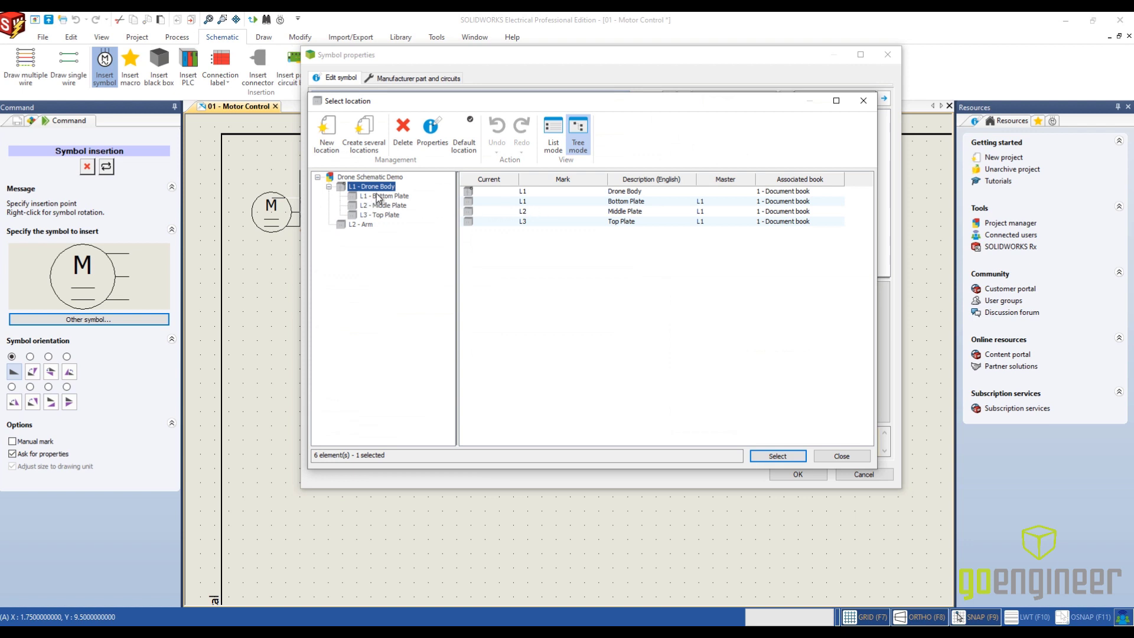
pyautogui.click(364, 226)
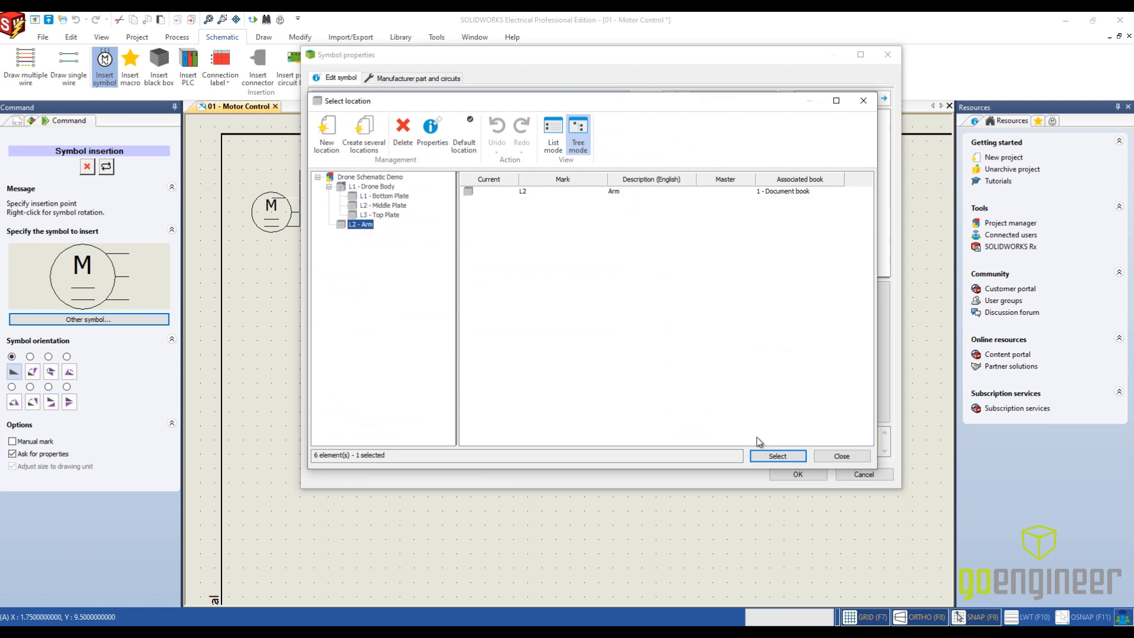
pyautogui.click(777, 455)
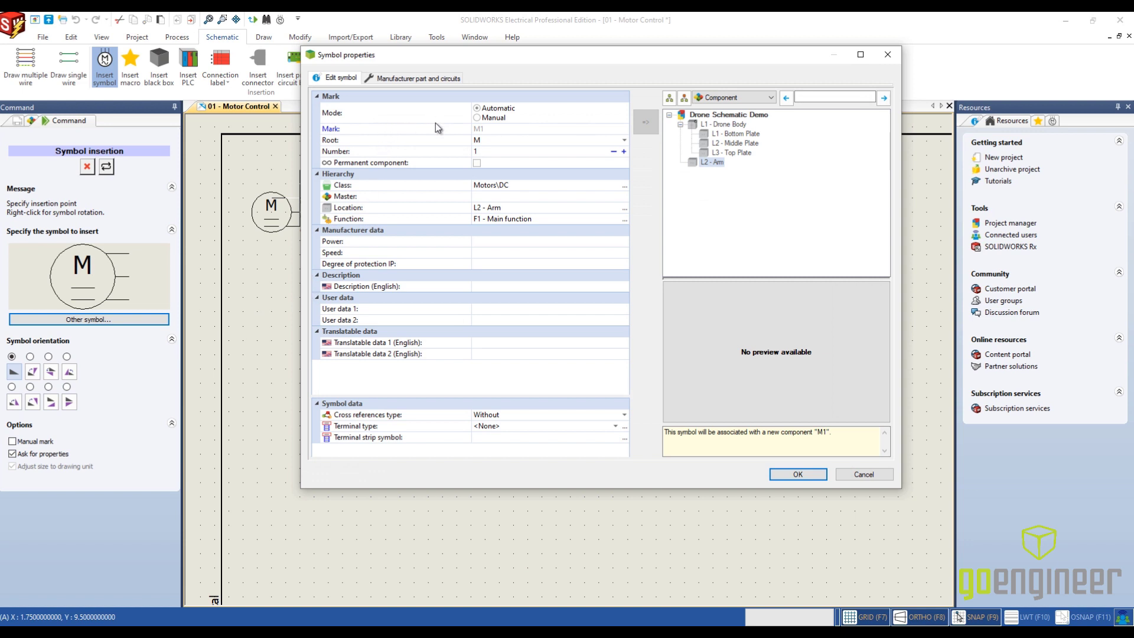
# - Assign the DYS D2830 DC Drone Motor manufacturer part to the motor symbol, confirm its properties and end symbol insertion
pyautogui.click(414, 78)
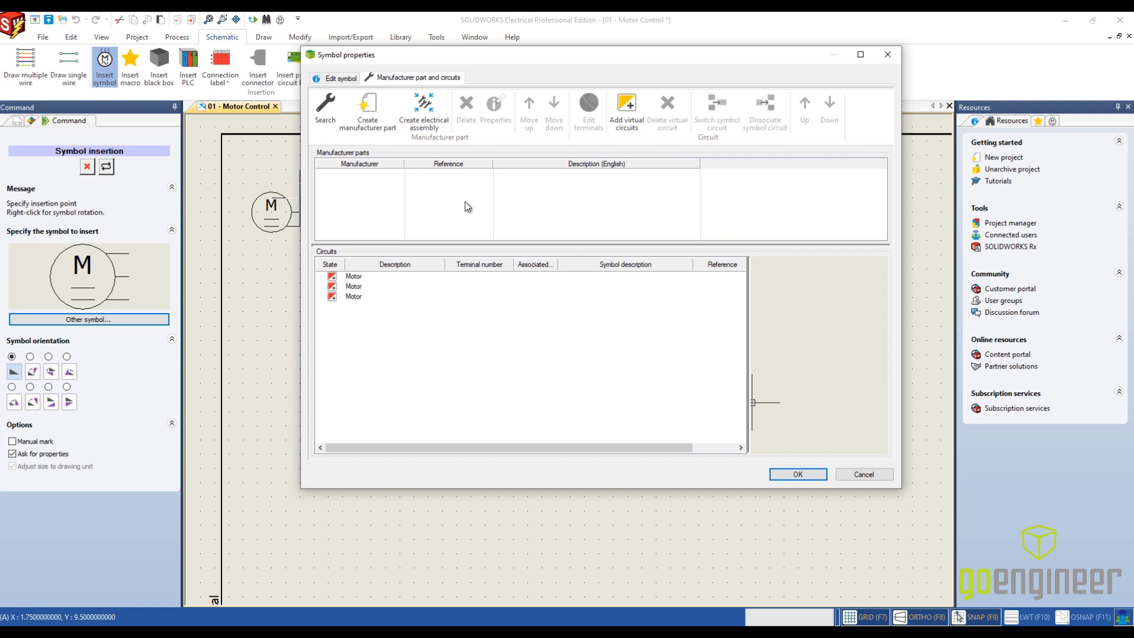
pyautogui.click(323, 126)
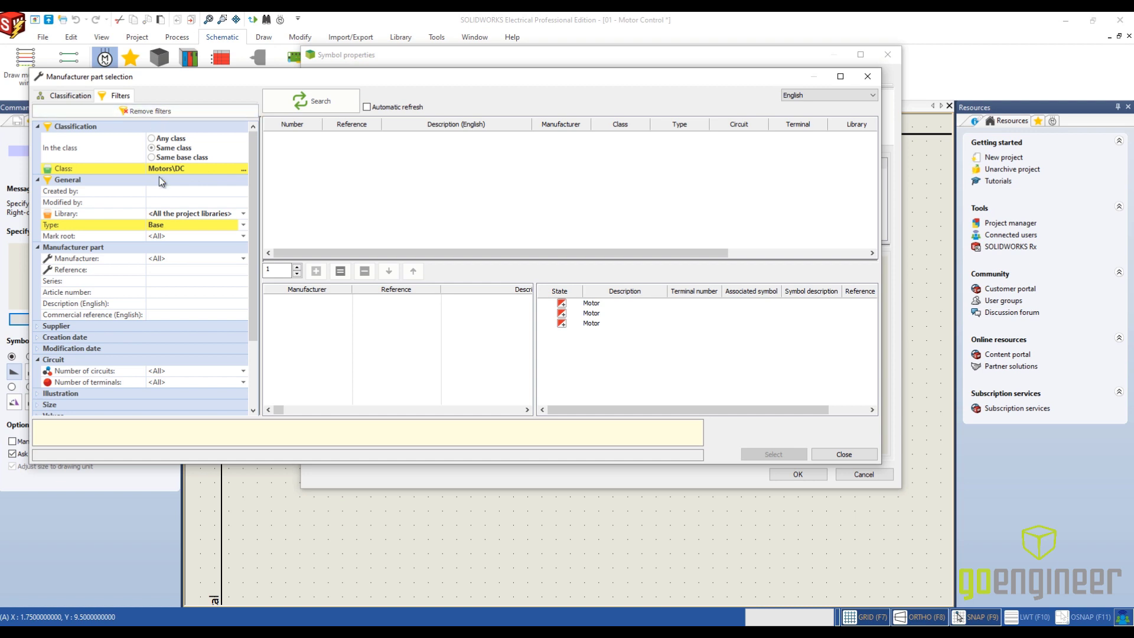
pyautogui.click(319, 106)
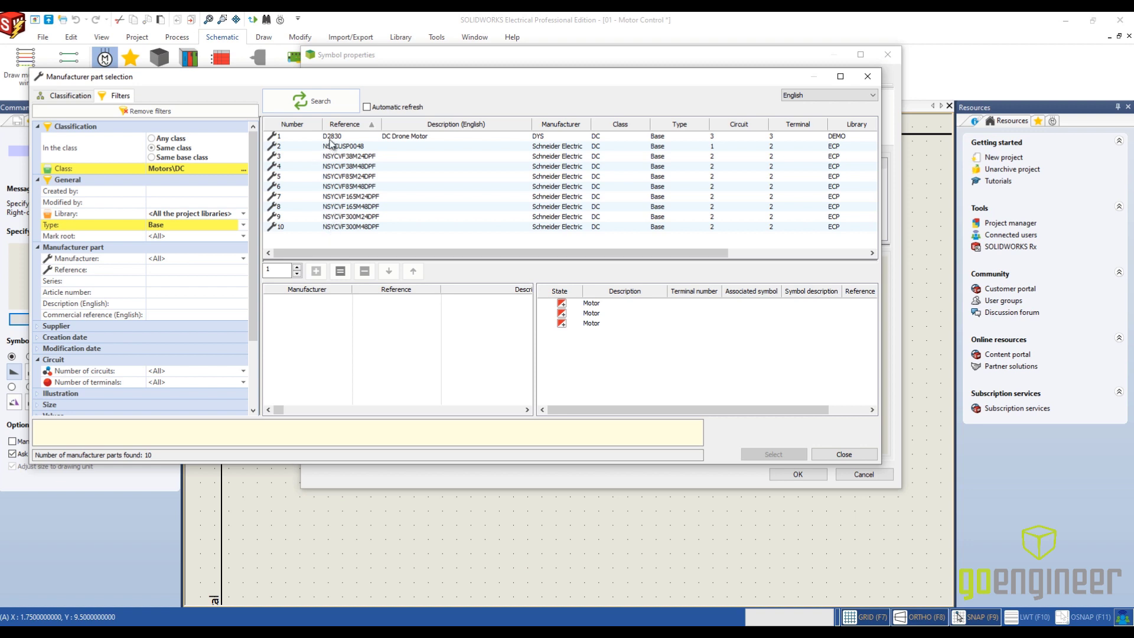
pyautogui.click(330, 138)
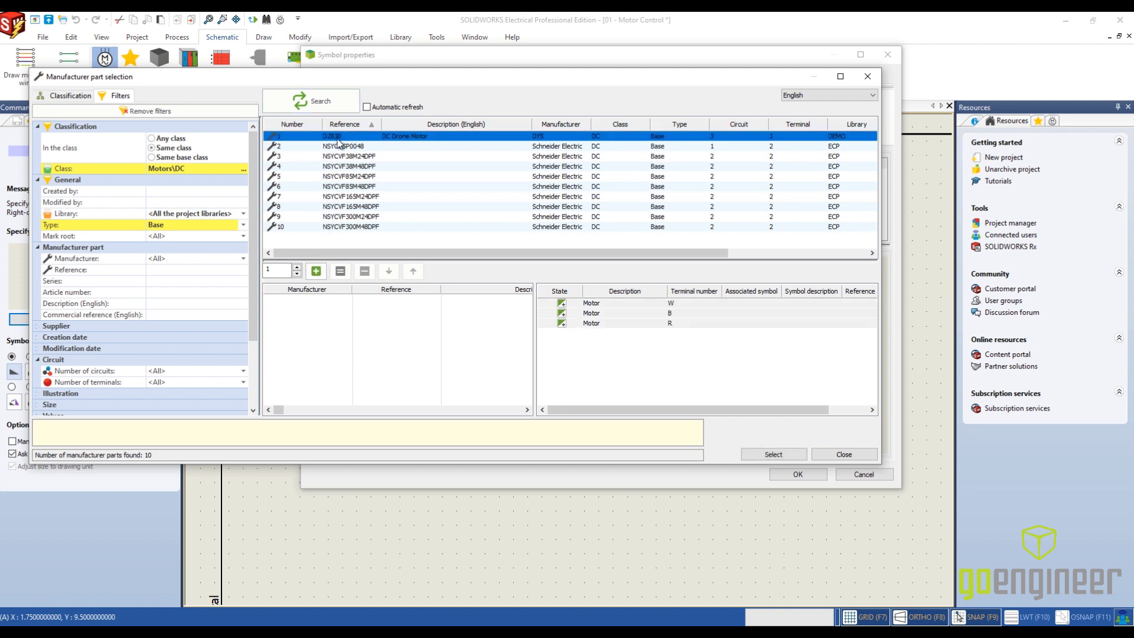
pyautogui.click(317, 271)
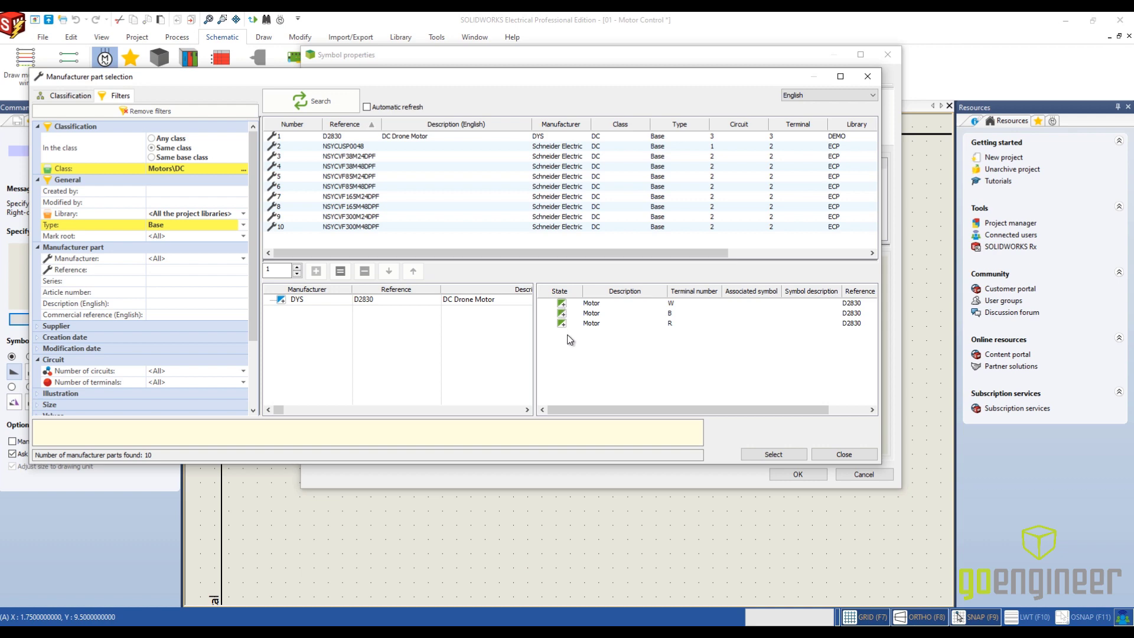
pyautogui.click(764, 453)
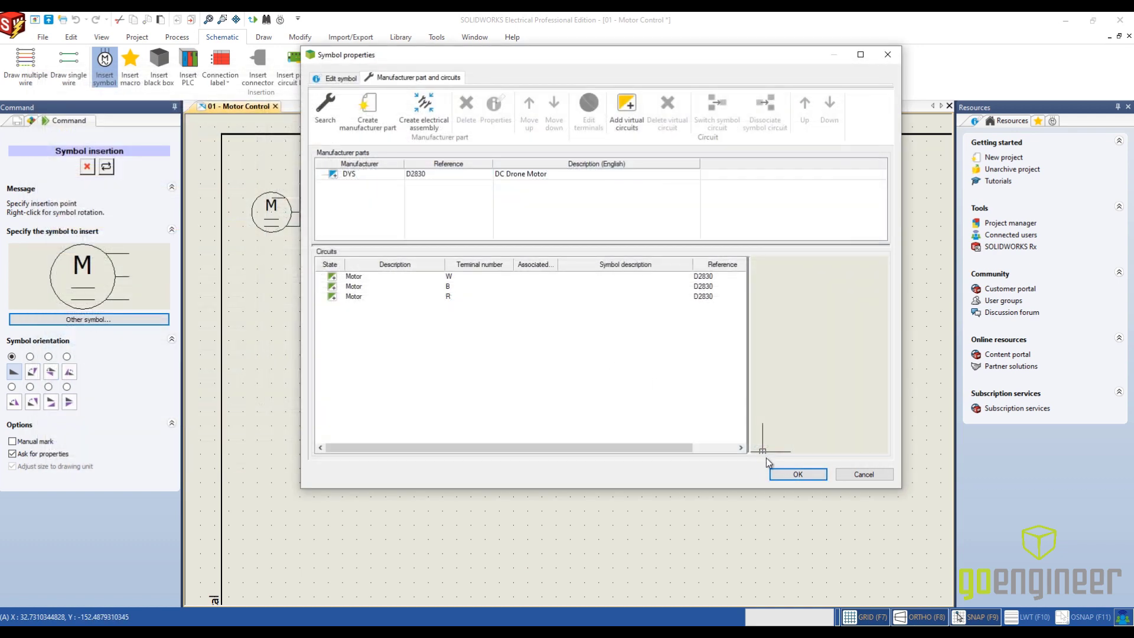
pyautogui.click(794, 475)
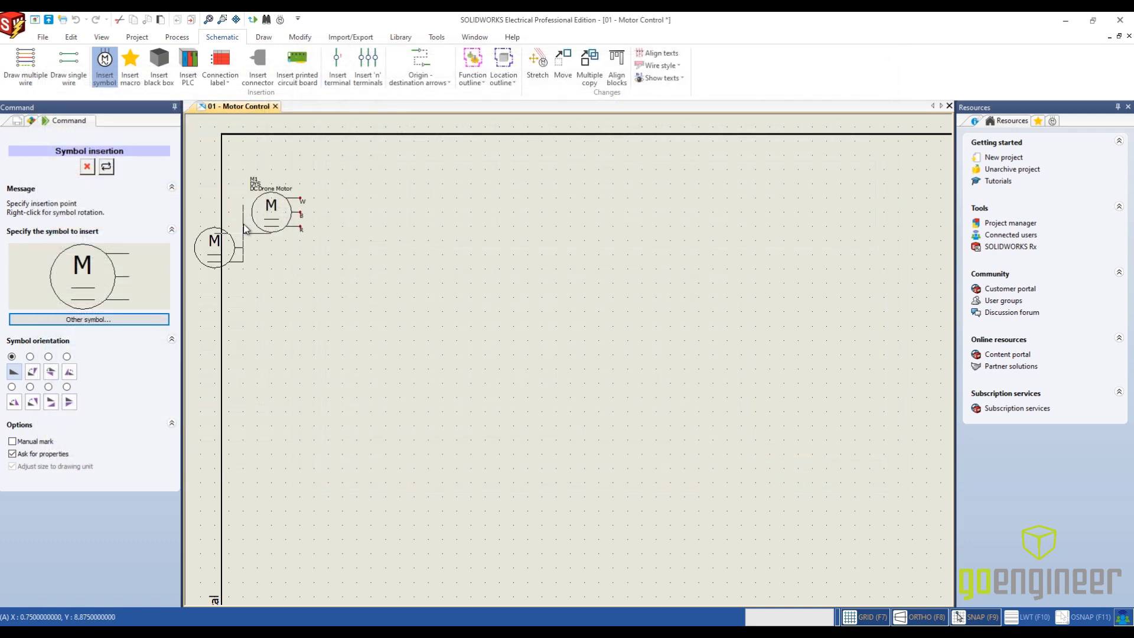
pyautogui.scroll(3, 254, 219)
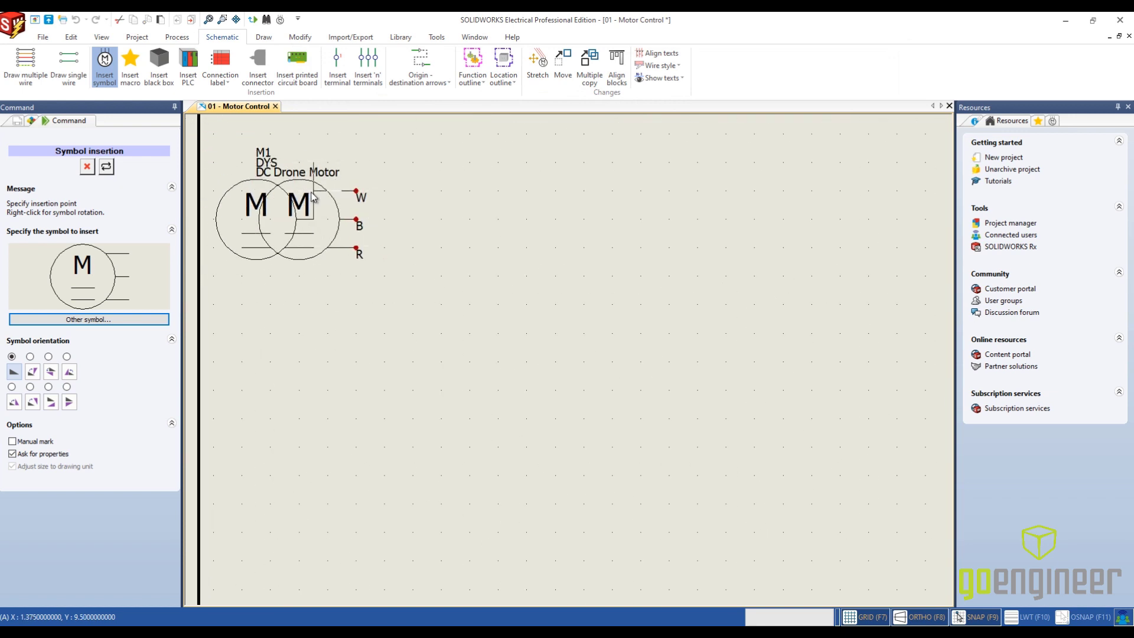
pyautogui.scroll(-3, 310, 200)
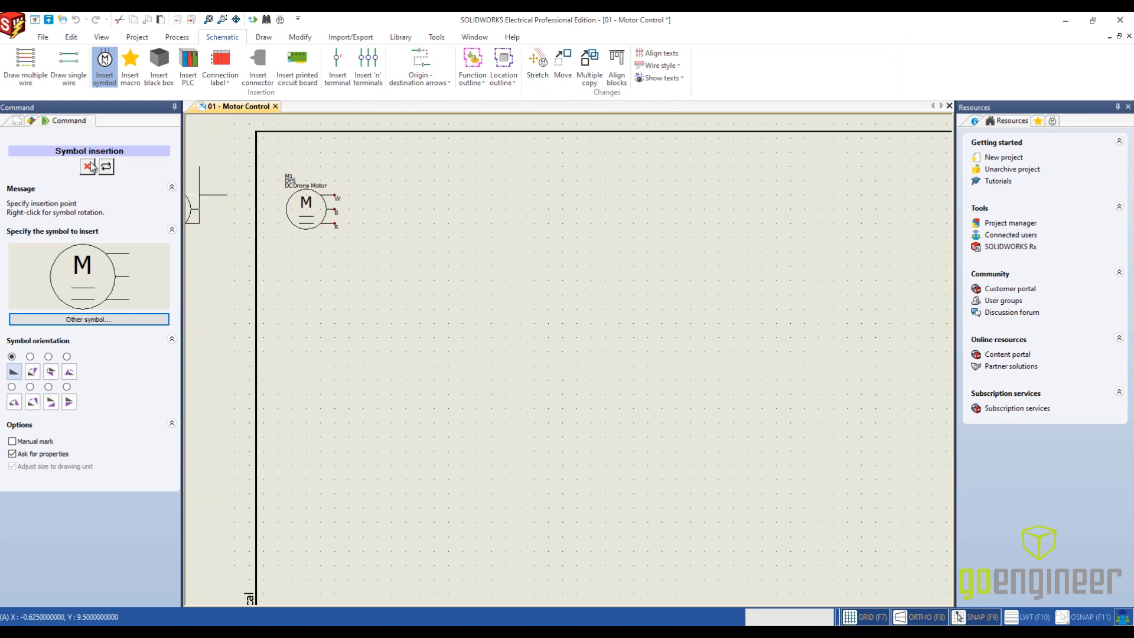
pyautogui.scroll(3, 315, 182)
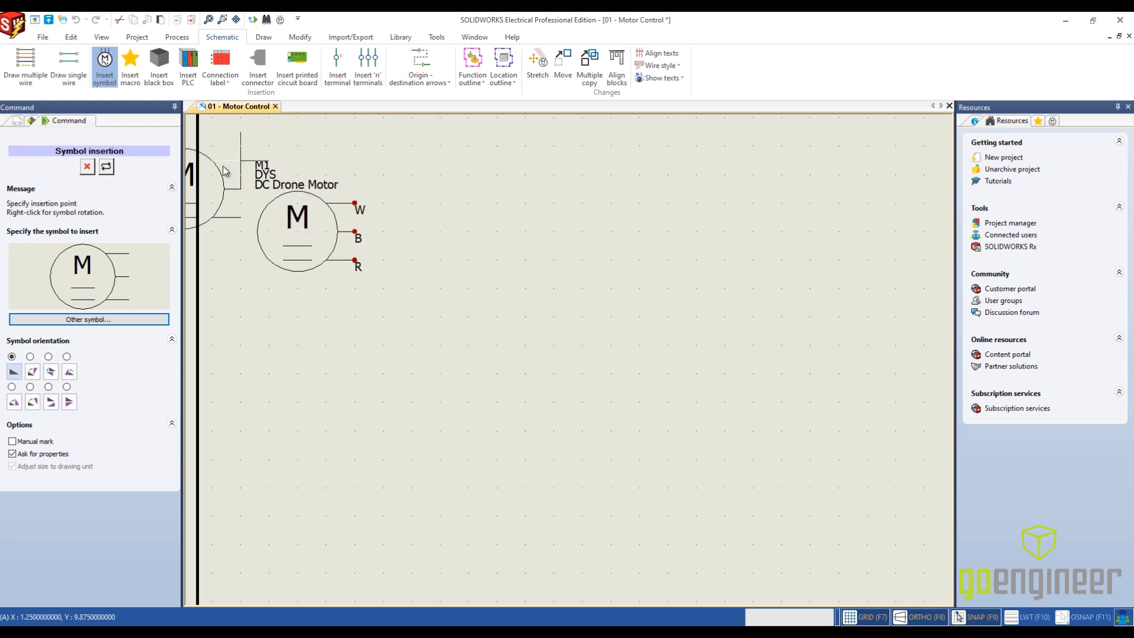
pyautogui.click(93, 168)
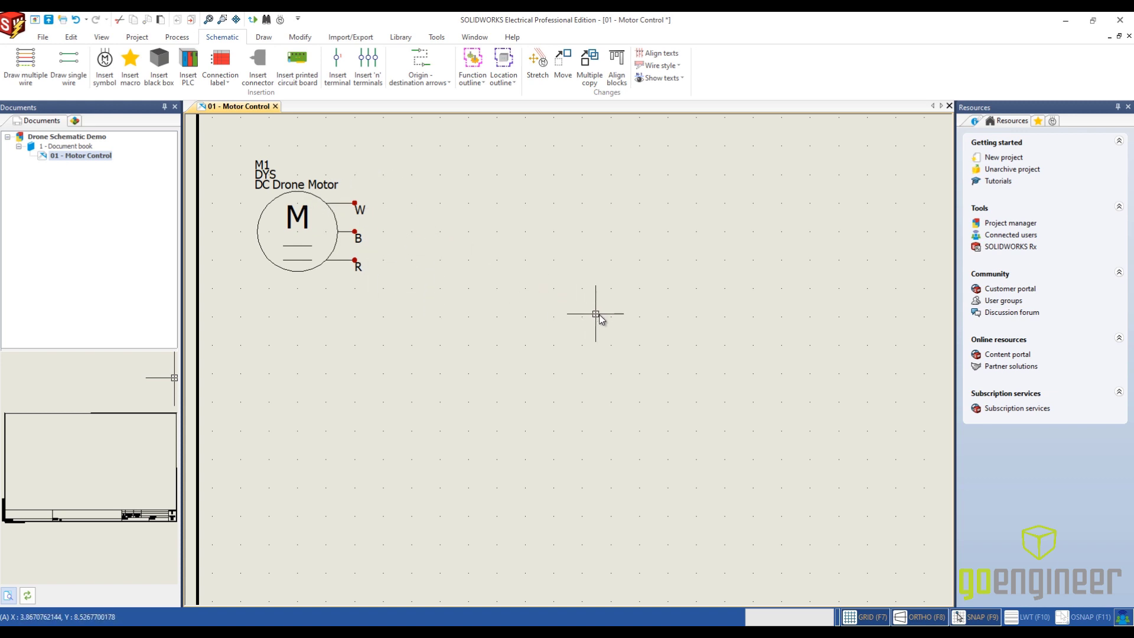
# - Set the location of drawing 01 to L2 - Arm in its properties, changing the drawing location only
pyautogui.rightClick(98, 159)
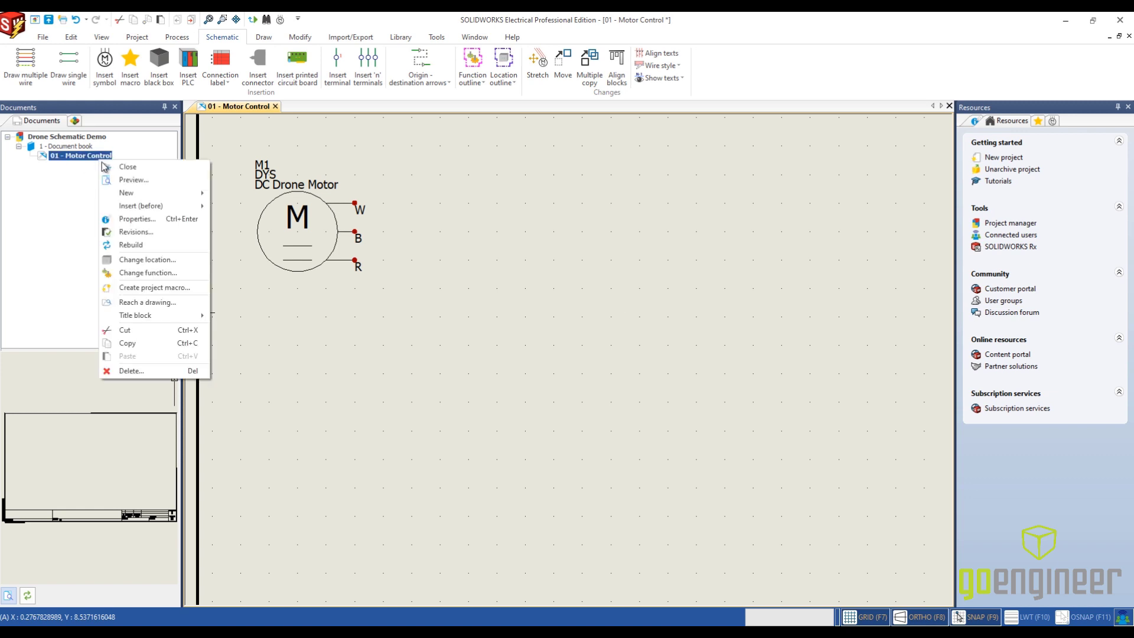
pyautogui.click(152, 226)
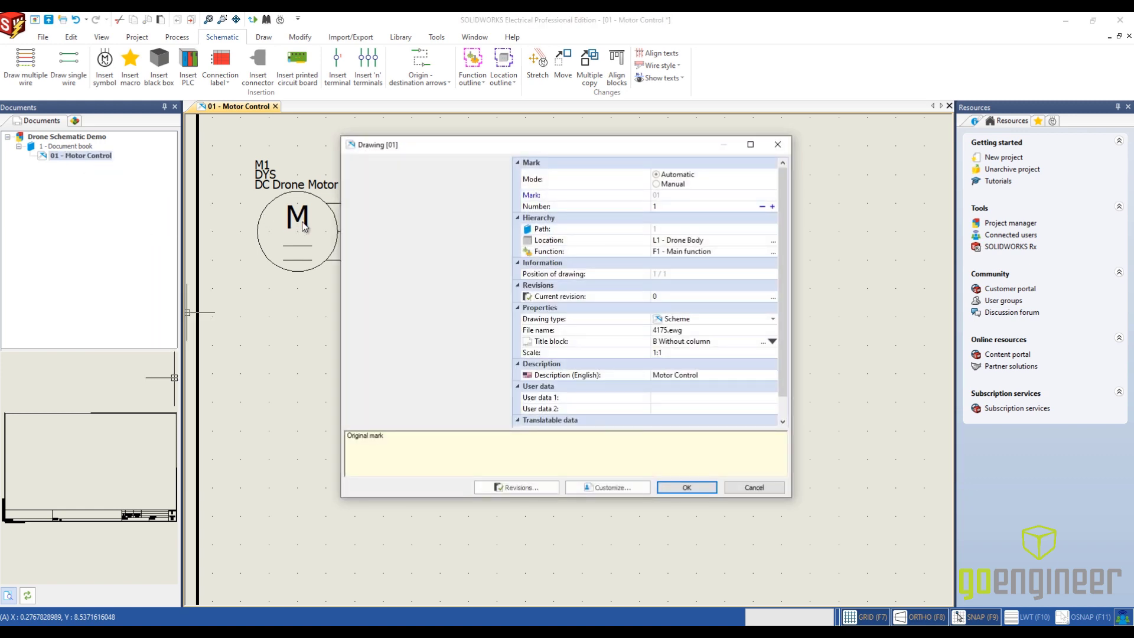
pyautogui.click(774, 241)
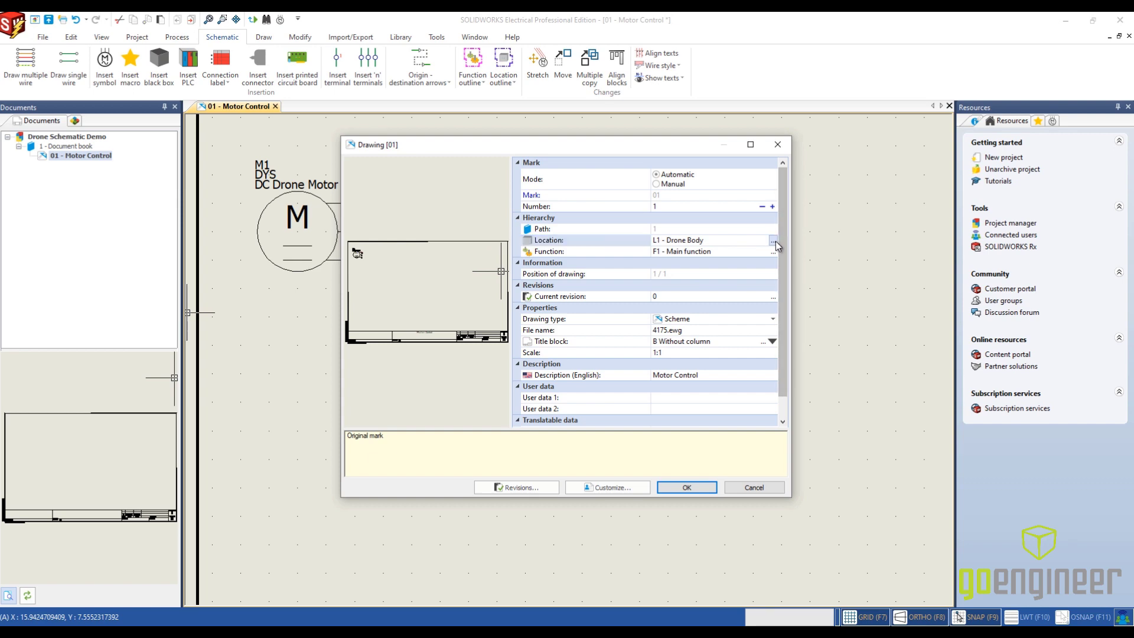
pyautogui.click(360, 224)
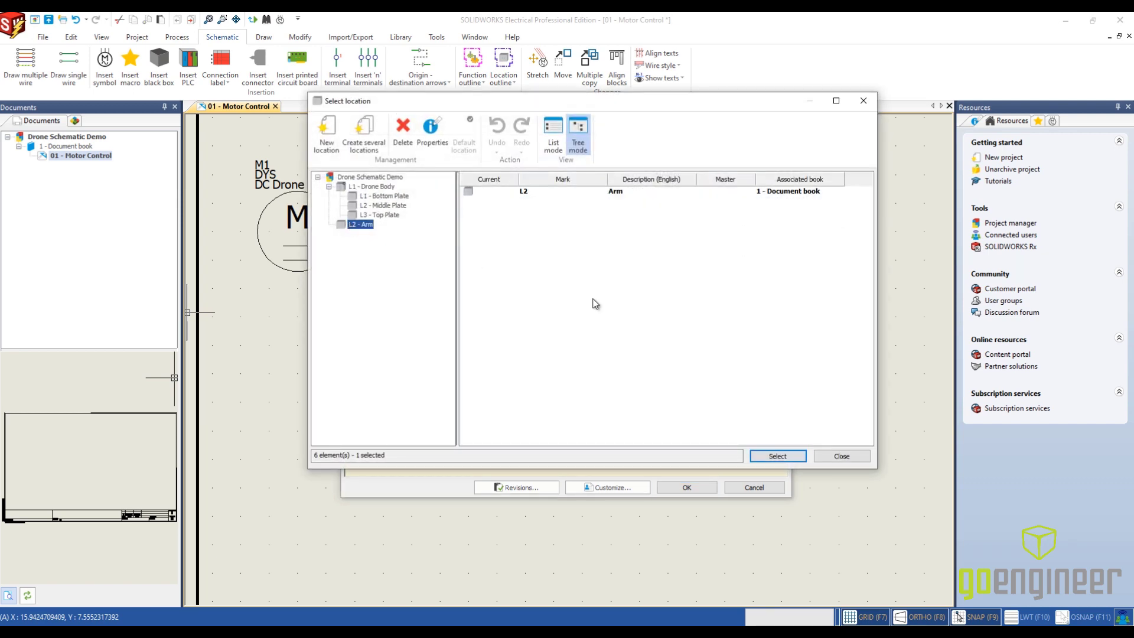
pyautogui.click(777, 456)
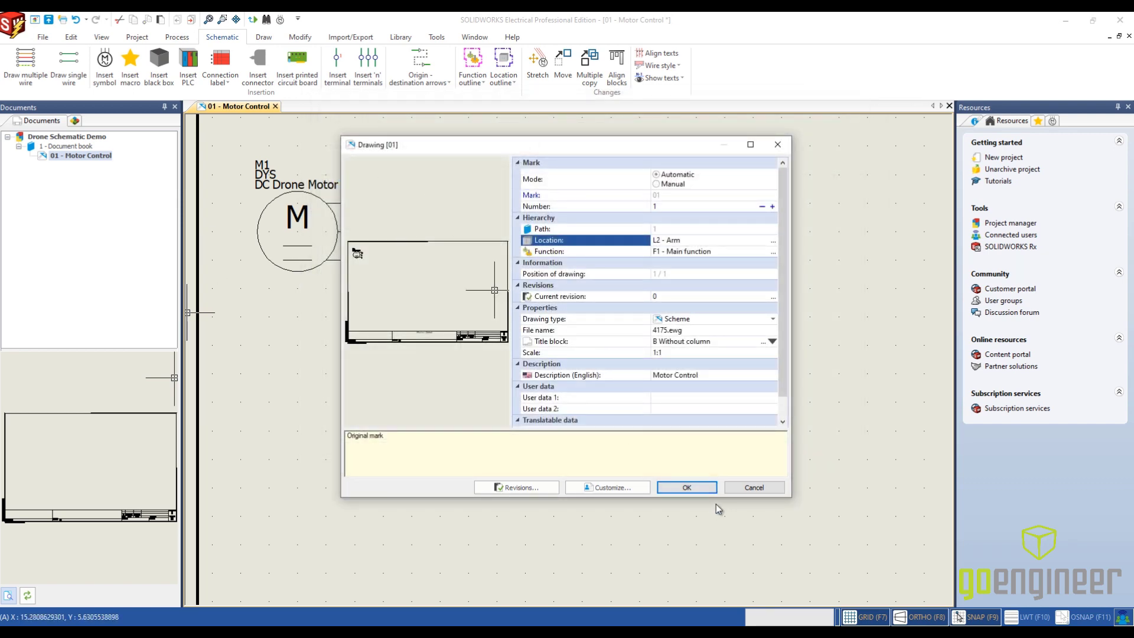
pyautogui.click(703, 488)
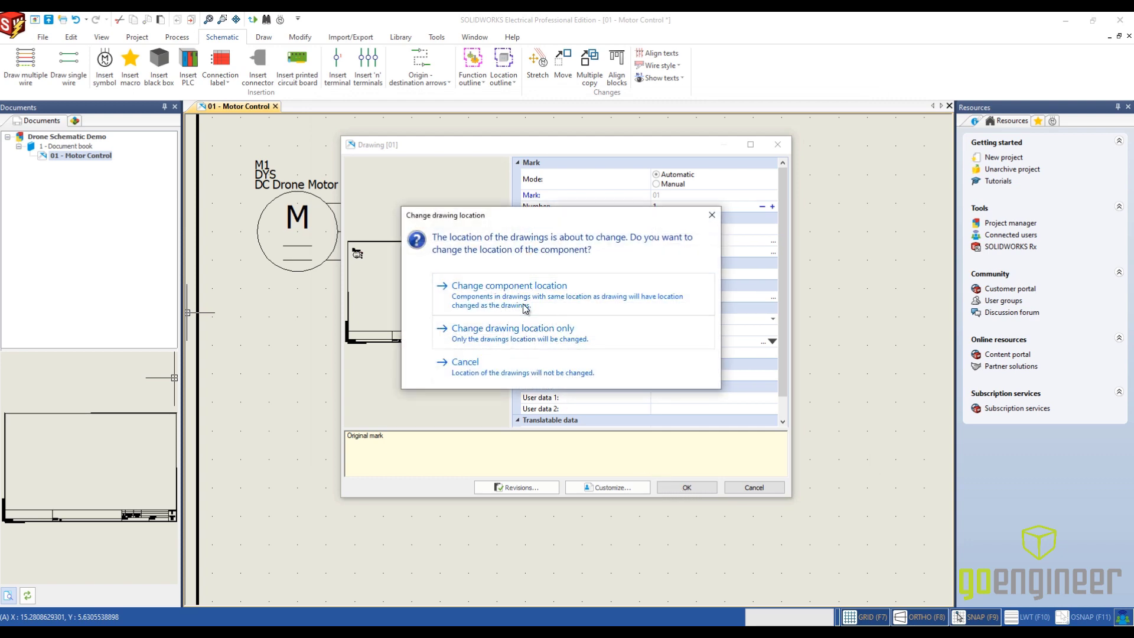
pyautogui.click(526, 335)
# - Start inserting a symbol and choose the ESC Symbol from the Electronic component class
pyautogui.scroll(-4, 502, 414)
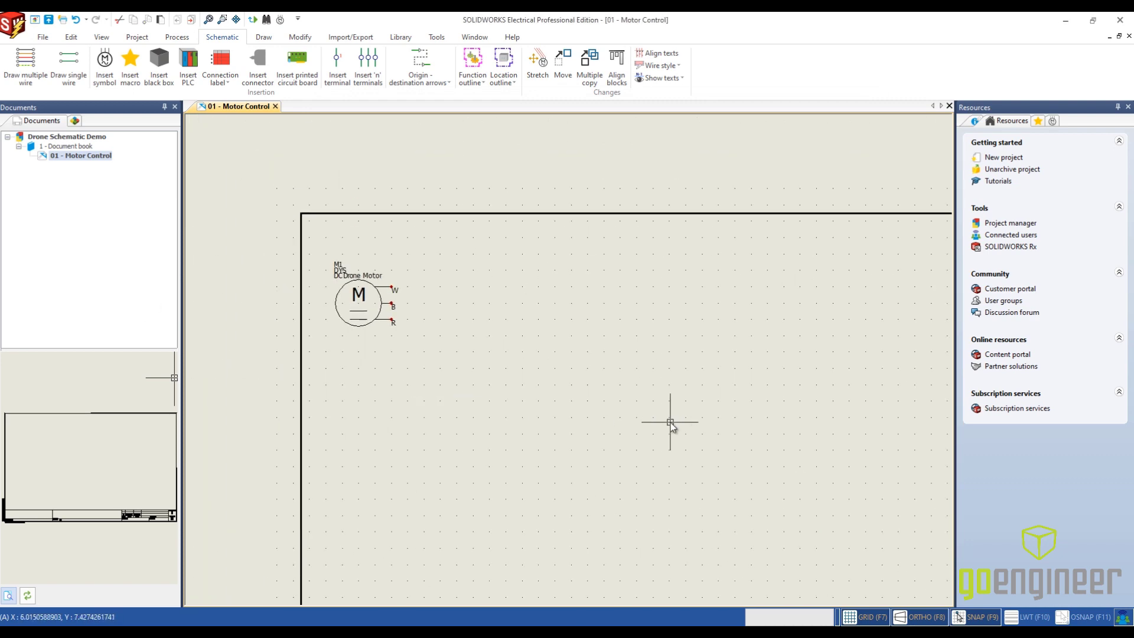
pyautogui.moveTo(674, 423); pyautogui.dragTo(523, 221, button='middle')
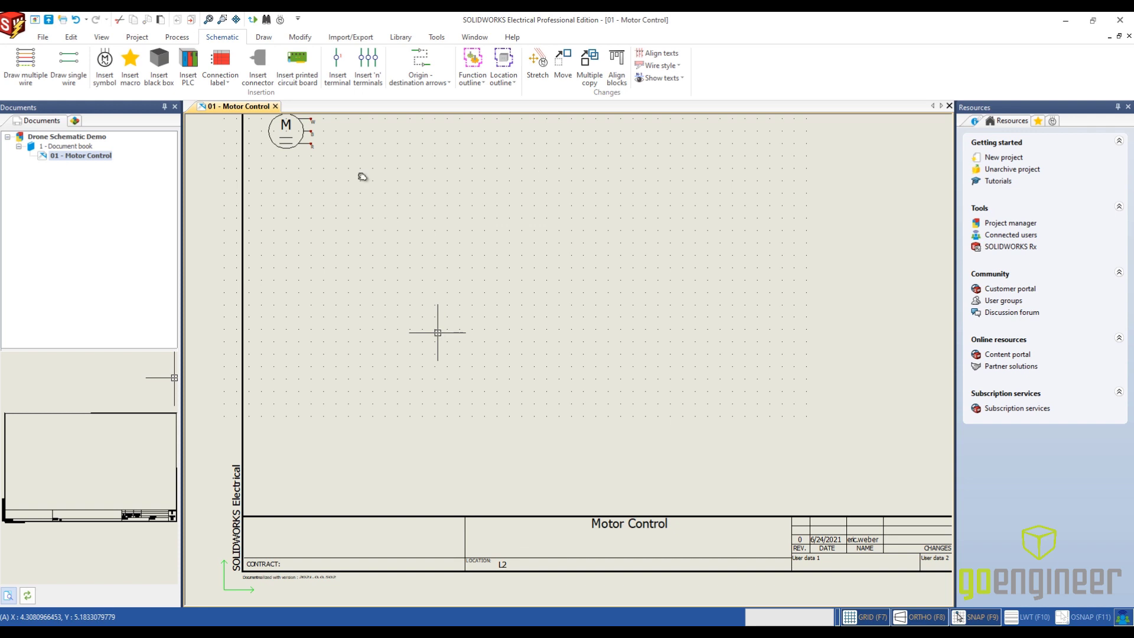
pyautogui.moveTo(447, 211); pyautogui.dragTo(441, 258, button='middle')
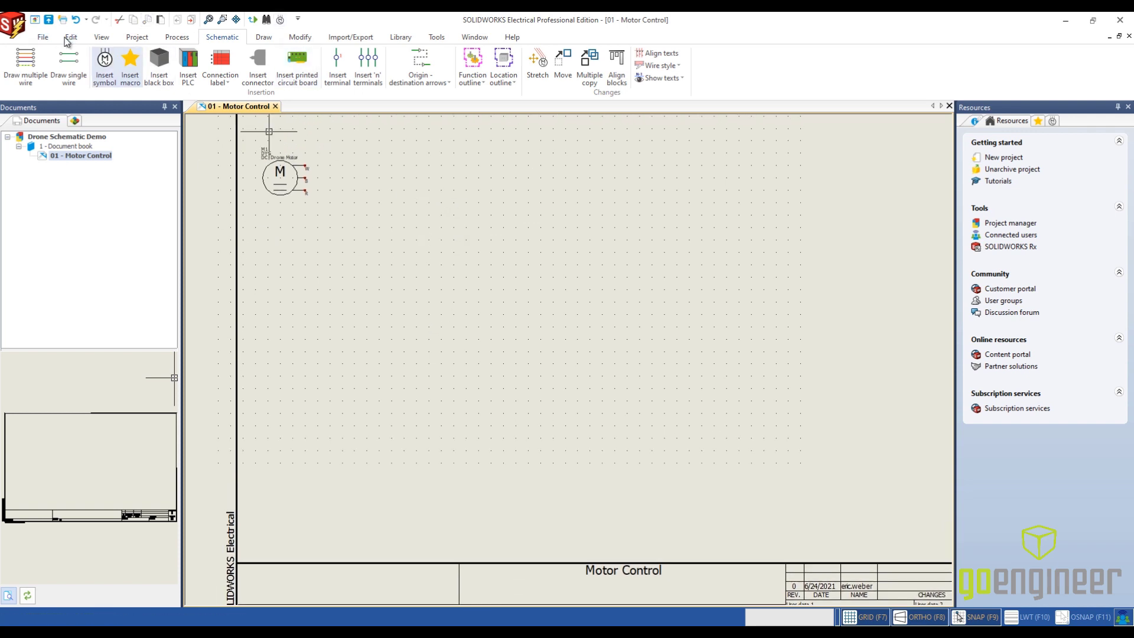
pyautogui.click(112, 60)
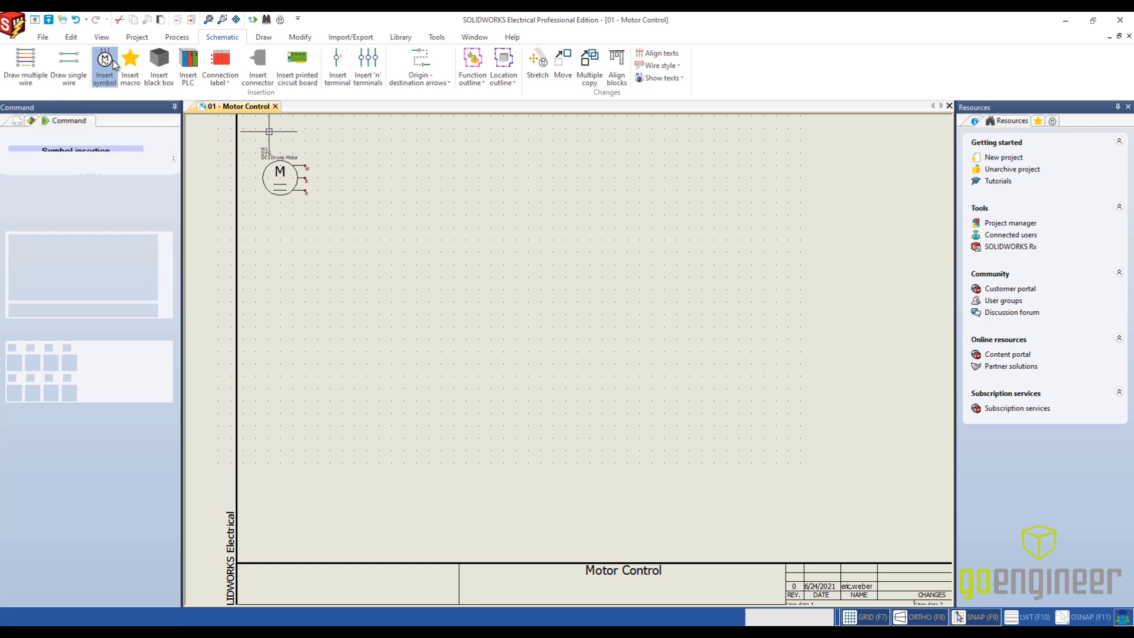
pyautogui.click(104, 324)
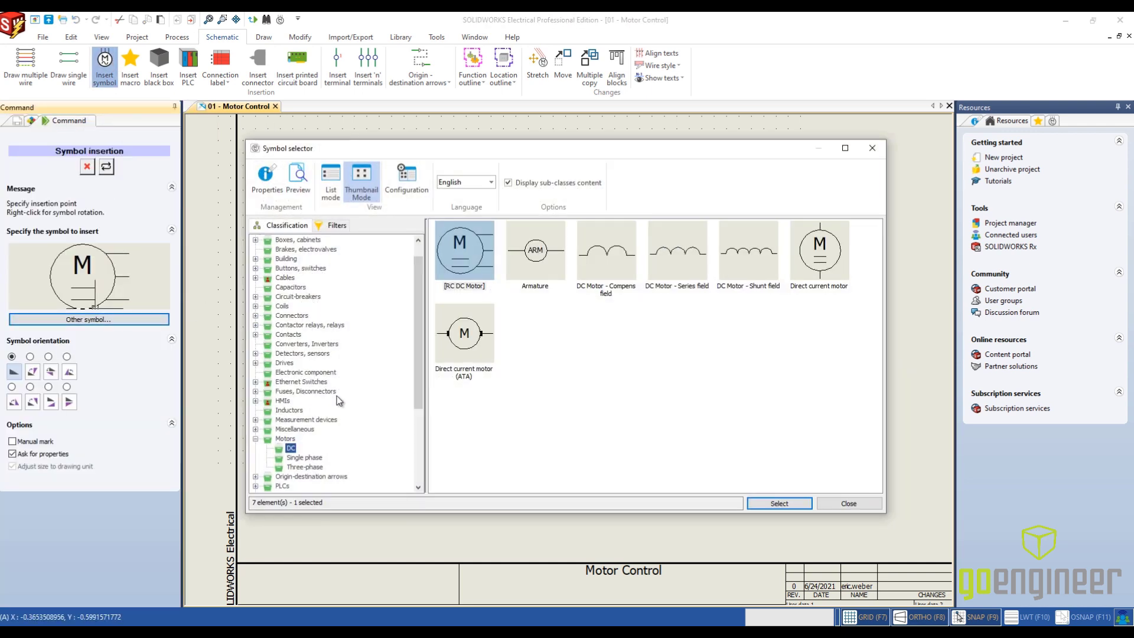
pyautogui.click(311, 373)
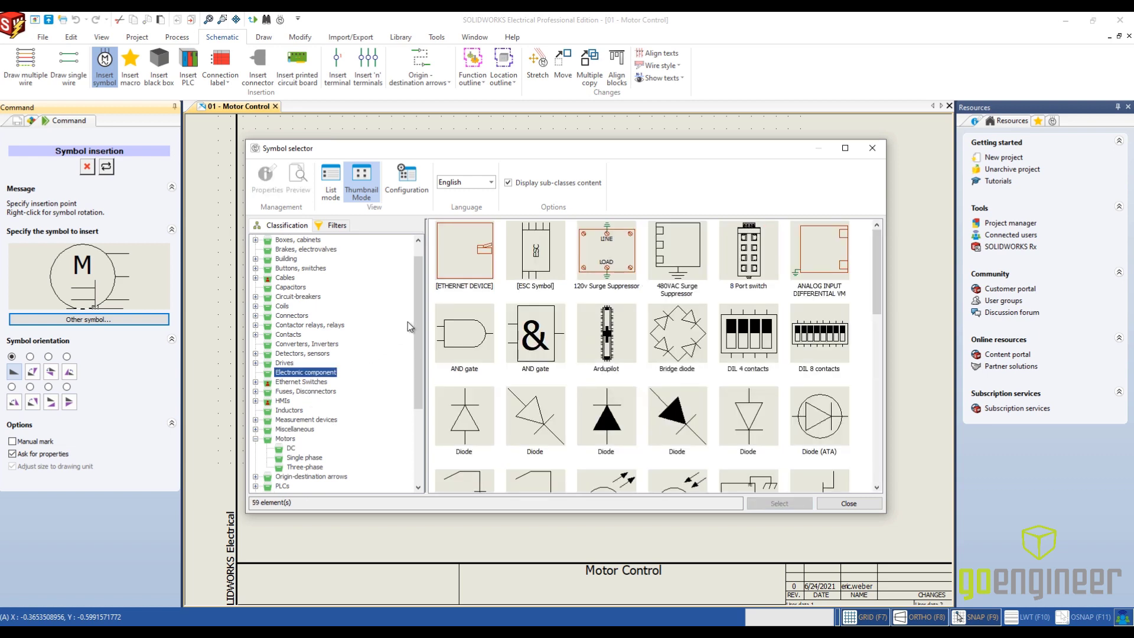
pyautogui.click(533, 269)
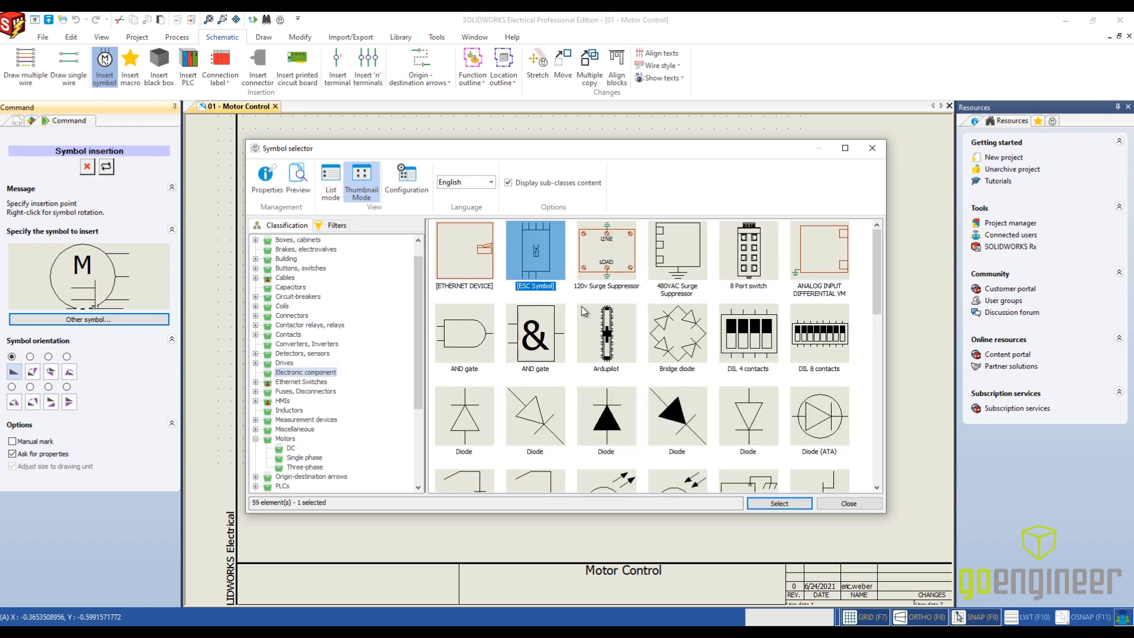
pyautogui.click(762, 505)
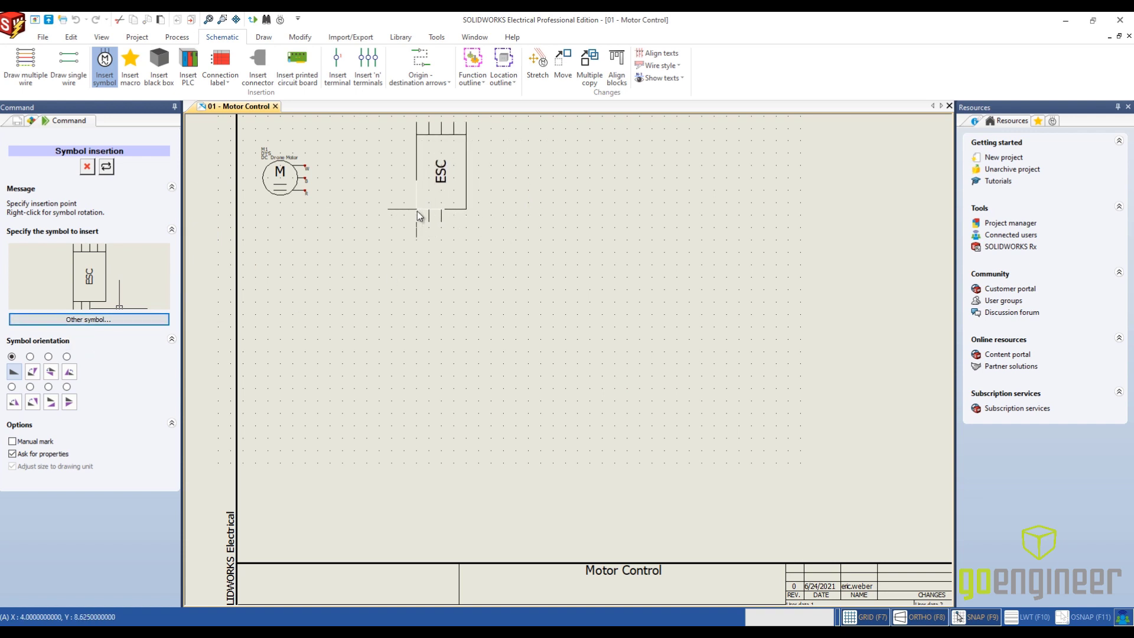
# - Rotate the ESC symbol so its text reads horizontally, place it to the right of the motor, and set its mark root to ESC
pyautogui.click(29, 358)
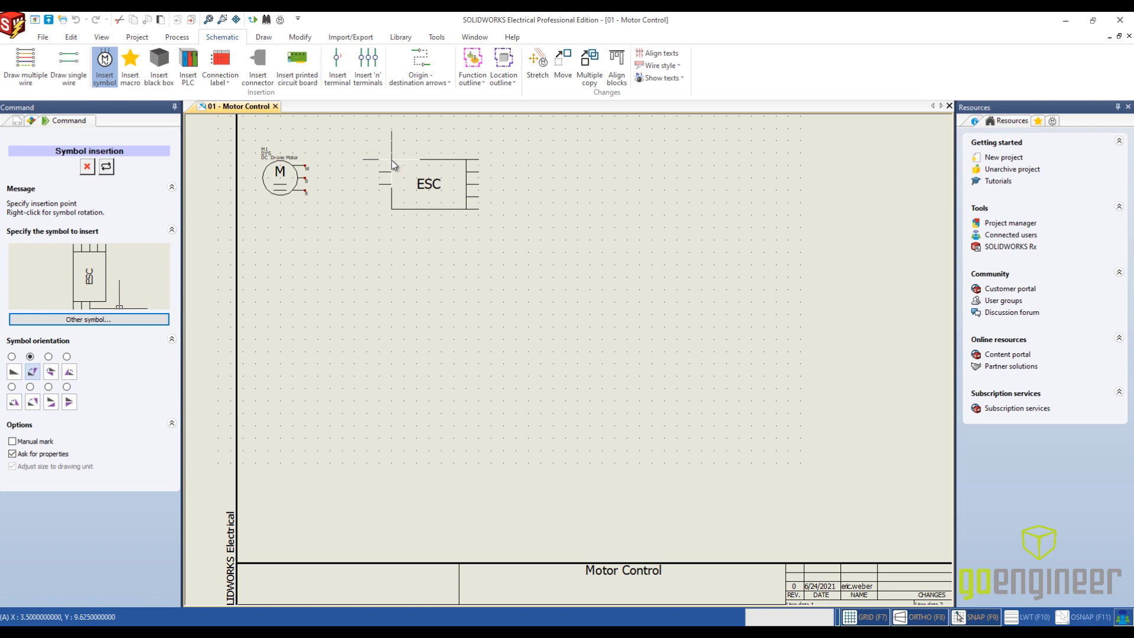
pyautogui.scroll(2, 417, 160)
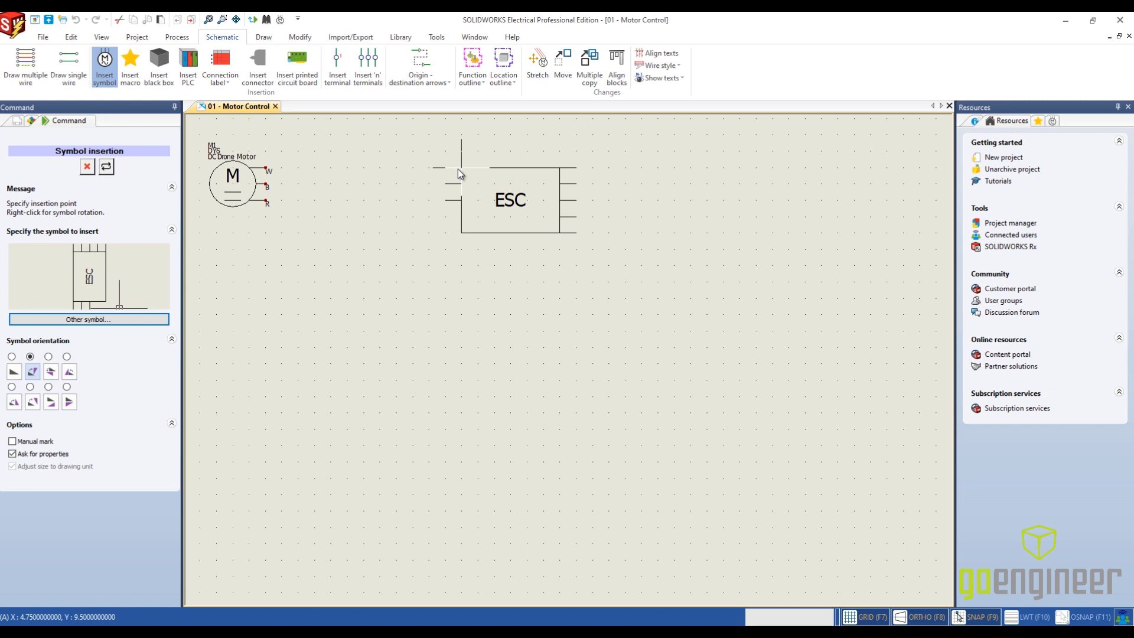
pyautogui.click(458, 169)
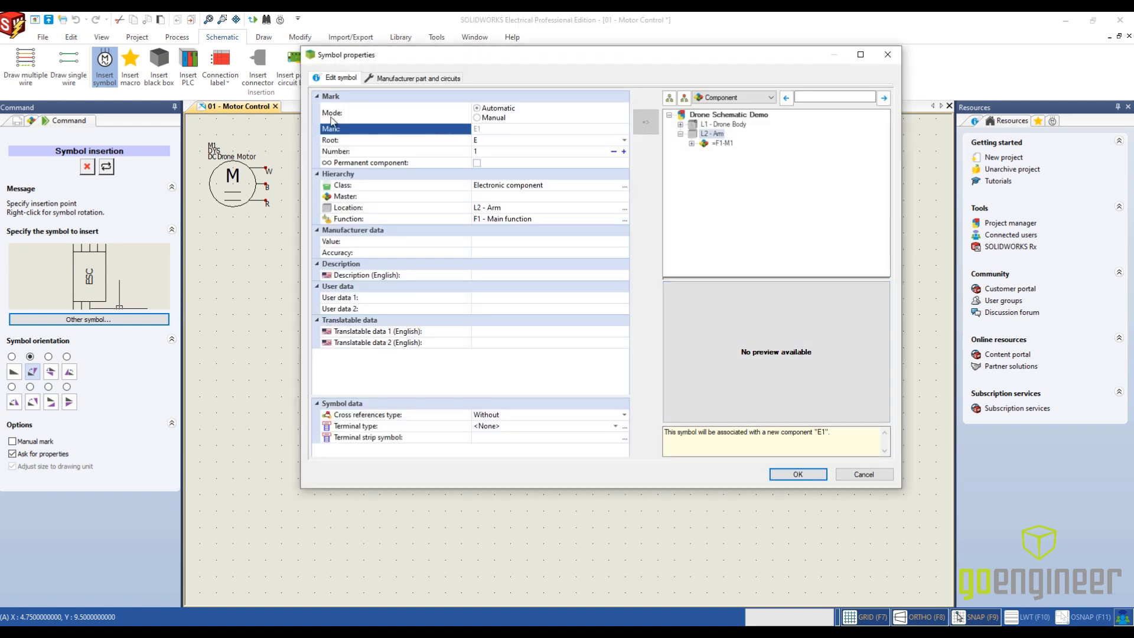
pyautogui.click(486, 140)
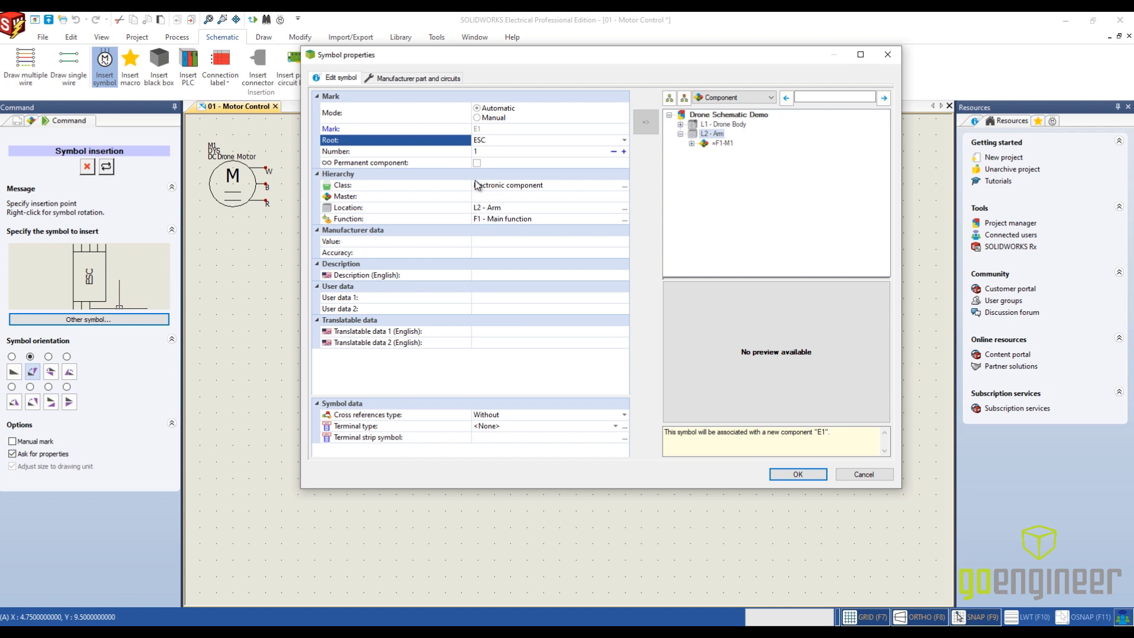
# - Assign the Skywalker 20A ESC manufacturer part to the ESC symbol, confirm its properties and end symbol insertion
pyautogui.click(409, 78)
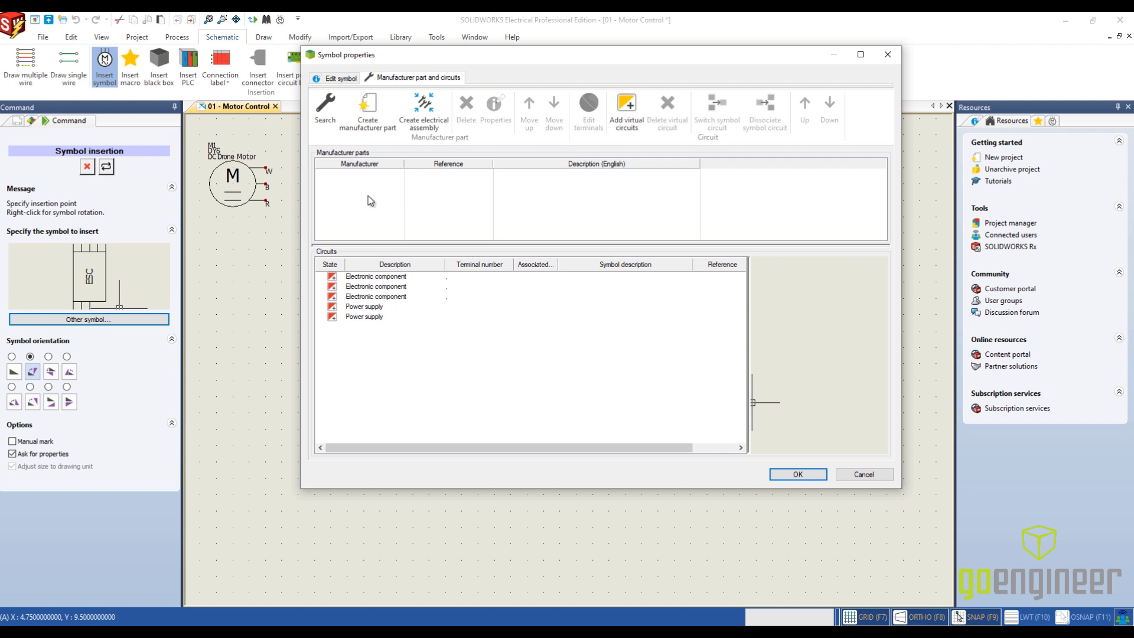
pyautogui.click(326, 110)
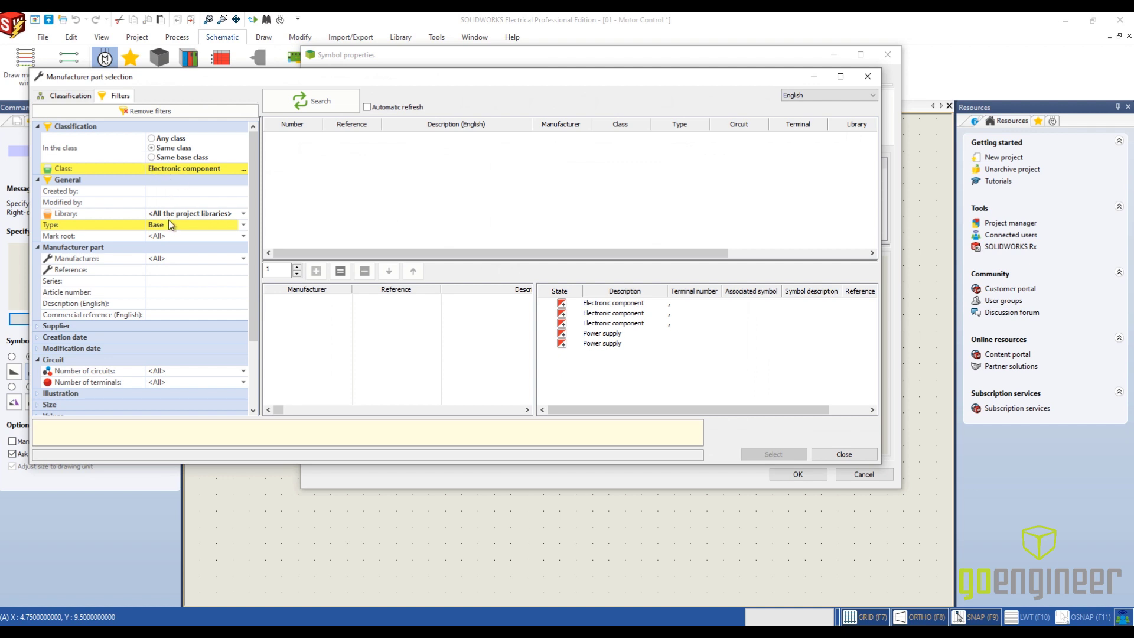
pyautogui.click(306, 106)
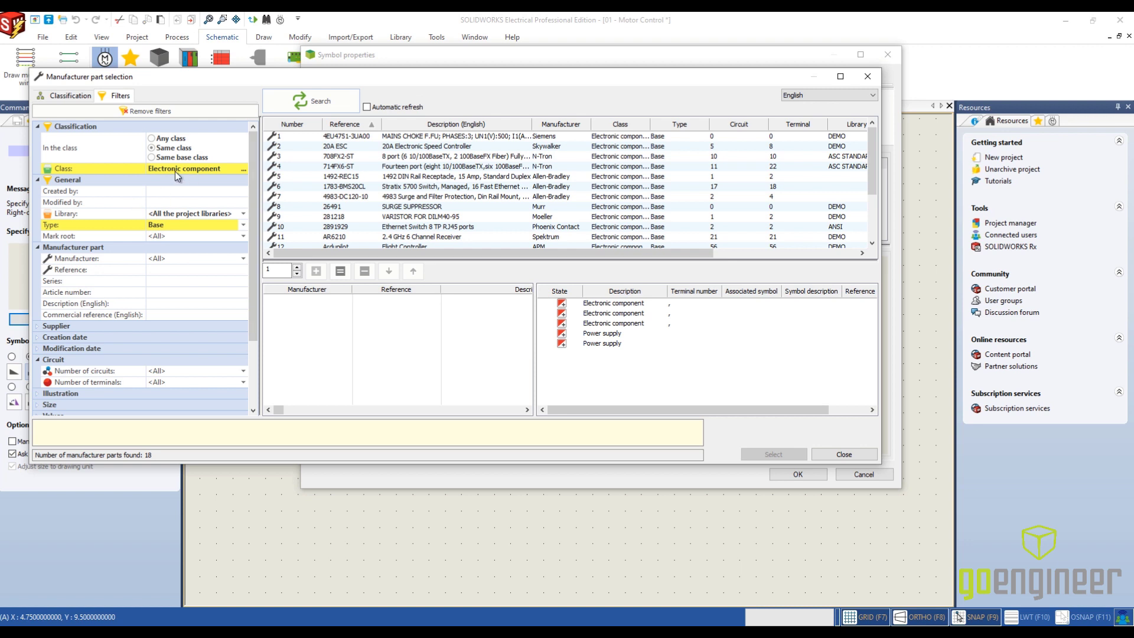
pyautogui.scroll(-3, 450, 192)
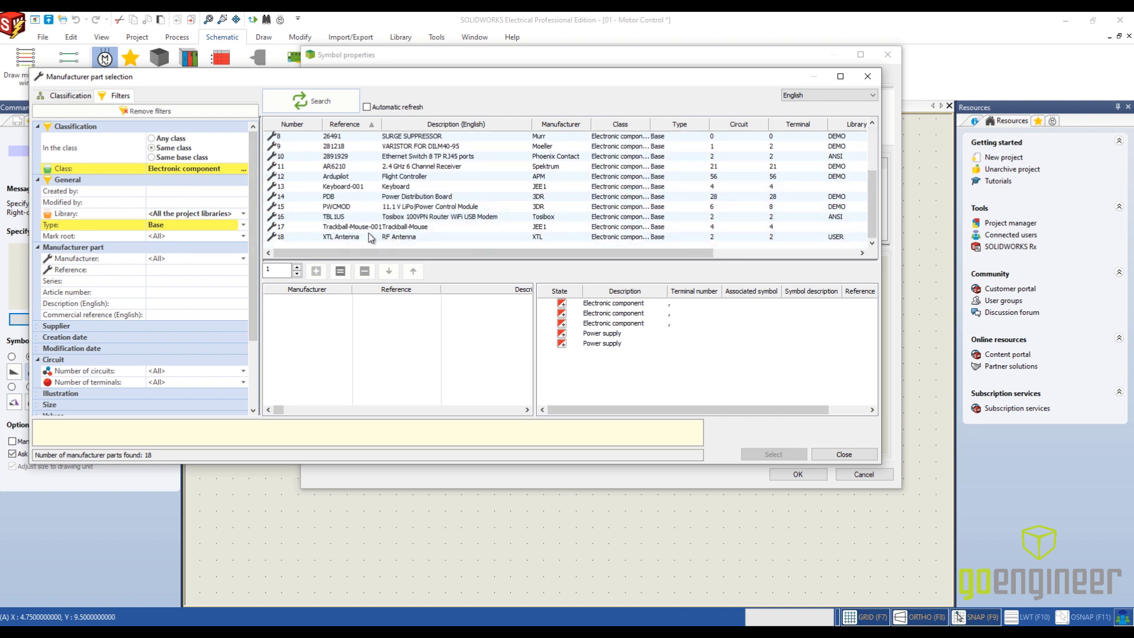
pyautogui.scroll(2, 369, 233)
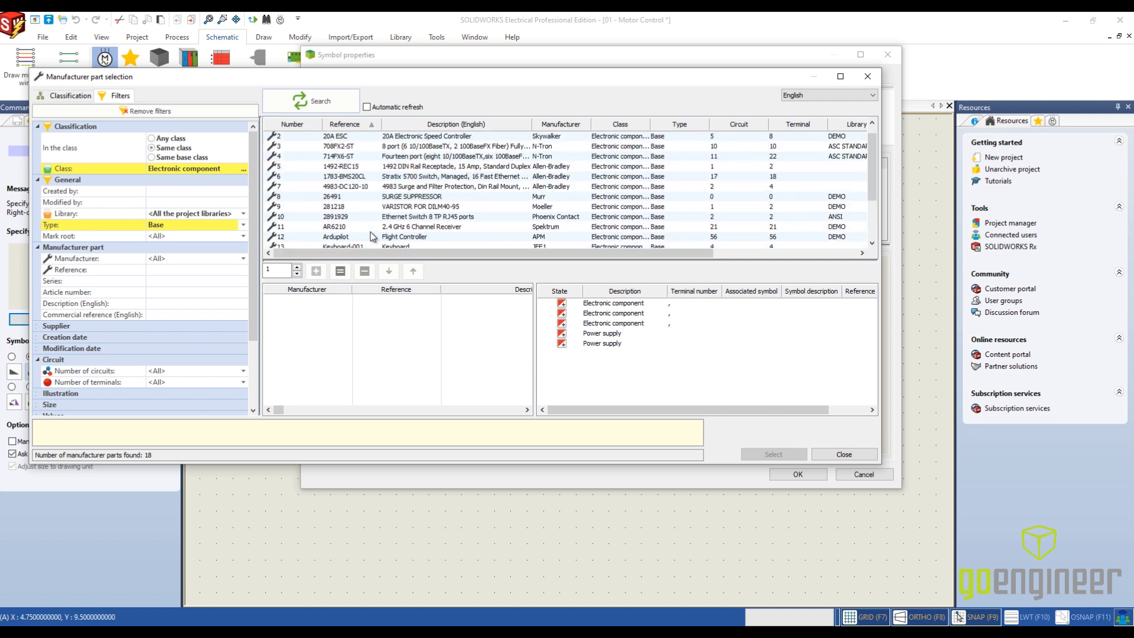
pyautogui.click(340, 137)
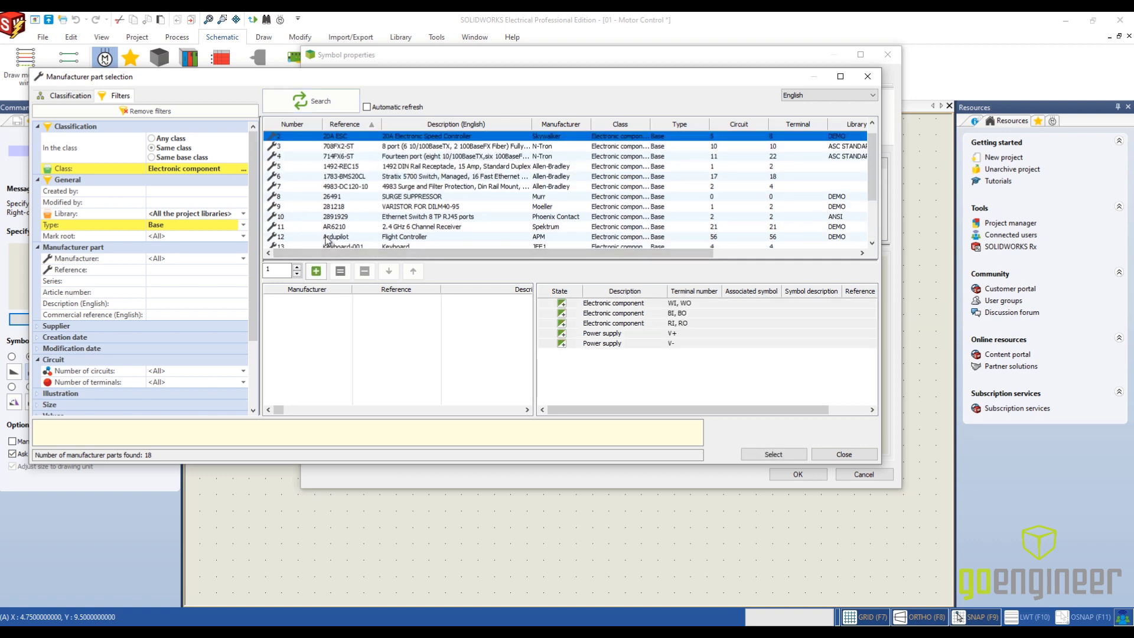
pyautogui.click(317, 272)
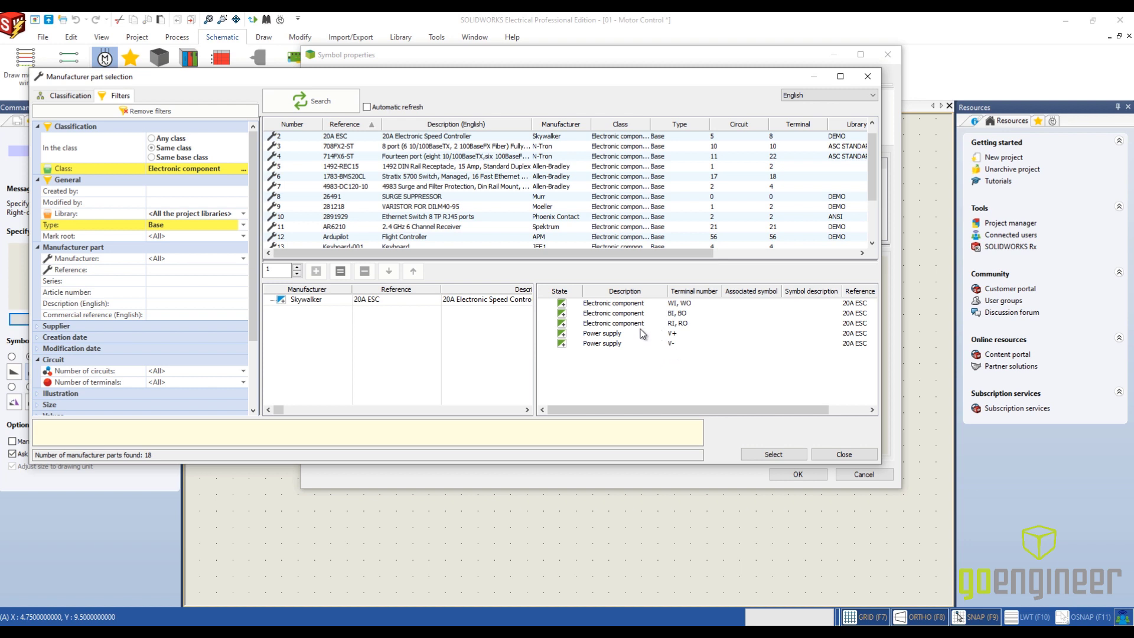
pyautogui.click(788, 456)
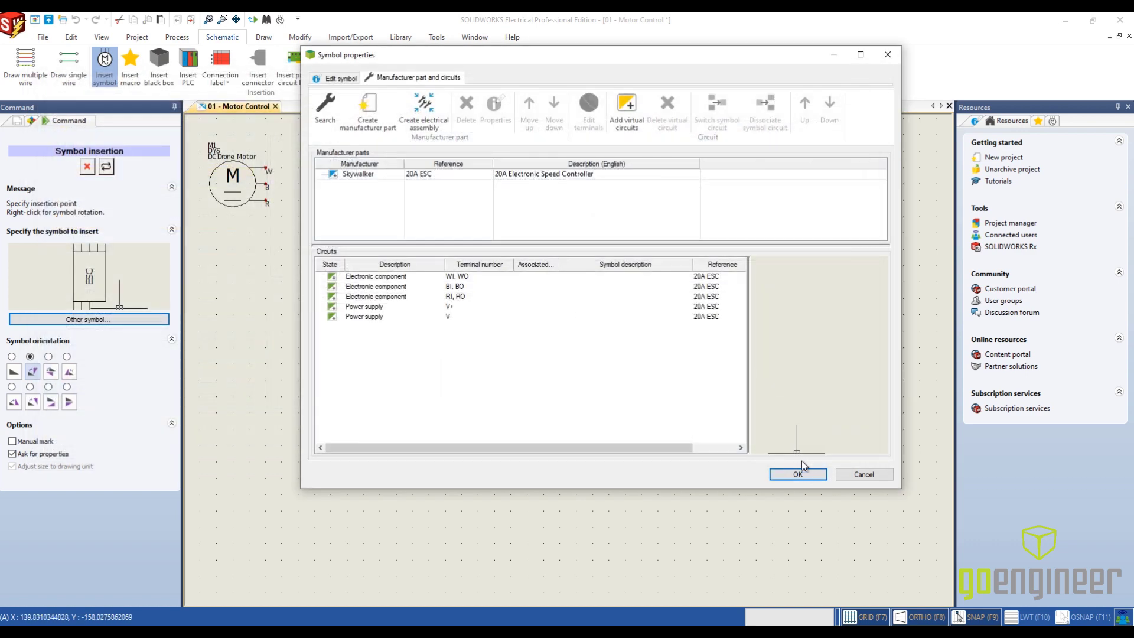
pyautogui.click(806, 473)
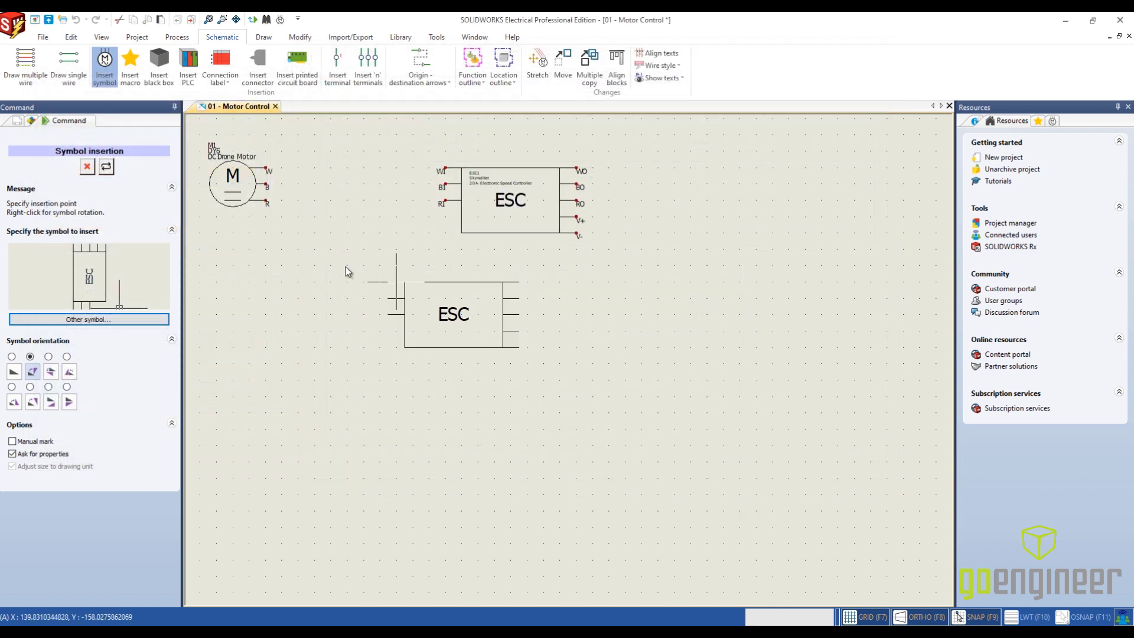
pyautogui.click(87, 168)
# - Start inserting a symbol and choose the Power Distribution Board from the Electronic component class
pyautogui.scroll(3, 546, 172)
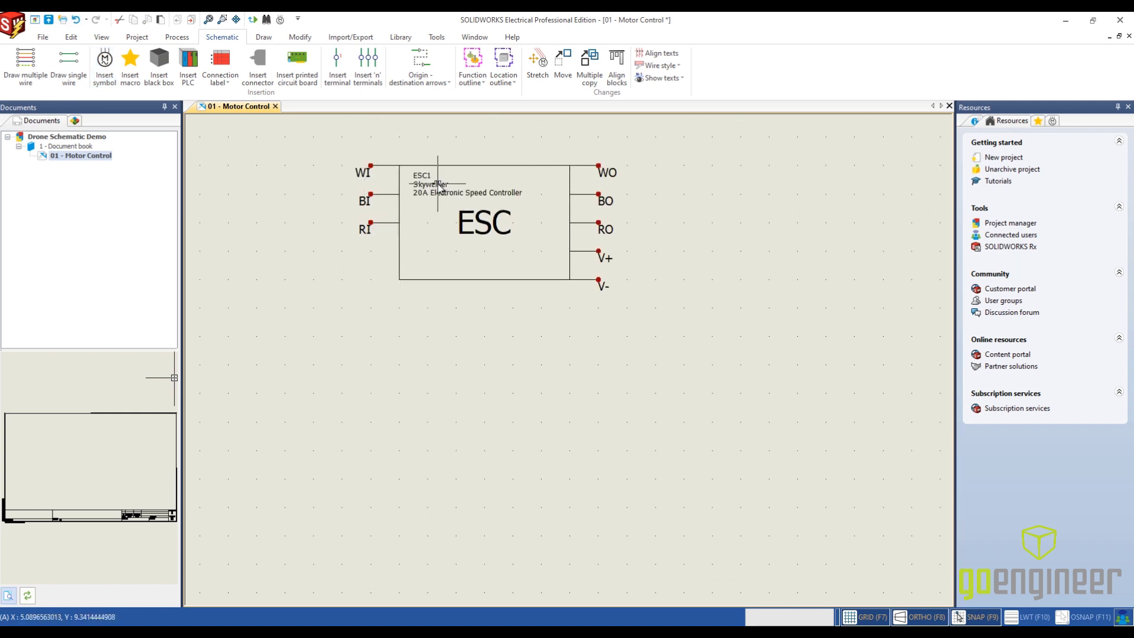
pyautogui.scroll(-4, 873, 337)
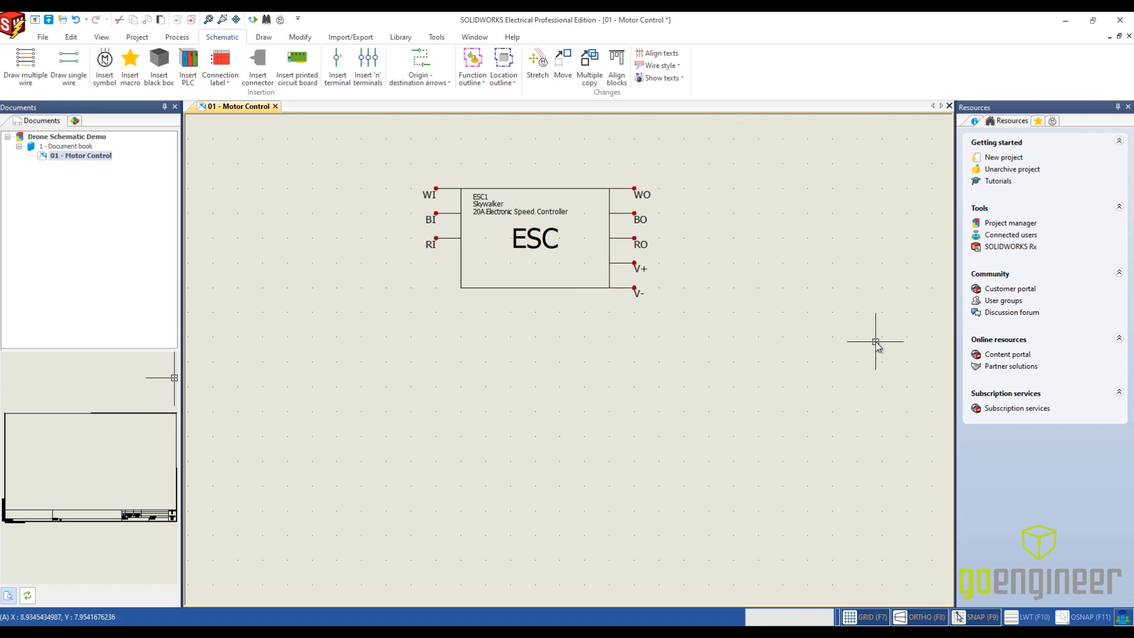
pyautogui.moveTo(874, 337); pyautogui.dragTo(608, 313, button='middle')
pyautogui.scroll(-1, 746, 329)
pyautogui.click(105, 60)
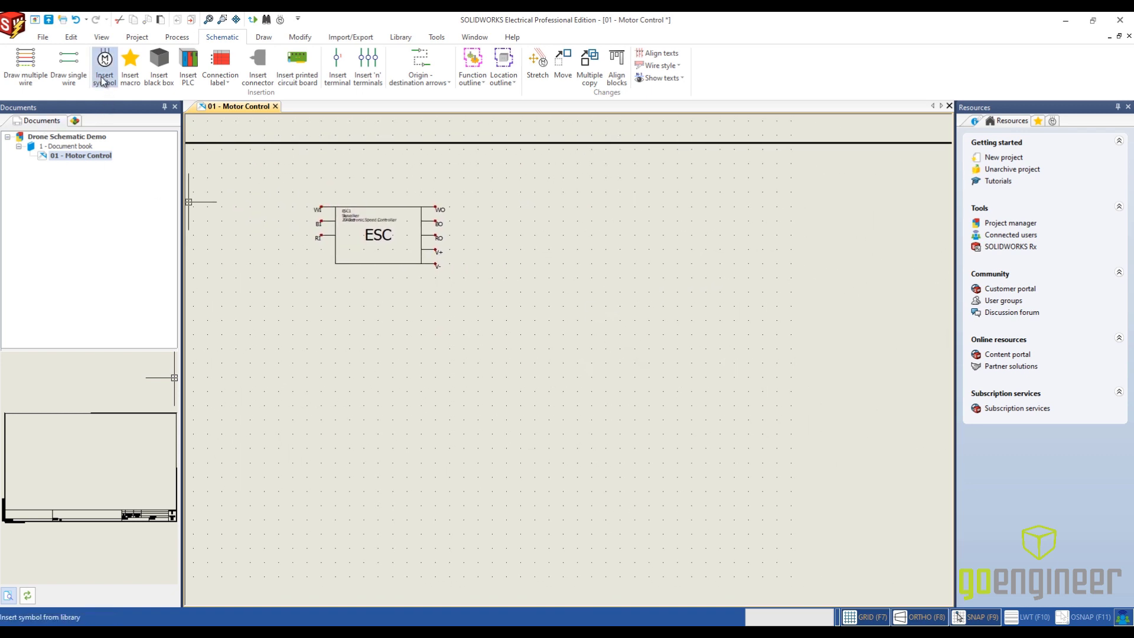
pyautogui.click(138, 317)
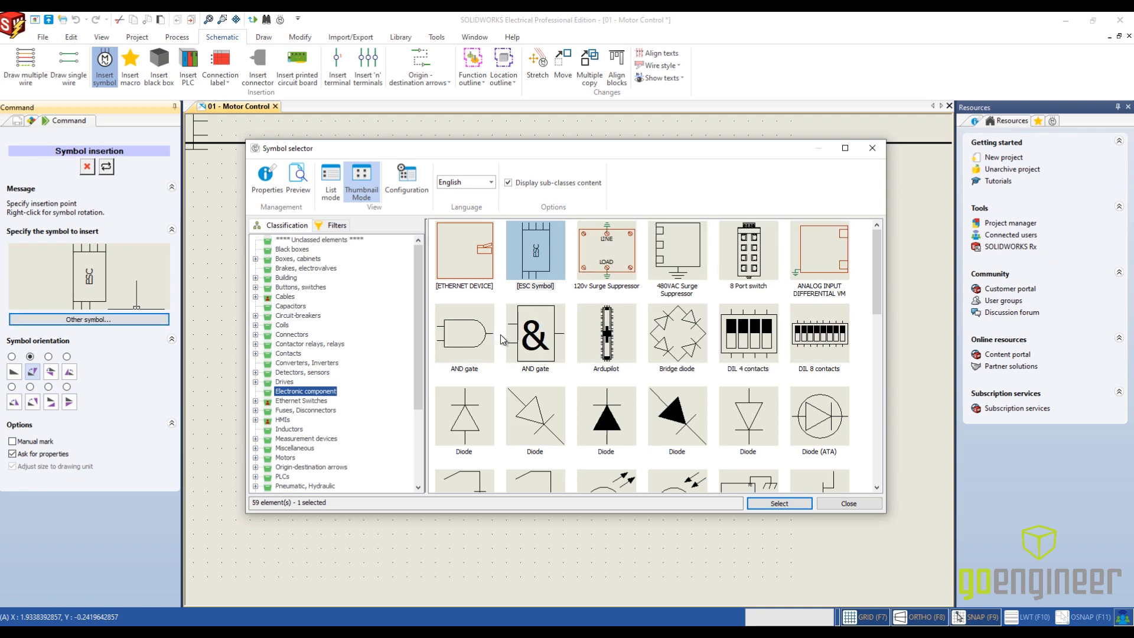
pyautogui.scroll(-8, 501, 334)
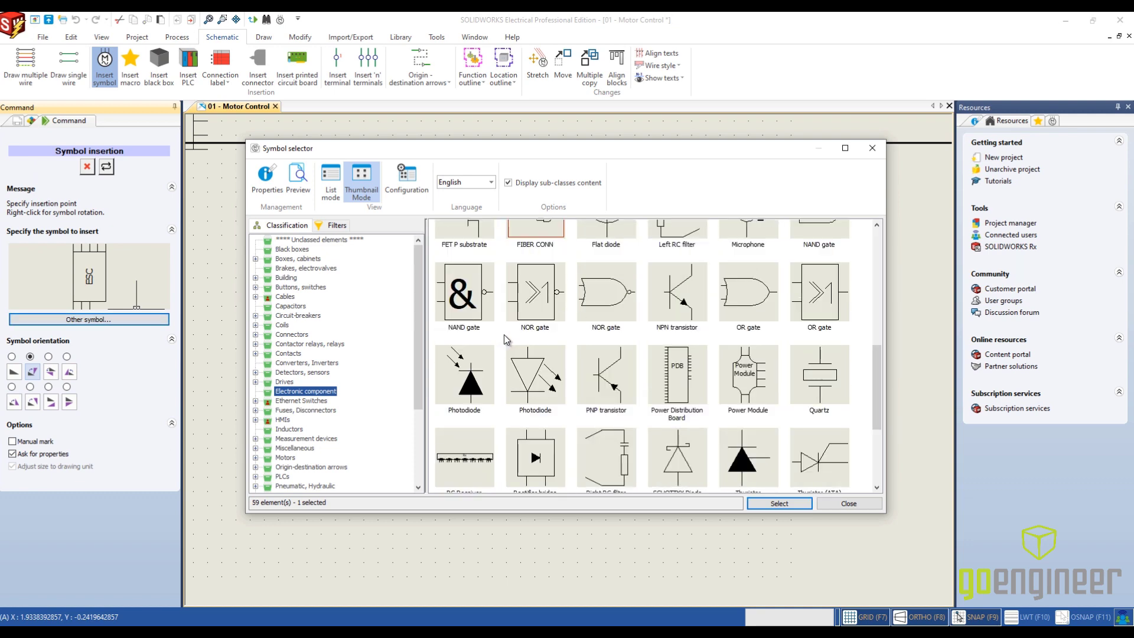
pyautogui.click(679, 374)
pyautogui.click(781, 503)
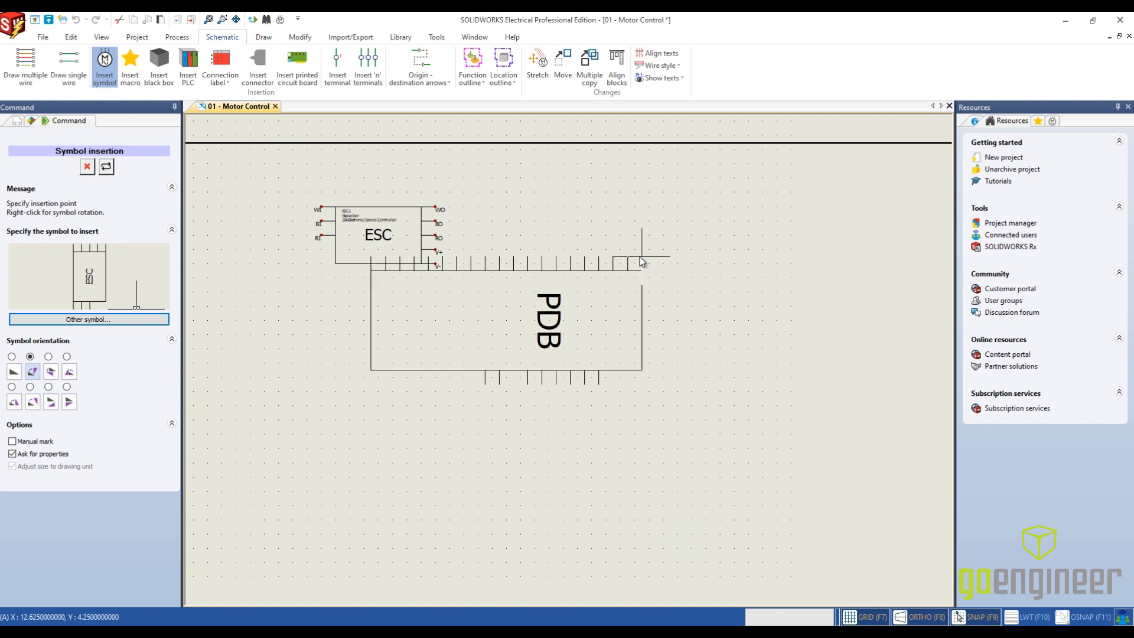
# - Orient the PDB symbol upright and place it to the right of the ESC, level with the ESC's upper edge
pyautogui.click(14, 369)
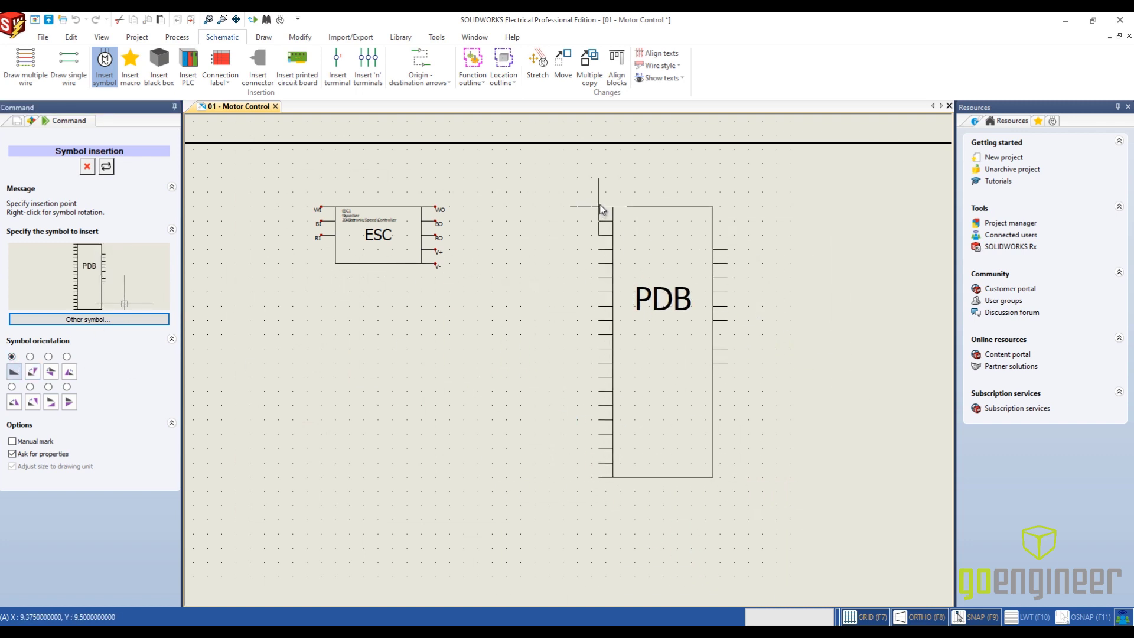
pyautogui.scroll(-3, 638, 203)
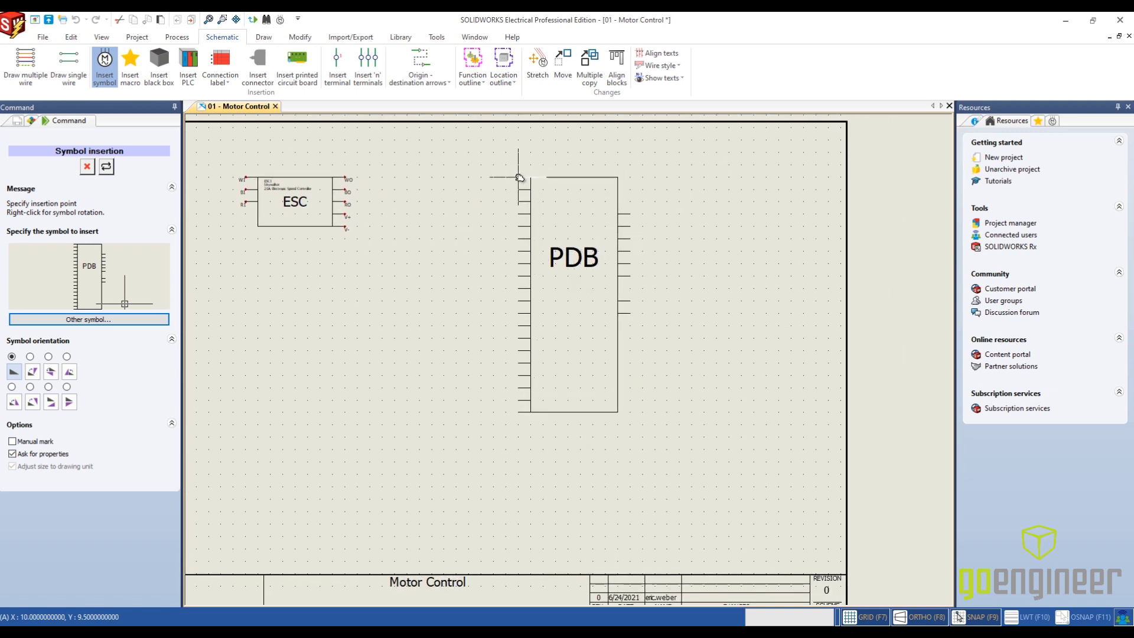
pyautogui.click(519, 177)
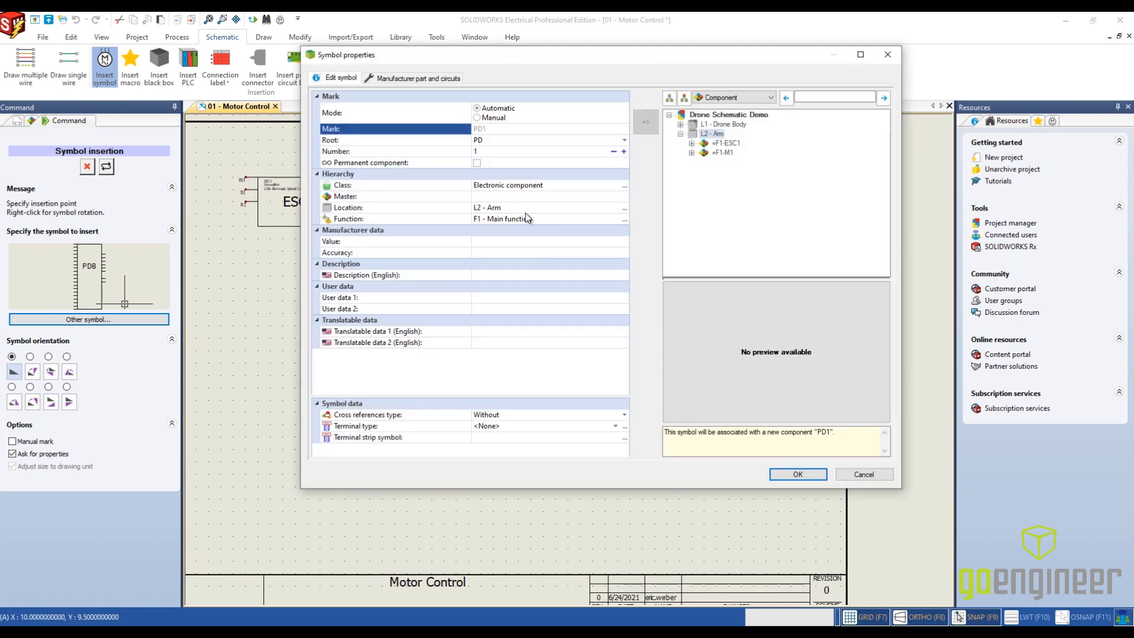
# - Set the board's mark root to PDB, assign the 3DR PDB manufacturer part and end symbol insertion
pyautogui.click(499, 143)
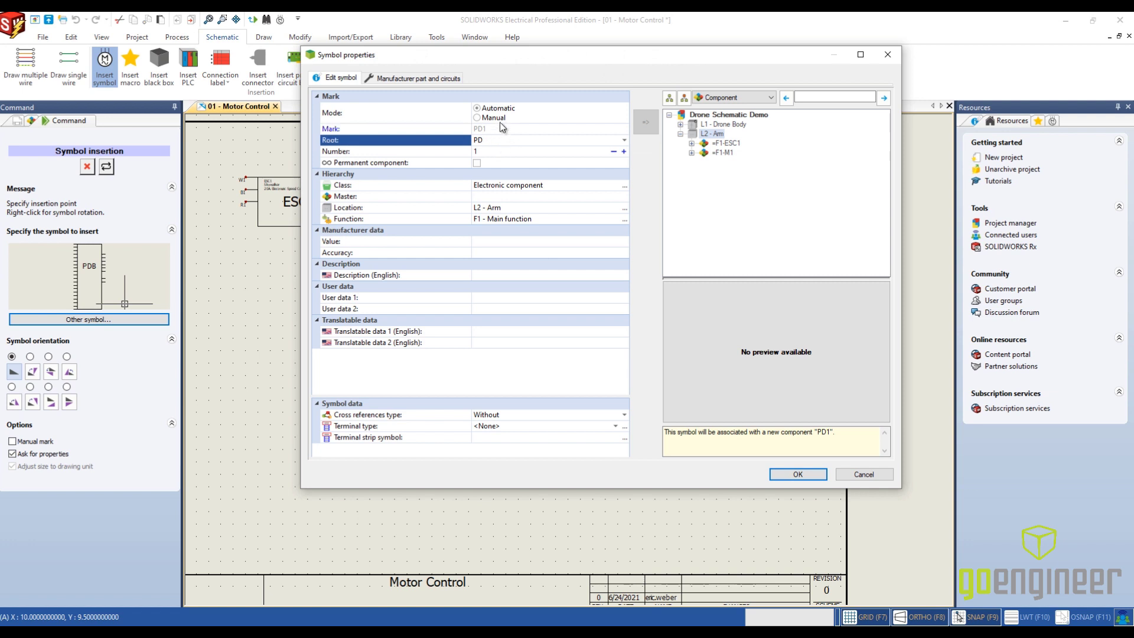
pyautogui.click(405, 80)
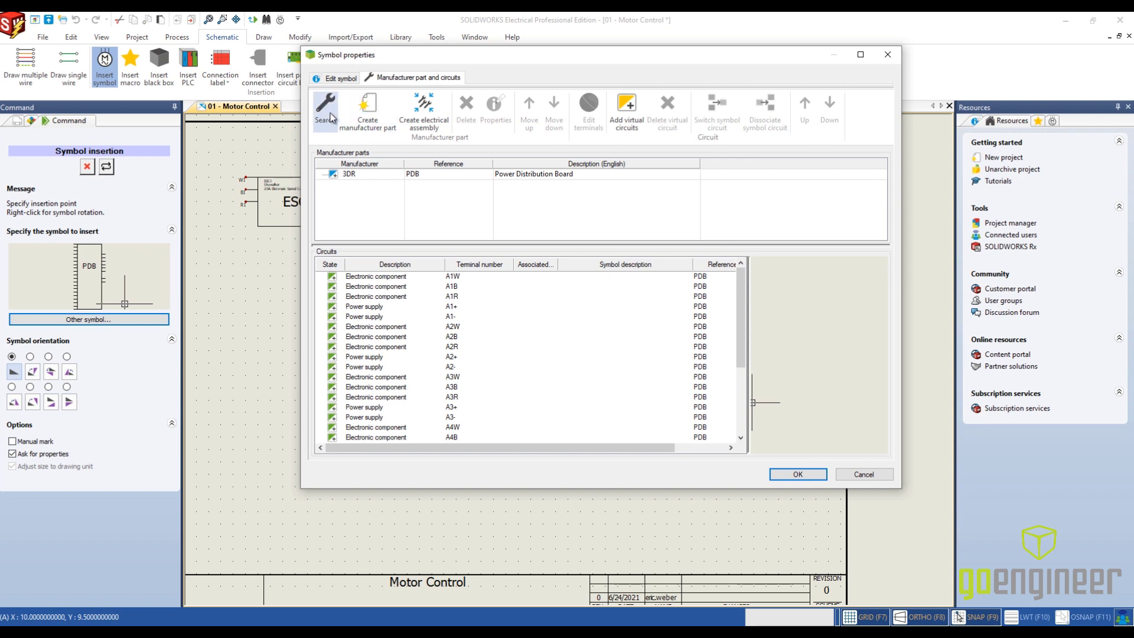
pyautogui.click(811, 481)
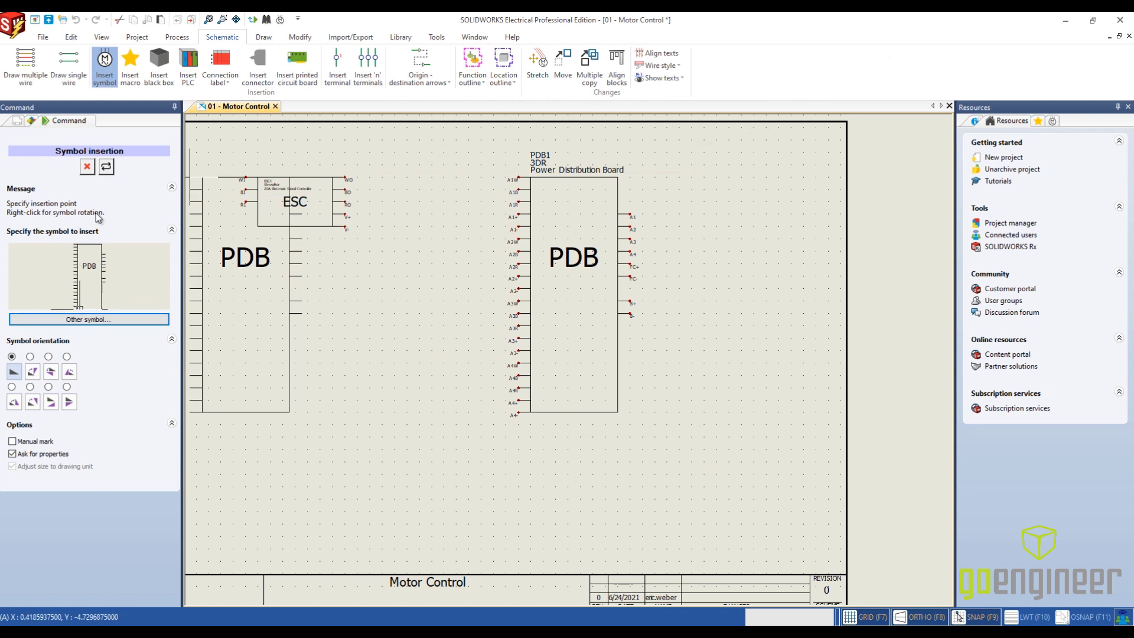
pyautogui.click(87, 166)
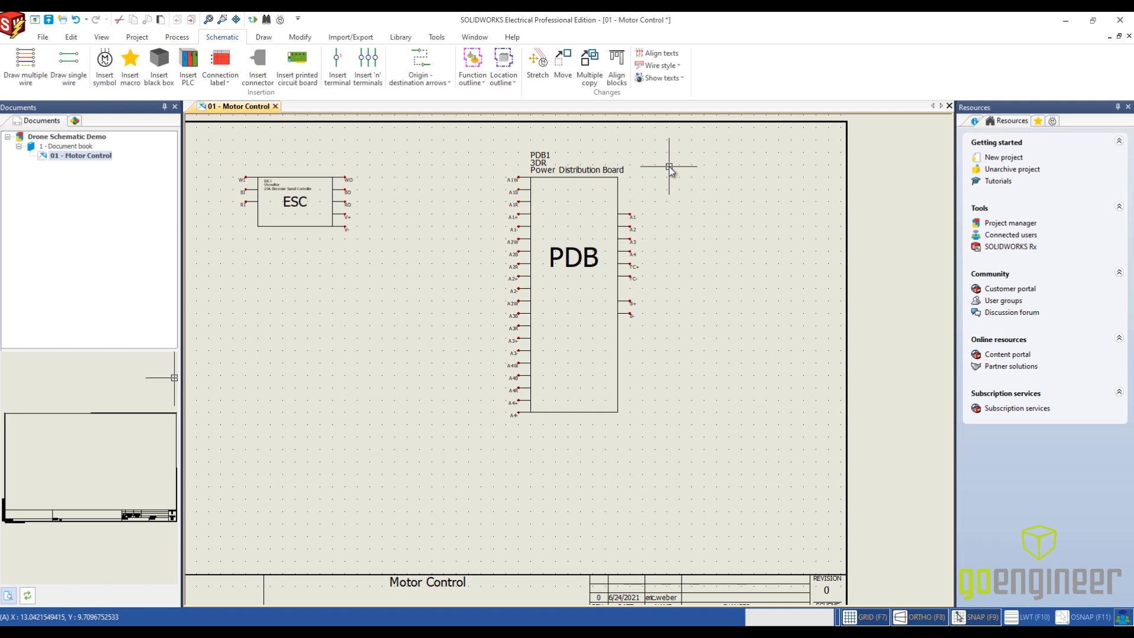
# - Insert the Power Module symbol below and right of the power distribution board, with mark root PM and the 3DR Power Control Module part
pyautogui.click(105, 65)
pyautogui.click(92, 322)
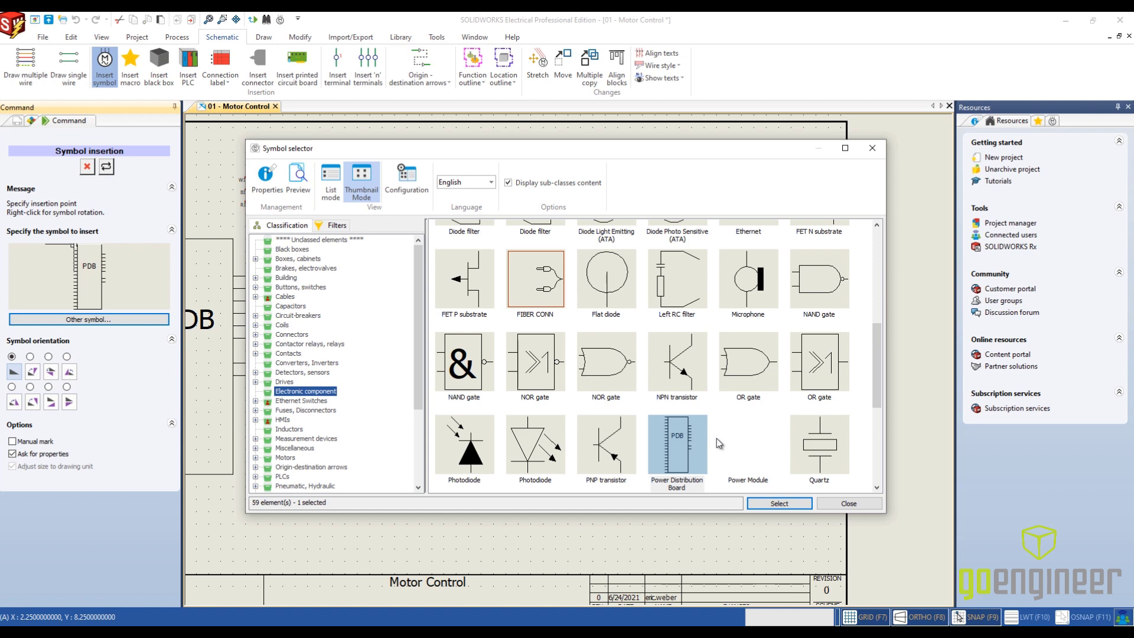
pyautogui.click(729, 444)
pyautogui.click(761, 502)
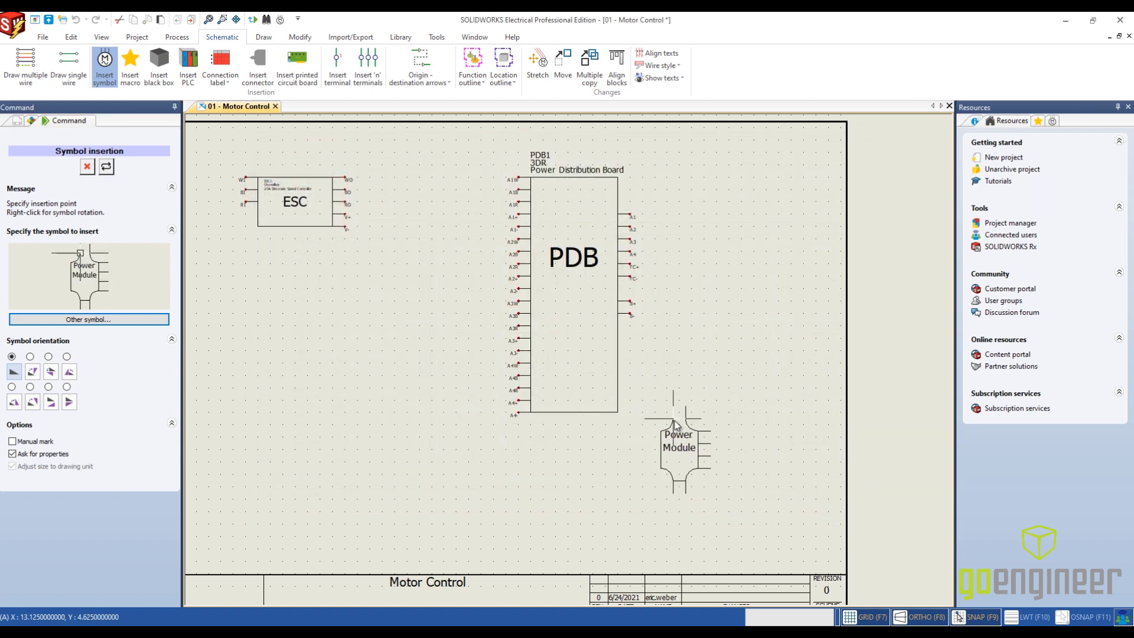
pyautogui.click(674, 421)
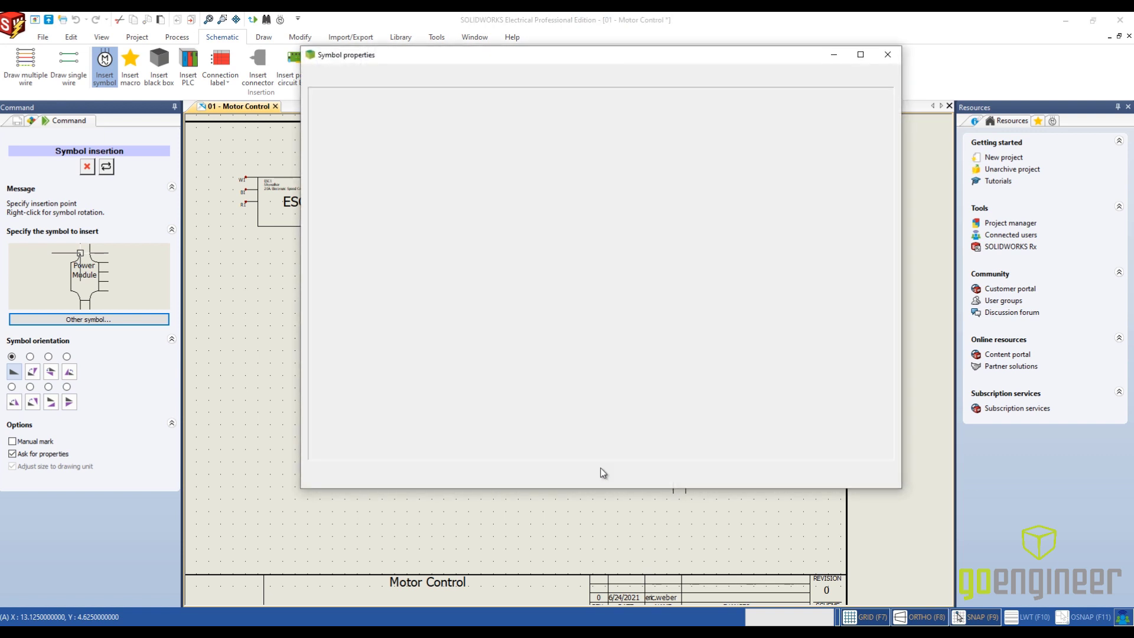
pyautogui.click(510, 142)
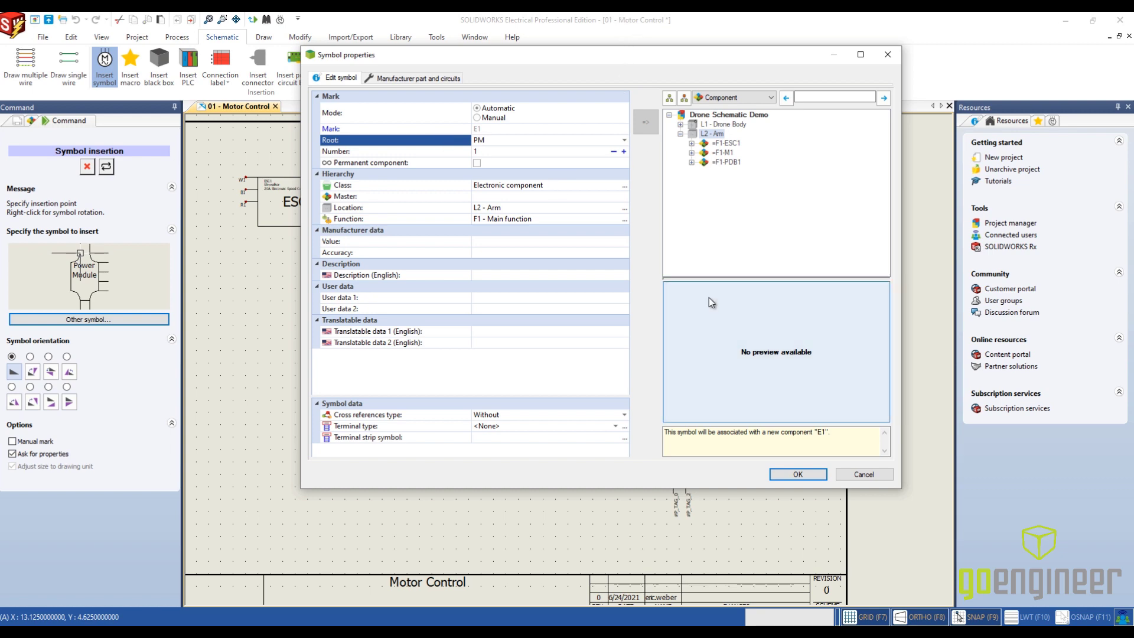
pyautogui.click(804, 471)
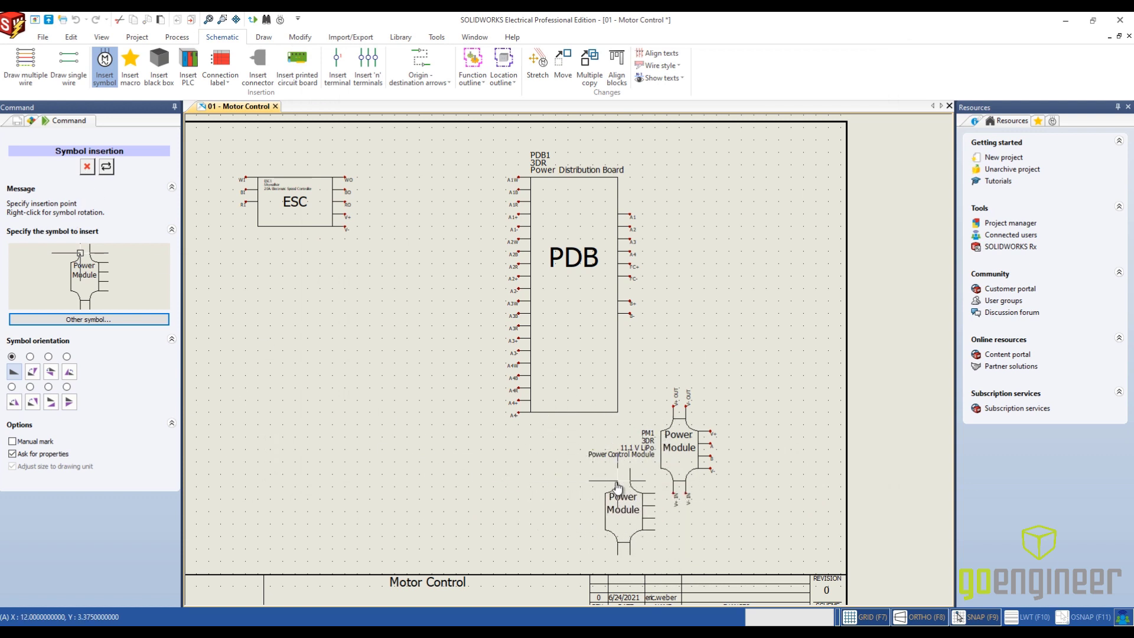
# - Choose the two-cell Battery symbol from the Power supplies class and place it below the power distribution board, left of the power module
pyautogui.click(123, 322)
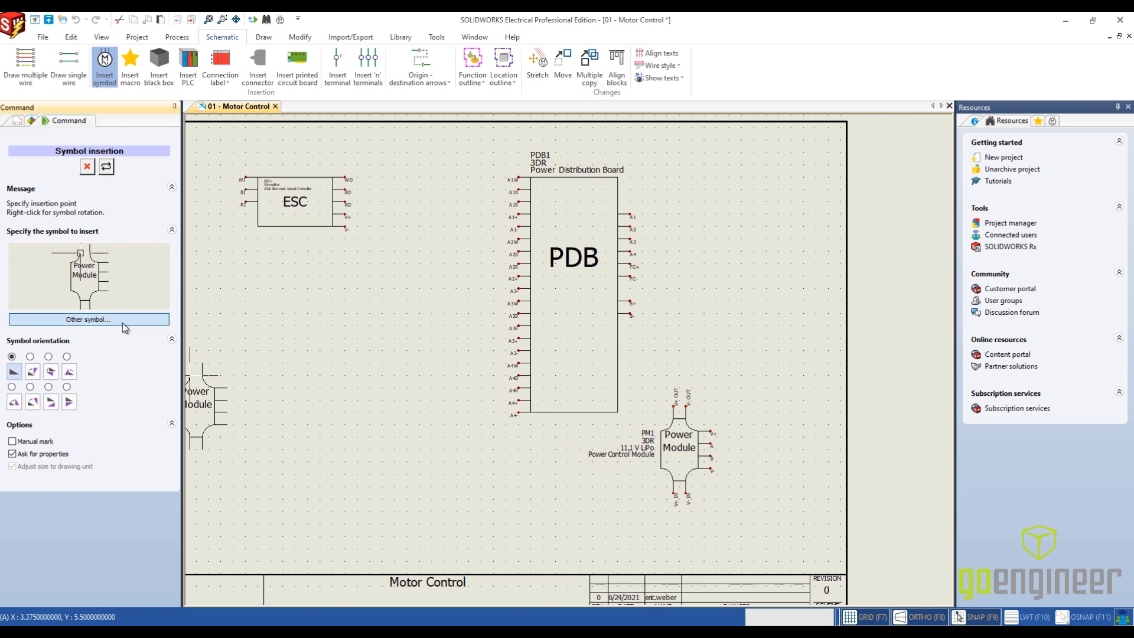
pyautogui.scroll(5, 740, 454)
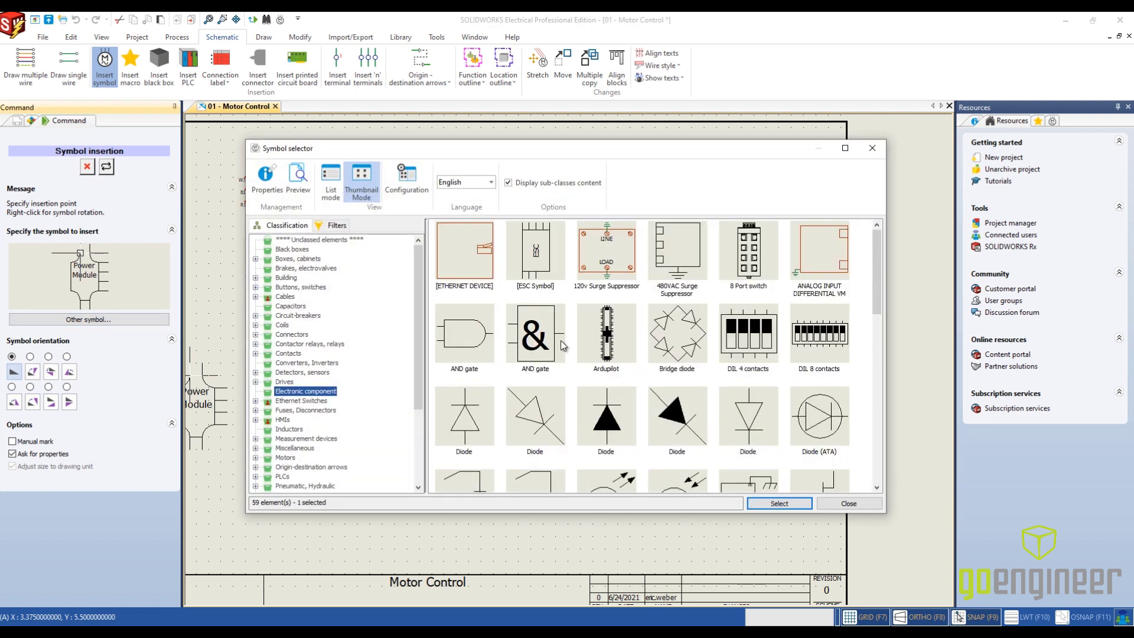
pyautogui.scroll(-4, 421, 334)
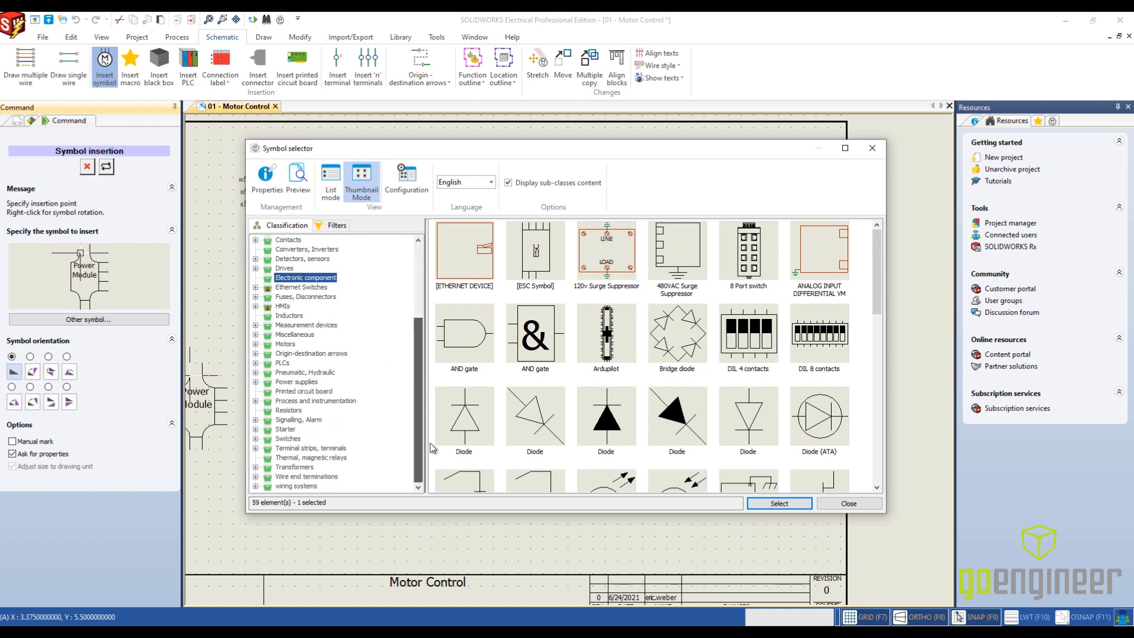
pyautogui.click(293, 384)
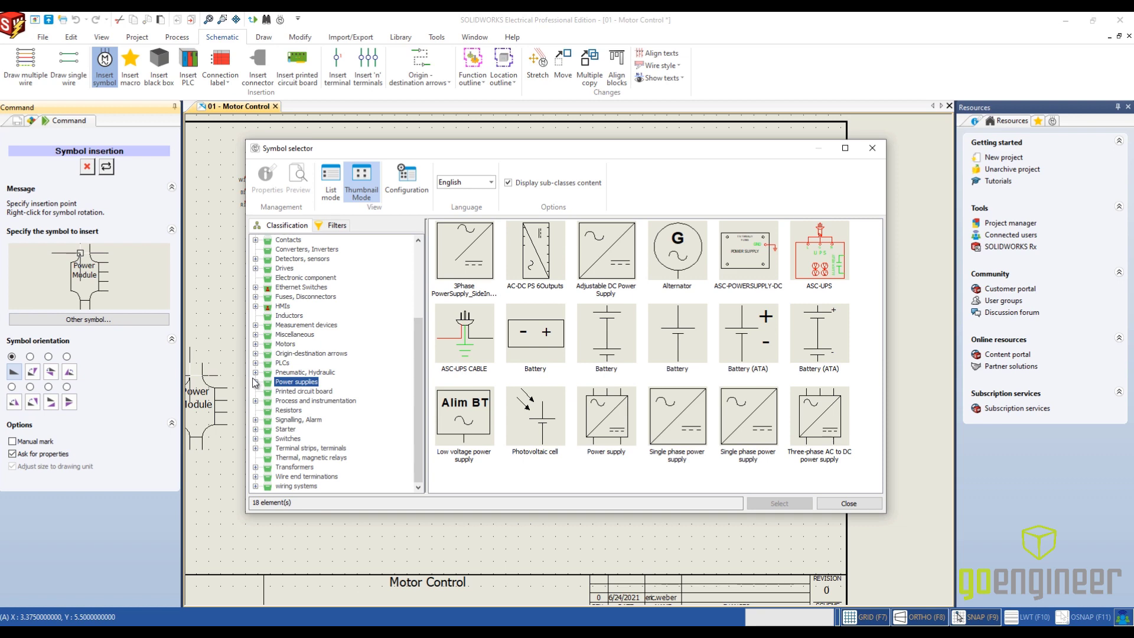
pyautogui.click(586, 338)
pyautogui.click(773, 504)
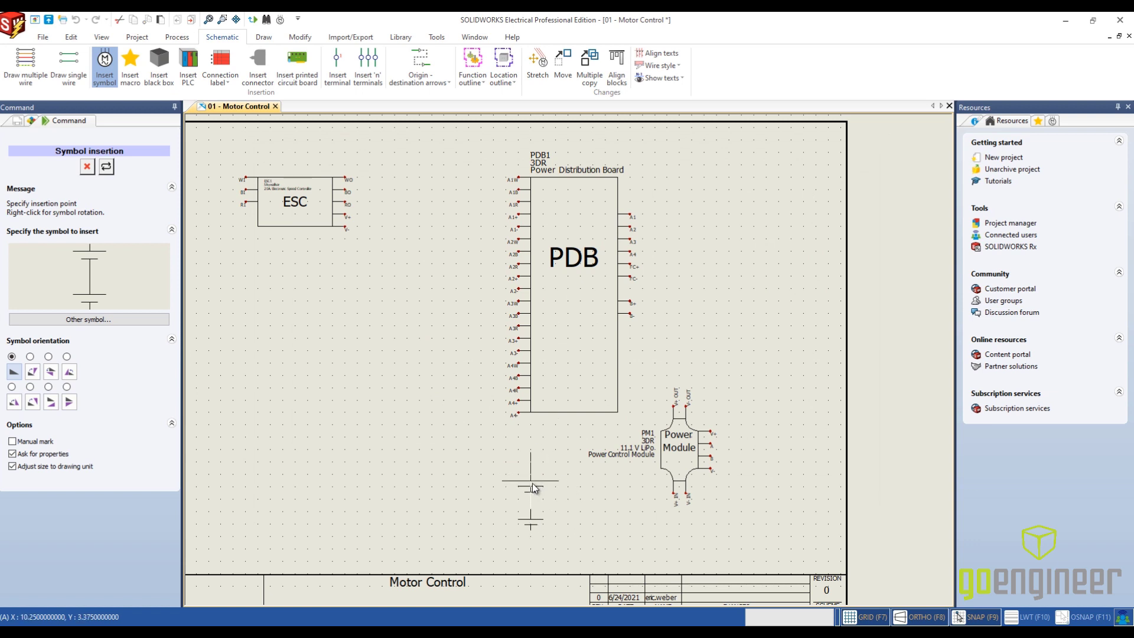
pyautogui.click(531, 490)
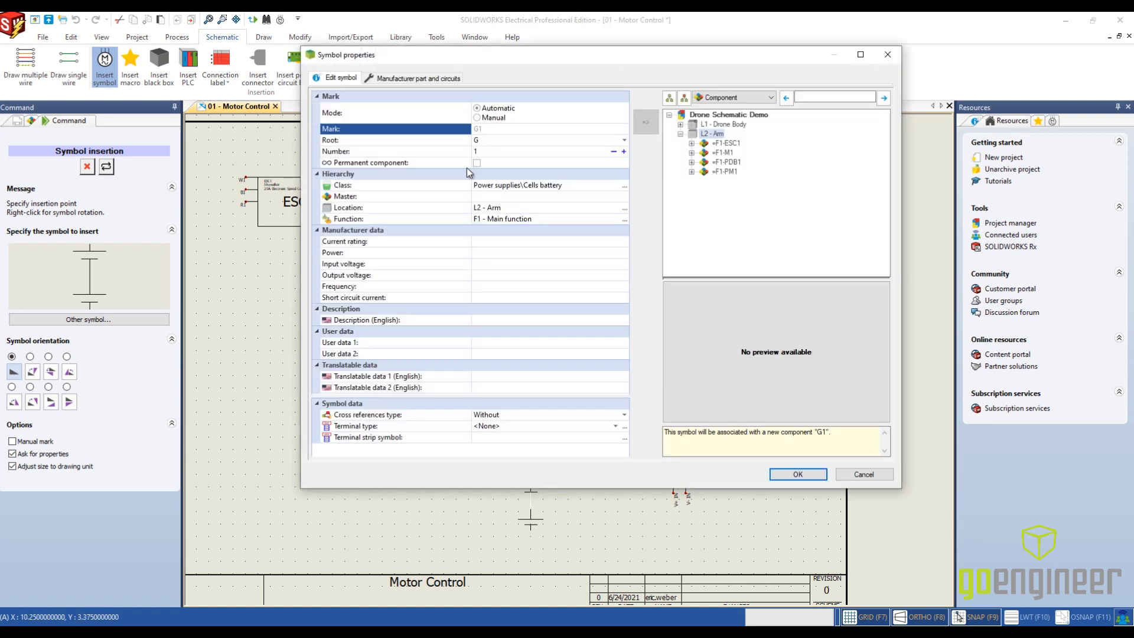
# - Assign the Turnigy 3C 2200 mAh lithium polymer battery part to the battery symbol and end symbol insertion
pyautogui.click(381, 81)
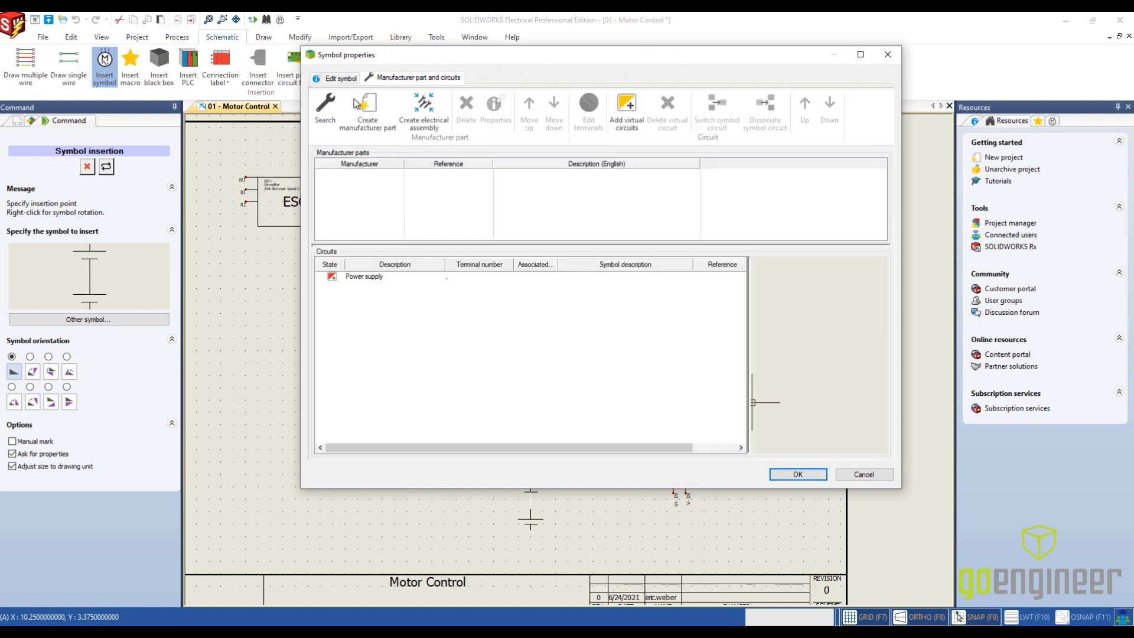
pyautogui.click(334, 130)
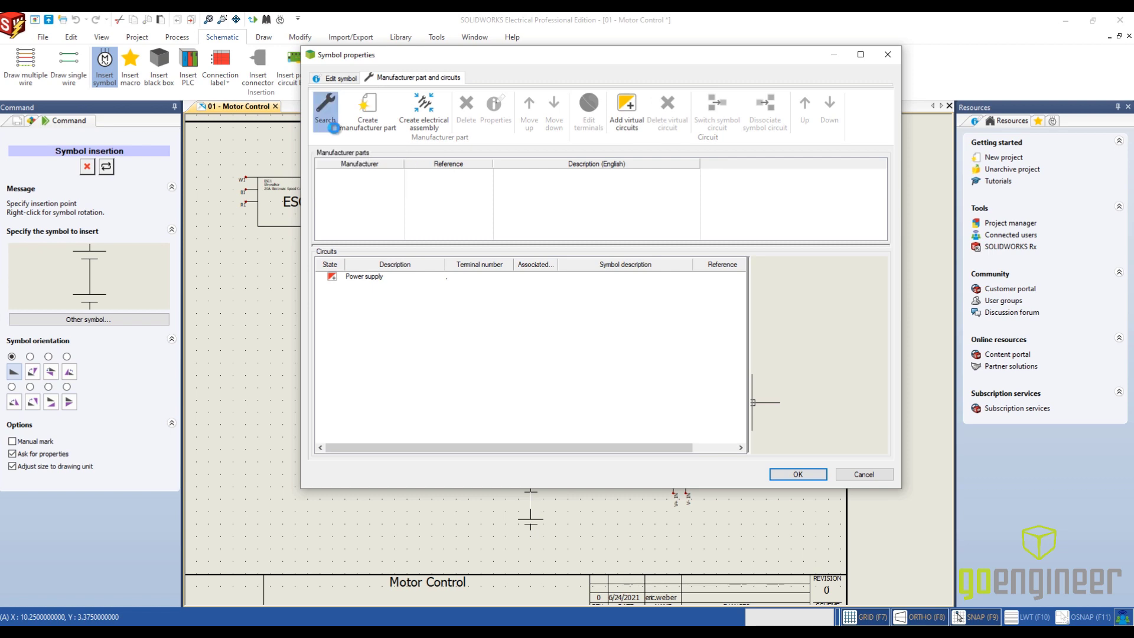
pyautogui.click(339, 103)
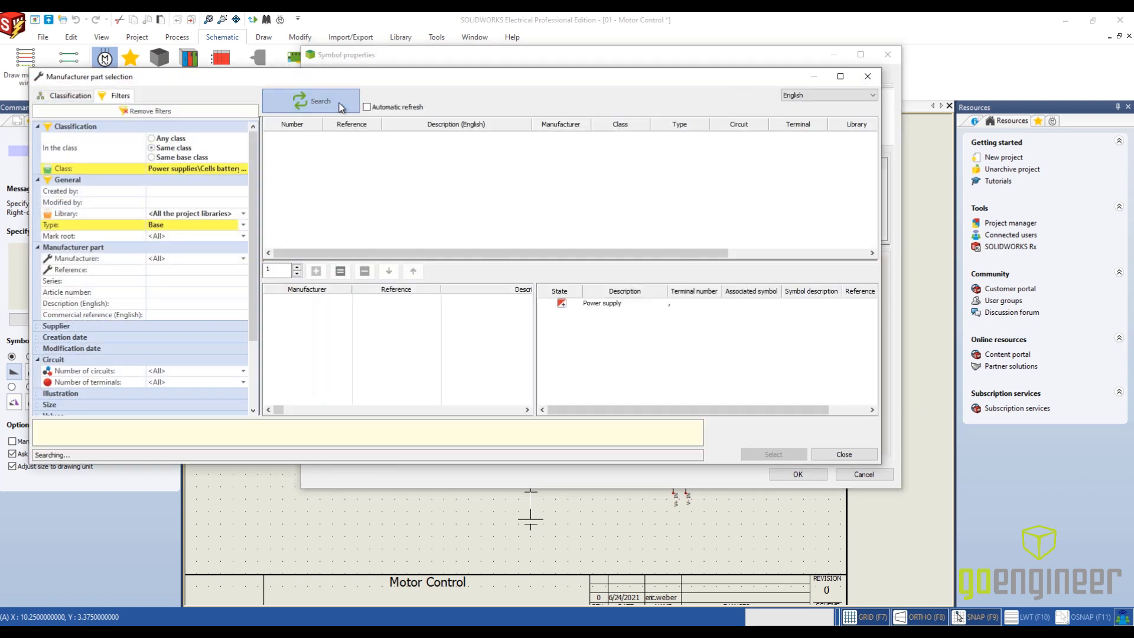
pyautogui.click(345, 140)
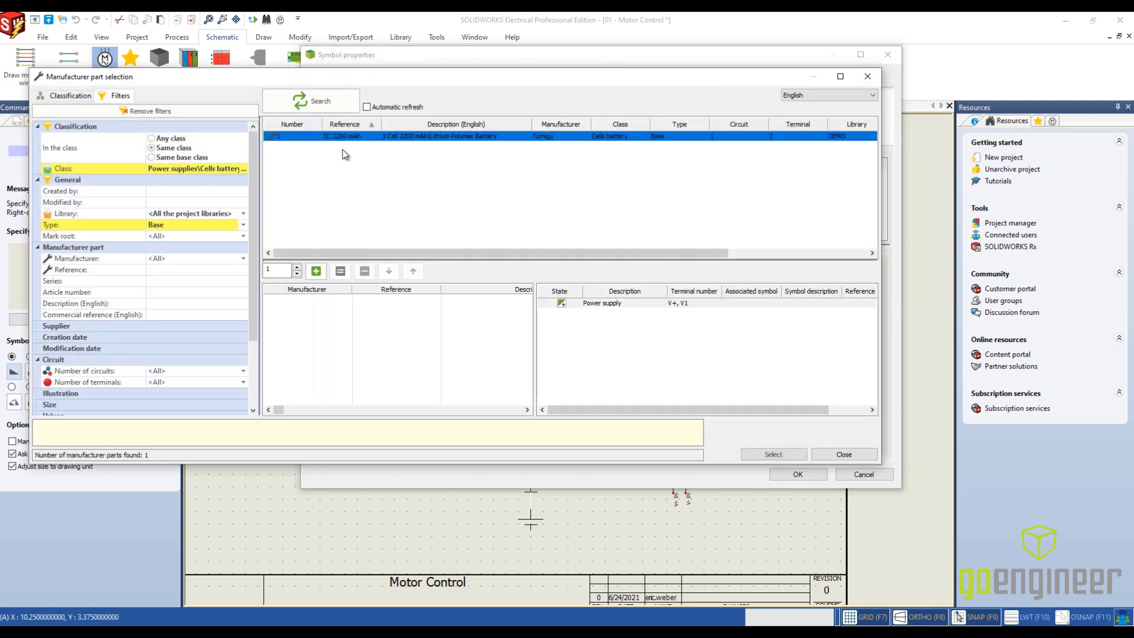
pyautogui.click(317, 272)
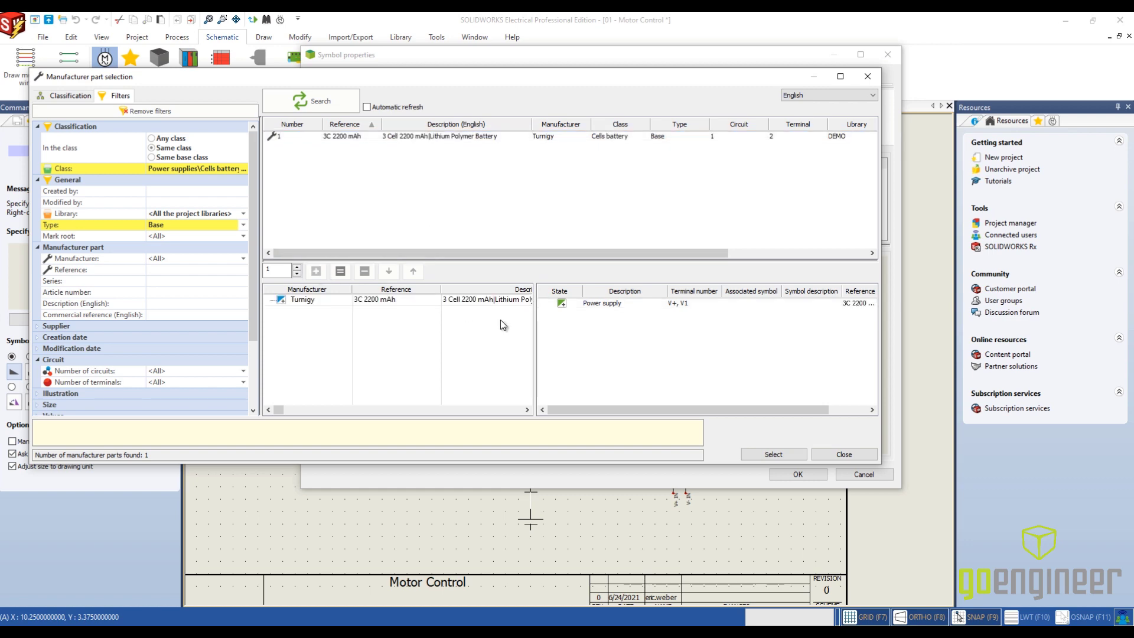
pyautogui.click(789, 452)
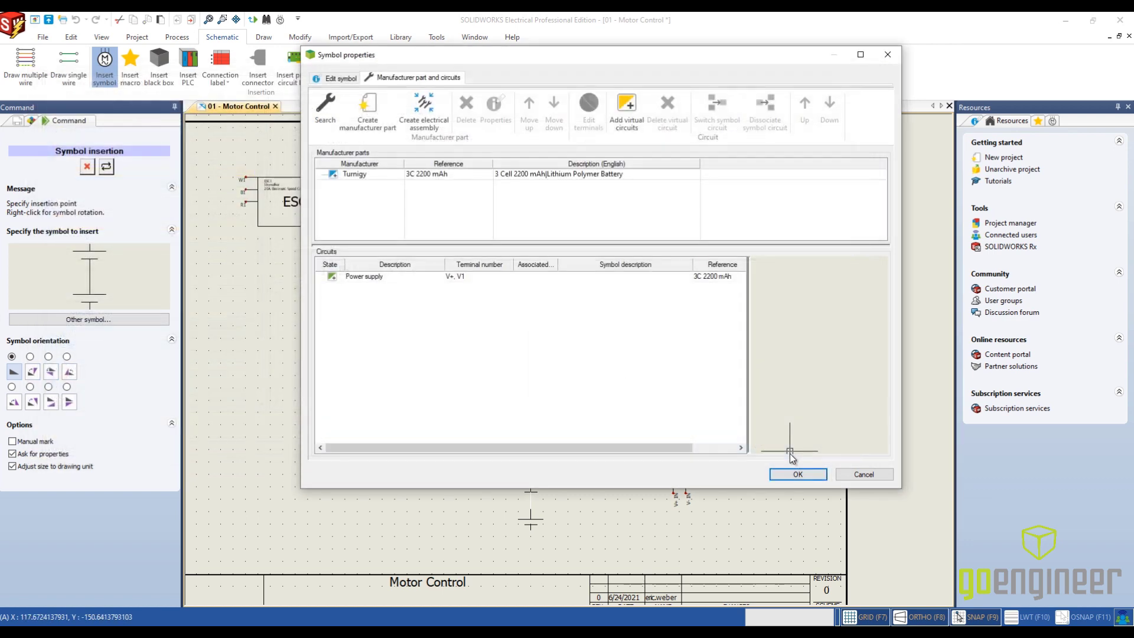
pyautogui.click(789, 473)
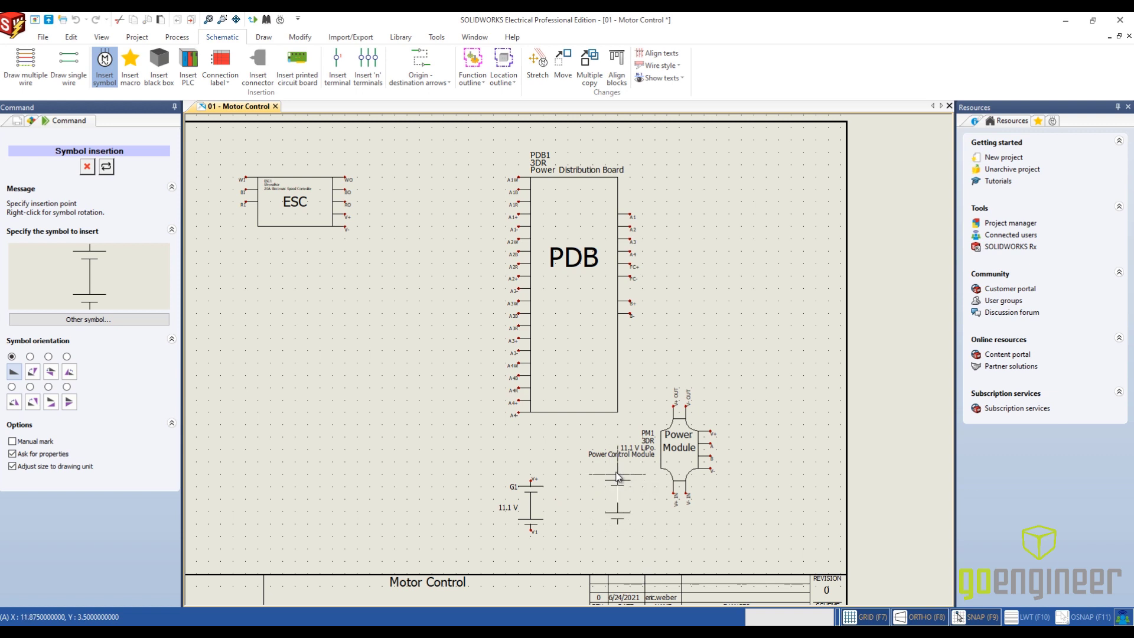
pyautogui.press('Escape')
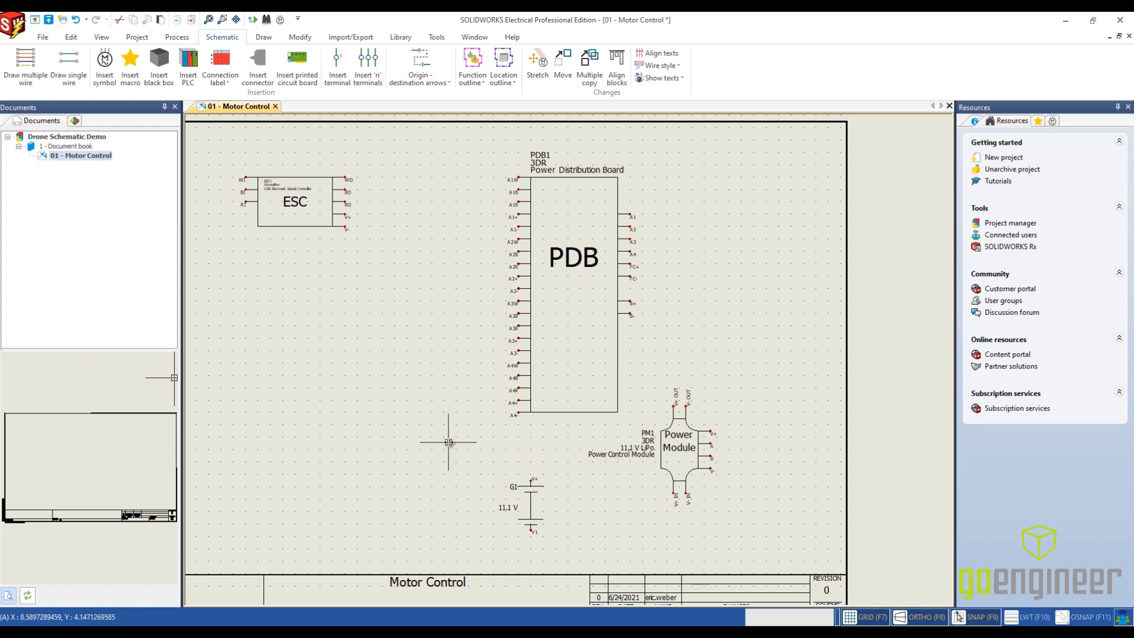
# - Draw a location outline around the power distribution board, battery and power module symbols
pyautogui.scroll(-3, 449, 442)
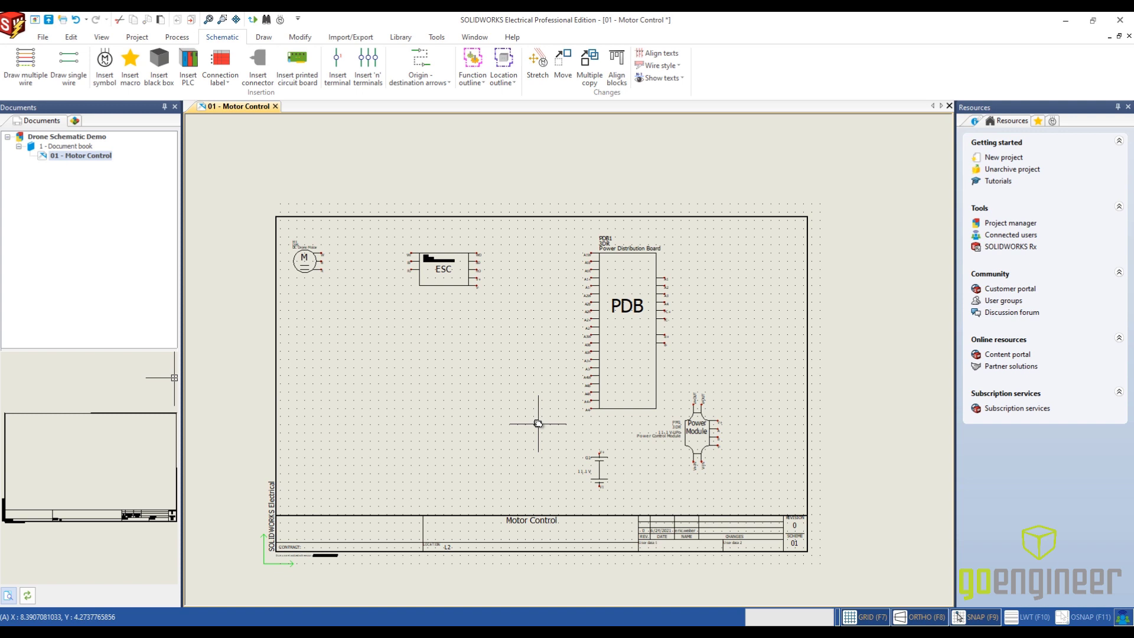
pyautogui.scroll(1, 475, 397)
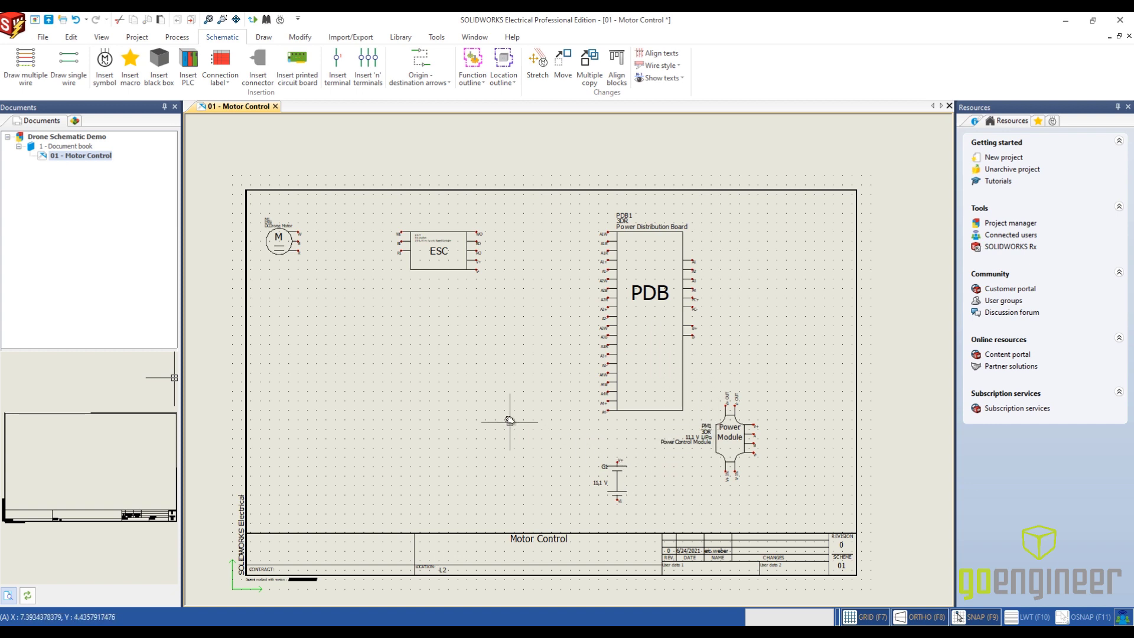
pyautogui.click(503, 62)
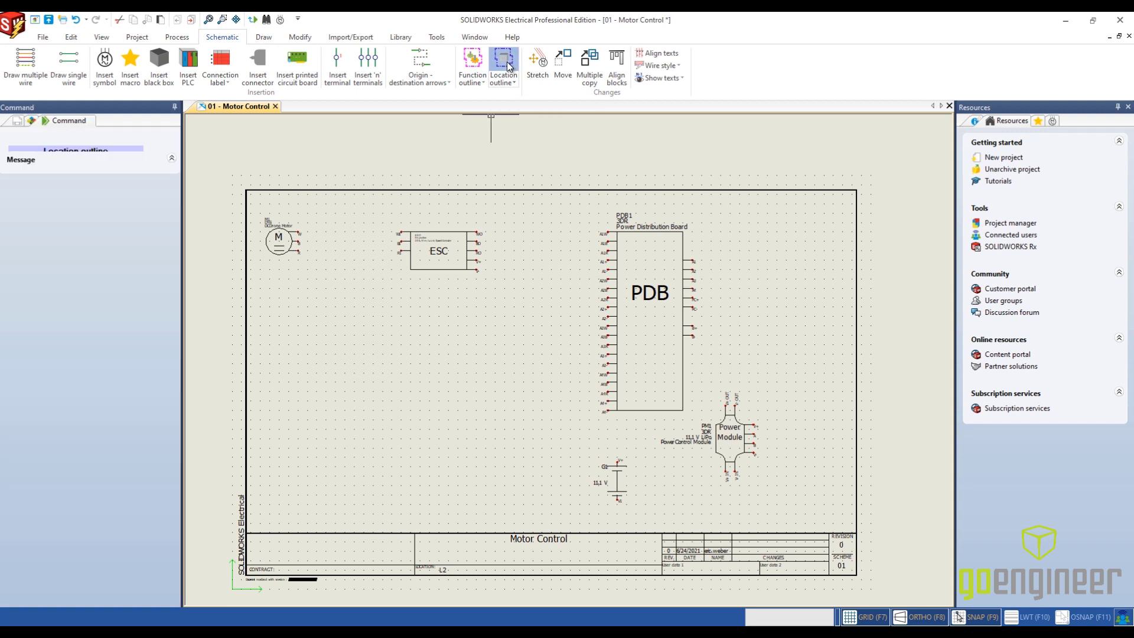
pyautogui.click(576, 208)
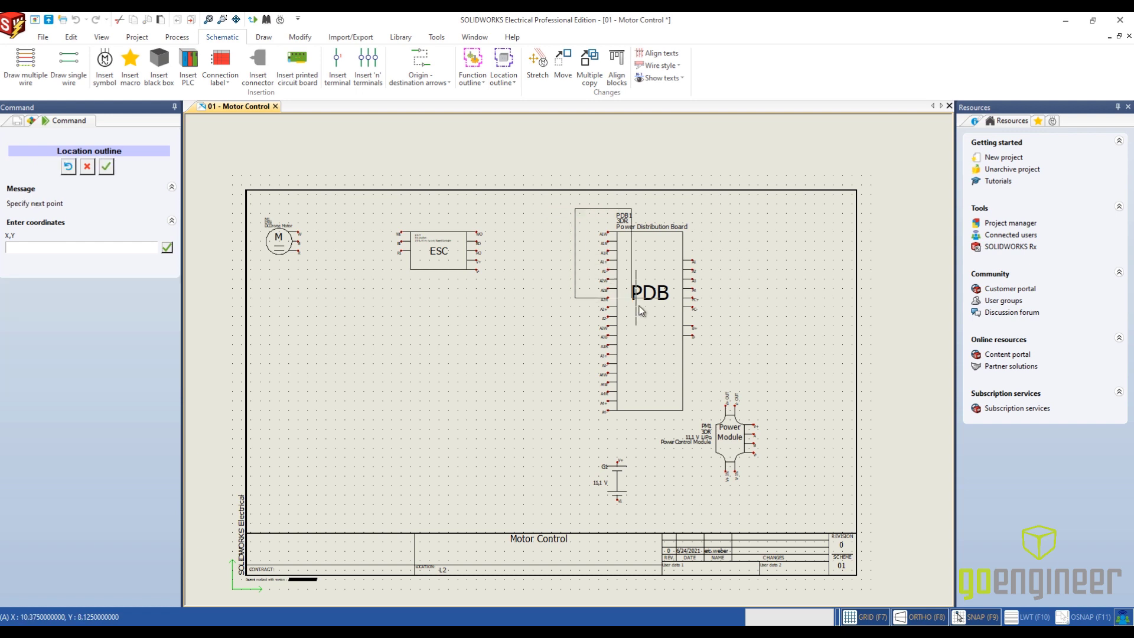
pyautogui.click(762, 513)
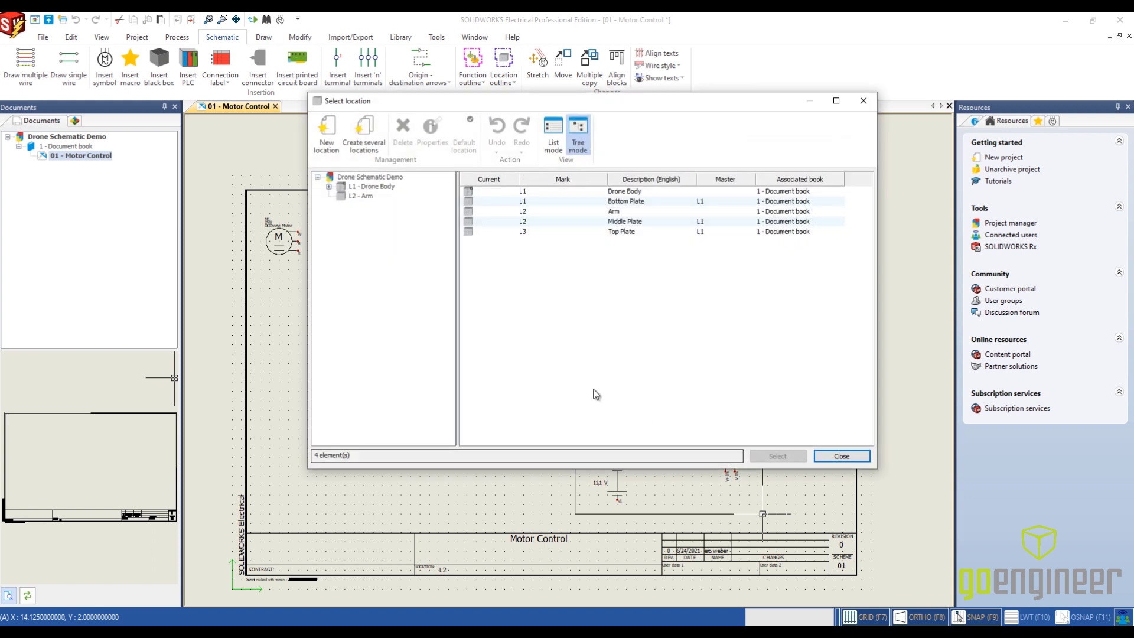
# - Assign the Bottom Plate location under Drone Body to the outline and change the location of the enclosed components
pyautogui.click(330, 186)
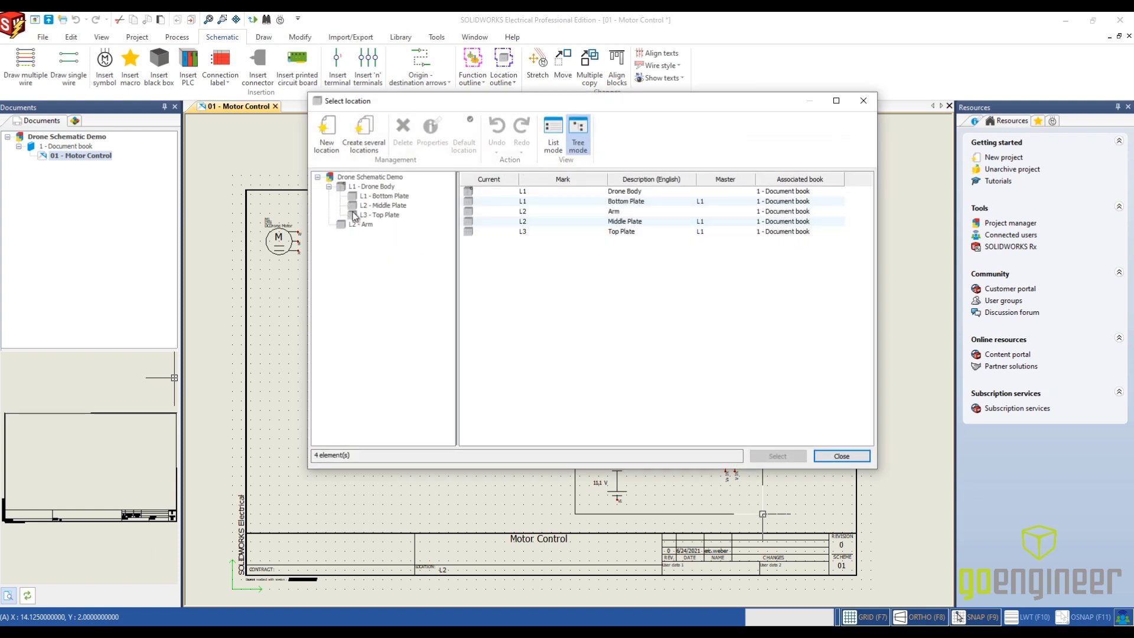
pyautogui.click(373, 197)
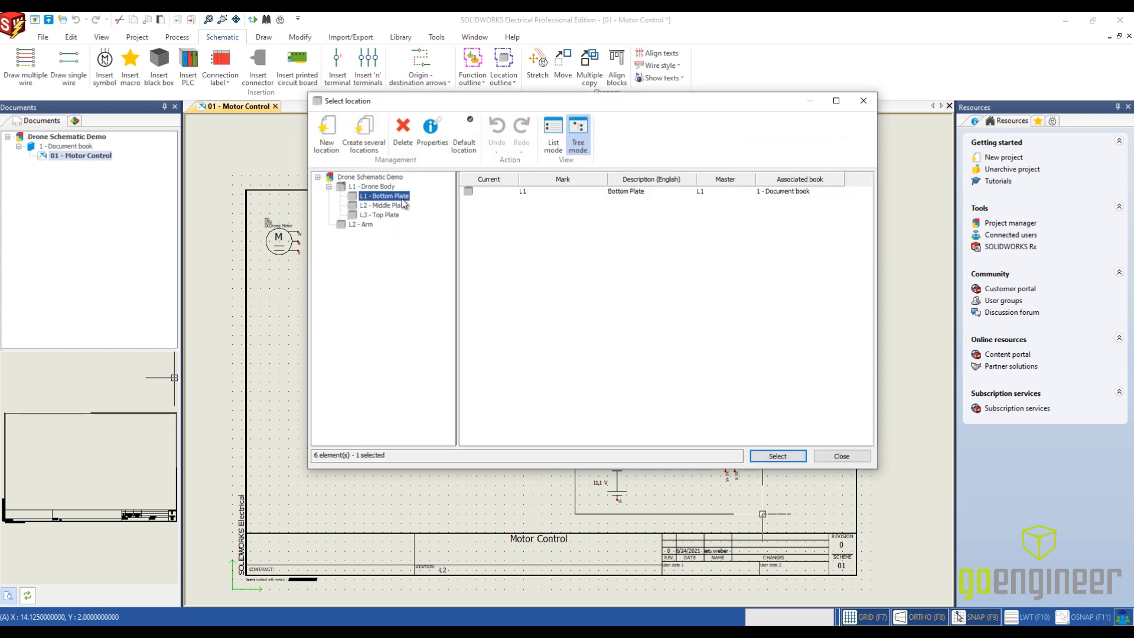
pyautogui.click(776, 455)
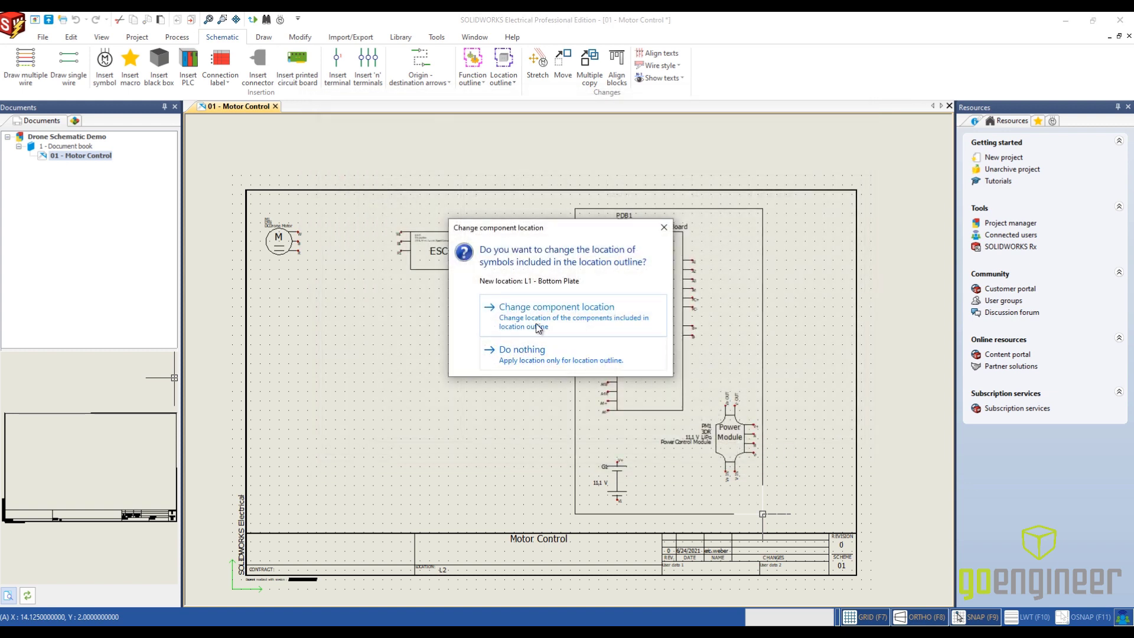
pyautogui.click(588, 322)
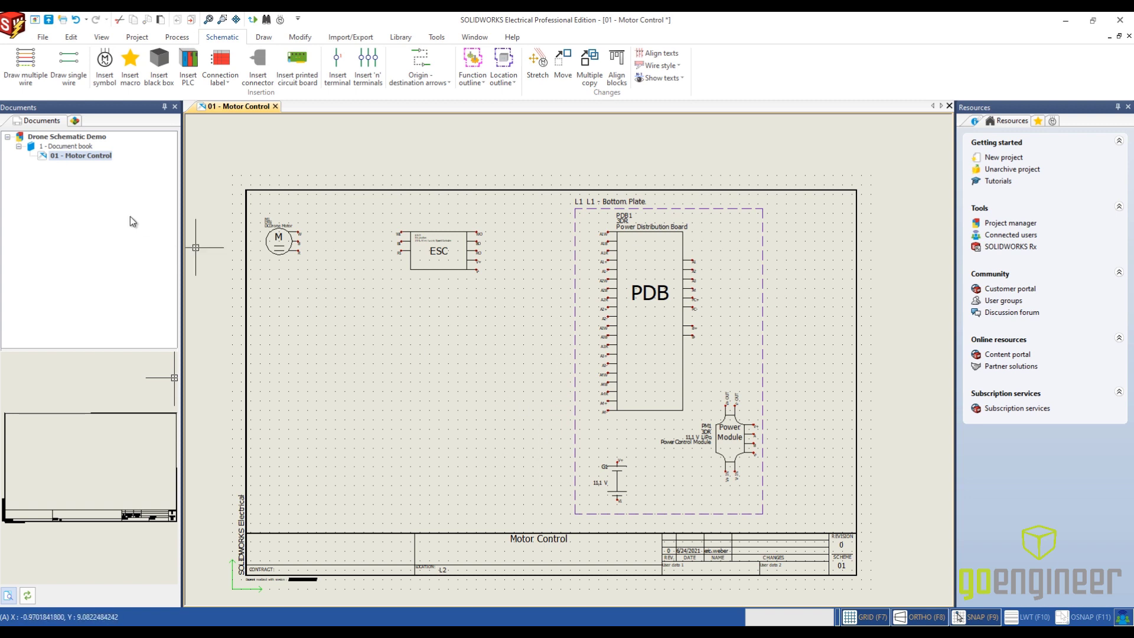
# - Examine which components are assigned to the Arm, Drone Body and Bottom Plate locations in the project's component tree
pyautogui.click(76, 121)
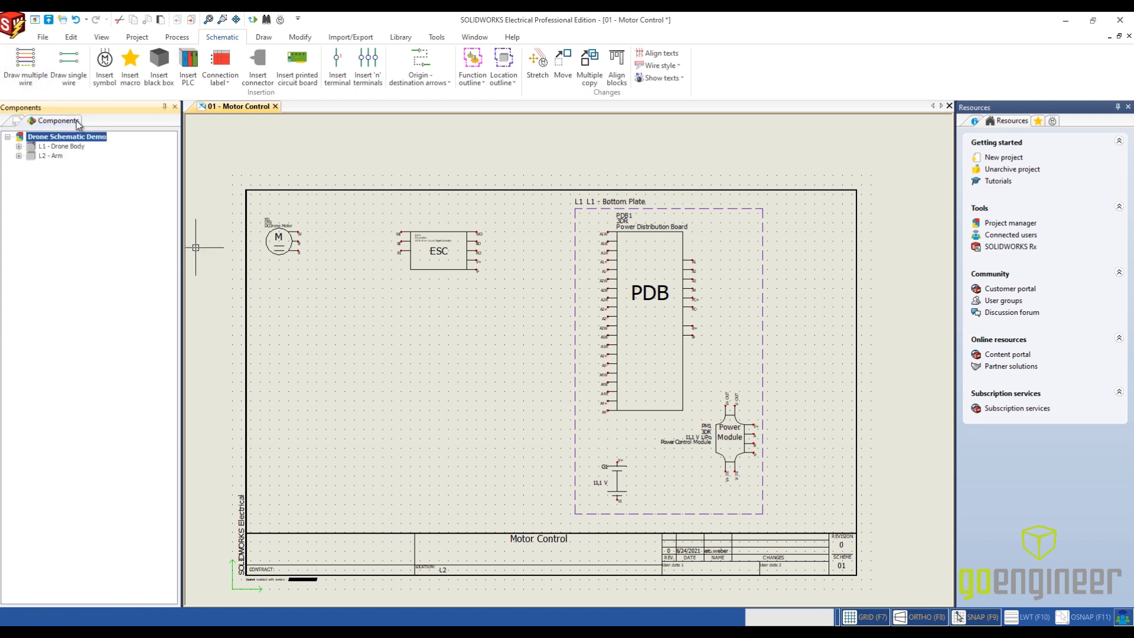
pyautogui.click(18, 156)
pyautogui.click(56, 166)
pyautogui.click(57, 174)
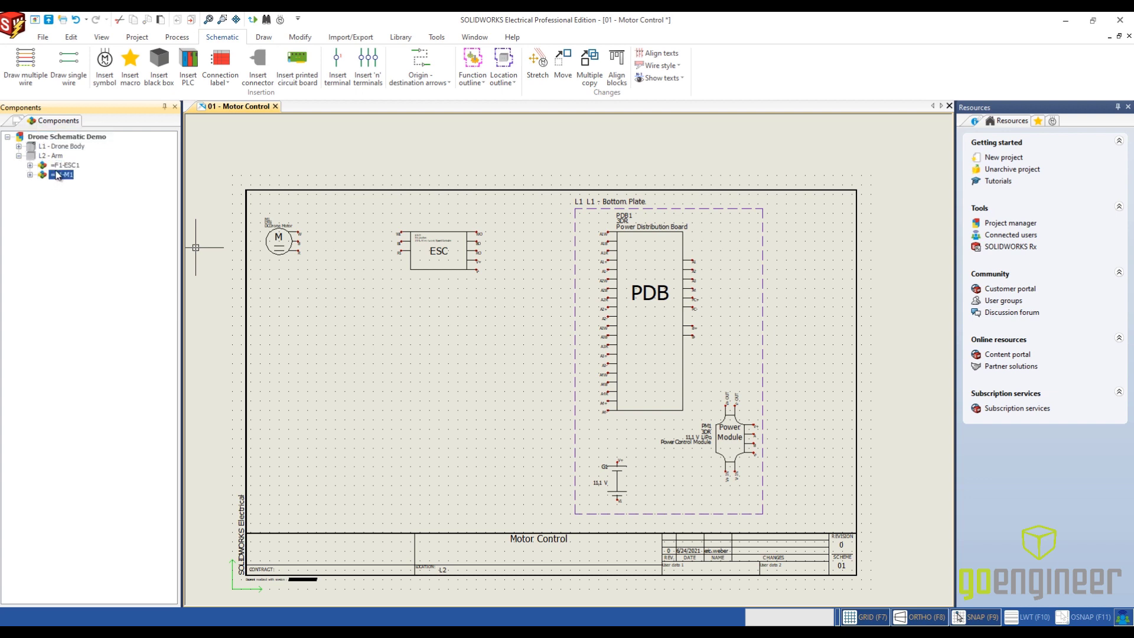
pyautogui.click(18, 146)
pyautogui.click(31, 156)
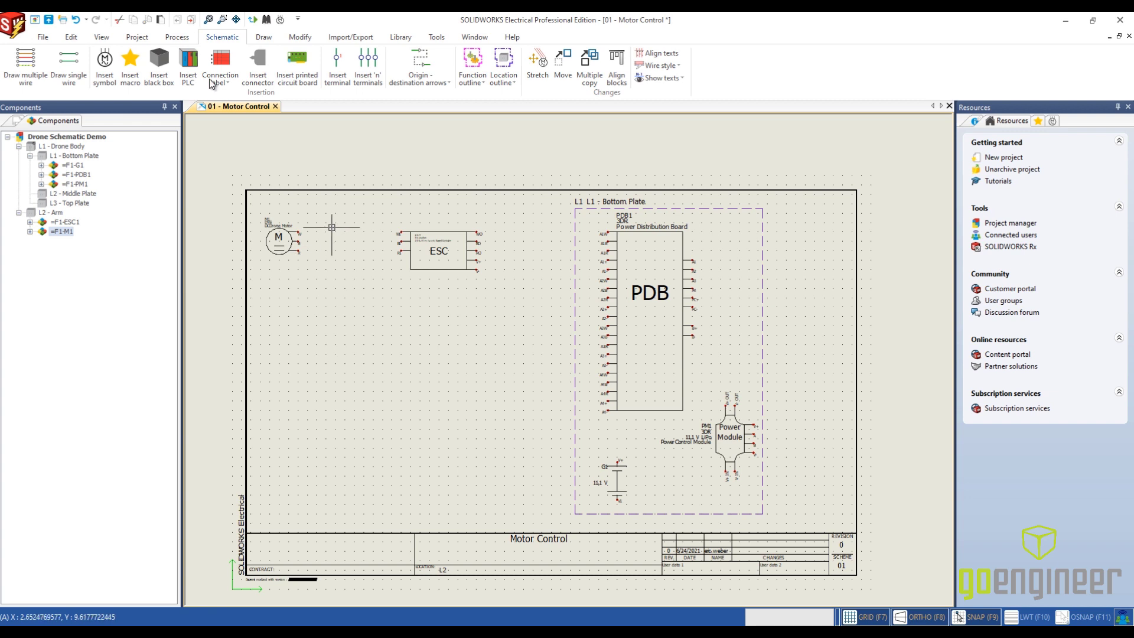
# - Draw the white, black and red 14 AWG Motor WRB wires from the motor terminals to the ESC inputs WI, BI and RI
pyautogui.click(24, 66)
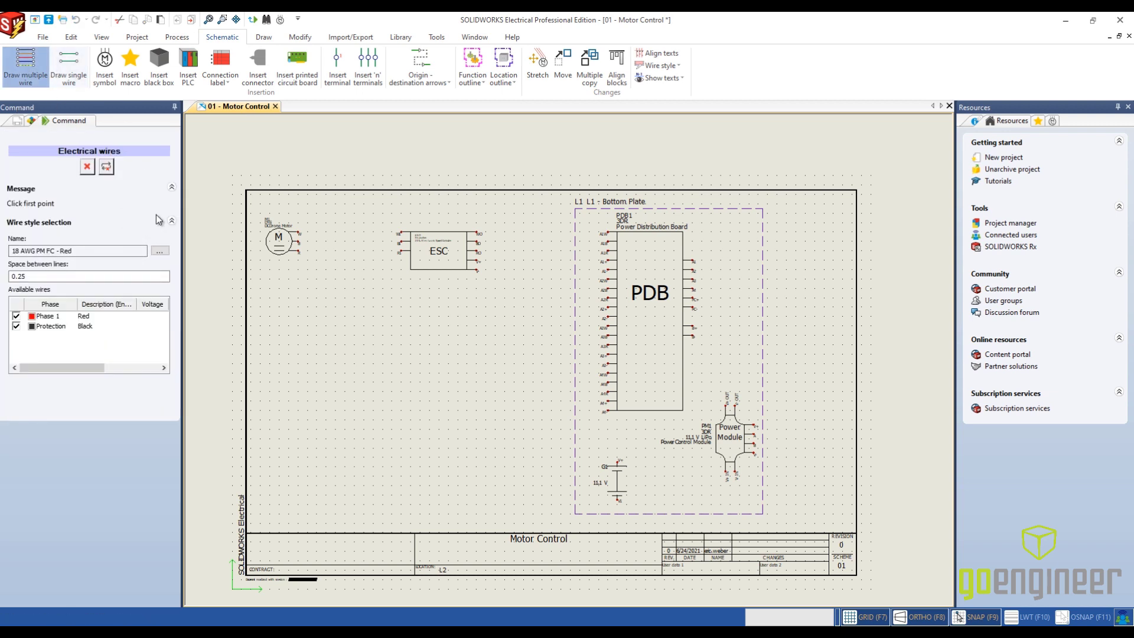
pyautogui.click(160, 250)
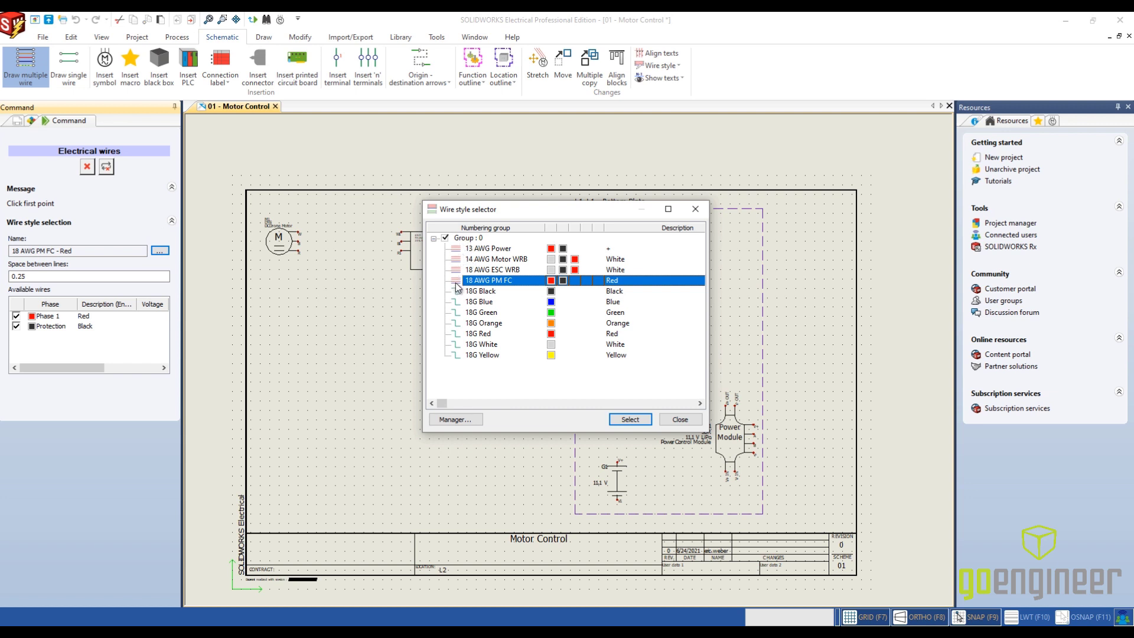
pyautogui.click(491, 261)
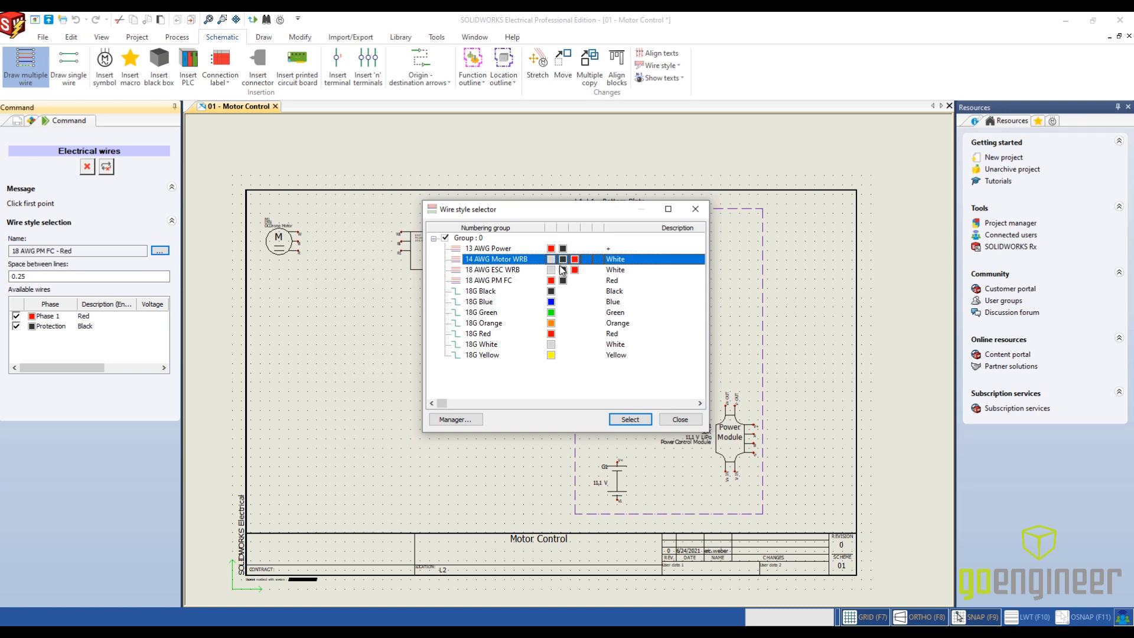
pyautogui.click(630, 419)
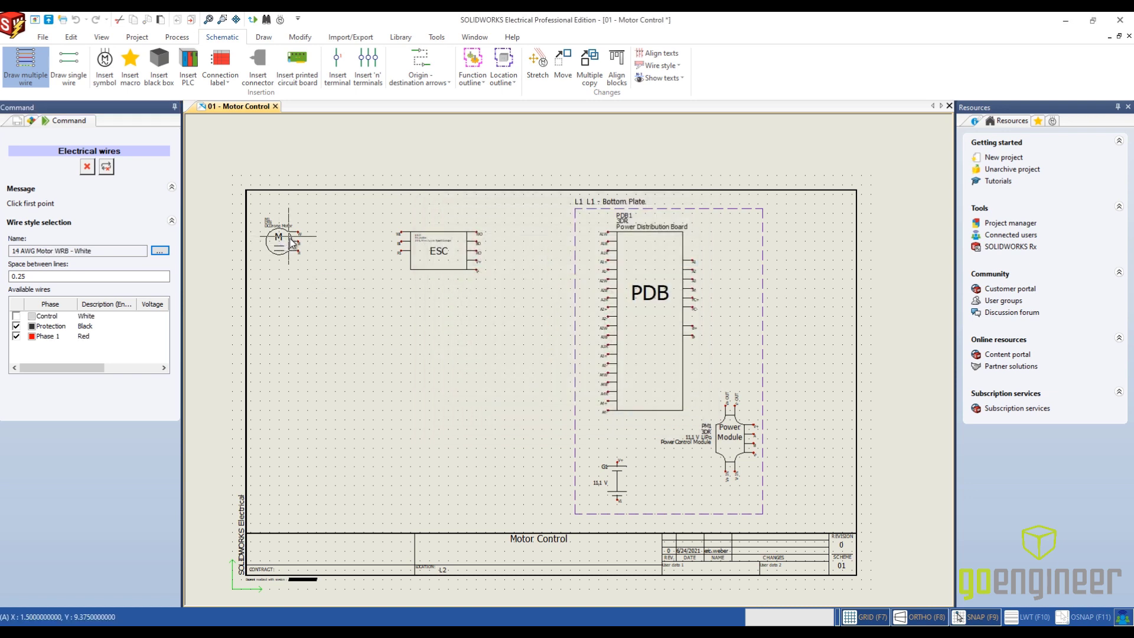
pyautogui.click(16, 316)
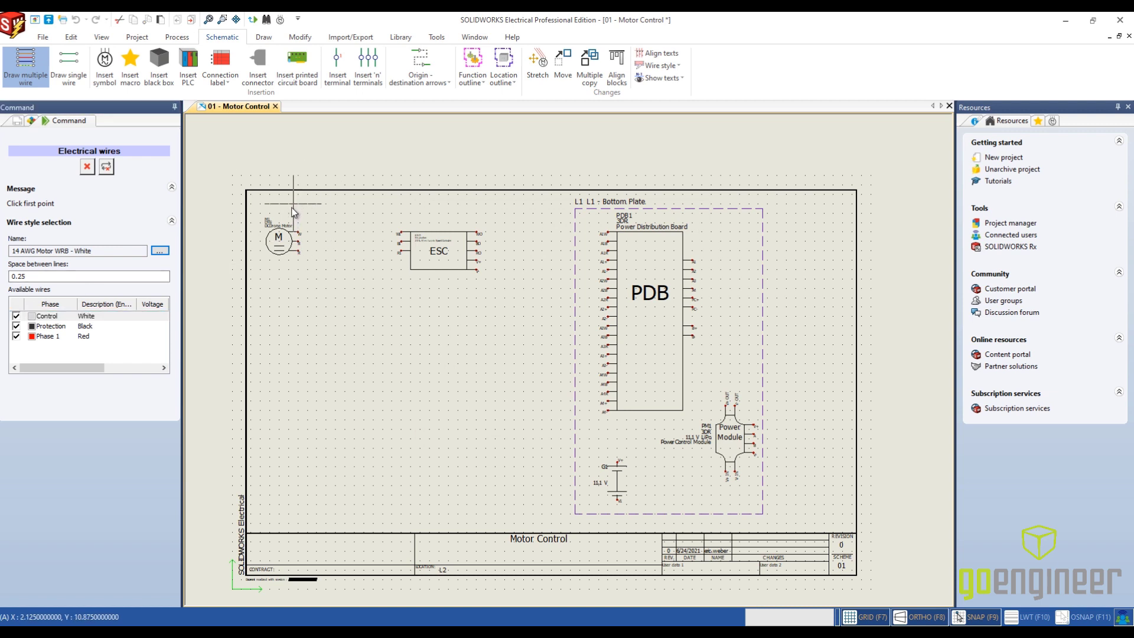
pyautogui.scroll(2, 294, 220)
pyautogui.scroll(1, 294, 220)
pyautogui.click(303, 255)
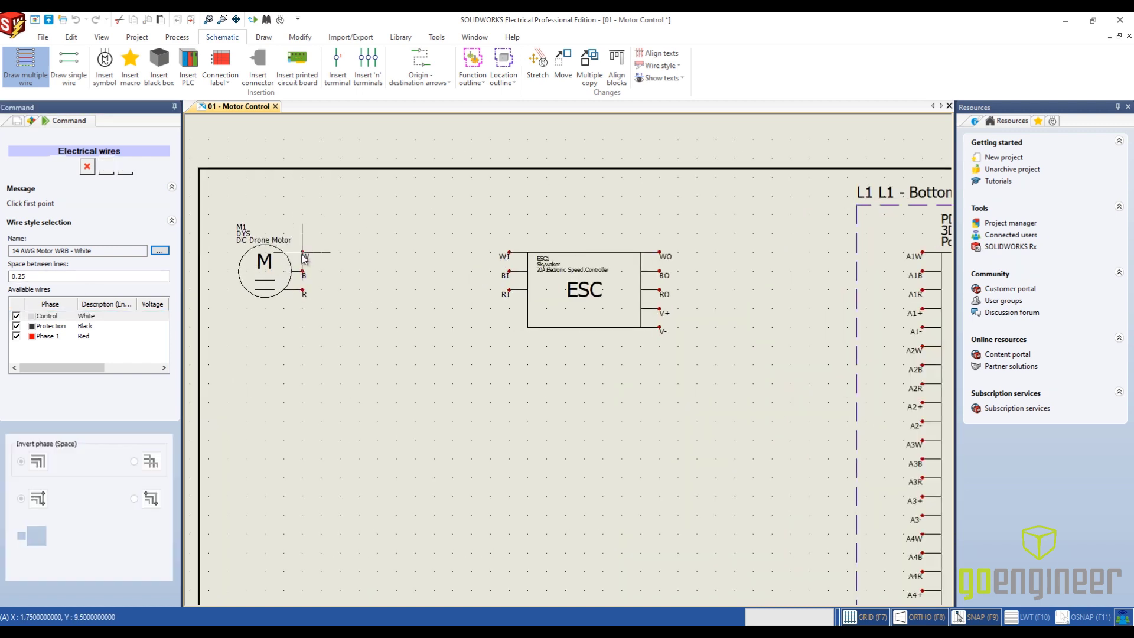
pyautogui.click(510, 255)
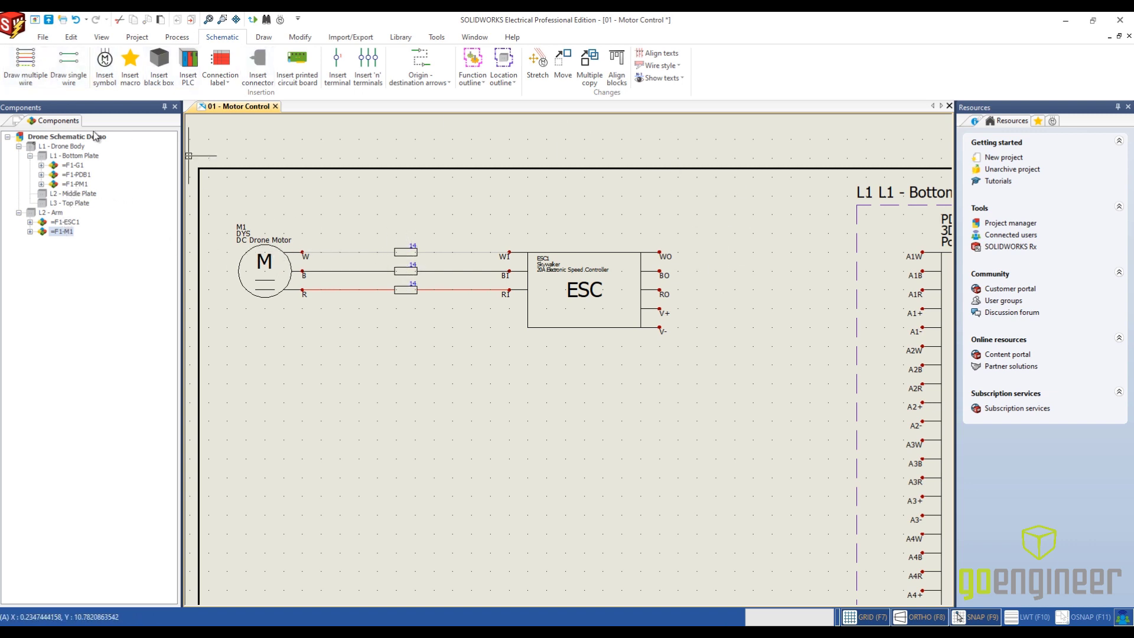
# - Draw the three 18 AWG ESC WRB wires from ESC outputs WO, BO and RO to just inside the Bottom Plate outline
pyautogui.click(26, 67)
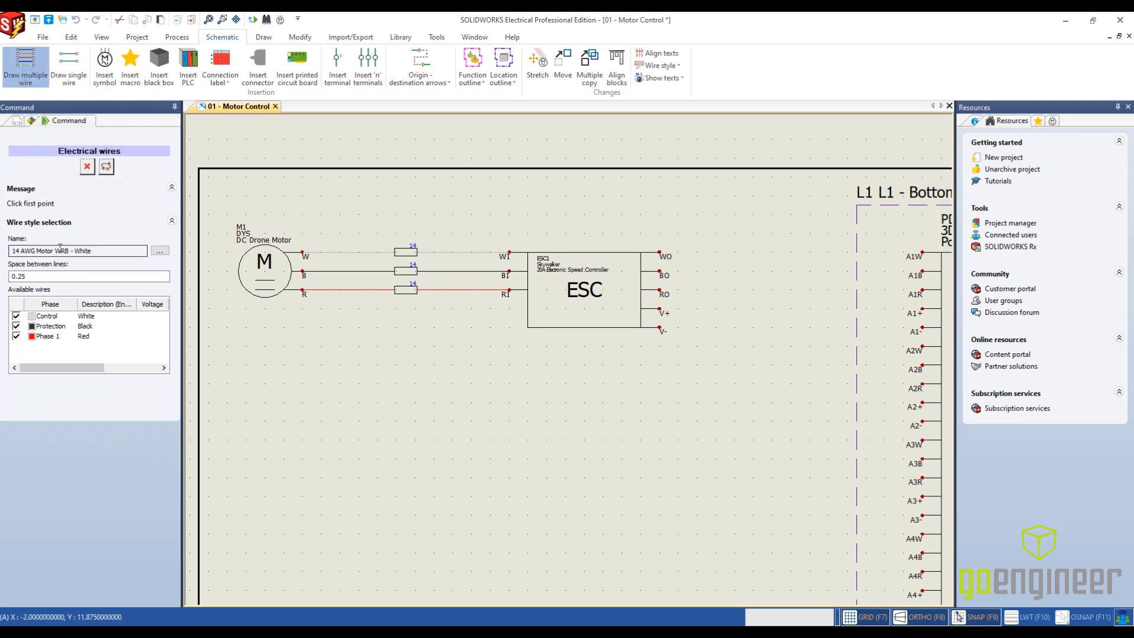
pyautogui.click(159, 251)
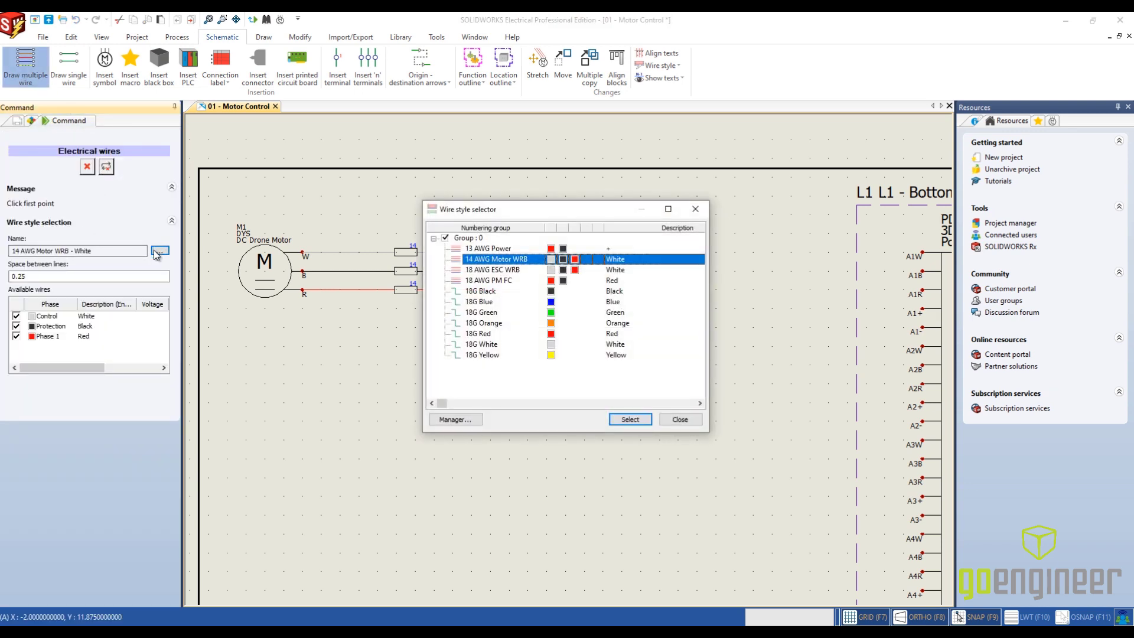
pyautogui.click(474, 271)
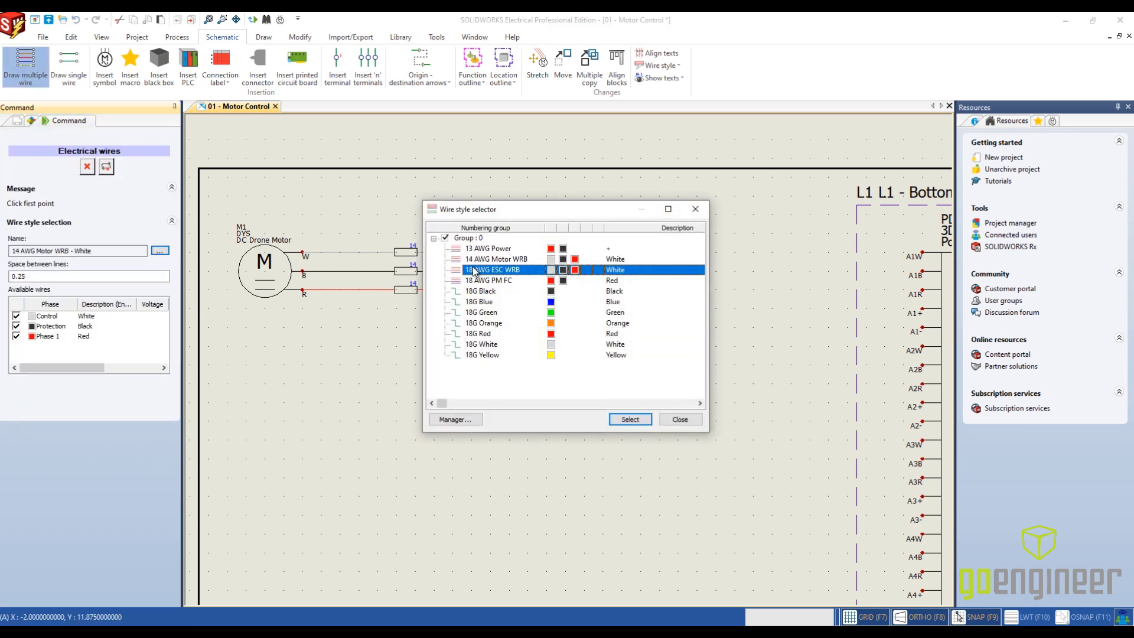
pyautogui.click(631, 420)
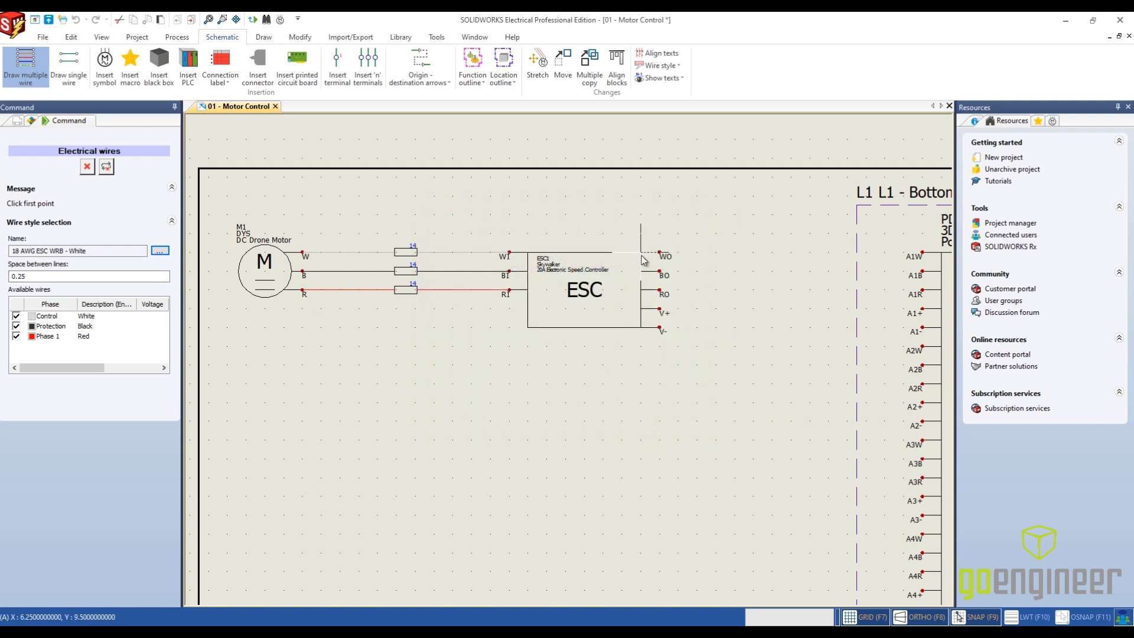
pyautogui.click(659, 253)
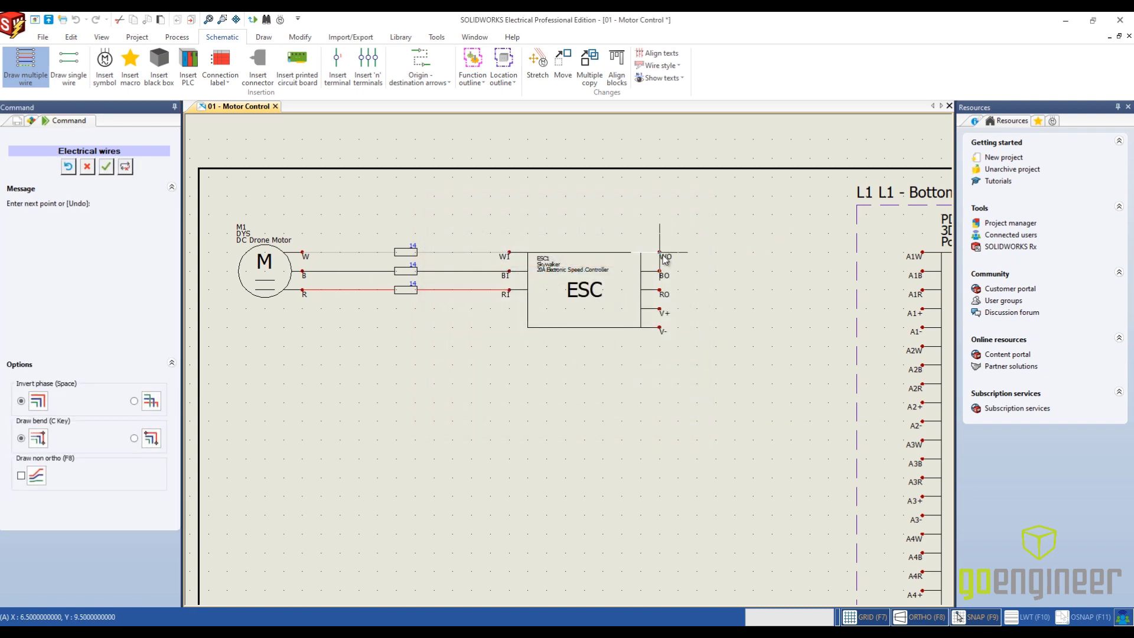
pyautogui.click(879, 256)
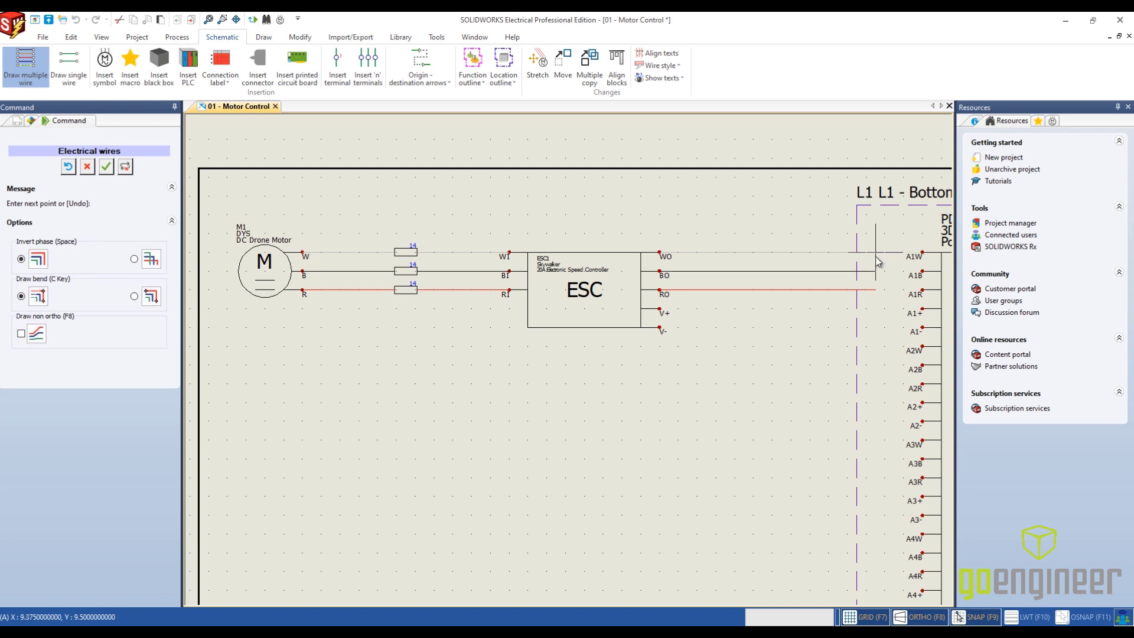
pyautogui.press('Escape')
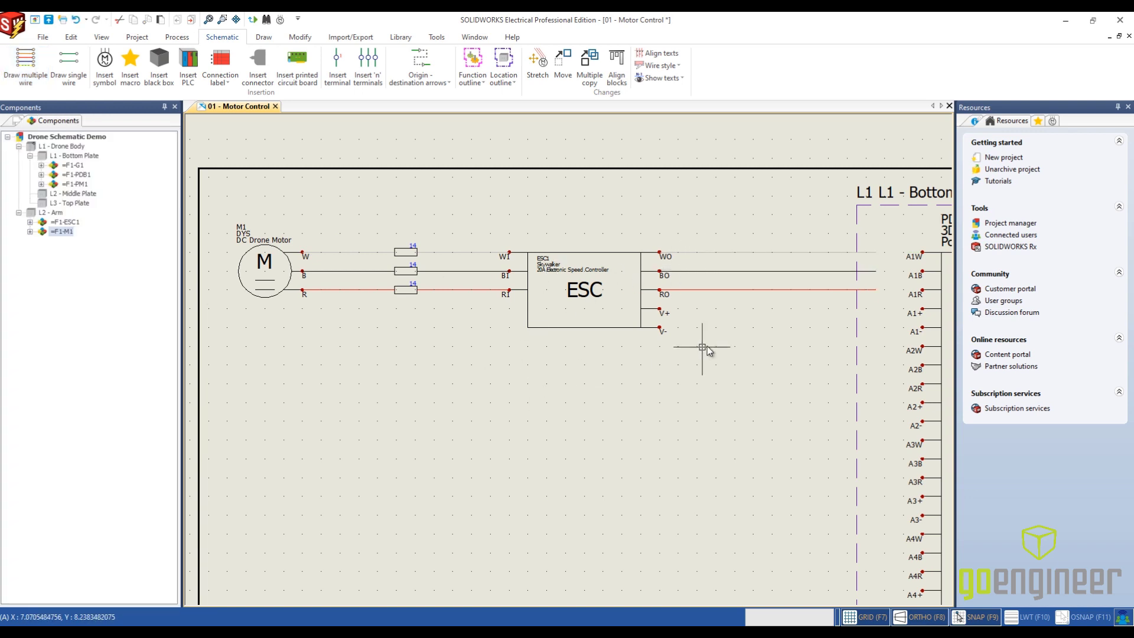
# - Draw the two 18 AWG PM FC wires with inverted phase order from ESC terminals V+ and V- to just inside the Bottom Plate outline
pyautogui.moveTo(731, 348); pyautogui.dragTo(639, 337, button='middle')
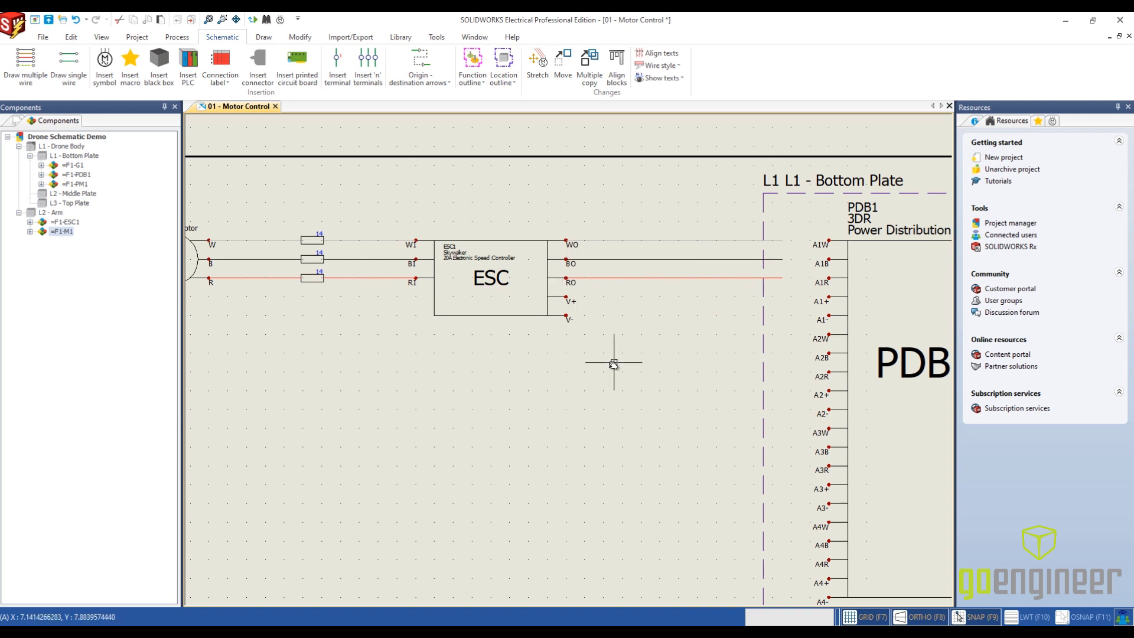
pyautogui.scroll(-2, 614, 369)
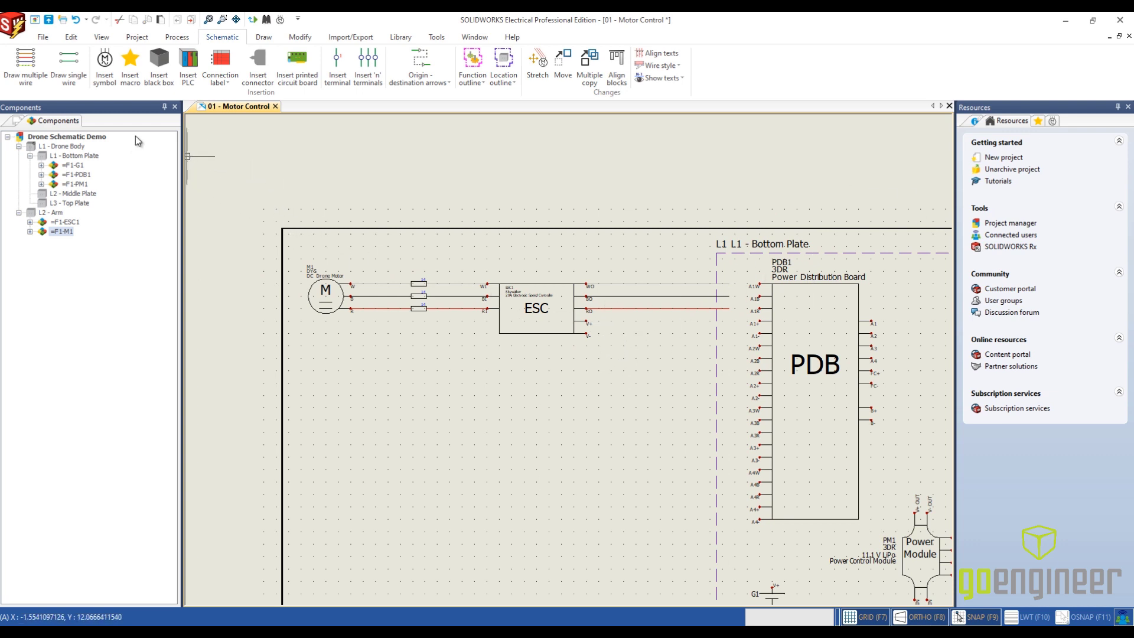
pyautogui.click(24, 65)
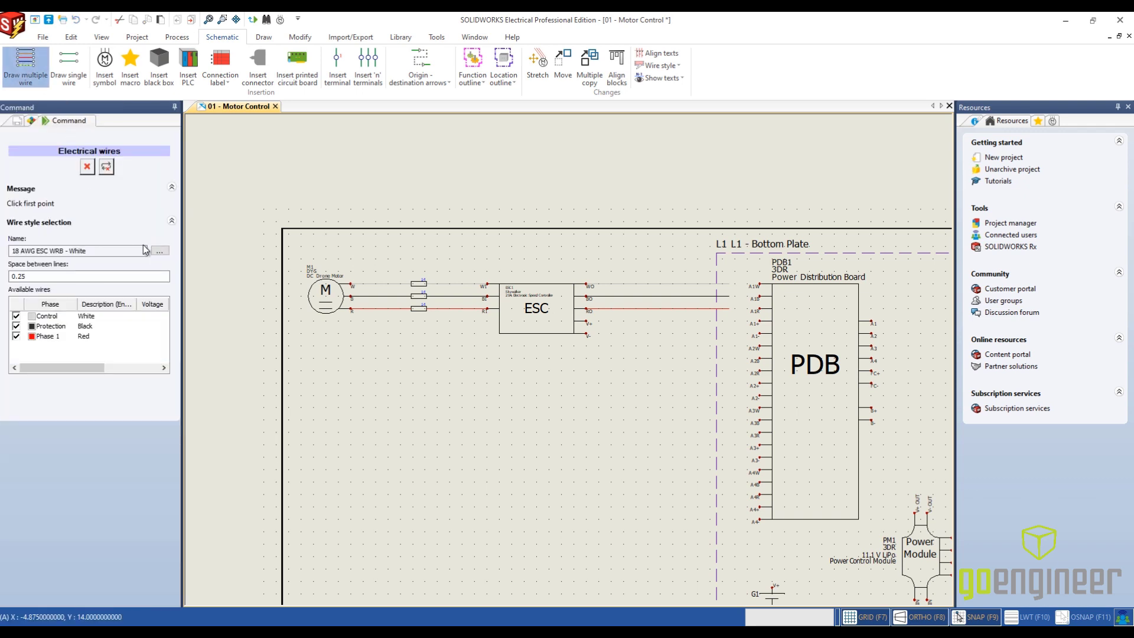
pyautogui.click(158, 253)
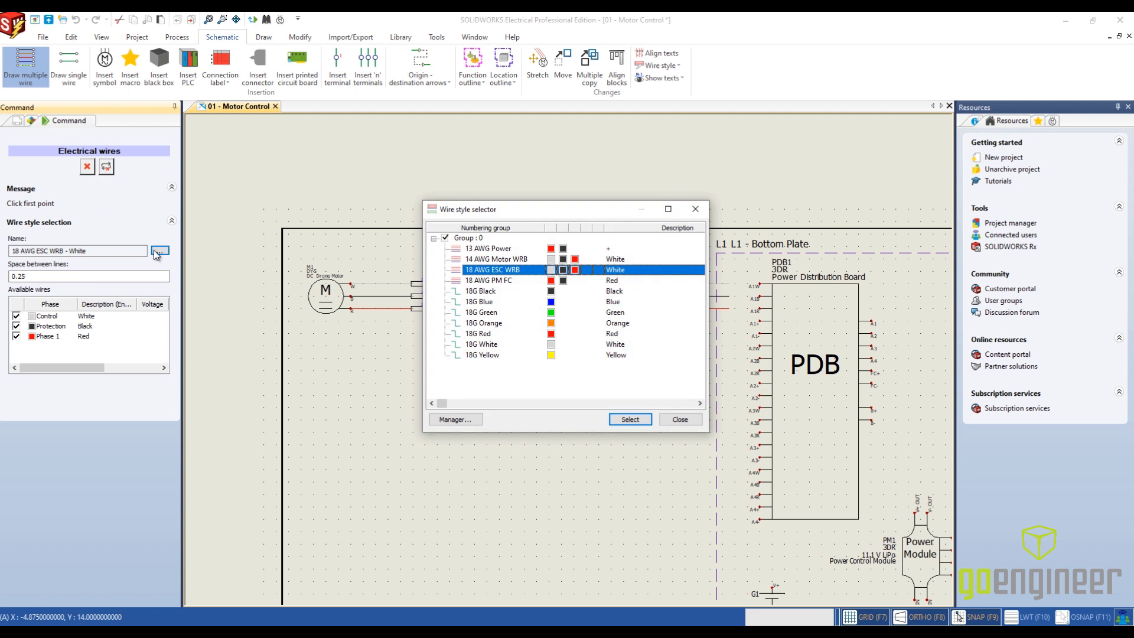
pyautogui.click(474, 282)
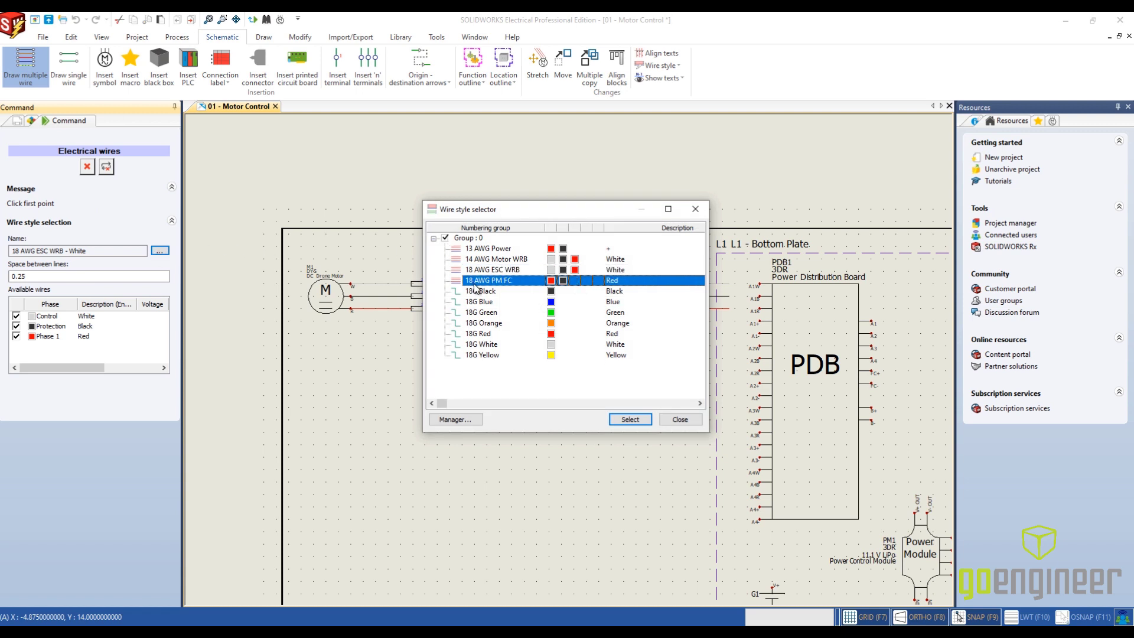
pyautogui.click(629, 420)
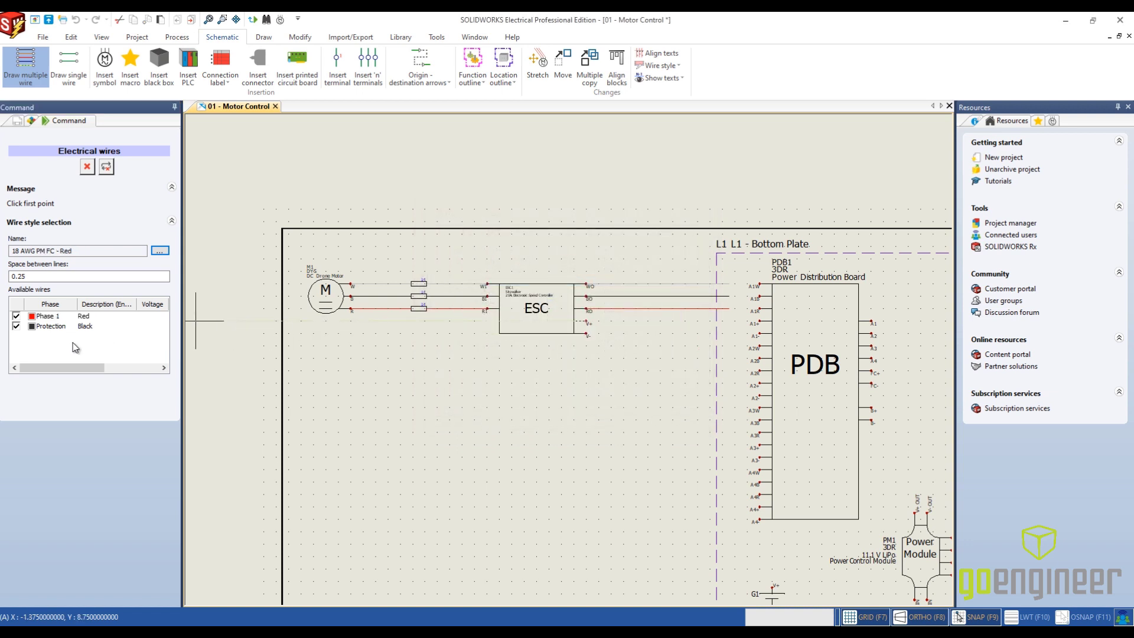
pyautogui.scroll(2, 630, 331)
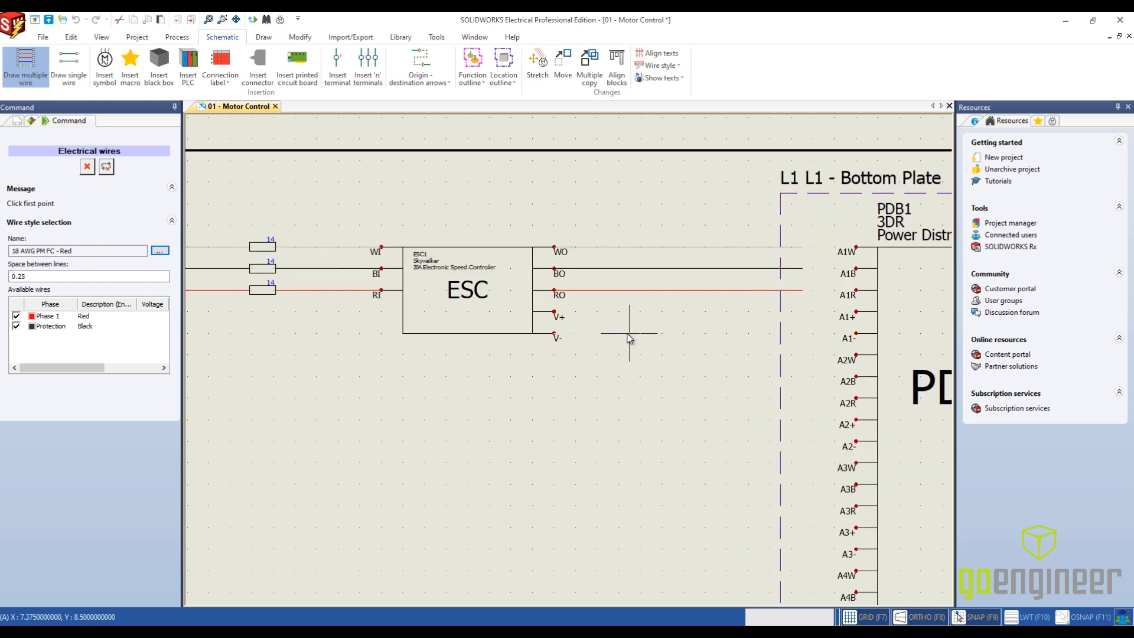
pyautogui.click(555, 312)
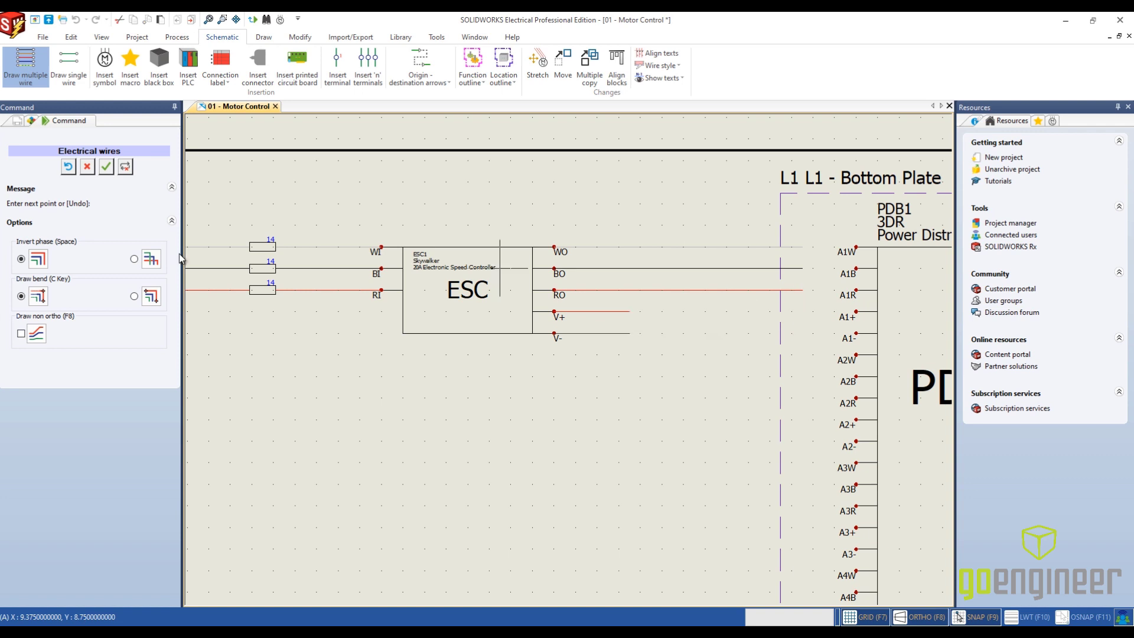
pyautogui.click(149, 261)
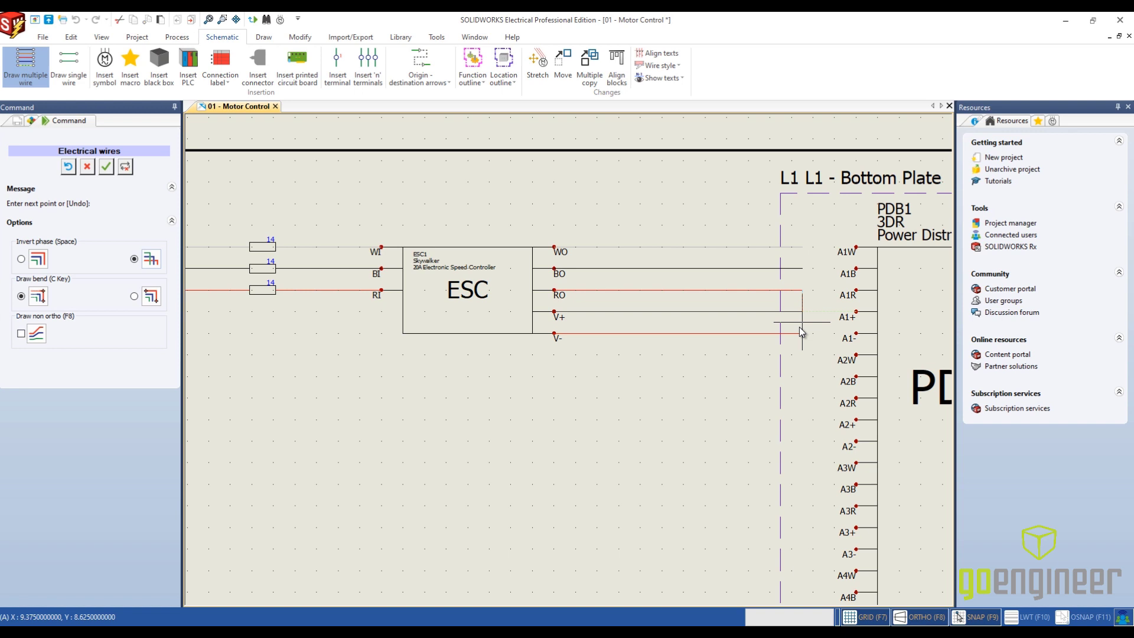
pyautogui.rightClick(809, 332)
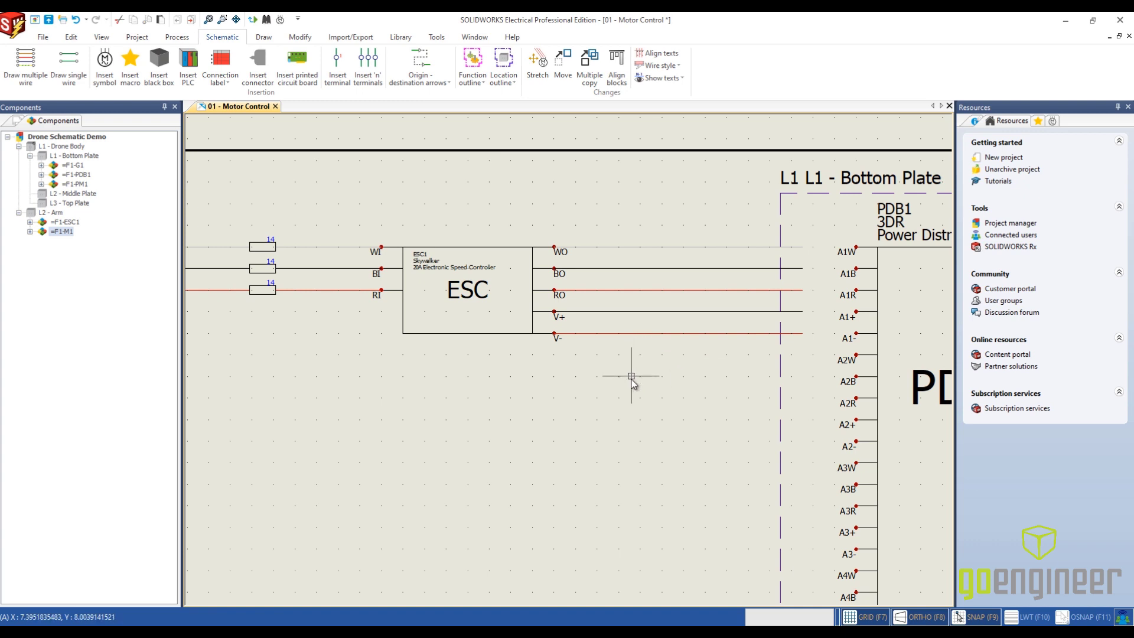
pyautogui.scroll(-3, 623, 467)
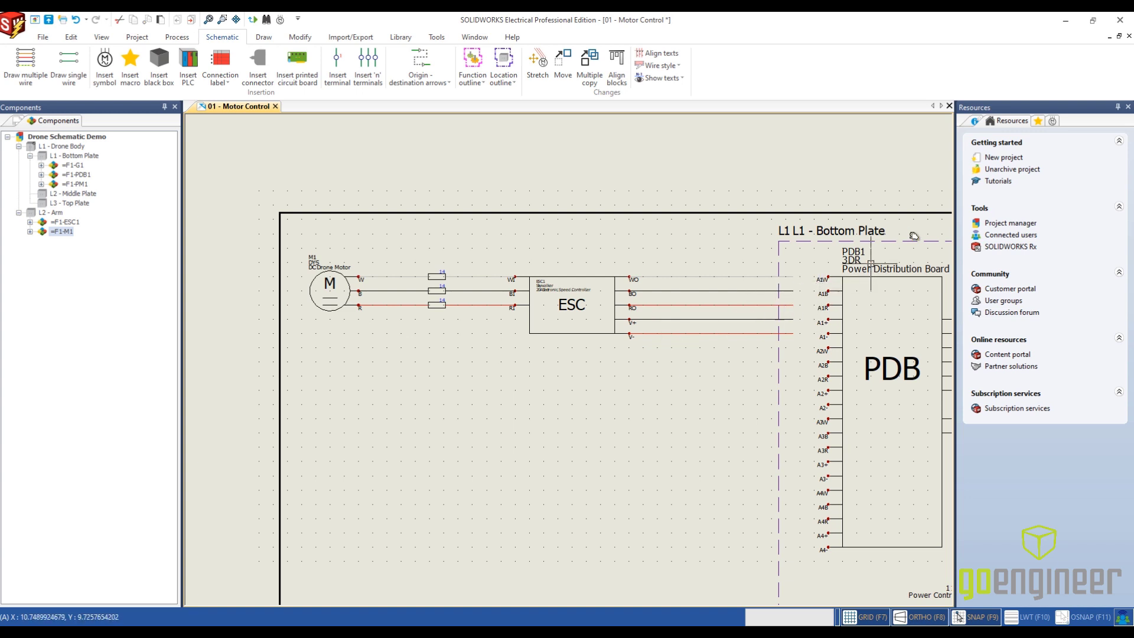
pyautogui.click(1038, 121)
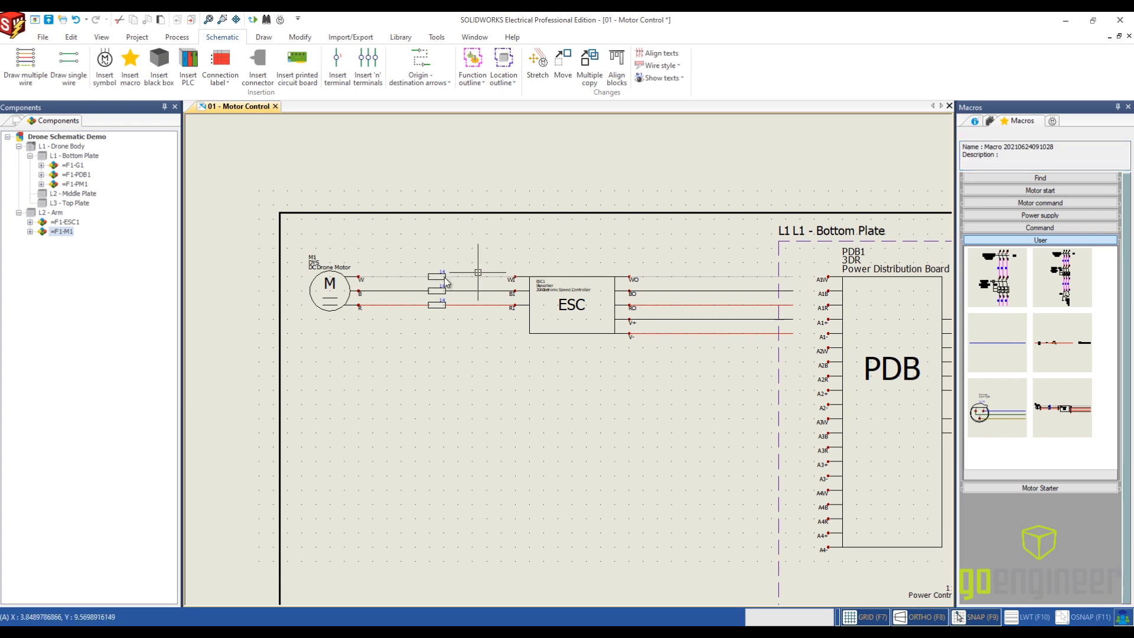
pyautogui.click(1069, 397)
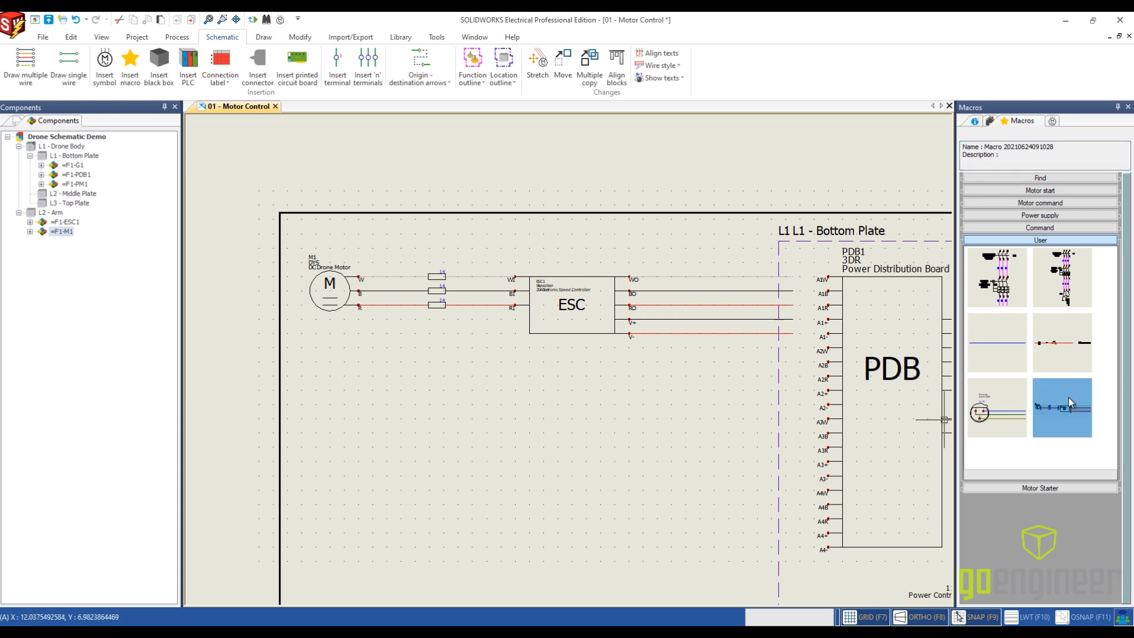
pyautogui.press('Delete')
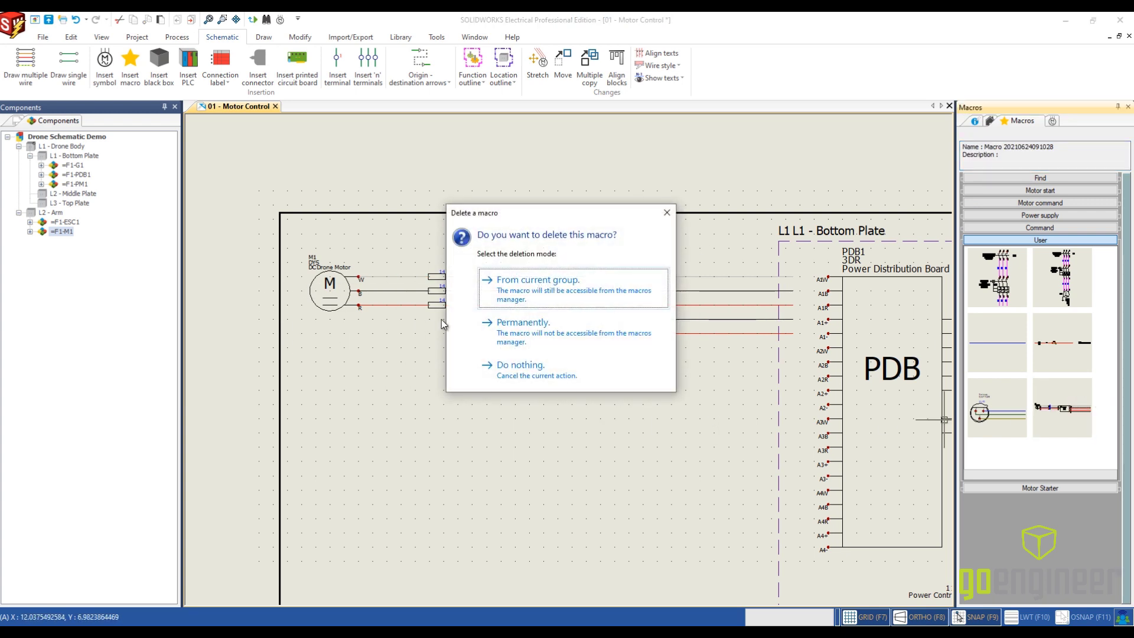
pyautogui.click(520, 322)
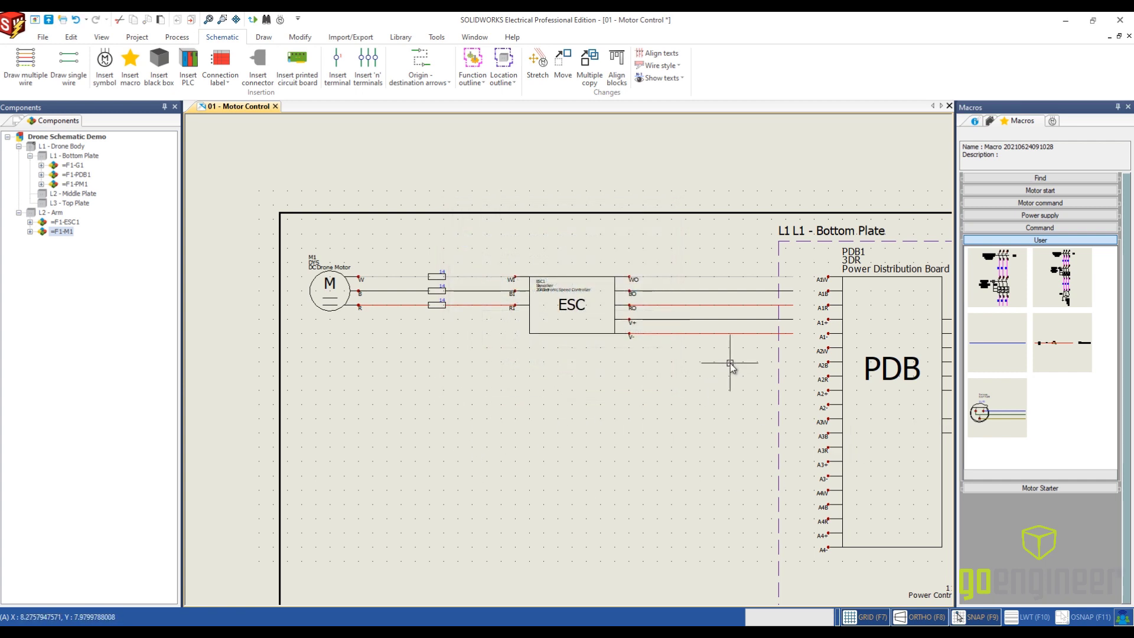
# - Save the motor, ESC and all their wires as a new macro named Drone Arm in the User macro group
pyautogui.moveTo(731, 363); pyautogui.dragTo(294, 219)
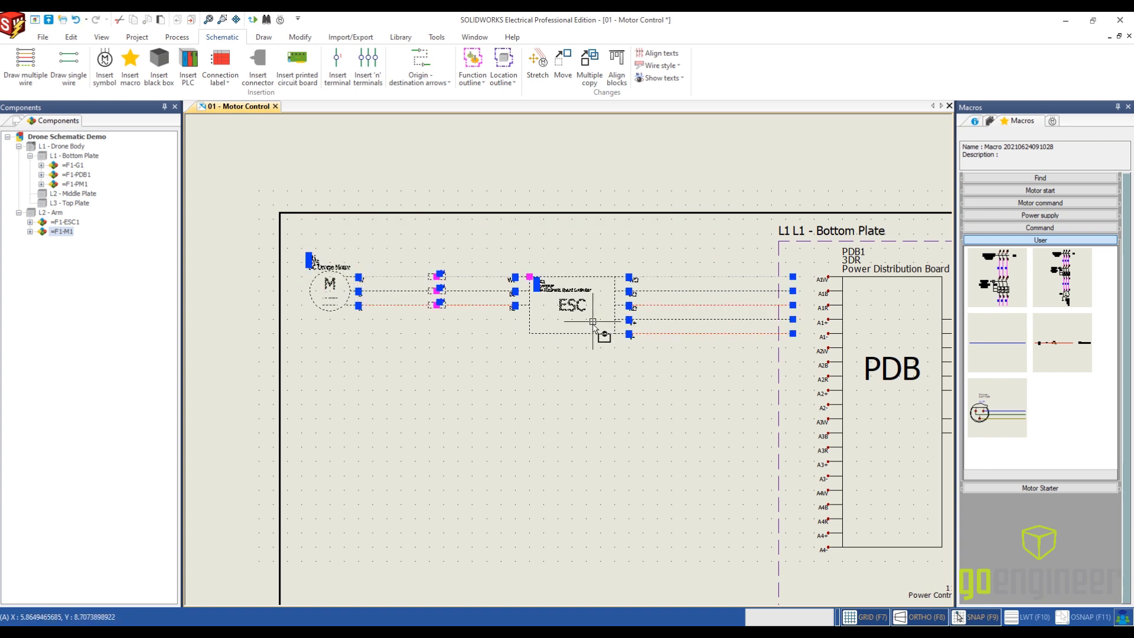
pyautogui.moveTo(587, 335); pyautogui.dragTo(707, 355)
pyautogui.moveTo(529, 322); pyautogui.dragTo(1037, 416)
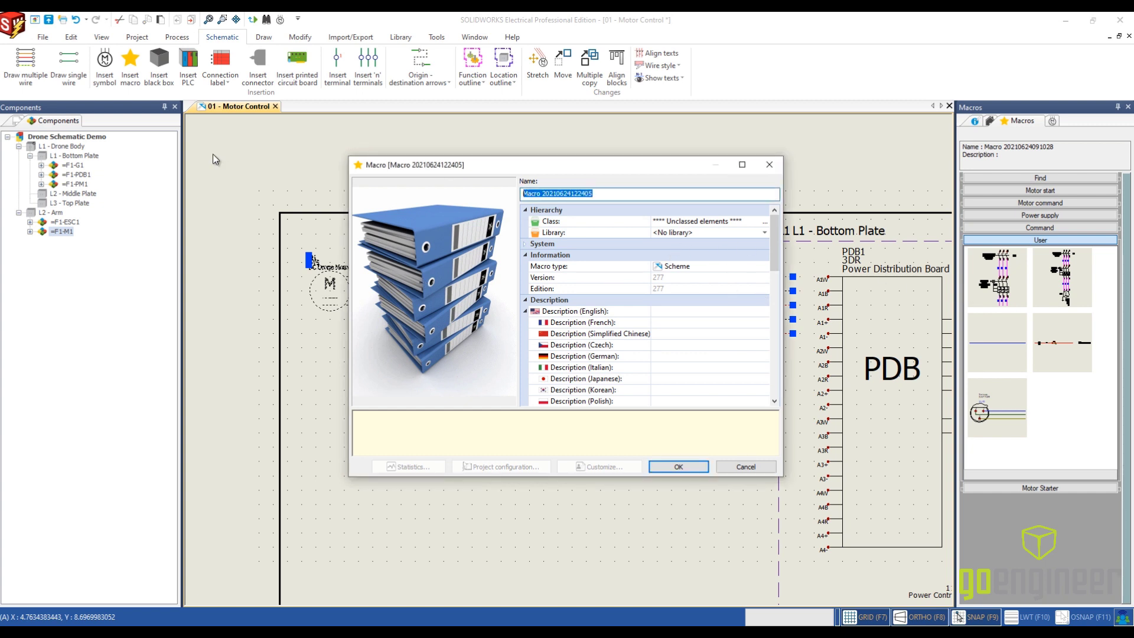
pyautogui.write('Drone Arm')
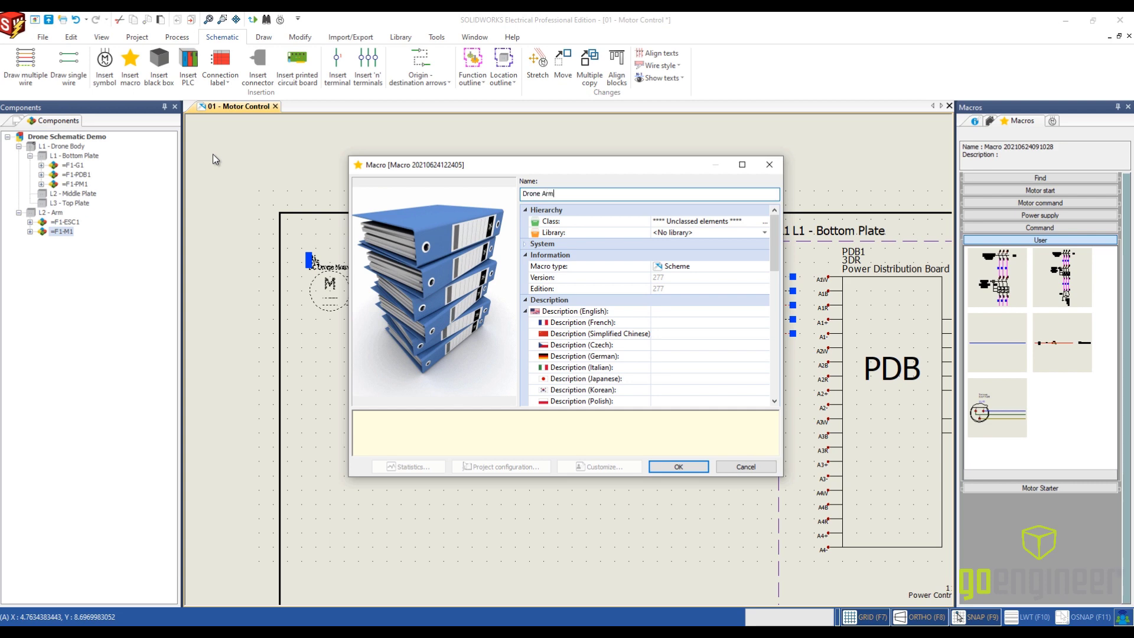
pyautogui.click(685, 468)
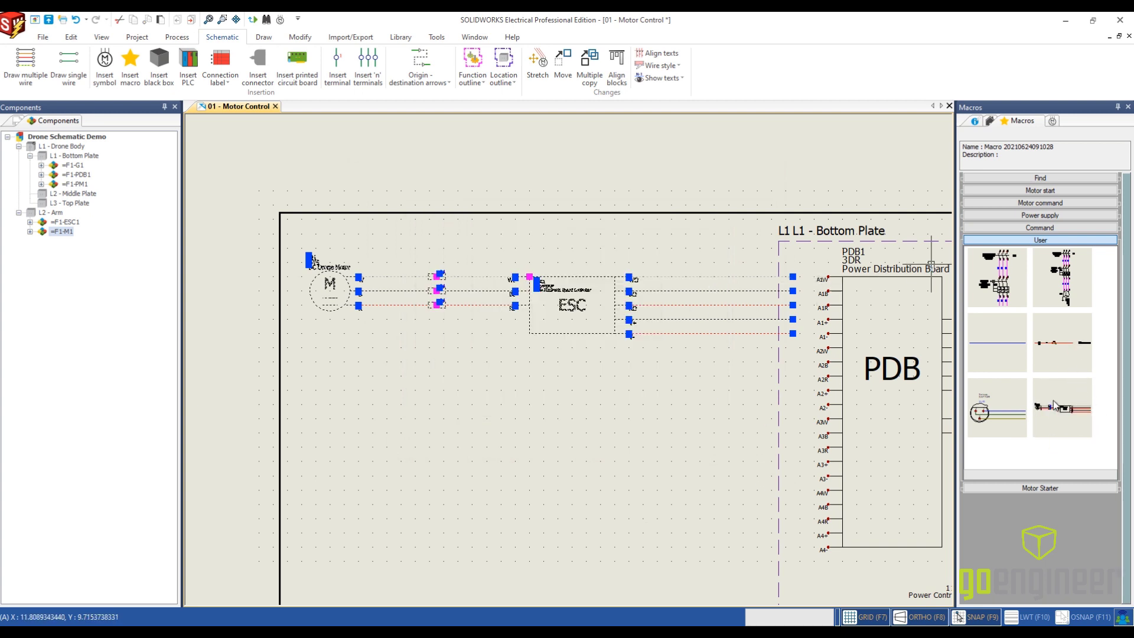
# - Insert the Drone Arm macro below the first motor and ESC, reviewing the paste special pages and keeping the default options
pyautogui.moveTo(1055, 404); pyautogui.dragTo(364, 351)
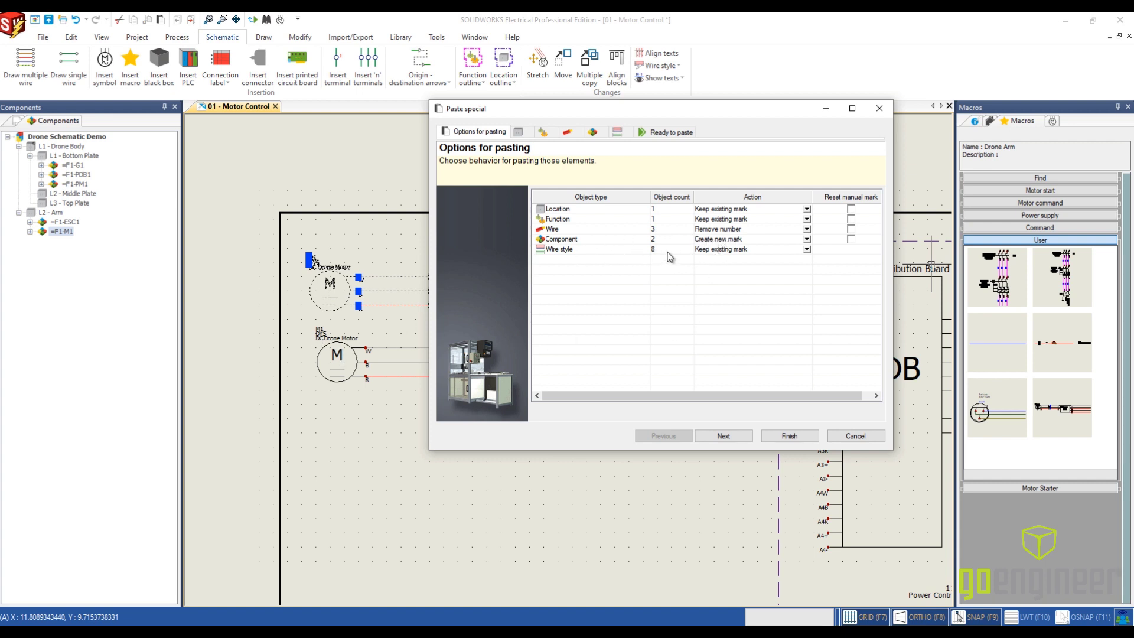
pyautogui.click(722, 436)
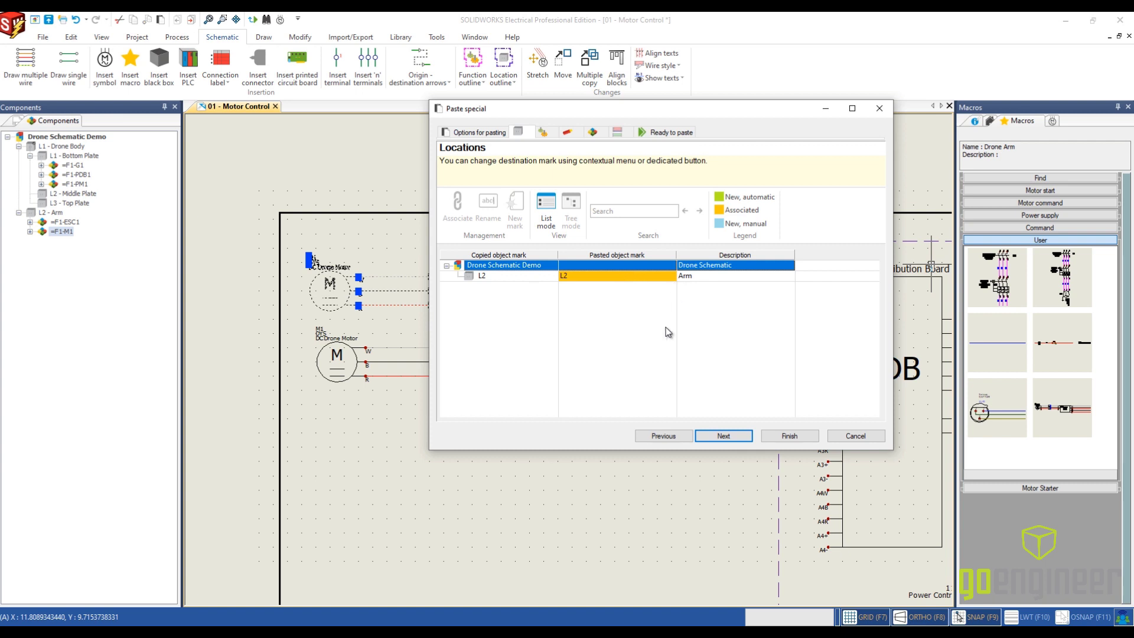
pyautogui.click(724, 436)
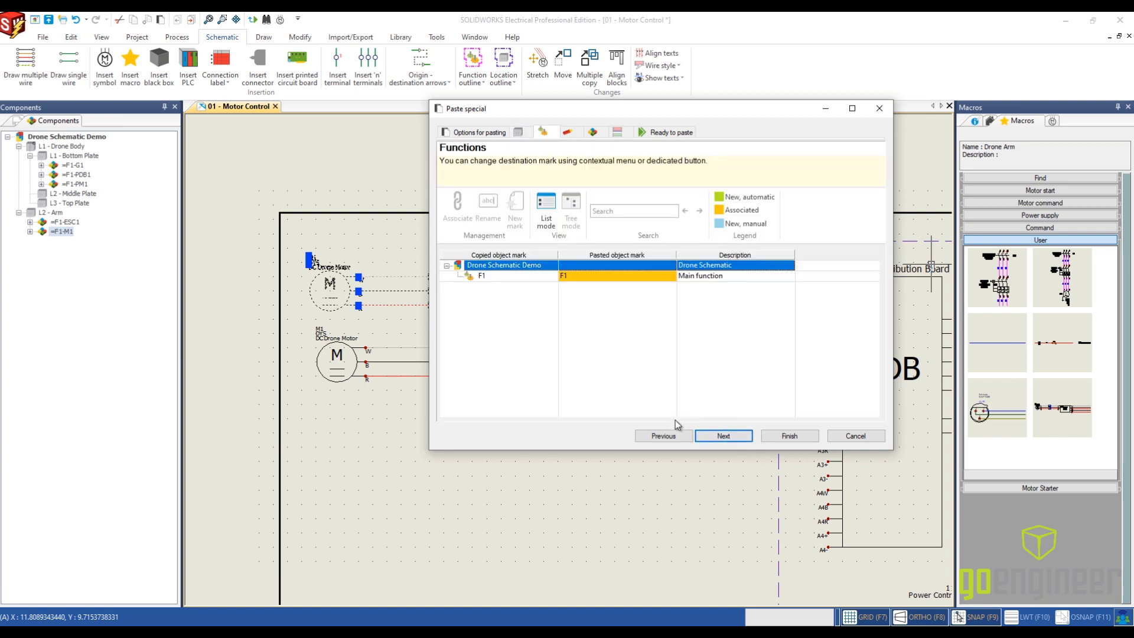
pyautogui.click(722, 436)
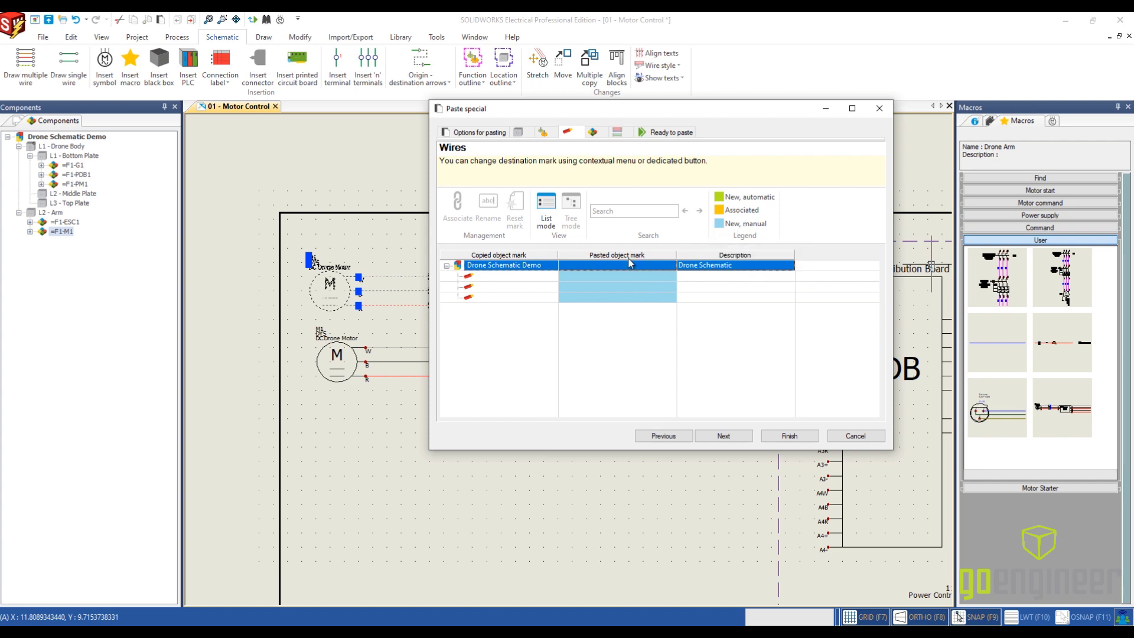
pyautogui.click(729, 442)
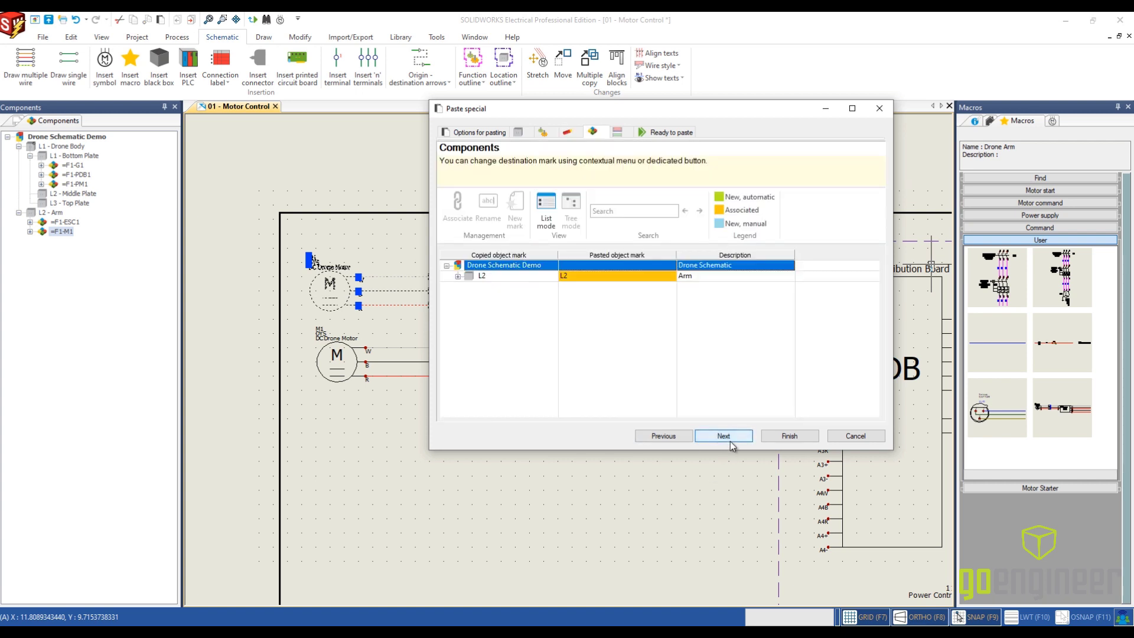
pyautogui.click(730, 440)
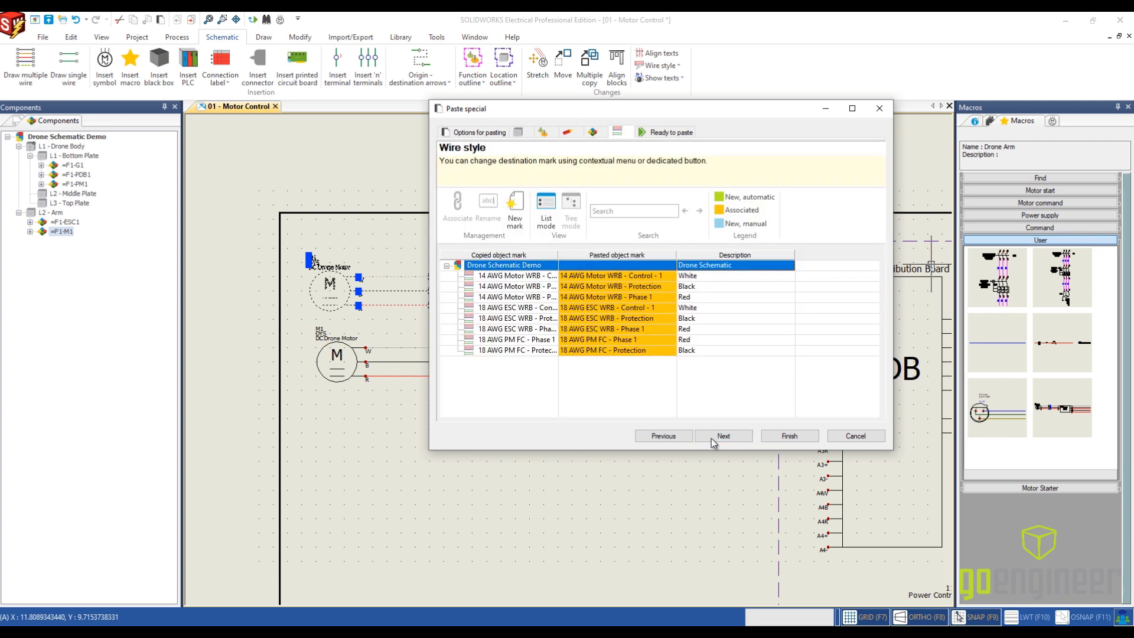
pyautogui.click(788, 436)
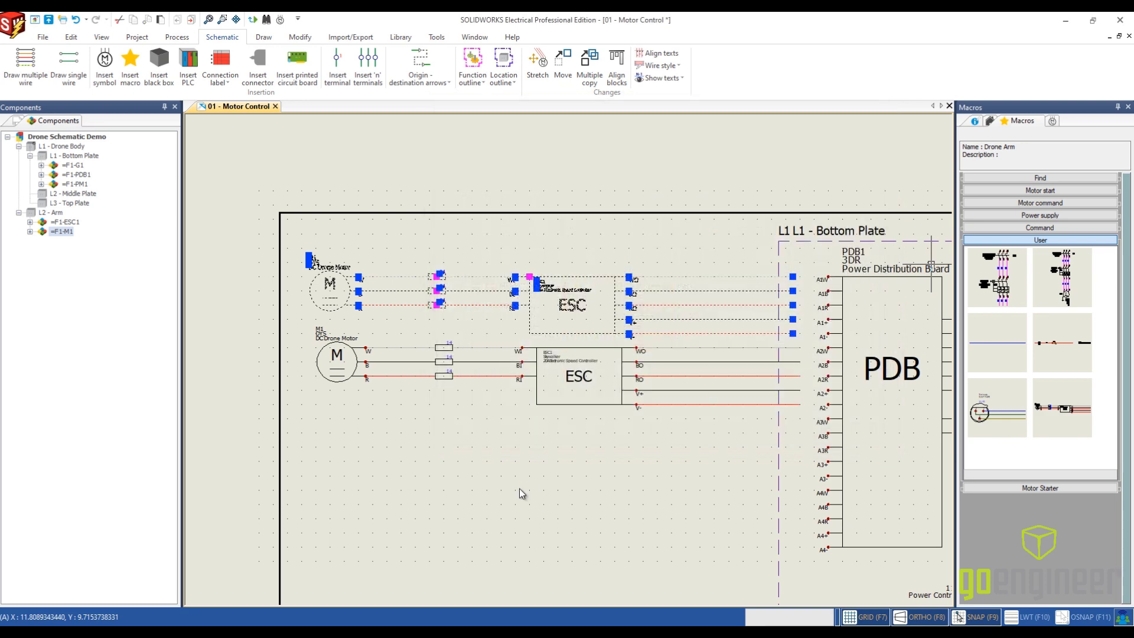
pyautogui.press('Escape')
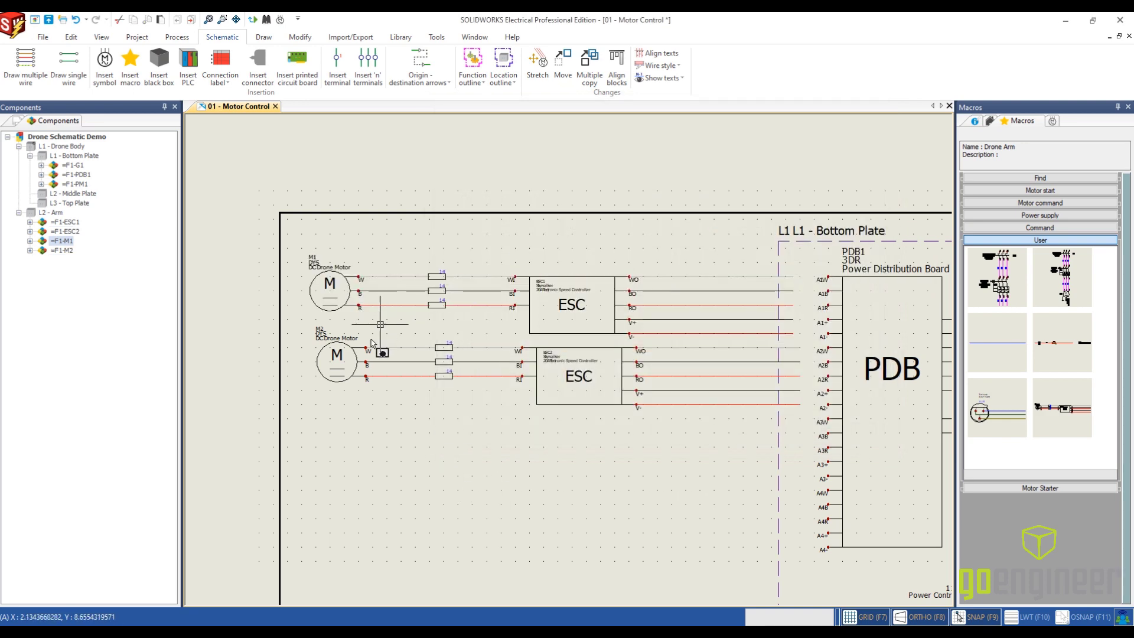
# - Move the second motor, ESC and their wires to line up vertically with the first arm circuit
pyautogui.scroll(2, 363, 354)
pyautogui.scroll(1, 359, 351)
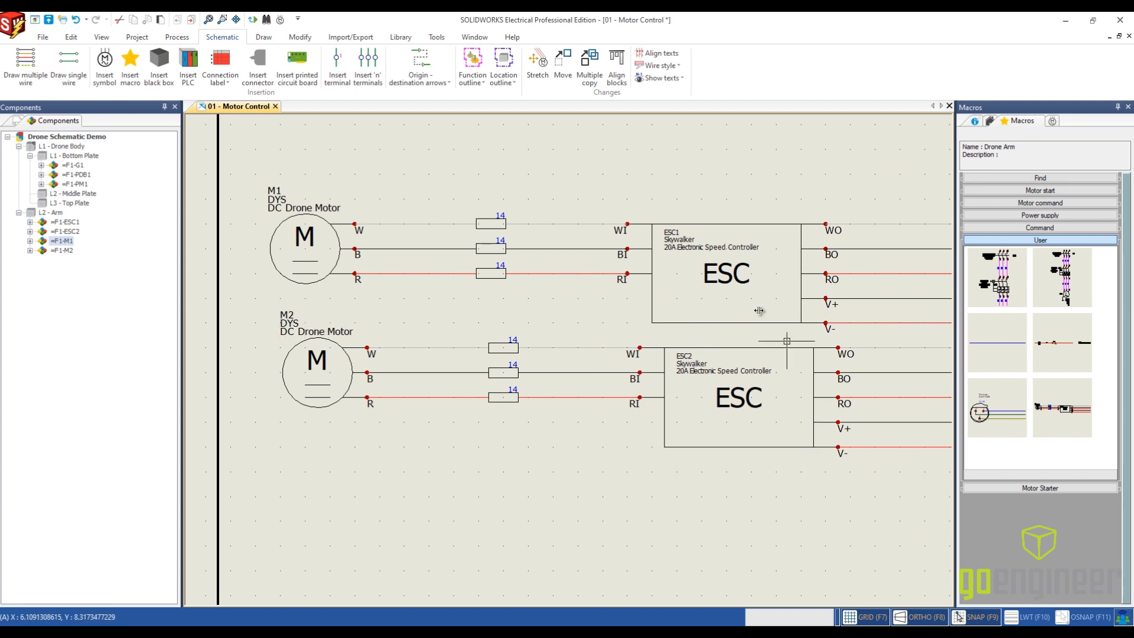
pyautogui.scroll(-1, 541, 449)
pyautogui.scroll(-1, 541, 448)
pyautogui.moveTo(630, 499); pyautogui.dragTo(513, 398, button='middle')
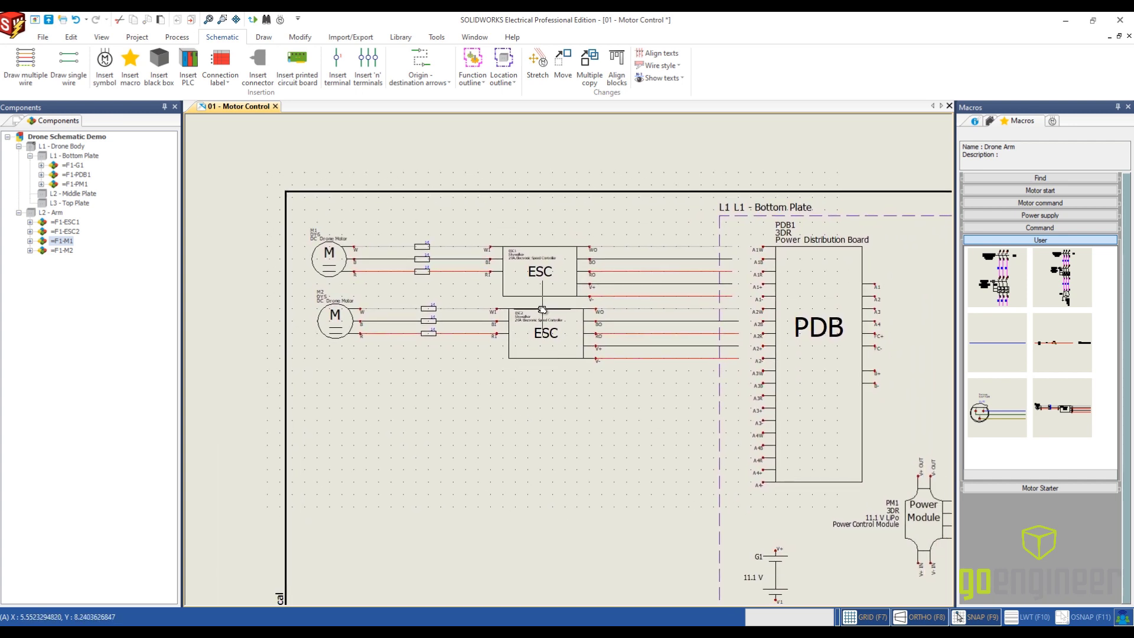
pyautogui.moveTo(303, 286)
pyautogui.mouseDown()
pyautogui.moveTo(628, 398)
pyautogui.moveTo(440, 316)
pyautogui.moveTo(312, 304)
pyautogui.moveTo(299, 287)
pyautogui.mouseUp()
pyautogui.press('Escape')
pyautogui.moveTo(455, 301); pyautogui.dragTo(299, 306)
pyautogui.scroll(3, 541, 310)
pyautogui.scroll(1, 775, 304)
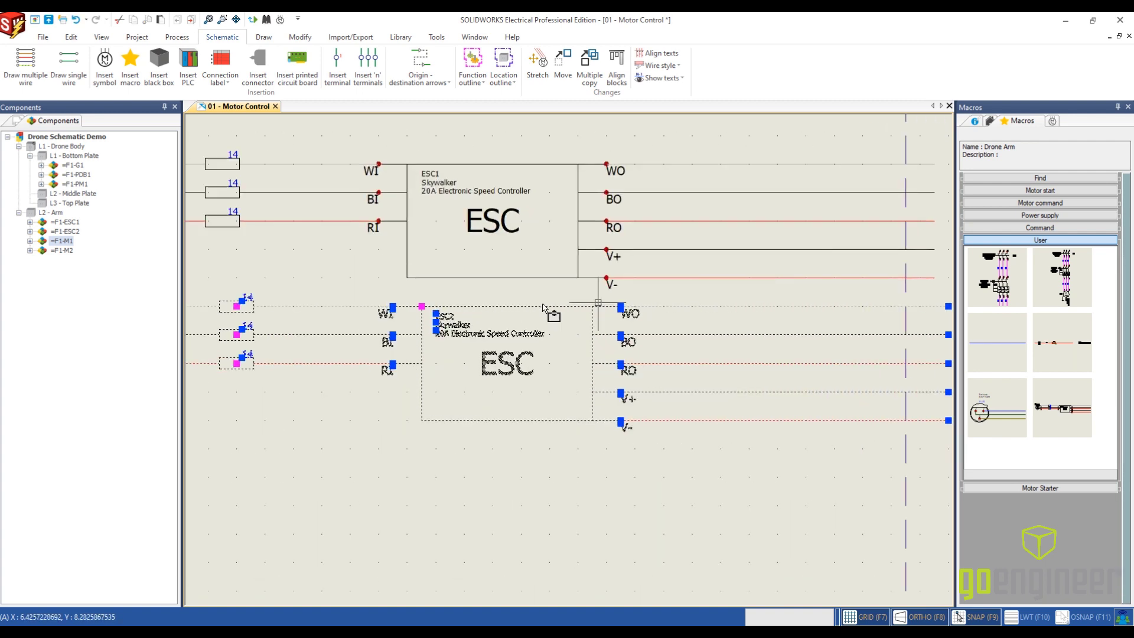
pyautogui.moveTo(548, 308); pyautogui.dragTo(534, 308)
pyautogui.scroll(-4, 726, 494)
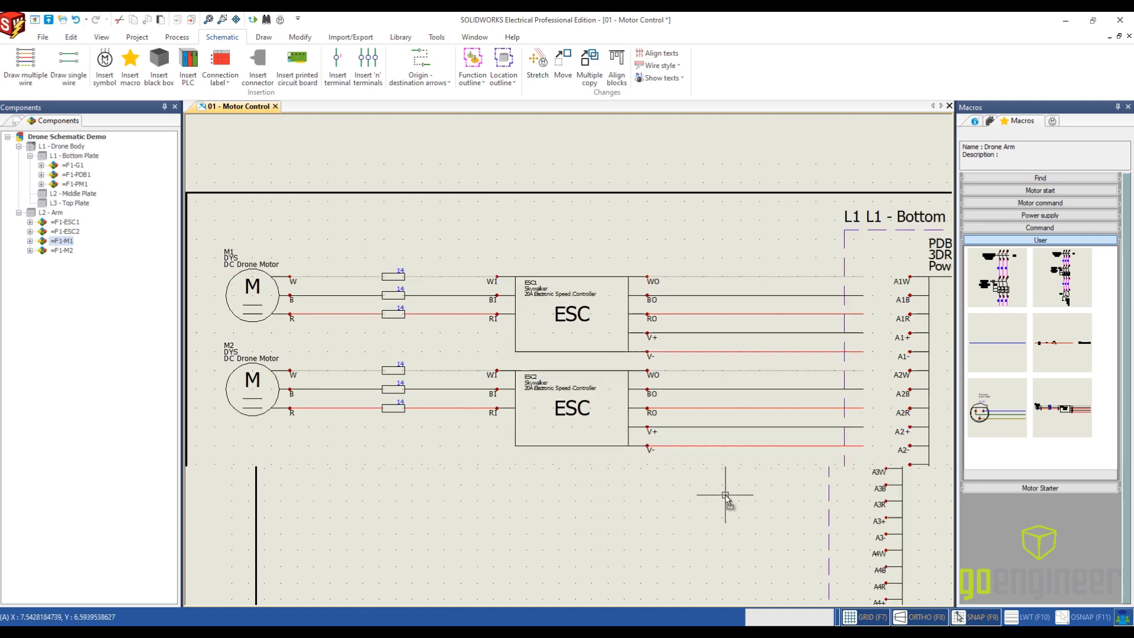
# - Insert a third Drone Arm circuit below the second, level with the PDB's A3 terminals, using the default paste options
pyautogui.moveTo(600, 503); pyautogui.dragTo(676, 366, button='middle')
pyautogui.moveTo(715, 441); pyautogui.dragTo(654, 405, button='middle')
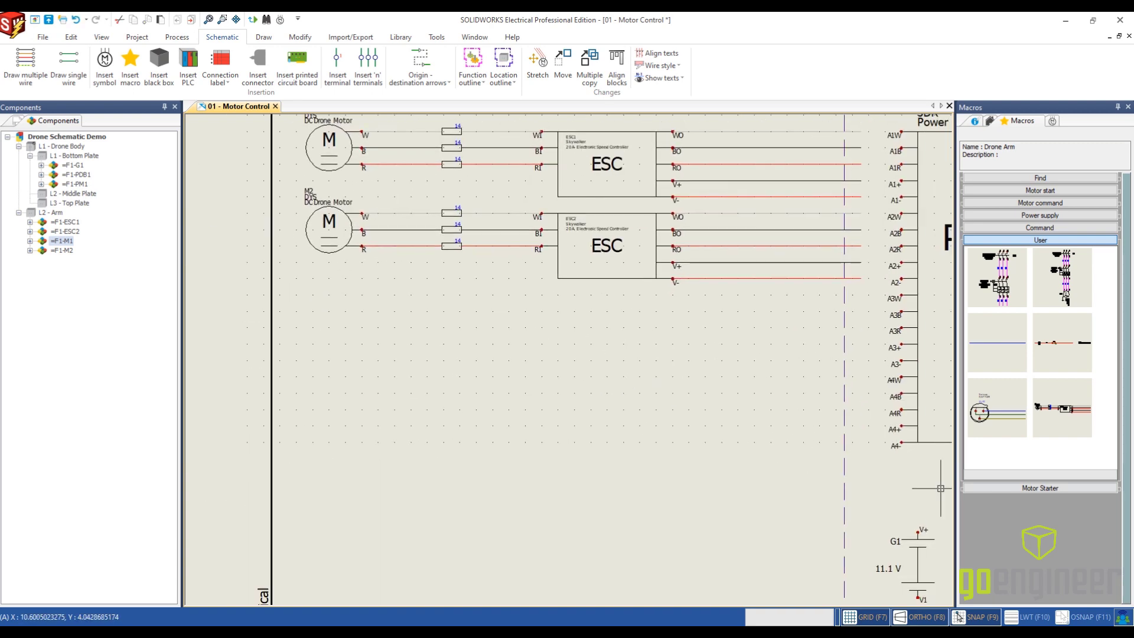
pyautogui.moveTo(937, 396); pyautogui.dragTo(365, 302)
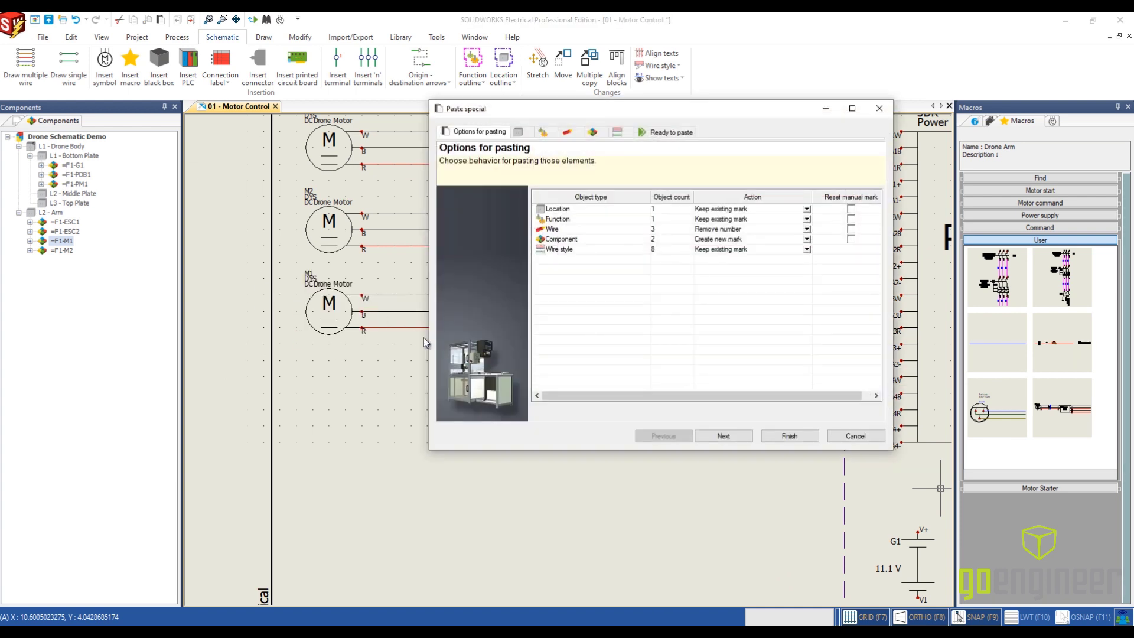
pyautogui.click(788, 435)
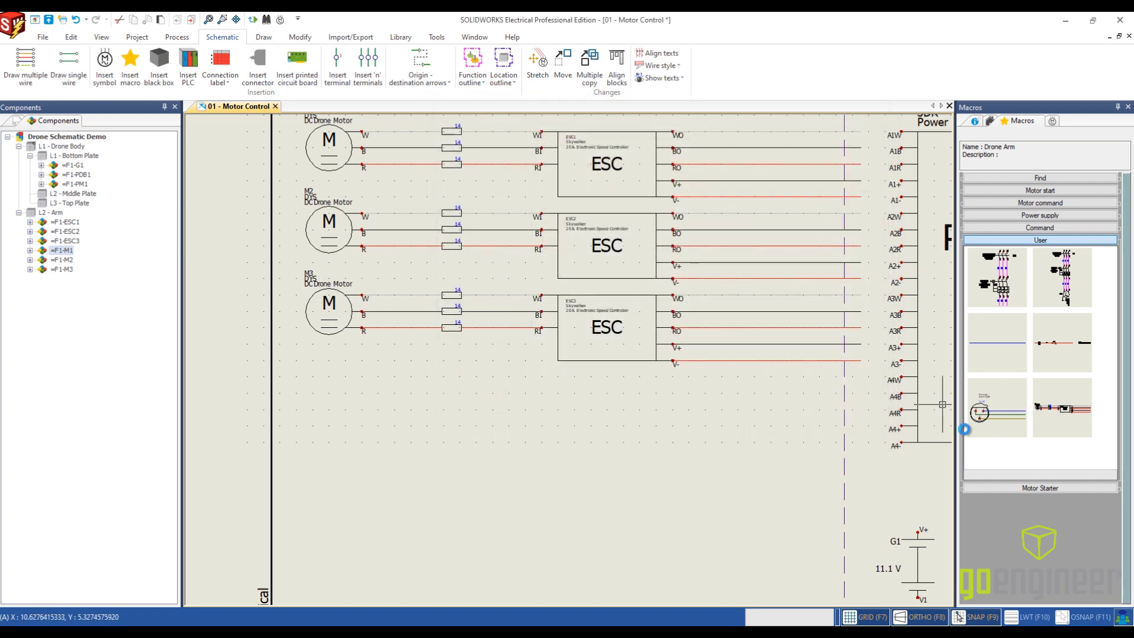
# - Insert a fourth Drone Arm circuit below the third, level with the PDB's A4 terminals, using the default paste options
pyautogui.moveTo(964, 429); pyautogui.dragTo(362, 383)
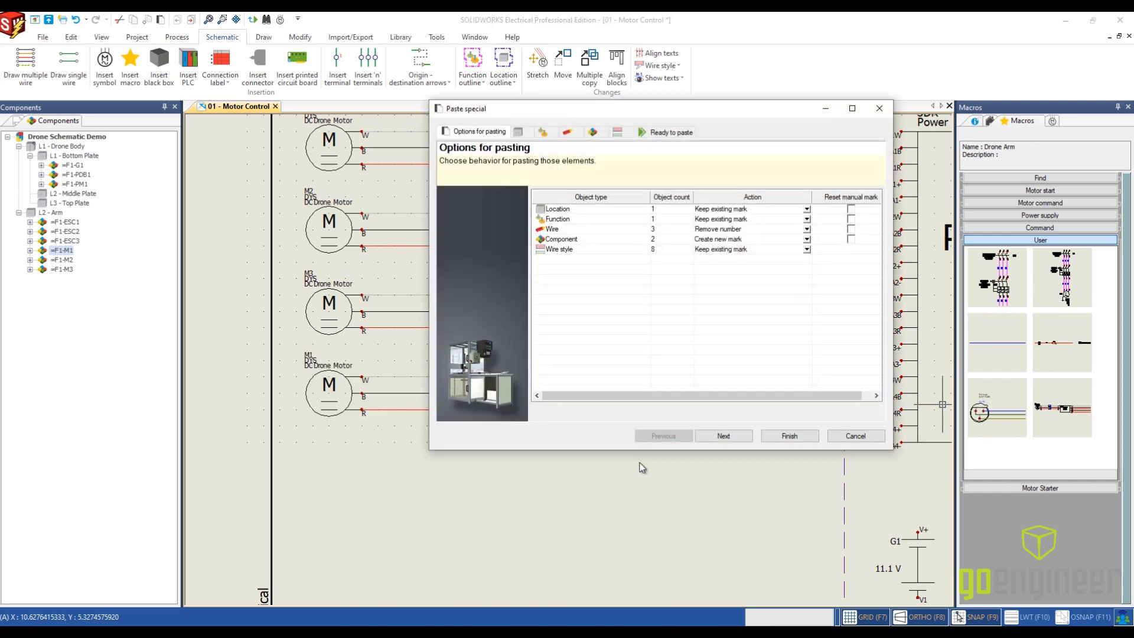
pyautogui.click(789, 436)
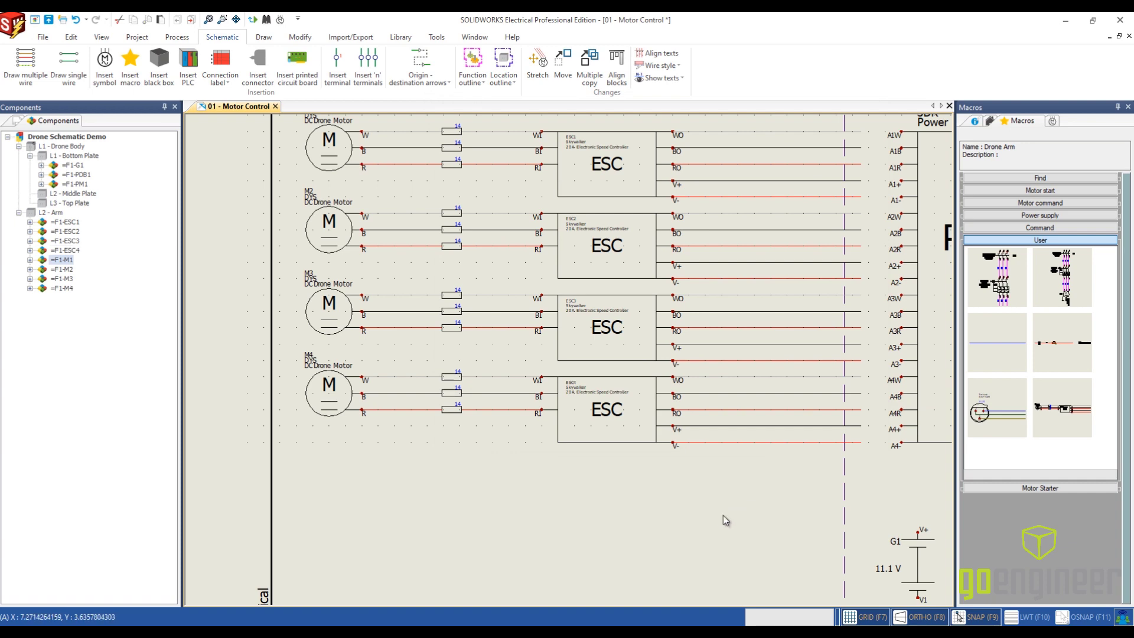
# - Stretch the open ends of all four ESCs' output wires together to meet the PDB's A1W to A4- terminals
pyautogui.scroll(-3, 729, 517)
pyautogui.moveTo(772, 524); pyautogui.dragTo(520, 438, button='middle')
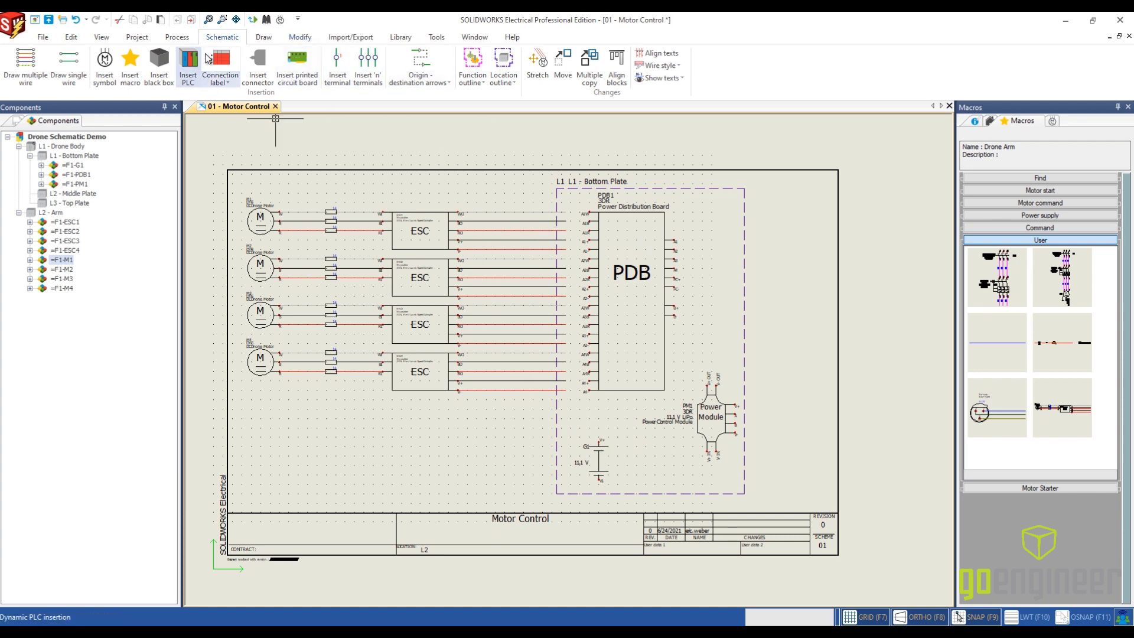
pyautogui.click(264, 38)
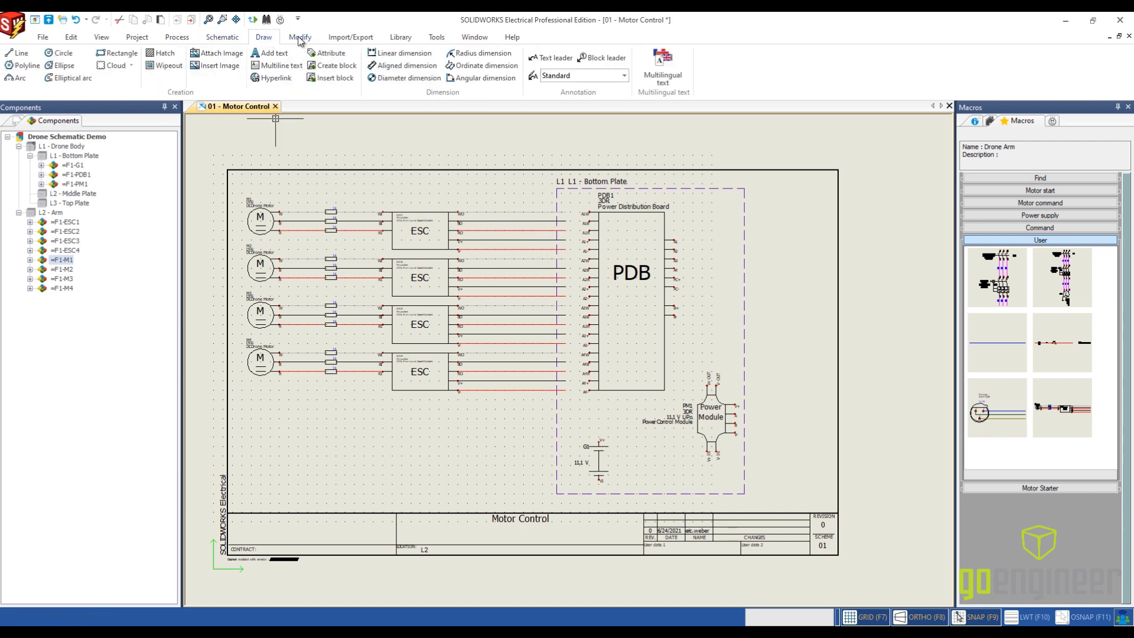
pyautogui.click(305, 39)
pyautogui.click(163, 77)
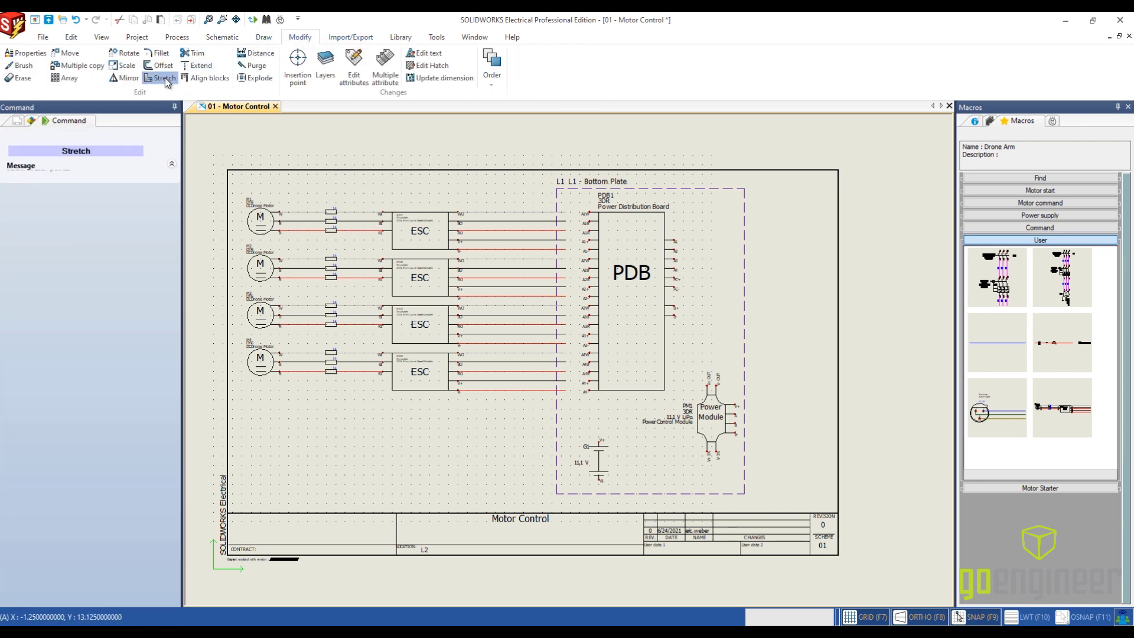
pyautogui.moveTo(569, 397); pyautogui.dragTo(535, 205)
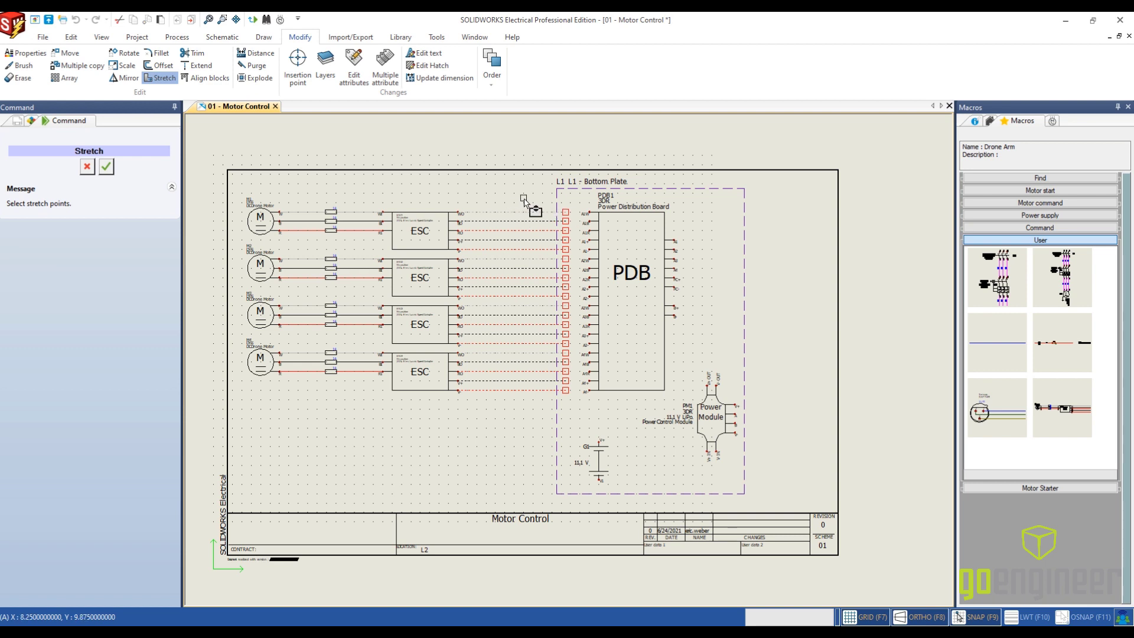
pyautogui.rightClick(524, 199)
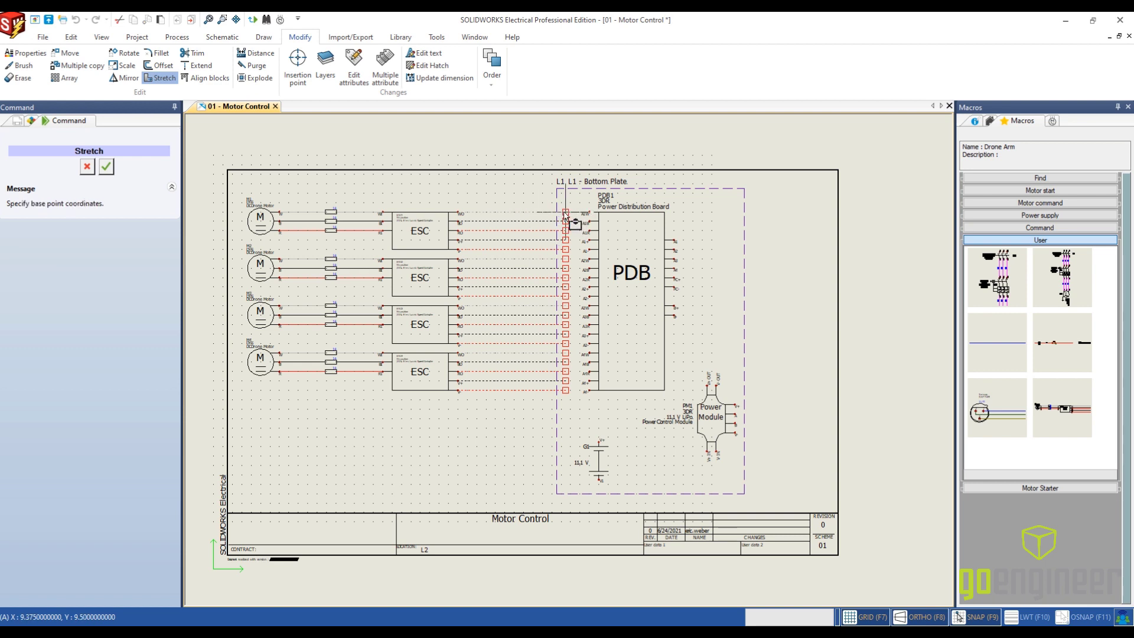
pyautogui.click(565, 216)
pyautogui.scroll(3, 590, 215)
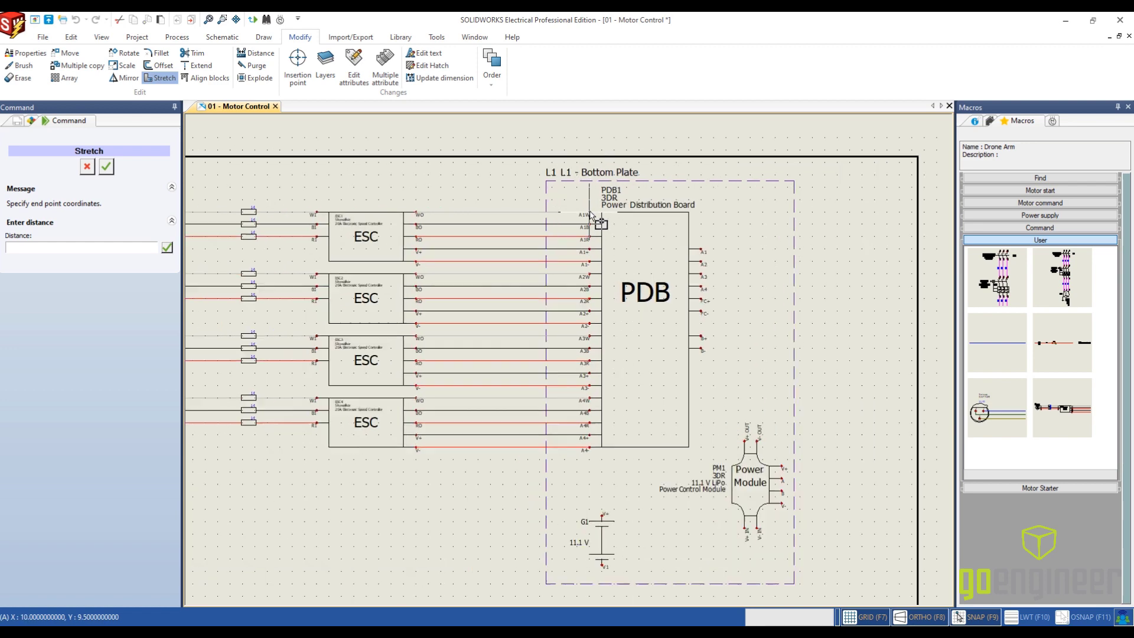
pyautogui.click(589, 216)
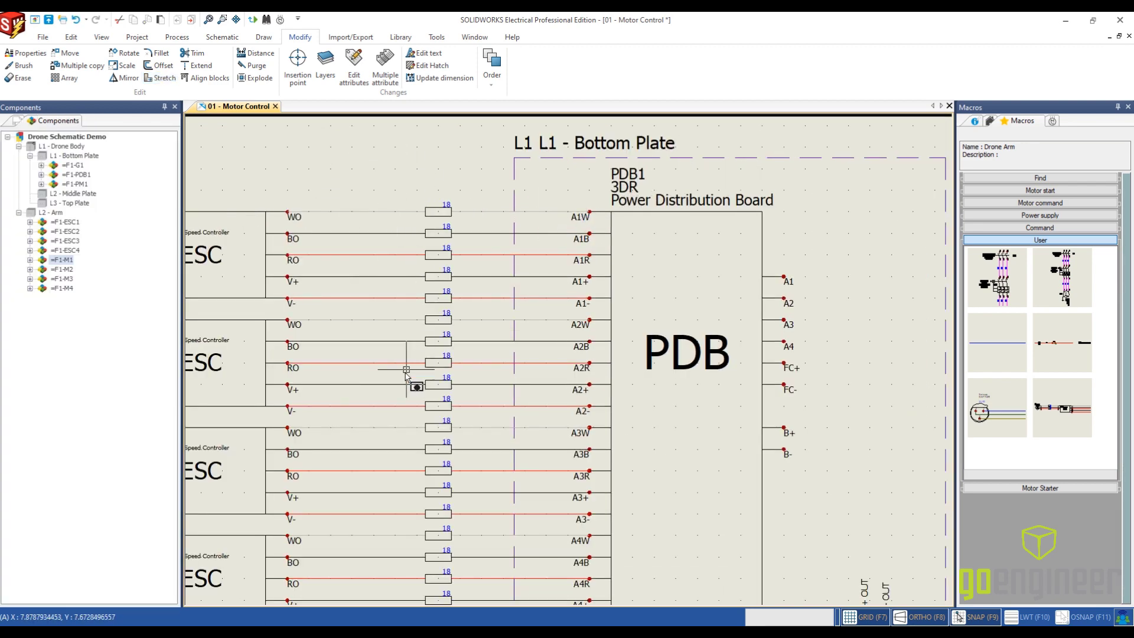
# - Draw a single 18G Green wire horizontally from the PDB's A1 terminal to just past the L1 - Bottom Plate outline
pyautogui.scroll(-2, 485, 383)
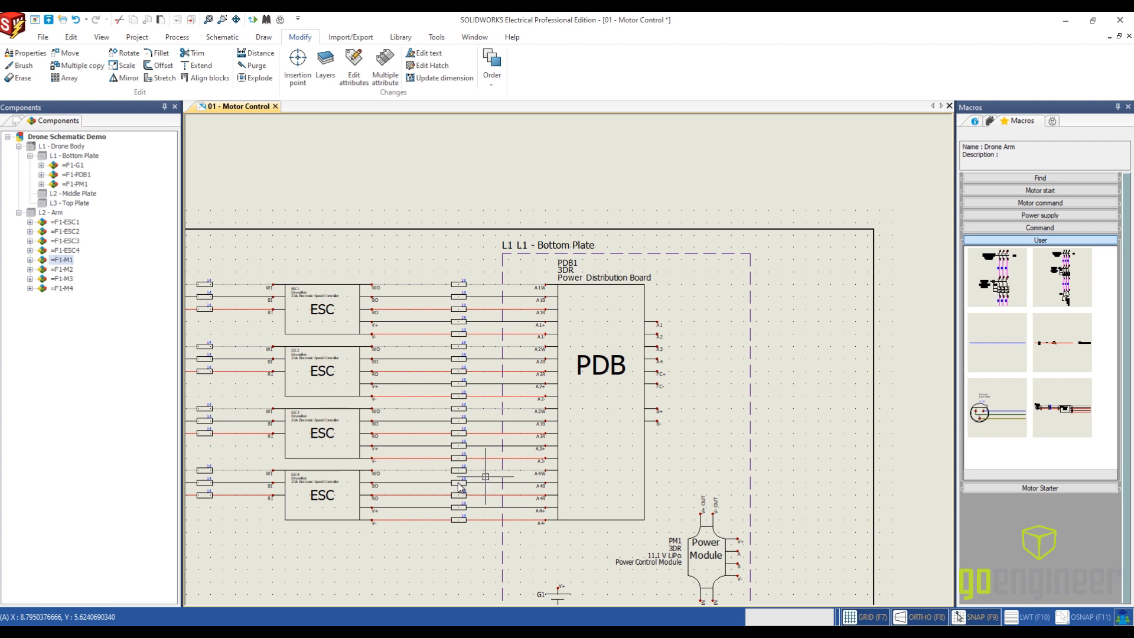
pyautogui.moveTo(716, 385); pyautogui.dragTo(639, 307, button='middle')
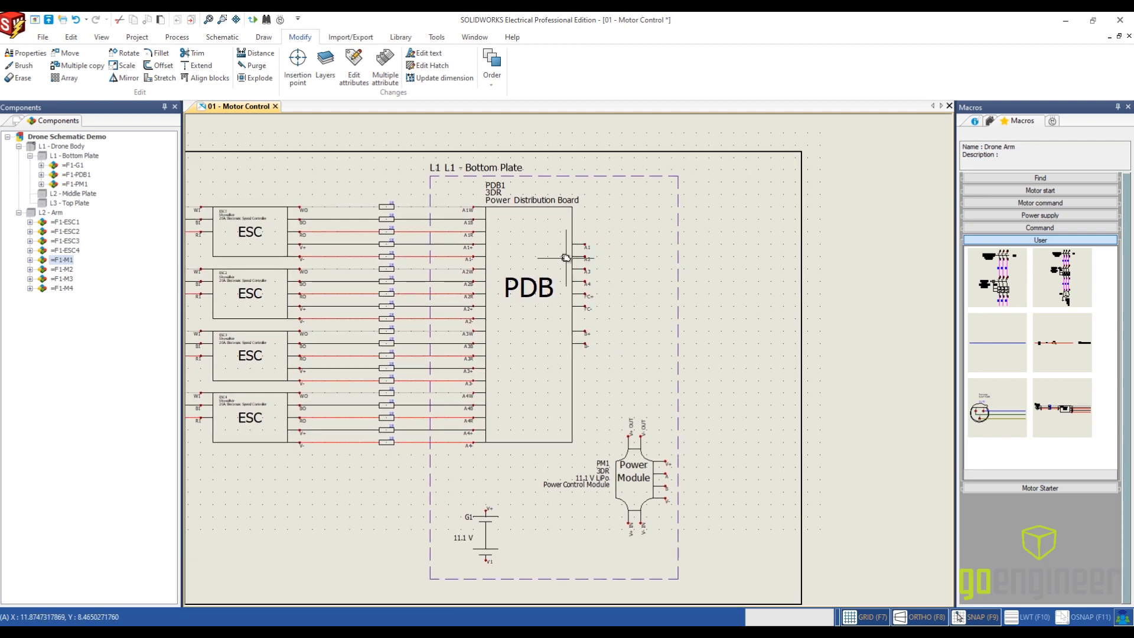
pyautogui.click(229, 37)
pyautogui.click(69, 65)
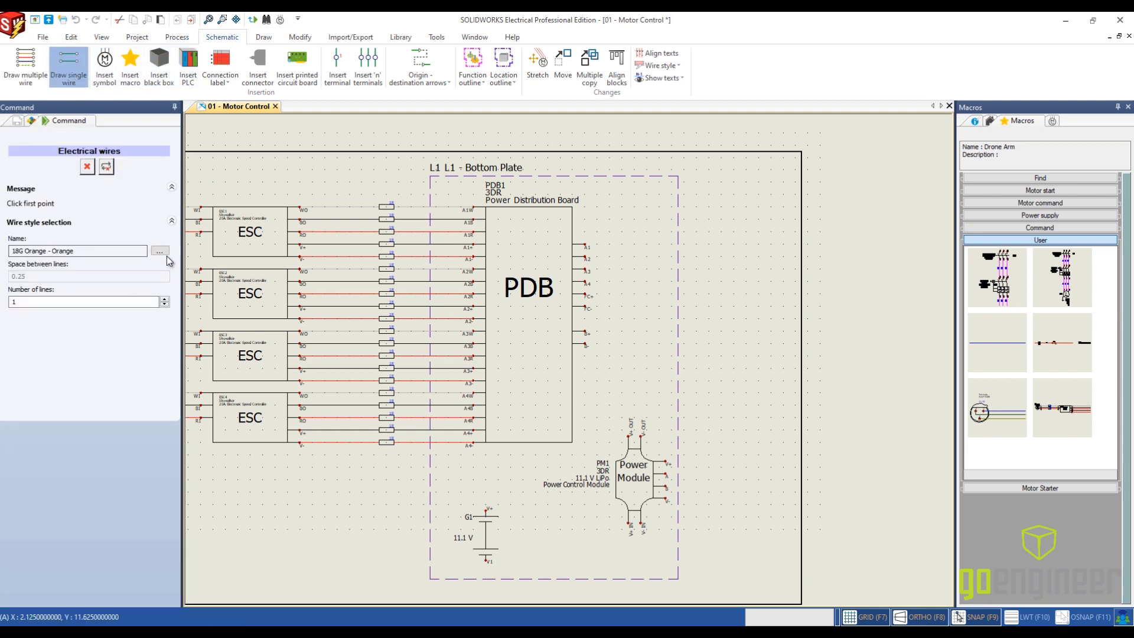
pyautogui.click(165, 255)
pyautogui.click(555, 313)
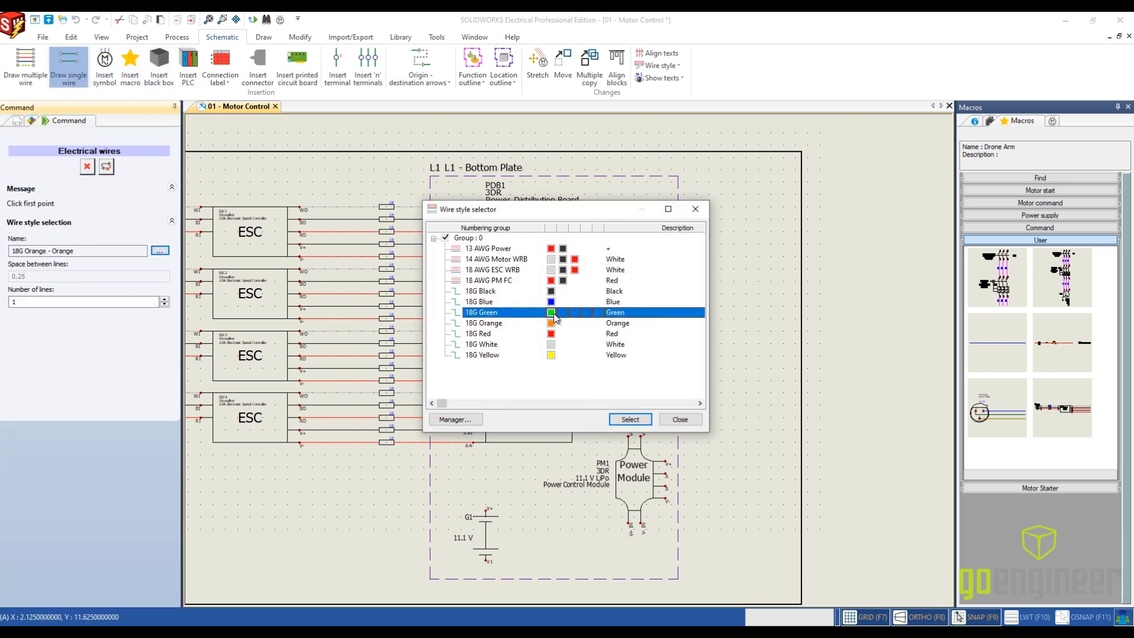
pyautogui.click(630, 419)
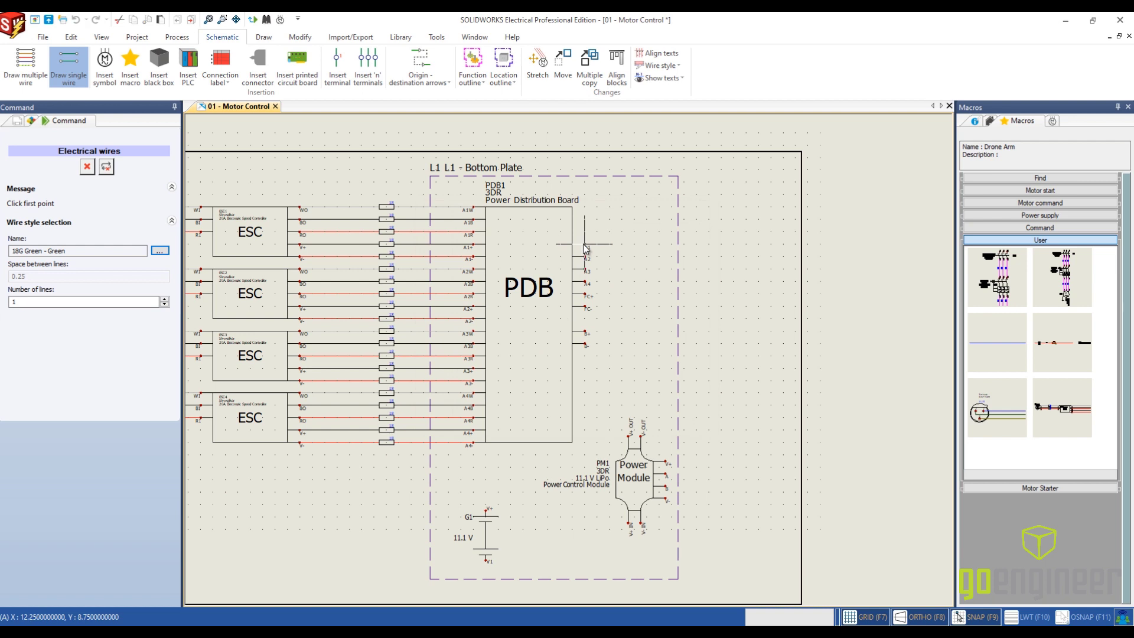
pyautogui.click(586, 246)
pyautogui.click(689, 243)
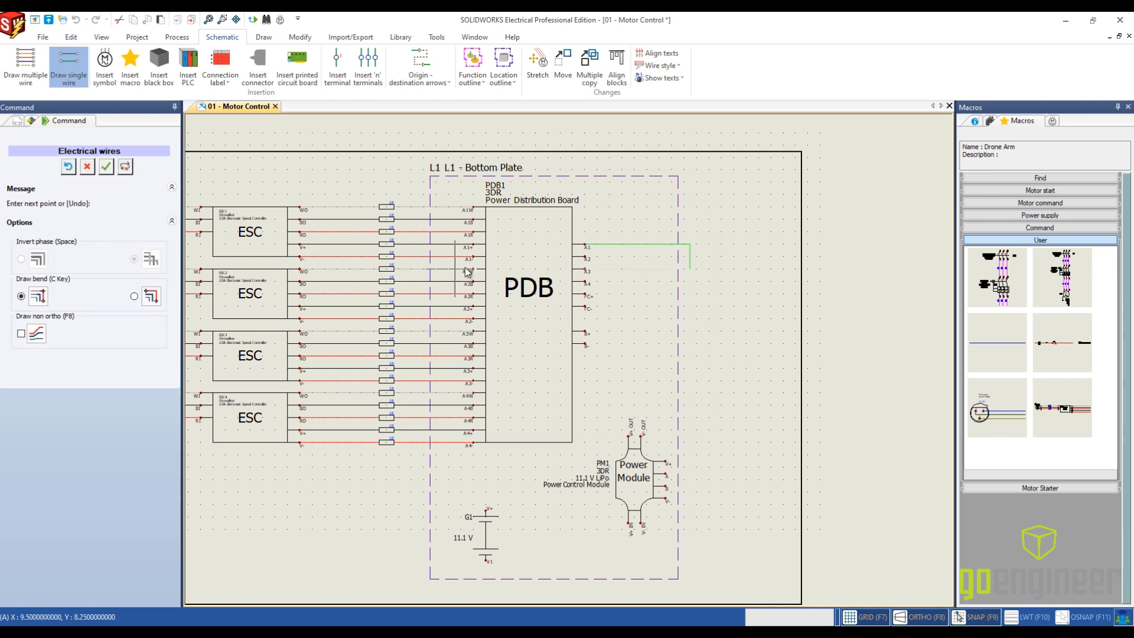
pyautogui.press('Escape')
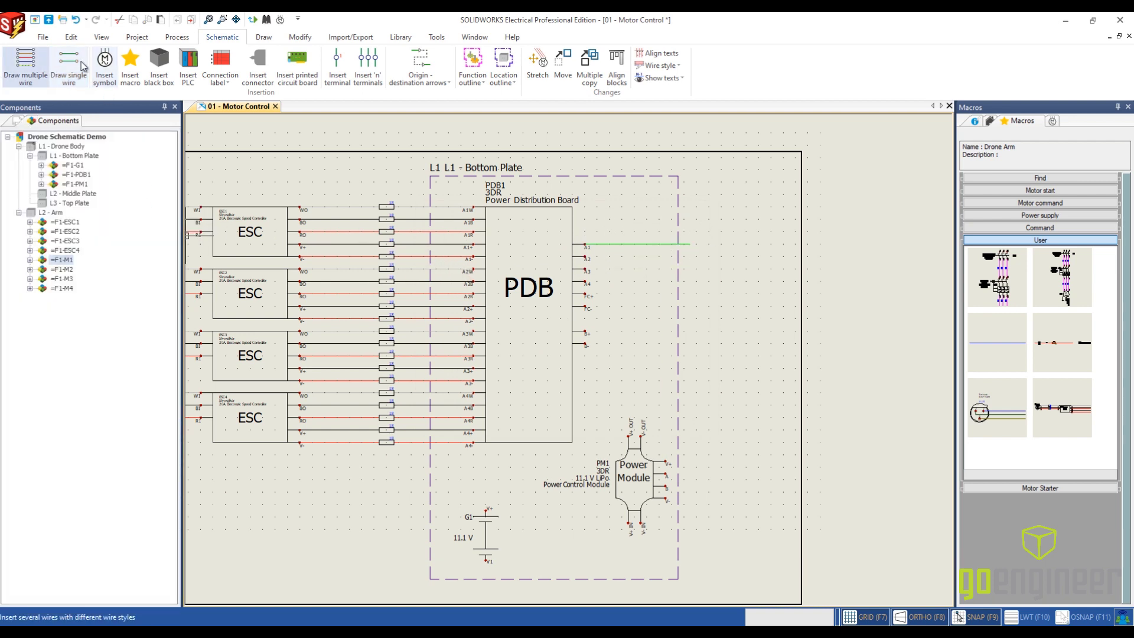
# - Draw a single 18G Orange wire from the PDB's A2 terminal, ending level with the green wire's end
pyautogui.click(82, 66)
pyautogui.click(165, 249)
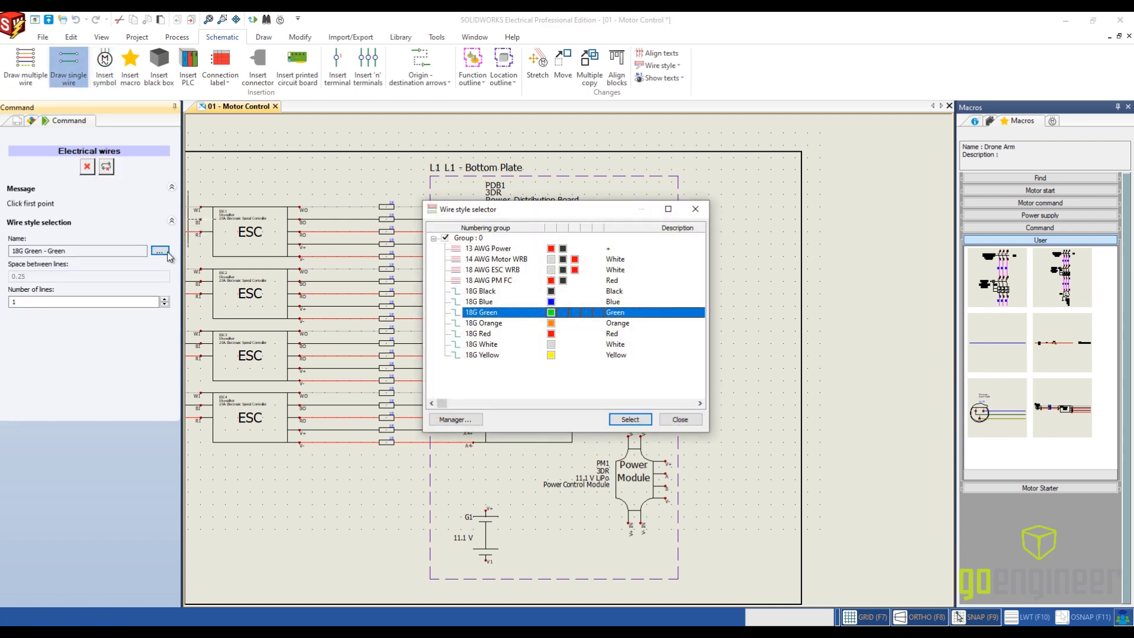
pyautogui.click(533, 330)
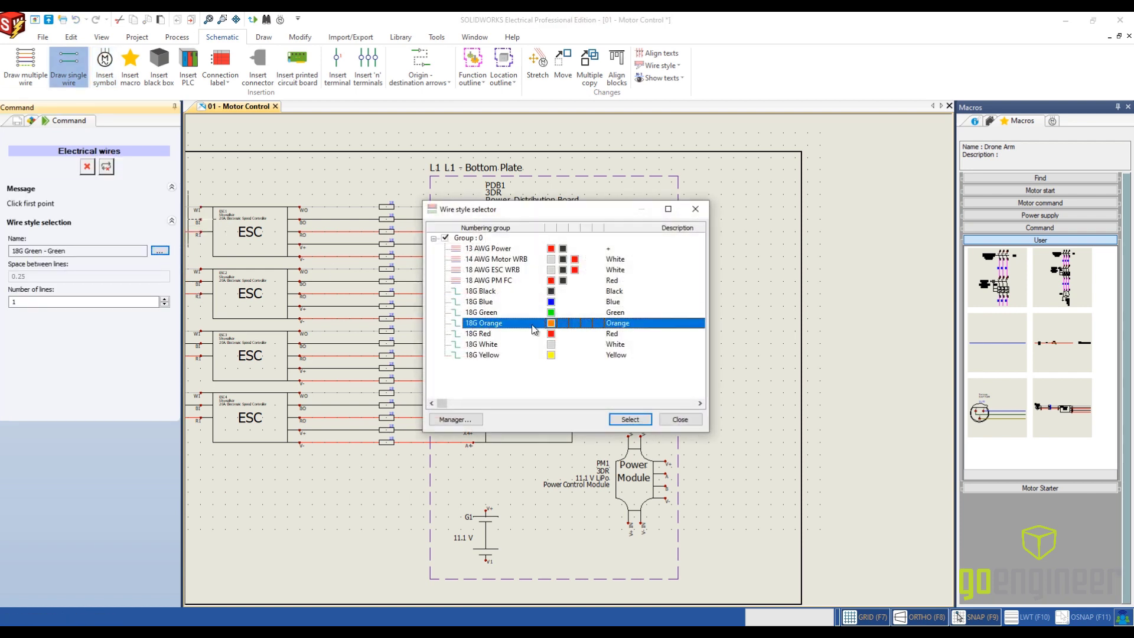
pyautogui.click(630, 419)
pyautogui.click(586, 259)
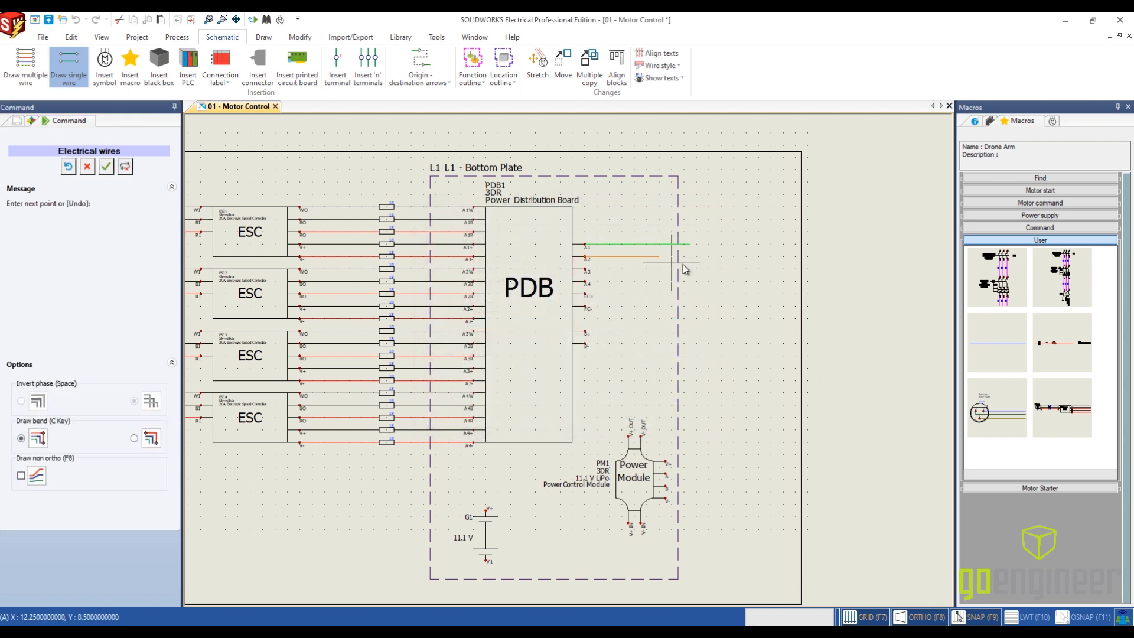
pyautogui.click(690, 258)
pyautogui.press('Escape')
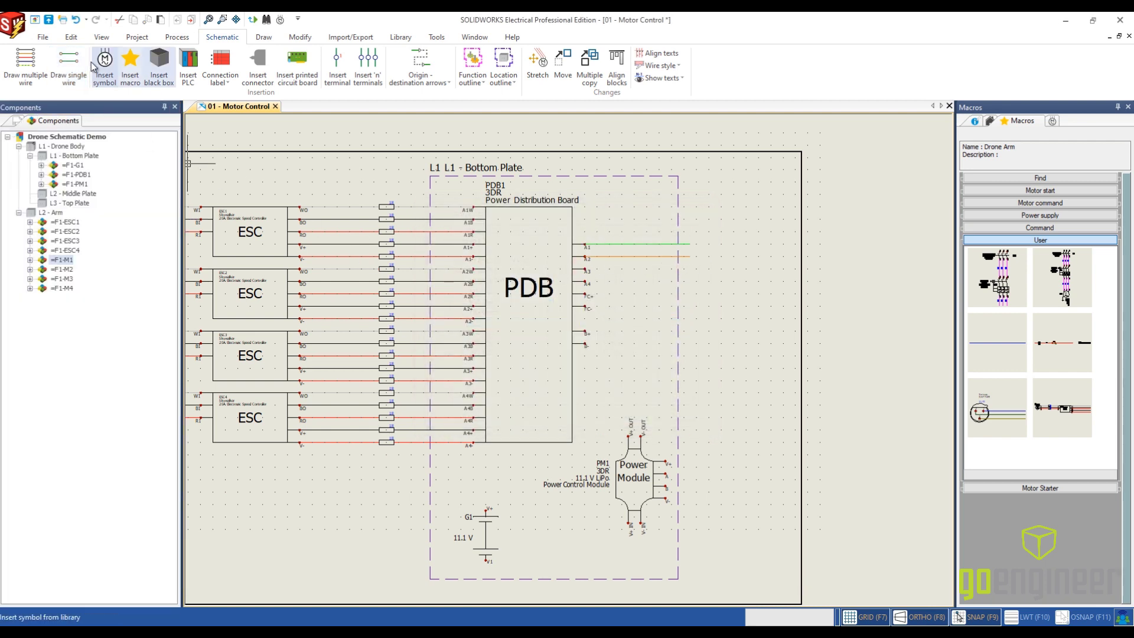
# - Draw a single 18G White wire from the PDB's A3 terminal, ending in line with the orange wire's end
pyautogui.click(69, 64)
pyautogui.click(160, 250)
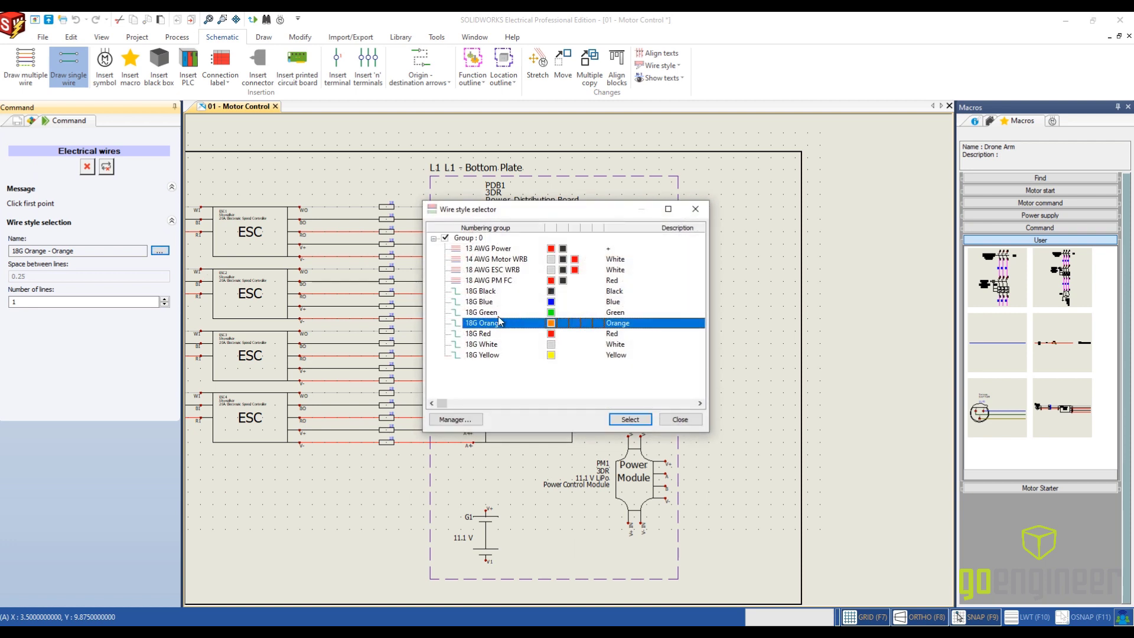
pyautogui.click(498, 344)
pyautogui.click(630, 419)
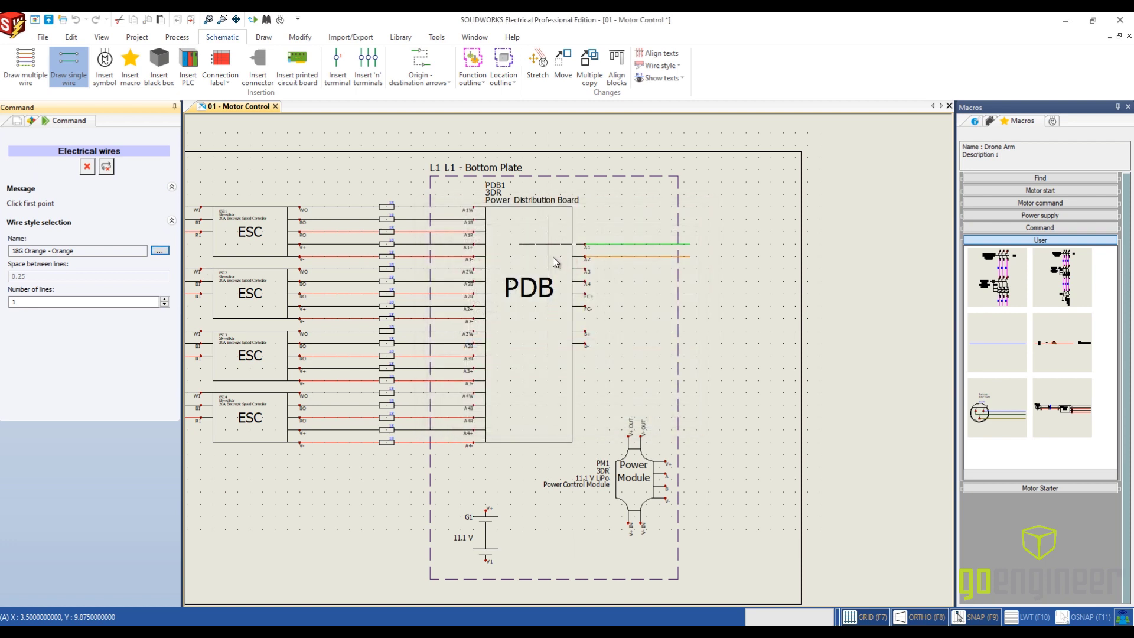
pyautogui.click(586, 271)
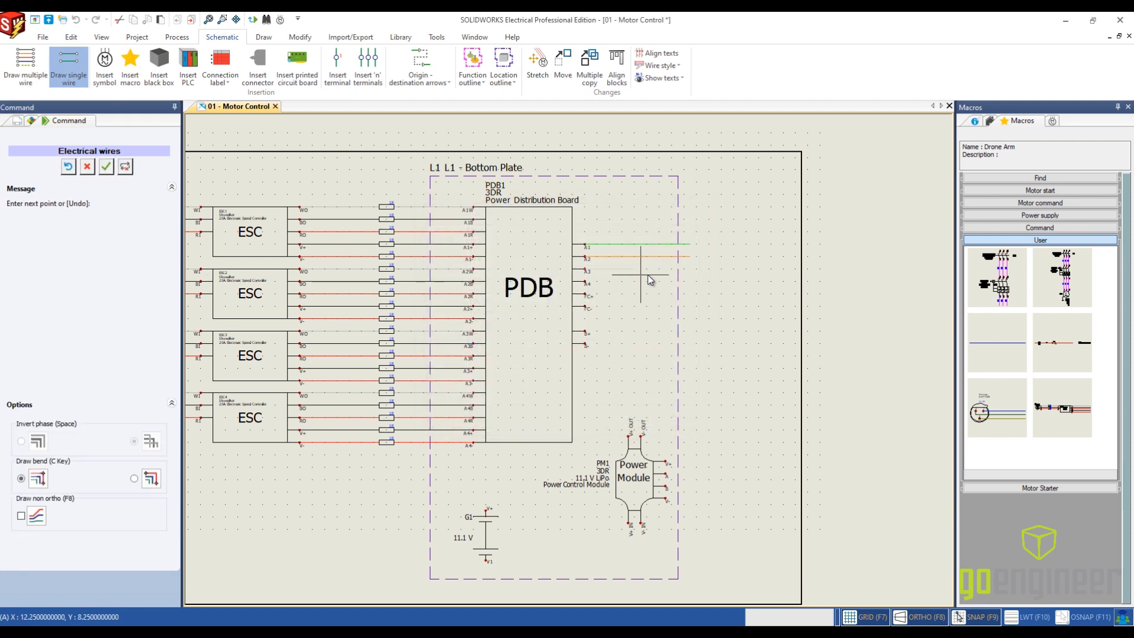
pyautogui.click(690, 269)
pyautogui.press('Escape')
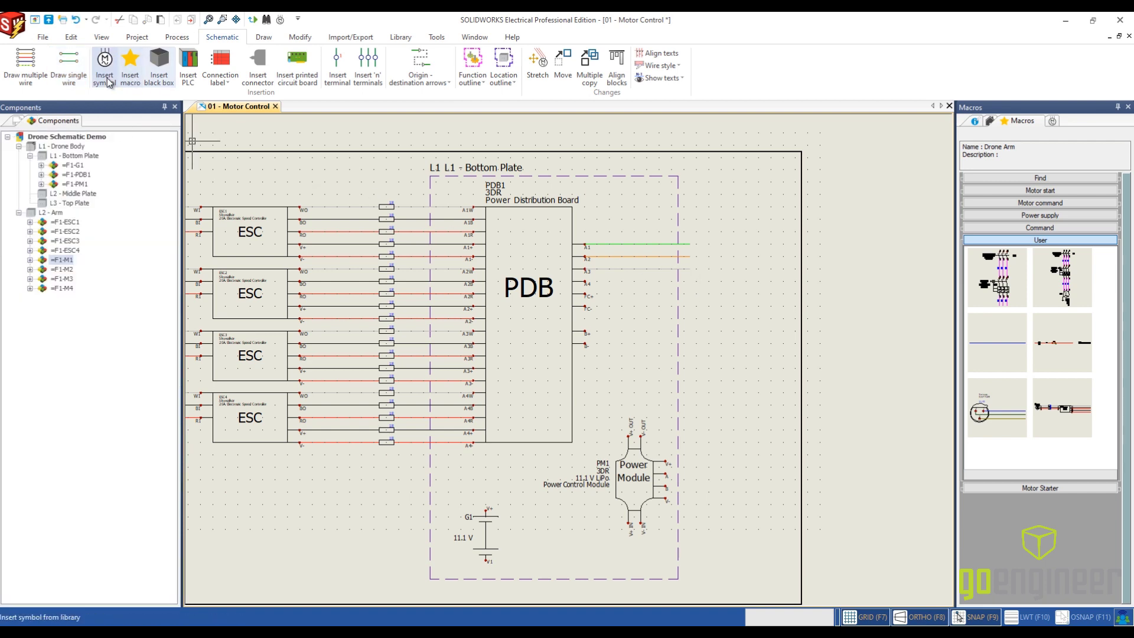
# - Draw a single 18G Yellow wire from the PDB's A4 terminal, ending in line with the white wire's end
pyautogui.click(83, 63)
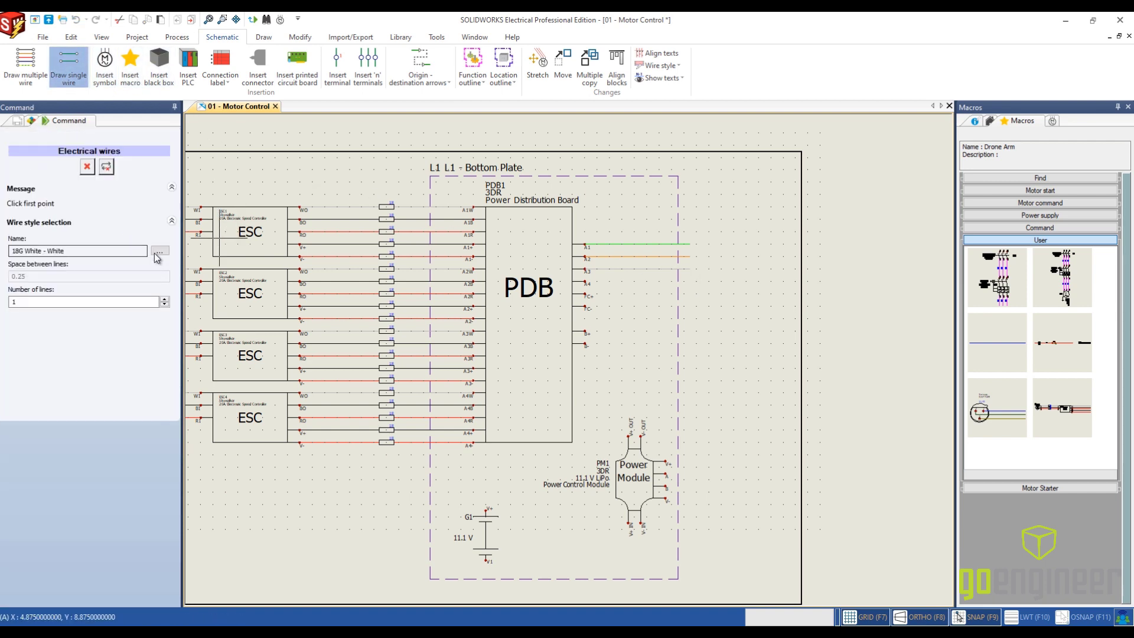
pyautogui.click(159, 251)
pyautogui.click(501, 355)
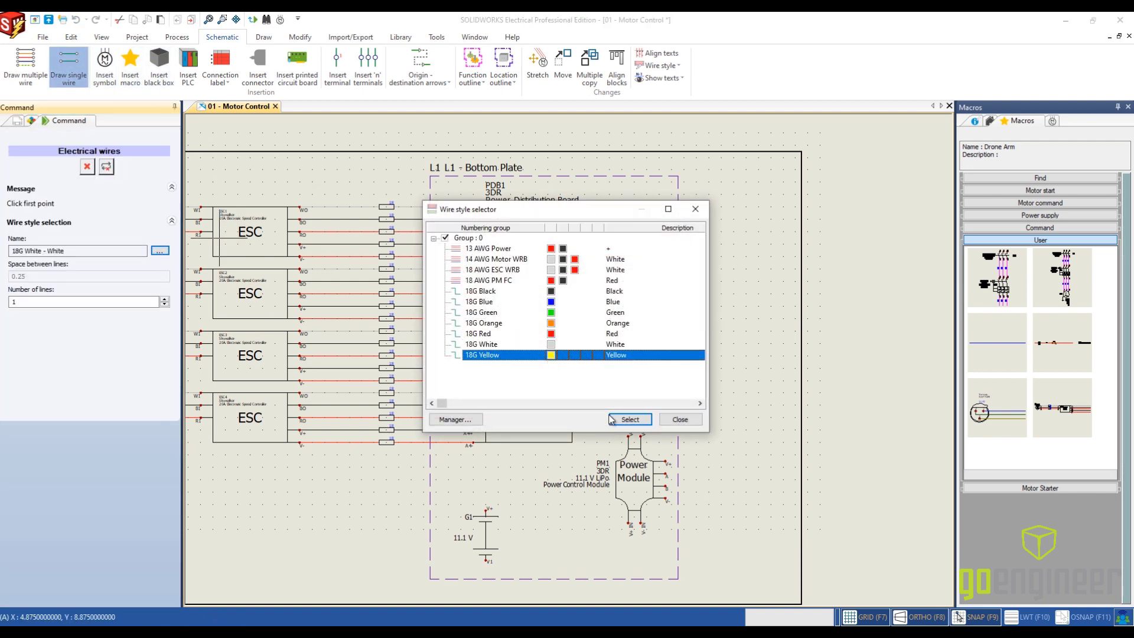
pyautogui.doubleClick(596, 353)
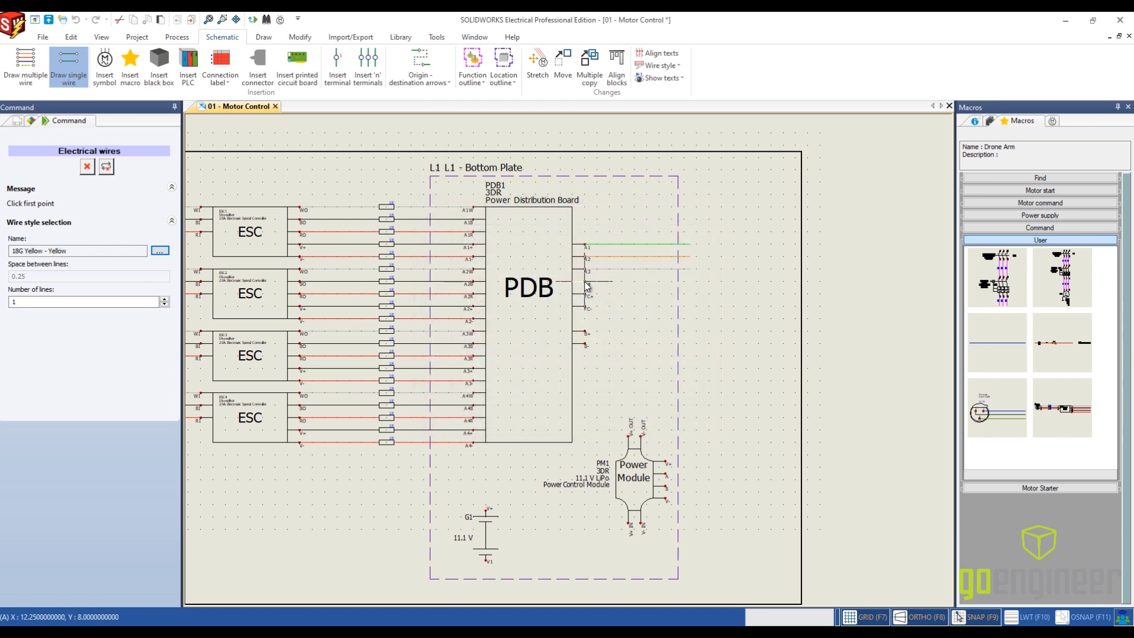
pyautogui.click(586, 285)
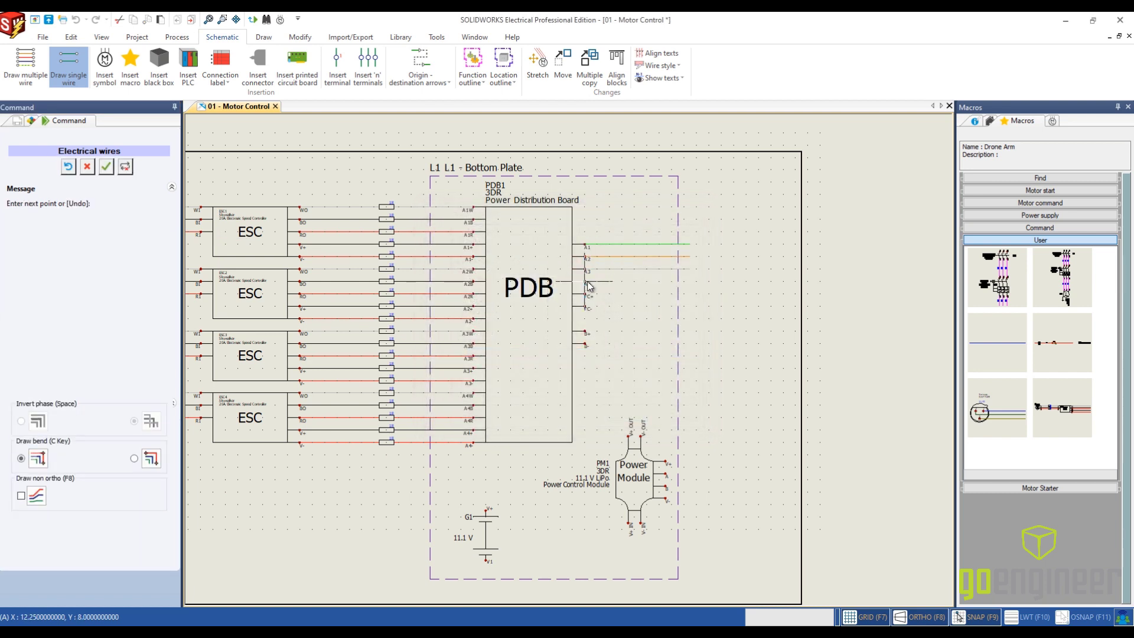
pyautogui.click(690, 283)
pyautogui.press('Escape')
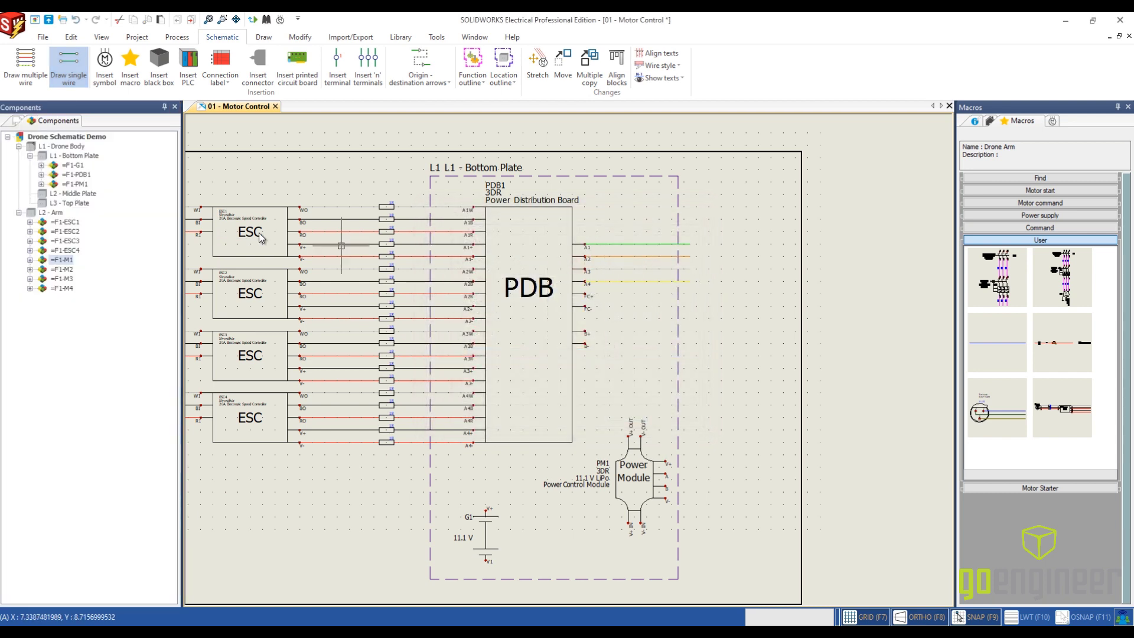
# - Draw the 18 AWG PM FC wire pair from the PDB's FC+ and FC- terminals, black on FC+ and red on FC-, ending in line with the yellow wire
pyautogui.click(63, 59)
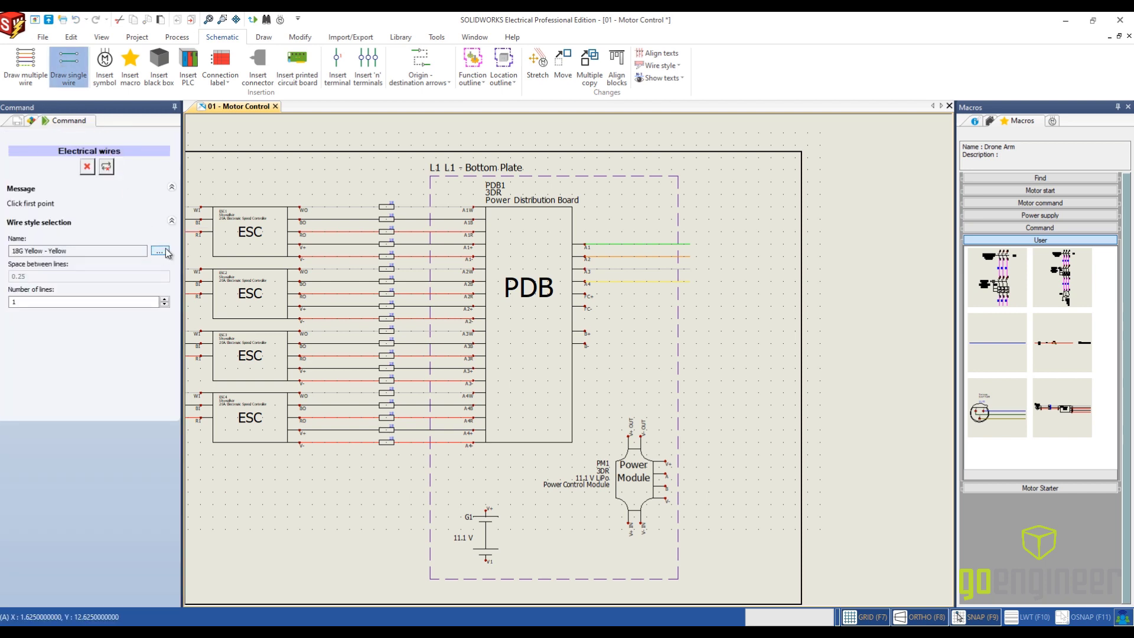
pyautogui.click(159, 251)
pyautogui.click(468, 282)
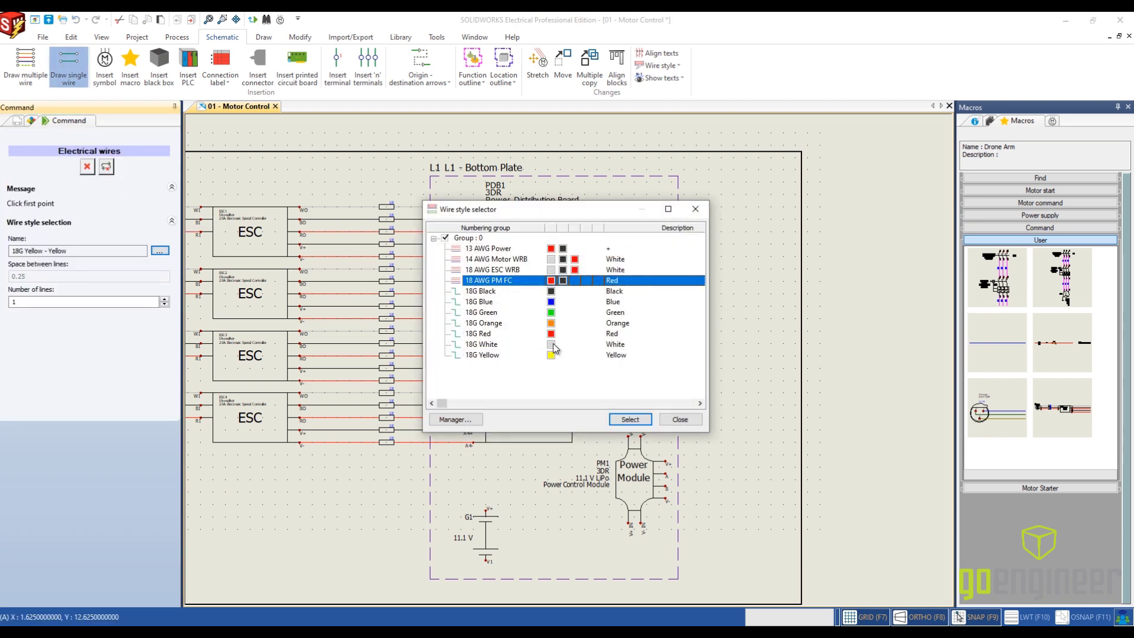
pyautogui.click(630, 420)
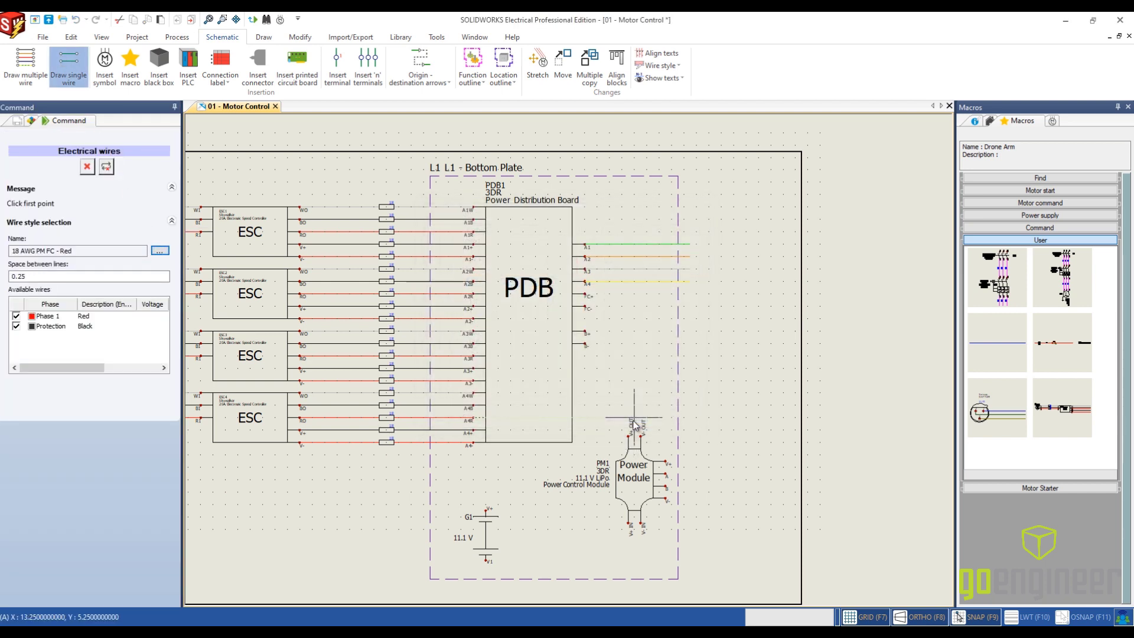
pyautogui.click(584, 295)
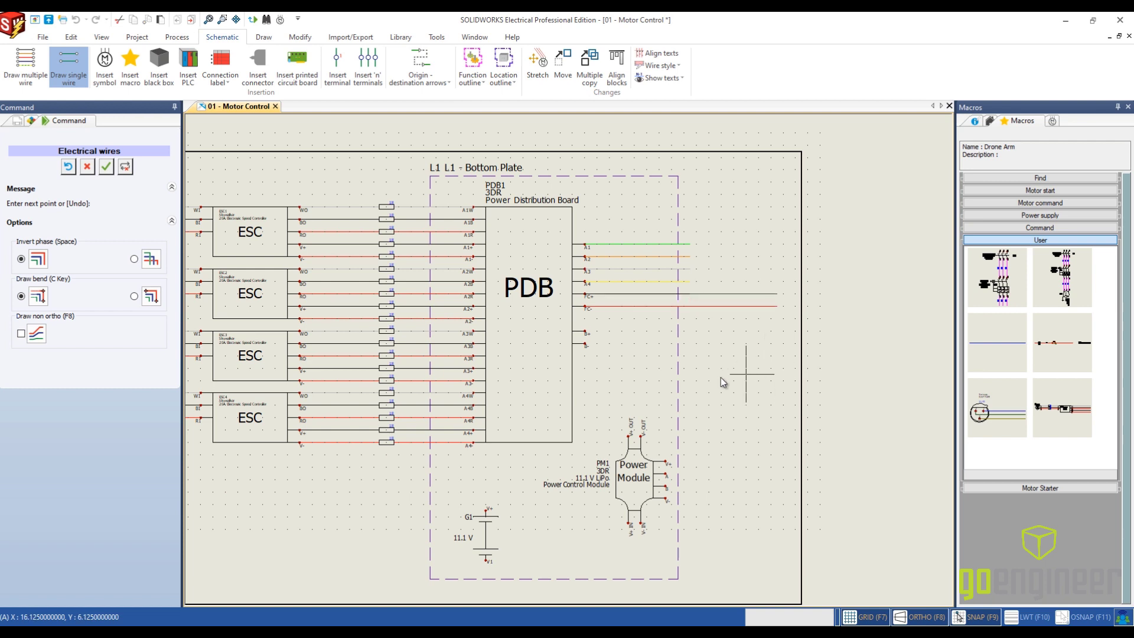
pyautogui.press('Escape')
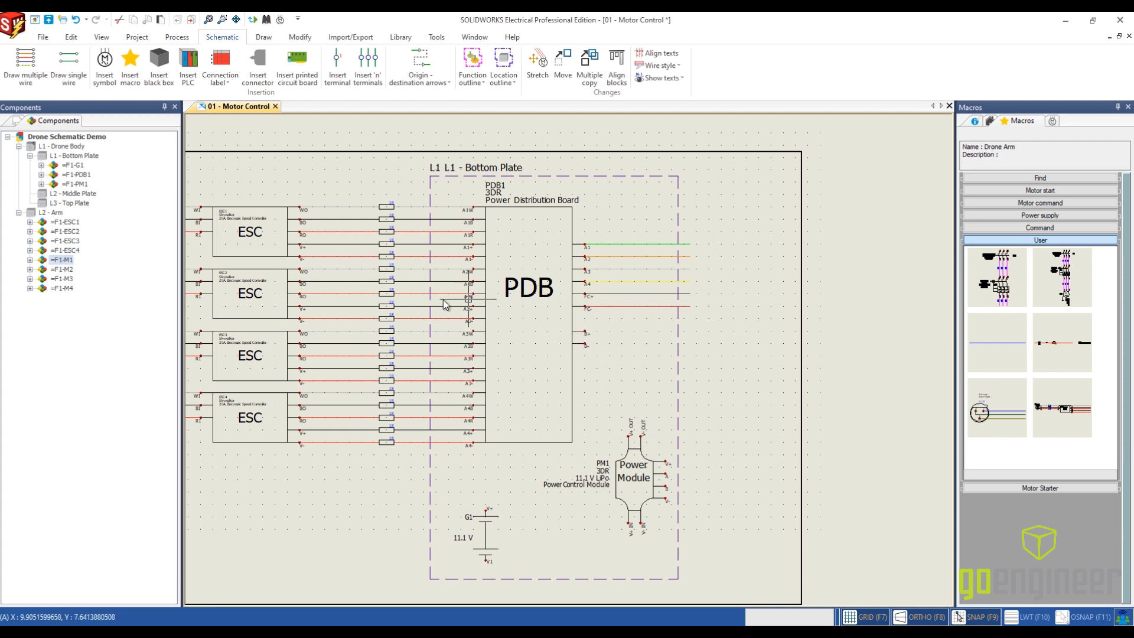
# - Draw the 13 AWG Power wire pair from the PDB's B+ and B- terminals to the power module's V+ OUT and V- OUT
pyautogui.click(32, 77)
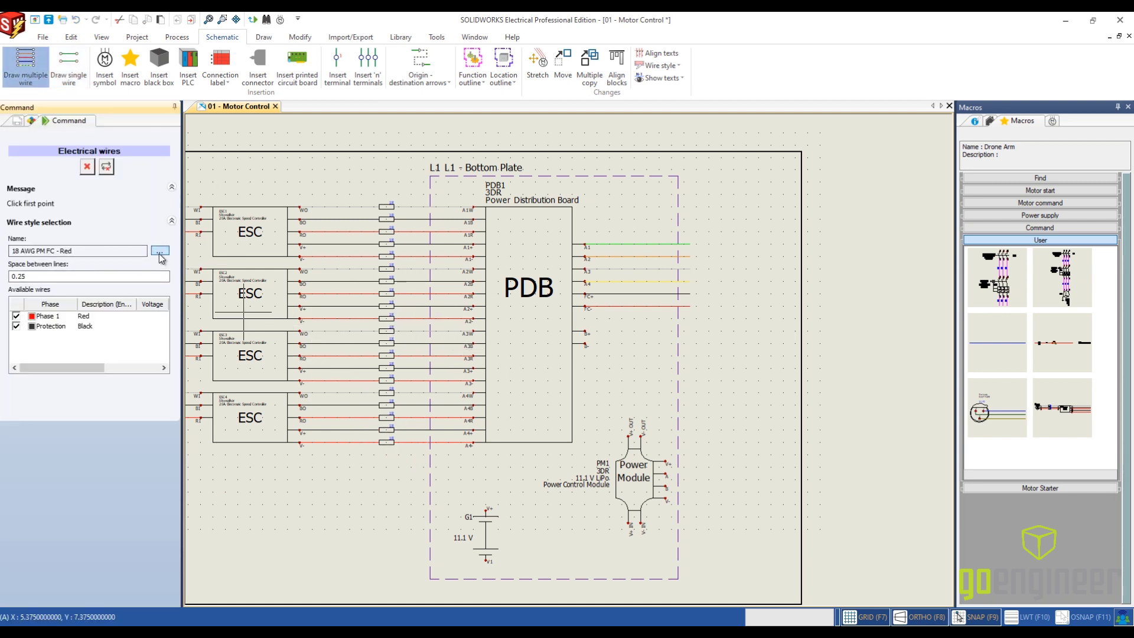
pyautogui.click(160, 251)
pyautogui.click(469, 248)
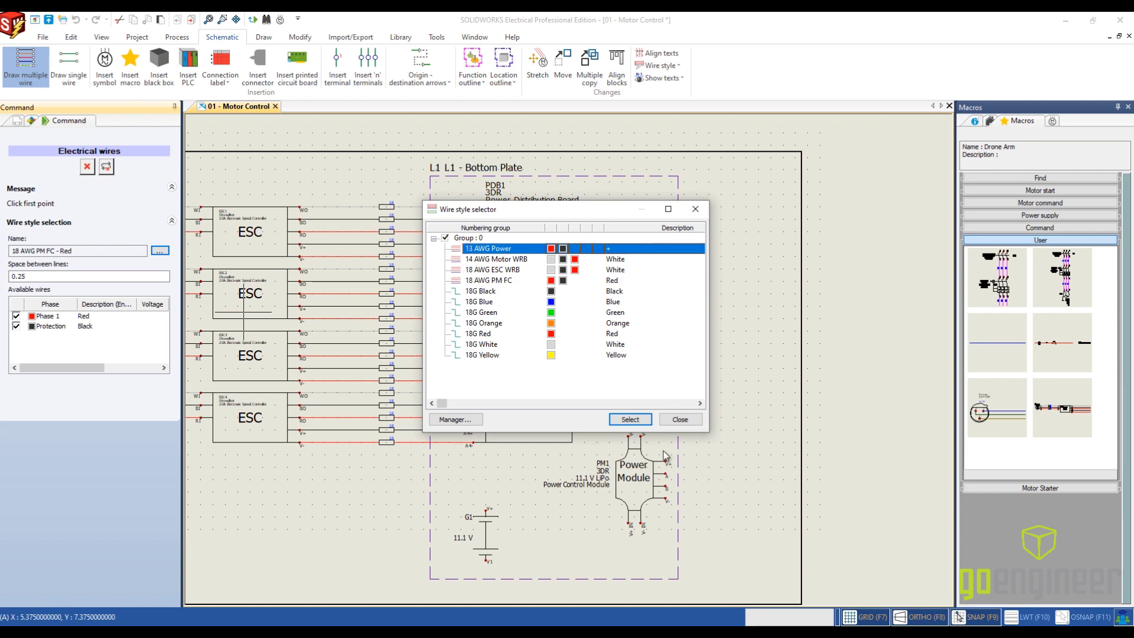
pyautogui.click(626, 419)
pyautogui.scroll(1, 637, 372)
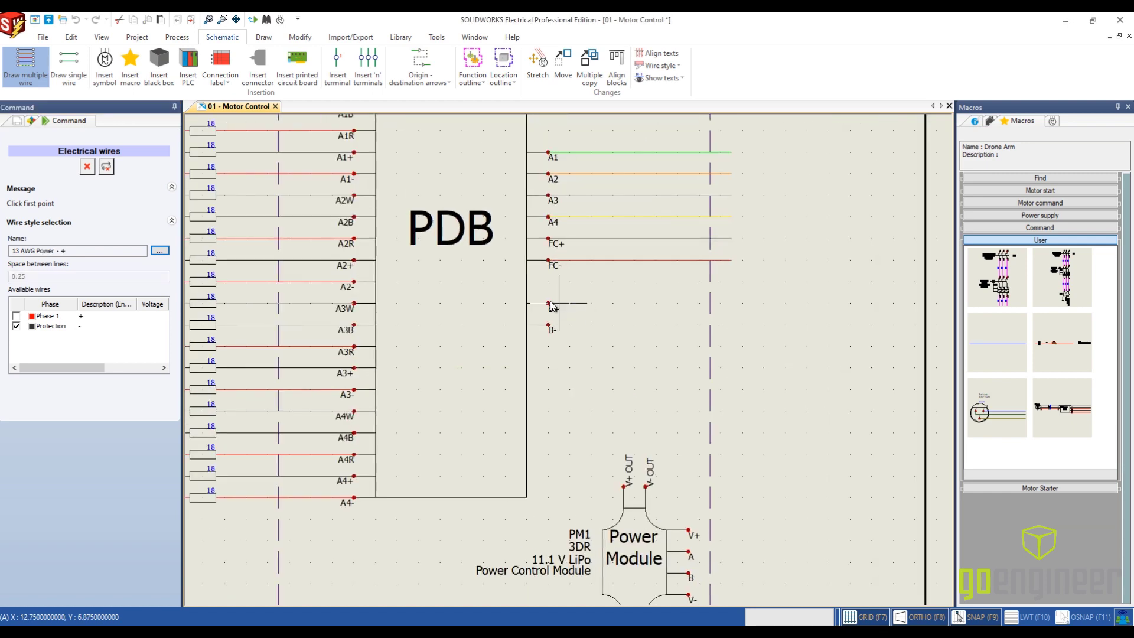
pyautogui.click(549, 305)
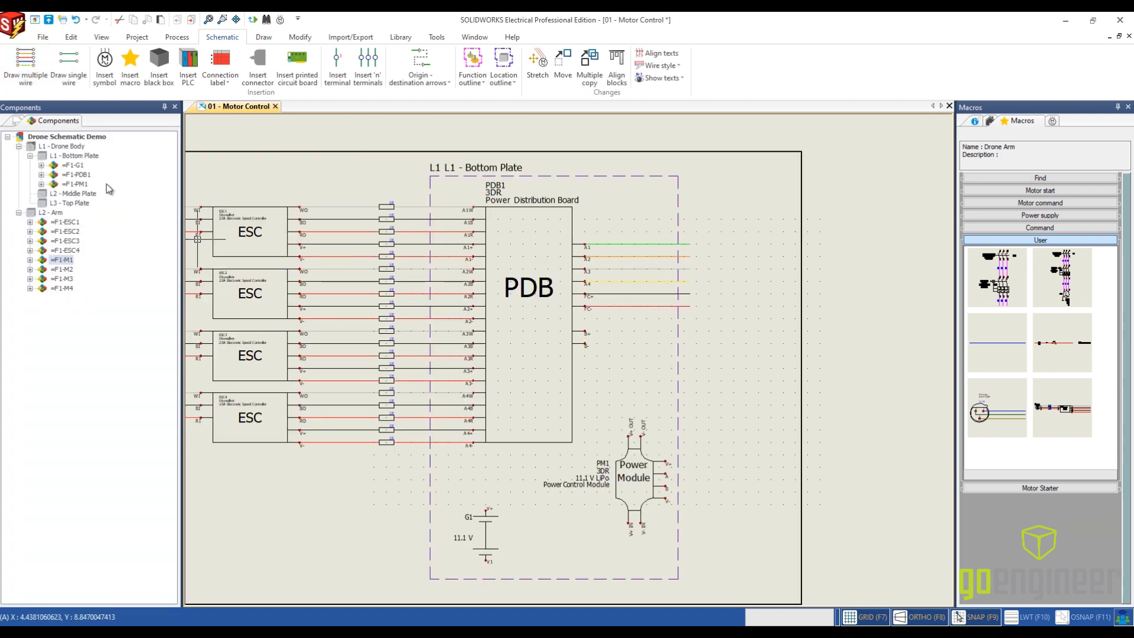
pyautogui.click(26, 66)
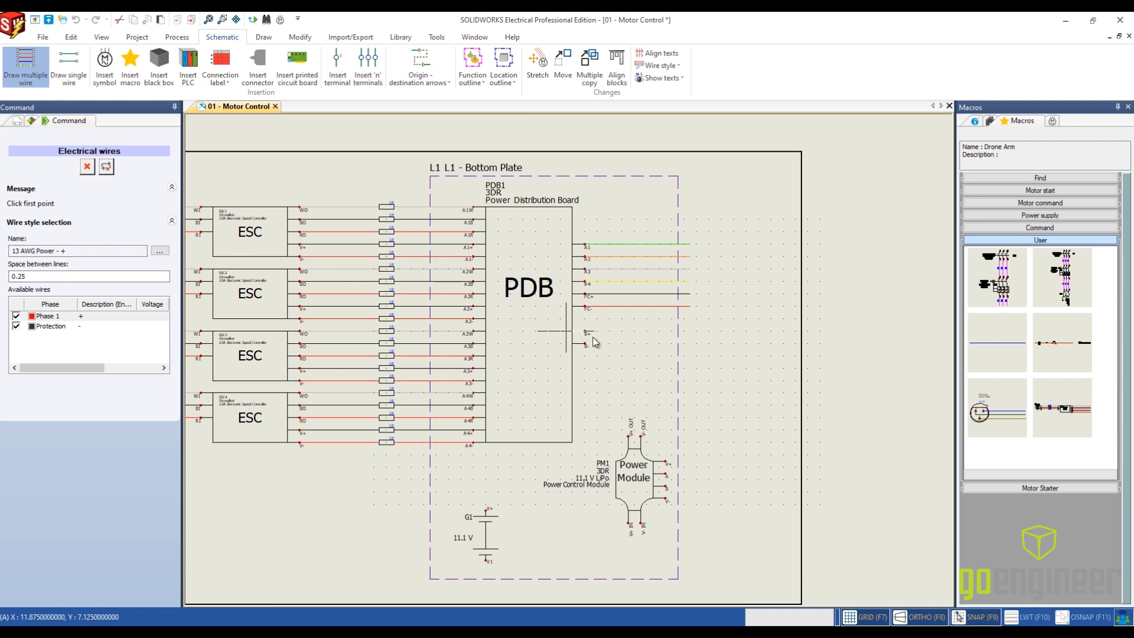
pyautogui.scroll(1, 625, 349)
pyautogui.click(572, 327)
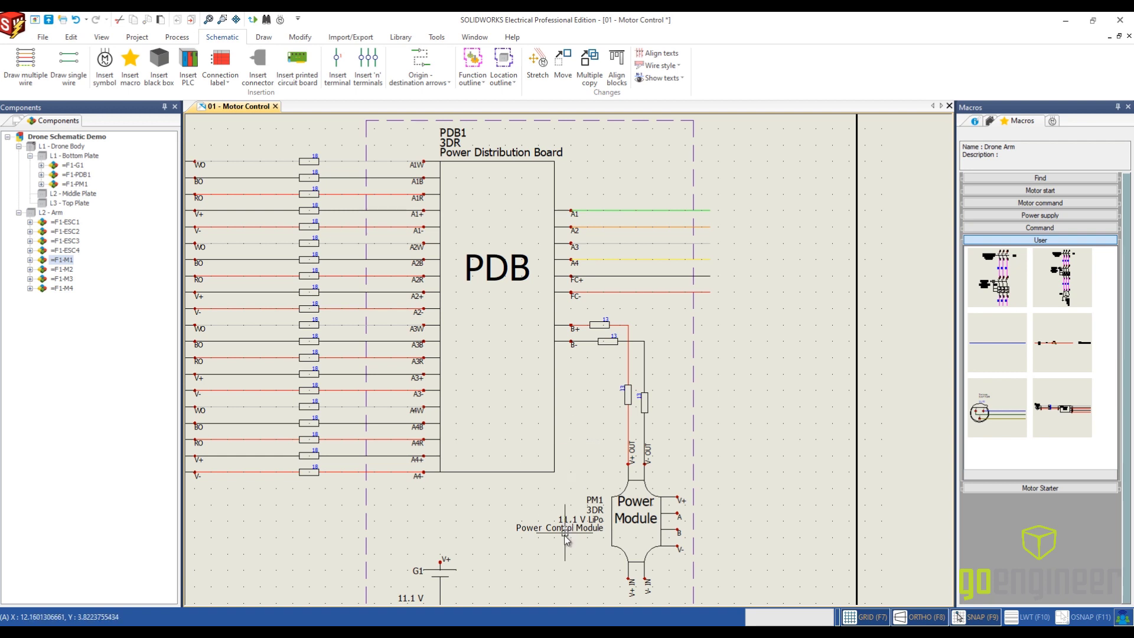
# - Draw only the positive 13 AWG Power wire from battery G1's V+ terminal to the power module's V+ IN
pyautogui.moveTo(551, 549); pyautogui.dragTo(536, 387, button='middle')
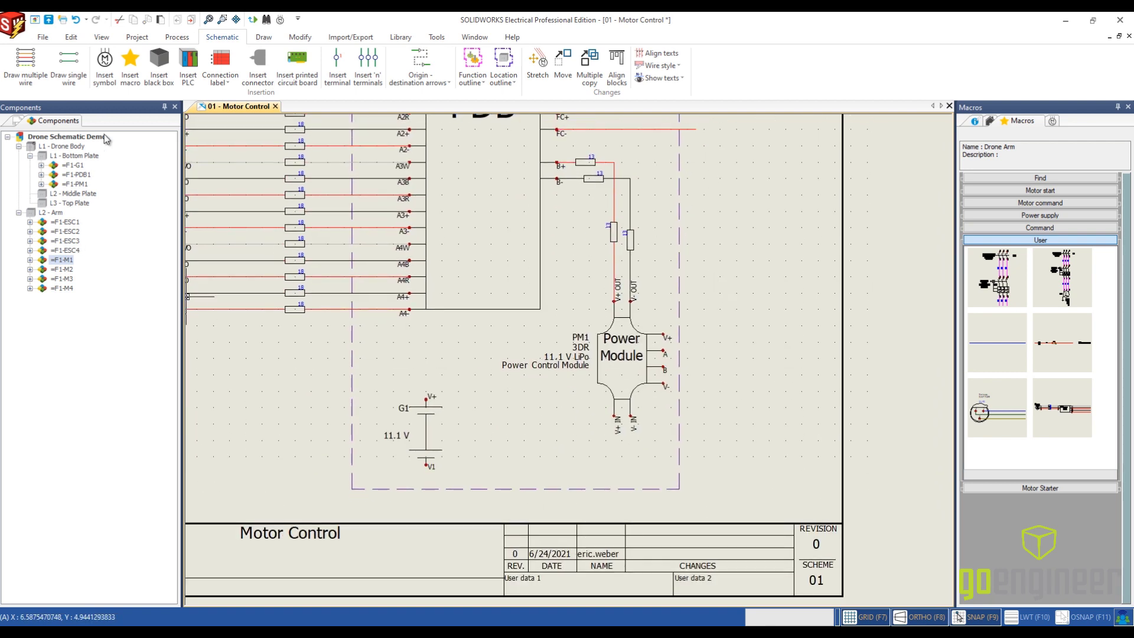
pyautogui.click(26, 65)
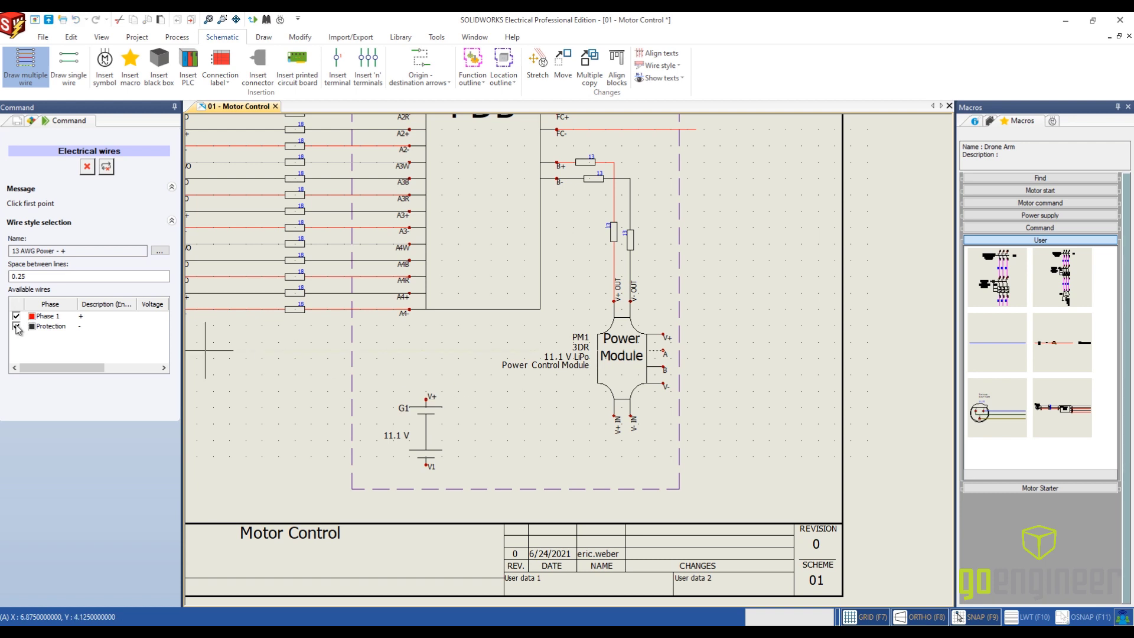
pyautogui.click(16, 326)
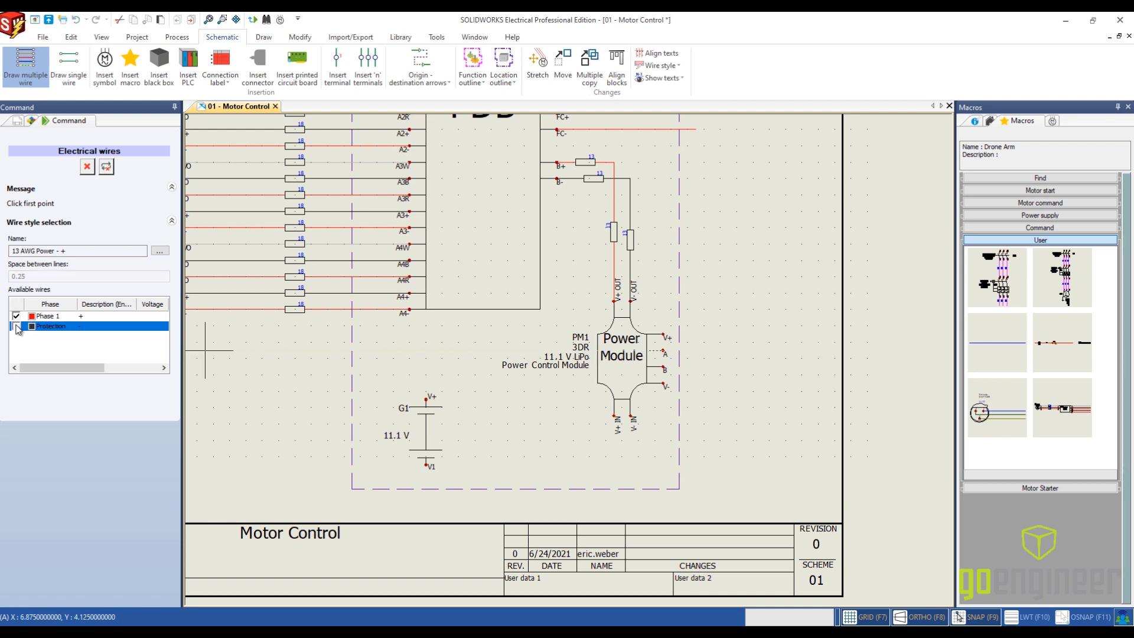
pyautogui.click(427, 399)
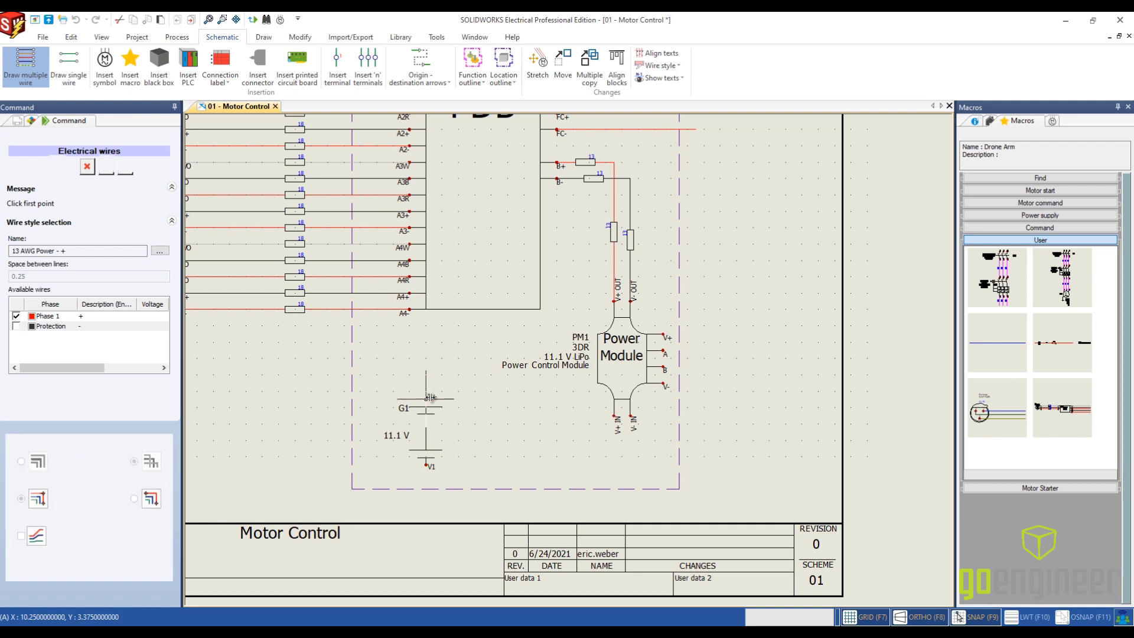
pyautogui.click(525, 406)
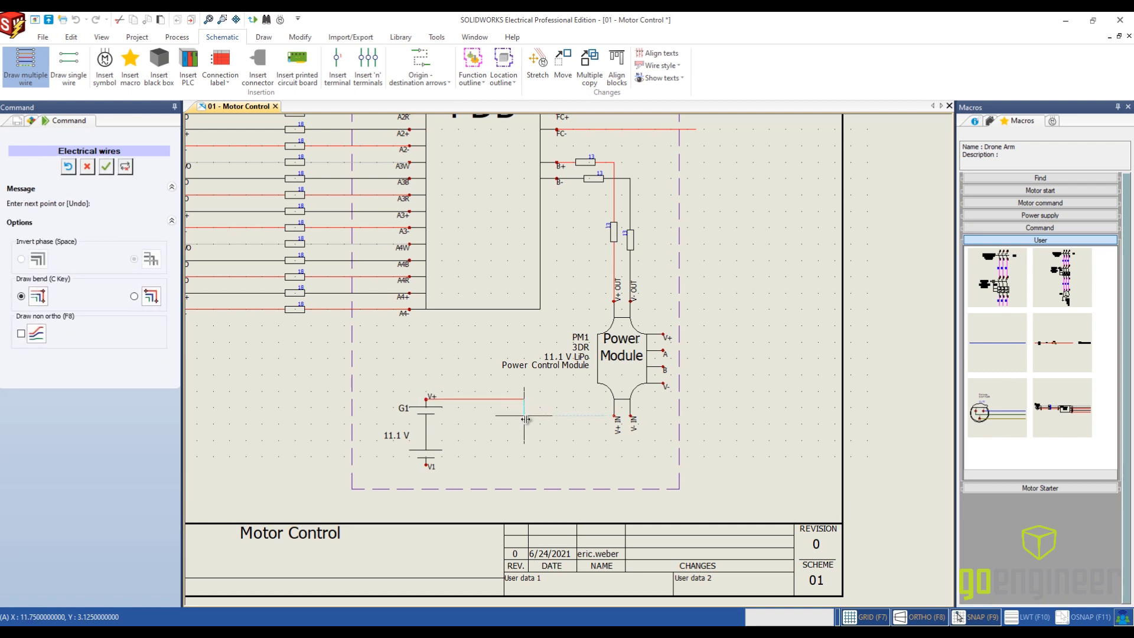
pyautogui.click(615, 413)
pyautogui.press('Escape')
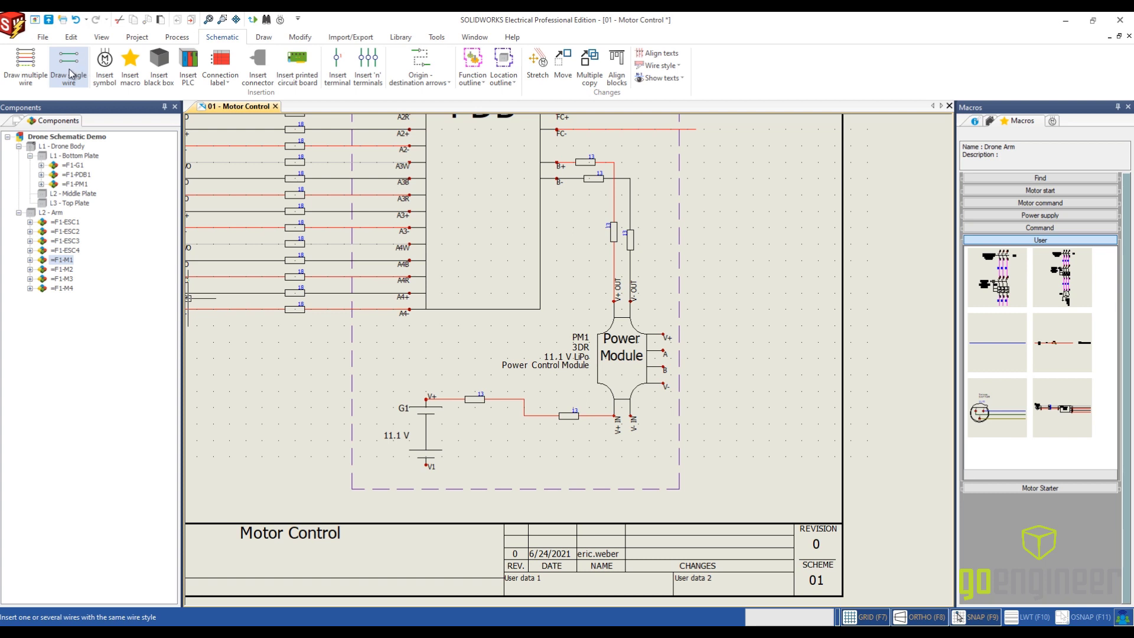
# - Draw only the negative 13 AWG Power wire from the power module's V- IN down and across to battery G1's V1 terminal
pyautogui.click(18, 74)
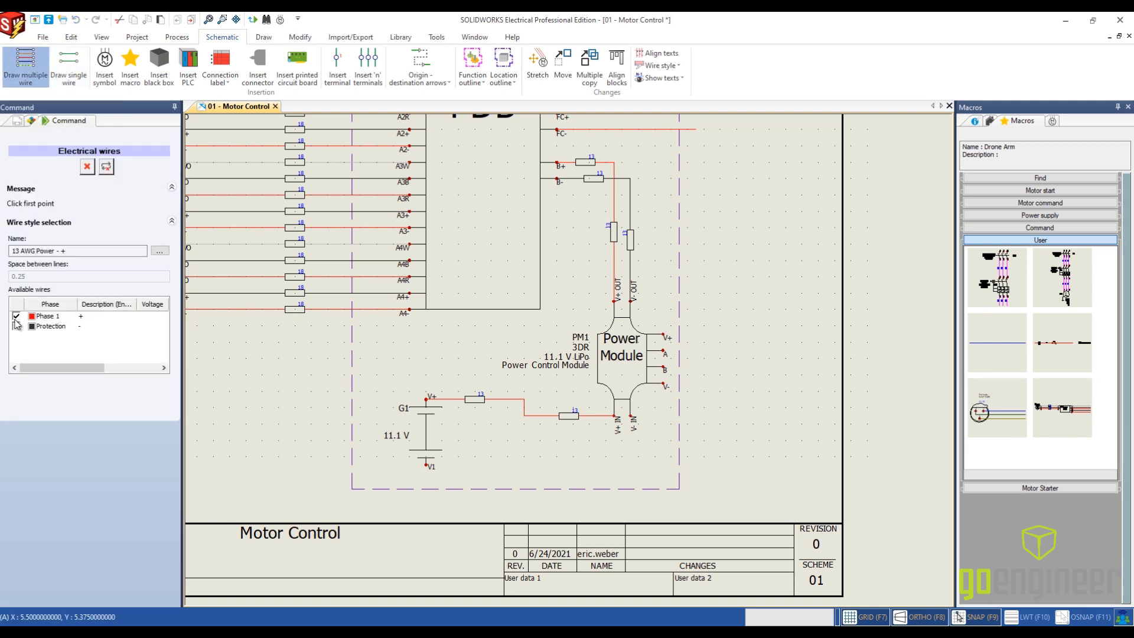
pyautogui.click(16, 326)
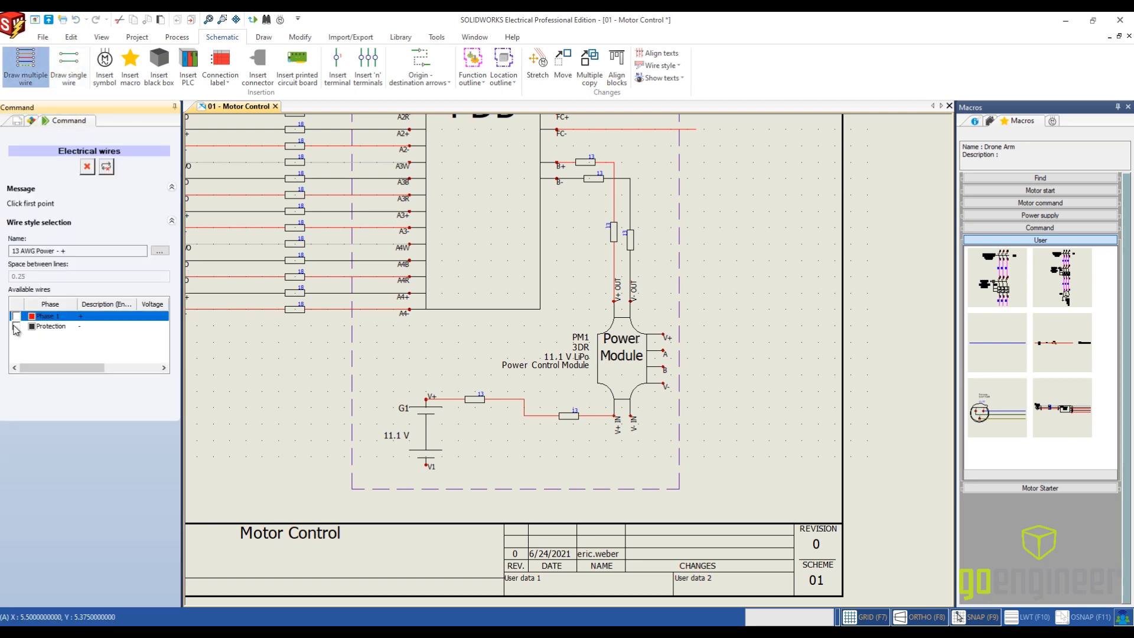
pyautogui.click(630, 419)
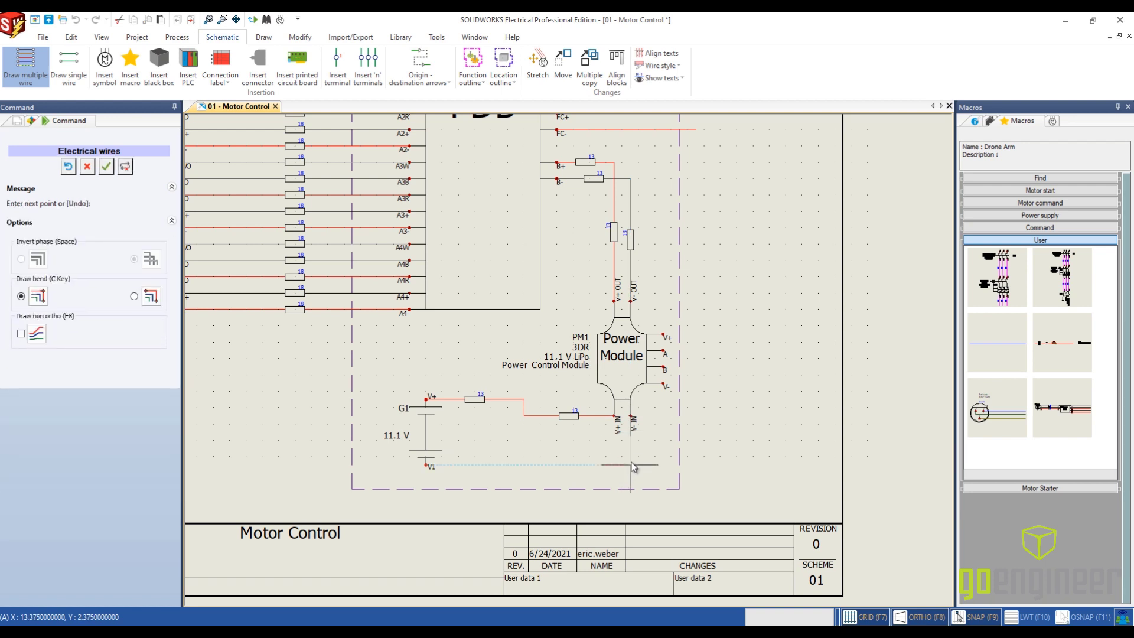
pyautogui.click(427, 465)
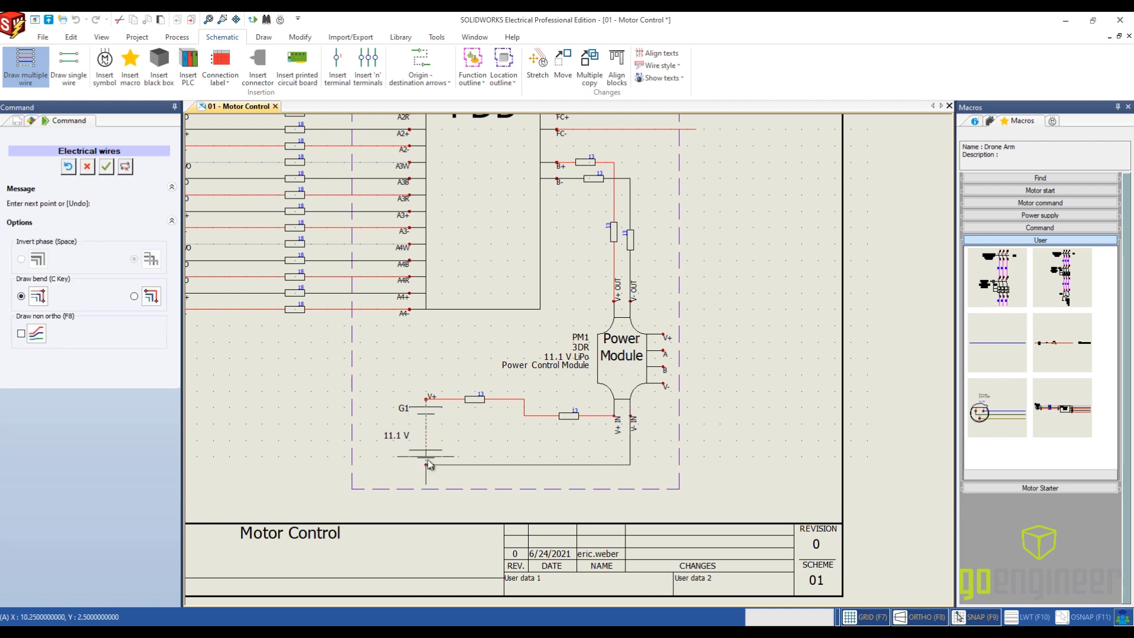
pyautogui.press('Escape')
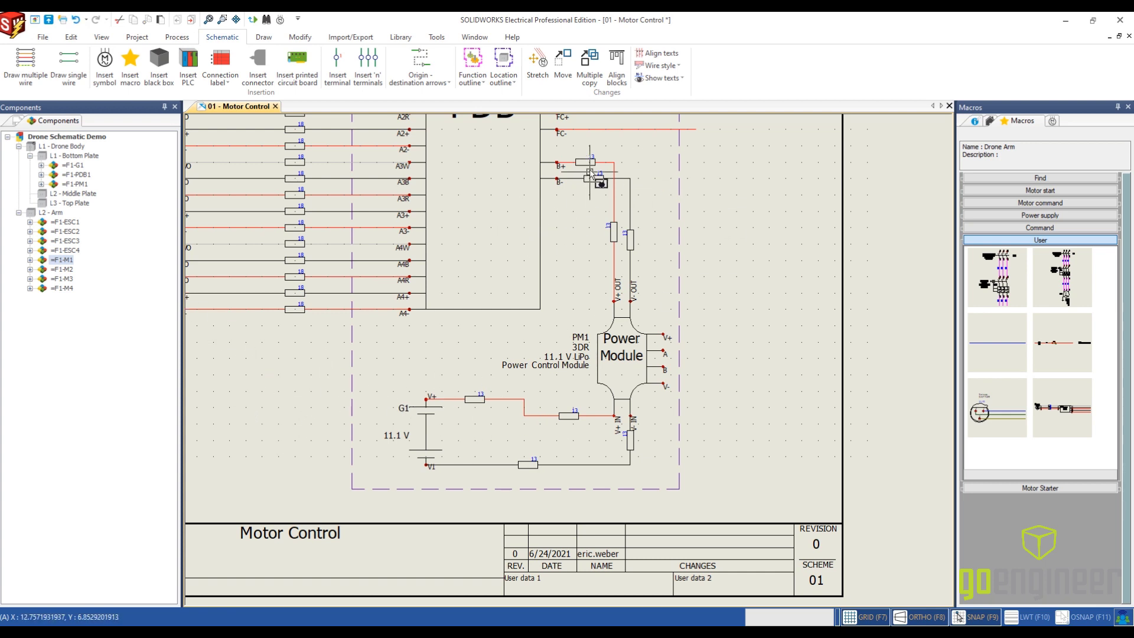
# - Hide the redundant wire labels on the horizontal B+ and B- segments and on the segment leaving battery G1's V+ terminal
pyautogui.scroll(1, 588, 177)
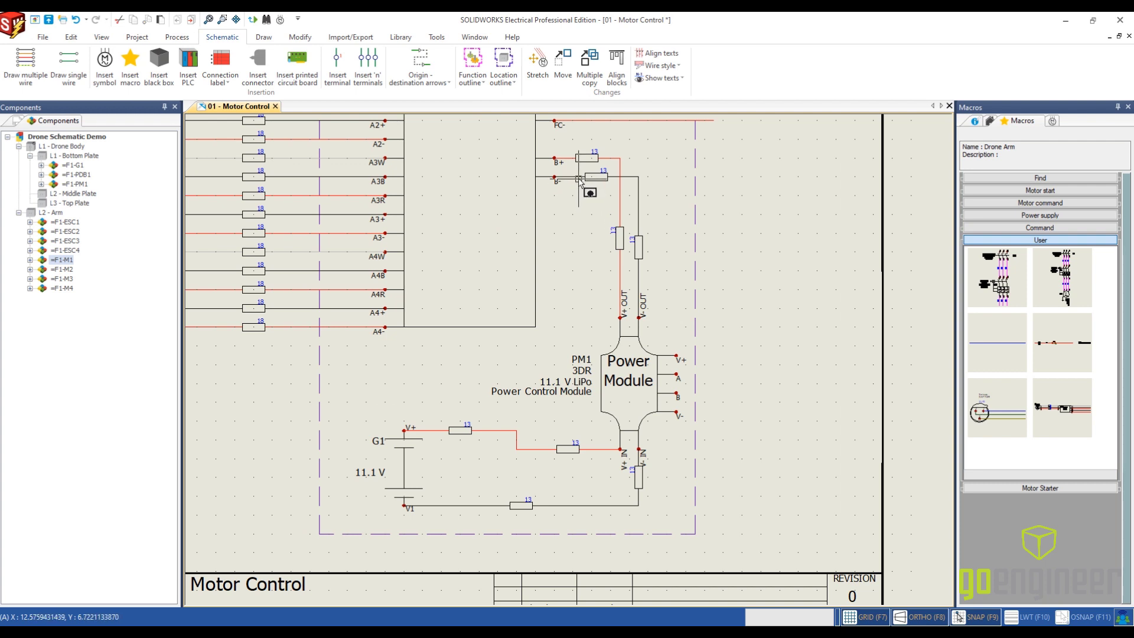
pyautogui.scroll(2, 579, 180)
pyautogui.click(579, 177)
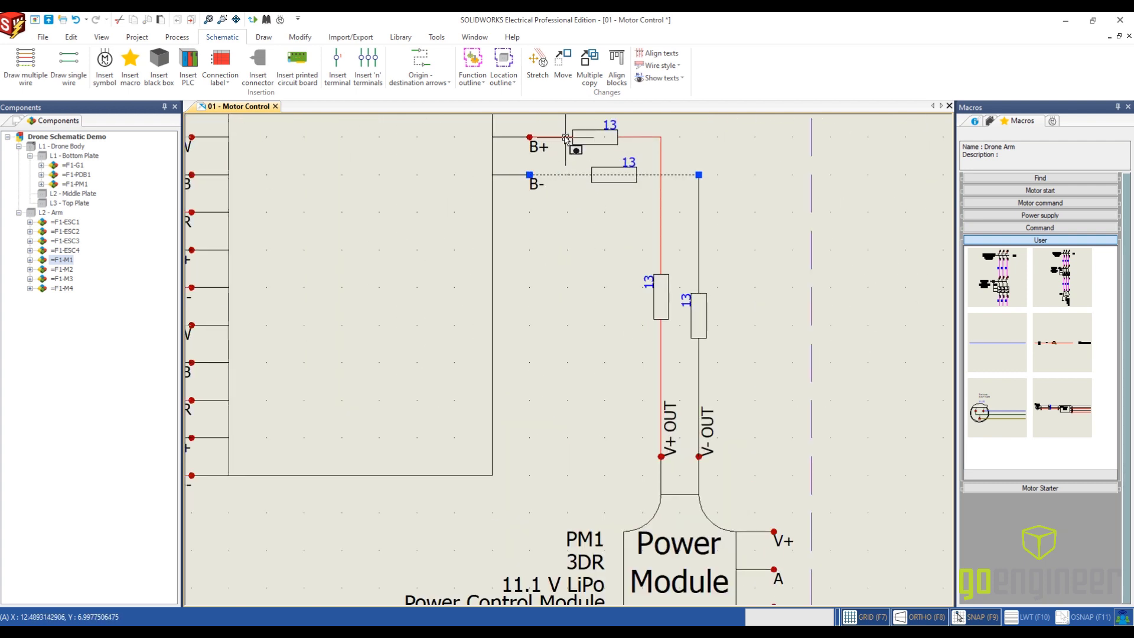
pyautogui.scroll(-4, 574, 322)
pyautogui.scroll(1, 578, 354)
pyautogui.moveTo(575, 362); pyautogui.dragTo(613, 228, button='middle')
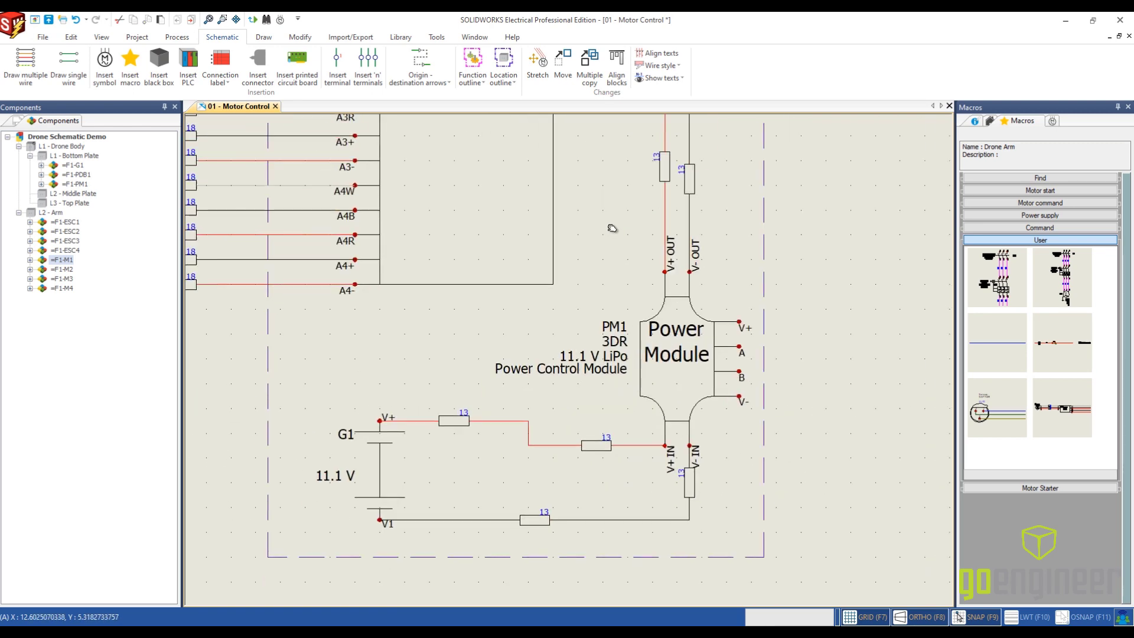
pyautogui.rightClick(504, 421)
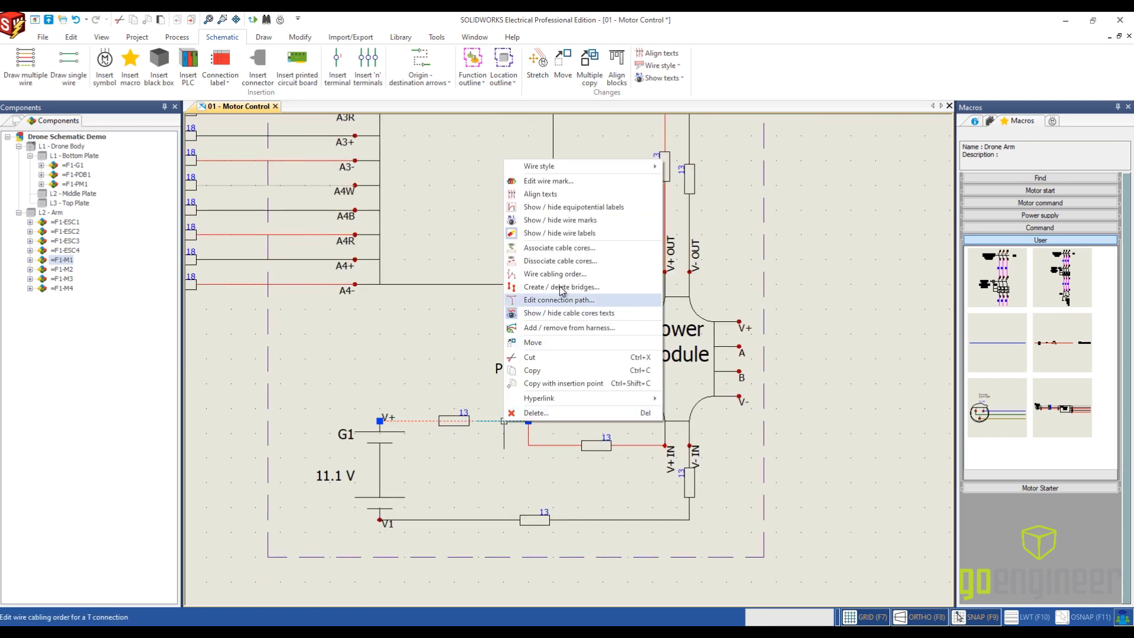
pyautogui.click(563, 234)
pyautogui.press('Escape')
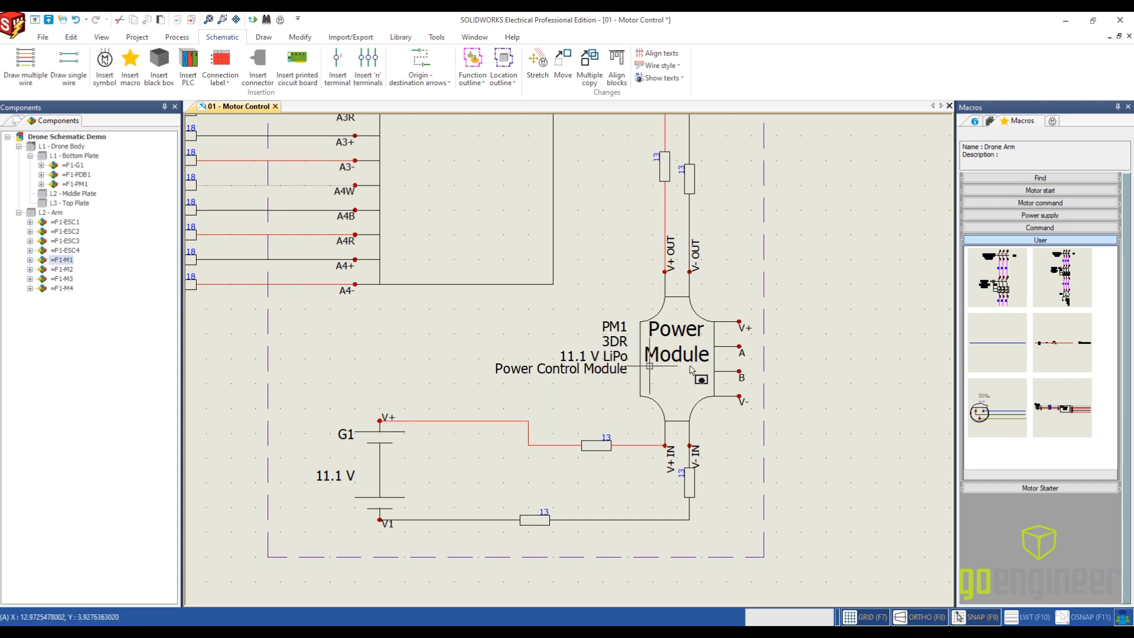
# - Draw the 18 AWG PM FC pair with 0.75 line spacing from the power module's V+ and V- terminals, ending in line with the PDB's outgoing wires
pyautogui.scroll(-2, 768, 366)
pyautogui.scroll(-2, 774, 343)
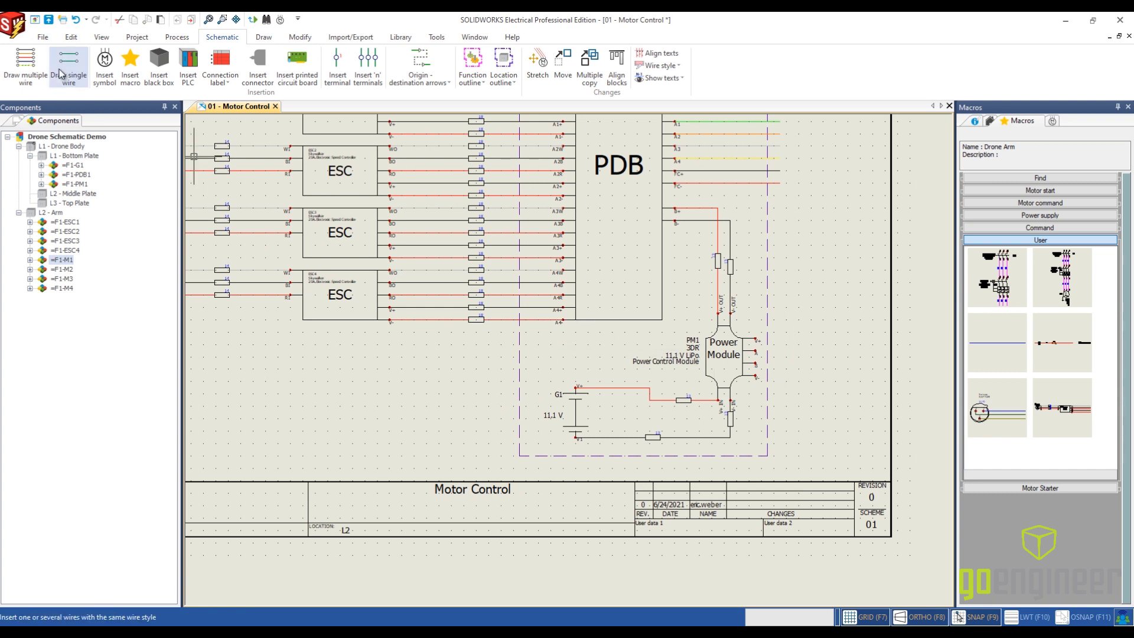
pyautogui.click(33, 63)
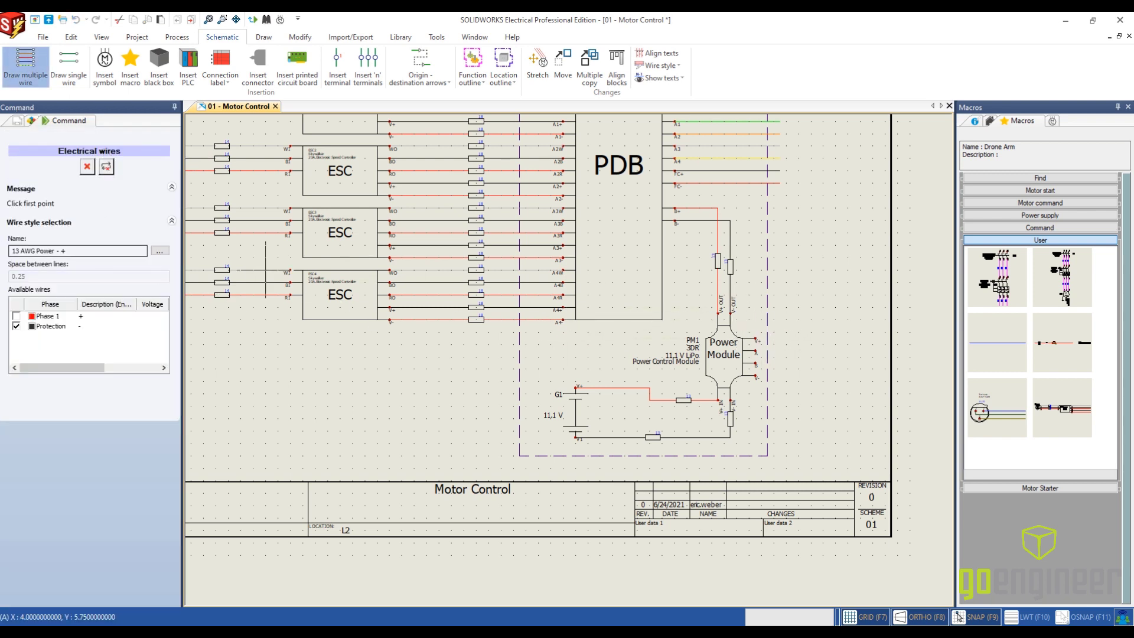
pyautogui.click(160, 251)
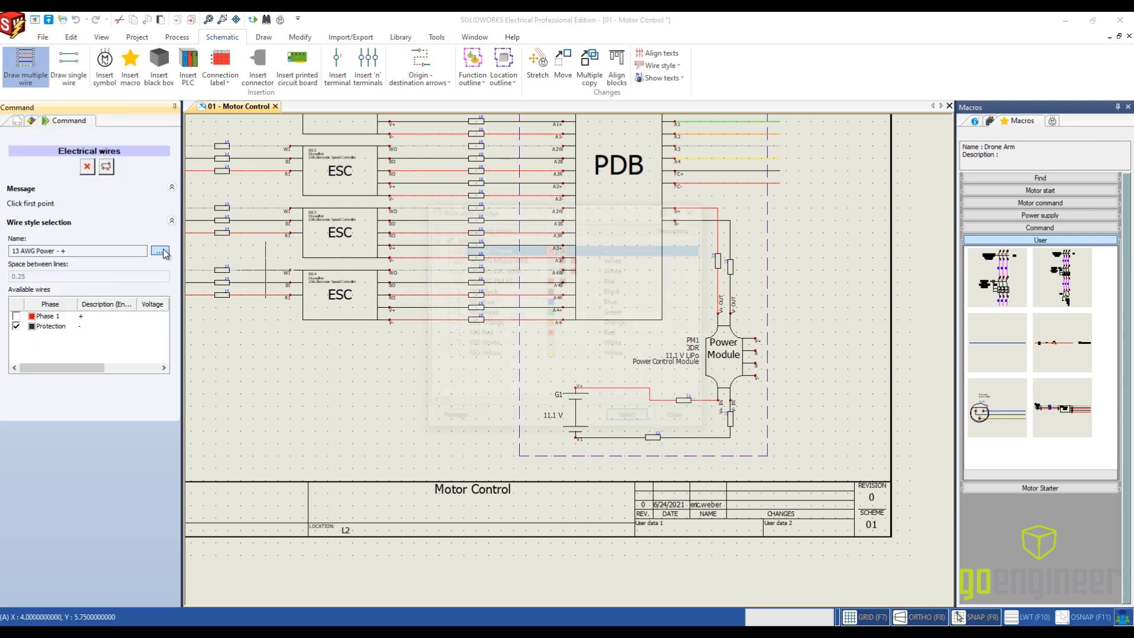
pyautogui.click(519, 281)
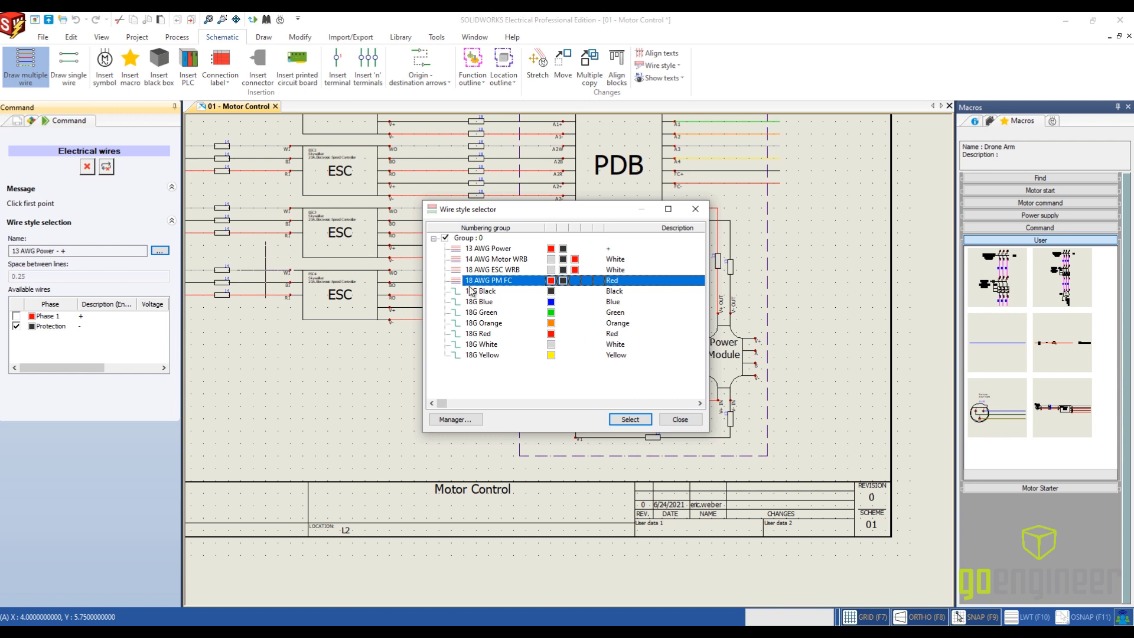
pyautogui.click(630, 419)
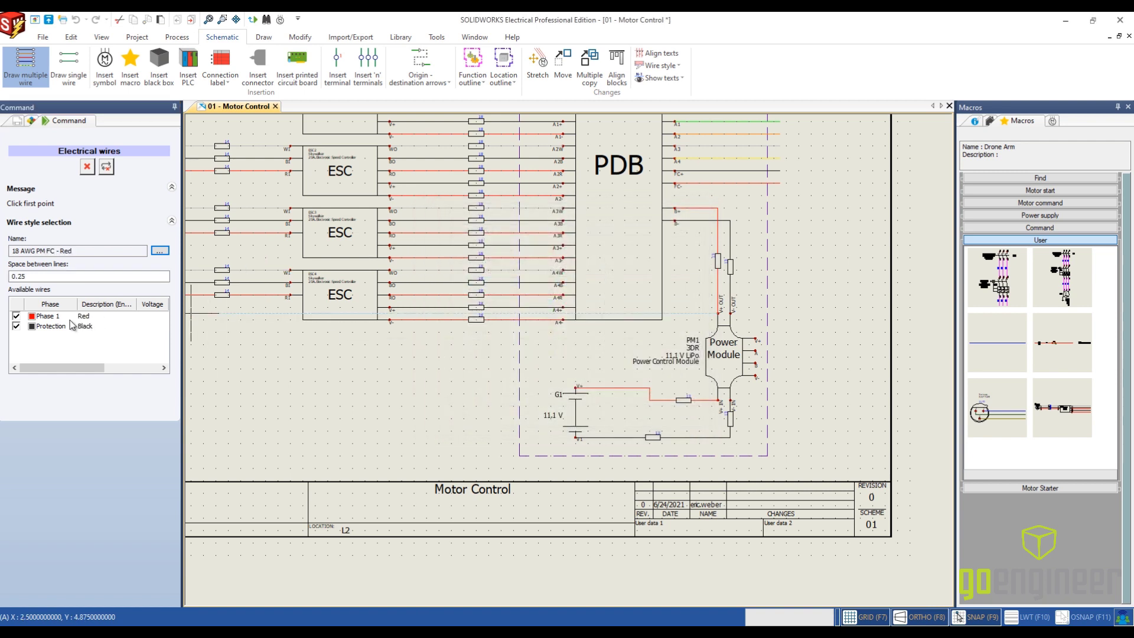
pyautogui.moveTo(50, 276); pyautogui.dragTo(11, 275)
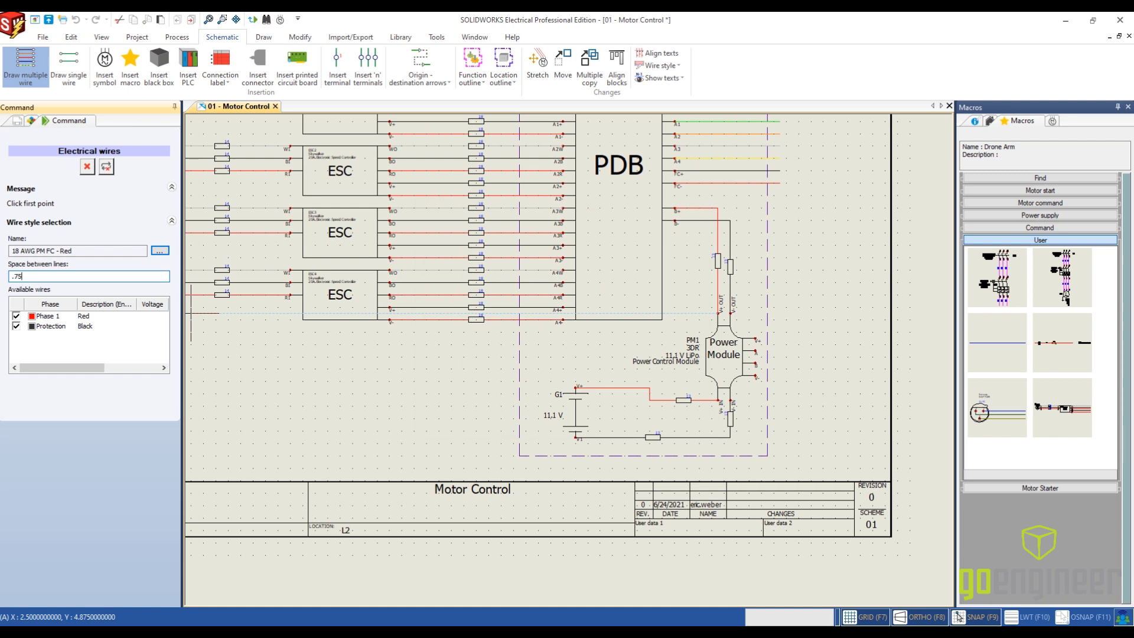
pyautogui.click(806, 335)
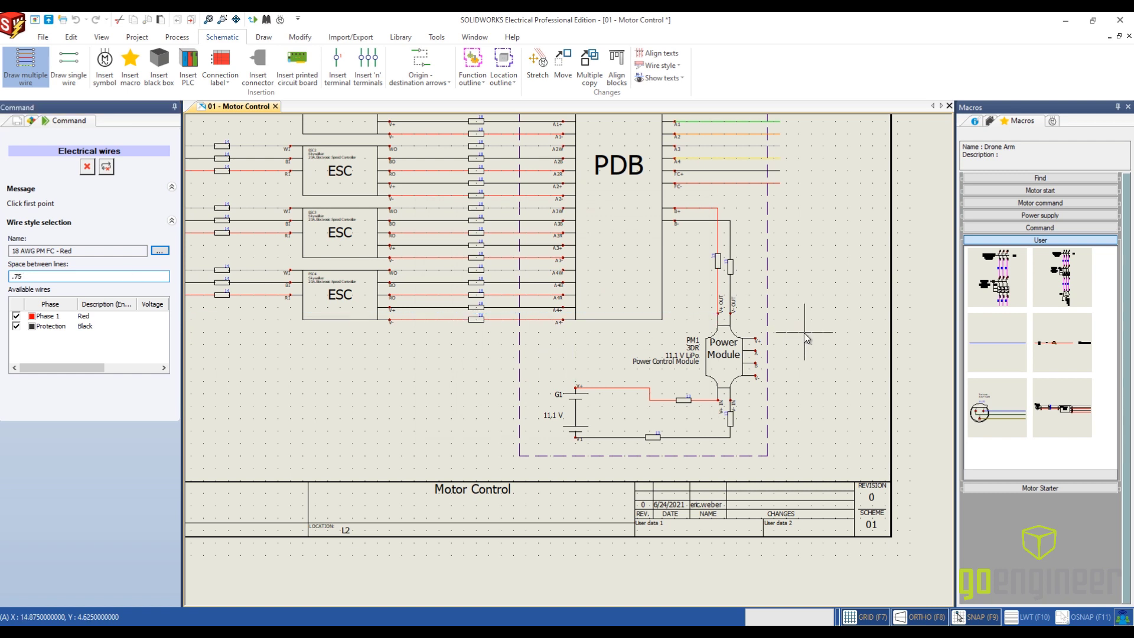
pyautogui.click(755, 338)
pyautogui.click(756, 376)
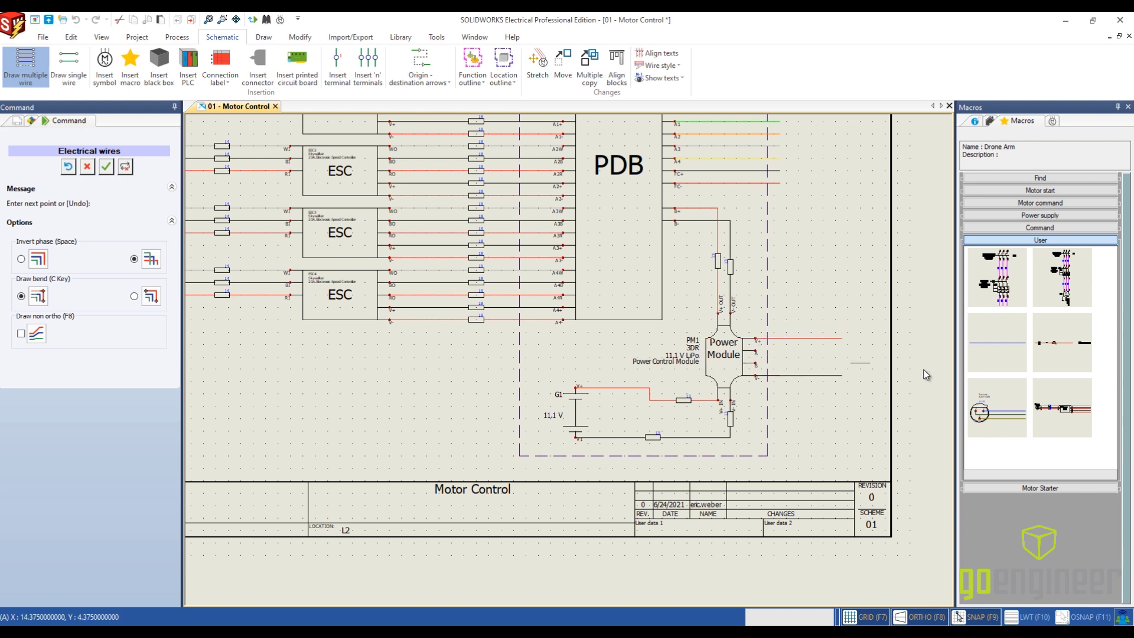
pyautogui.press('Escape')
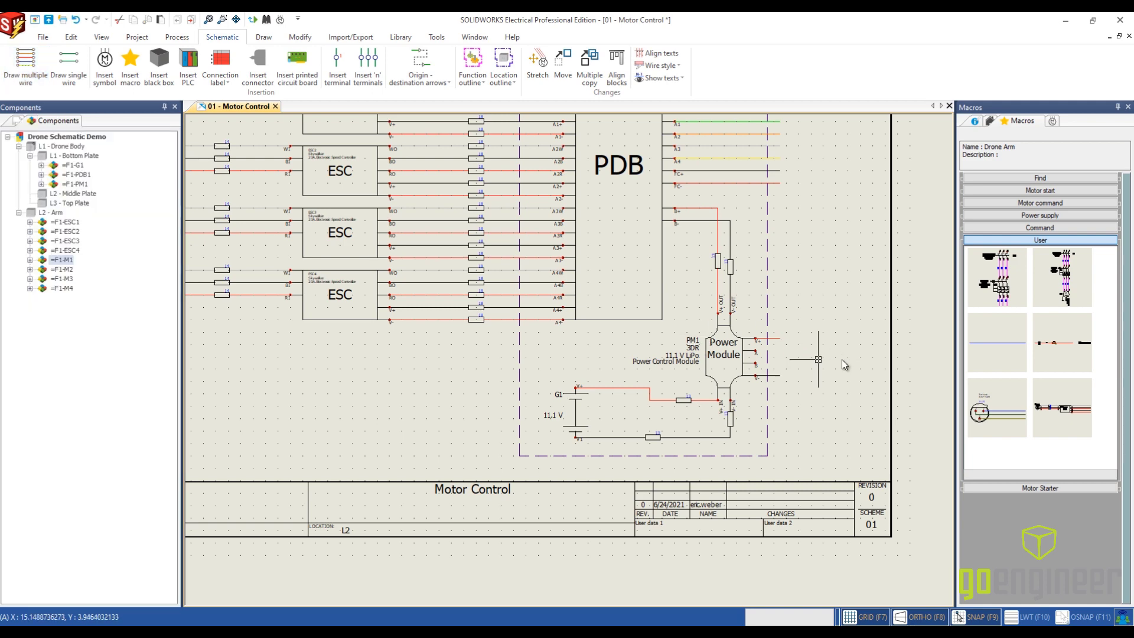
# - Draw two 18G Black wires with 0.25 line spacing from the power module's A and B terminals, ending in line with its V+ and V- wires
pyautogui.scroll(2, 821, 349)
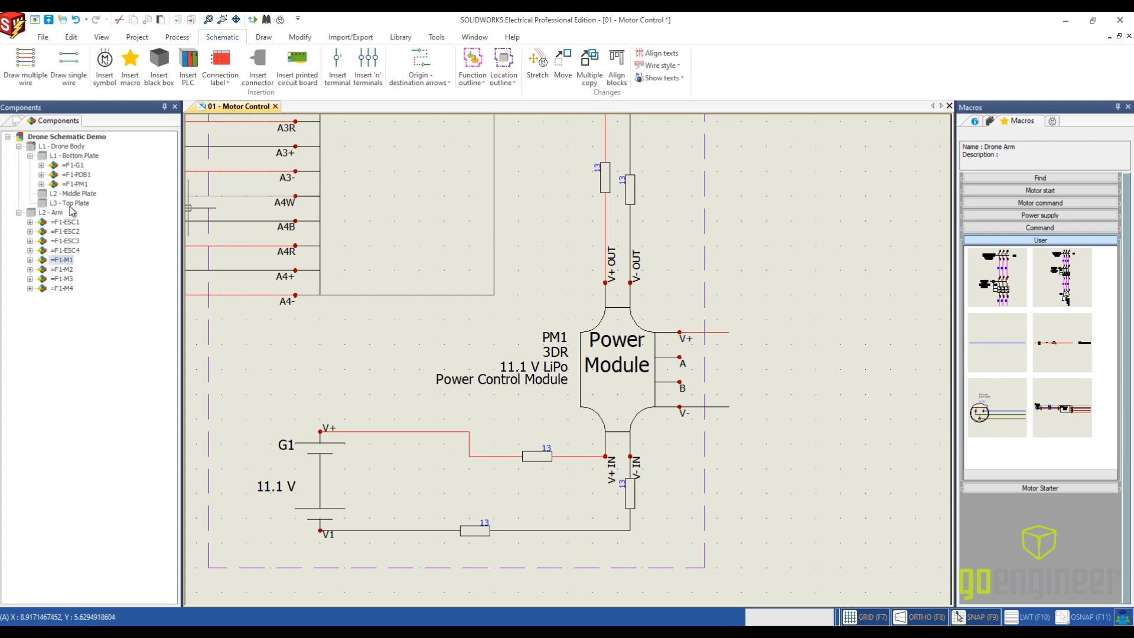
pyautogui.click(69, 66)
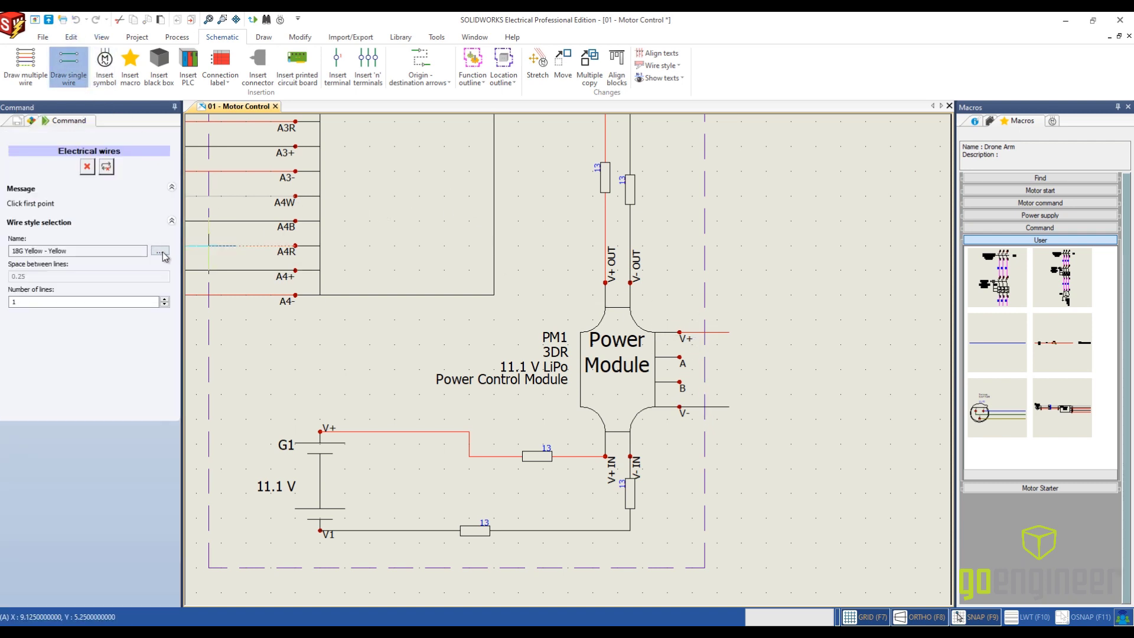
pyautogui.click(160, 250)
pyautogui.click(526, 292)
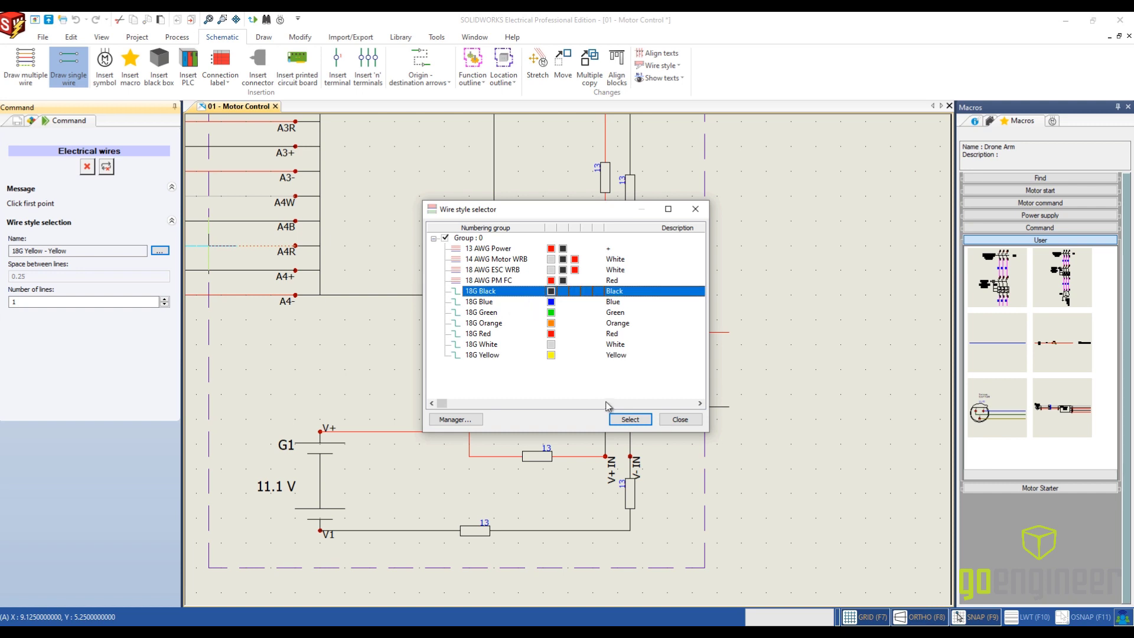
pyautogui.click(632, 420)
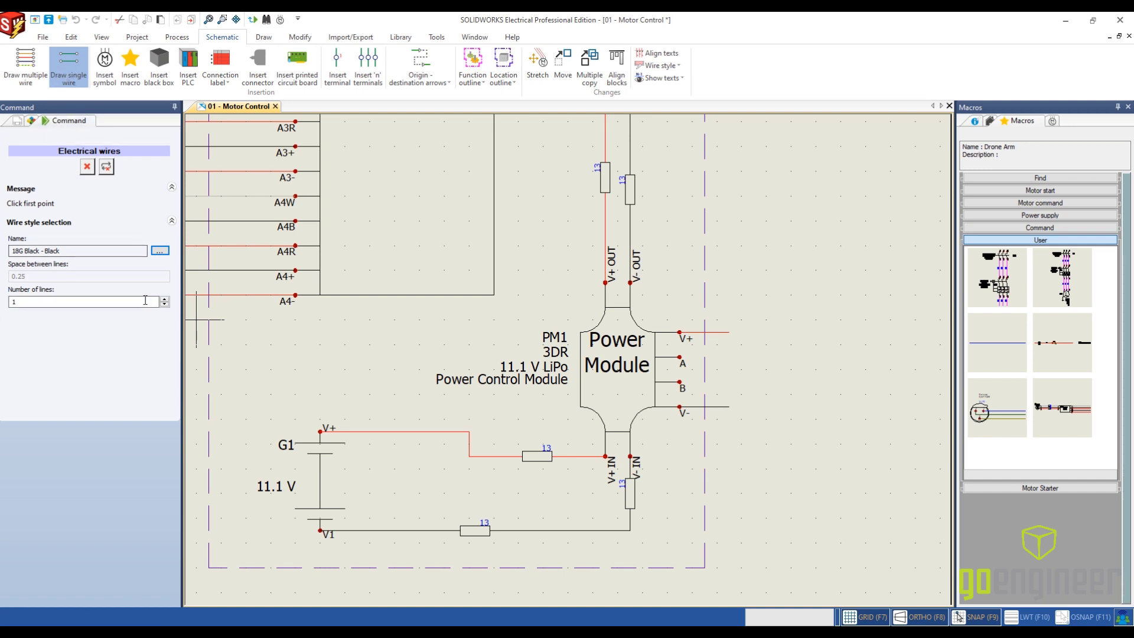
pyautogui.click(164, 299)
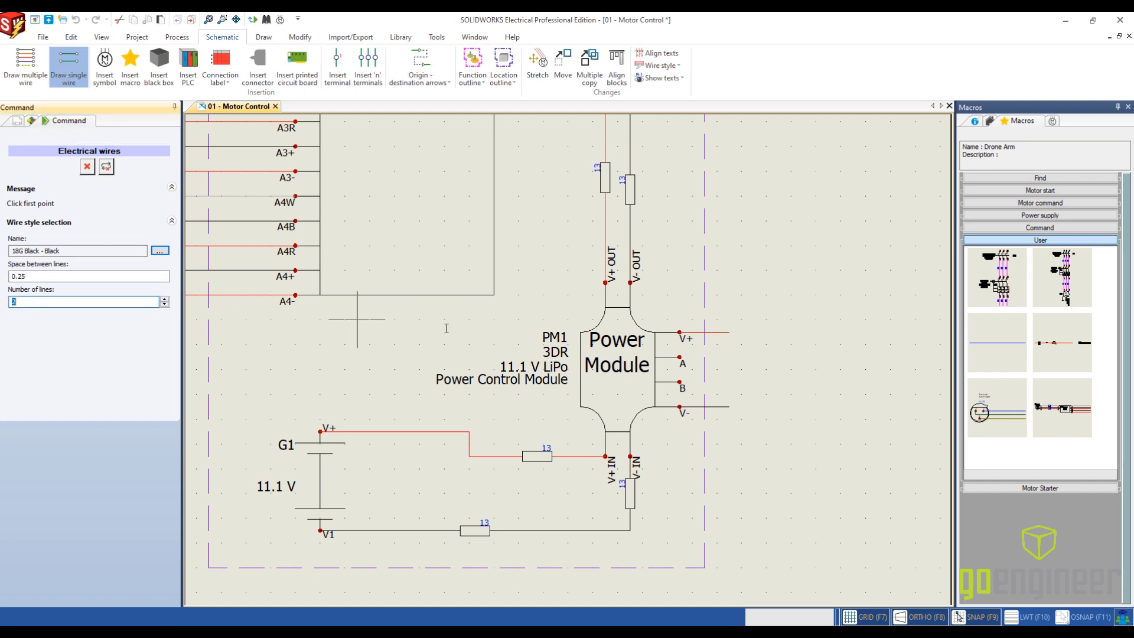
pyautogui.click(679, 357)
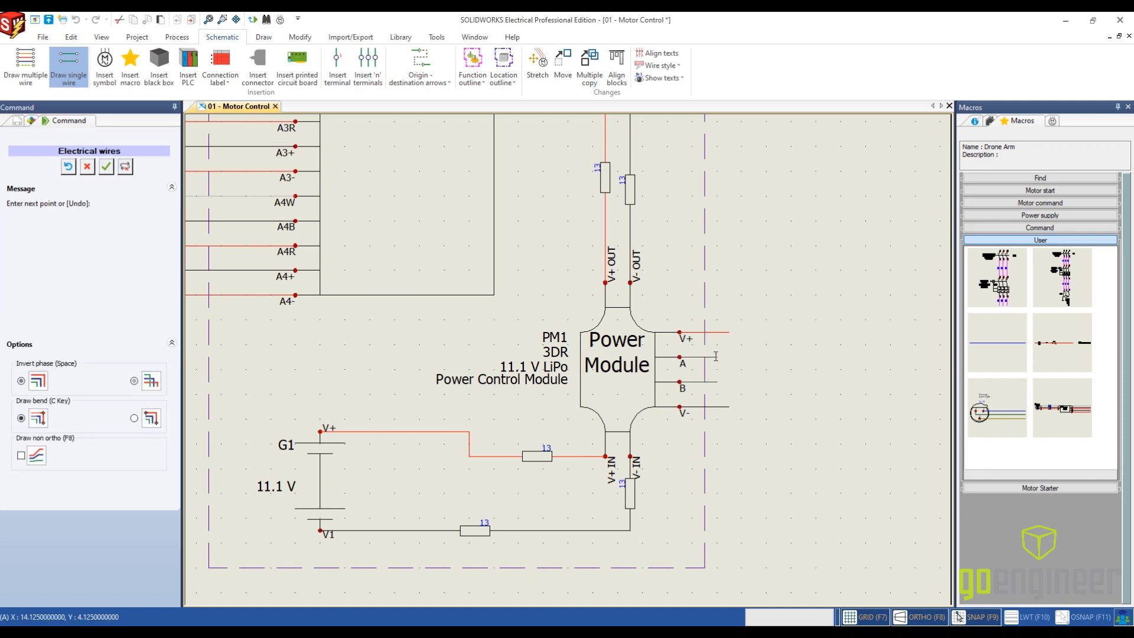
pyautogui.press('Escape')
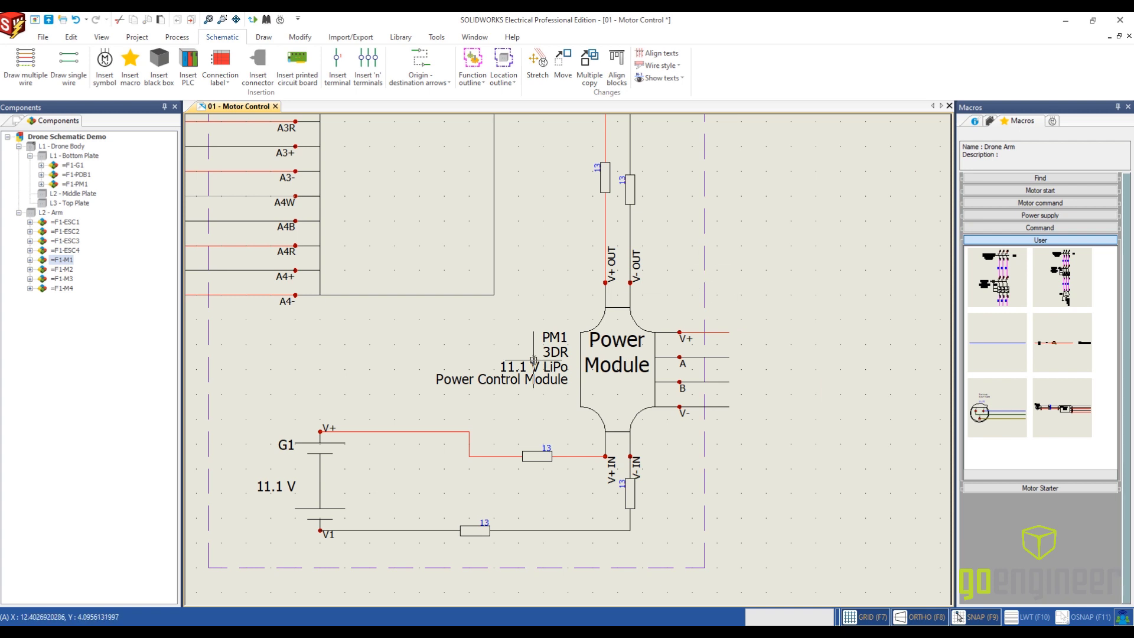
# - Number the new wires throughout the Motor Control schematic without modifying existing wire numbers
pyautogui.scroll(-3, 464, 393)
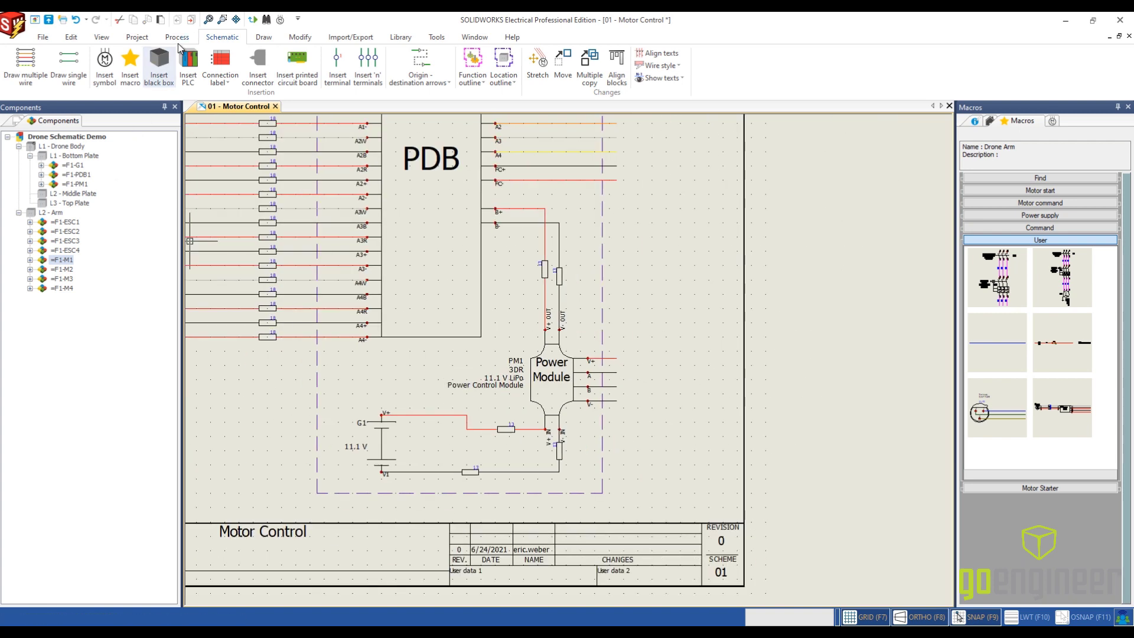
pyautogui.click(177, 38)
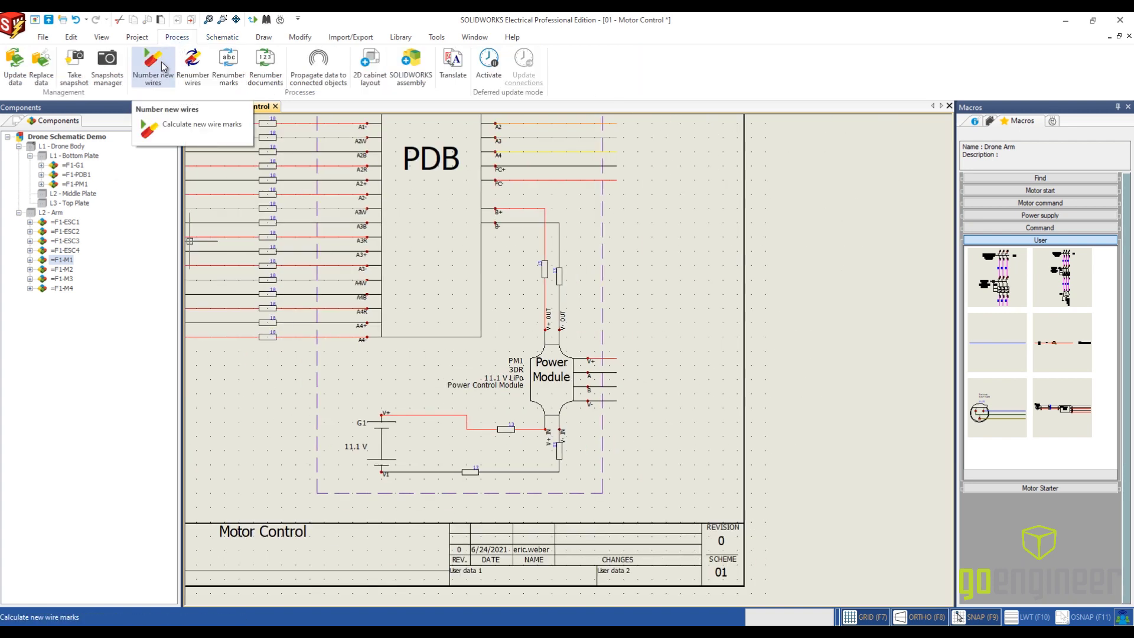
pyautogui.click(161, 61)
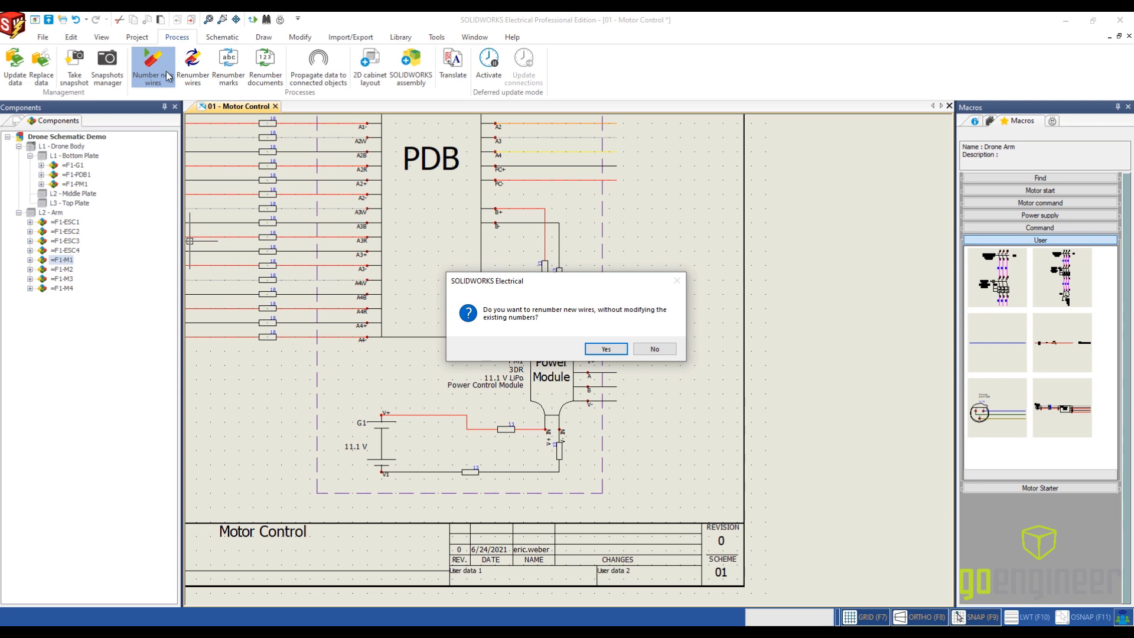
pyautogui.click(605, 349)
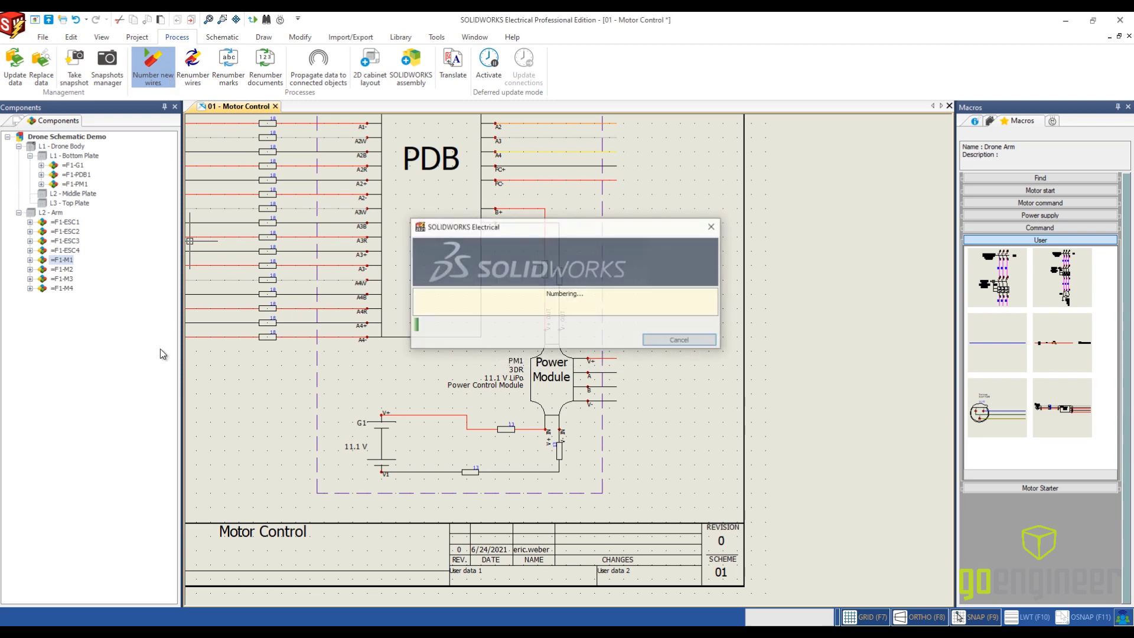
pyautogui.scroll(-1, 275, 349)
pyautogui.moveTo(292, 336); pyautogui.dragTo(561, 371, button='middle')
pyautogui.scroll(7, 390, 221)
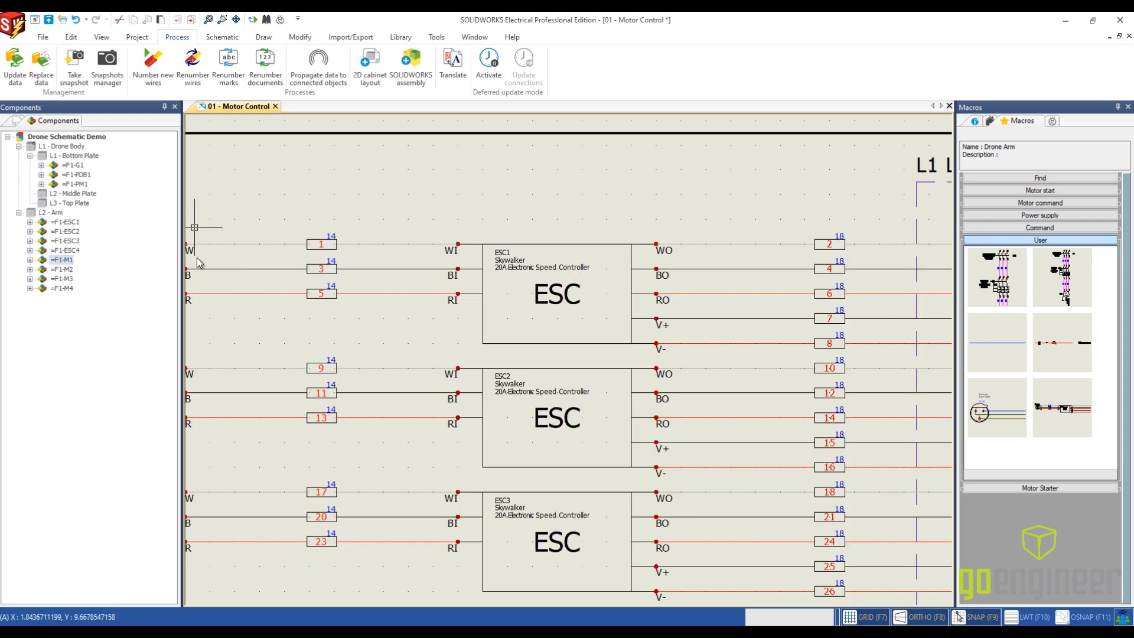
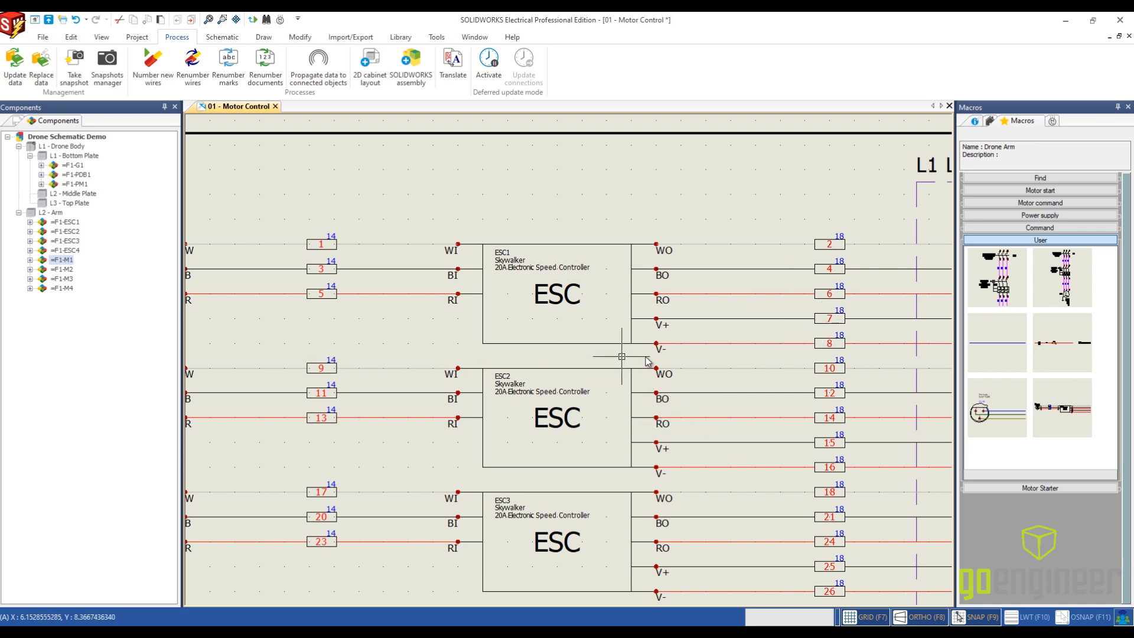
# - Examine the wire numbering across the Motor Control schematic, from the ESCs and PDB to the power module and battery
pyautogui.scroll(-2, 737, 409)
pyautogui.moveTo(738, 409); pyautogui.dragTo(375, 263, button='middle')
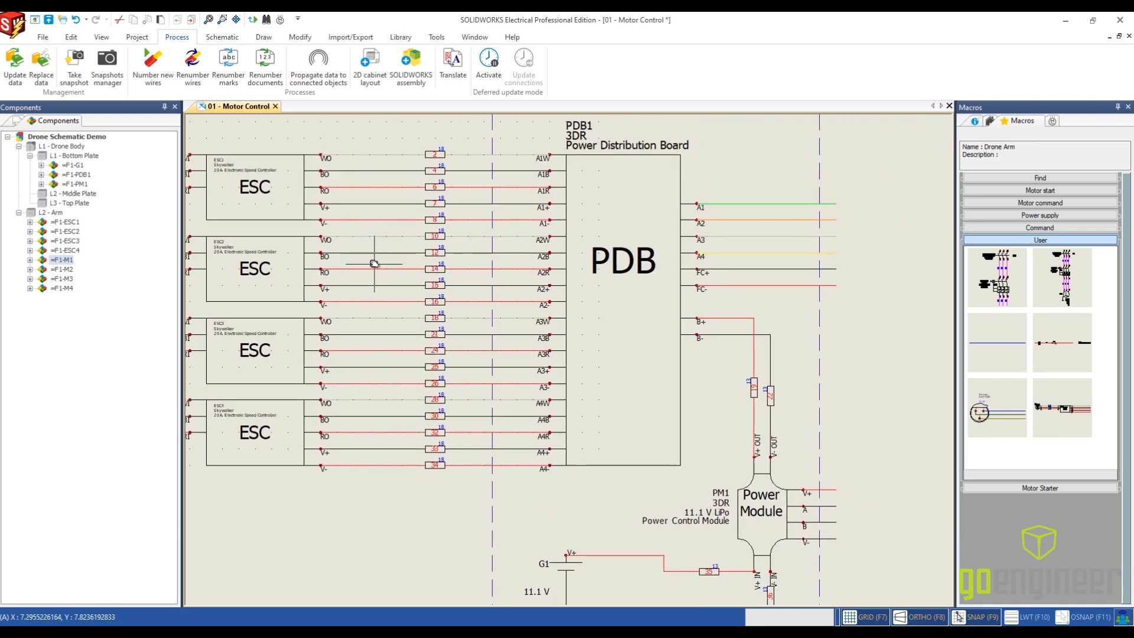
pyautogui.scroll(-2, 712, 488)
pyautogui.scroll(1, 620, 546)
pyautogui.moveTo(620, 546); pyautogui.dragTo(608, 468, button='middle')
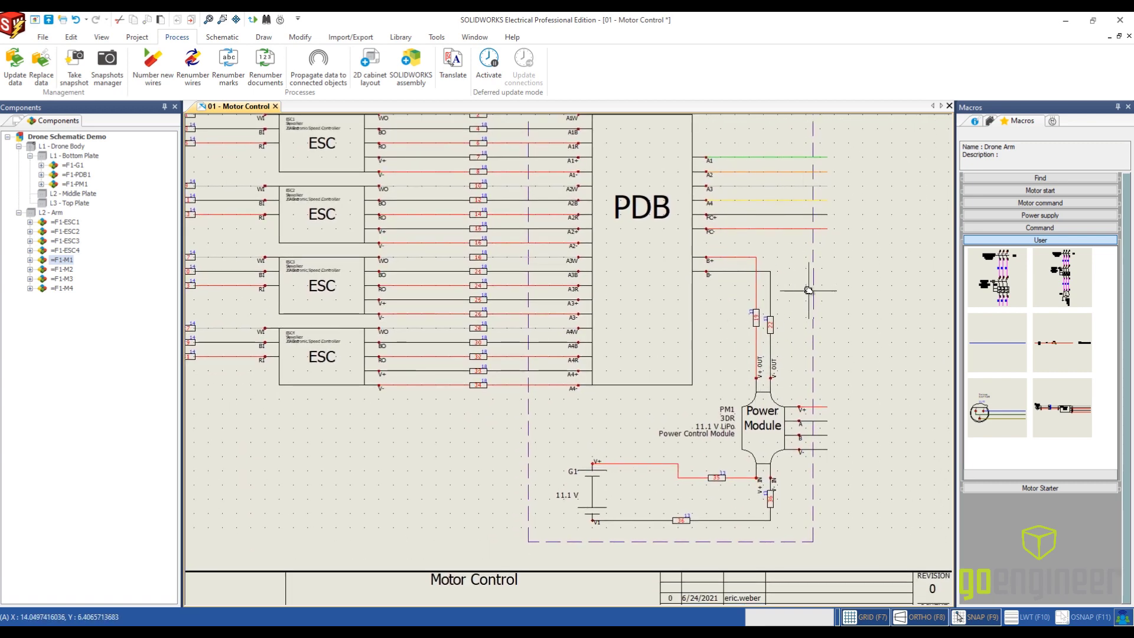
pyautogui.scroll(1, 808, 290)
pyautogui.scroll(-2, 897, 388)
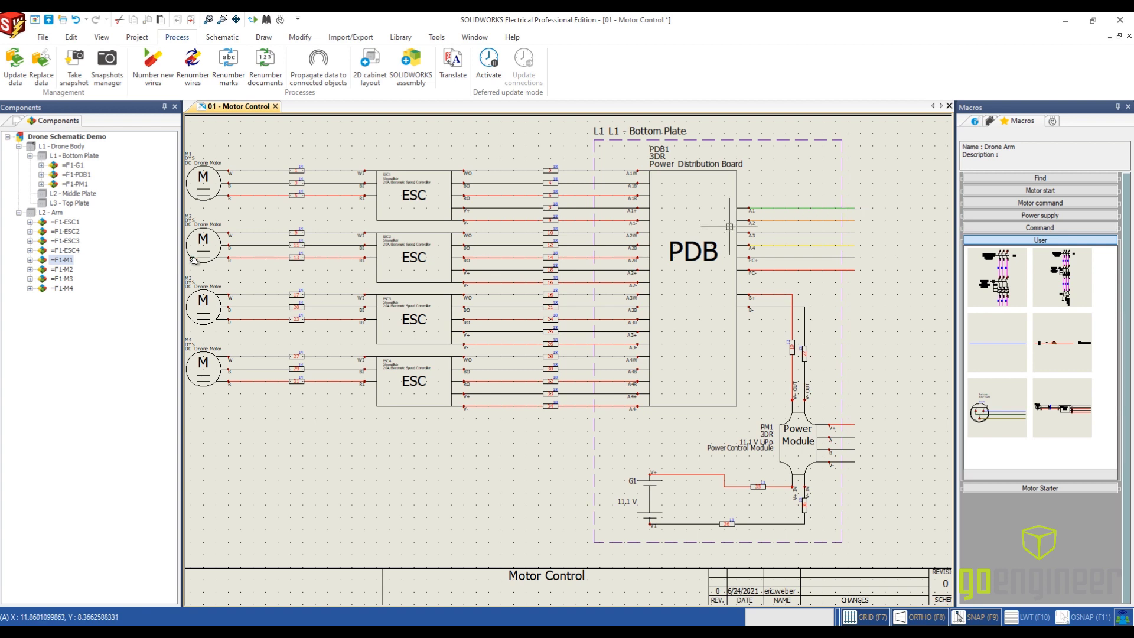
# - Add a new scheme drawing to the project's document book and open it
pyautogui.click(18, 121)
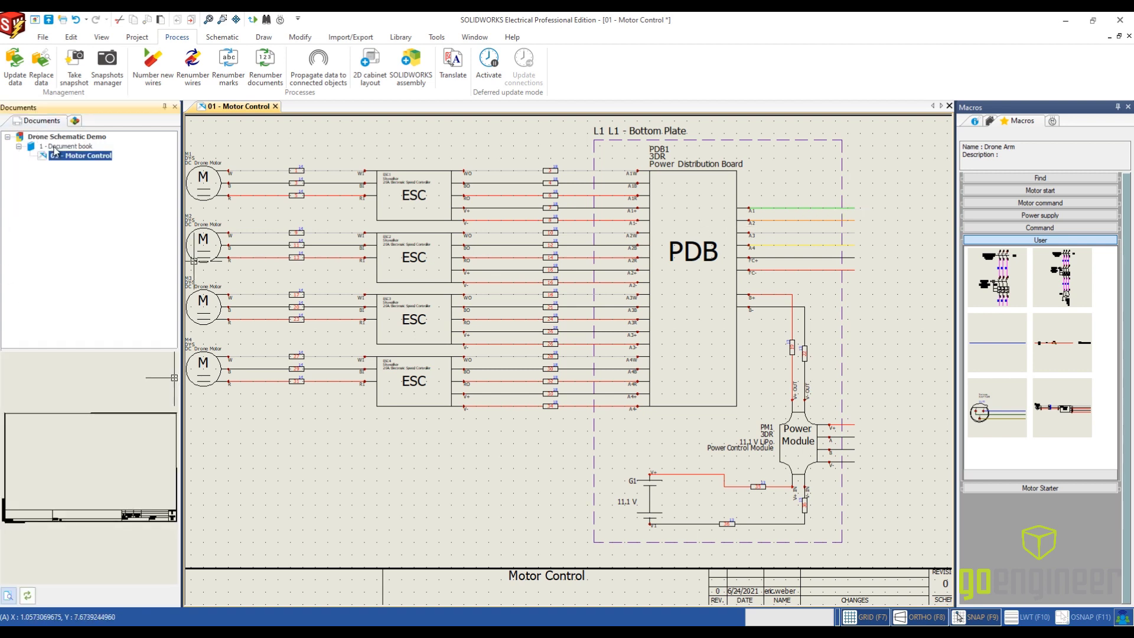
pyautogui.rightClick(55, 150)
pyautogui.moveTo(89, 154)
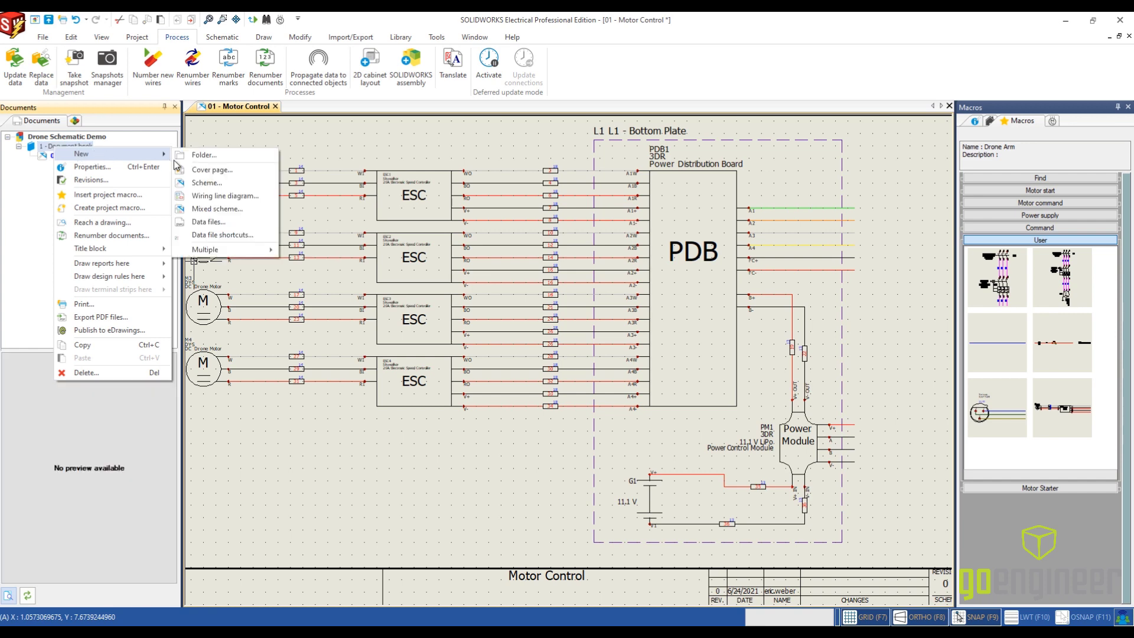
pyautogui.click(204, 183)
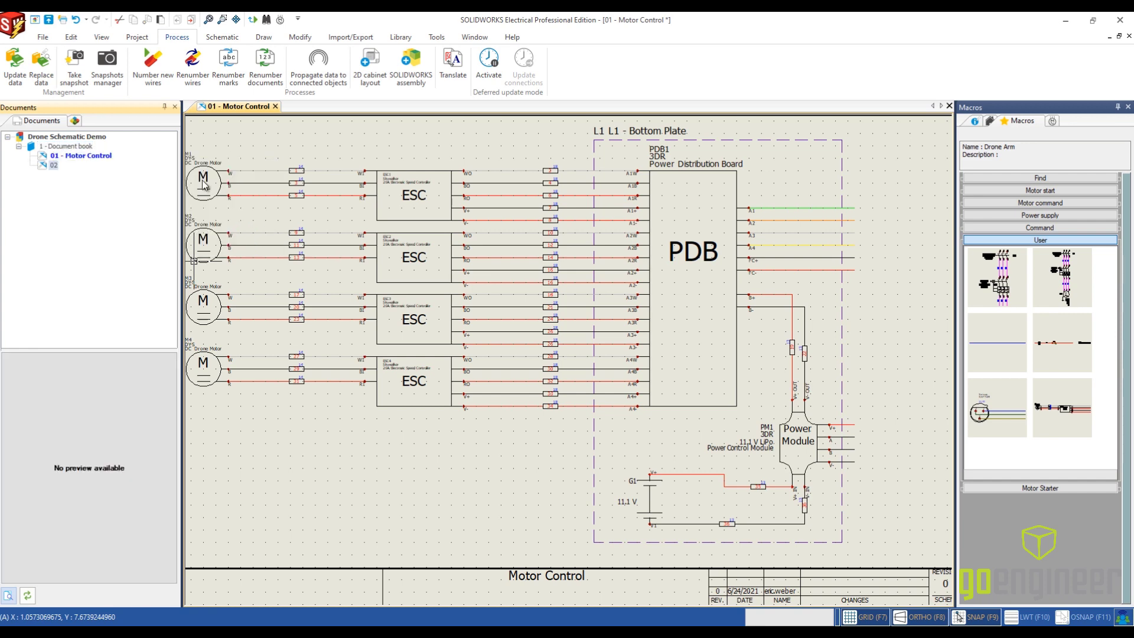
pyautogui.doubleClick(45, 168)
pyautogui.rightClick(44, 167)
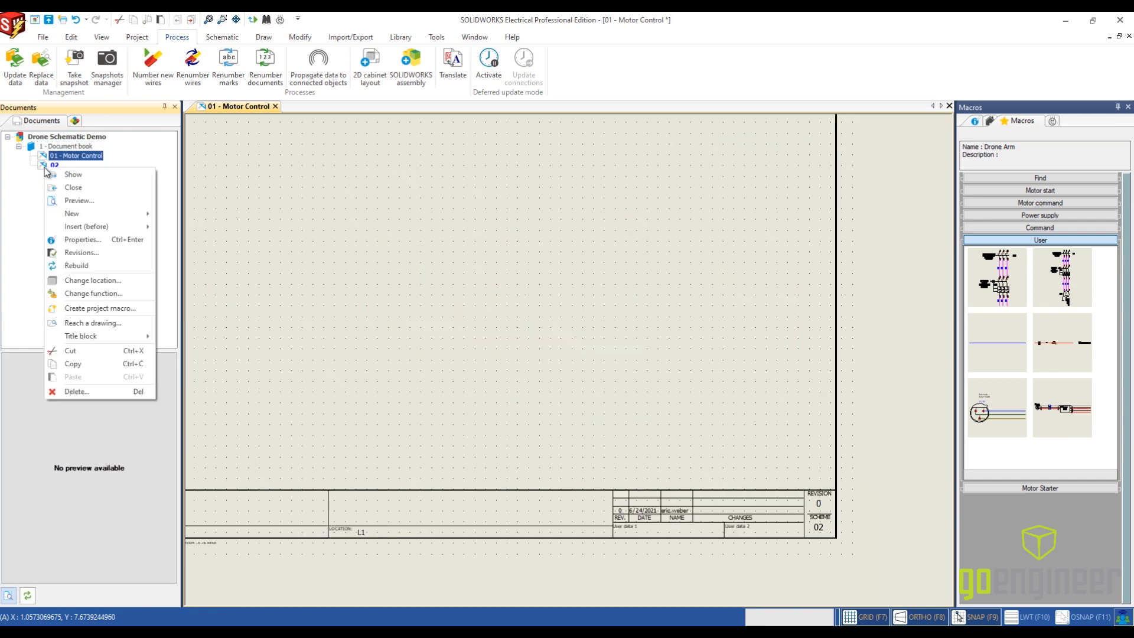
pyautogui.click(23, 190)
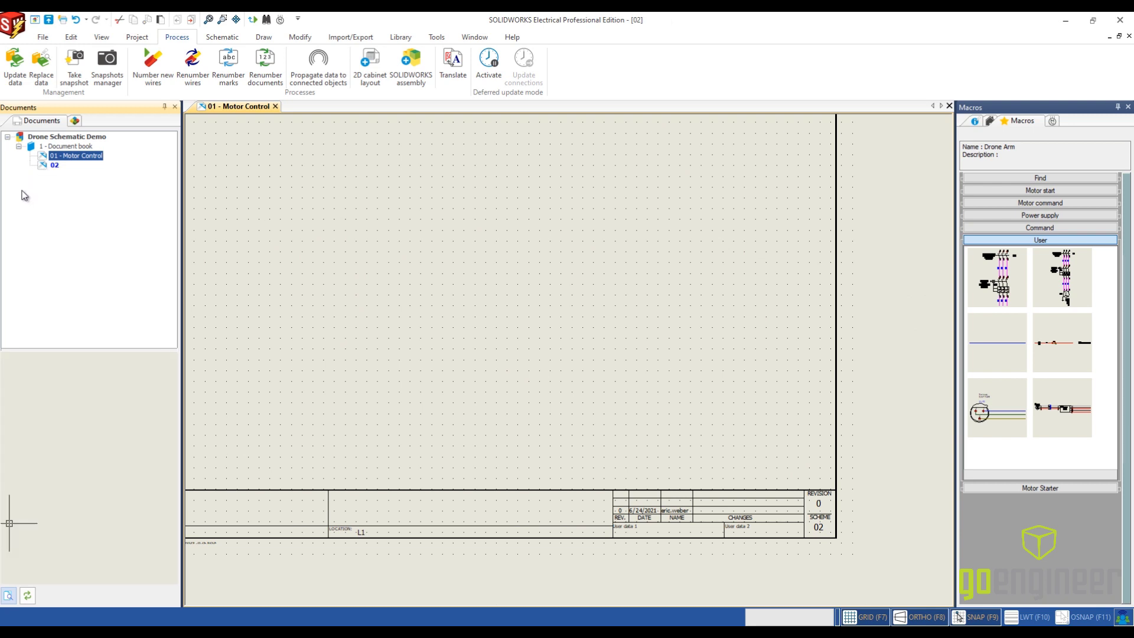
# - Set the English description of drawing 02 to Flight Controller in its properties
pyautogui.rightClick(54, 166)
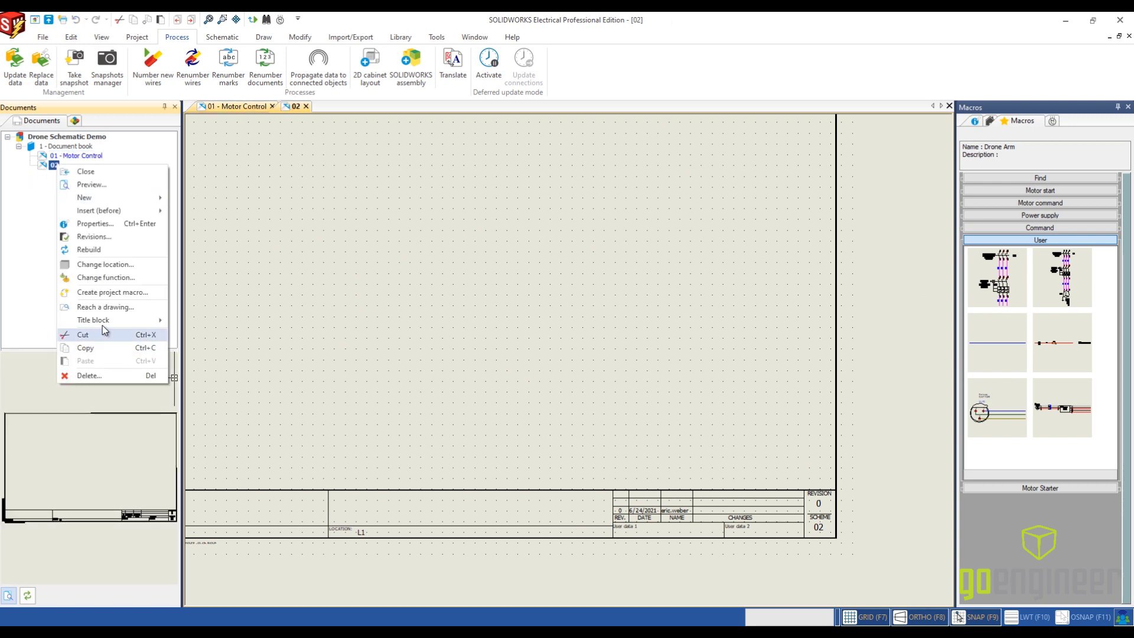
pyautogui.click(100, 225)
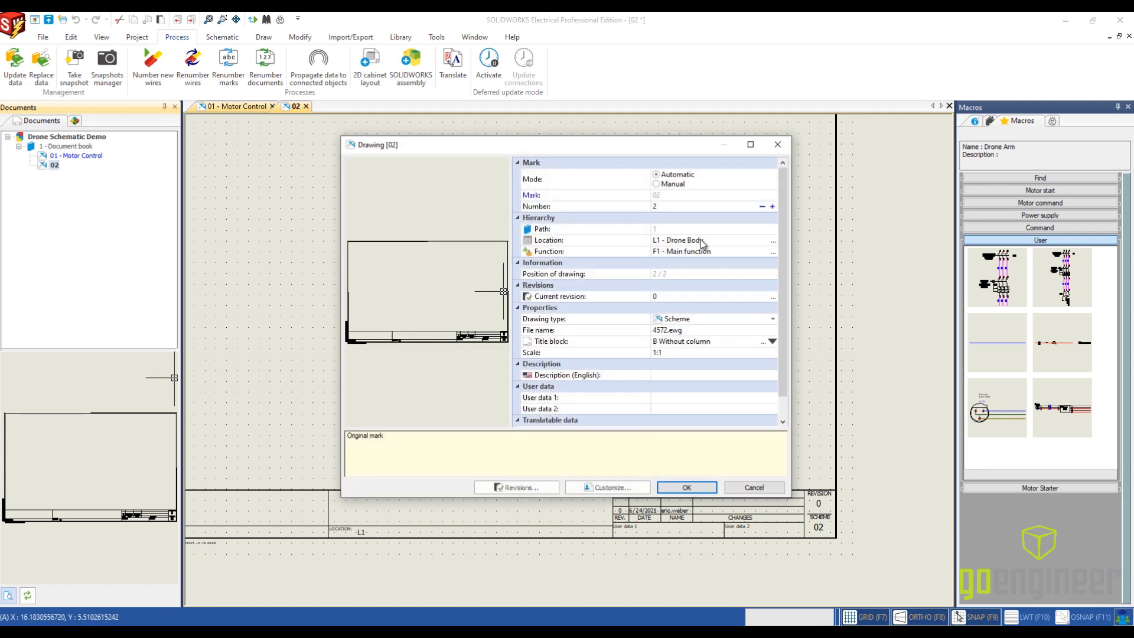
pyautogui.click(680, 376)
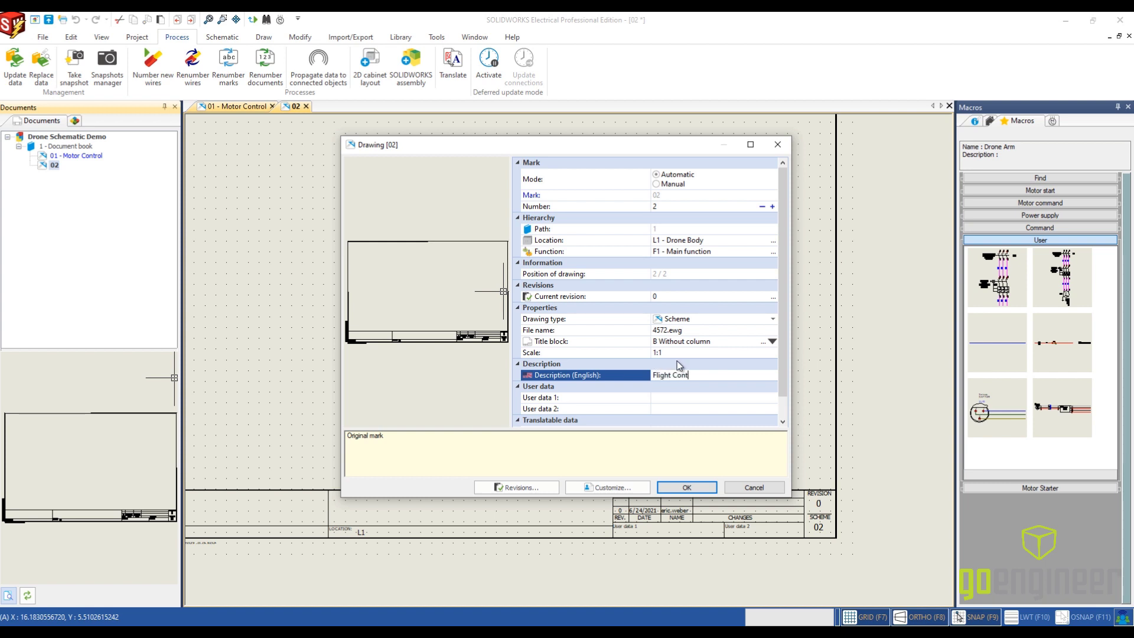
pyautogui.write('r')
pyautogui.write('ller')
pyautogui.click(686, 487)
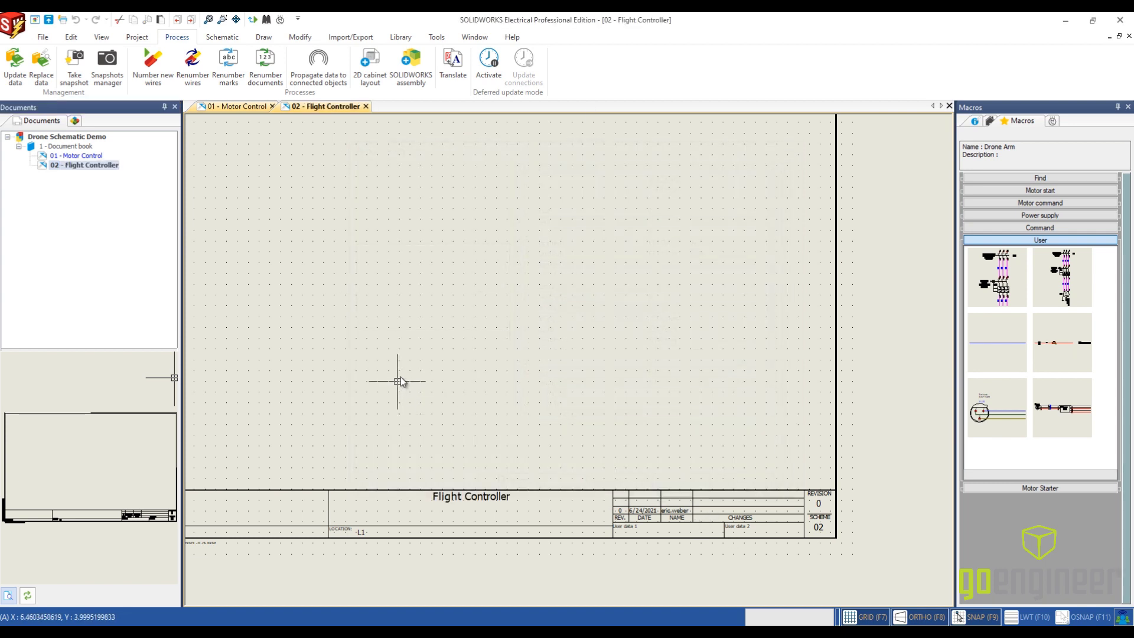
# - Choose the Ardupilot symbol from the Electronic component class for insertion on the Flight Controller sheet
pyautogui.scroll(-2, 458, 383)
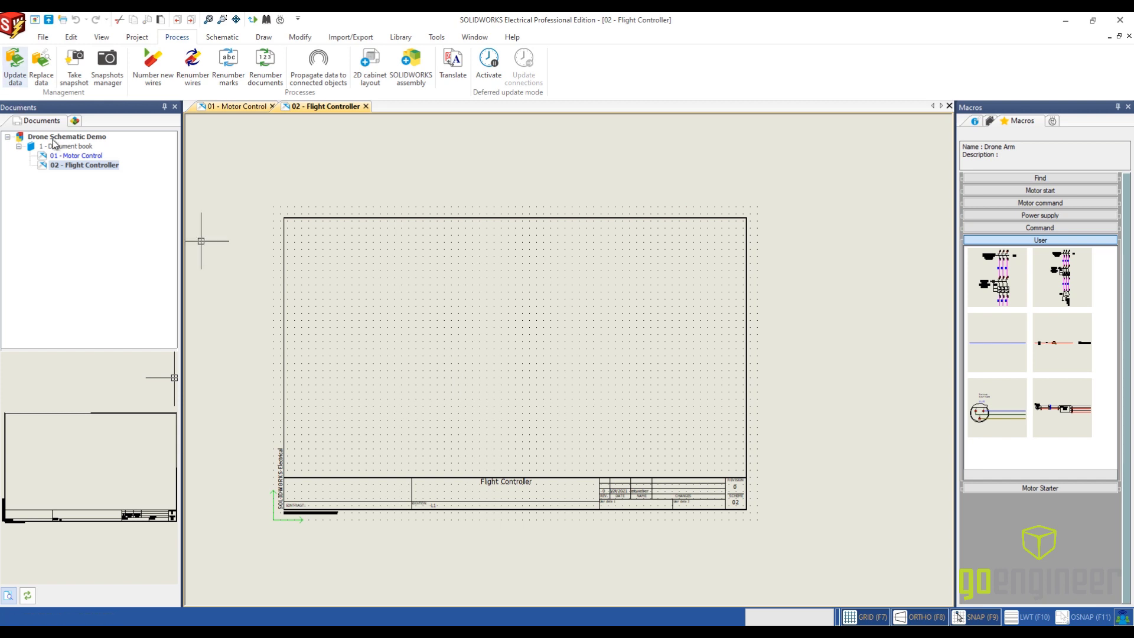
pyautogui.click(72, 38)
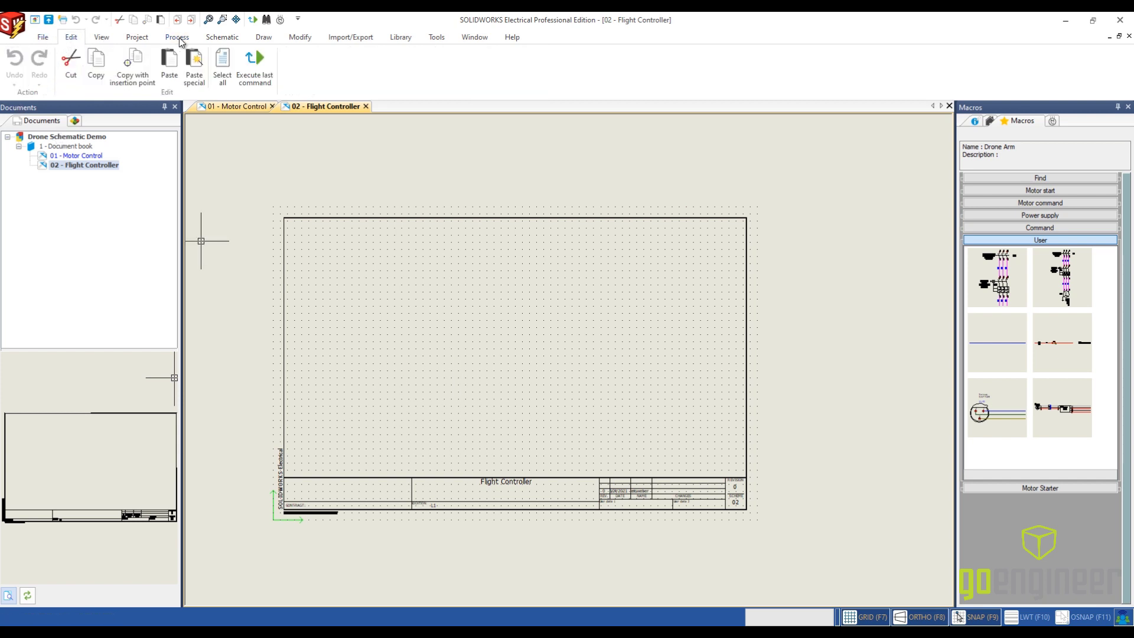
pyautogui.click(222, 37)
pyautogui.click(105, 62)
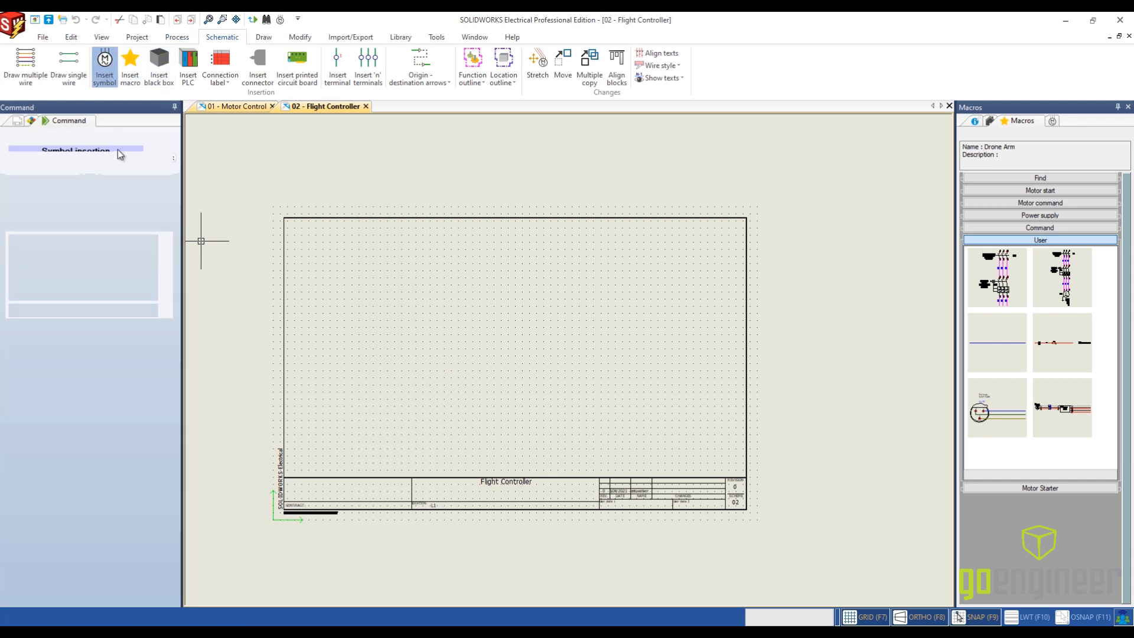
pyautogui.click(109, 320)
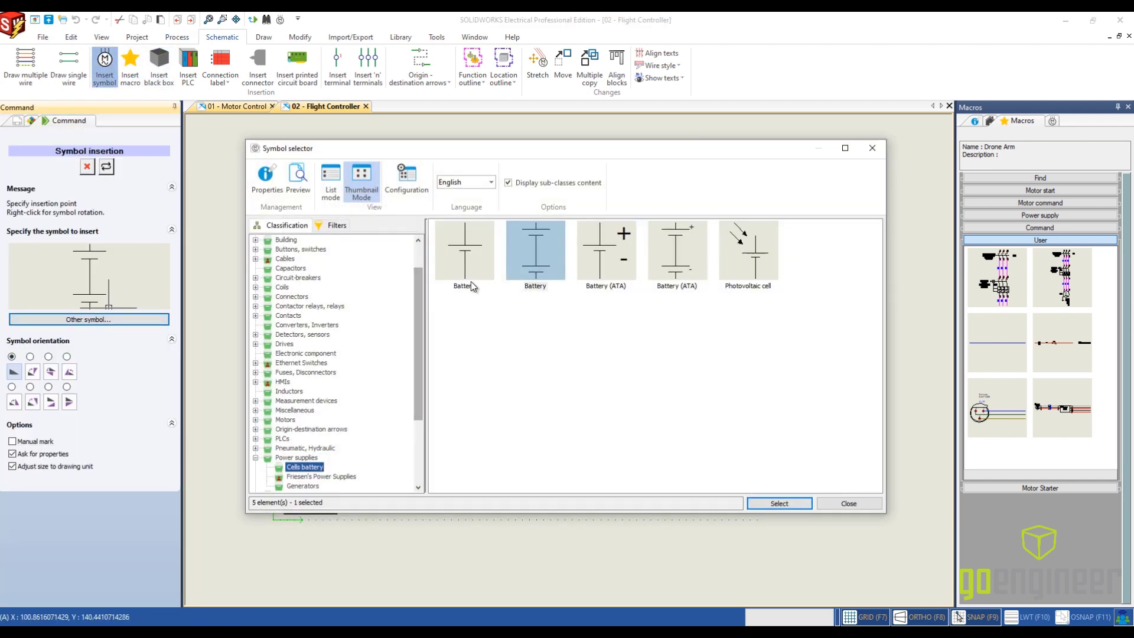
pyautogui.click(306, 353)
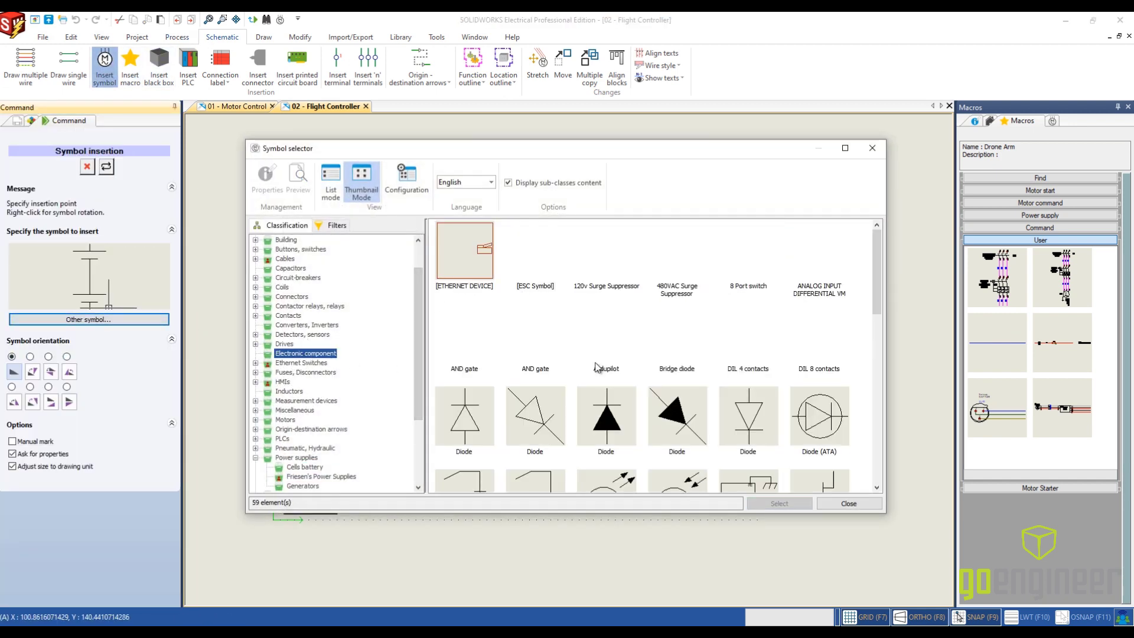
pyautogui.scroll(-5, 743, 358)
pyautogui.scroll(-4, 743, 359)
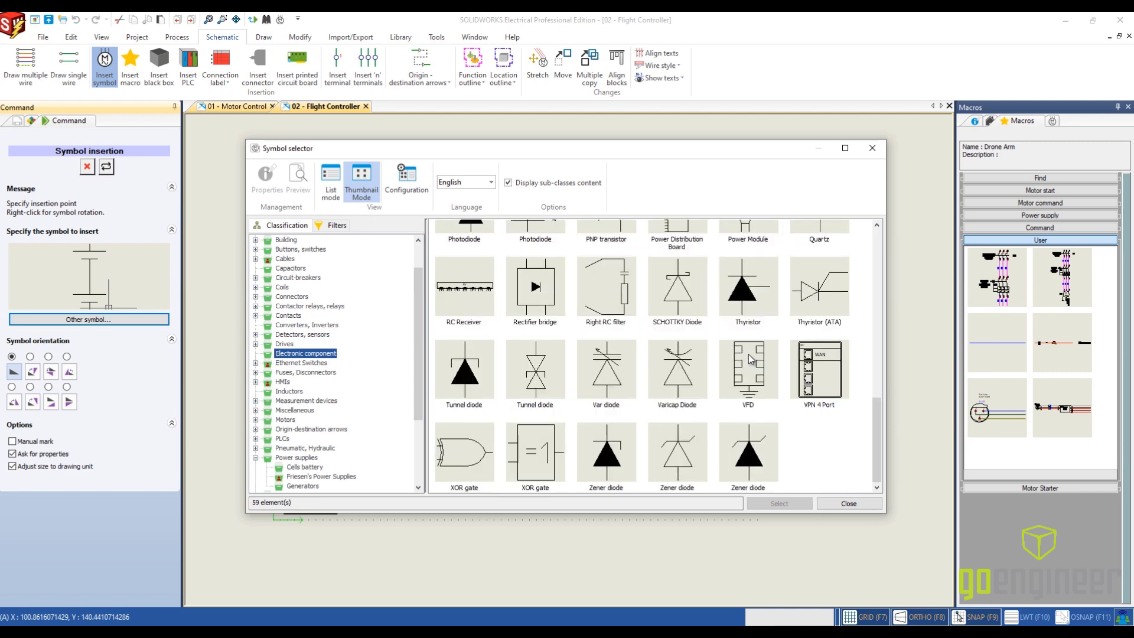
pyautogui.scroll(8, 749, 358)
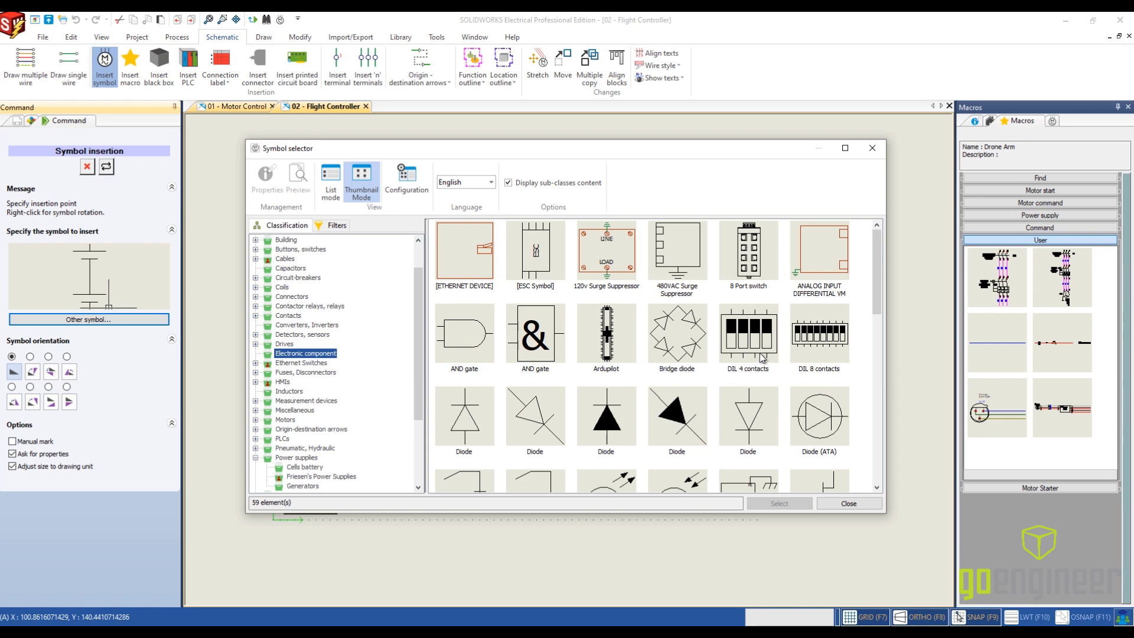
pyautogui.click(585, 338)
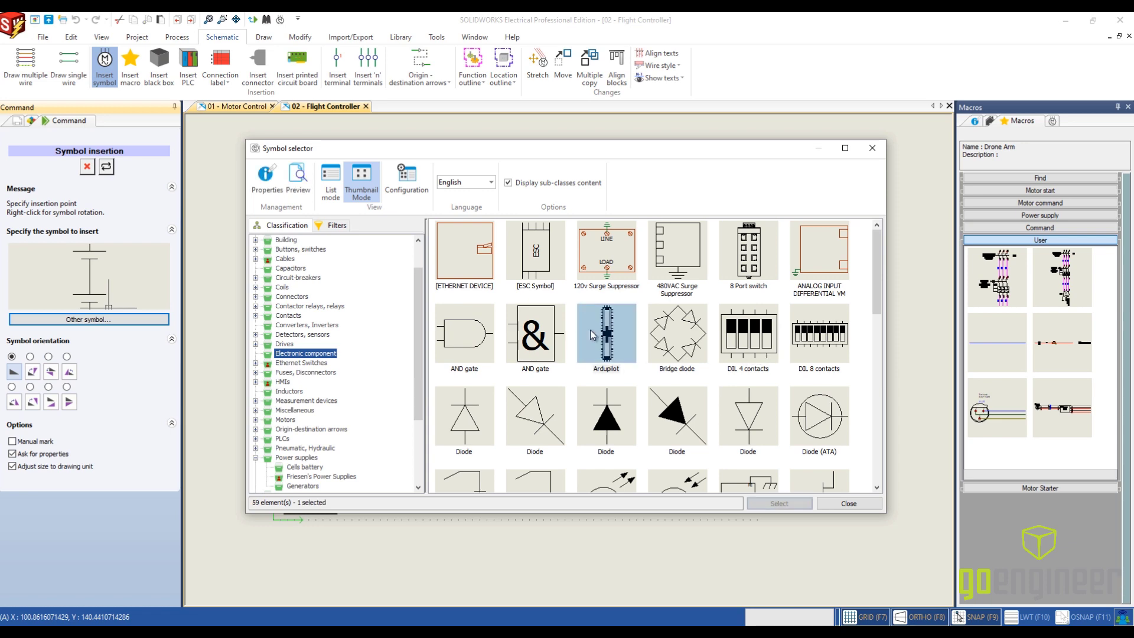
pyautogui.click(788, 502)
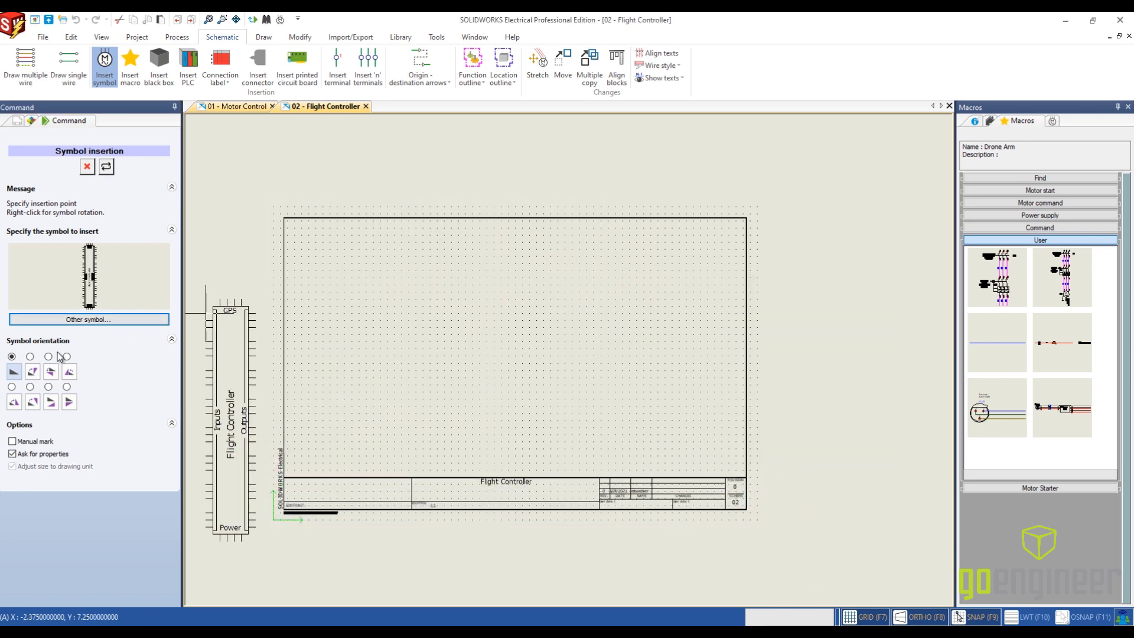
# - Place the Ardupilot symbol horizontally in the sheet's lower half with its inputs facing up, and set its mark root to FC
pyautogui.rightClick(531, 328)
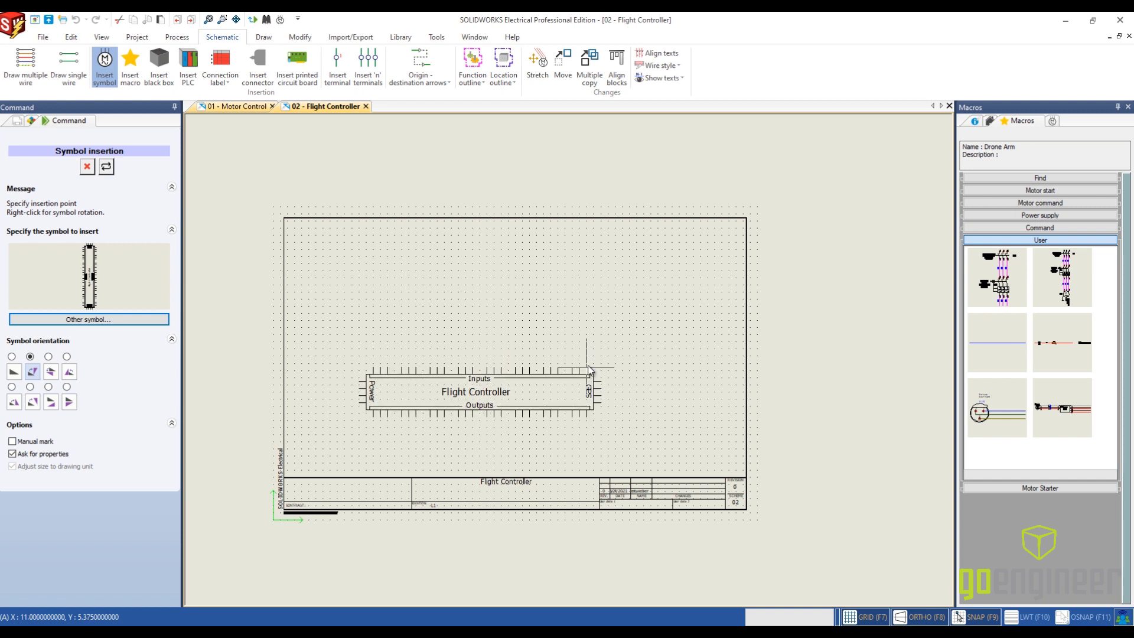
pyautogui.click(590, 367)
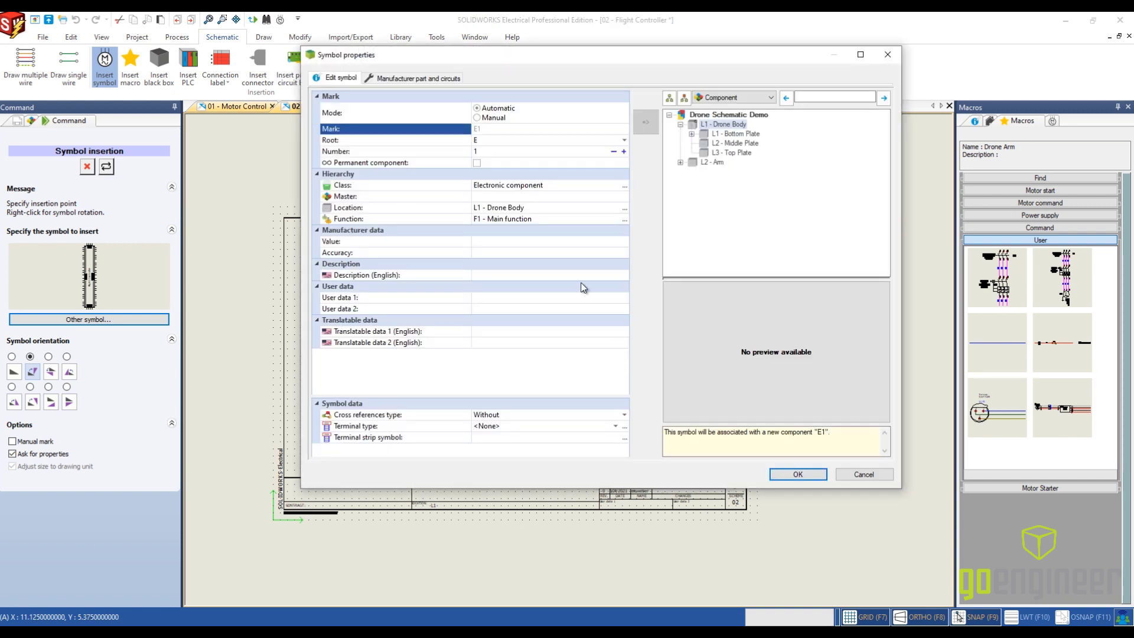
pyautogui.click(486, 141)
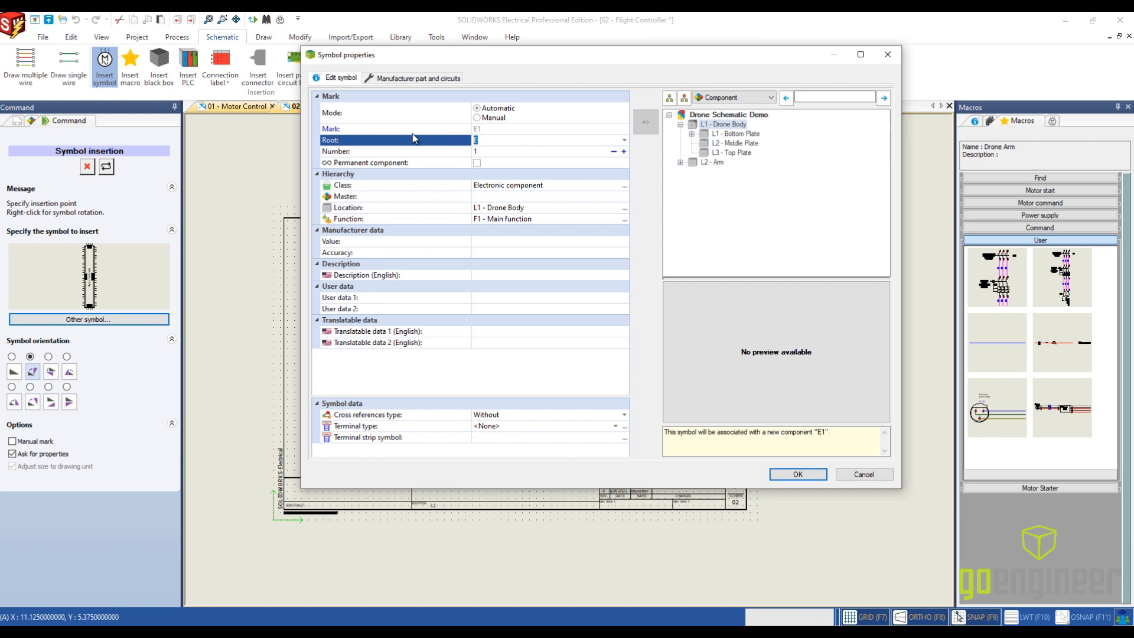
pyautogui.write('FC')
pyautogui.click(418, 78)
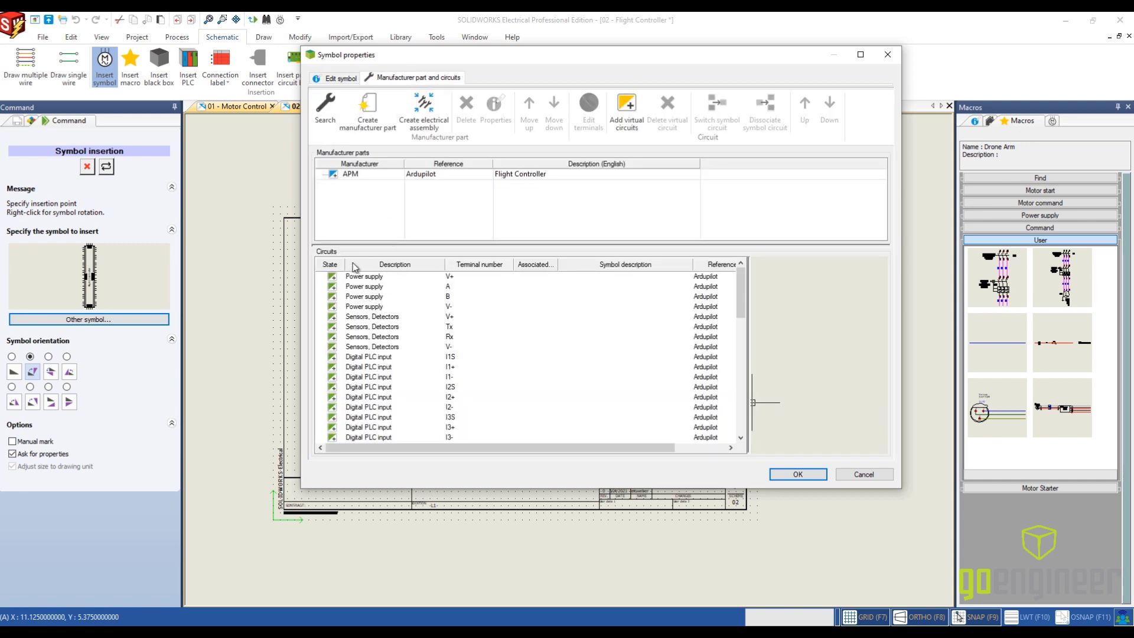
pyautogui.click(797, 475)
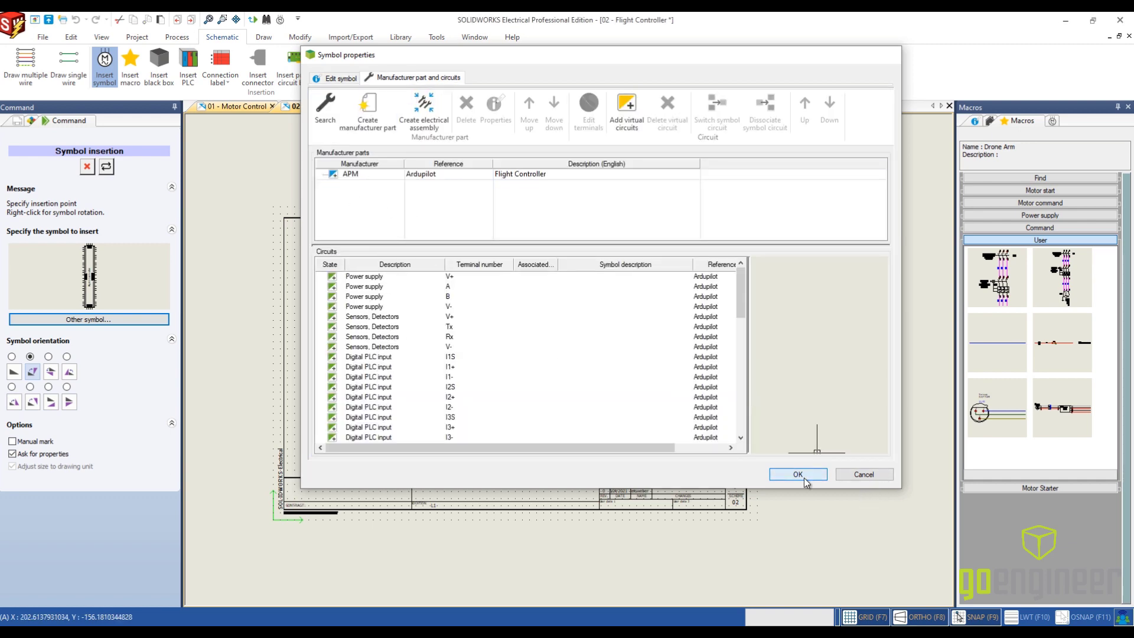
# - Choose the RC Receiver symbol from the Electronic component class and orient it horizontally with its channel terminals facing down
pyautogui.click(114, 323)
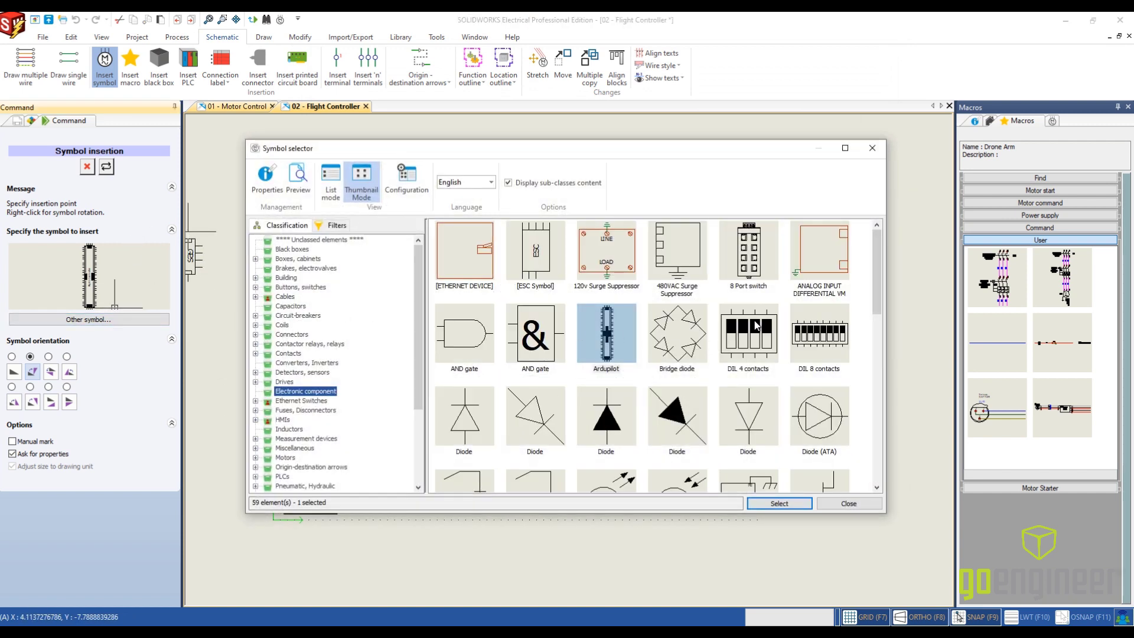
pyautogui.scroll(-6, 763, 317)
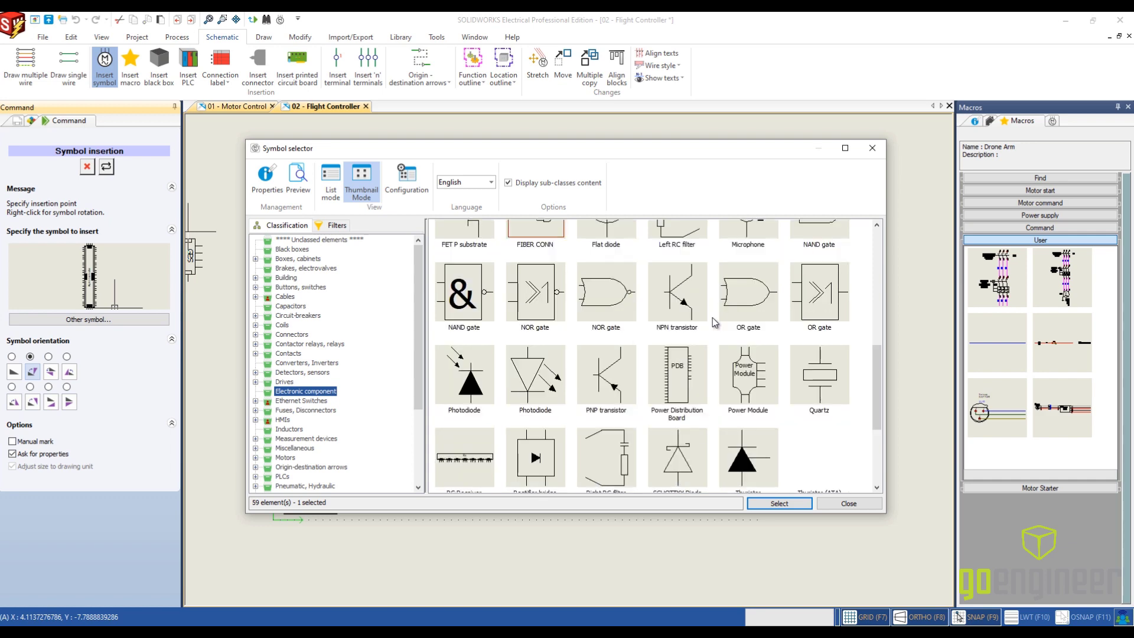
pyautogui.click(465, 331)
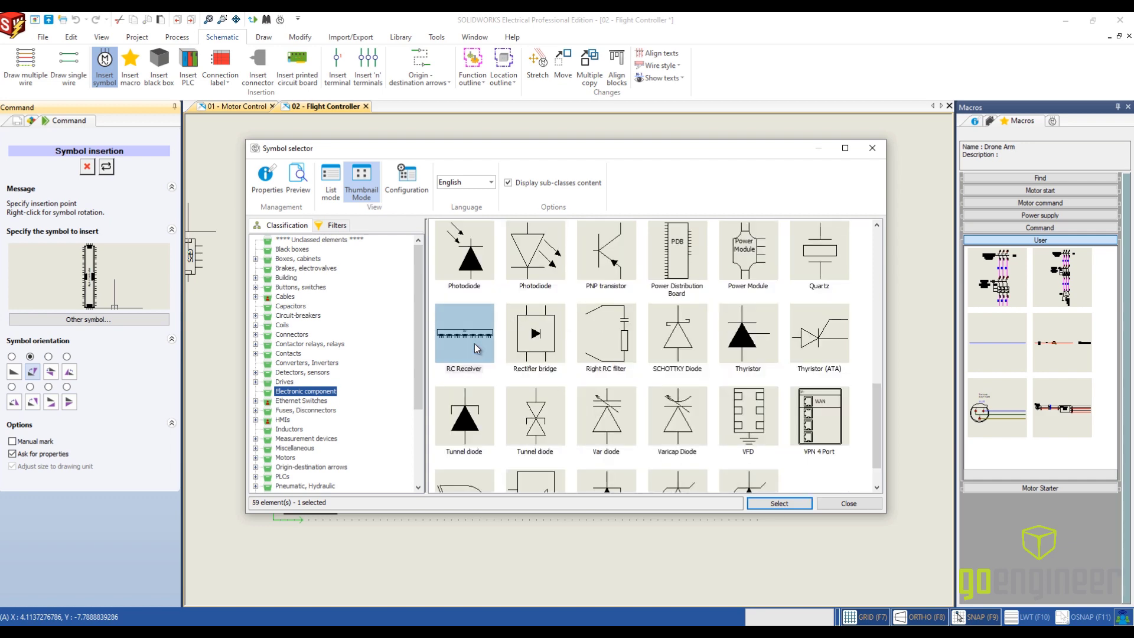
pyautogui.click(779, 504)
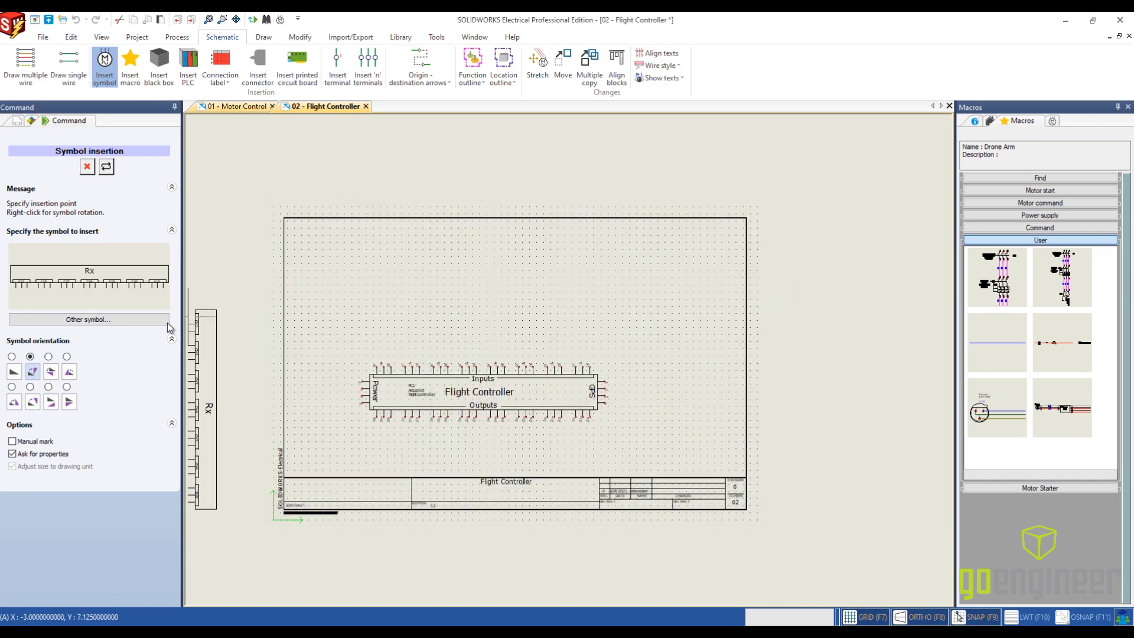
pyautogui.click(12, 357)
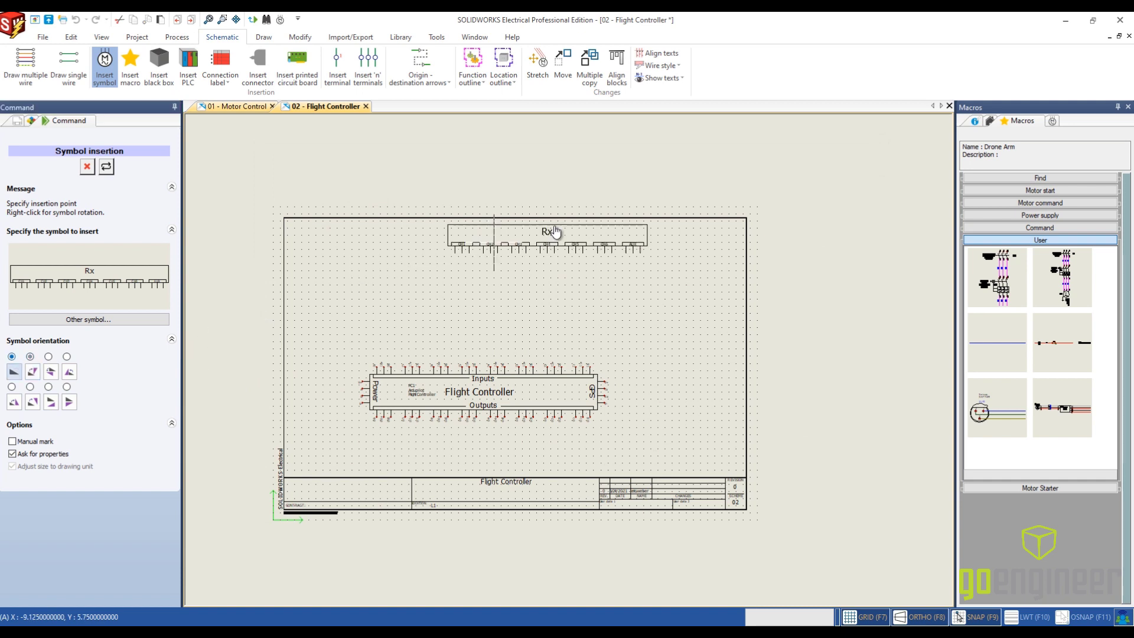
# - Place the receiver above the flight controller, lining up CH1 with the controller's first input group, and set its mark root to R
pyautogui.scroll(3, 414, 300)
pyautogui.scroll(2, 410, 301)
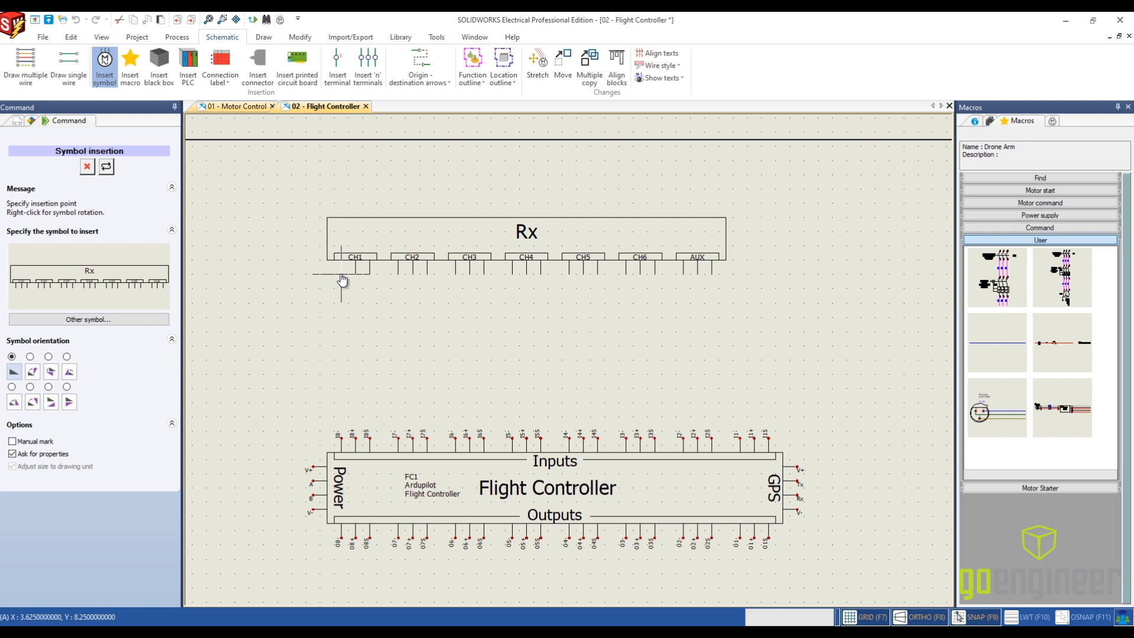
pyautogui.click(342, 276)
pyautogui.click(494, 140)
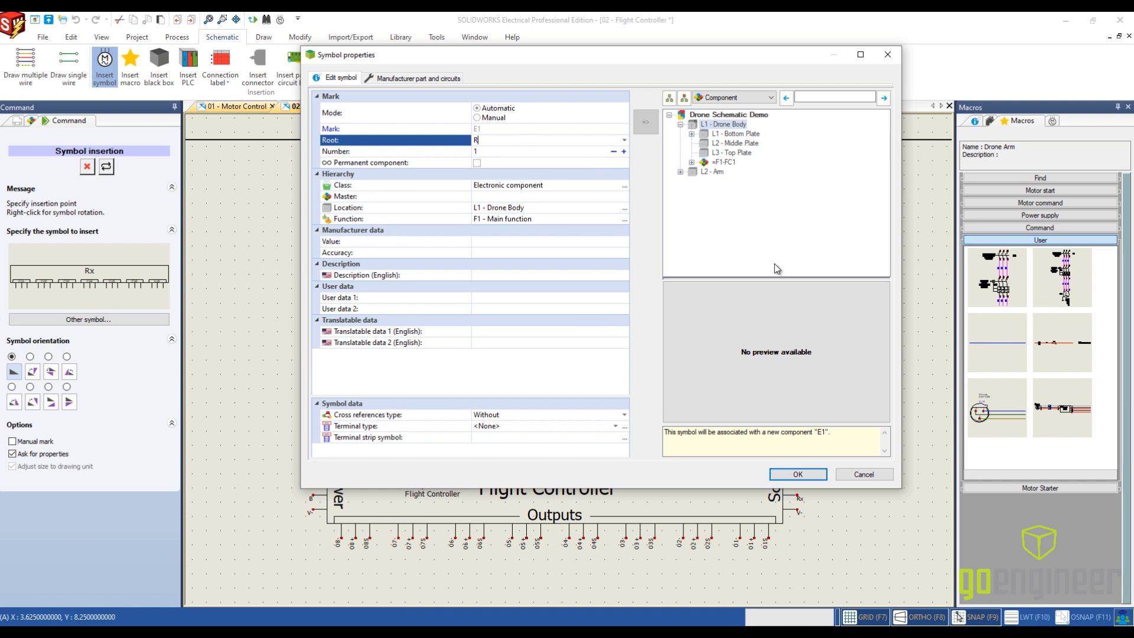
pyautogui.click(798, 474)
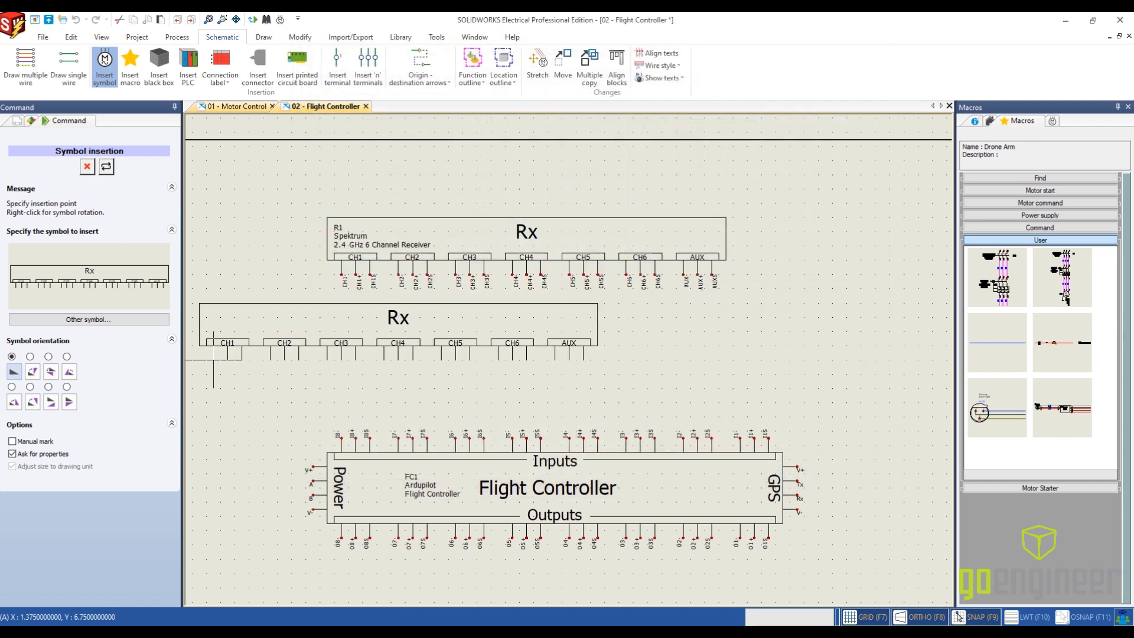
pyautogui.click(88, 167)
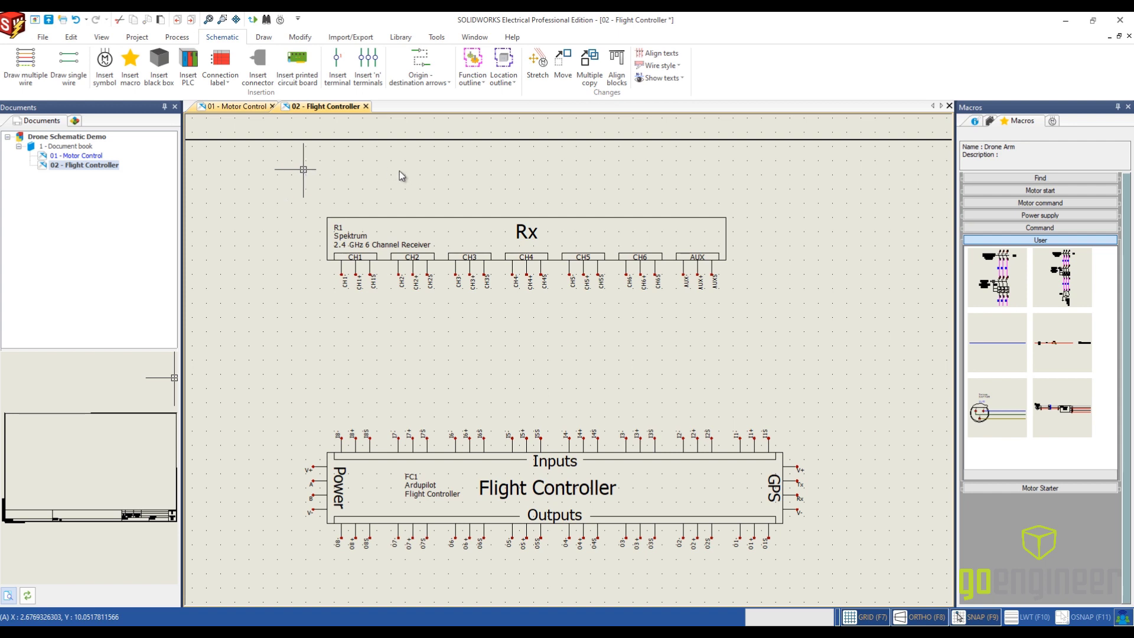
# - Choose the GPS symbol from the Detectors, sensors class for insertion on the Flight Controller sheet
pyautogui.moveTo(757, 401); pyautogui.dragTo(583, 288, button='middle')
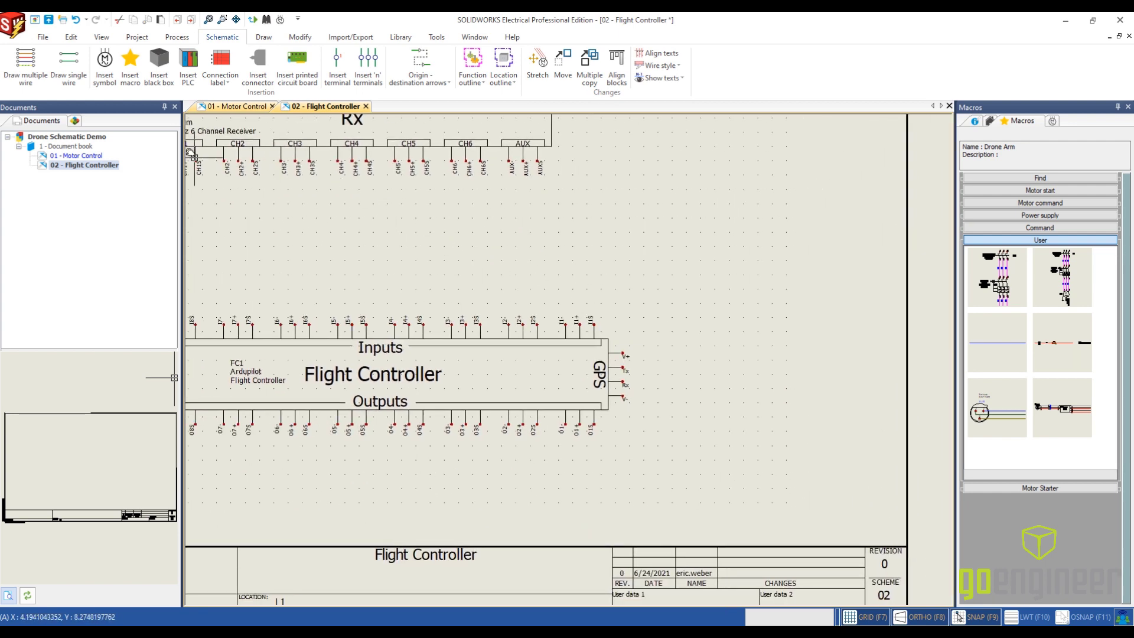
pyautogui.click(104, 64)
pyautogui.click(92, 319)
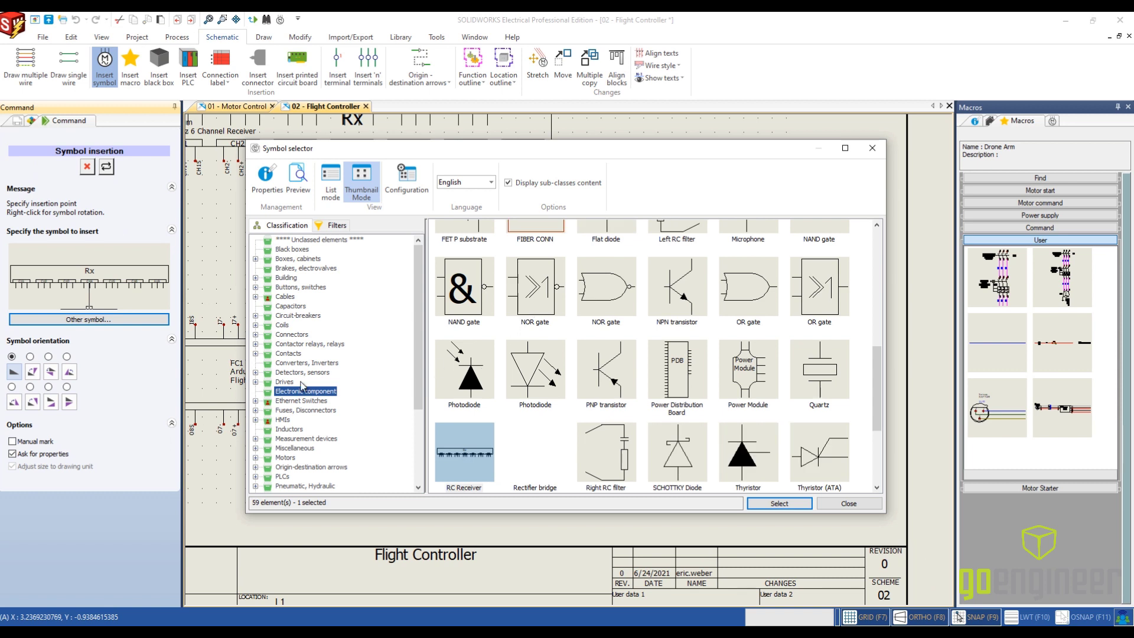
pyautogui.scroll(-1, 328, 464)
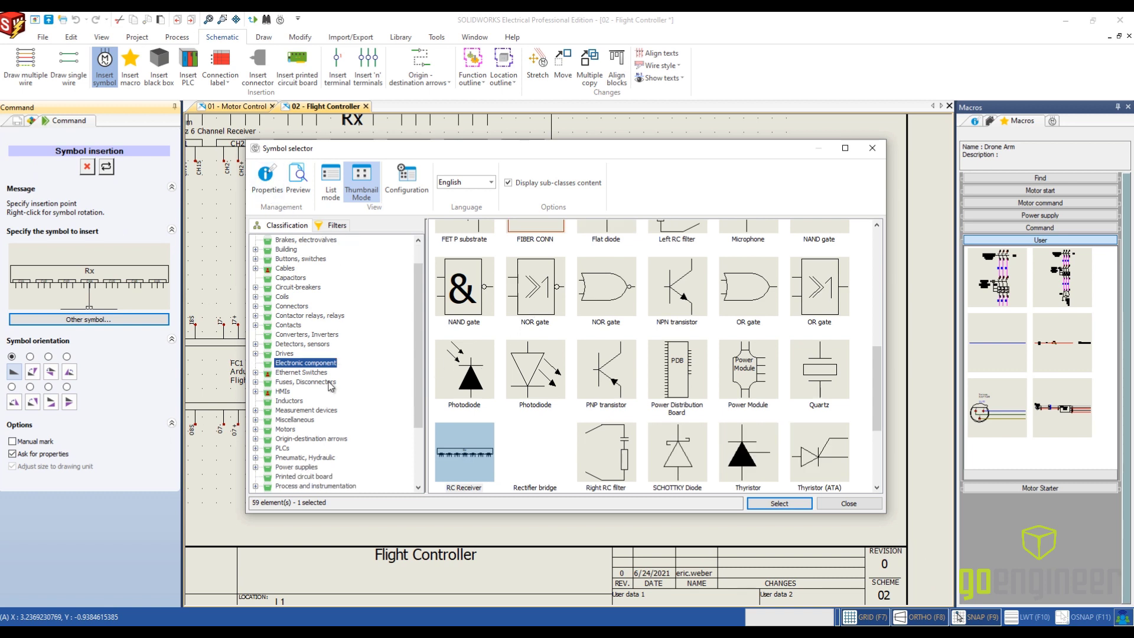
pyautogui.click(298, 345)
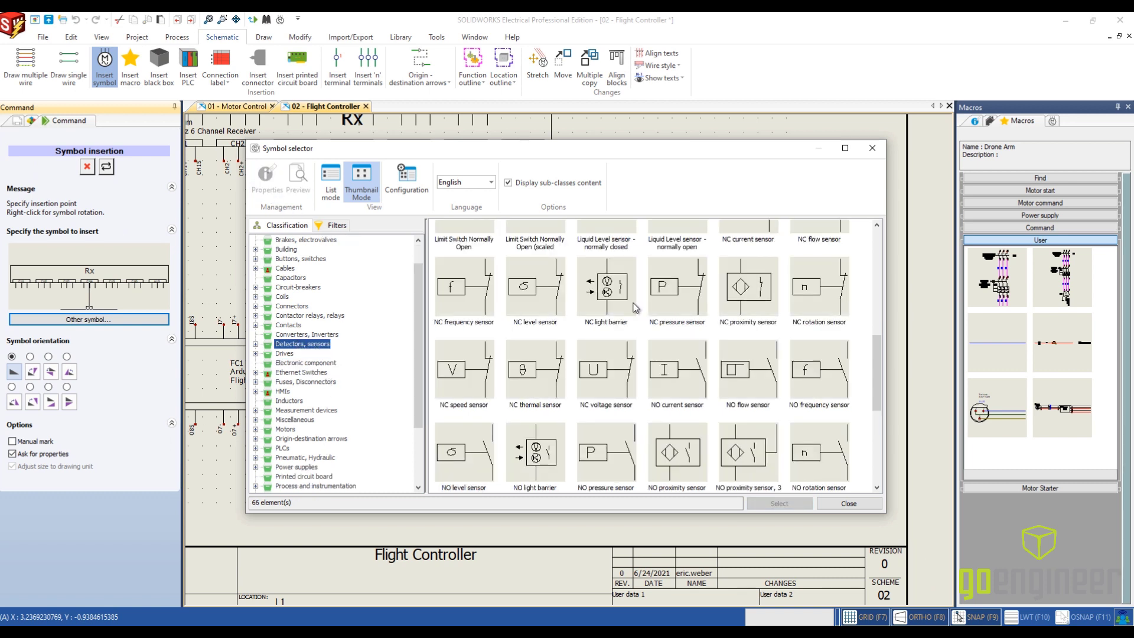
pyautogui.click(734, 335)
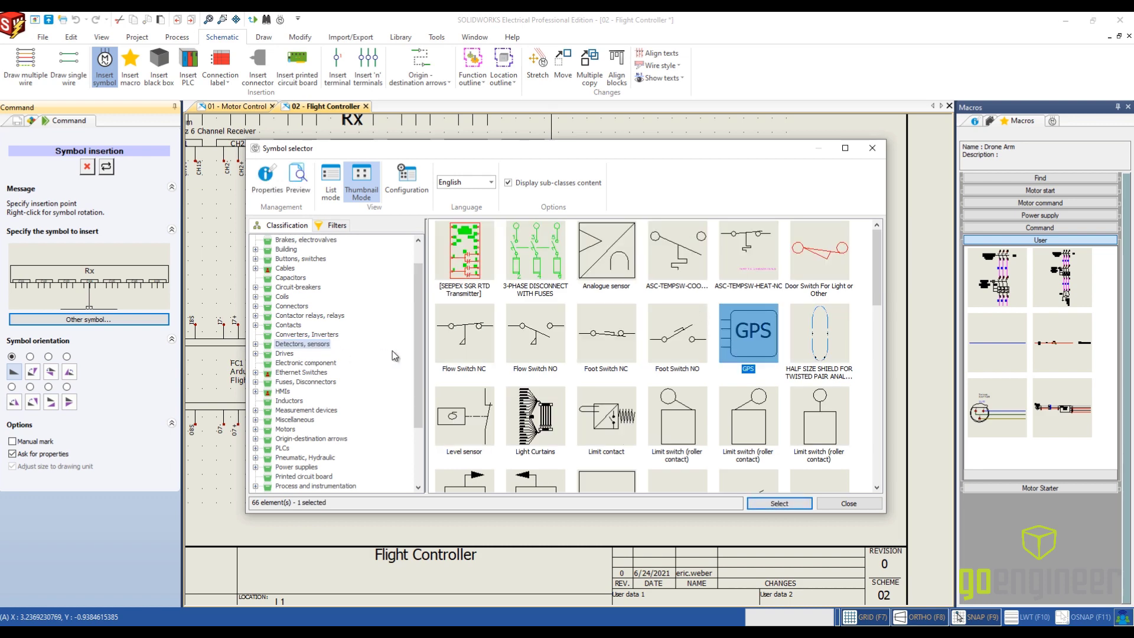
pyautogui.click(788, 504)
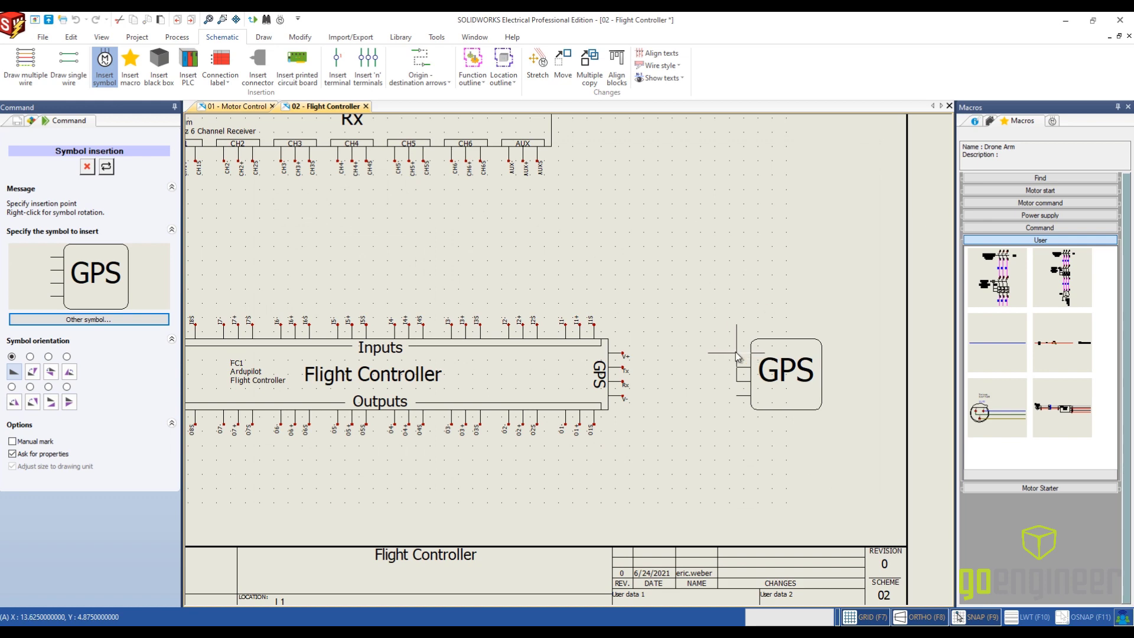
# - Place the GPS symbol facing the flight controller's GPS terminals, set its mark root to GPS, and check its manufacturer part
pyautogui.click(736, 357)
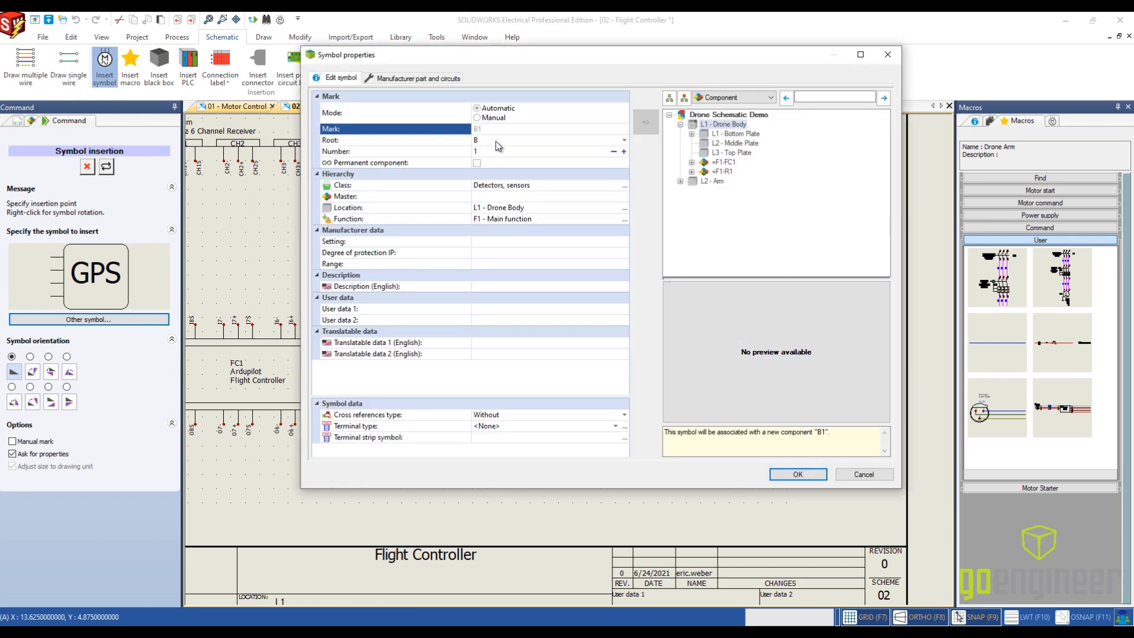
pyautogui.click(497, 141)
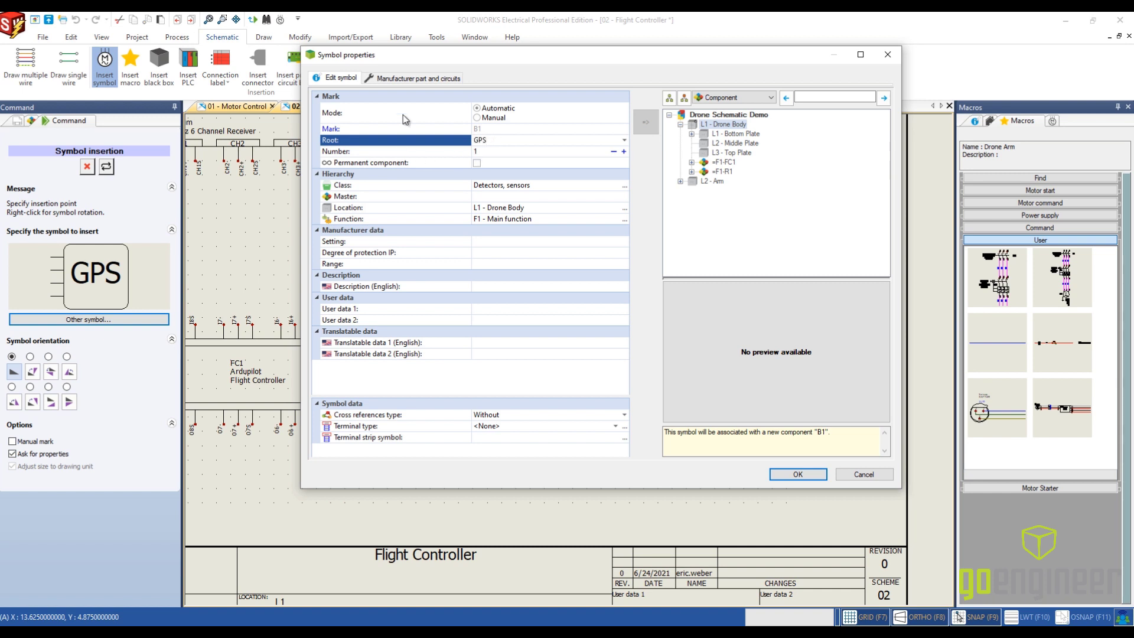
pyautogui.click(408, 78)
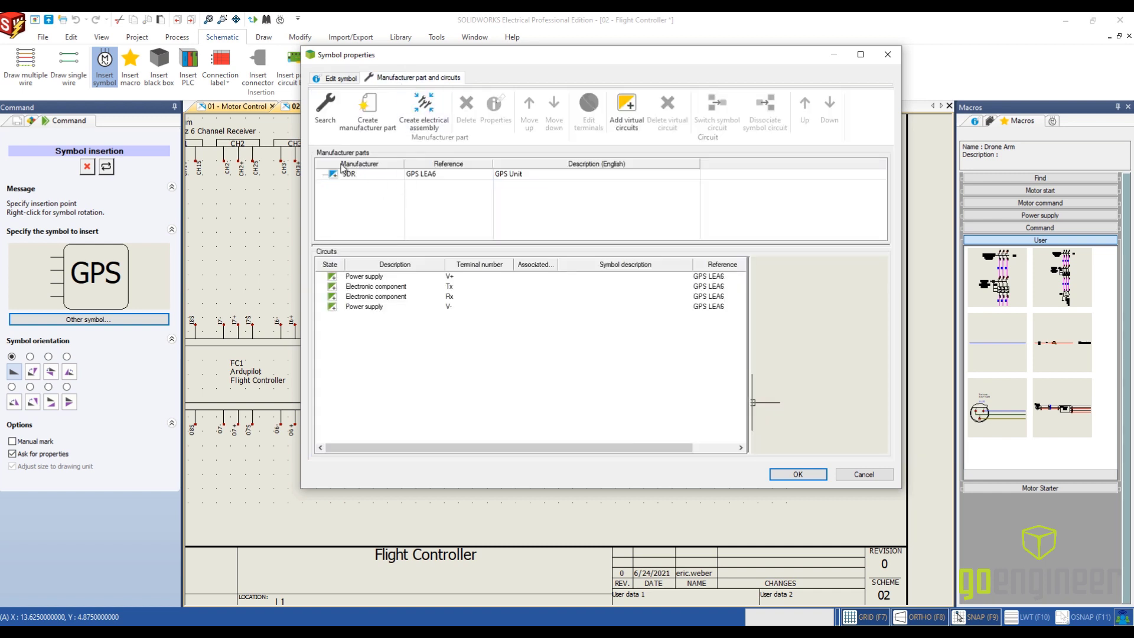
pyautogui.click(798, 475)
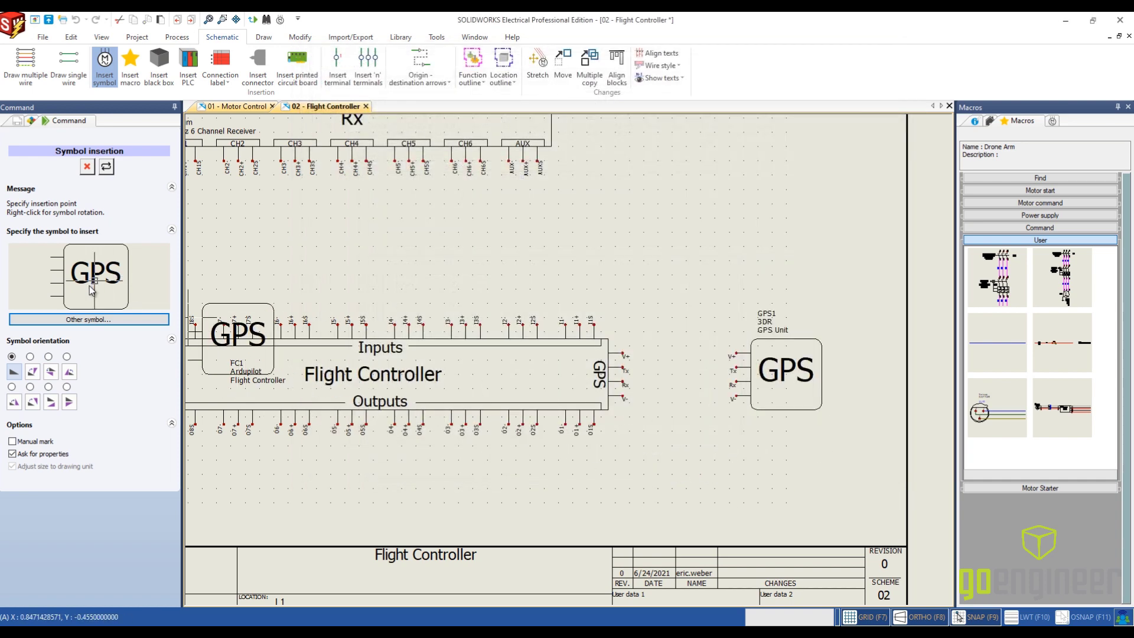
pyautogui.click(87, 166)
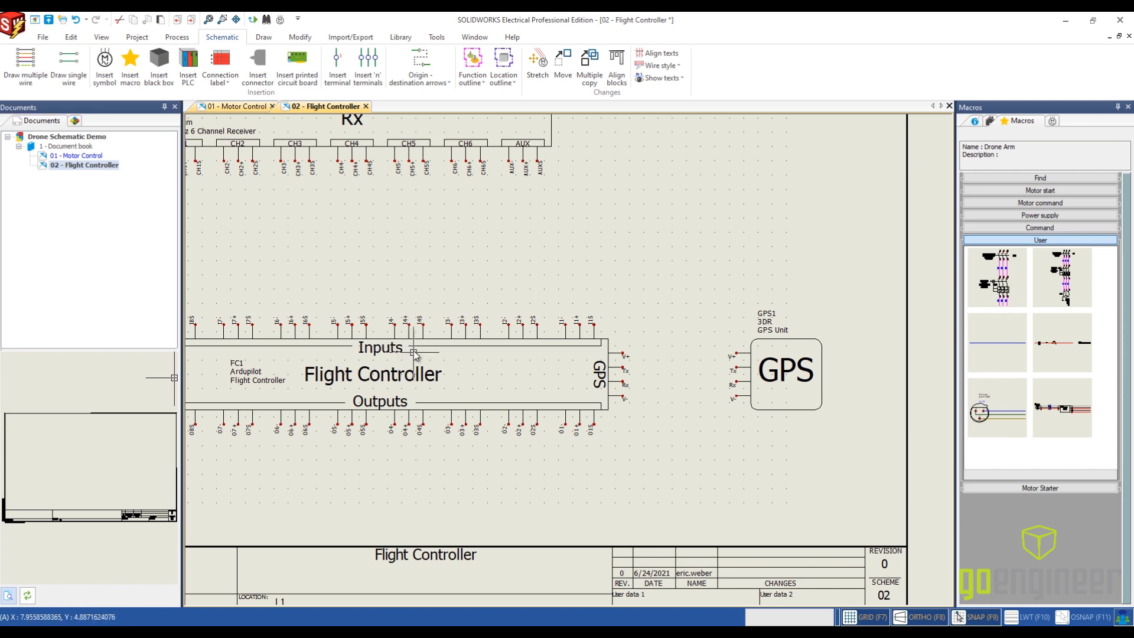
# - Draw 18 AWG PM FC wires outward from the flight controller's Power terminals V+ and V-, with 0.75 spacing between lines
pyautogui.scroll(-1, 422, 355)
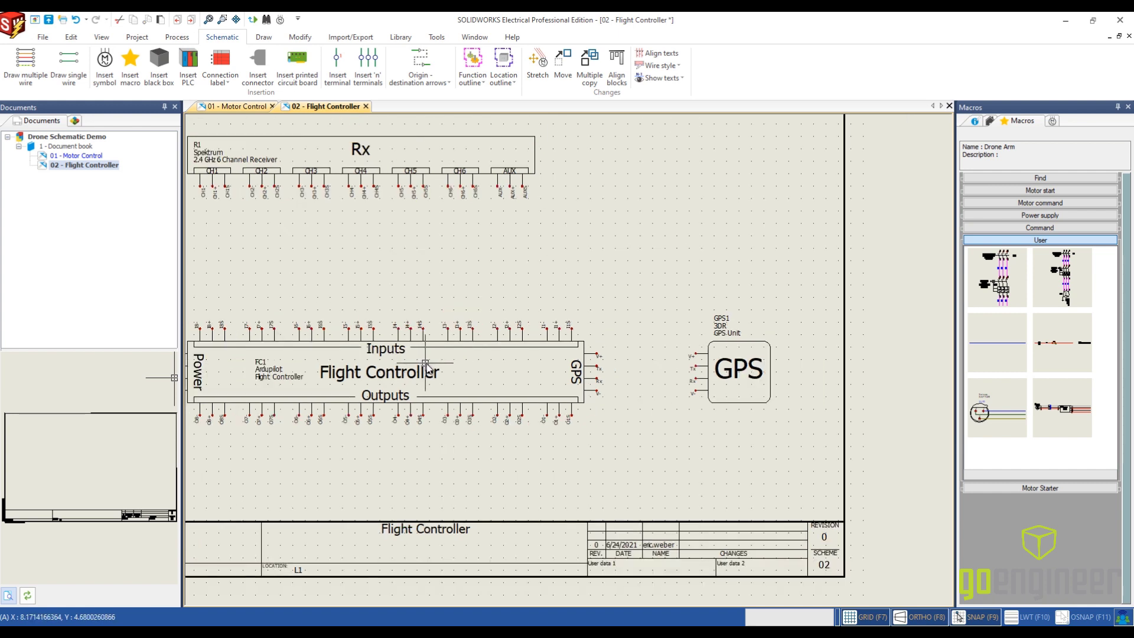
pyautogui.moveTo(427, 363); pyautogui.dragTo(632, 359, button='middle')
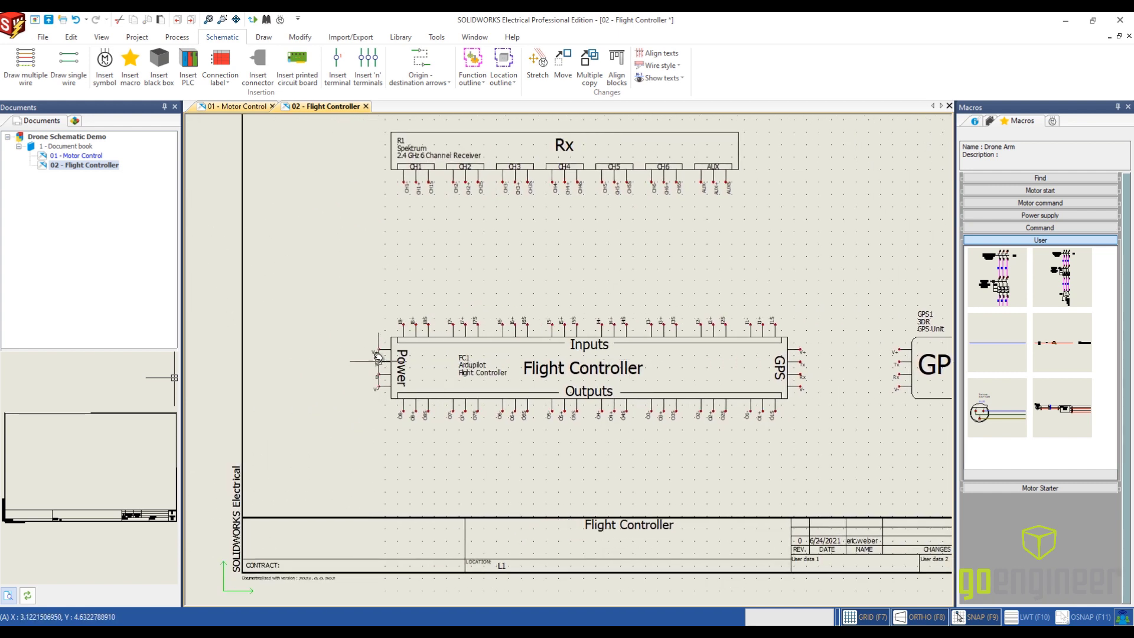
pyautogui.click(39, 77)
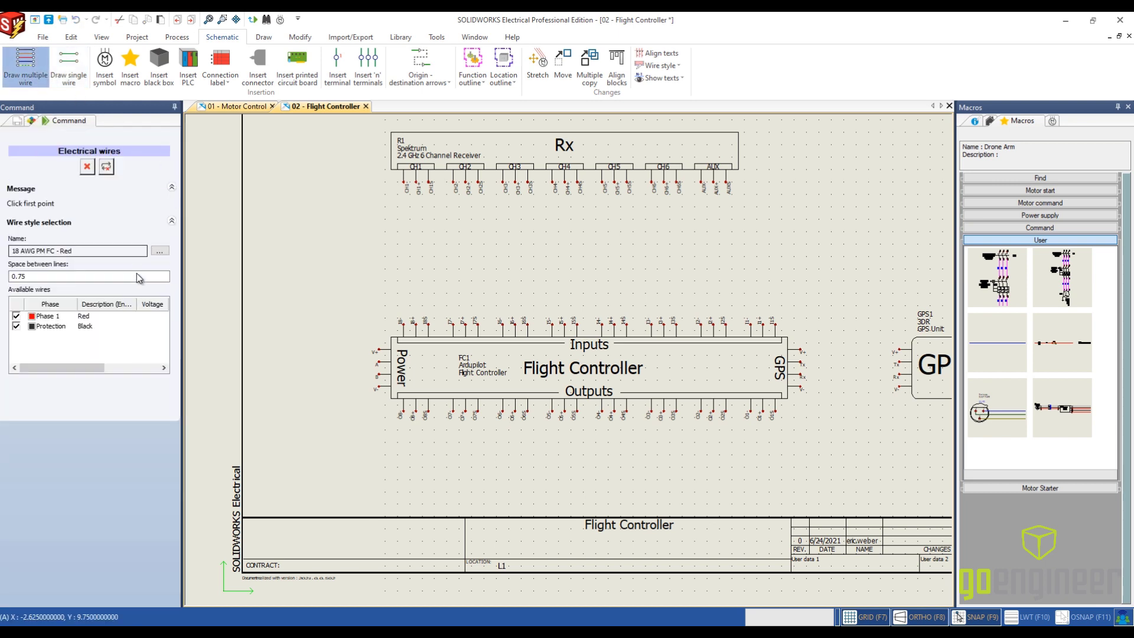
pyautogui.click(379, 350)
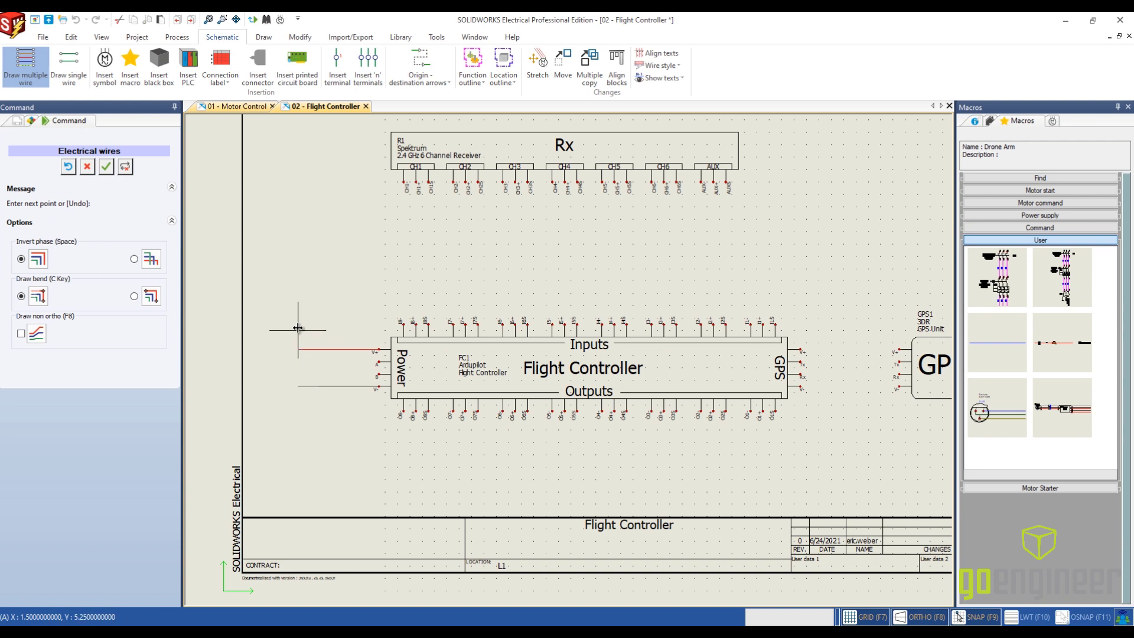
pyautogui.click(318, 349)
pyautogui.press('Escape')
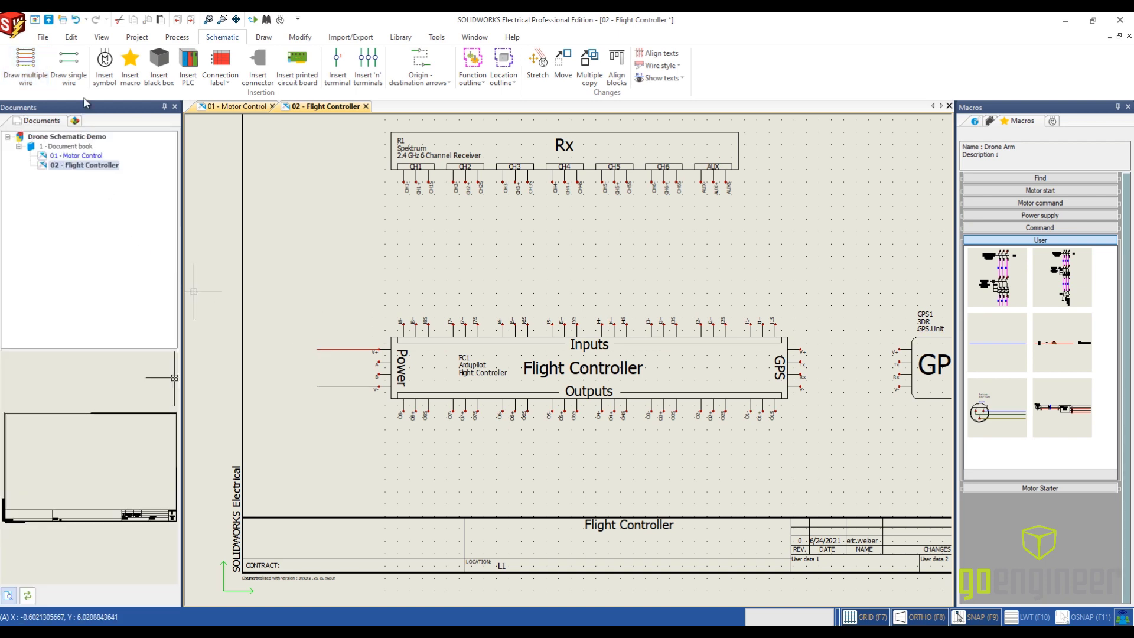
# - Draw two 18G Black wires outward from Power terminals A and B, ending level with the V+ and V- wires
pyautogui.click(68, 64)
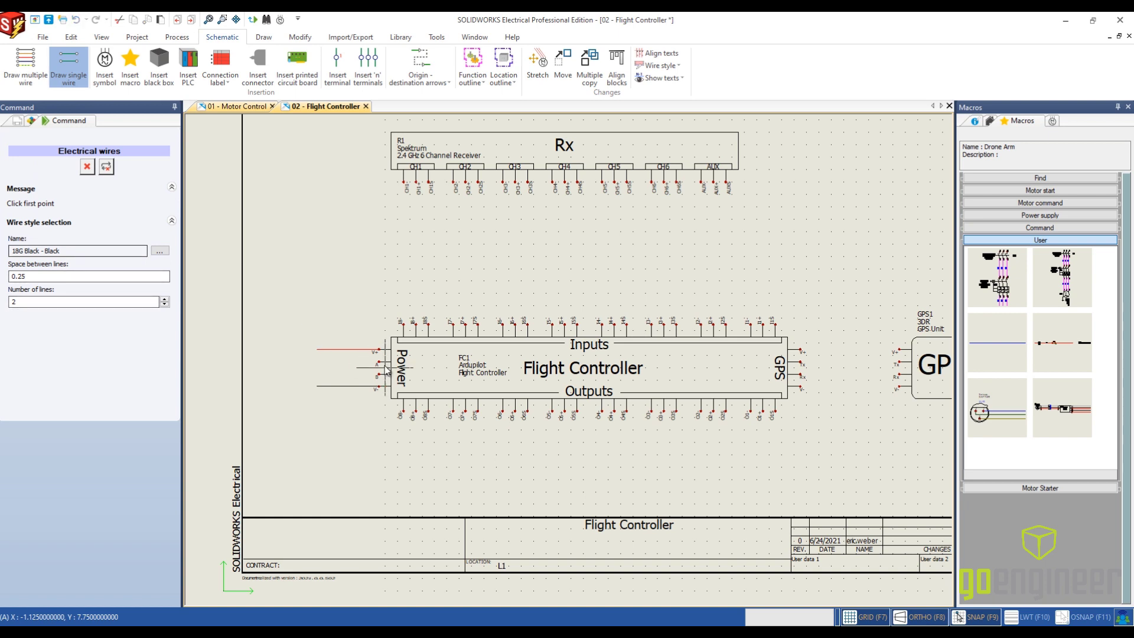
pyautogui.click(321, 362)
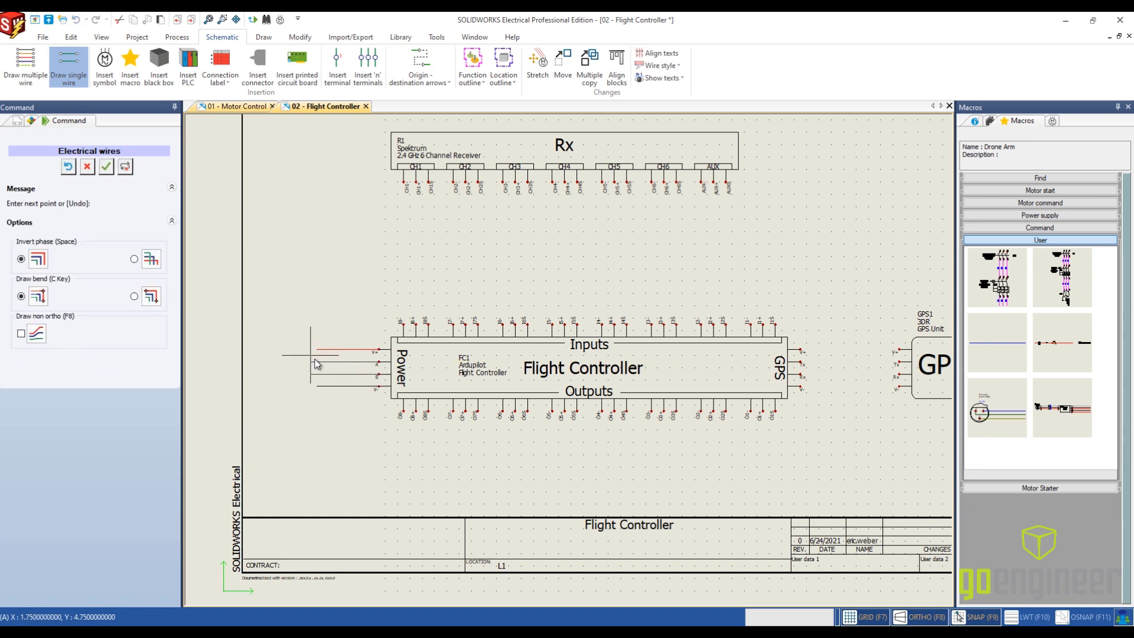
pyautogui.click(317, 361)
pyautogui.press('Escape')
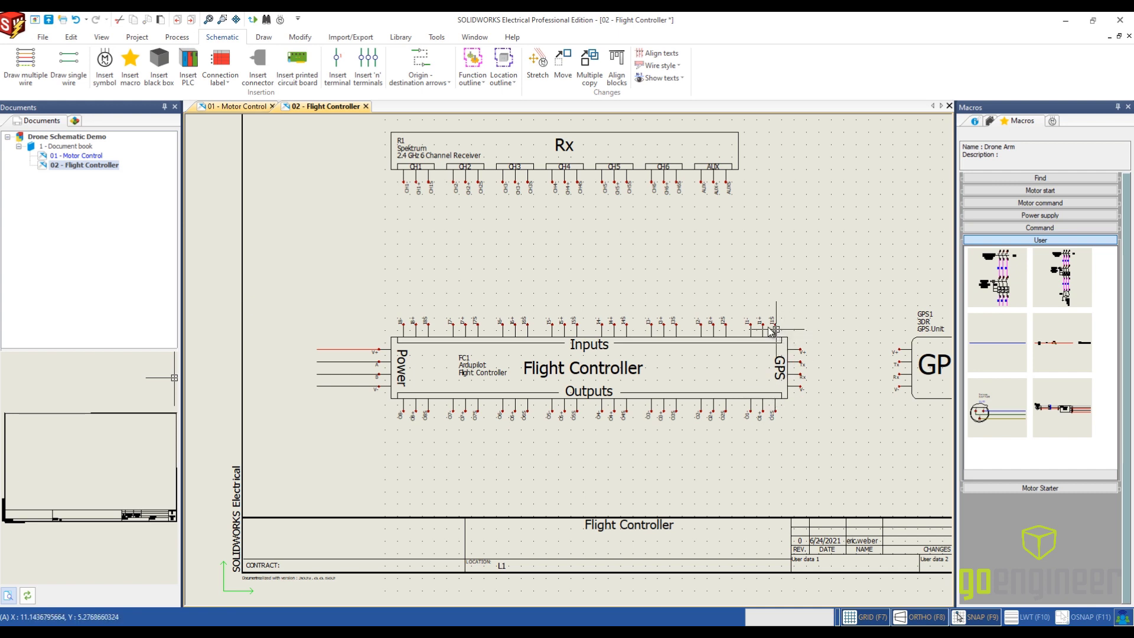
# - Set the single-wire style to 18G Yellow
pyautogui.click(81, 71)
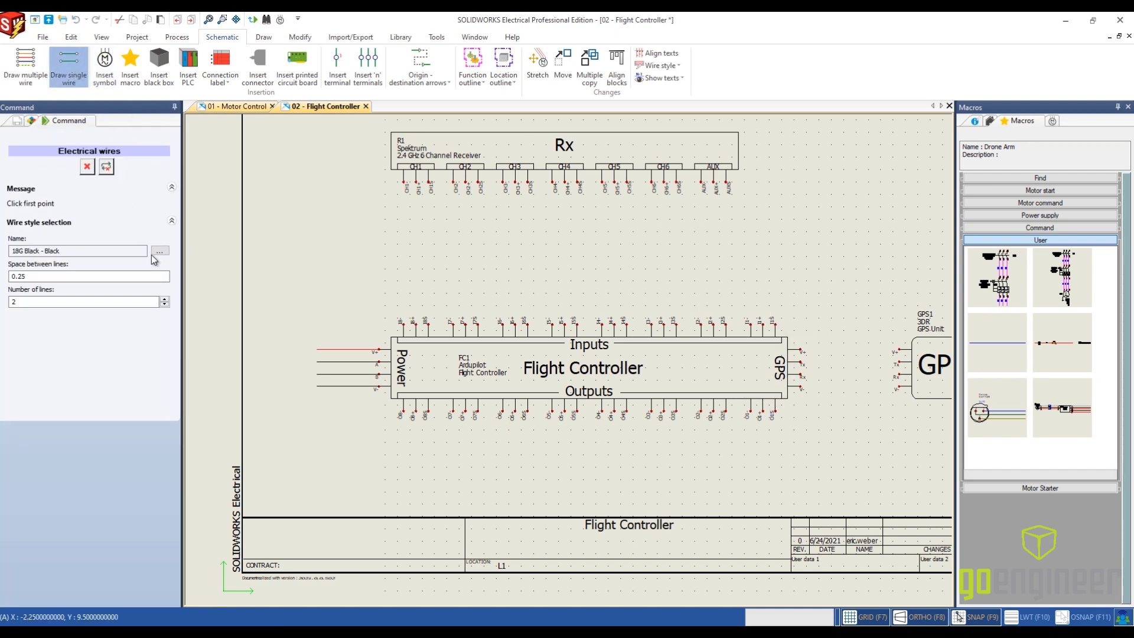
pyautogui.click(160, 250)
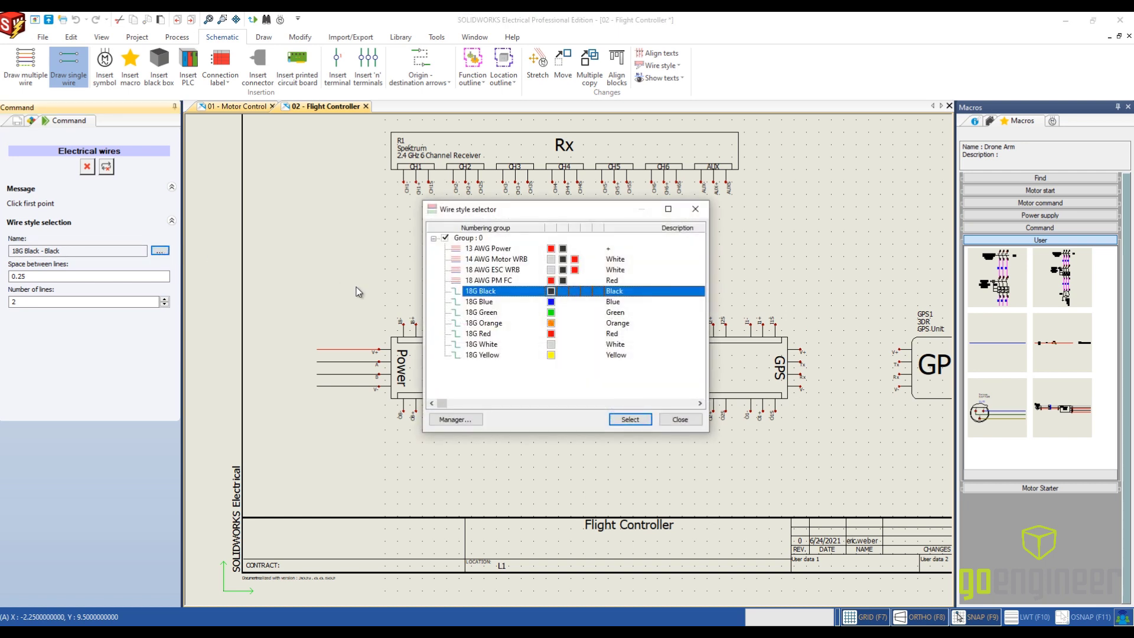
pyautogui.click(549, 355)
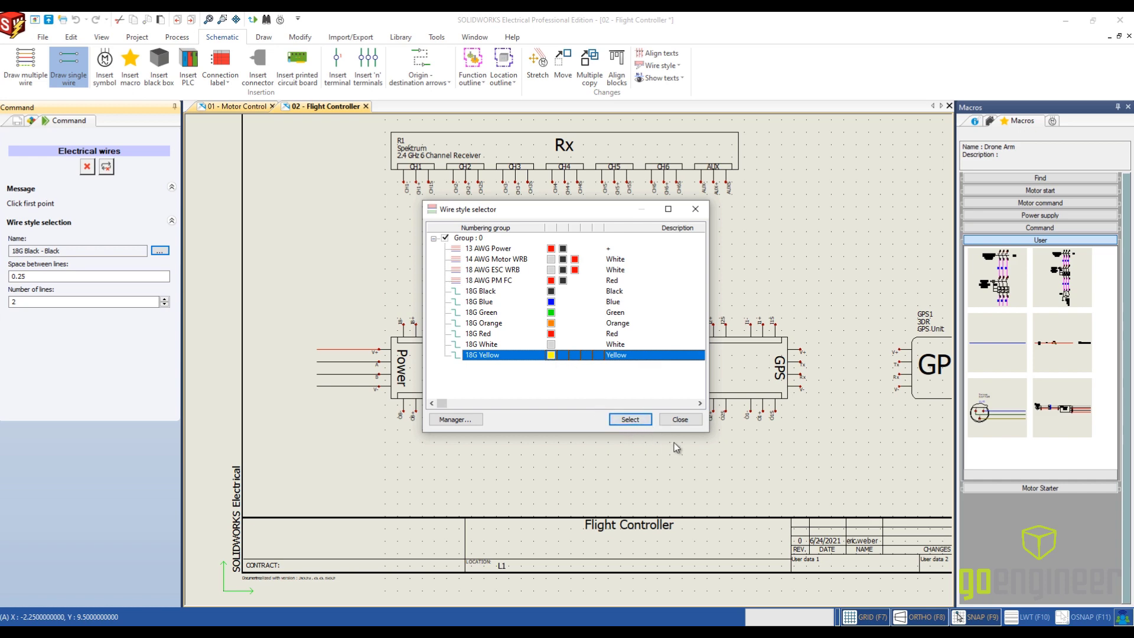
pyautogui.click(630, 420)
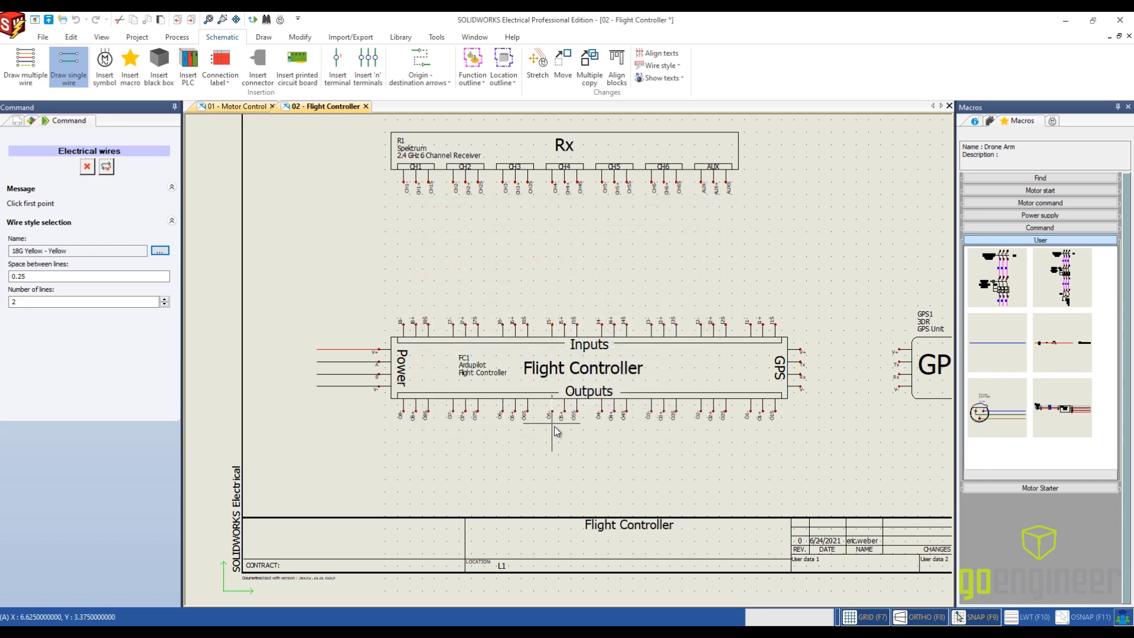
pyautogui.scroll(3, 538, 444)
pyautogui.click(703, 400)
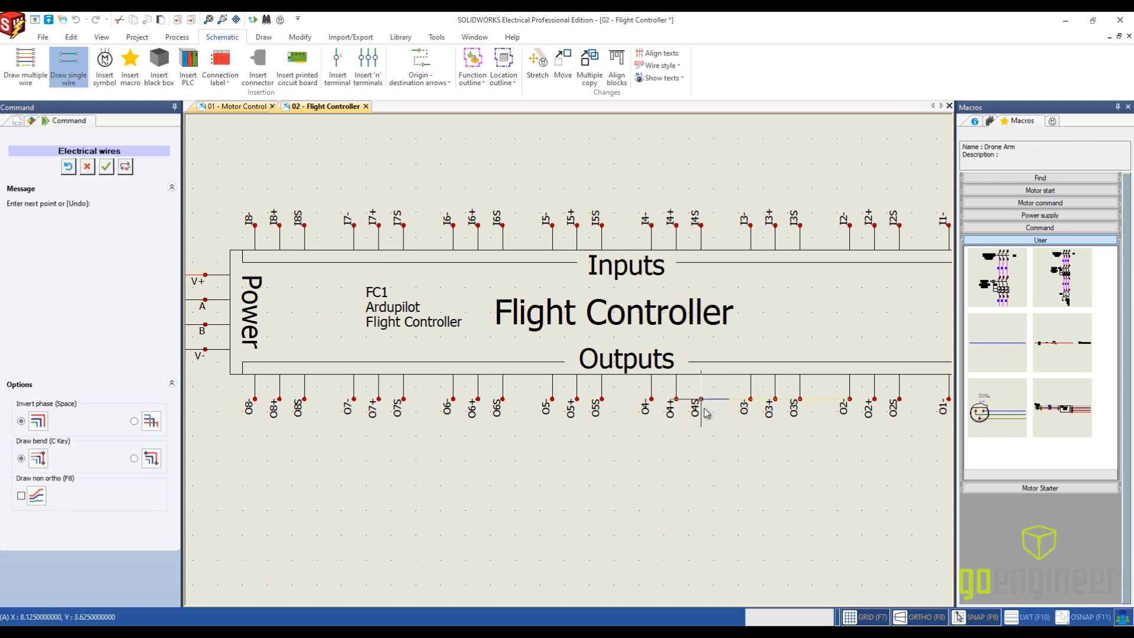
pyautogui.click(71, 169)
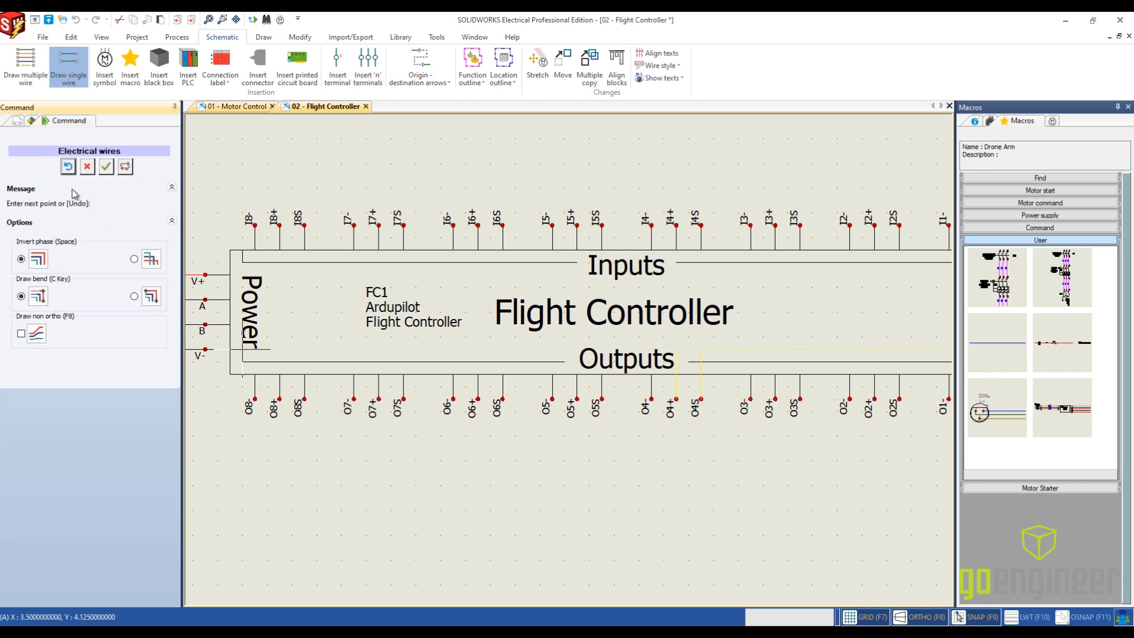
# - Set the number of lines to 1 and draw an 18G Yellow wire straight down from output O4S to about Y 2.5
pyautogui.click(68, 65)
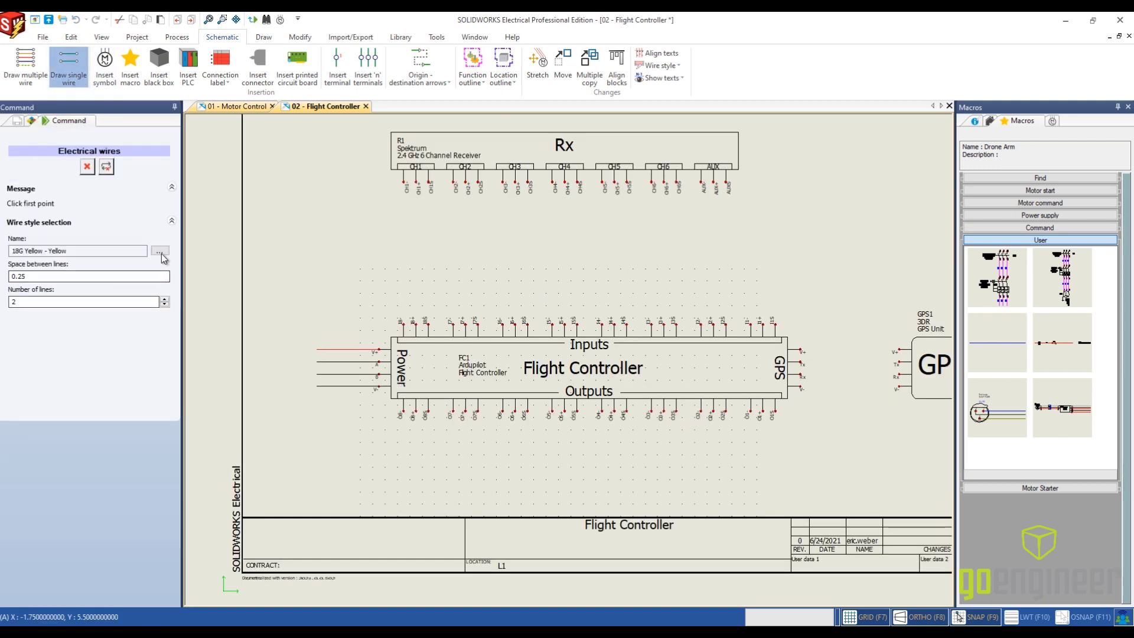
pyautogui.click(164, 304)
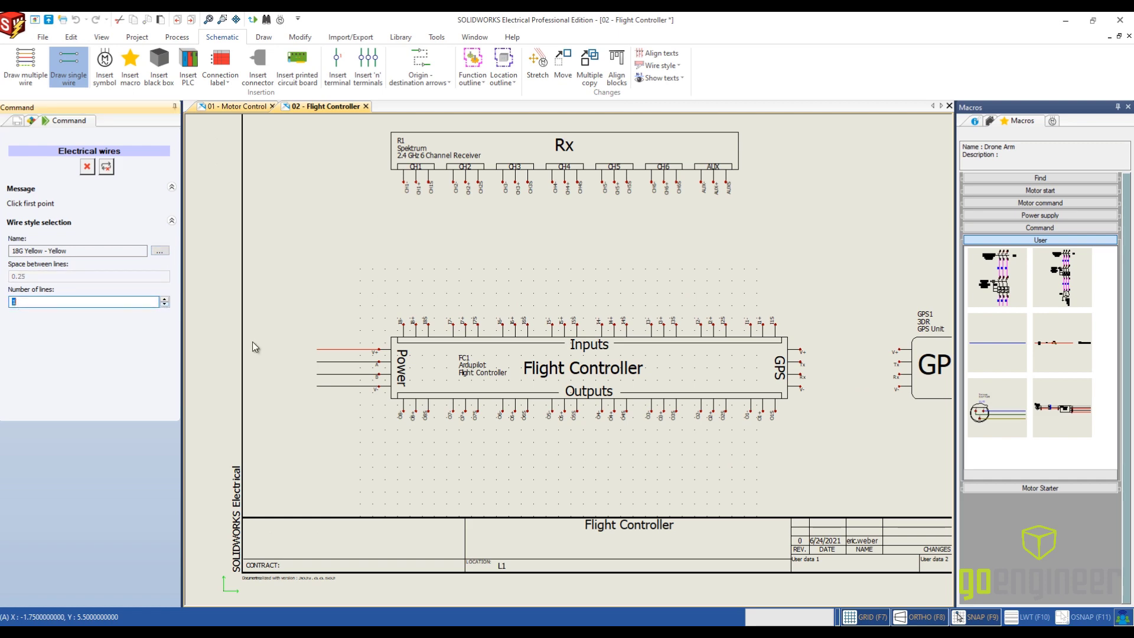
pyautogui.scroll(1, 525, 448)
pyautogui.scroll(2, 679, 467)
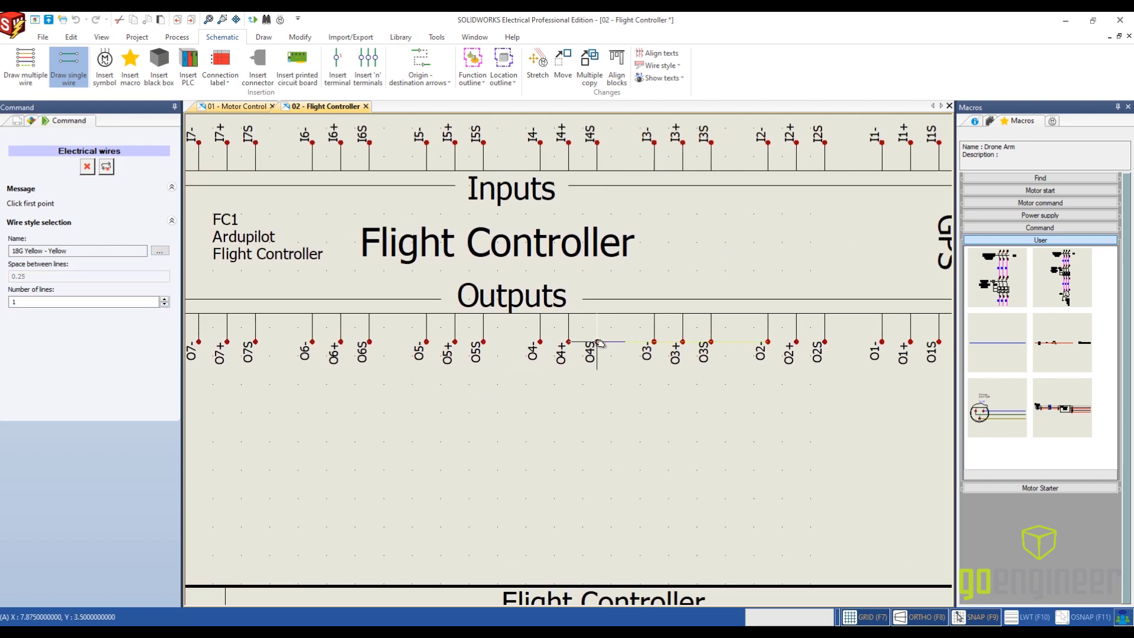
pyautogui.click(597, 342)
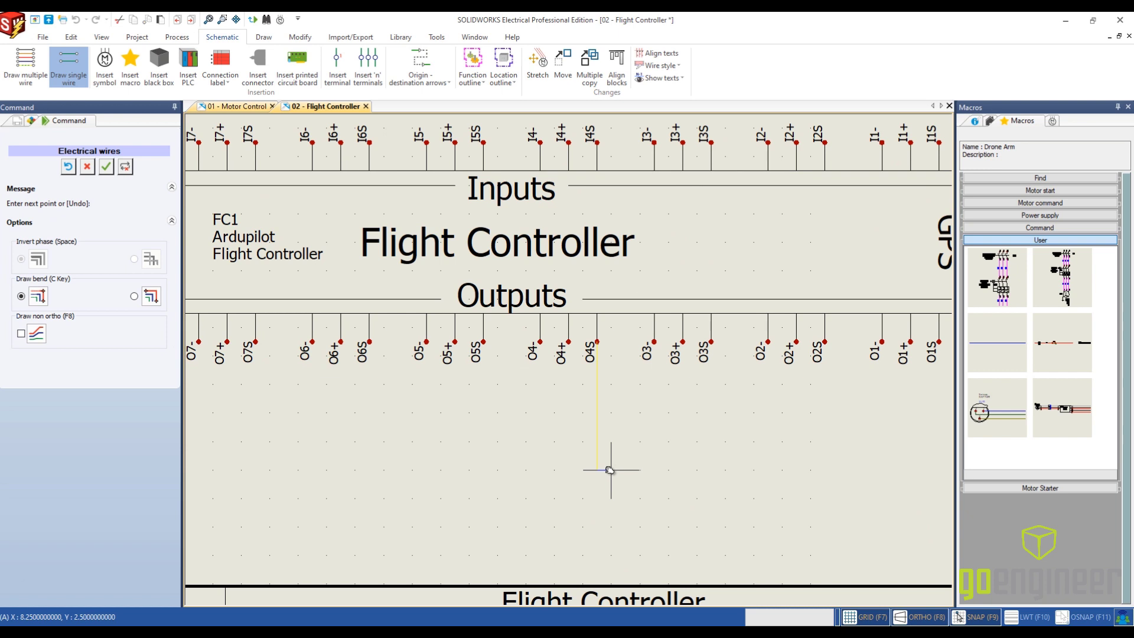
pyautogui.press('Escape')
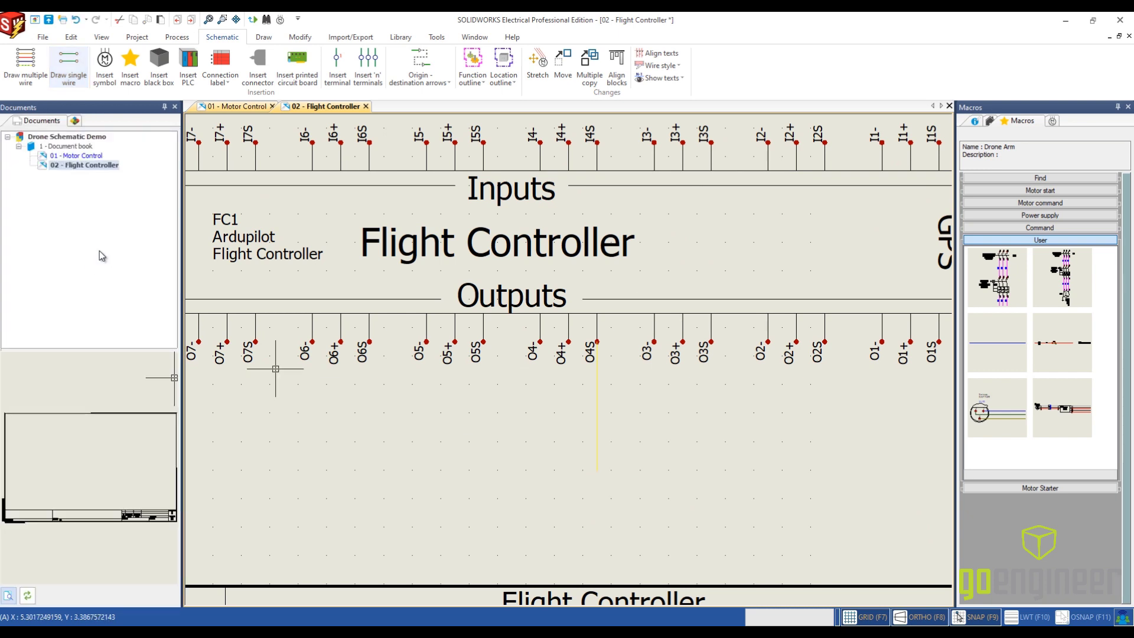
# - Draw an 18G White wire straight down from output O3S to about Y 2.5, matching the yellow wire's length
pyautogui.click(67, 66)
pyautogui.click(160, 250)
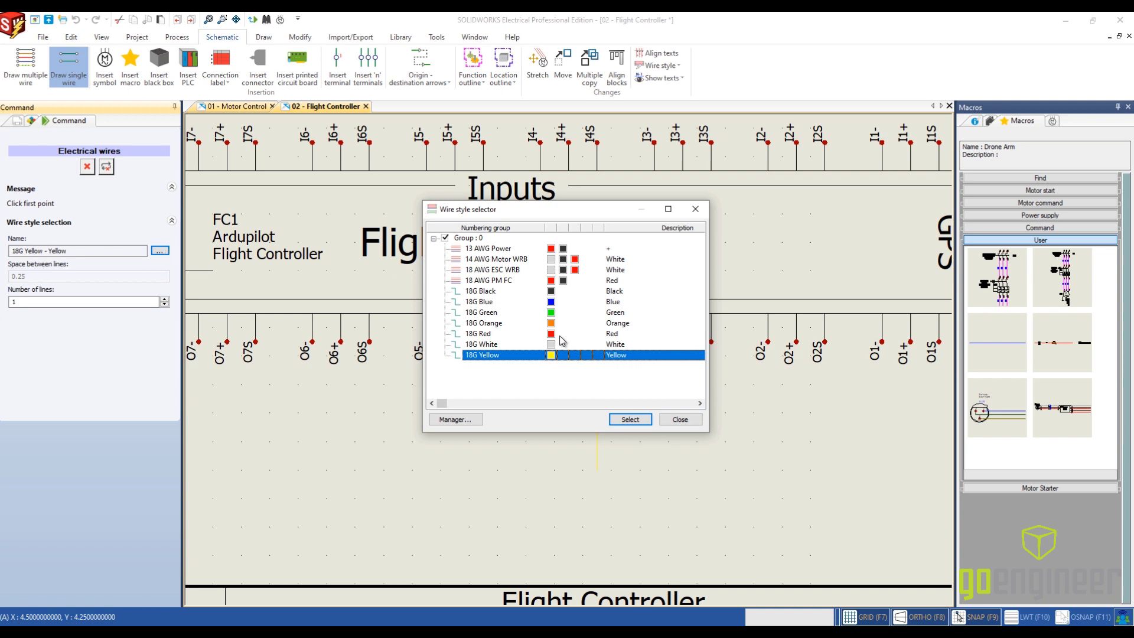
pyautogui.click(560, 345)
pyautogui.click(629, 419)
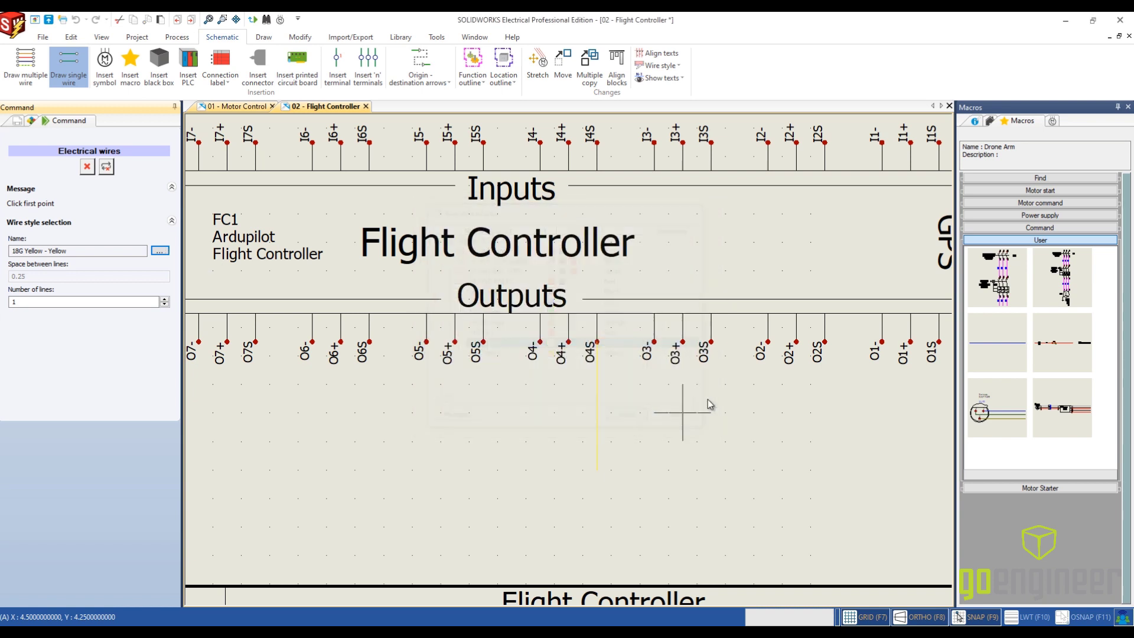
pyautogui.click(711, 342)
pyautogui.click(711, 468)
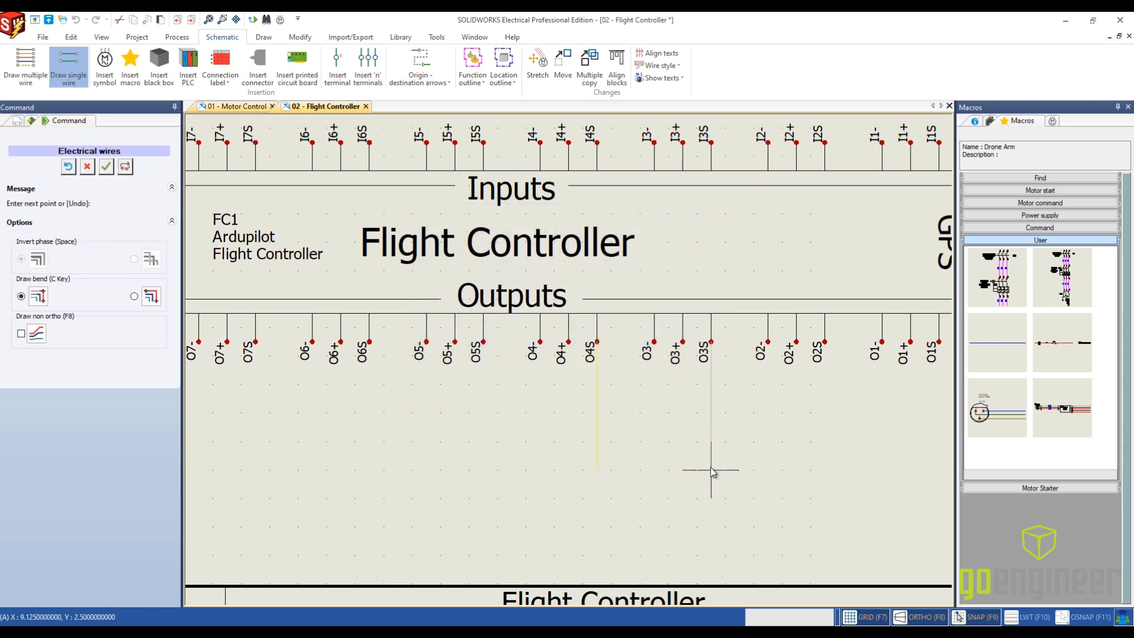
pyautogui.press('Escape')
# - Draw an 18G Orange wire straight down from output O2S to about Y 2.5, level with the yellow and white wires
pyautogui.click(84, 80)
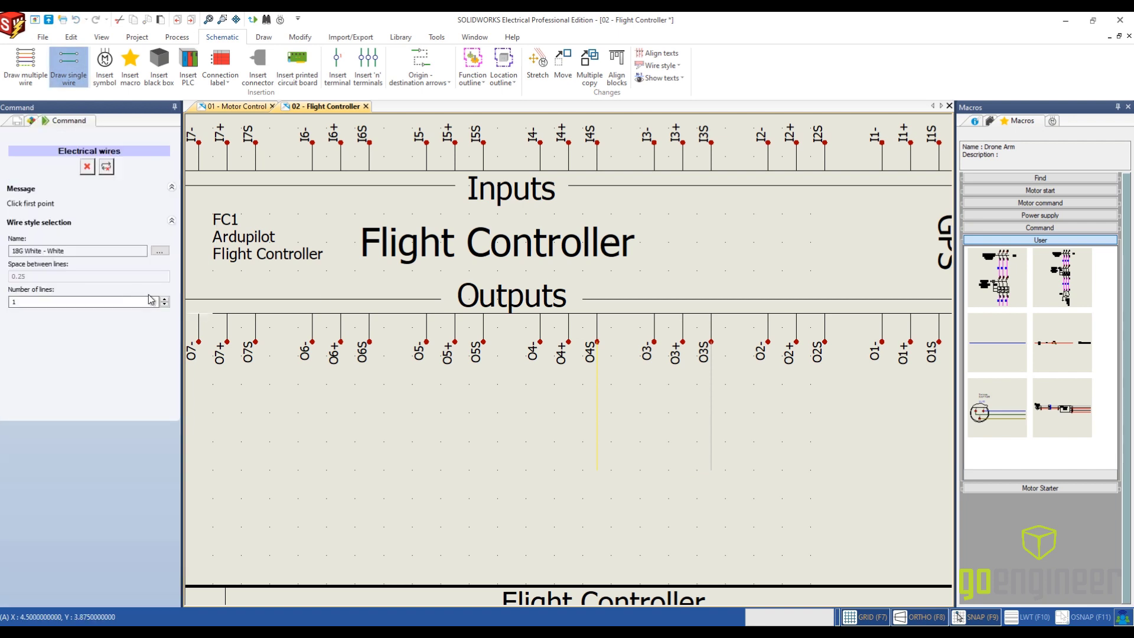
pyautogui.click(160, 250)
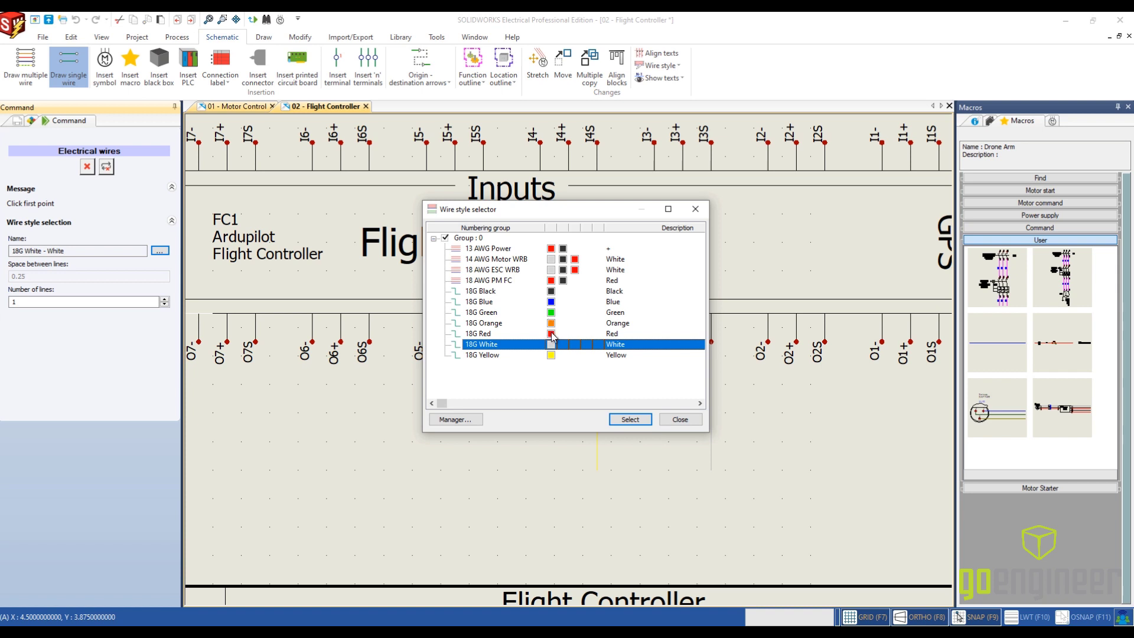
pyautogui.click(552, 325)
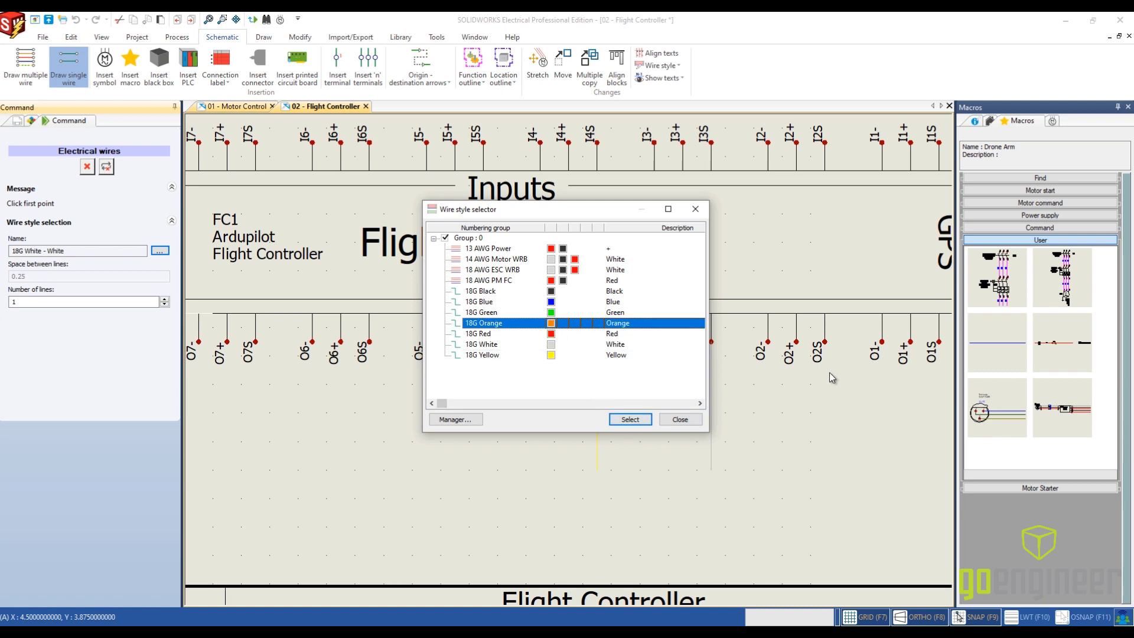
pyautogui.click(648, 419)
pyautogui.click(825, 342)
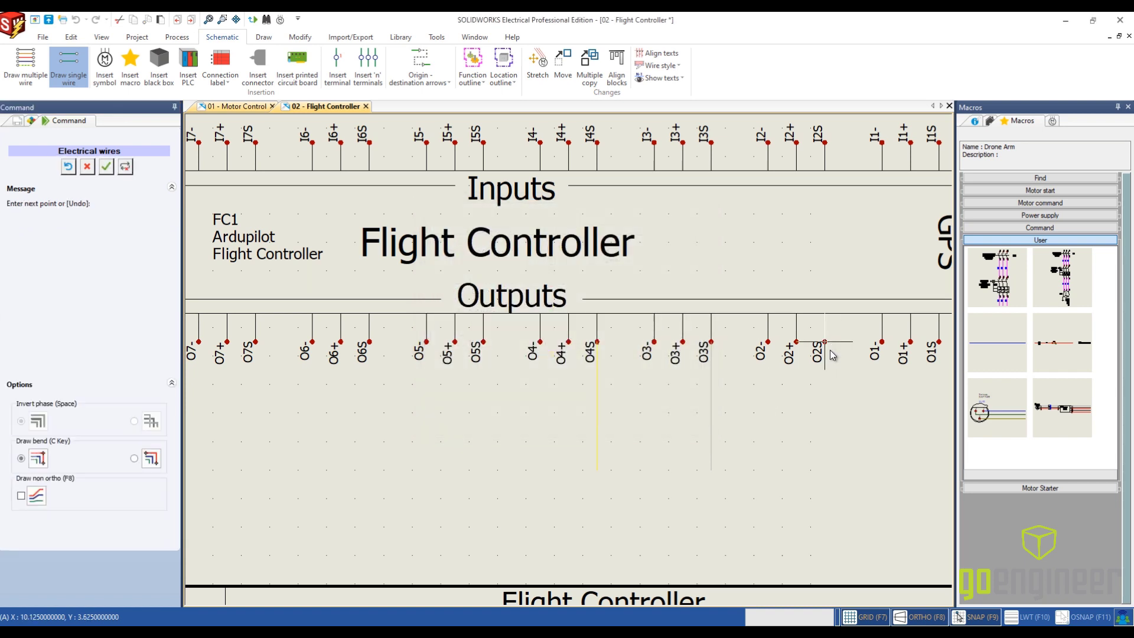
pyautogui.rightClick(823, 468)
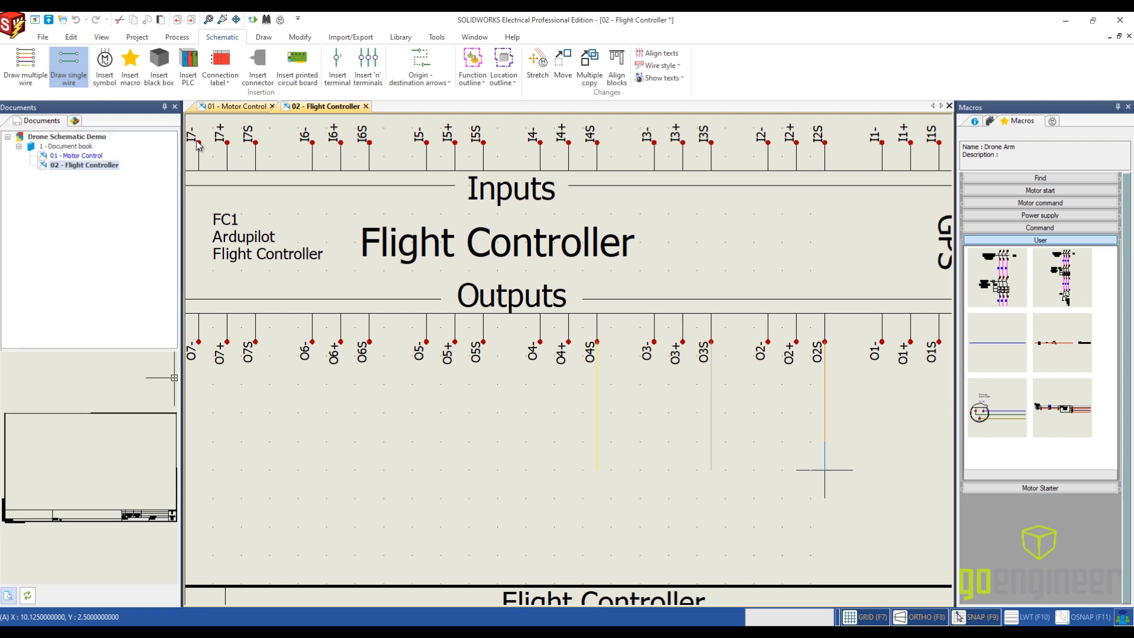
# - Draw an 18G Green wire straight down from output O1S to about Y 2.5, matching the other signal wires' length
pyautogui.click(73, 68)
pyautogui.click(160, 251)
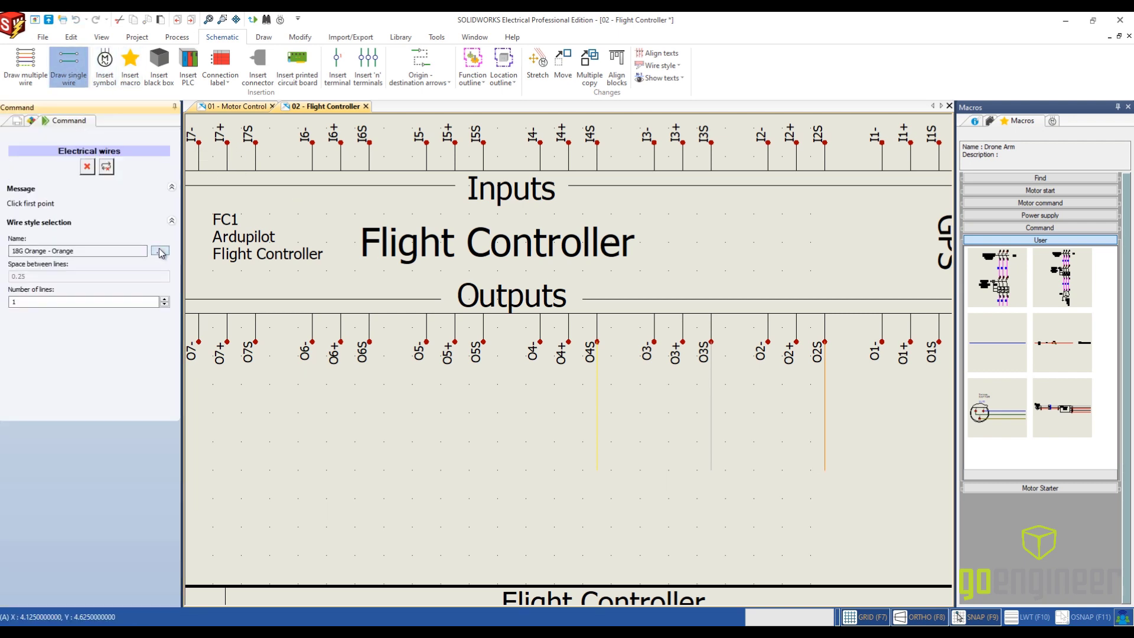
pyautogui.click(526, 313)
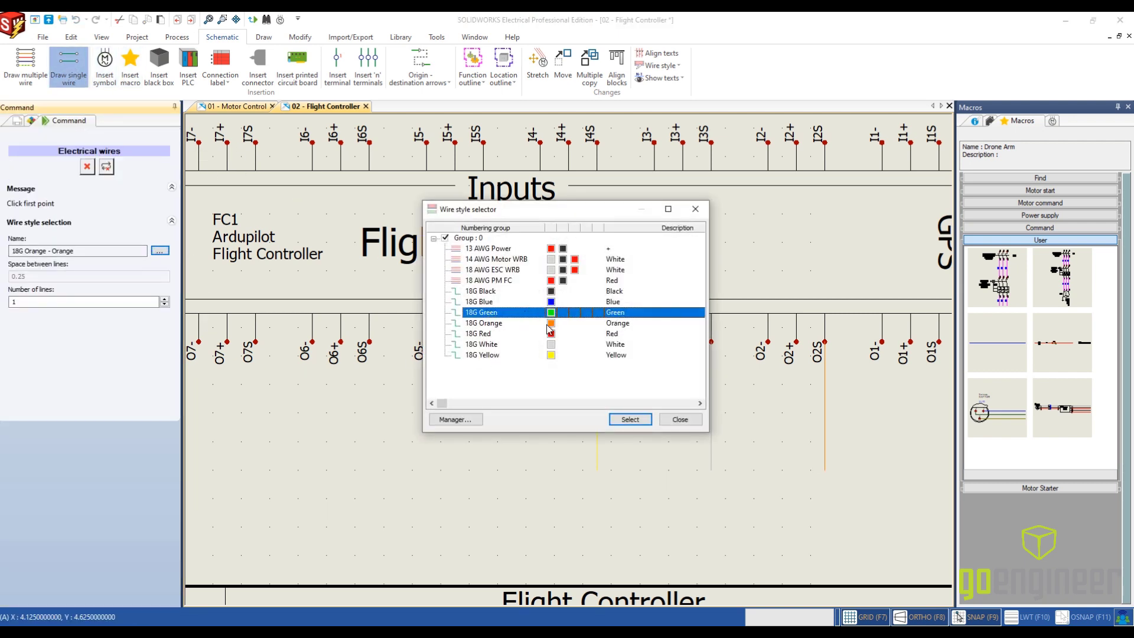
pyautogui.click(630, 419)
pyautogui.moveTo(853, 440); pyautogui.dragTo(678, 405, button='middle')
pyautogui.click(763, 304)
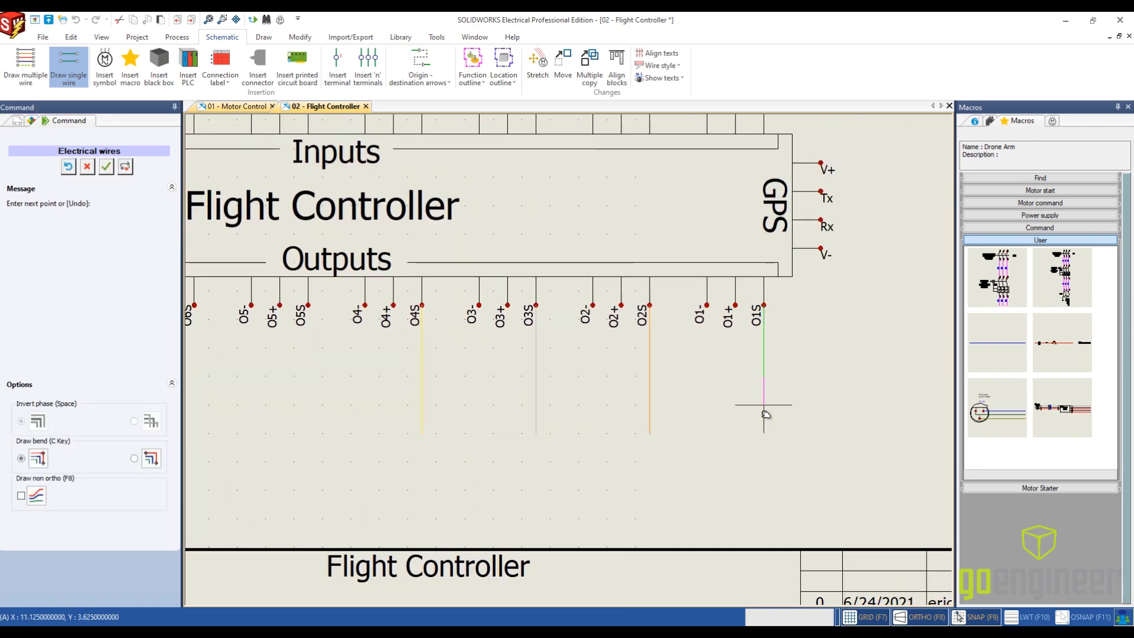
pyautogui.click(764, 433)
pyautogui.press('Escape')
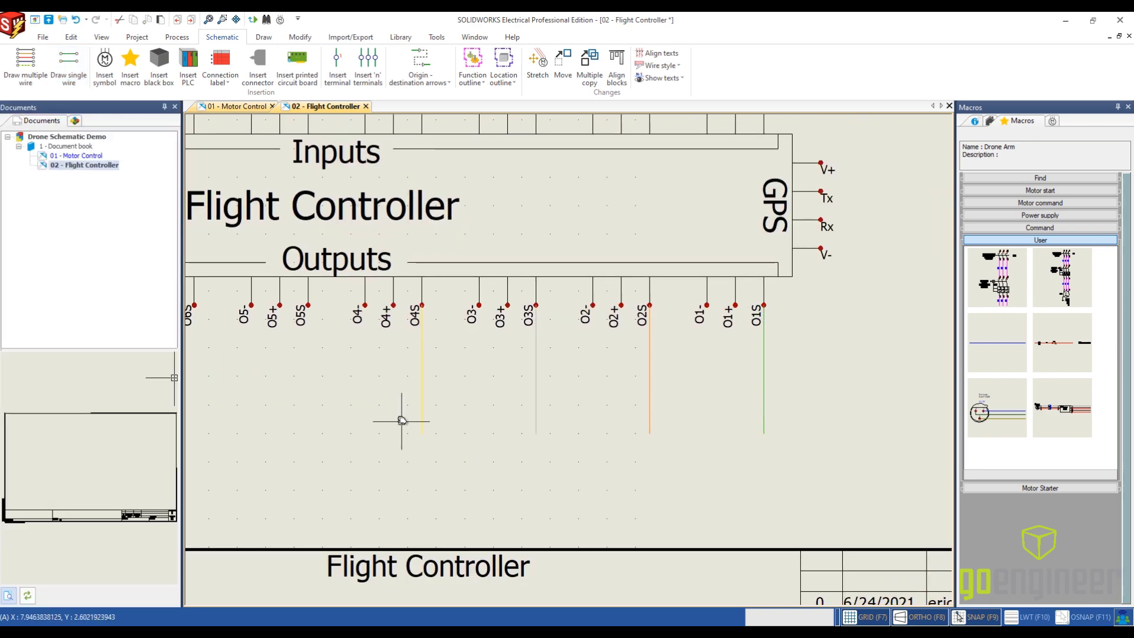
pyautogui.moveTo(403, 420); pyautogui.dragTo(677, 424, button='middle')
pyautogui.scroll(-1, 677, 423)
pyautogui.scroll(1, 677, 424)
pyautogui.scroll(-2, 582, 431)
pyautogui.moveTo(492, 412); pyautogui.dragTo(572, 413, button='middle')
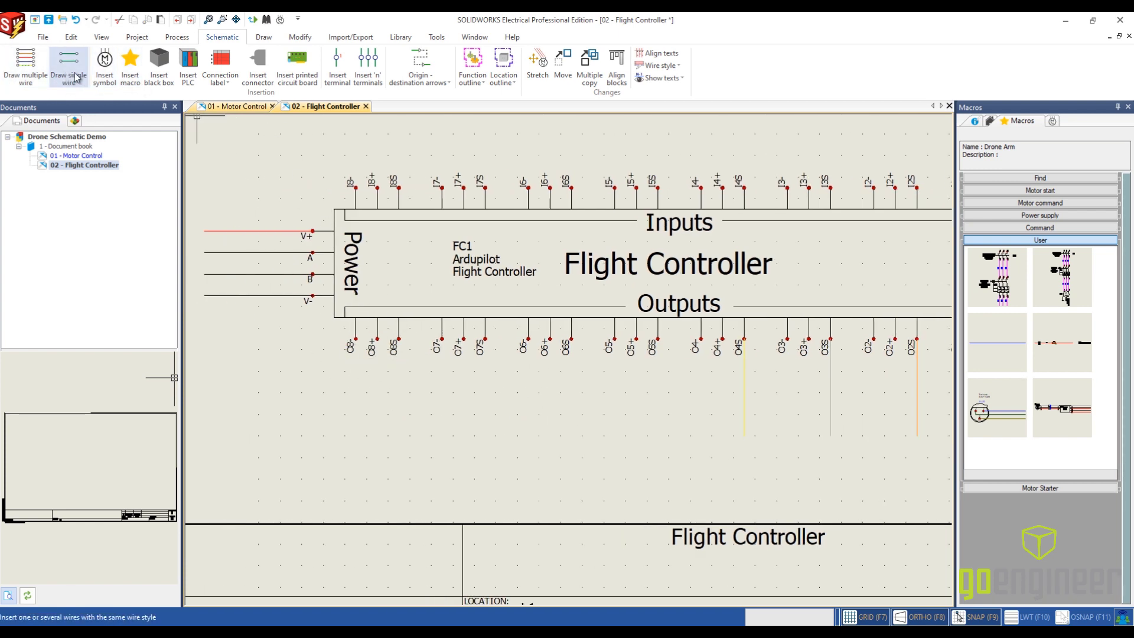
pyautogui.click(26, 71)
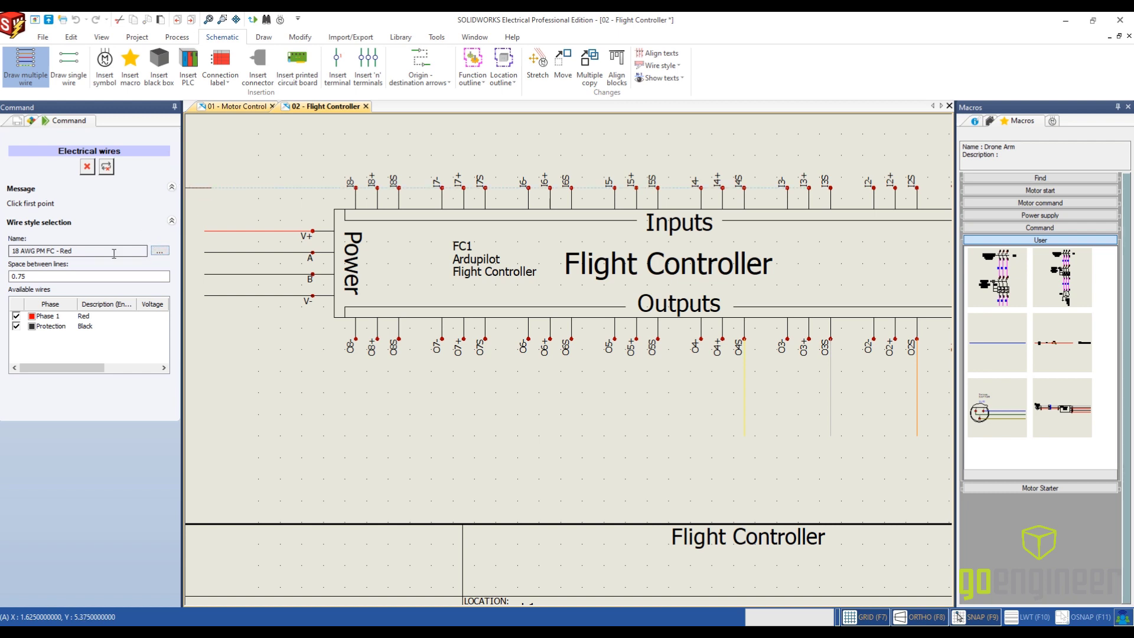
pyautogui.click(377, 340)
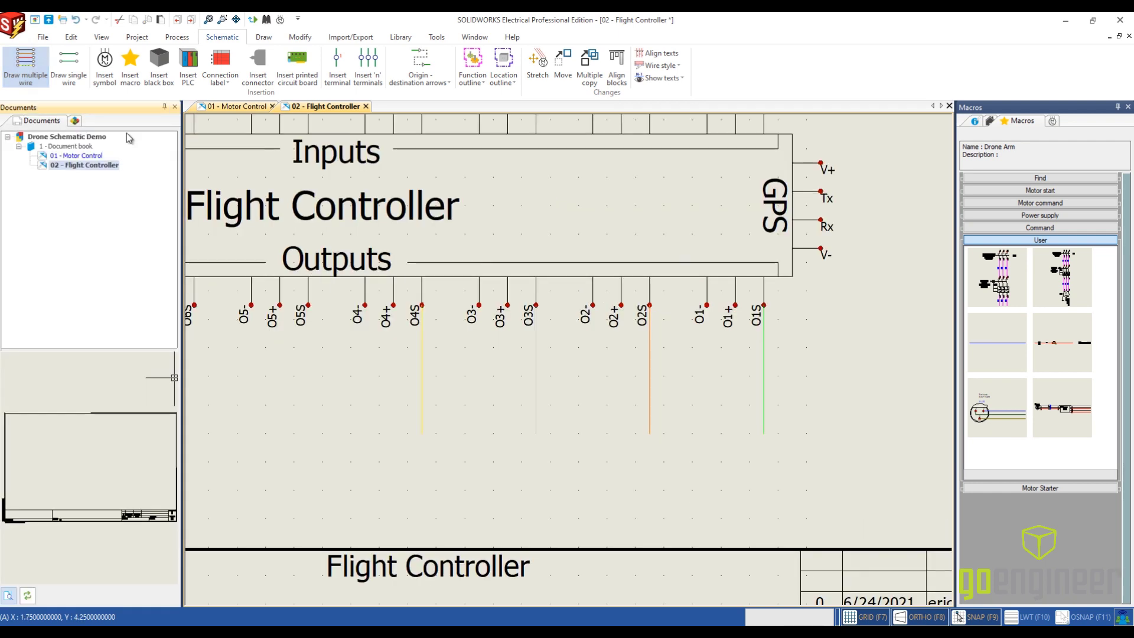
# - Draw red and black 18 AWG PM FC wires, spaced 0.25, straight down from outputs O8+ and O8- to about Y 2.5
pyautogui.click(26, 66)
pyautogui.doubleClick(36, 276)
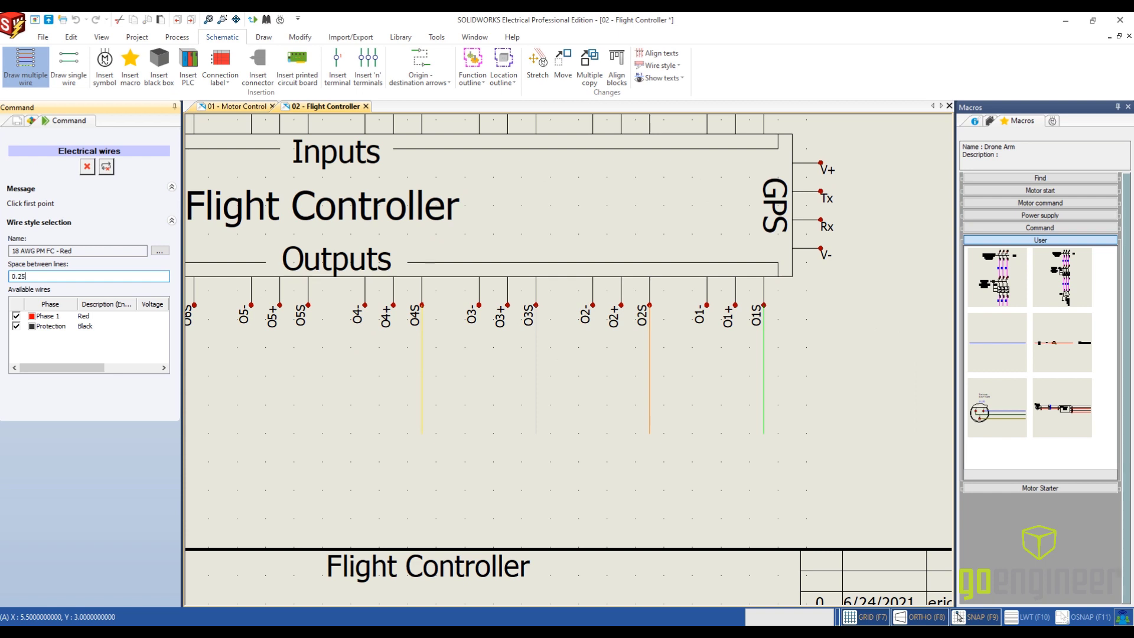
pyautogui.write('0.25')
pyautogui.moveTo(418, 431); pyautogui.dragTo(793, 426, button='middle')
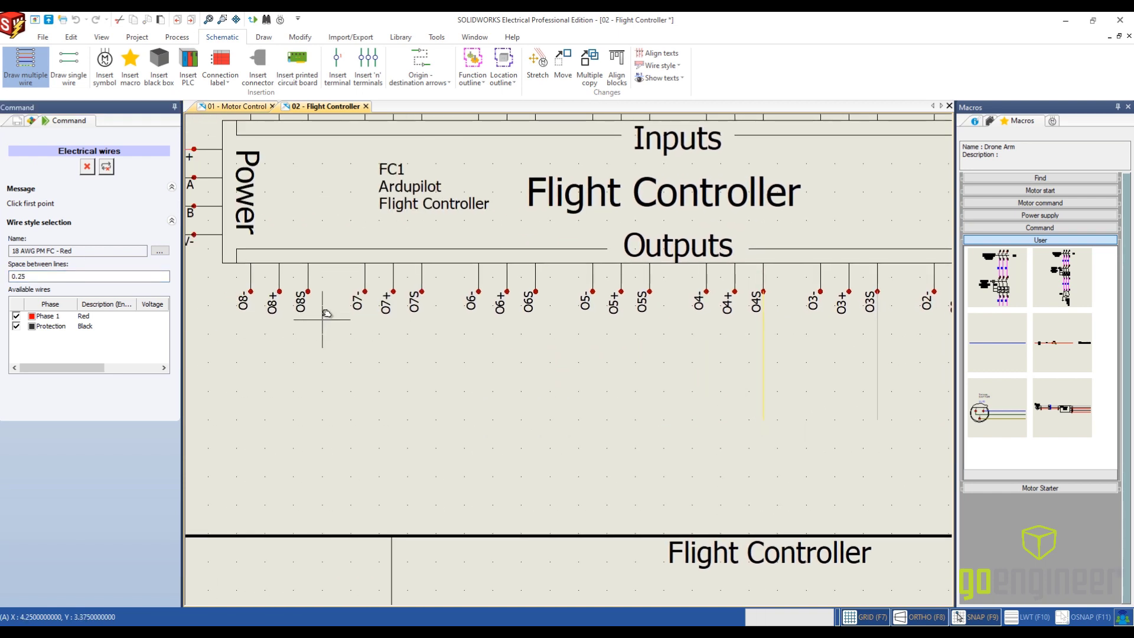
pyautogui.click(278, 291)
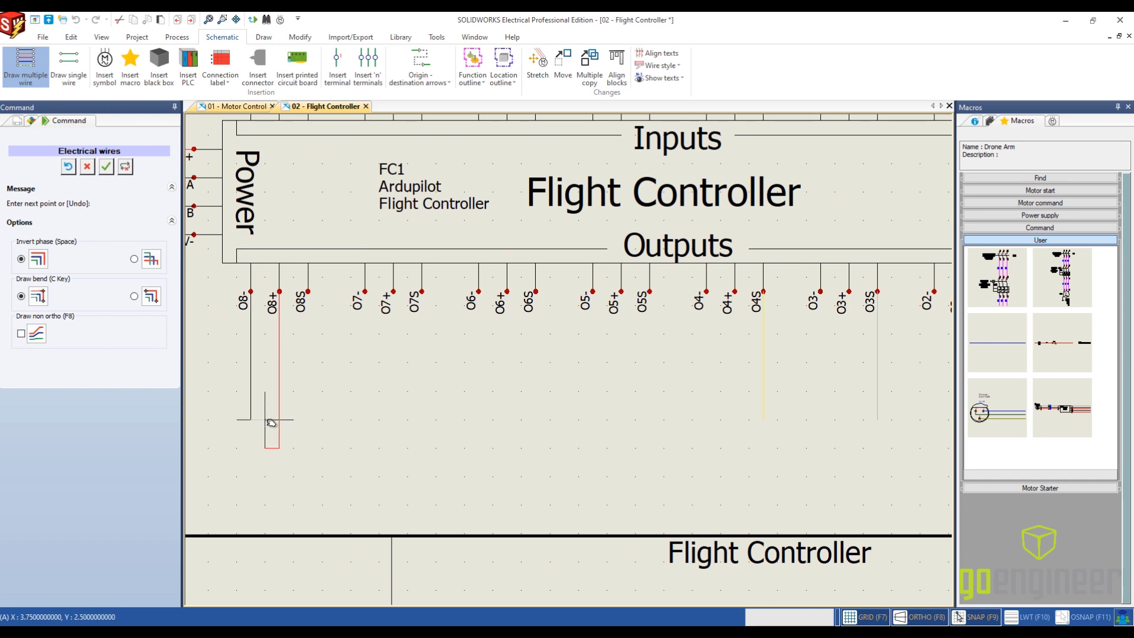
pyautogui.press('Escape')
pyautogui.scroll(-3, 529, 436)
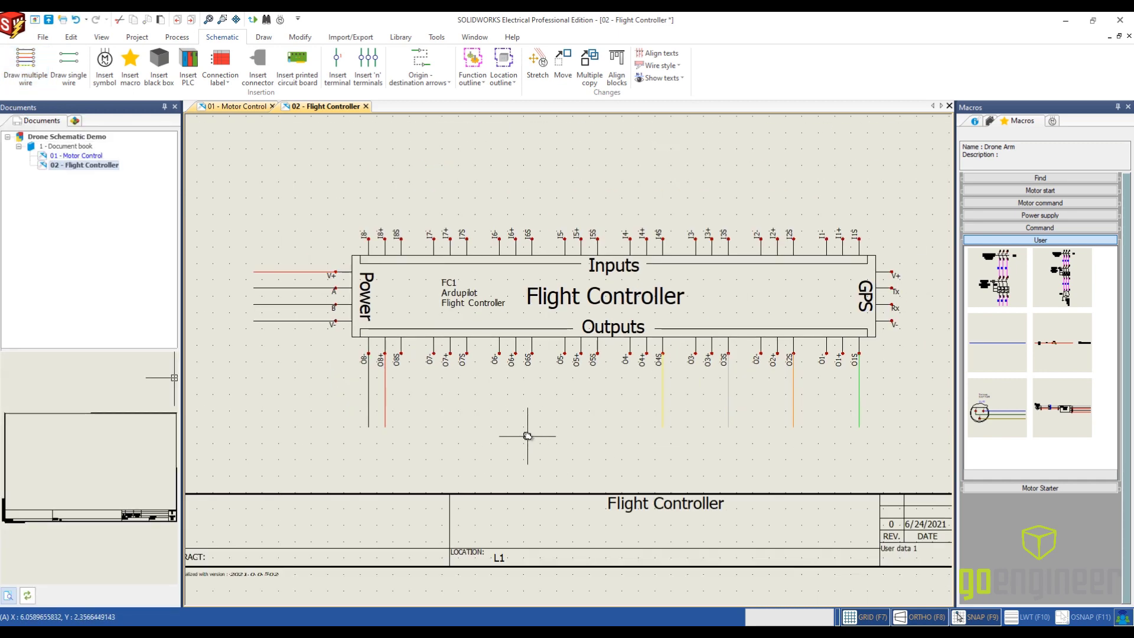
# - Connect the Flight Controller's GPS V+ and V- terminals to the GPS unit with 18 AWG PM FC wires spaced 0.75
pyautogui.moveTo(528, 435); pyautogui.dragTo(373, 408, button='middle')
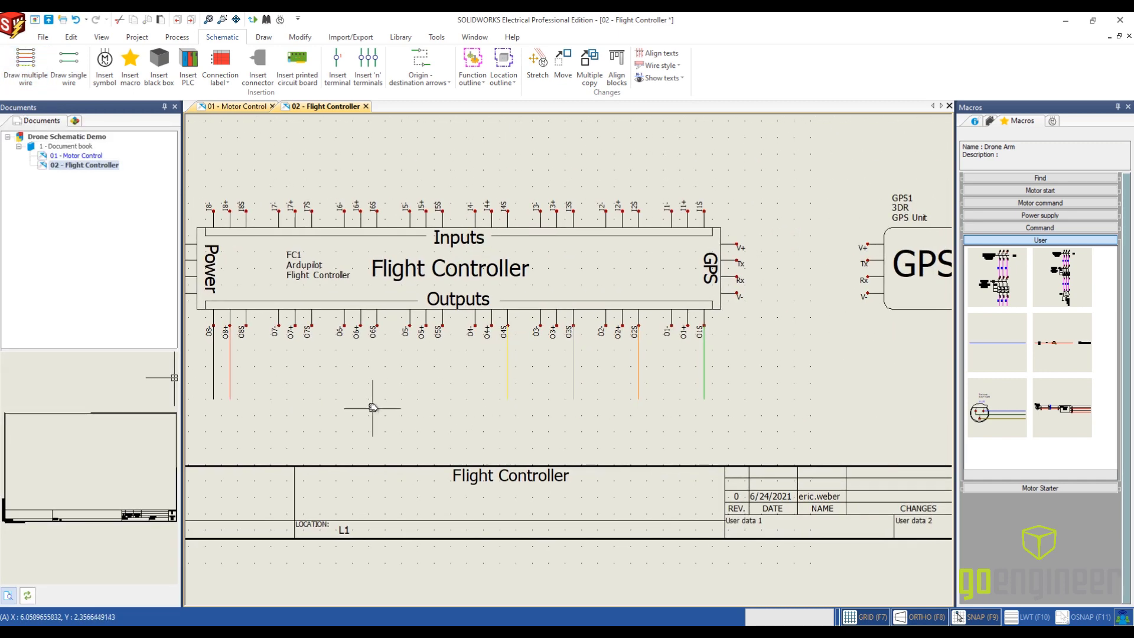
pyautogui.click(25, 66)
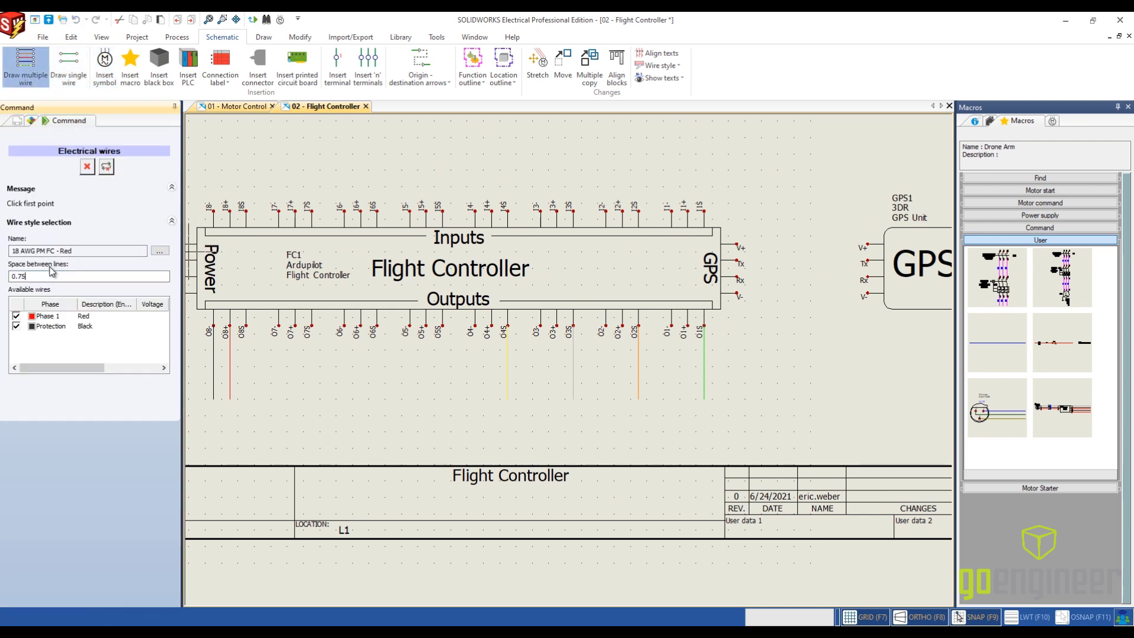
pyautogui.click(739, 244)
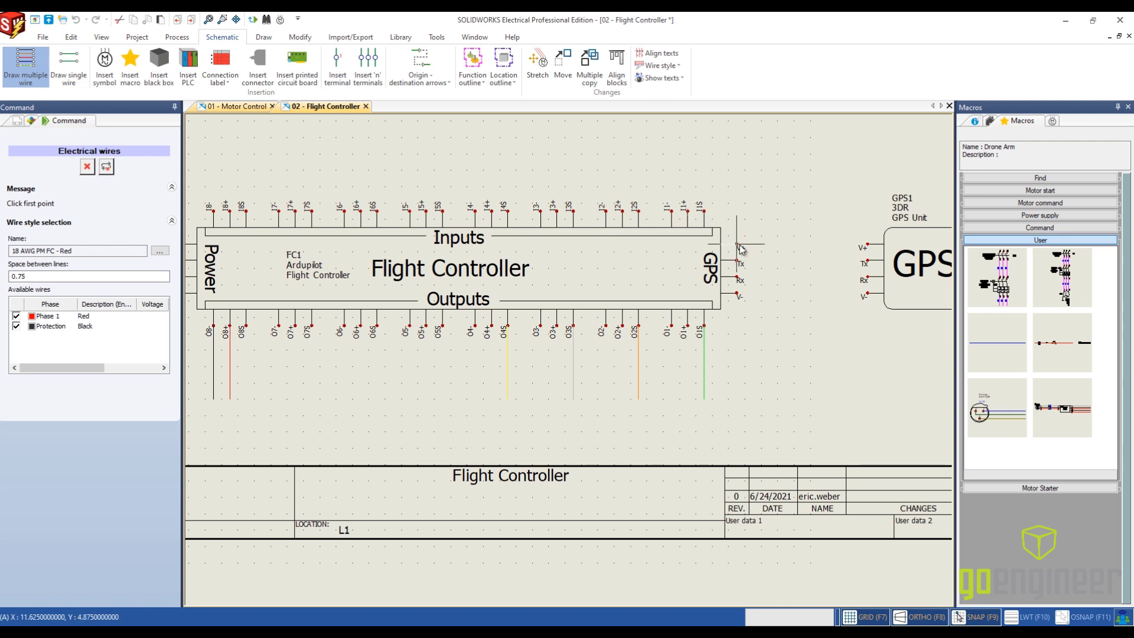
pyautogui.click(867, 245)
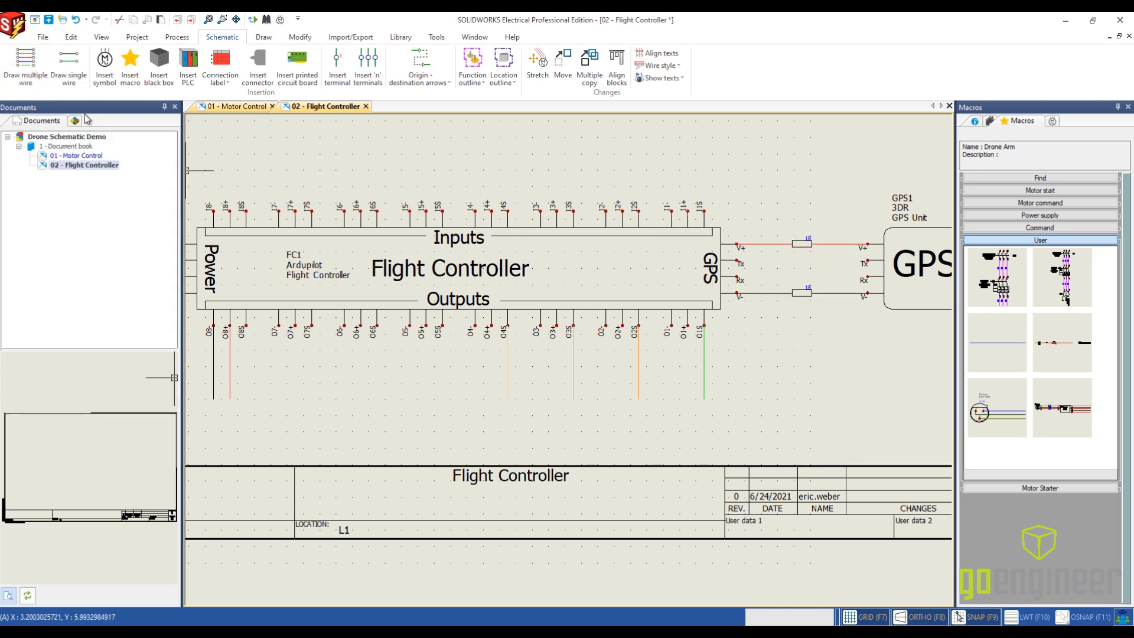
# - Connect the Flight Controller's GPS Tx and Rx terminals to the GPS unit with two 18G Black wires spaced 0.25
pyautogui.click(75, 72)
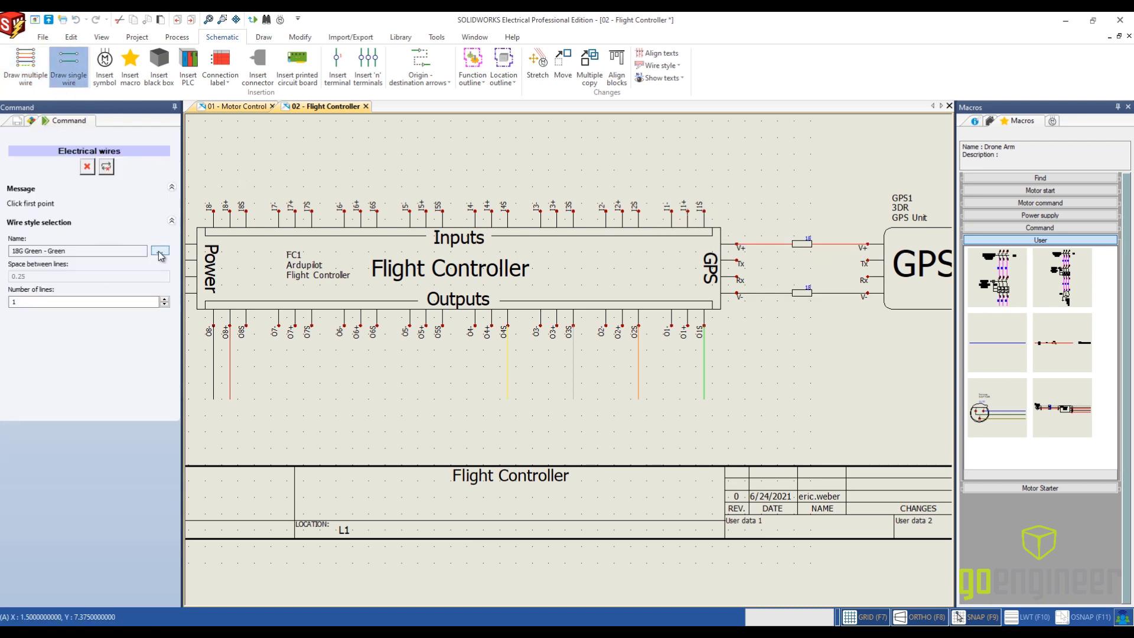
pyautogui.click(159, 250)
pyautogui.click(554, 292)
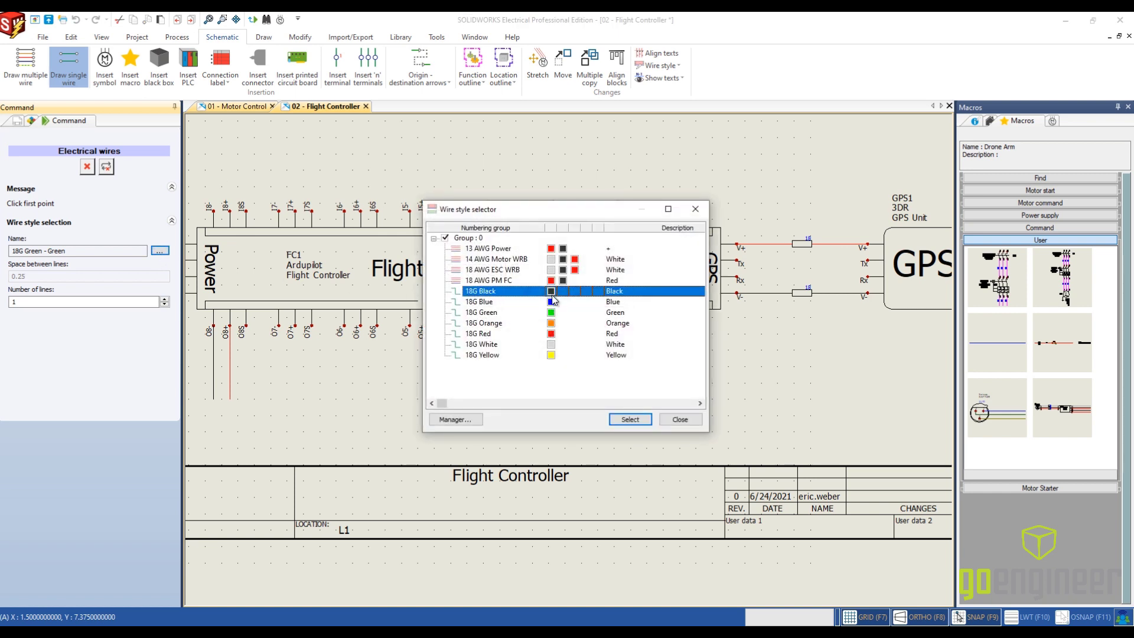
pyautogui.click(629, 420)
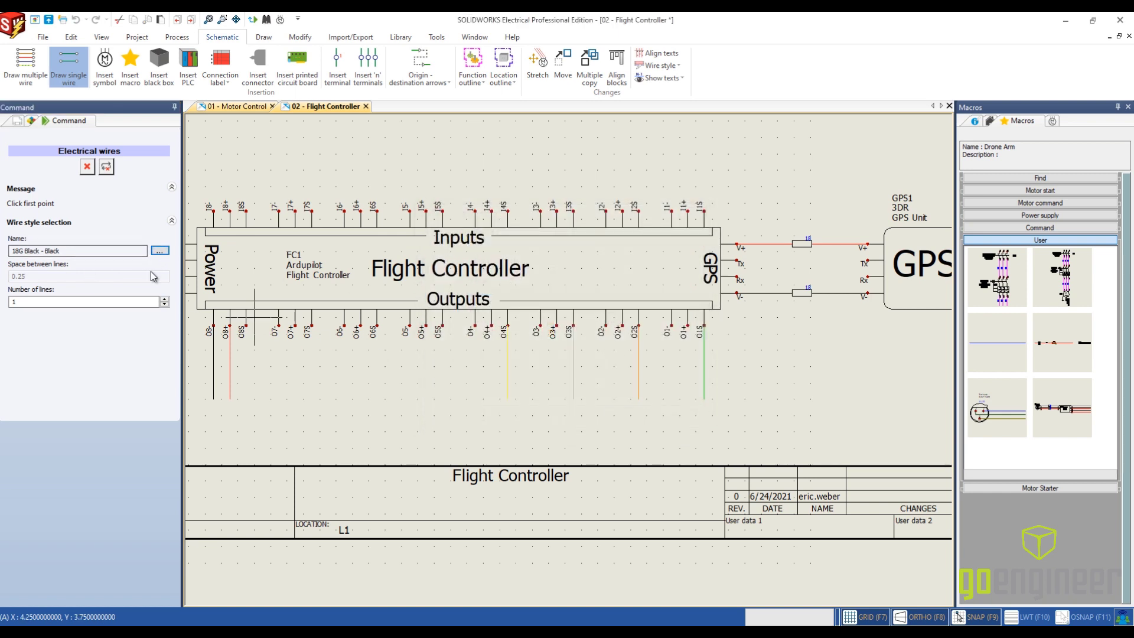
pyautogui.click(165, 299)
pyautogui.click(738, 260)
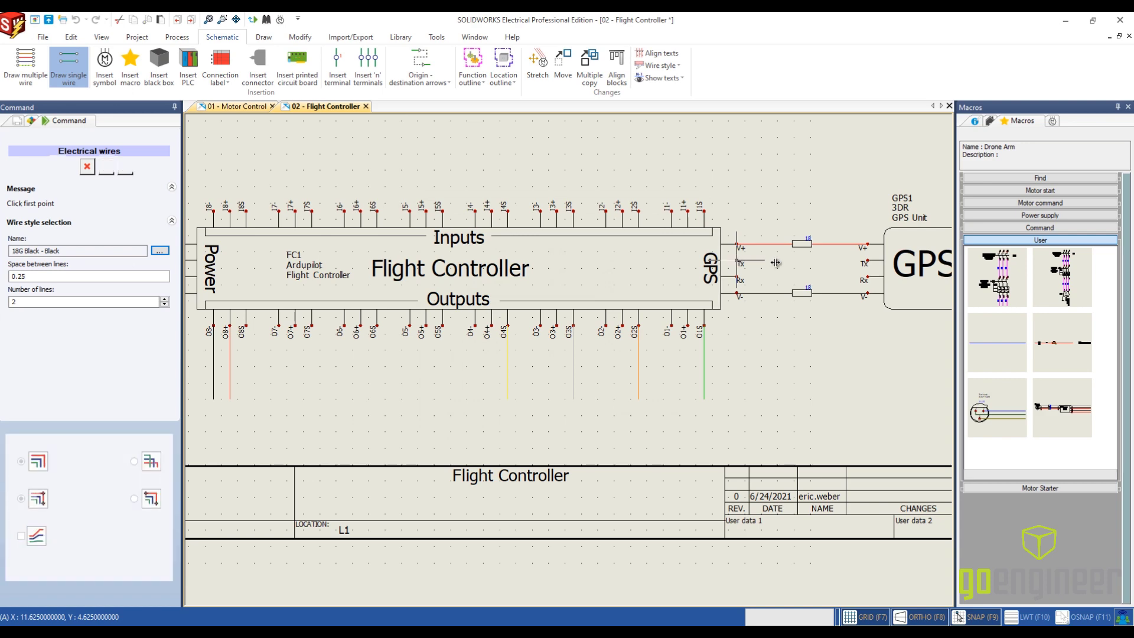
pyautogui.click(869, 274)
pyautogui.rightClick(870, 274)
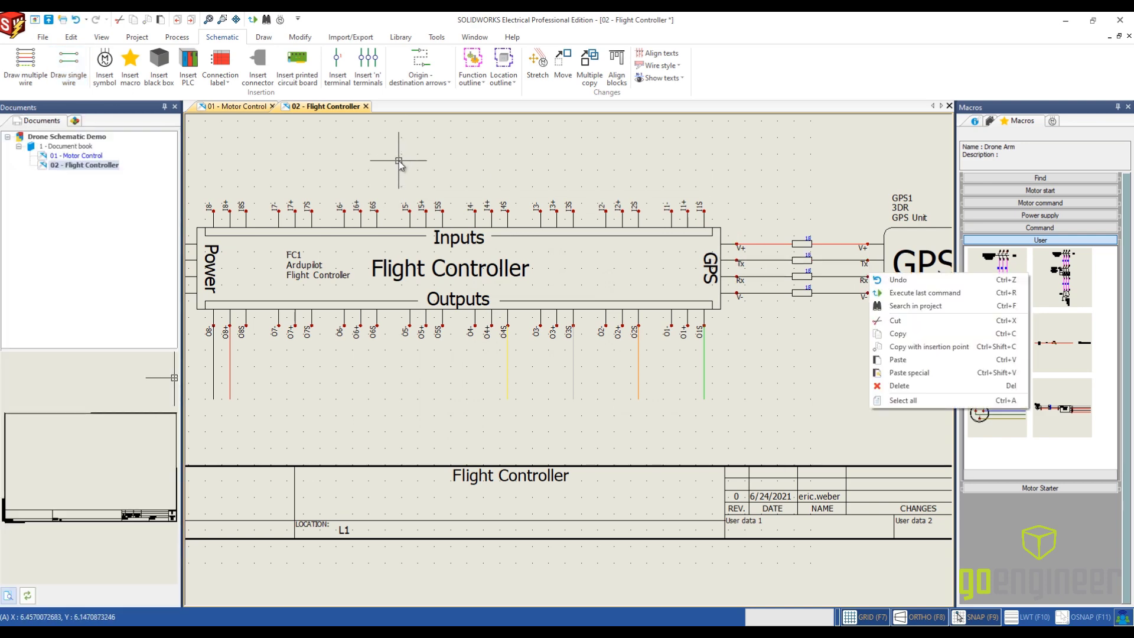
pyautogui.click(470, 176)
# - Route red and black 18 AWG PM FC wires, spaced 0.25, from receiver terminals AUX+ and AUX- to inputs I8+ and I8-
pyautogui.scroll(-5, 507, 190)
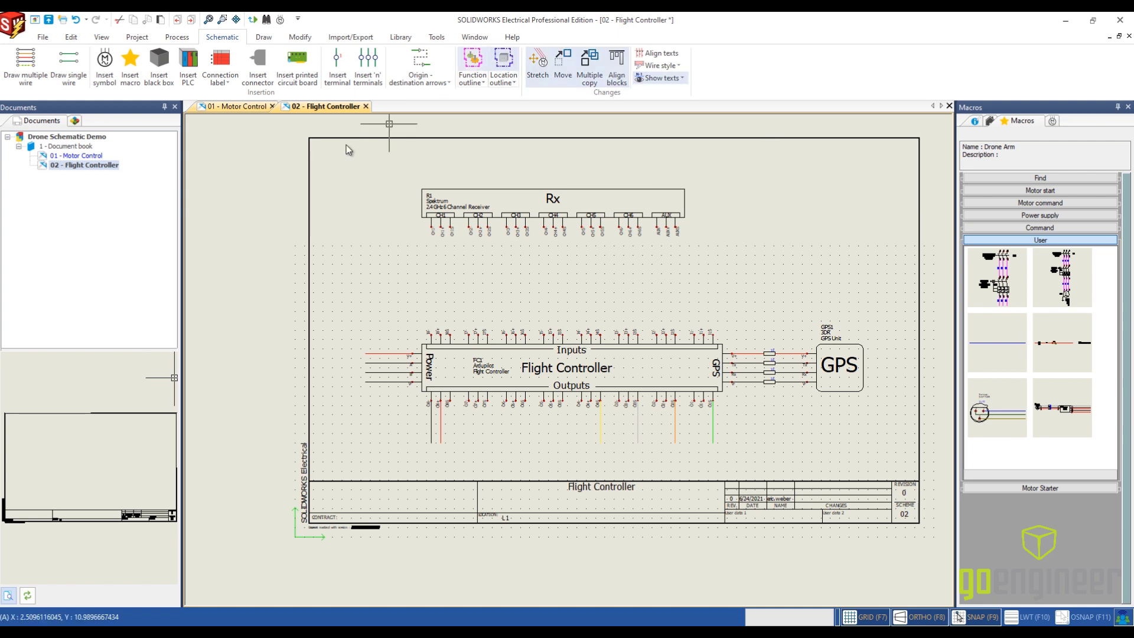
pyautogui.click(39, 70)
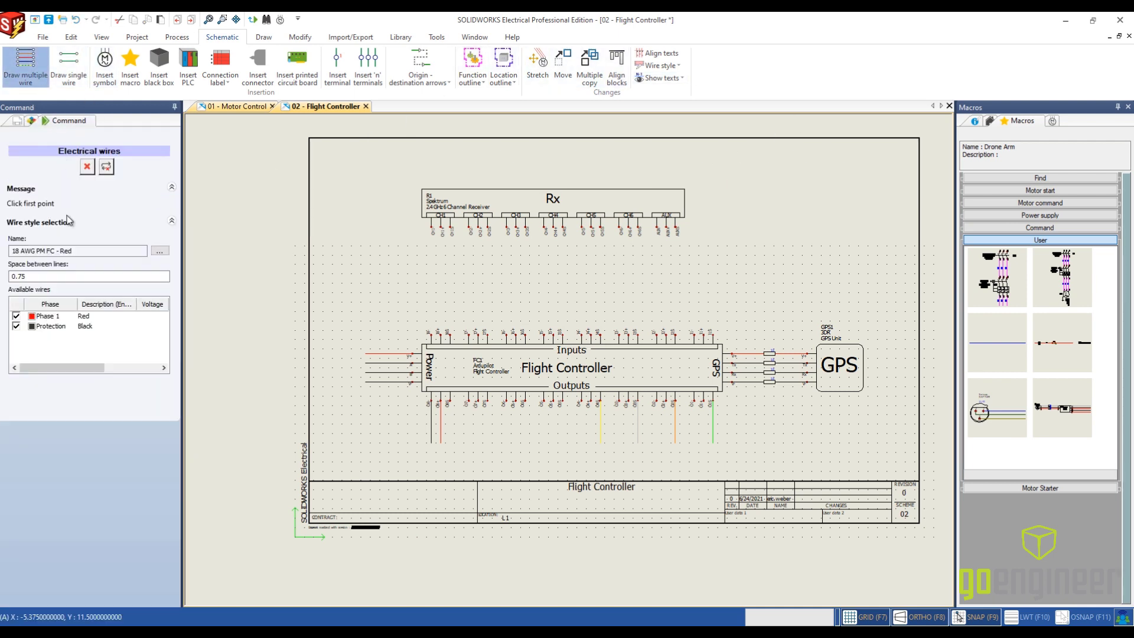
pyautogui.doubleClick(64, 277)
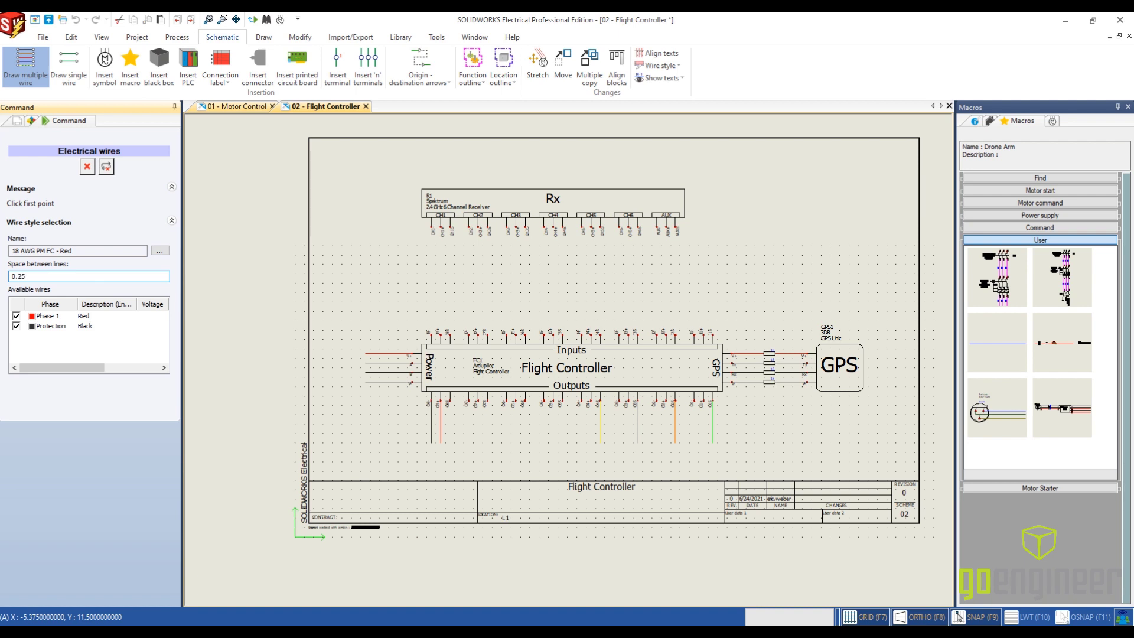
pyautogui.write('0.25')
pyautogui.scroll(2, 591, 254)
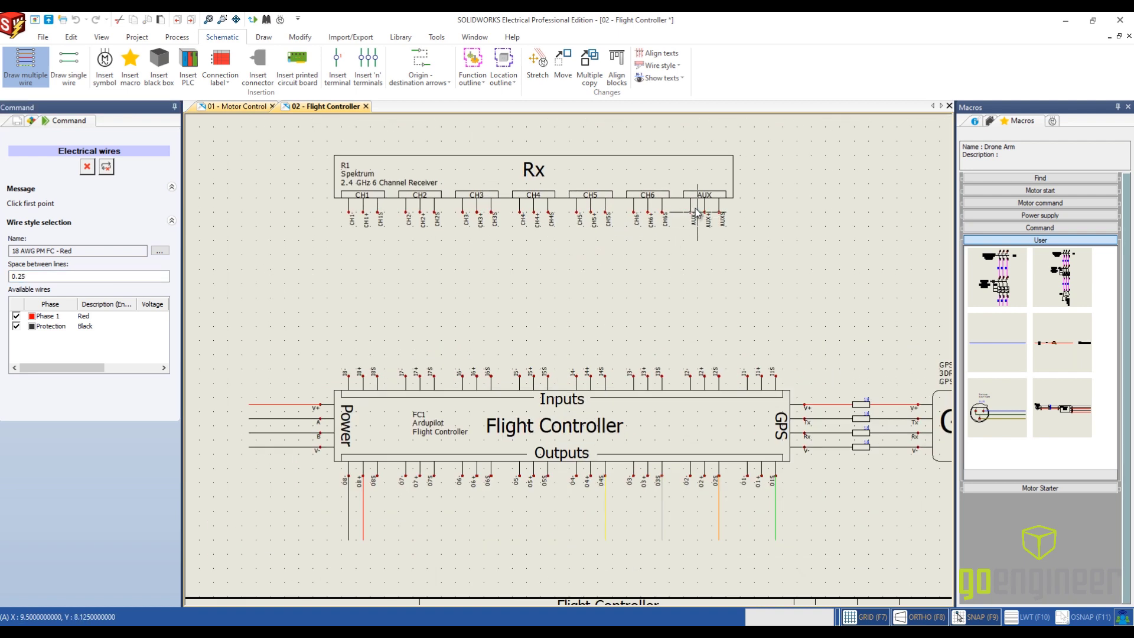
pyautogui.scroll(1, 701, 210)
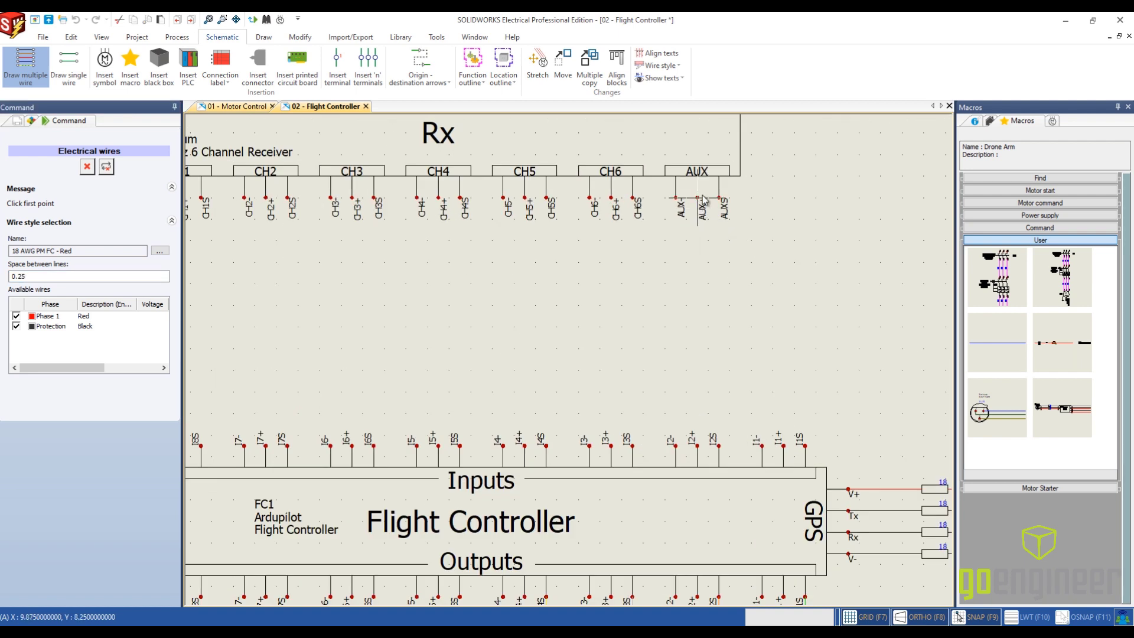
pyautogui.click(702, 198)
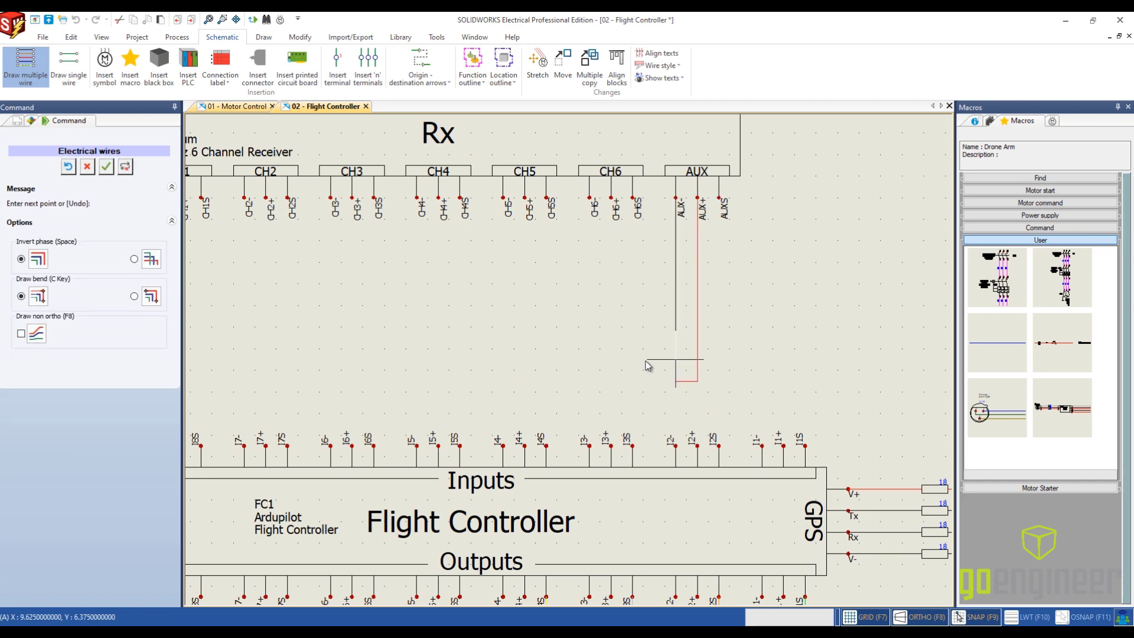
pyautogui.moveTo(324, 398); pyautogui.dragTo(648, 352, button='middle')
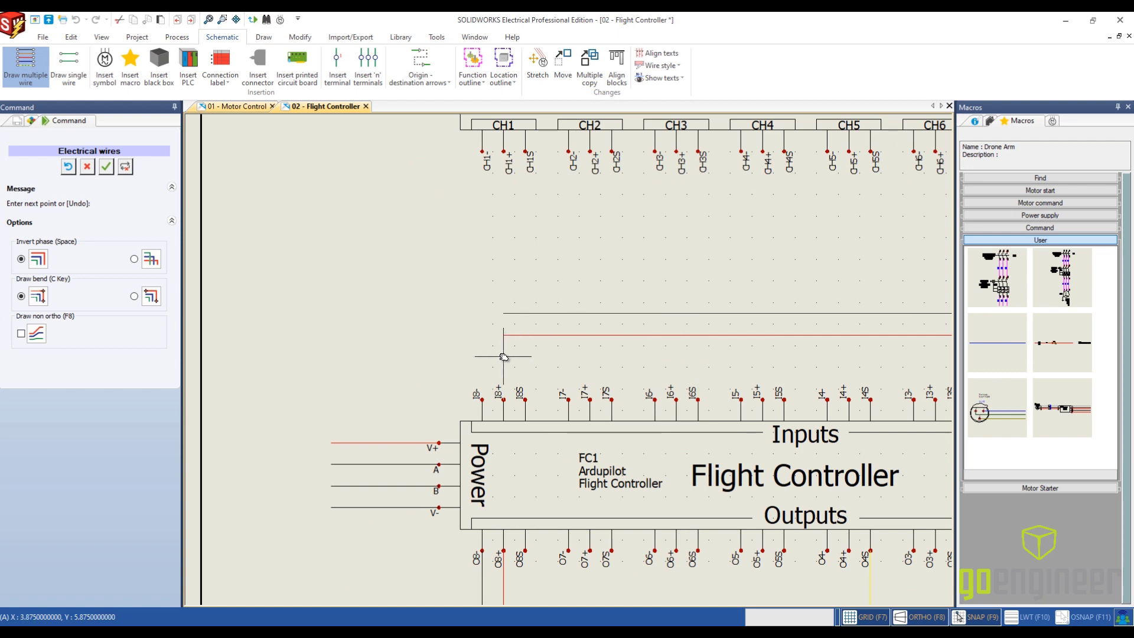
pyautogui.click(496, 400)
pyautogui.press('Escape')
# - Set up the single-wire command to draw one line in the 18G Red wire style
pyautogui.moveTo(674, 259); pyautogui.dragTo(472, 249, button='middle')
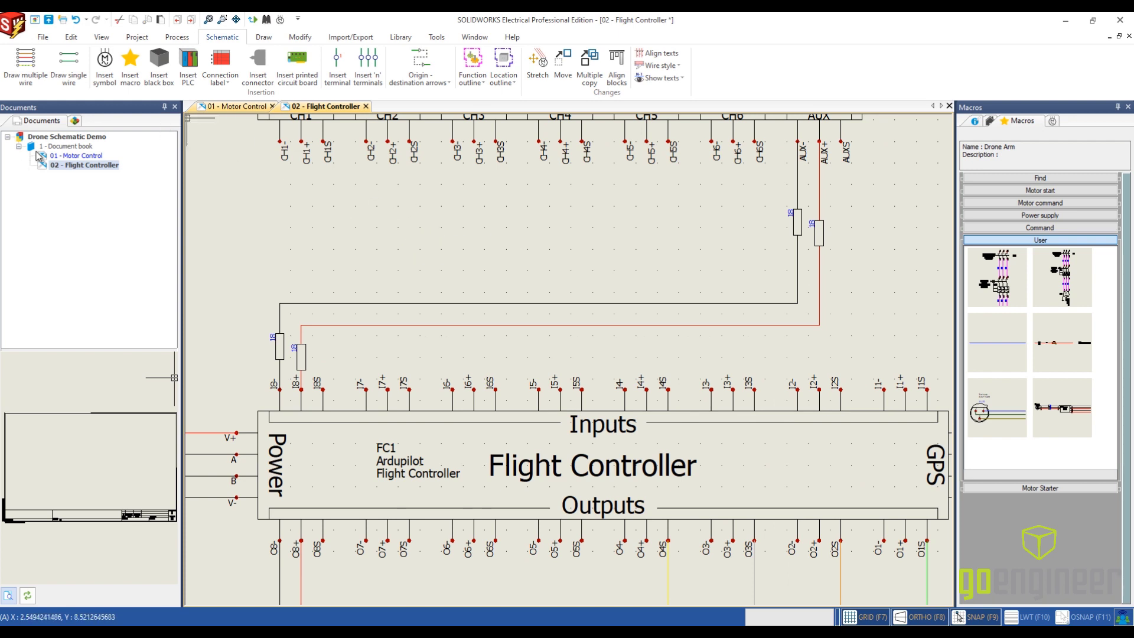
pyautogui.click(71, 76)
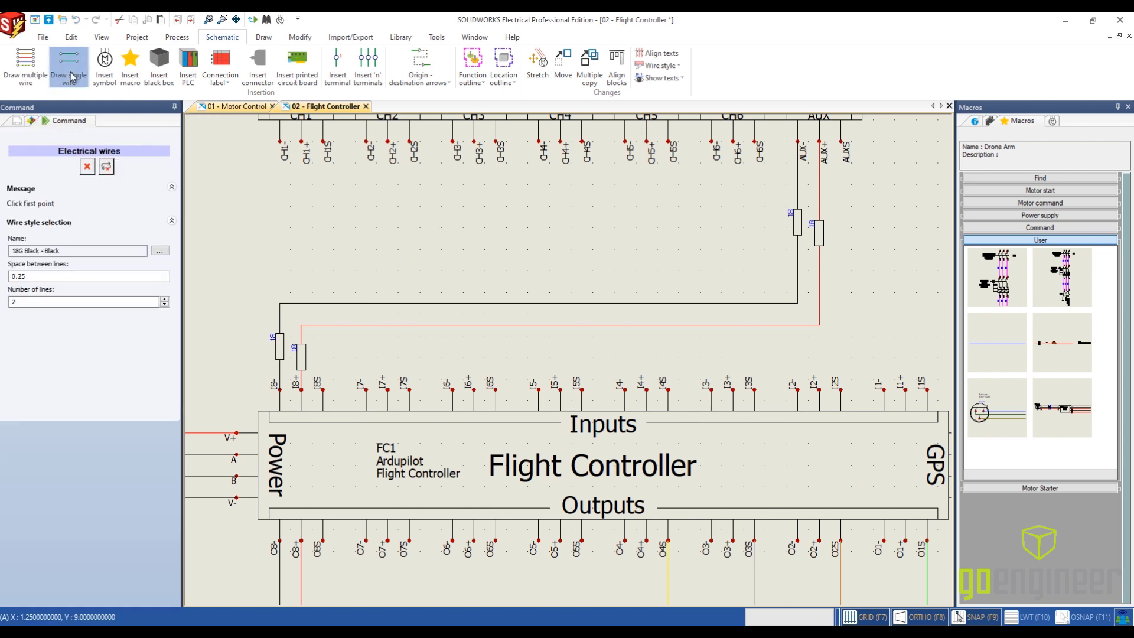
pyautogui.click(159, 251)
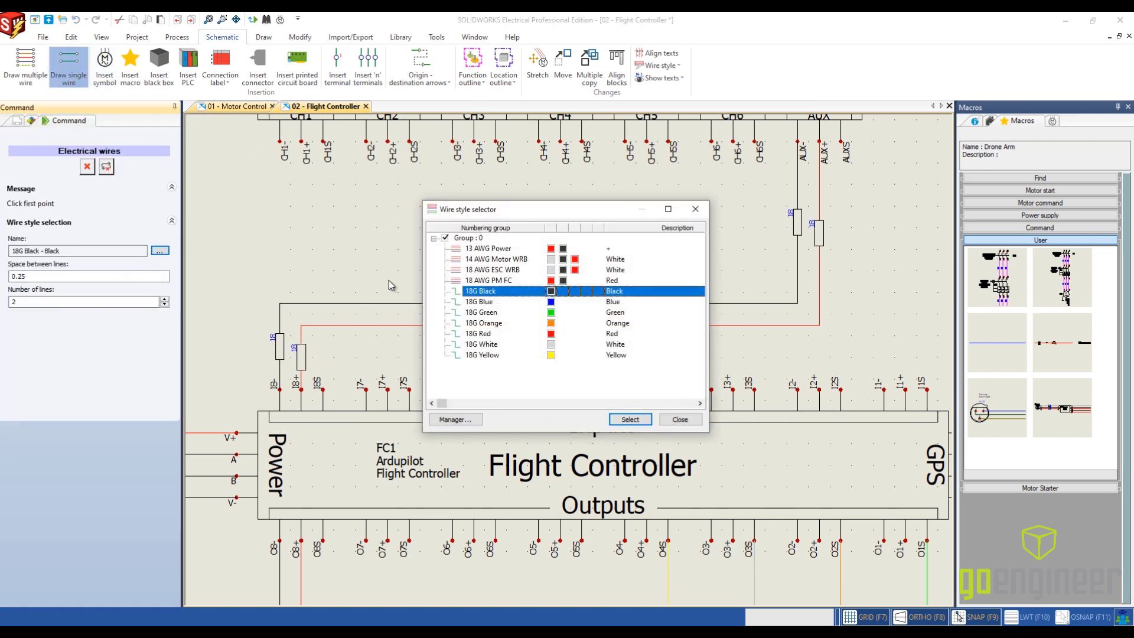
pyautogui.click(503, 335)
pyautogui.click(630, 420)
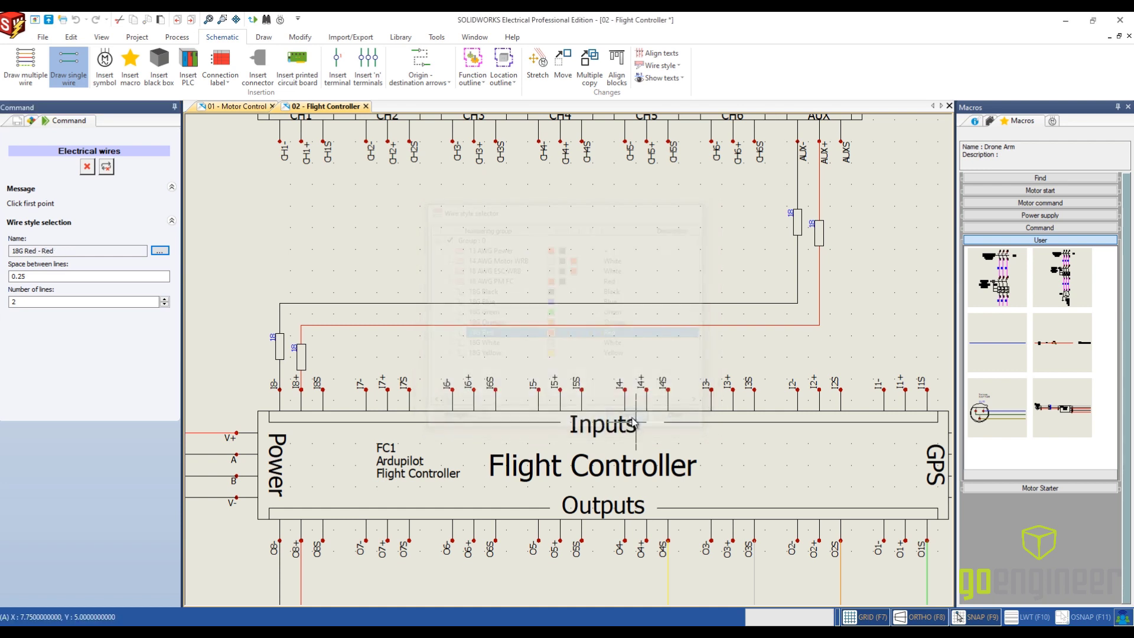
pyautogui.click(410, 142)
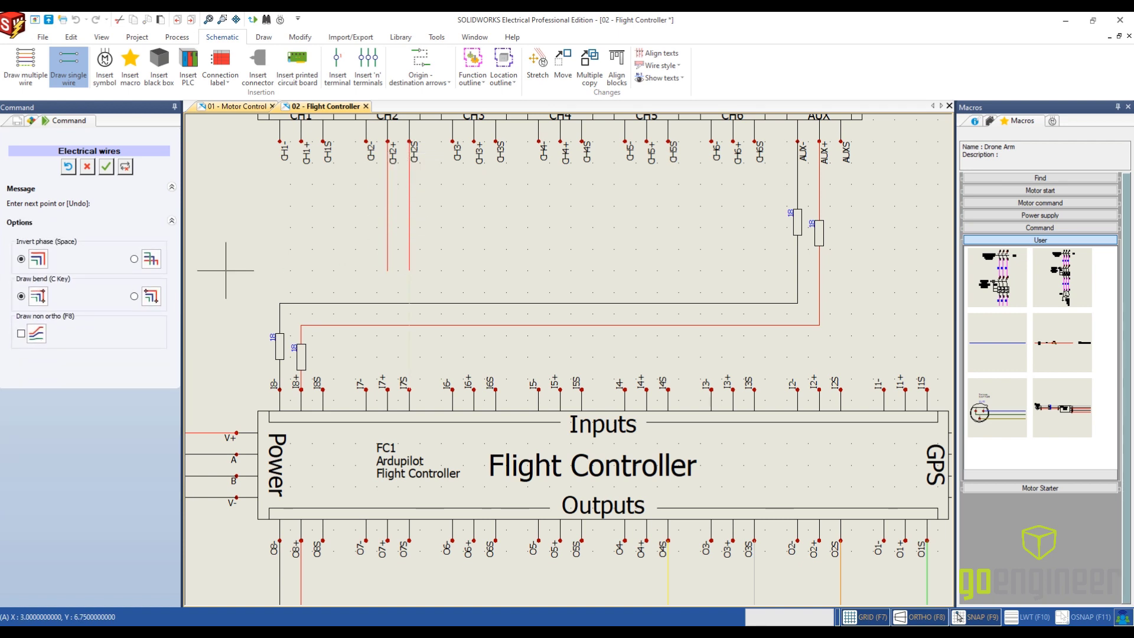
pyautogui.click(70, 169)
pyautogui.click(69, 81)
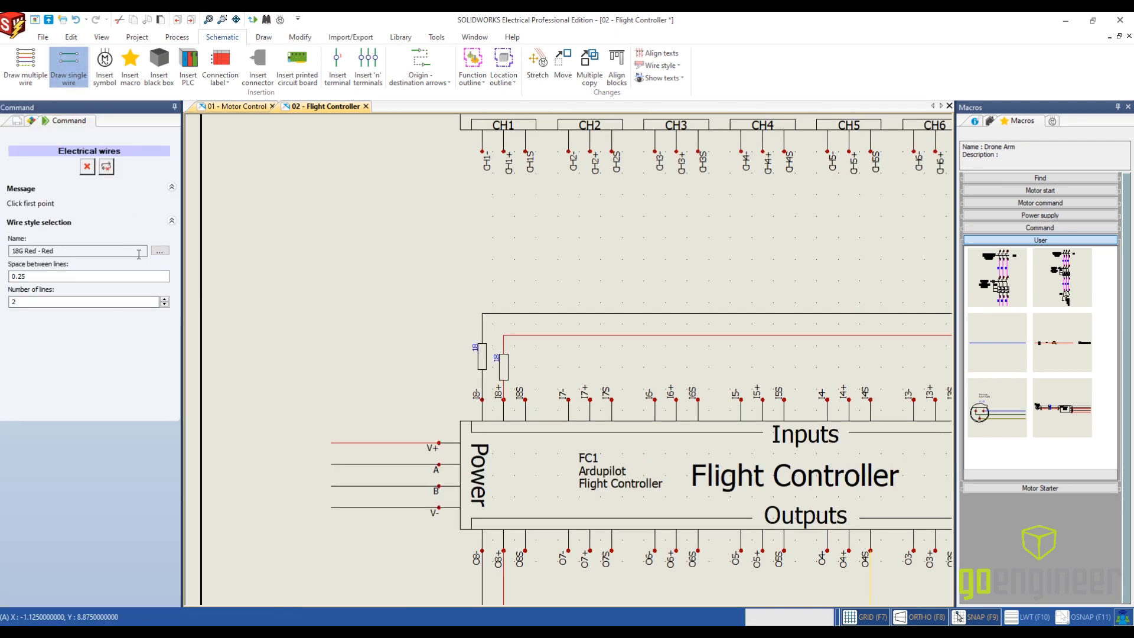
pyautogui.click(164, 305)
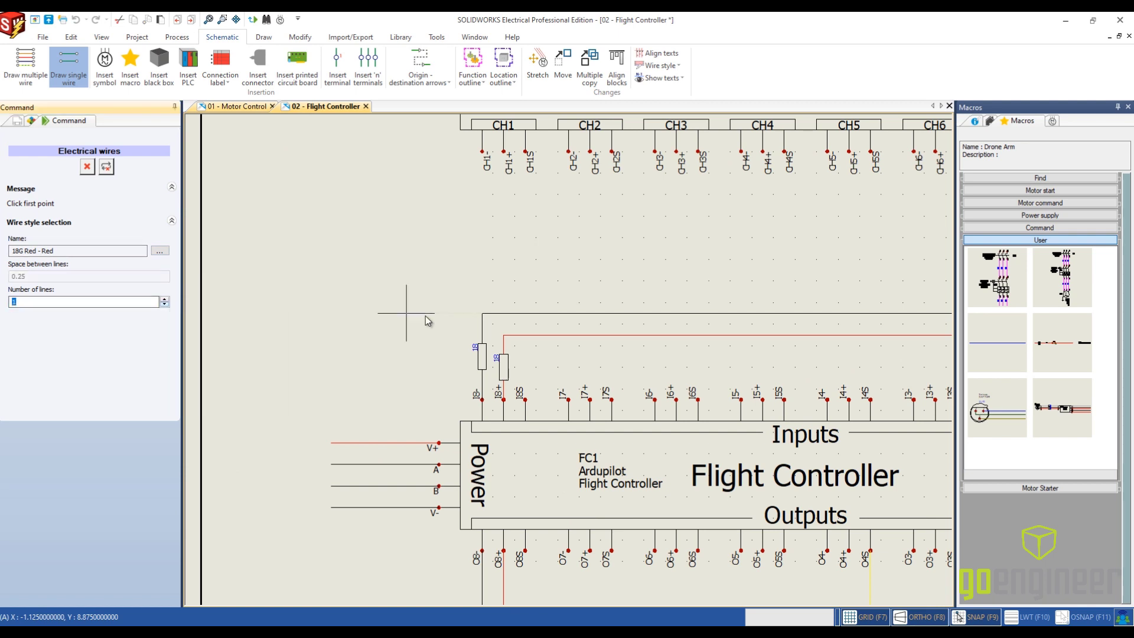
# - Route the 18G Red wire from receiver terminal CH2S to controller input I3S, with its horizontal run at about Y 6.6
pyautogui.moveTo(425, 317); pyautogui.dragTo(294, 323, button='middle')
pyautogui.moveTo(498, 180); pyautogui.dragTo(393, 203, button='middle')
pyautogui.click(371, 173)
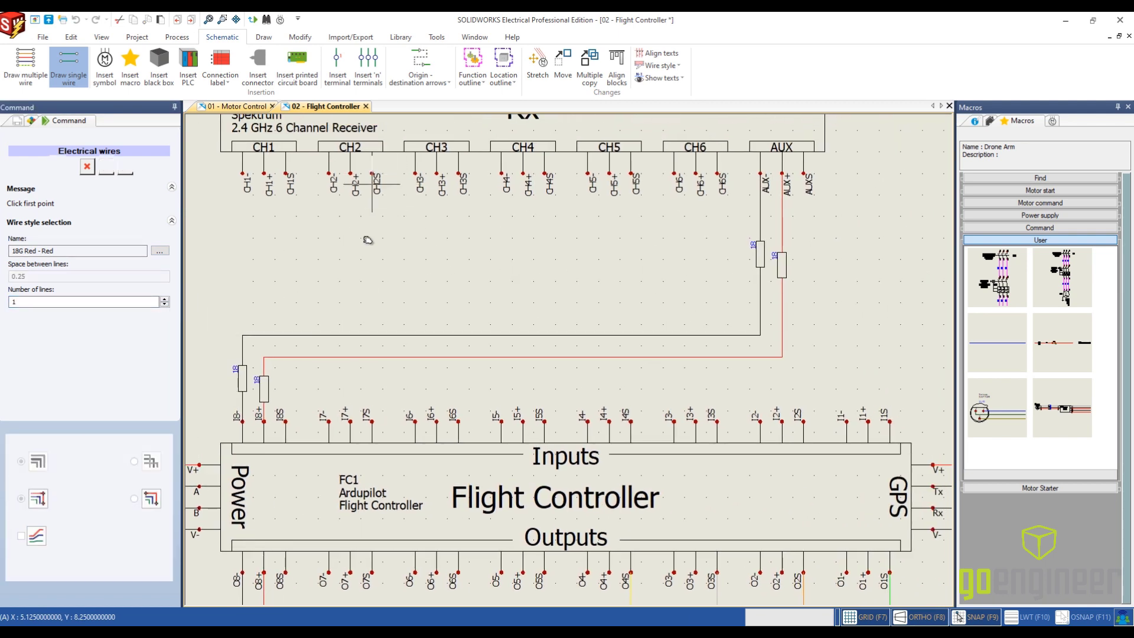
pyautogui.click(370, 312)
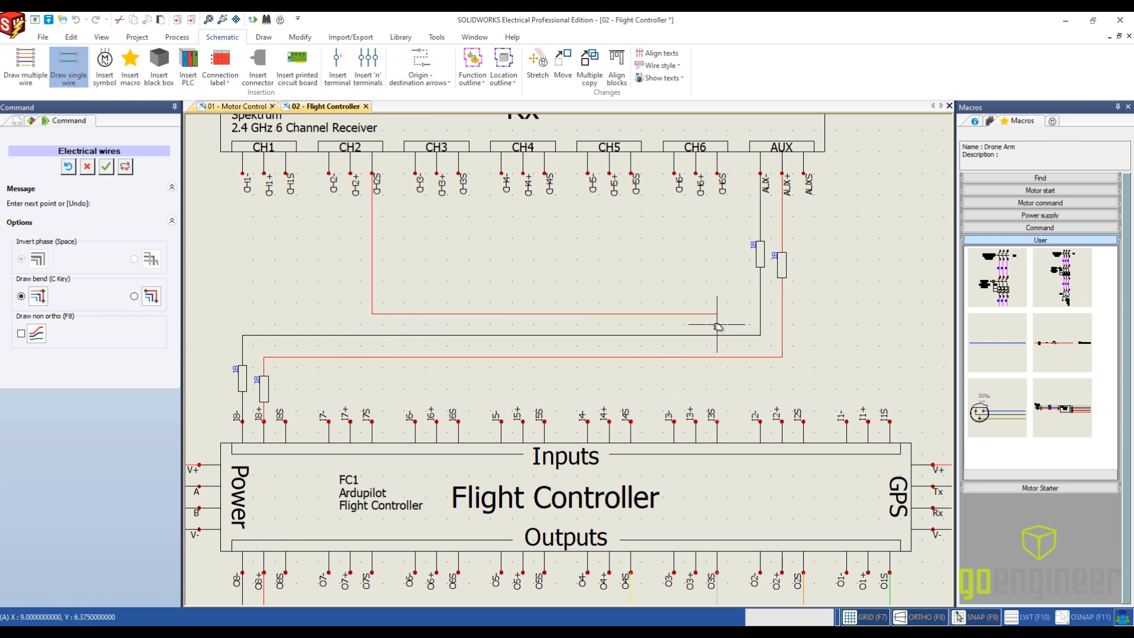
pyautogui.click(716, 432)
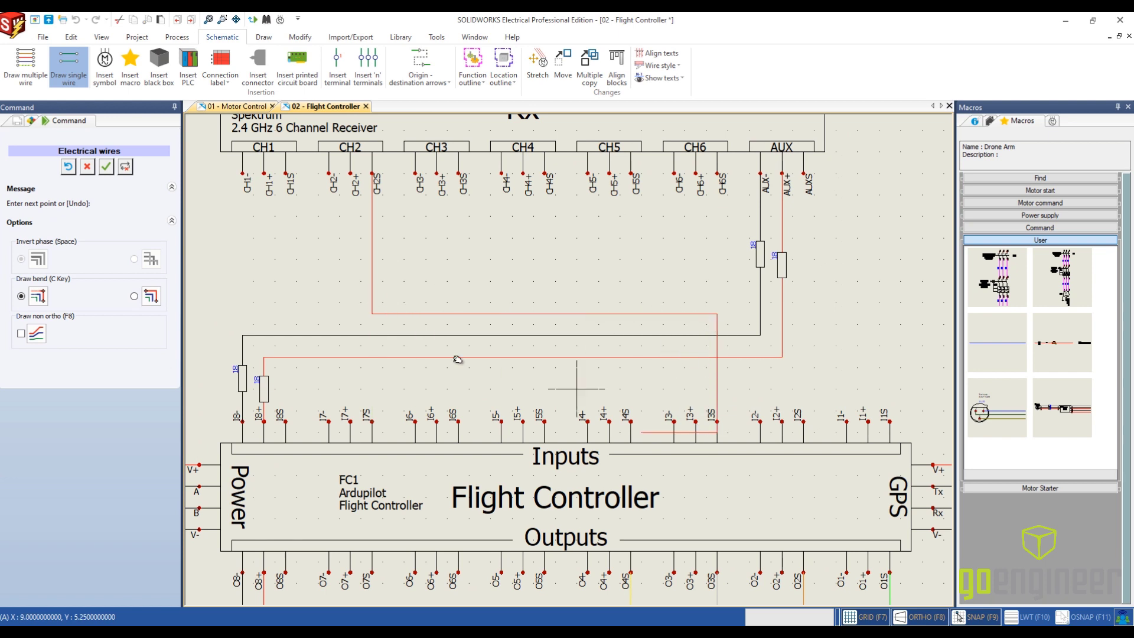
pyautogui.click(351, 421)
pyautogui.press('Escape')
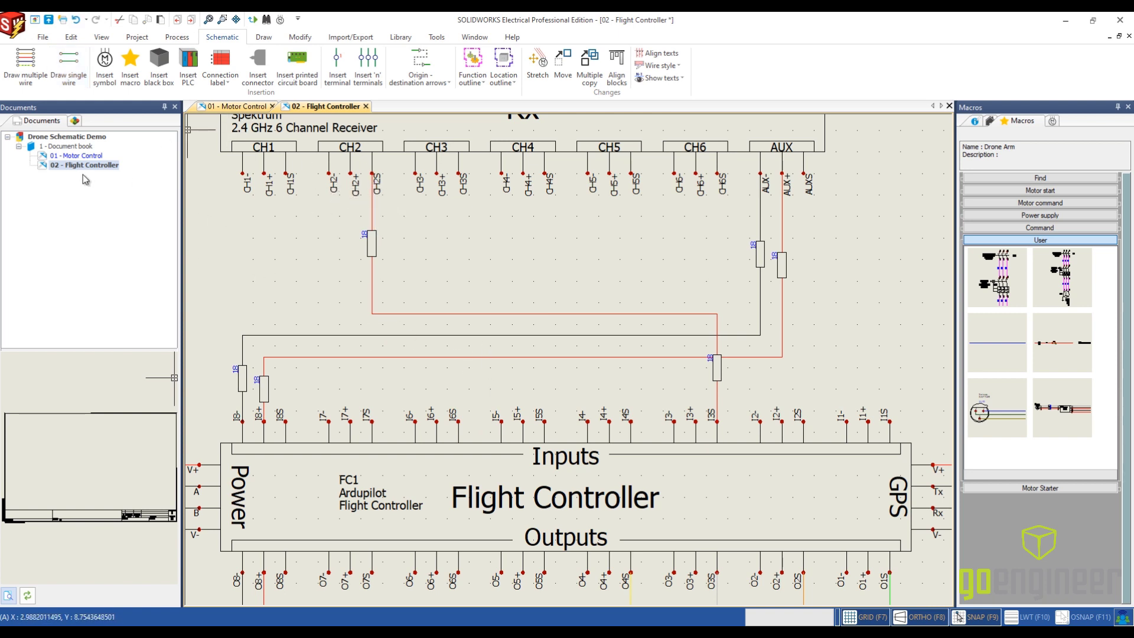
# - Route one 18G Green wire from receiver terminal CH3S to controller input I1S, with its horizontal run at about Y 7.9
pyautogui.click(68, 65)
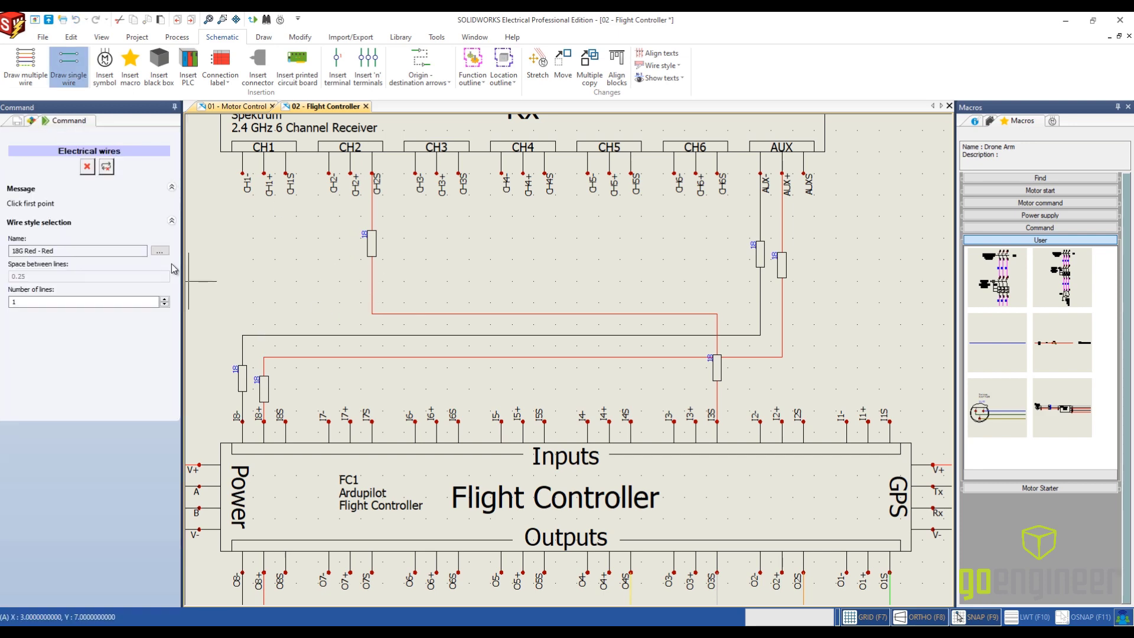
pyautogui.click(158, 251)
pyautogui.click(496, 313)
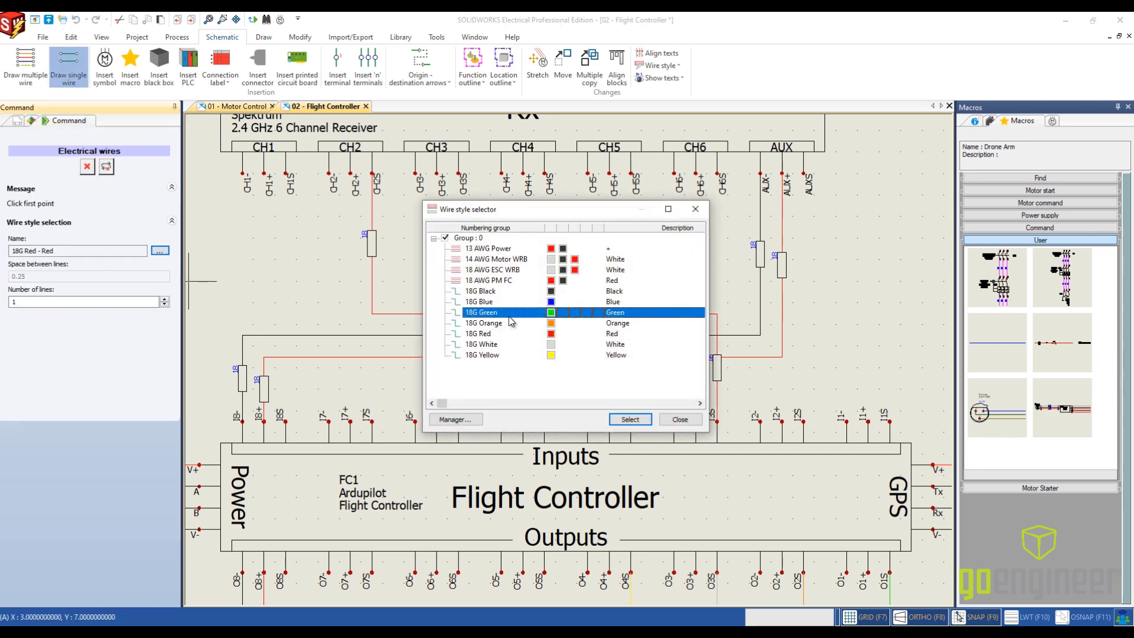
pyautogui.click(628, 420)
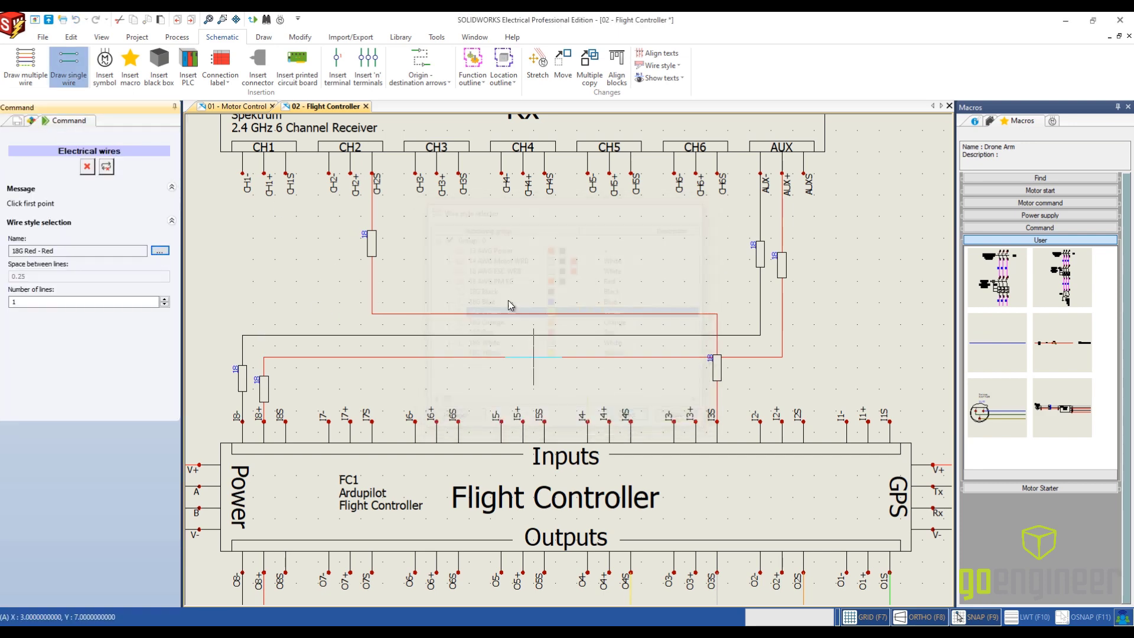
pyautogui.click(458, 173)
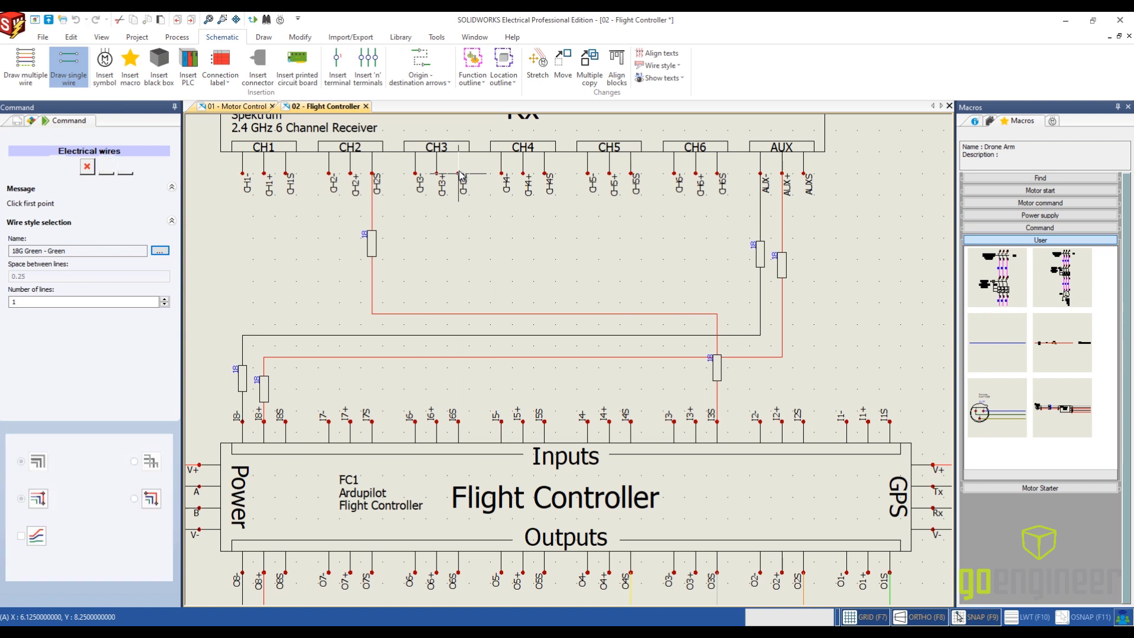
pyautogui.click(466, 213)
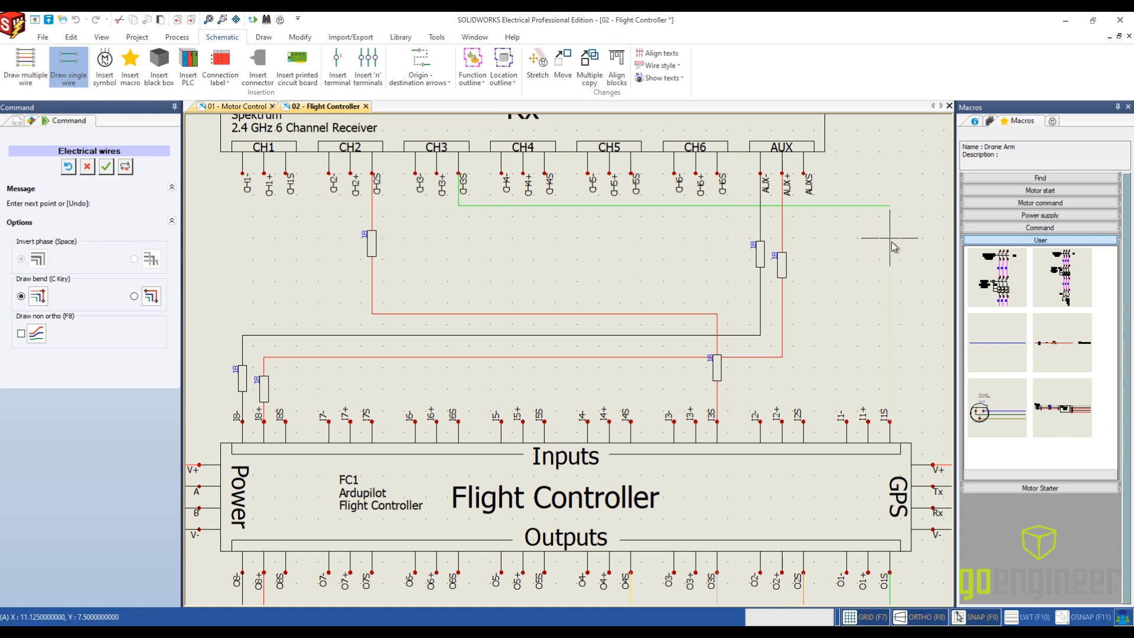
pyautogui.click(890, 421)
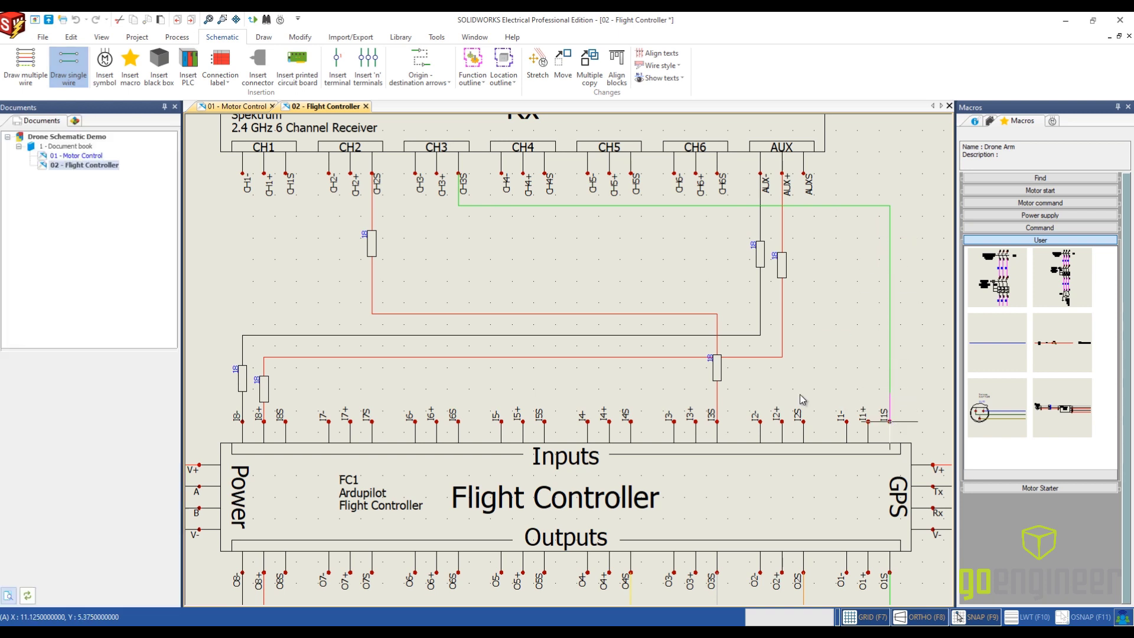
pyautogui.press('Escape')
# - Route one 18G Yellow wire from receiver terminal CH4S to controller input I2S, with its horizontal run at about Y 7.6
pyautogui.click(65, 68)
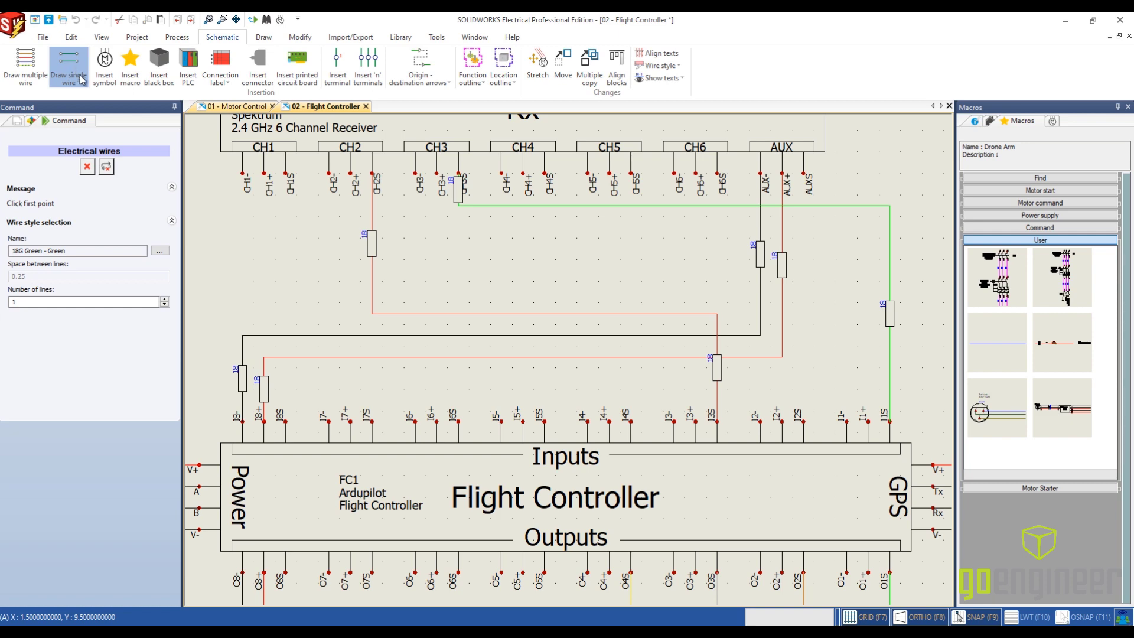
pyautogui.click(159, 251)
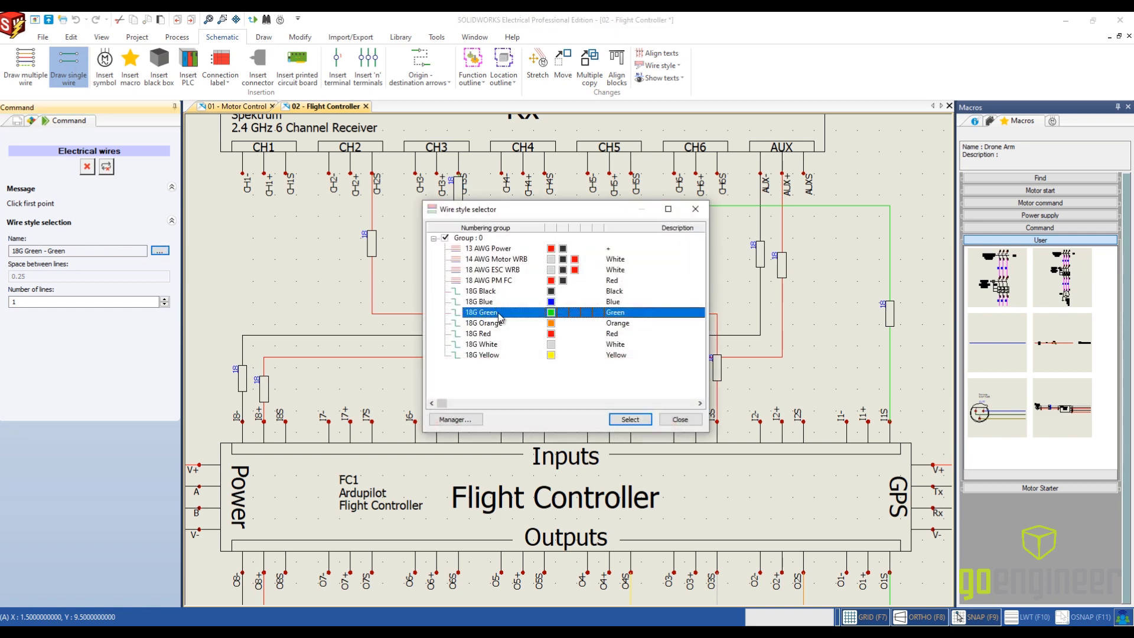
pyautogui.click(502, 355)
pyautogui.click(646, 422)
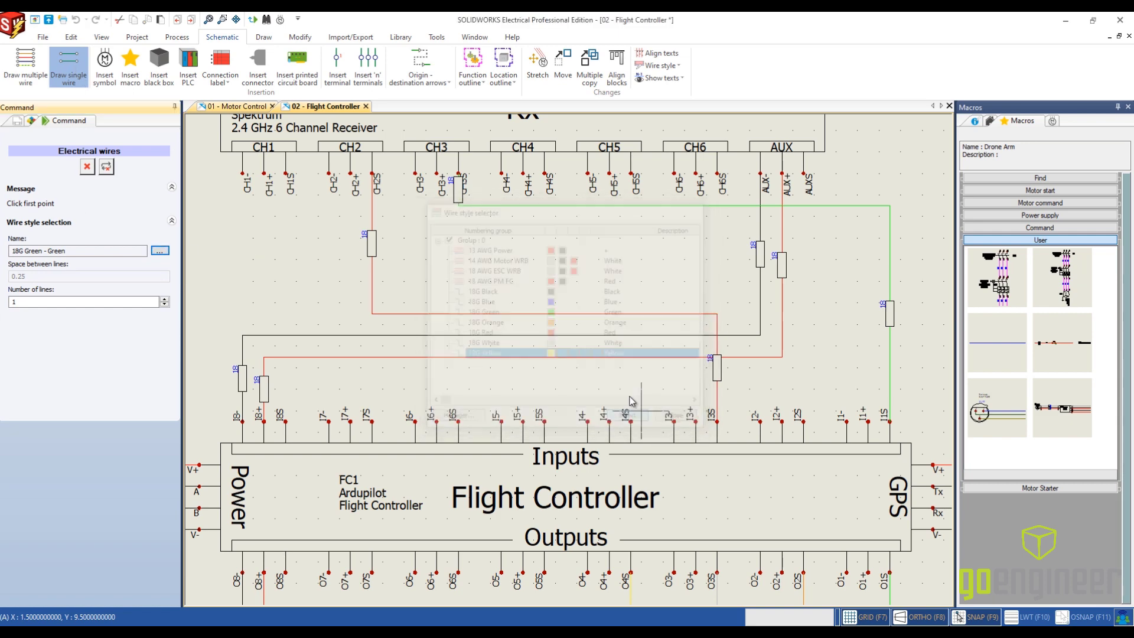
pyautogui.click(546, 177)
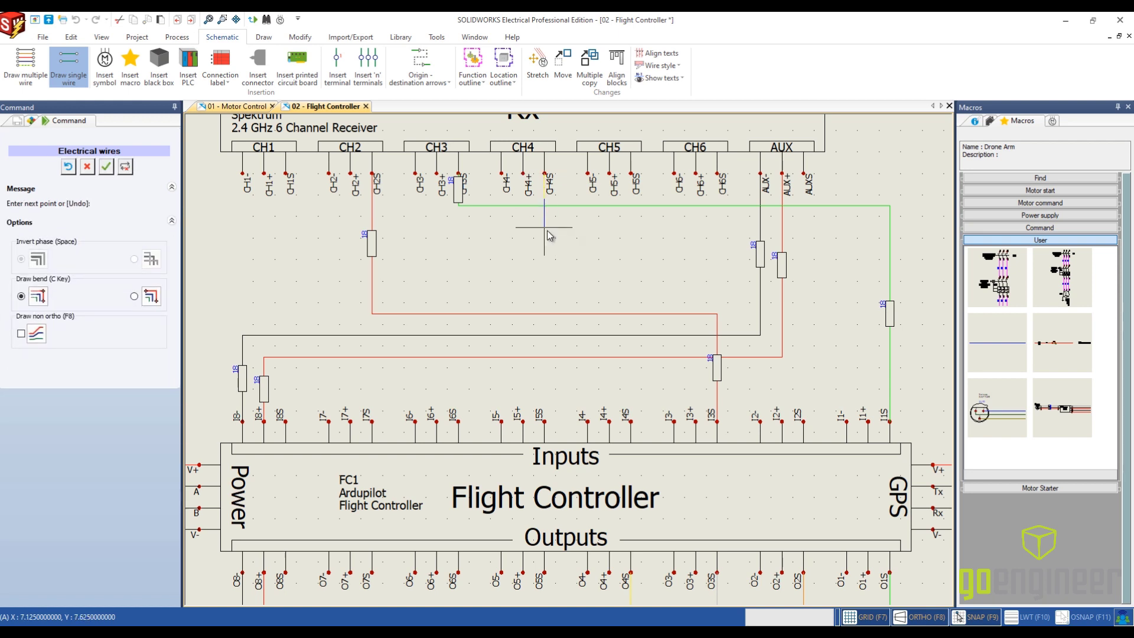
pyautogui.click(544, 227)
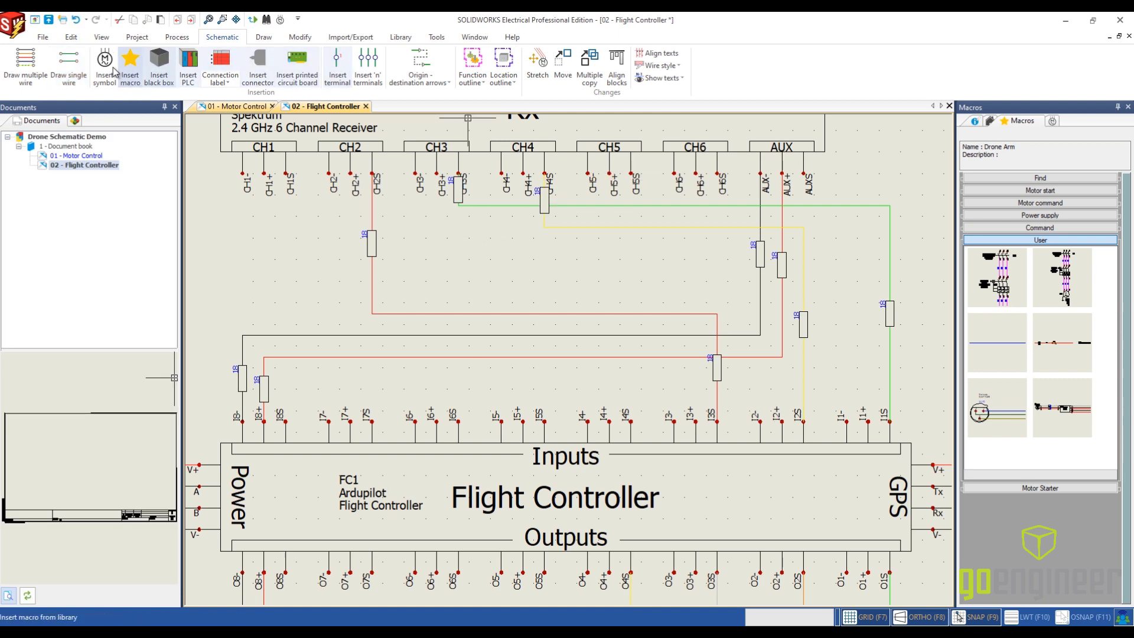
# - Draw one 18G Blue wire straight down from receiver terminal CH5S to controller input I4S
pyautogui.click(67, 71)
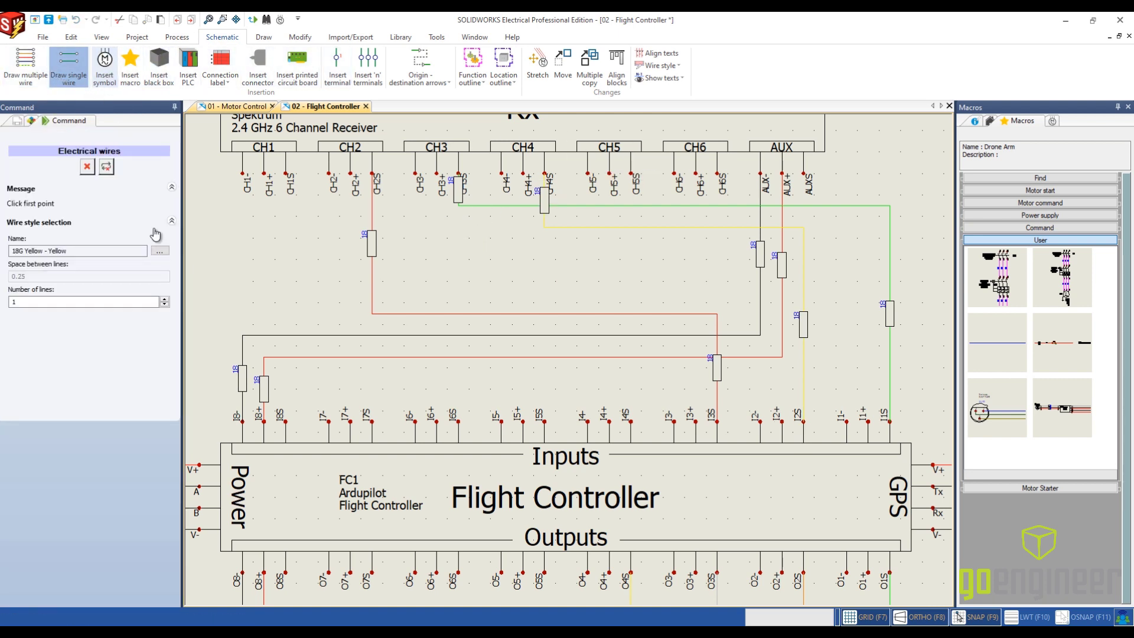
pyautogui.click(159, 250)
pyautogui.click(535, 302)
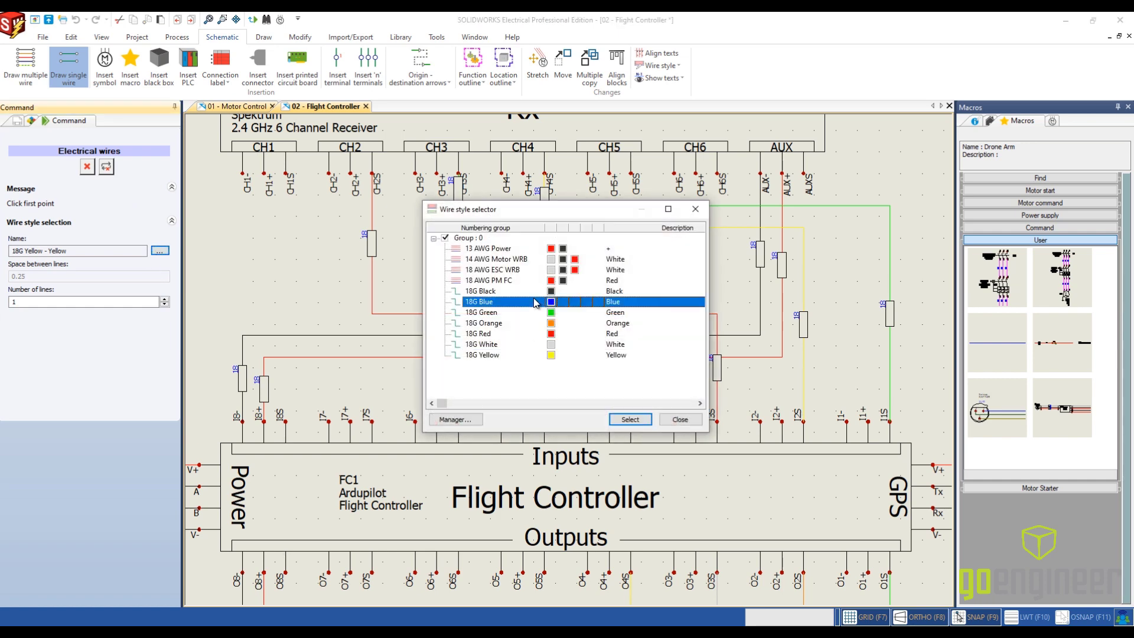
pyautogui.click(630, 420)
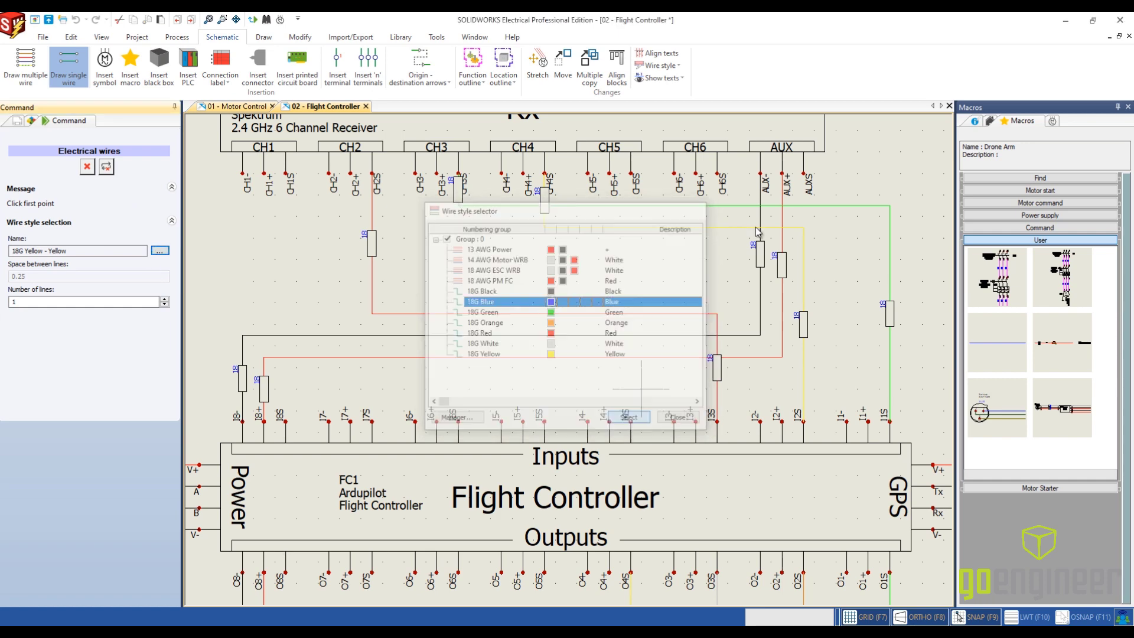
pyautogui.click(631, 175)
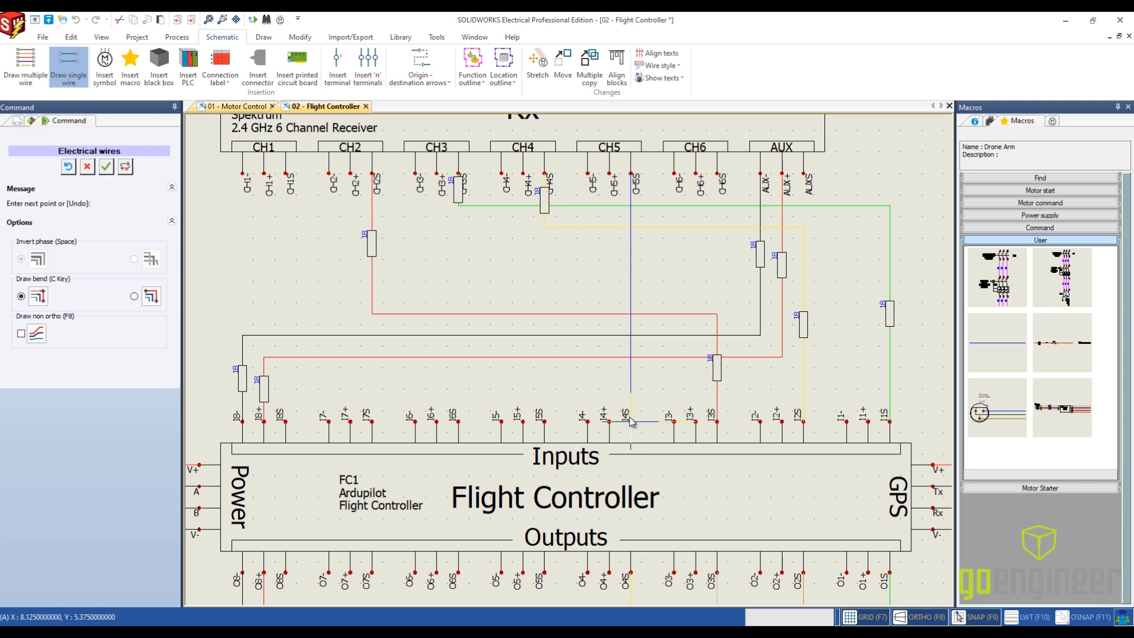
pyautogui.click(631, 420)
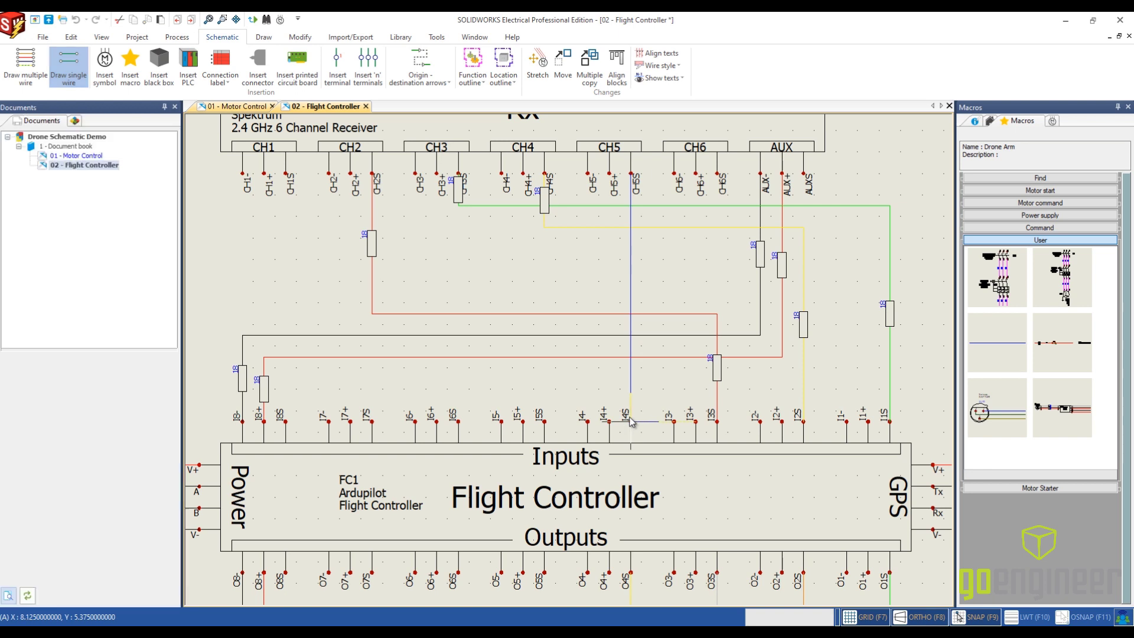
# - Route one 18G Orange wire from receiver terminal CH6S to controller input I5S, with its horizontal run at about Y 7.25
pyautogui.click(69, 66)
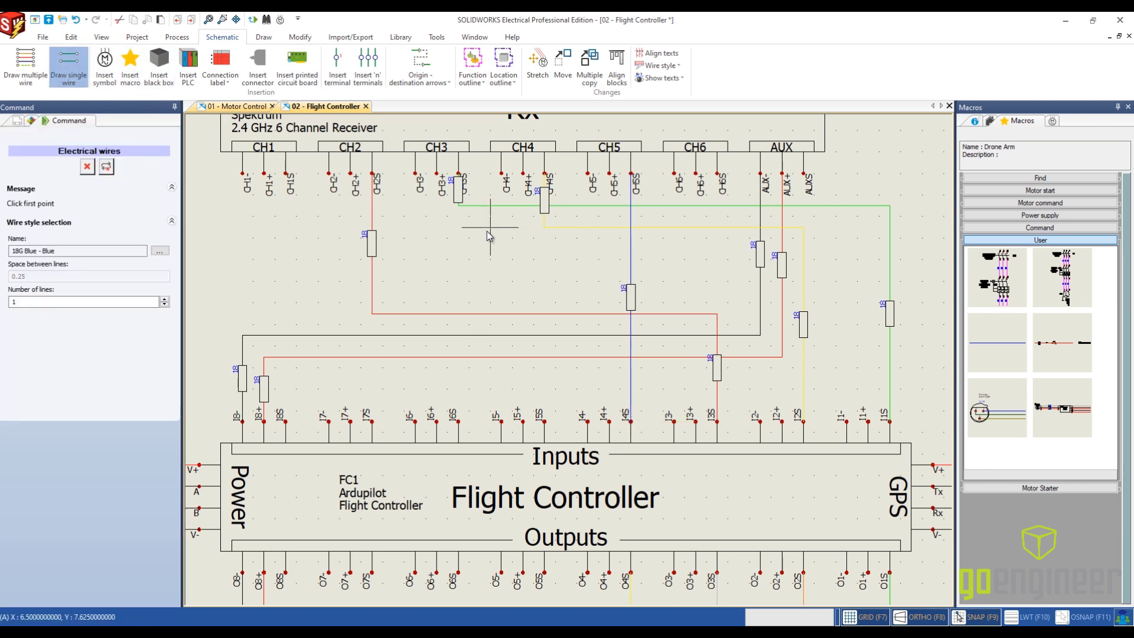
pyautogui.click(160, 250)
pyautogui.click(558, 325)
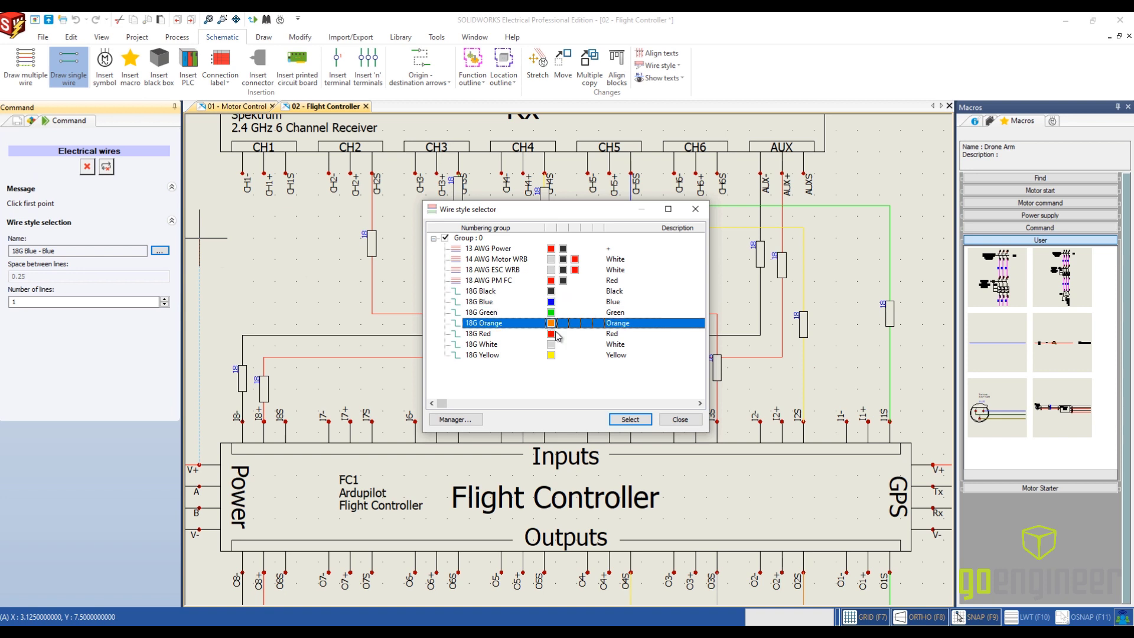
pyautogui.click(630, 420)
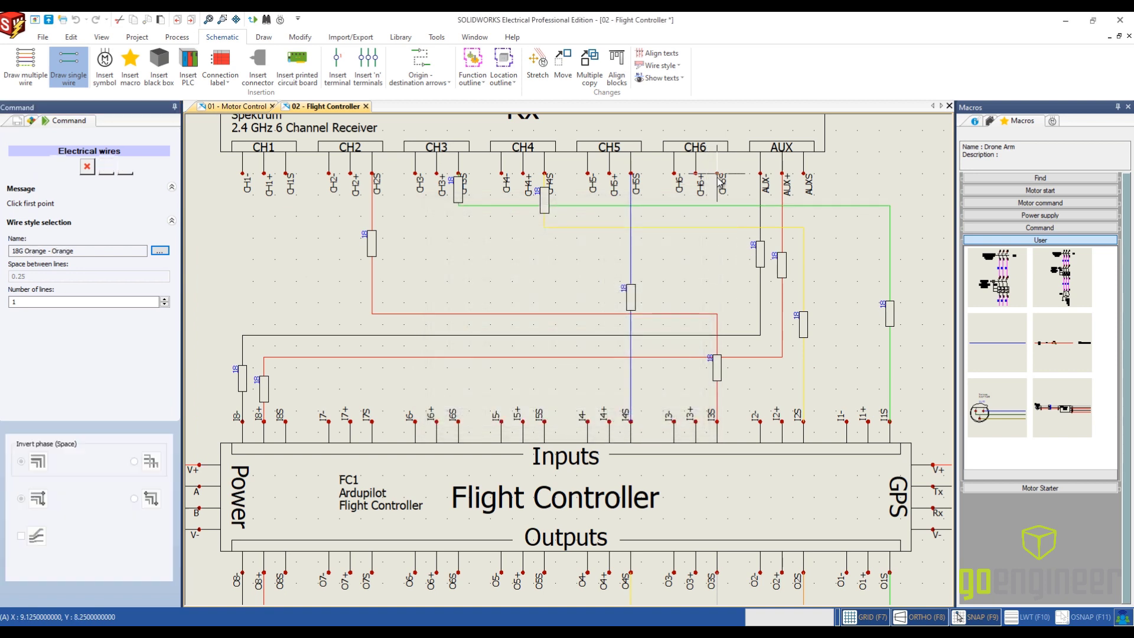
pyautogui.click(717, 174)
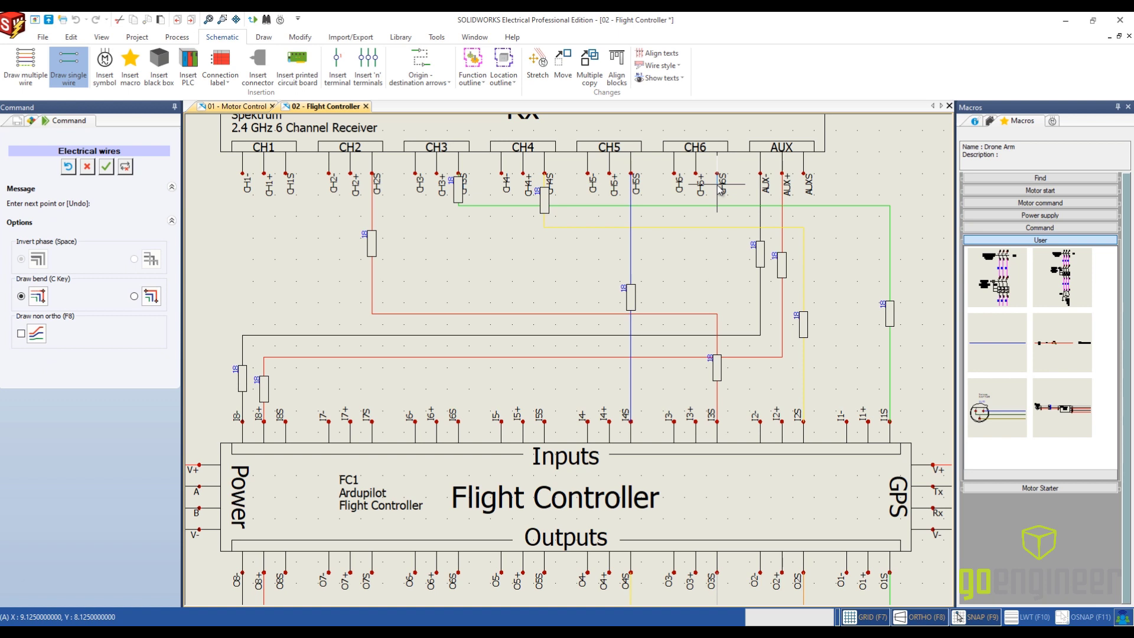
pyautogui.click(709, 267)
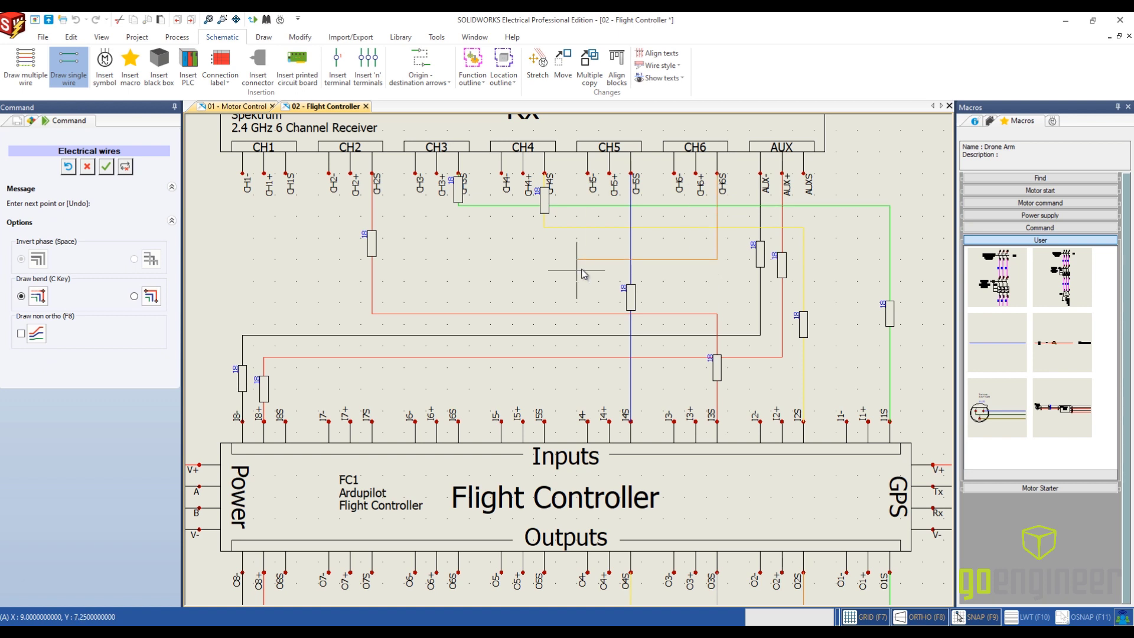
pyautogui.click(544, 259)
pyautogui.click(544, 422)
pyautogui.press('Escape')
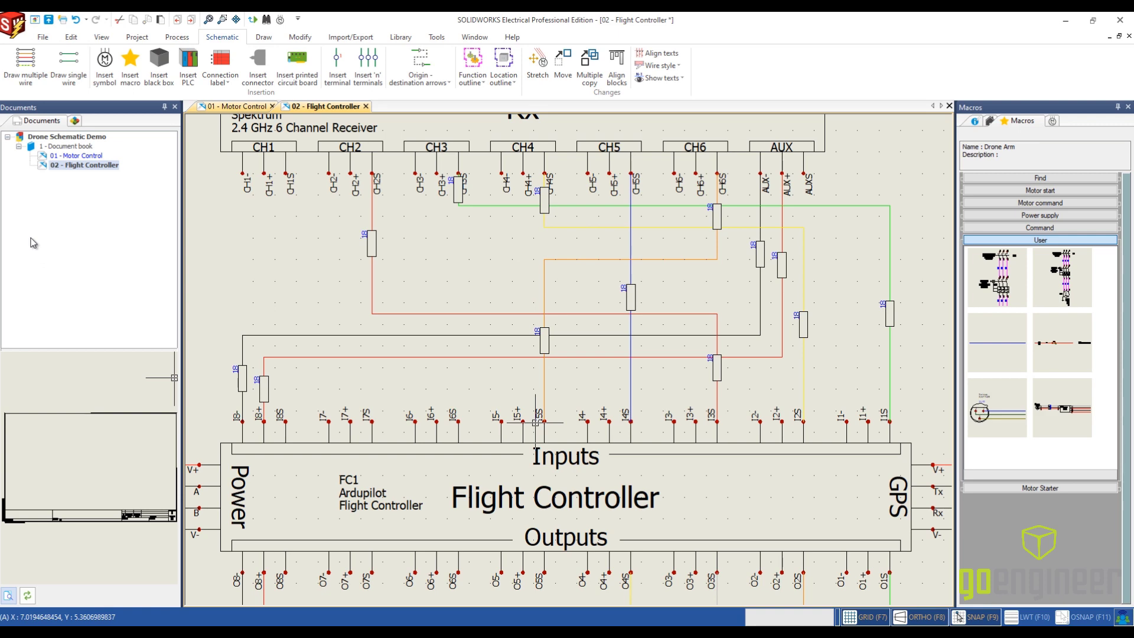
# - Hide the wire label on the green wire's vertical segment directly below receiver terminal CH3S
pyautogui.scroll(5, 459, 176)
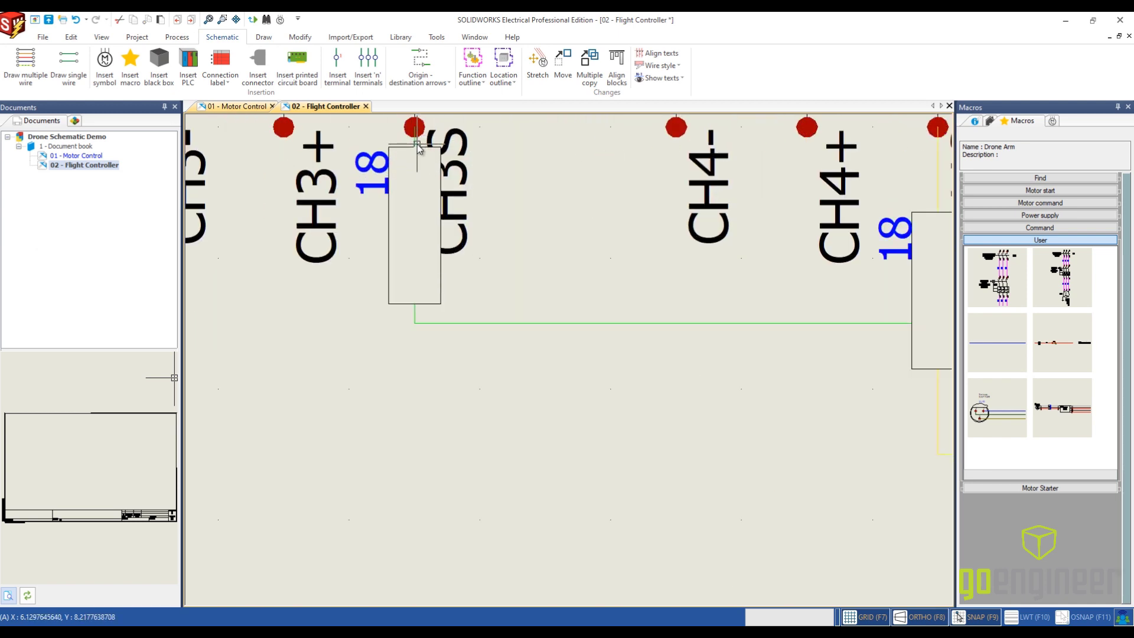
pyautogui.rightClick(418, 147)
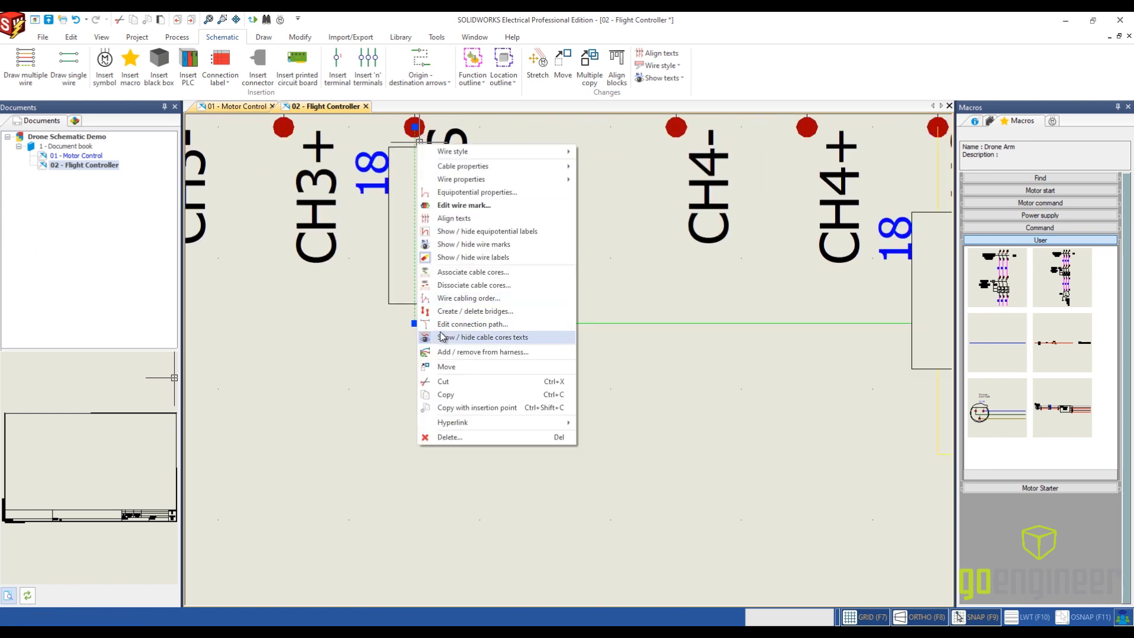
pyautogui.click(468, 258)
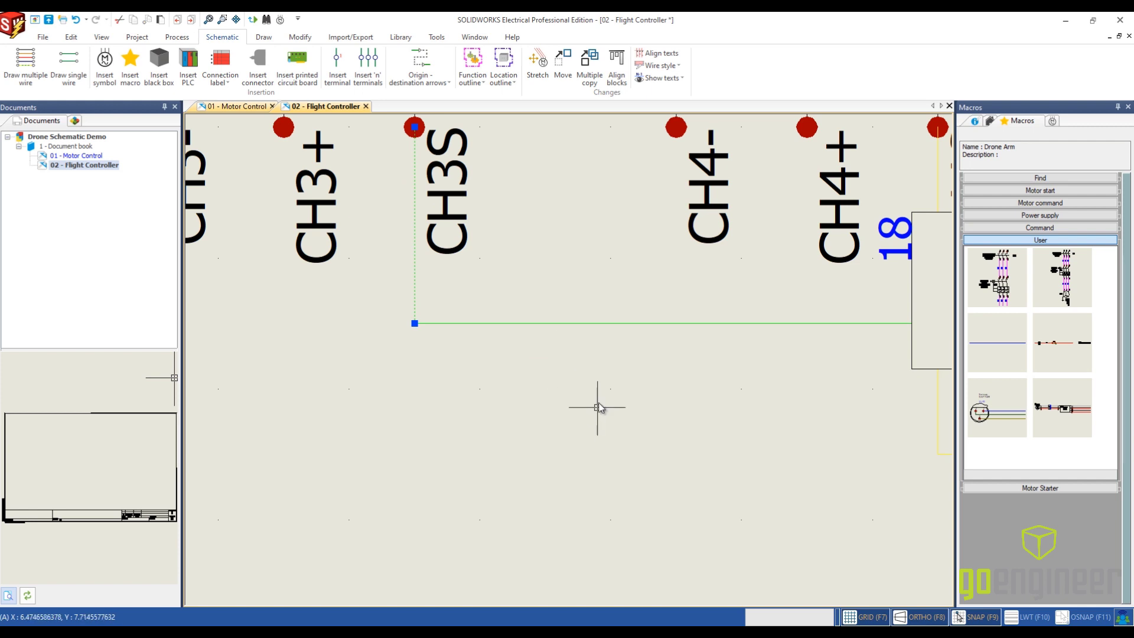
# - Hide the wire label on the yellow wire's vertical segment directly below receiver terminal CH4S
pyautogui.scroll(-3, 743, 466)
pyautogui.moveTo(743, 466); pyautogui.dragTo(666, 436, button='middle')
pyautogui.click(752, 418)
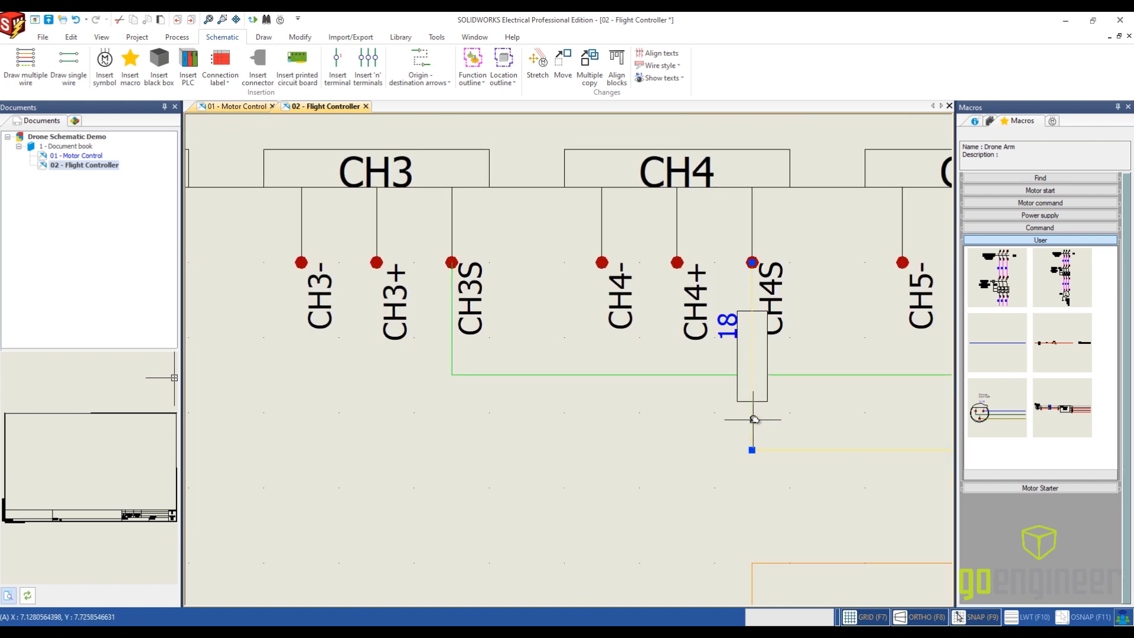
pyautogui.rightClick(752, 418)
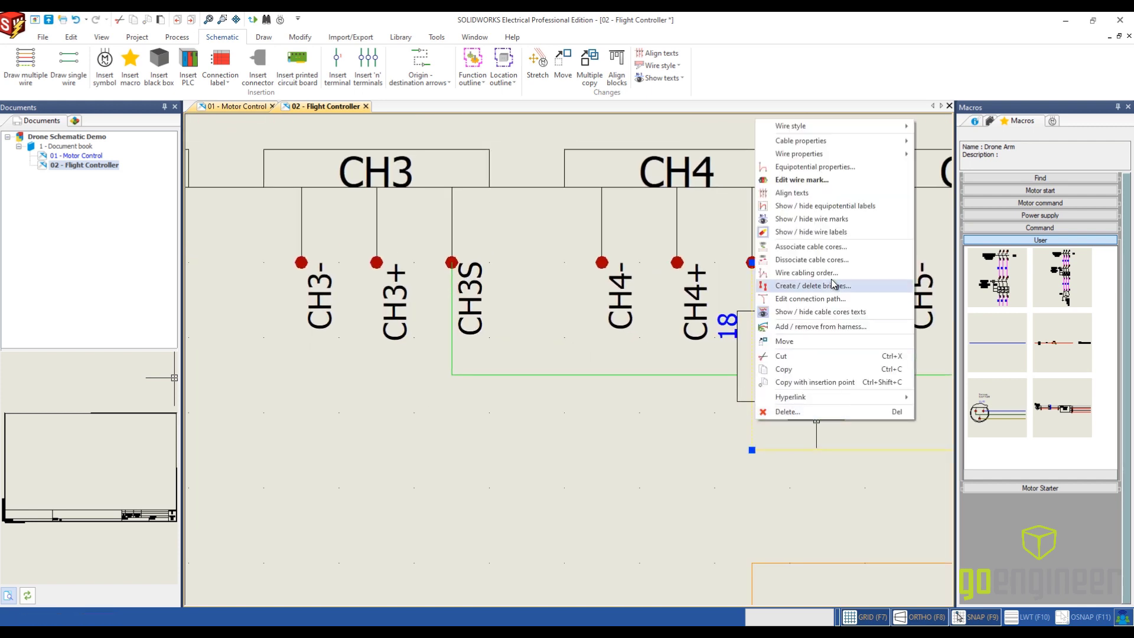
pyautogui.click(840, 231)
# - Show the wire label on the horizontal segment of the green wire from CH3S
pyautogui.scroll(-3, 572, 507)
pyautogui.moveTo(572, 500); pyautogui.dragTo(342, 379, button='middle')
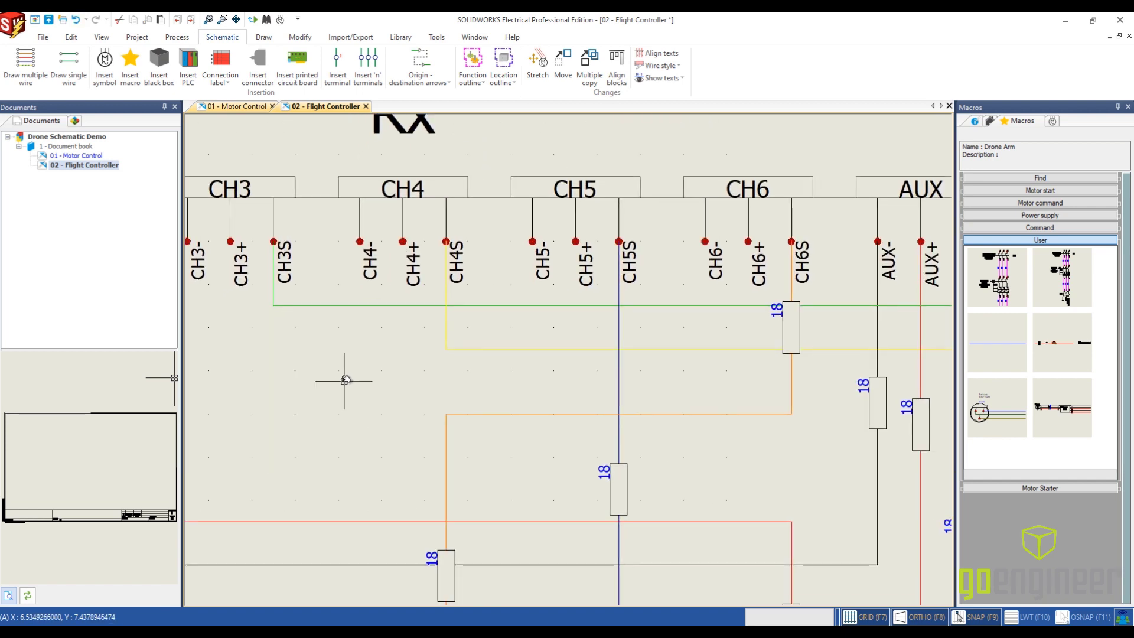
pyautogui.click(517, 305)
pyautogui.rightClick(514, 305)
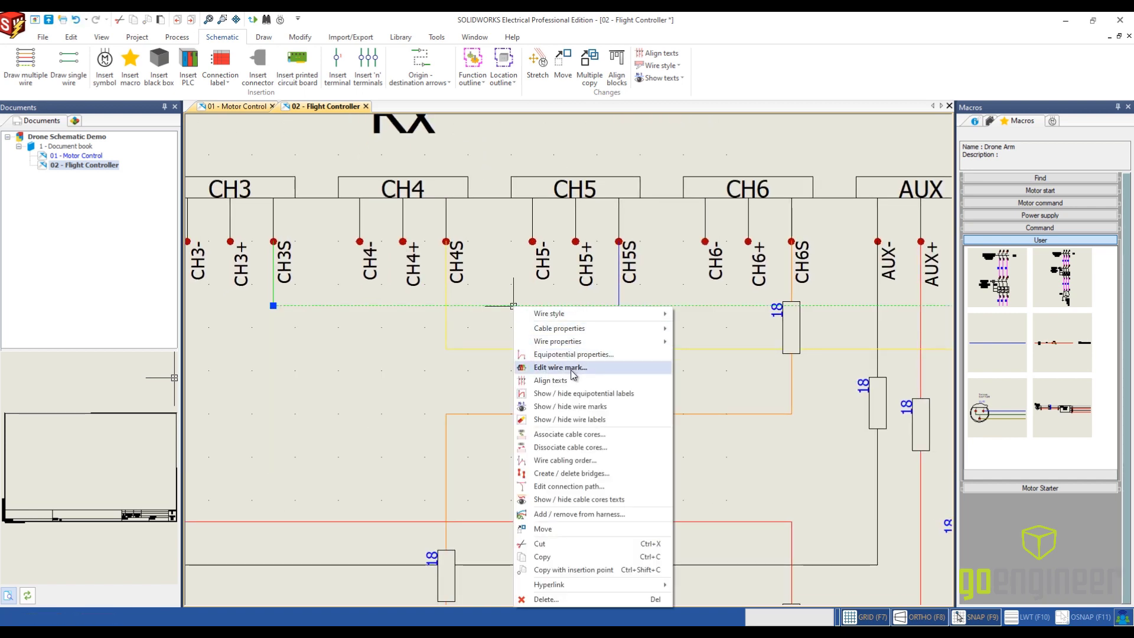
pyautogui.click(585, 421)
# - Hide the wire label on the orange wire's vertical segment directly below receiver terminal CH6S
pyautogui.scroll(-2, 534, 471)
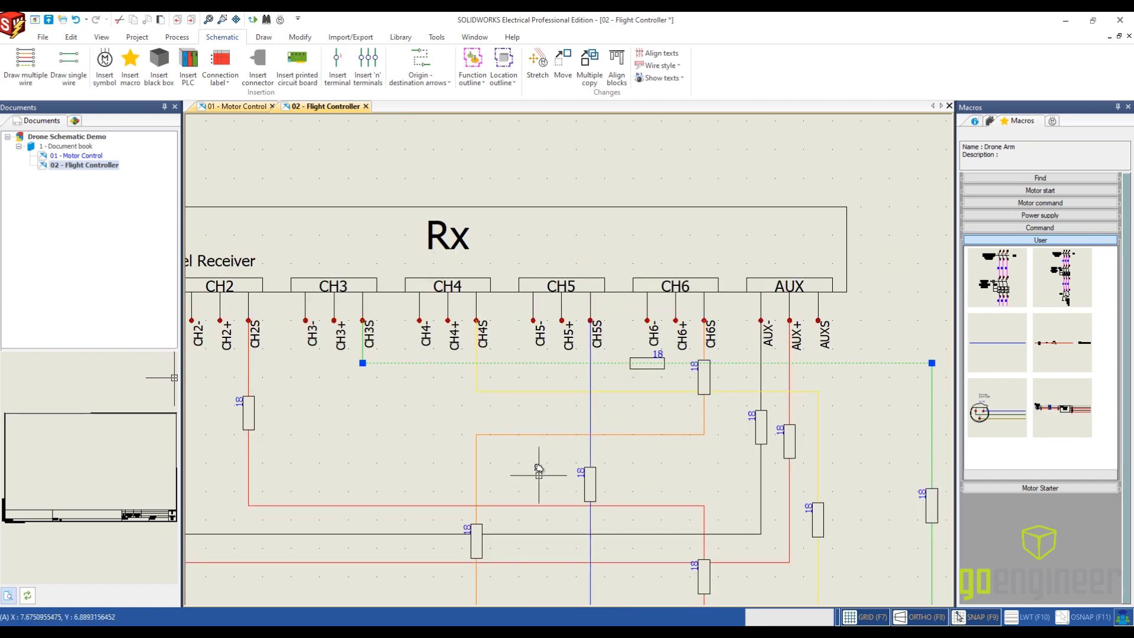
pyautogui.moveTo(538, 475); pyautogui.dragTo(494, 430, button='middle')
pyautogui.click(658, 366)
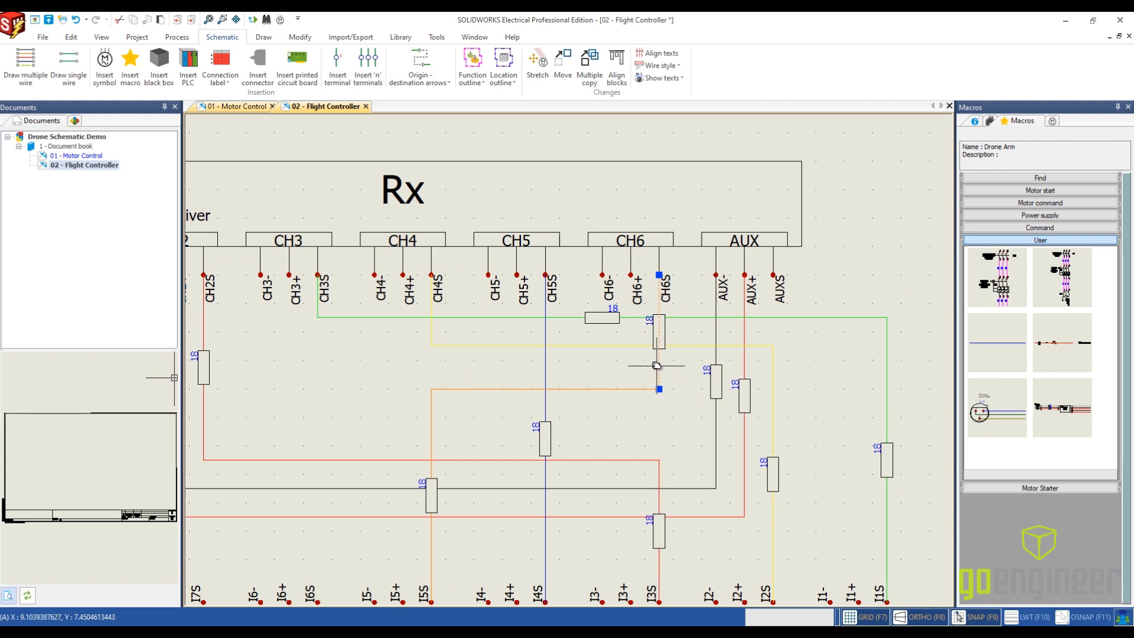
pyautogui.rightClick(656, 366)
pyautogui.click(710, 188)
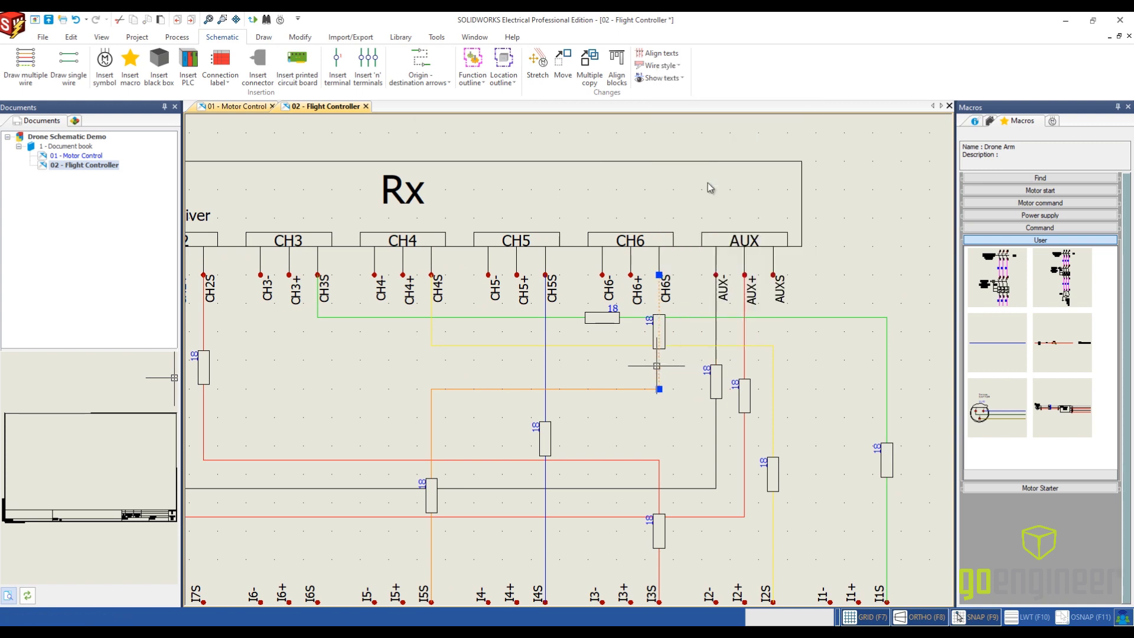
# - Show the wire label on the orange wire's horizontal segment between CH6S and controller input I5S
pyautogui.click(600, 389)
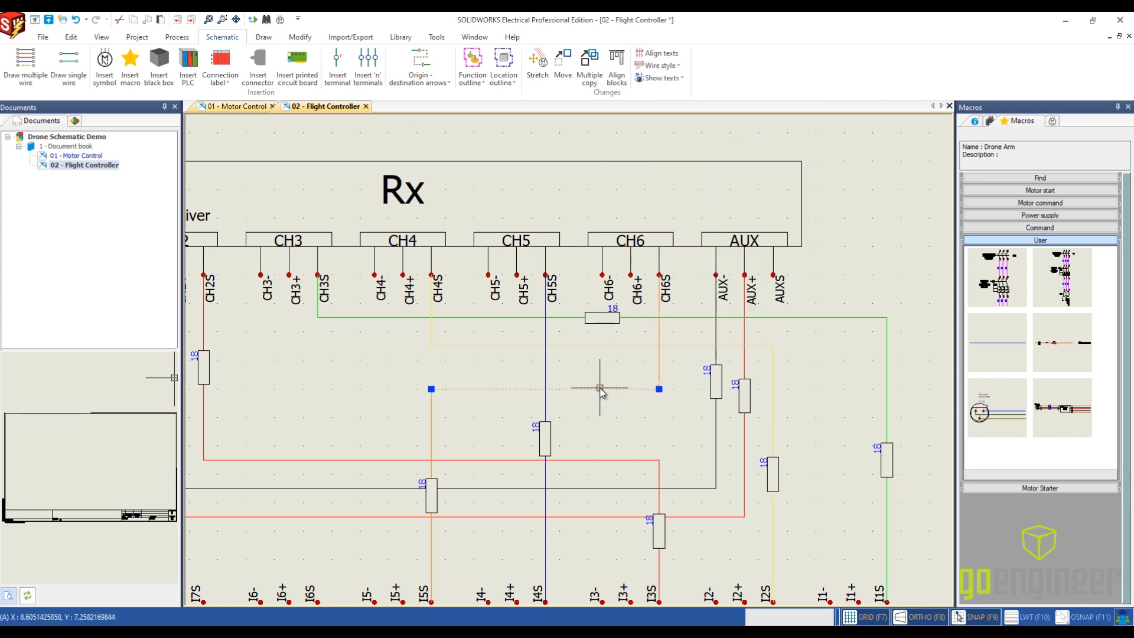
pyautogui.rightClick(600, 389)
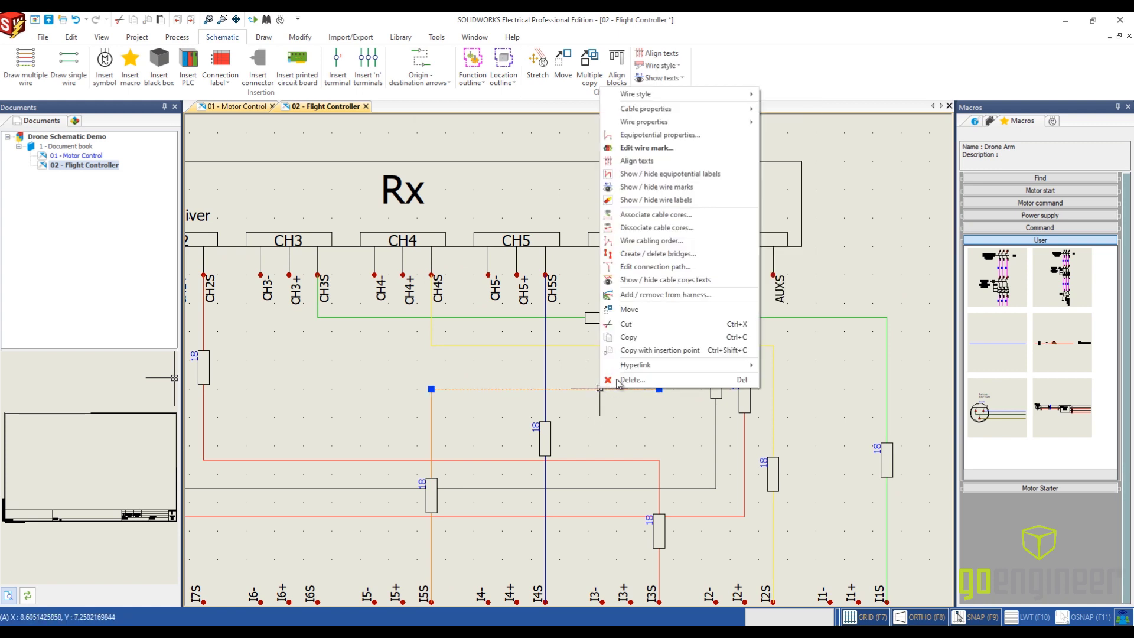
pyautogui.click(642, 202)
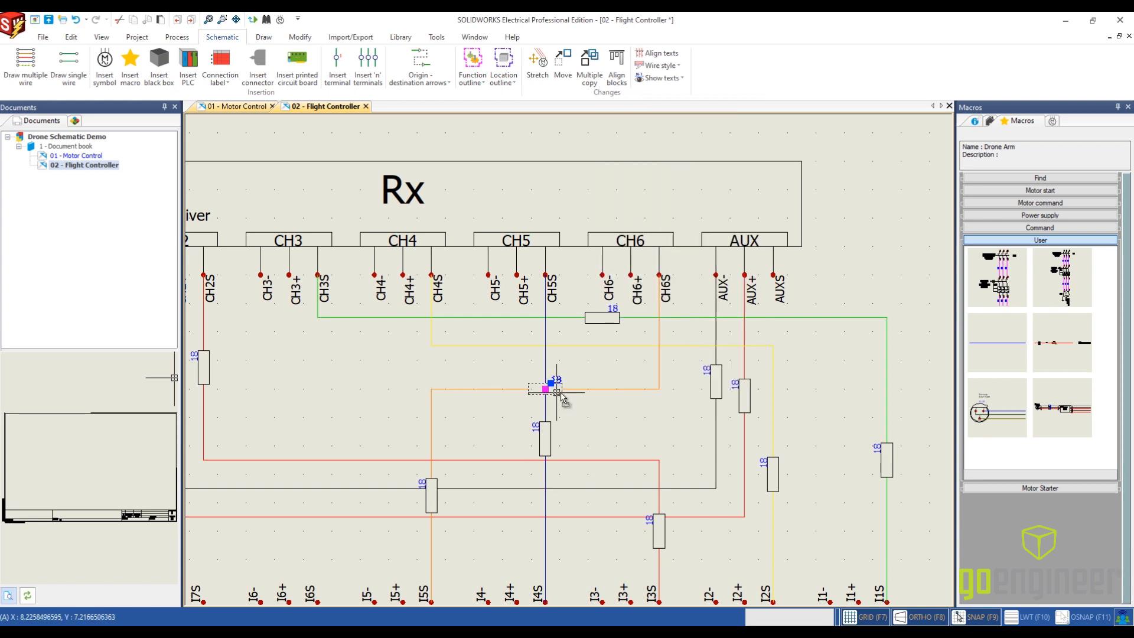
pyautogui.click(611, 404)
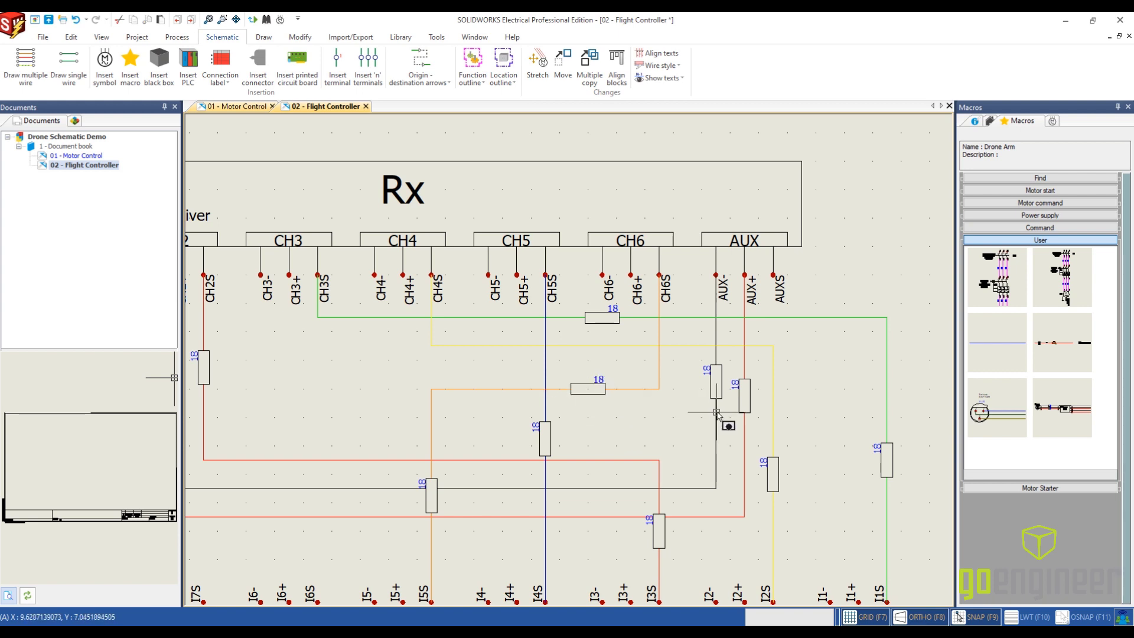
# - Hide the wire label on the green CH3S wire's horizontal segment
pyautogui.scroll(-2, 826, 515)
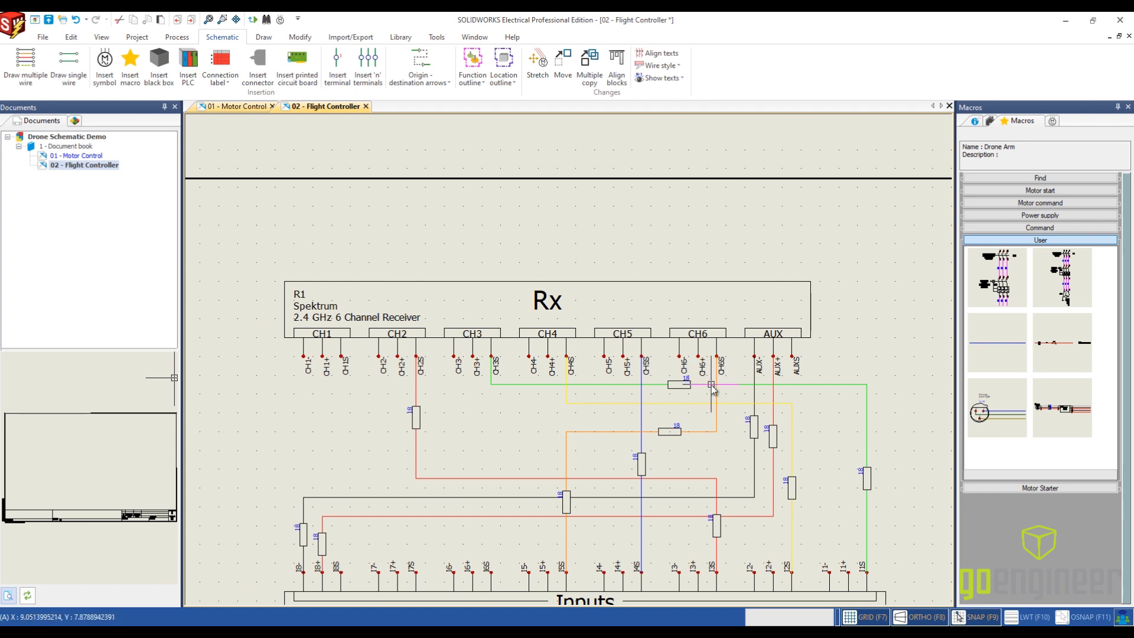
pyautogui.rightClick(709, 388)
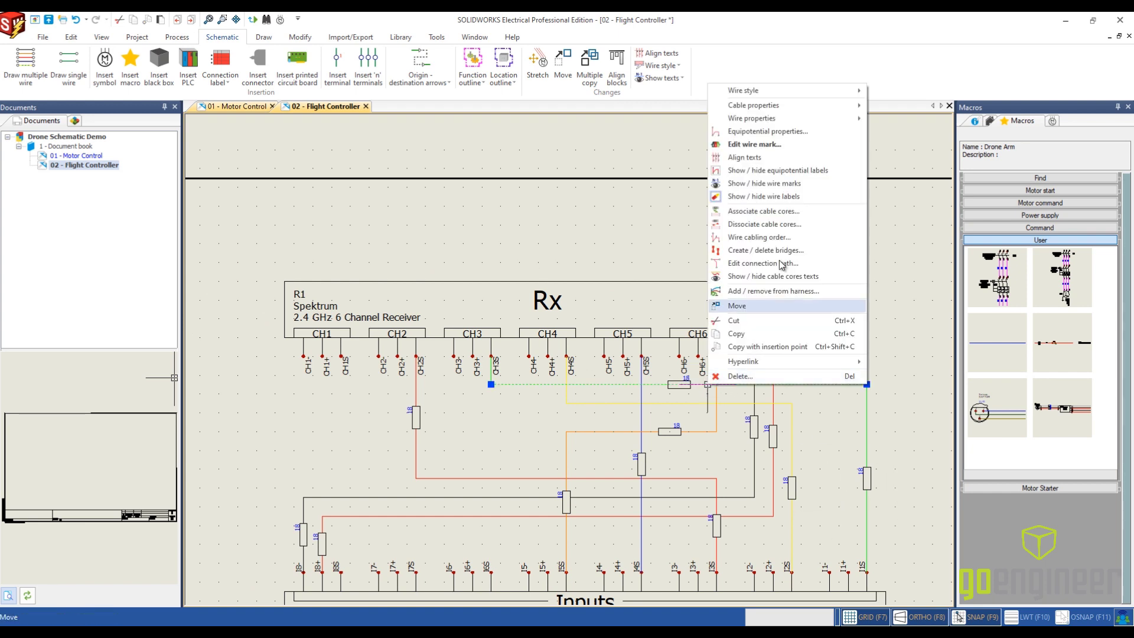
pyautogui.press('Escape')
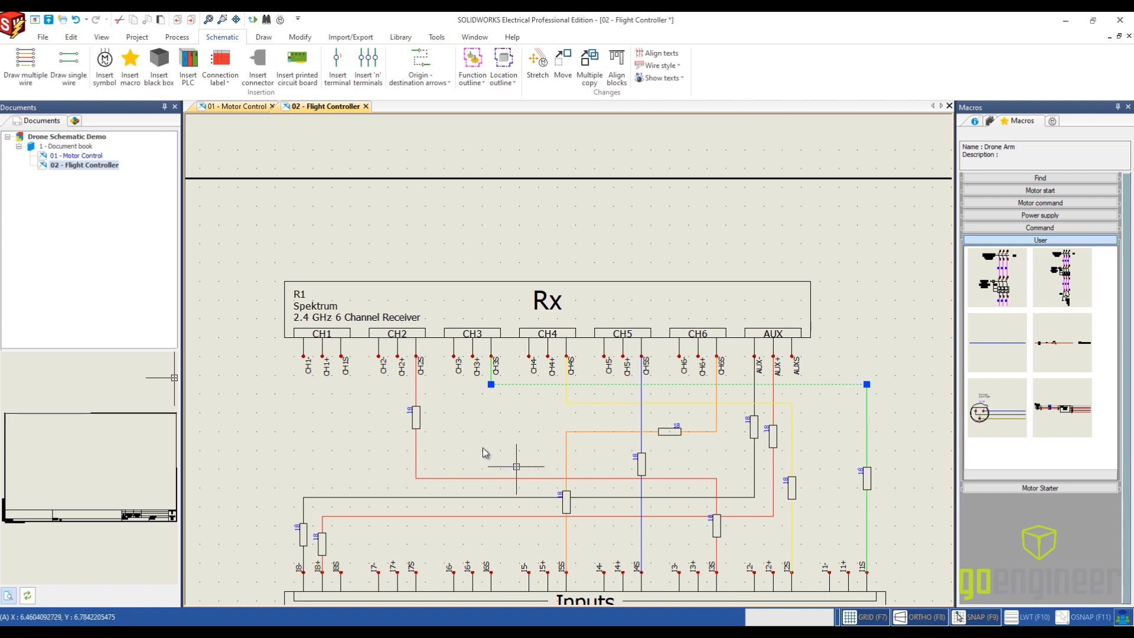
# - Open the Origin - destination manager for linking wires between the Motor Control and Flight Controller drawings
pyautogui.moveTo(487, 438); pyautogui.dragTo(495, 365, button='middle')
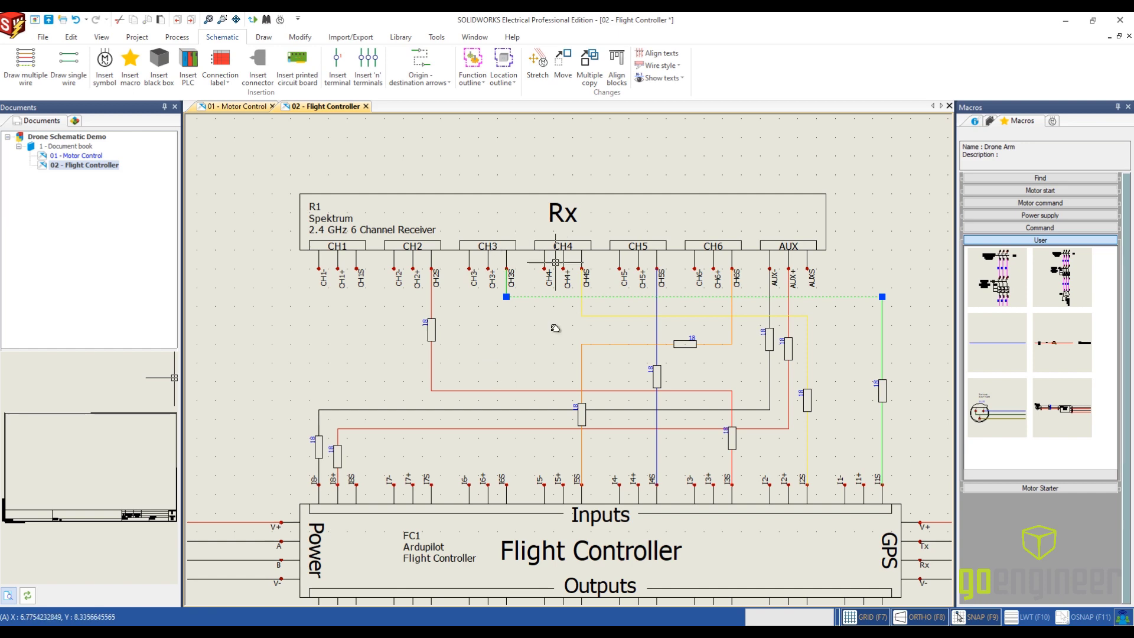
pyautogui.scroll(-4, 573, 233)
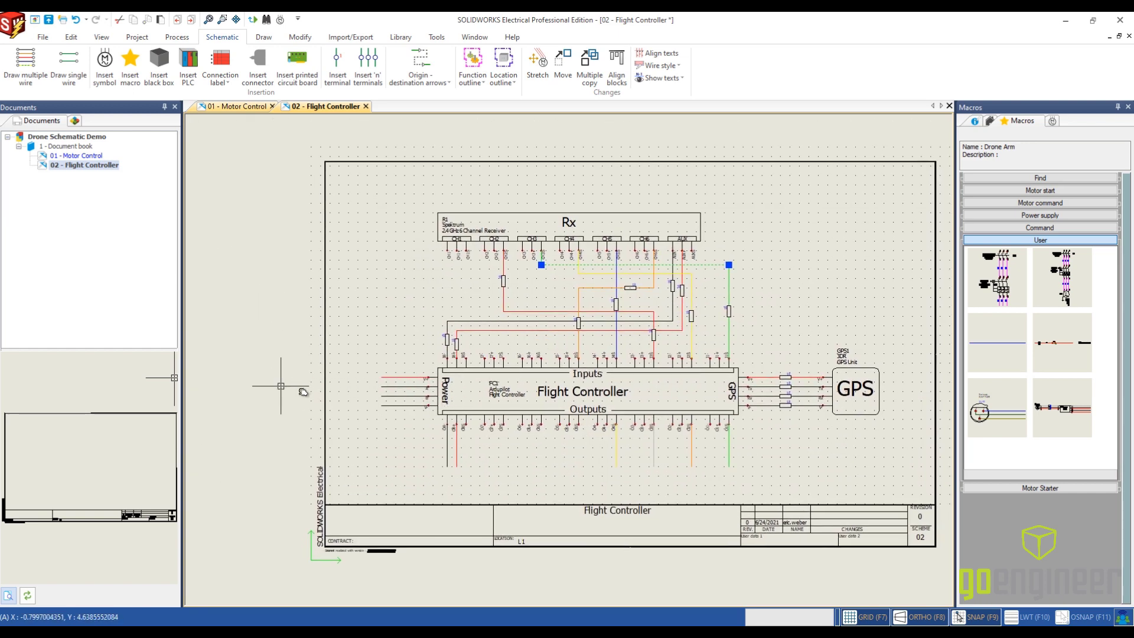
pyautogui.click(437, 63)
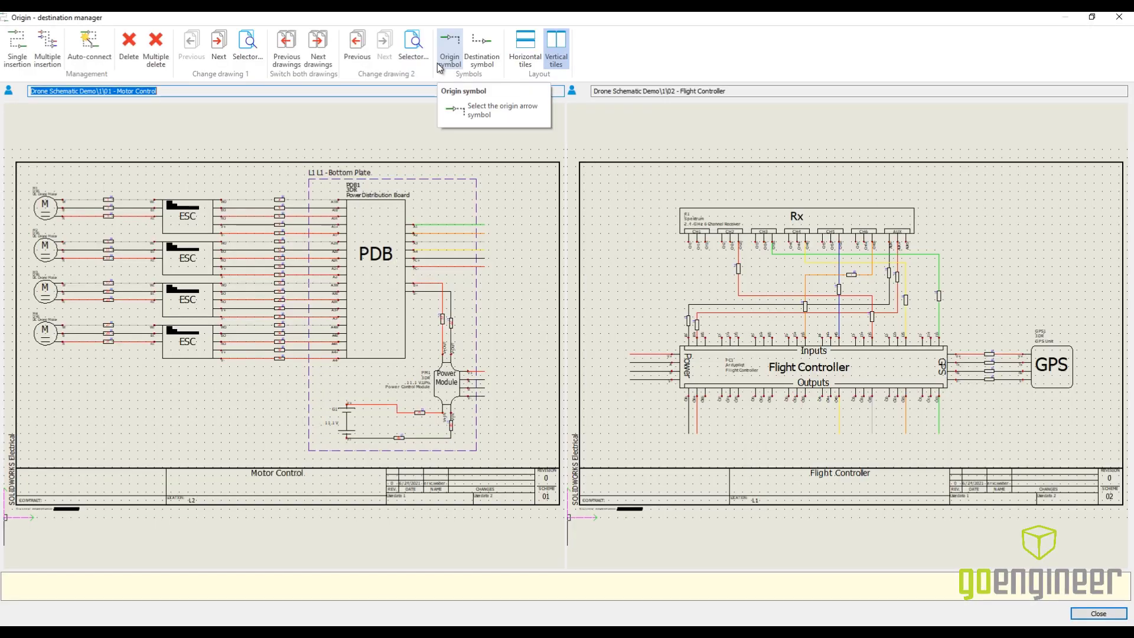
# - Link the PDB's green A1 wire to the controller's green O1S output wire with a single origin-destination arrow pair
pyautogui.click(18, 47)
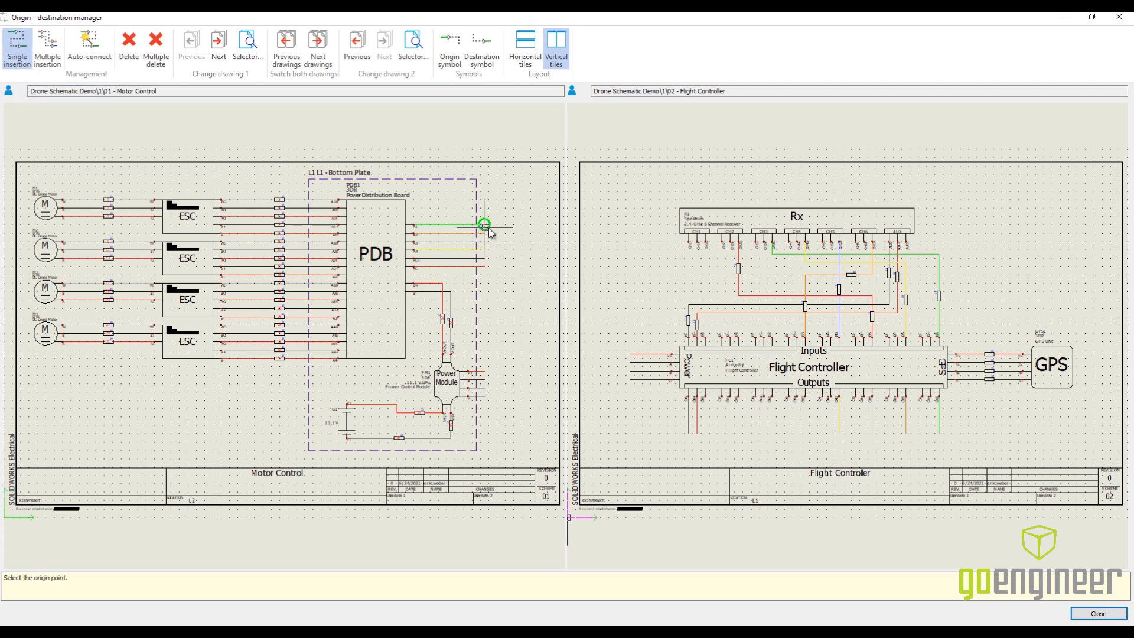
pyautogui.scroll(3, 488, 228)
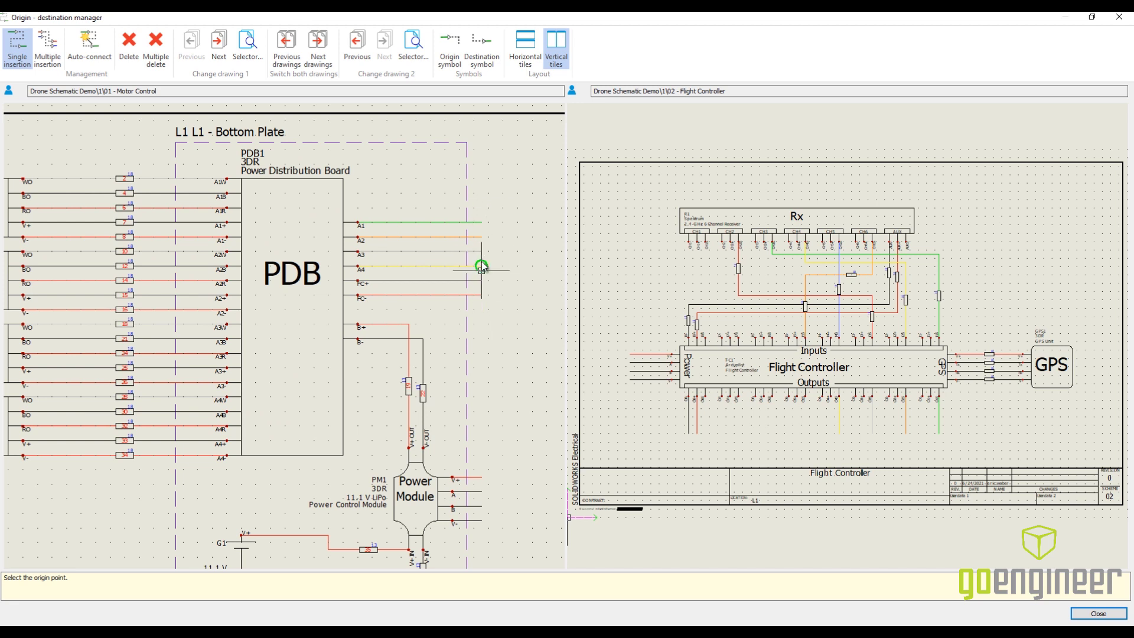
pyautogui.moveTo(533, 369); pyautogui.dragTo(502, 245, button='middle')
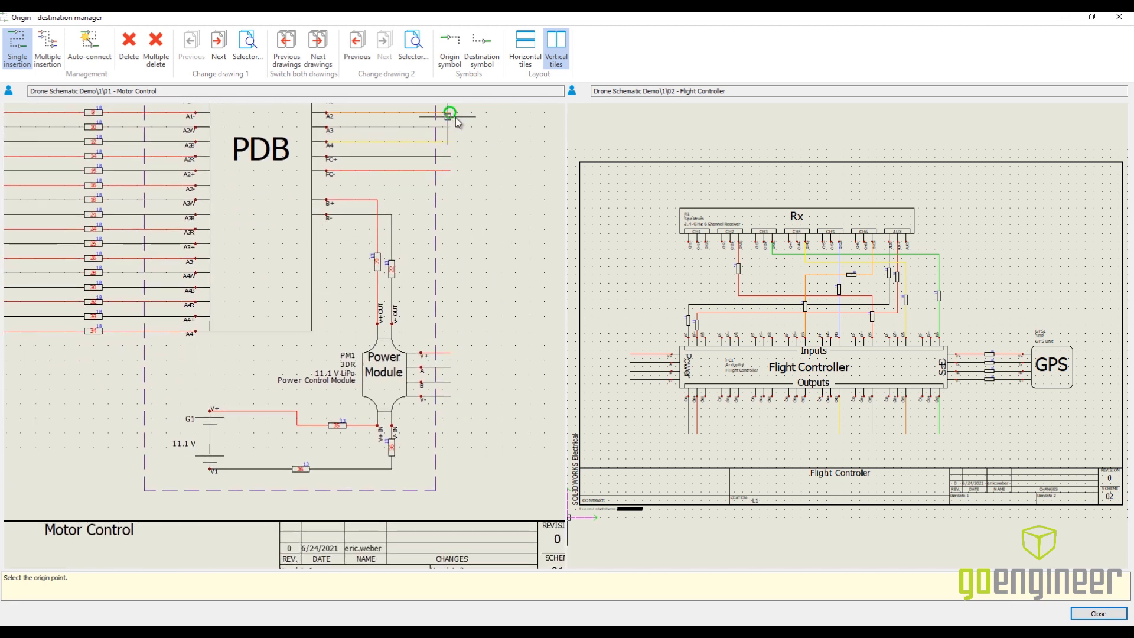
pyautogui.moveTo(456, 119); pyautogui.dragTo(460, 236, button='middle')
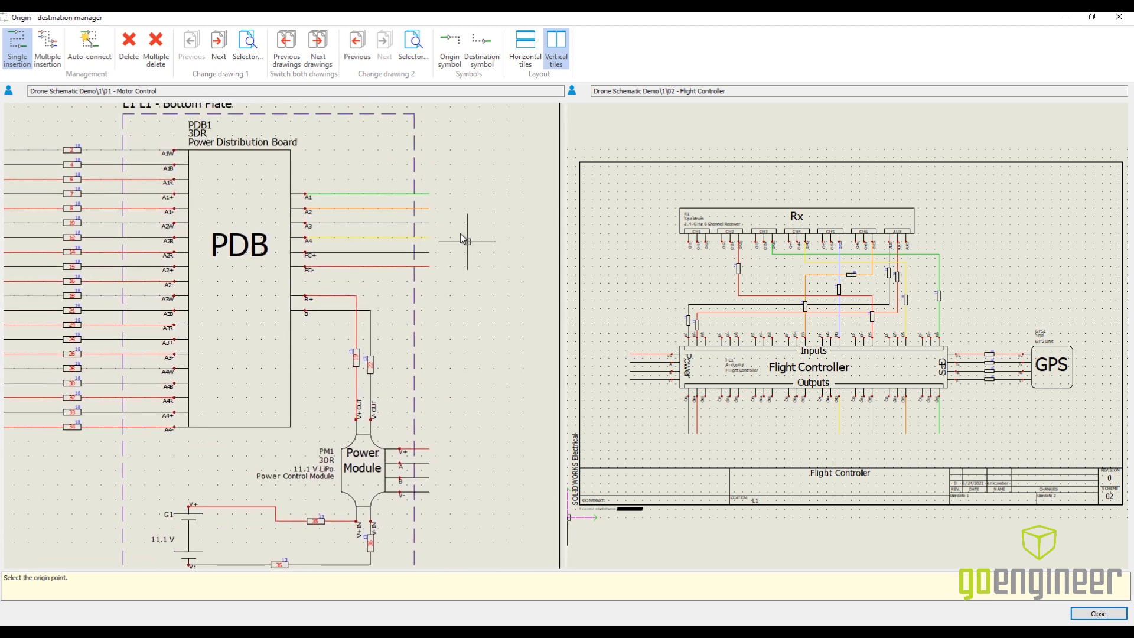
pyautogui.click(429, 192)
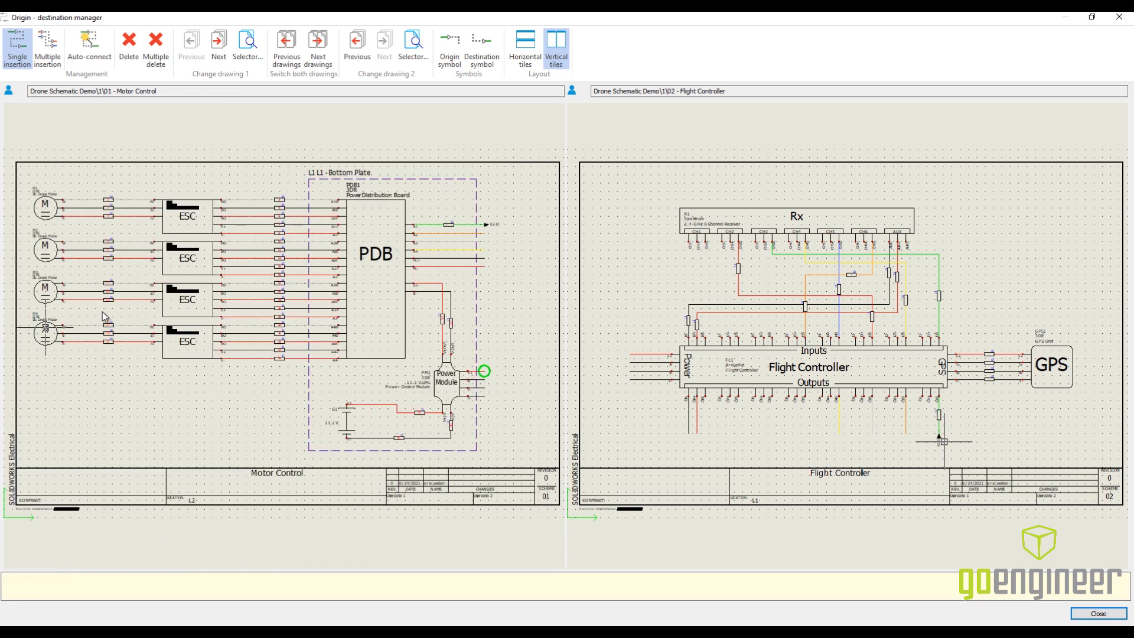
# - Link the PDB's A2, A3 and A4 wires to the controller's O2S, O3S and O4S output wires using single insertion
pyautogui.click(484, 233)
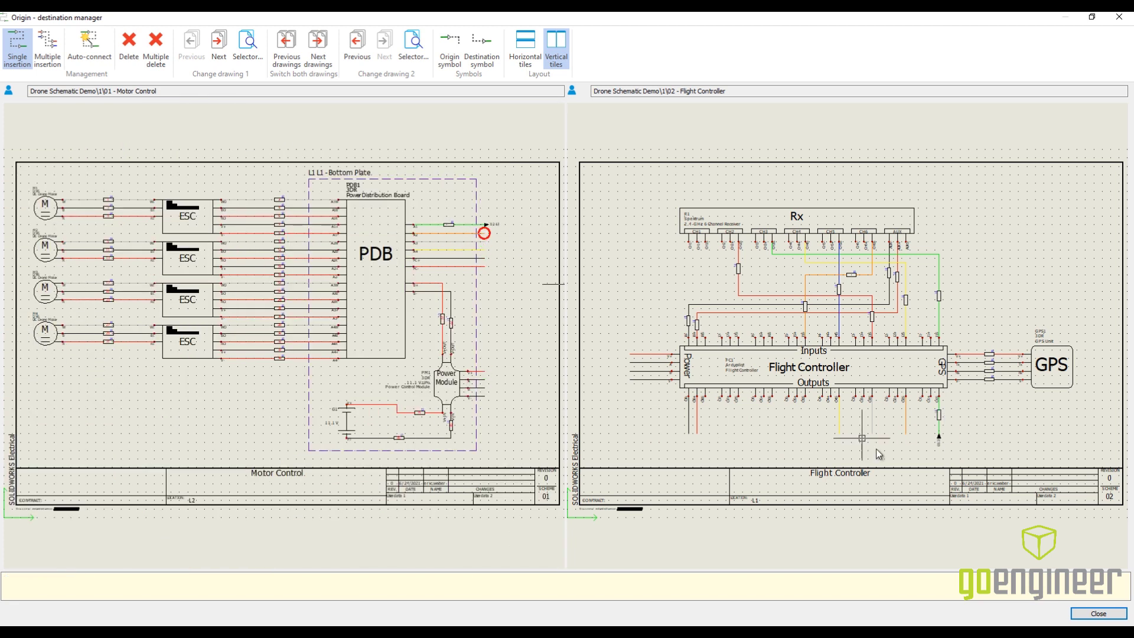
pyautogui.click(471, 242)
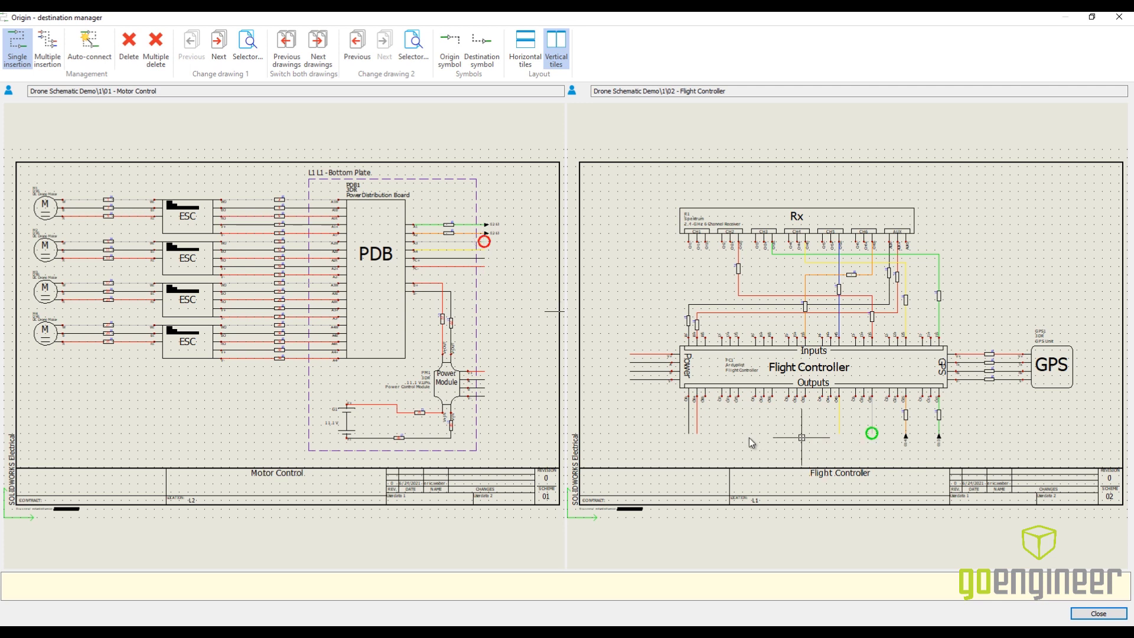
pyautogui.click(876, 438)
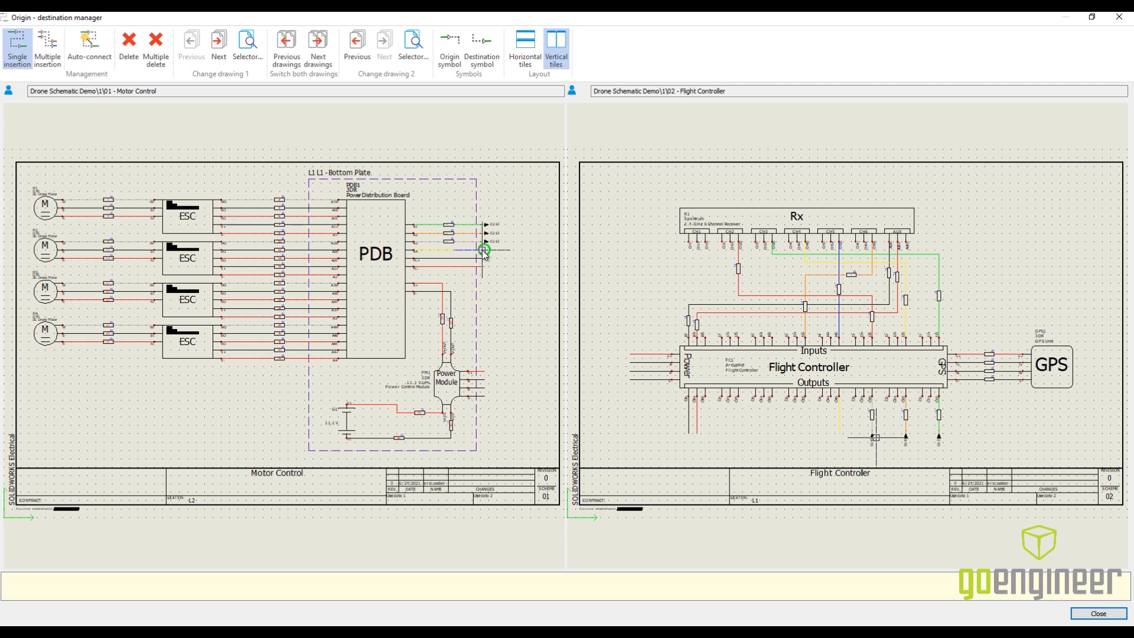
pyautogui.click(482, 252)
# - Link the PDB's black and red wires below A4 to the controller's O8- and O8+ output wires, respectively
pyautogui.click(484, 258)
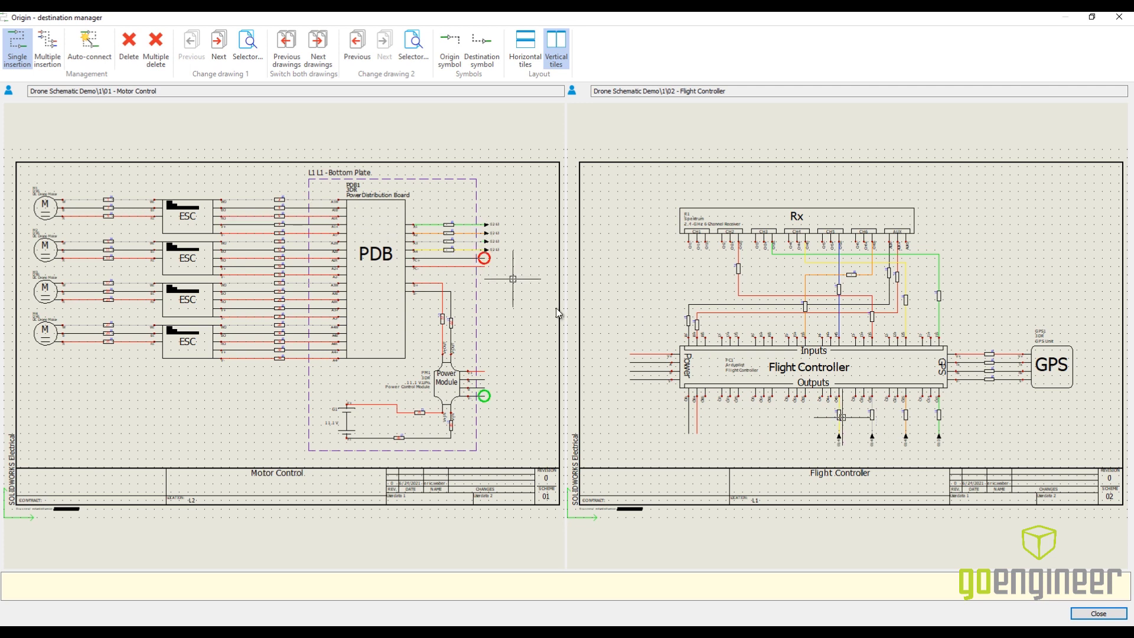
pyautogui.click(485, 257)
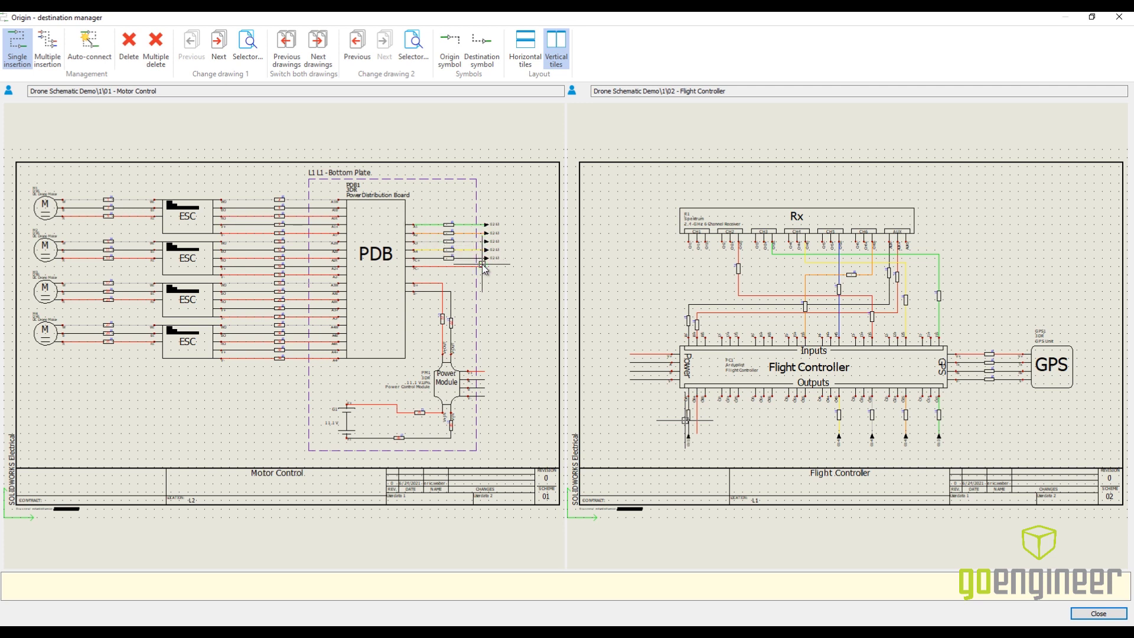
pyautogui.click(706, 445)
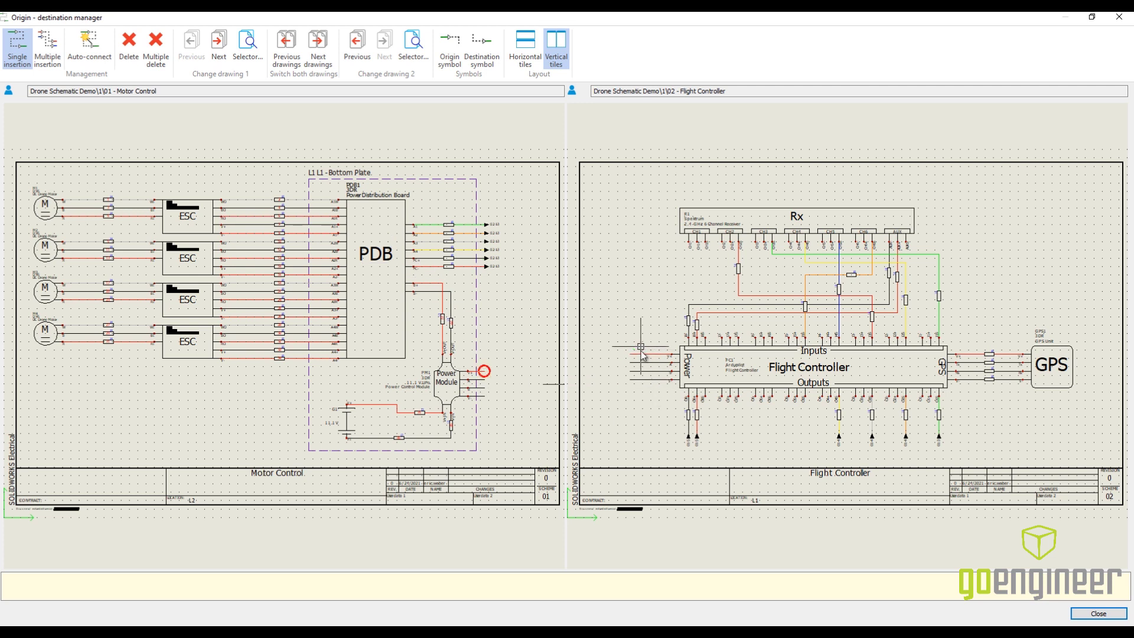
# - Link the Power Module's V+ and V- wires to the V+ and V- wires on the controller's Power side
pyautogui.click(622, 357)
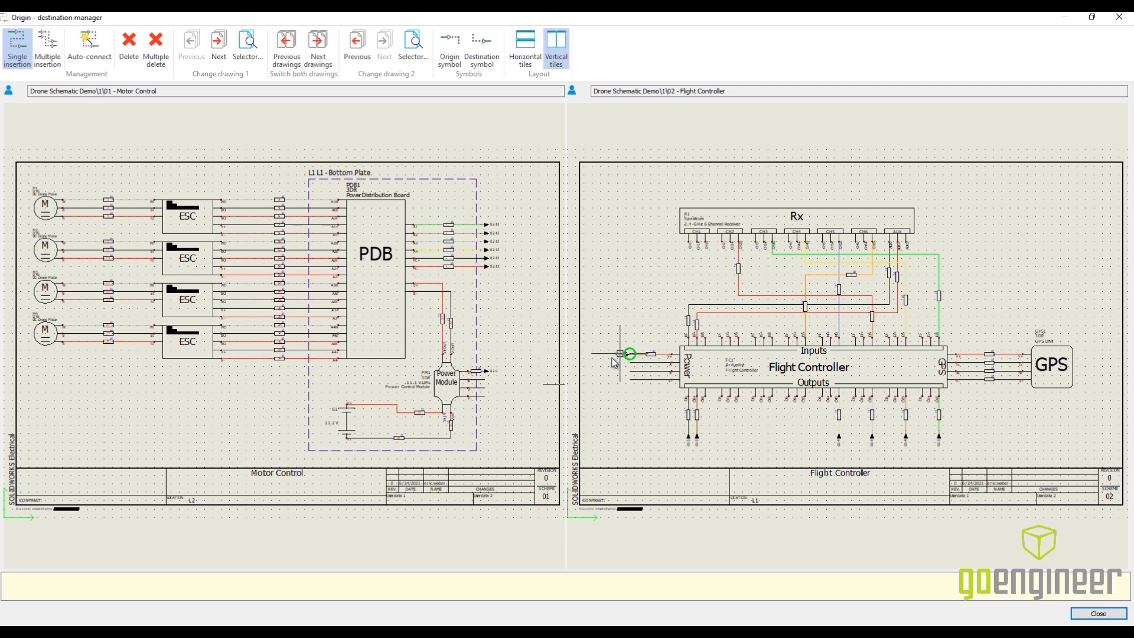
pyautogui.click(480, 398)
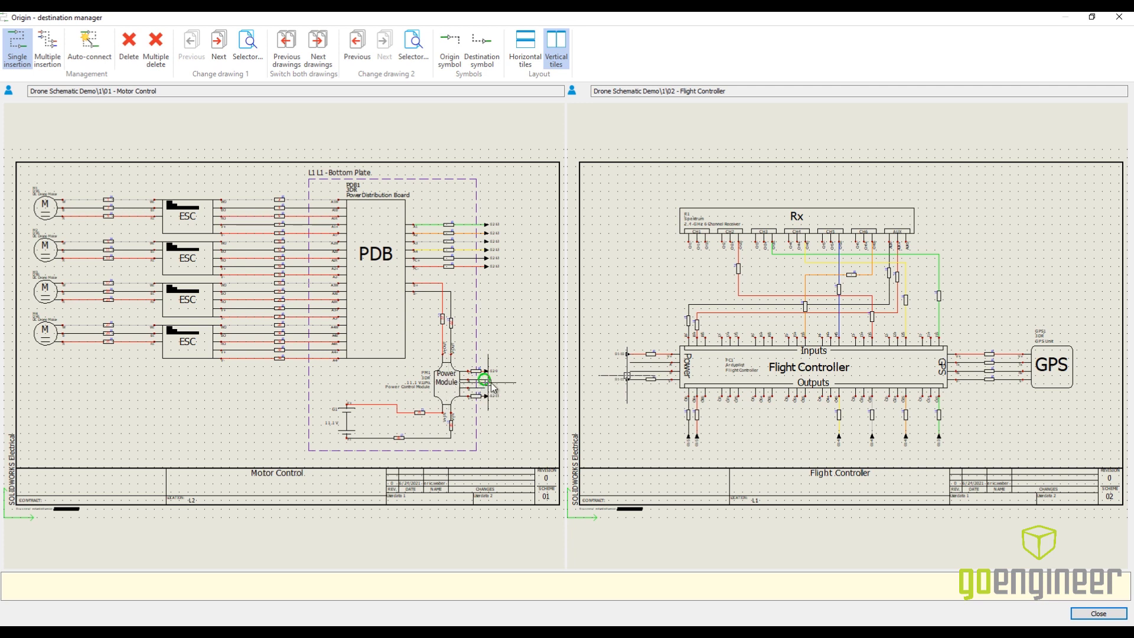
# - Link the Power Module's A and B wires to the A and B wires on the controller's Power side
pyautogui.click(487, 386)
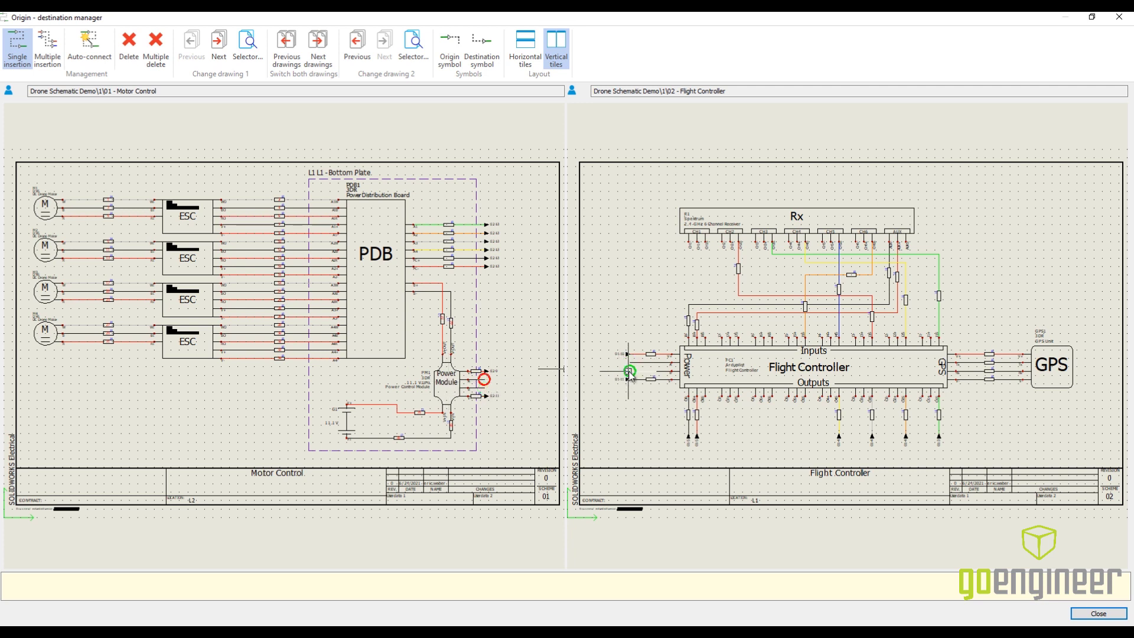
pyautogui.scroll(1, 635, 374)
pyautogui.scroll(2, 635, 373)
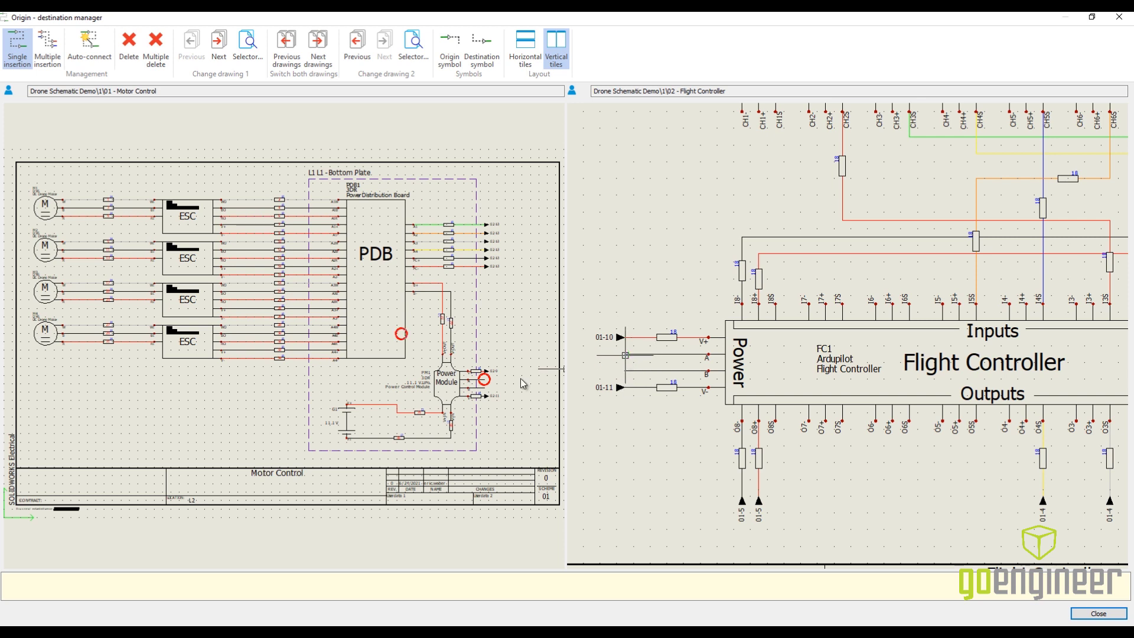
pyautogui.click(490, 390)
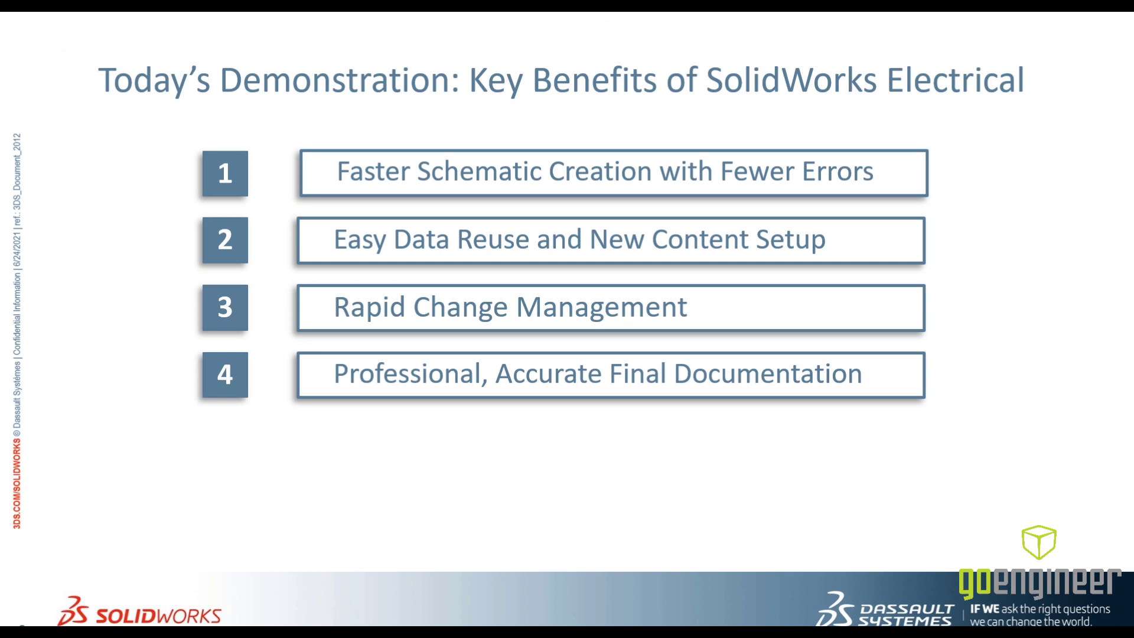
# - Launch SOLIDWORKS Electrical and open the Drone Schematic Demo project with its last opened drawing
pyautogui.press('super')
pyautogui.write('ele')
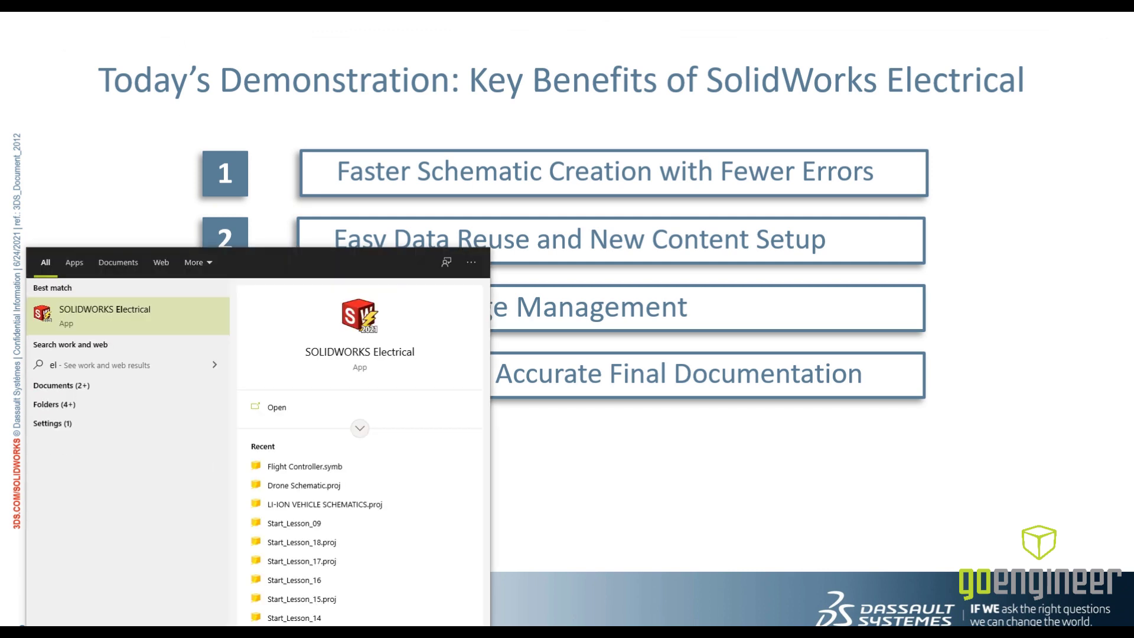
pyautogui.press('Return')
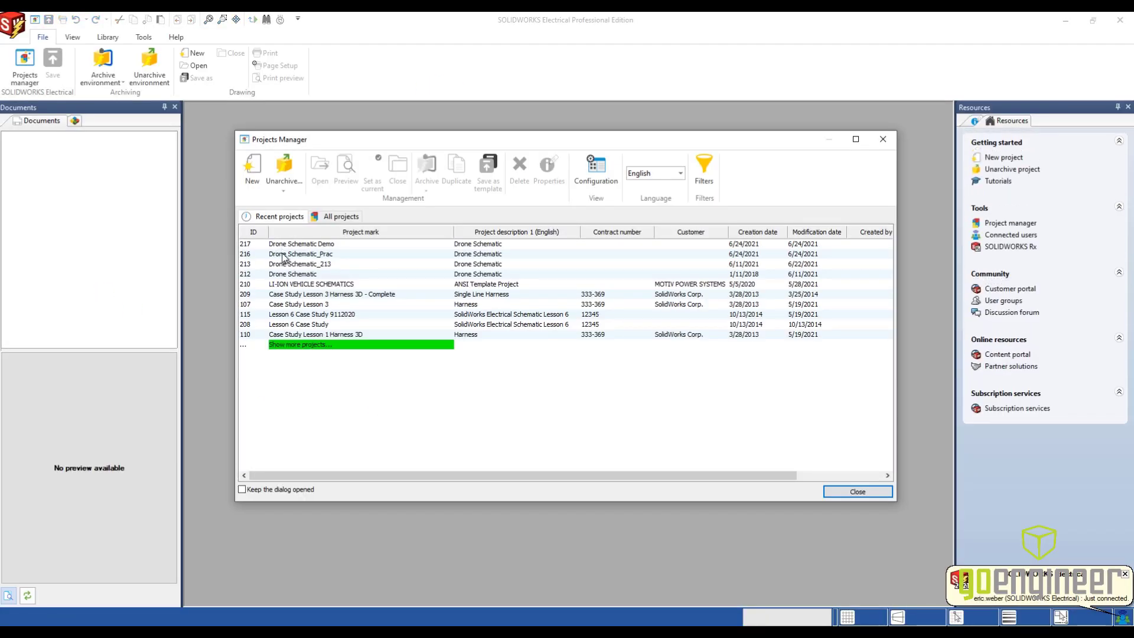
pyautogui.doubleClick(286, 244)
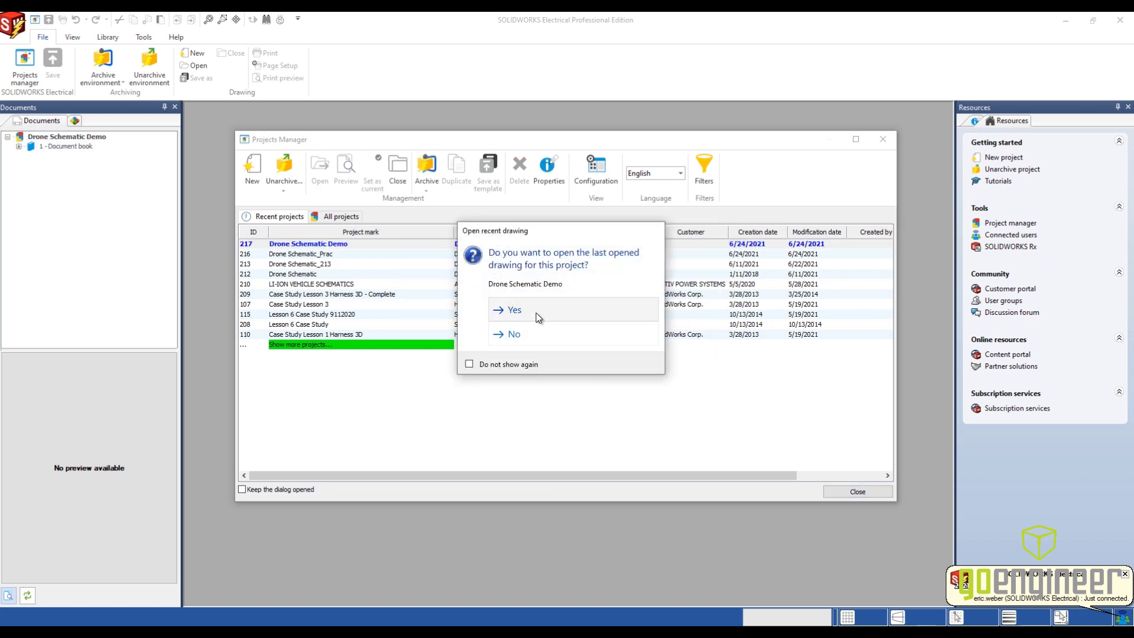
pyautogui.click(539, 317)
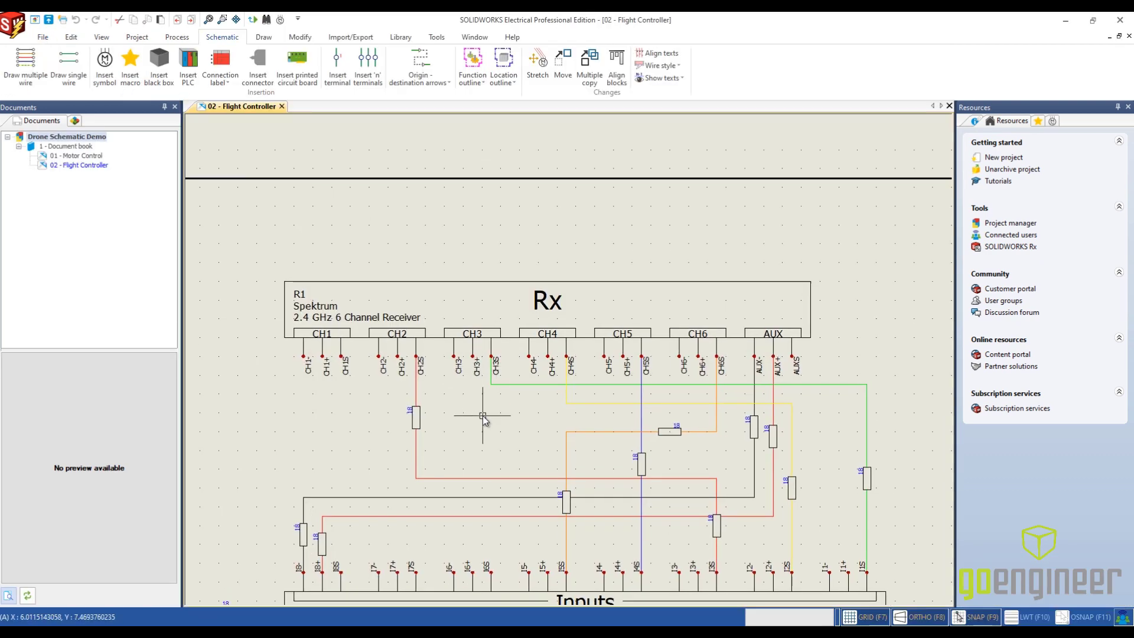
# - Follow the destination arrow on the Flight Controller's Power V+ wire to its origin arrow 01-10 in the Motor Control drawing
pyautogui.scroll(-1, 483, 416)
pyautogui.moveTo(483, 416); pyautogui.dragTo(421, 143, button='middle')
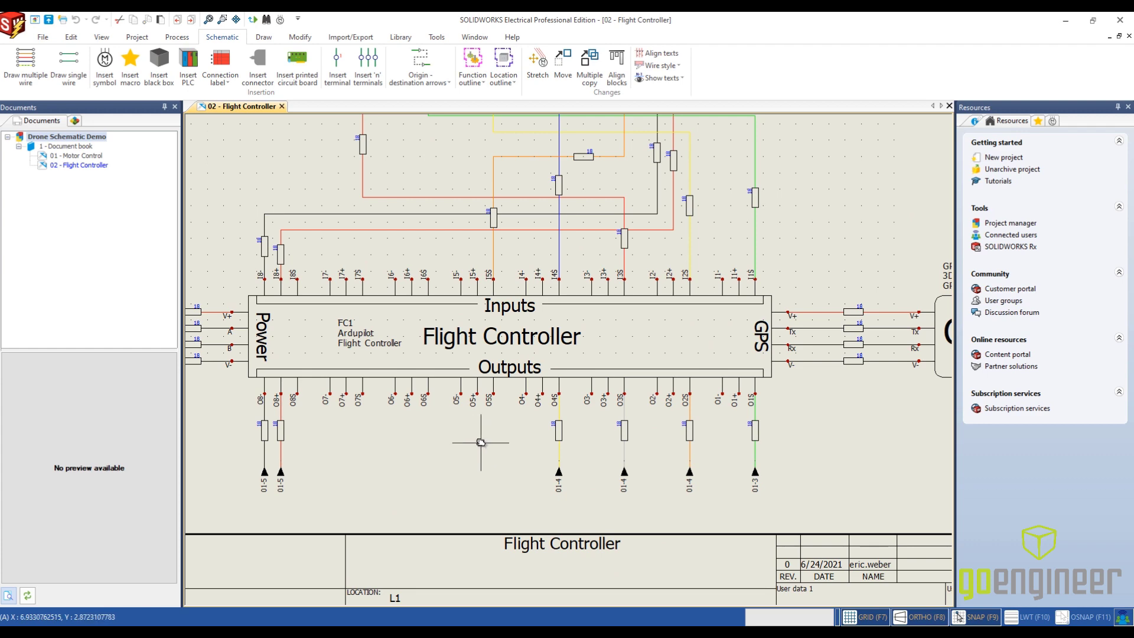
pyautogui.scroll(-1, 510, 449)
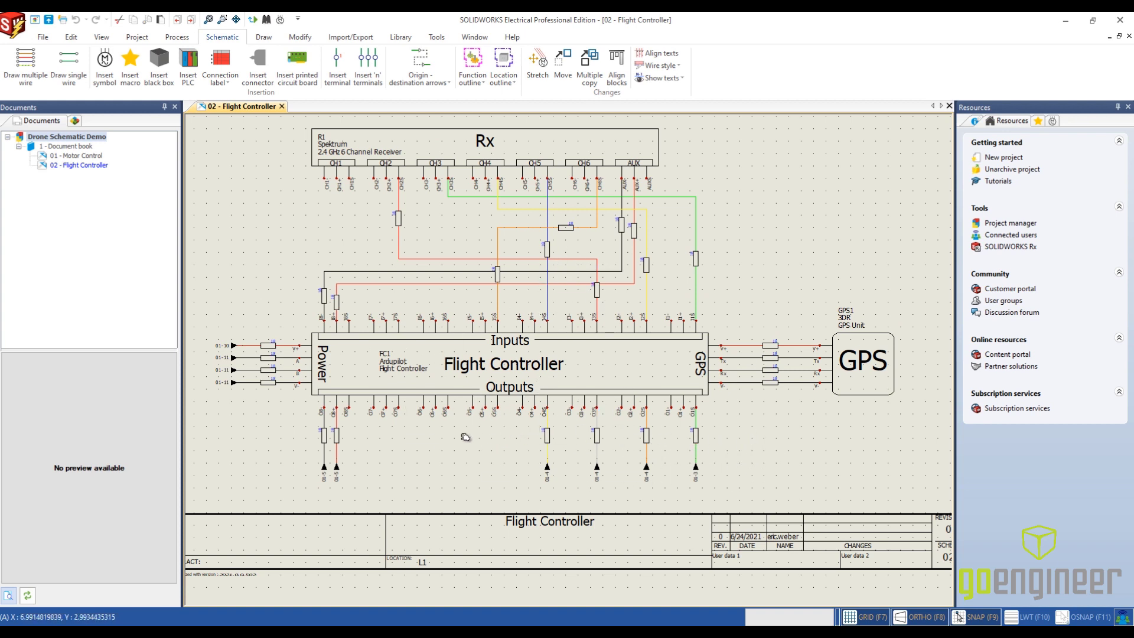
pyautogui.moveTo(433, 448); pyautogui.dragTo(492, 428, button='middle')
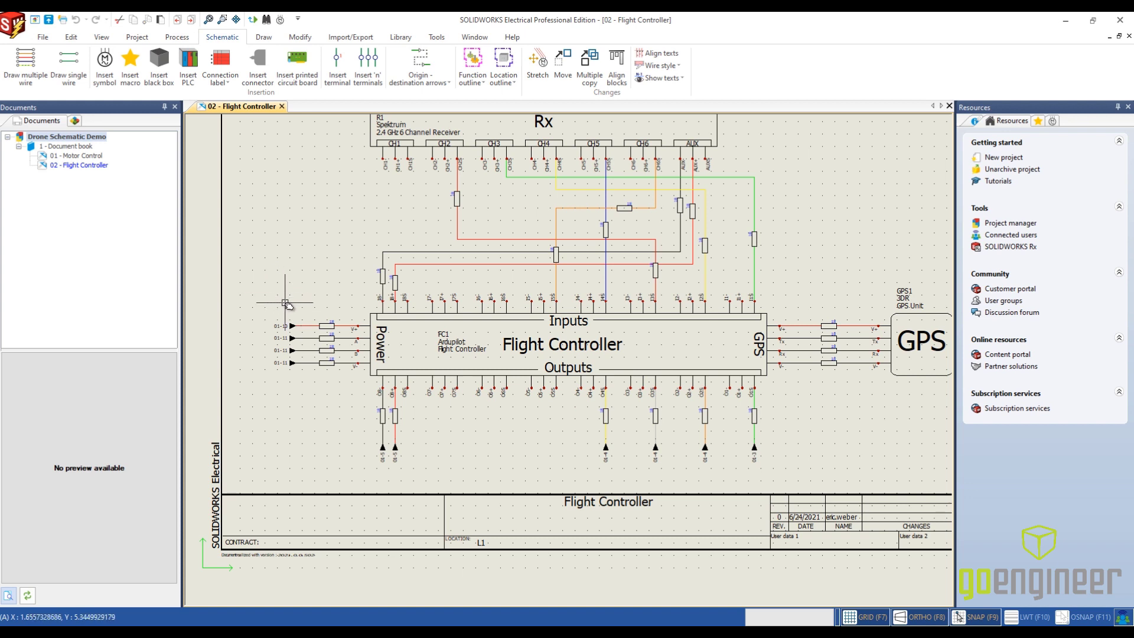
pyautogui.scroll(2, 290, 313)
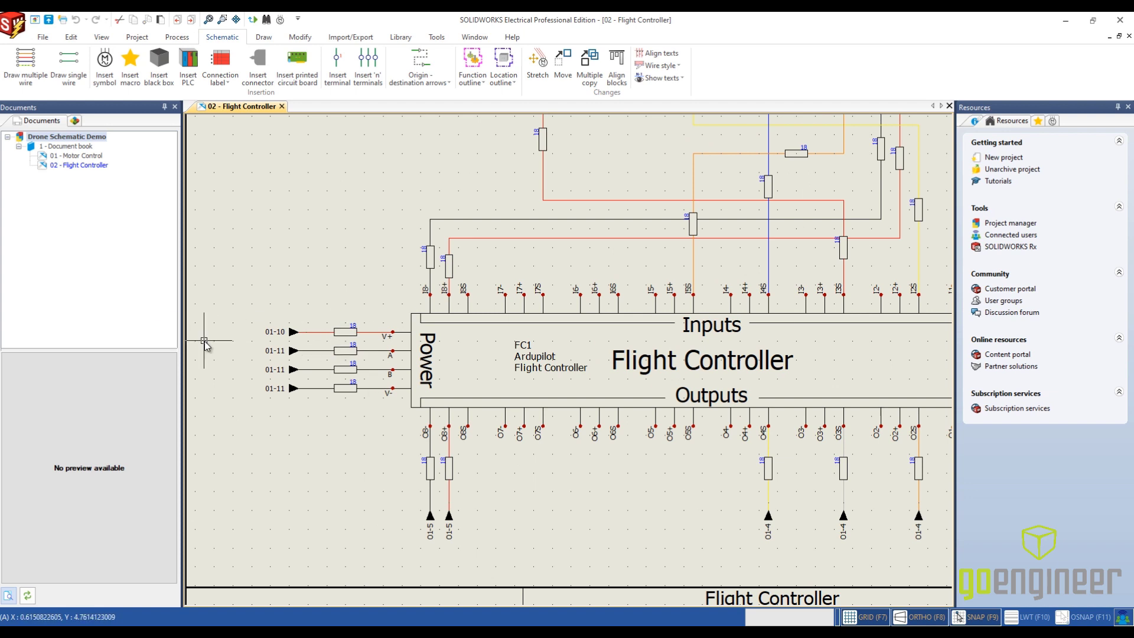
pyautogui.rightClick(280, 332)
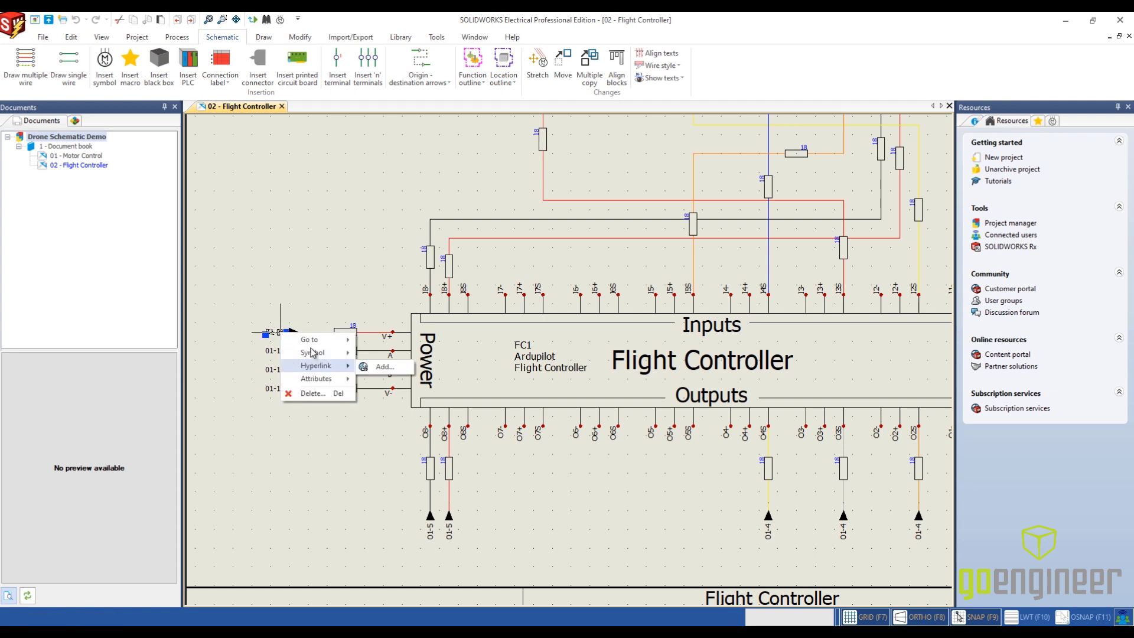
pyautogui.moveTo(318, 343)
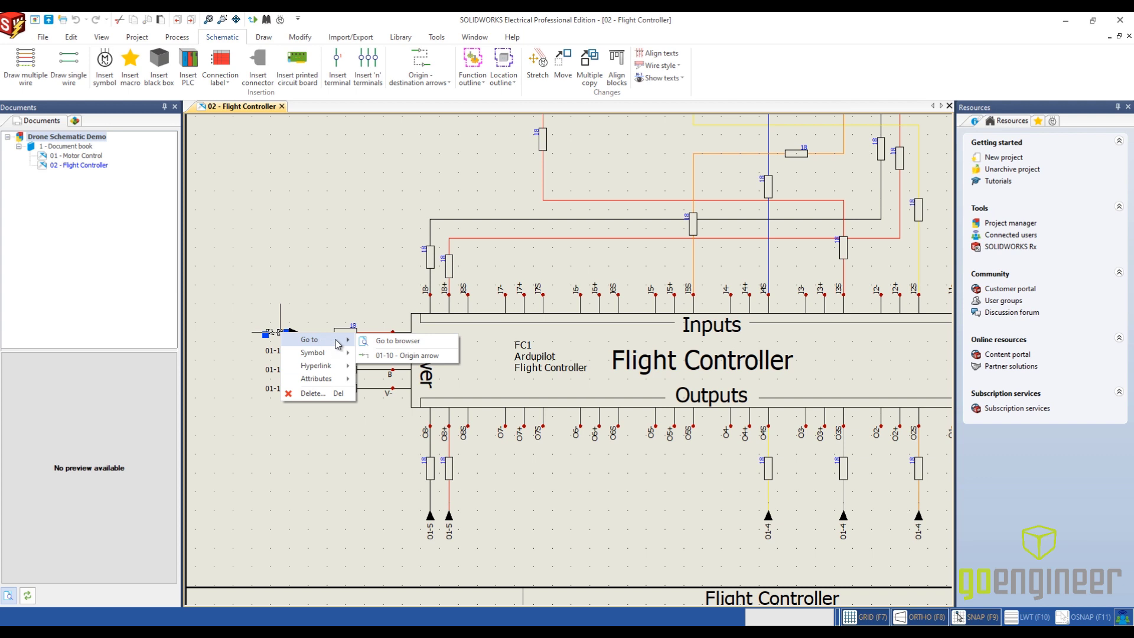
pyautogui.click(399, 357)
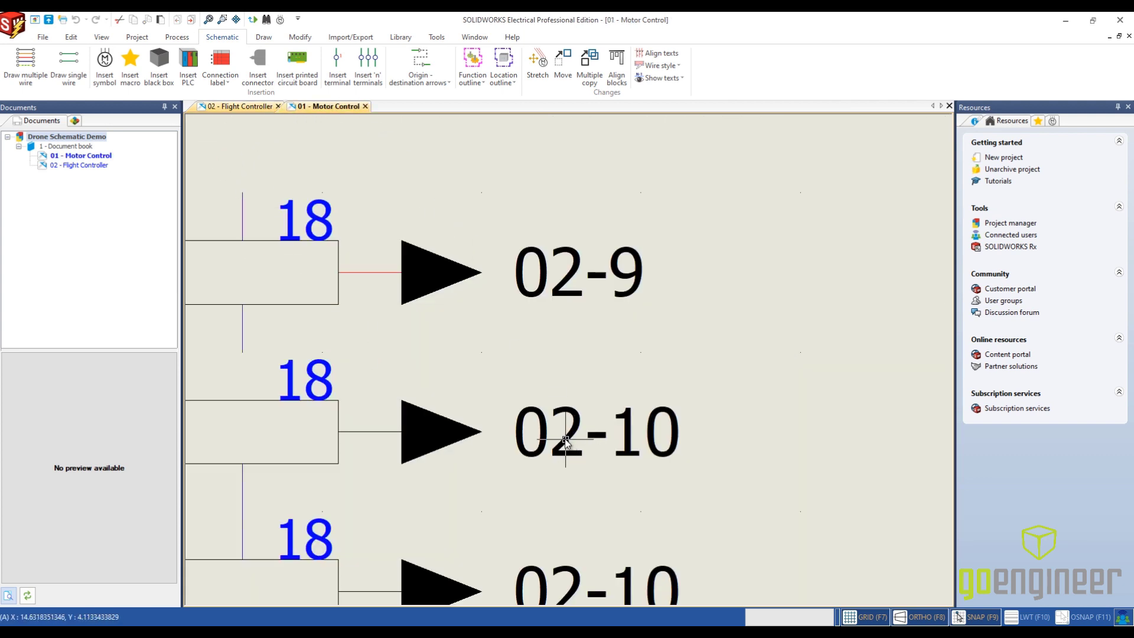
# - Check the Power Module and PDB arrows, and follow the yellow A4 wire's arrow to its destination in the Flight Controller drawing
pyautogui.scroll(-3, 561, 392)
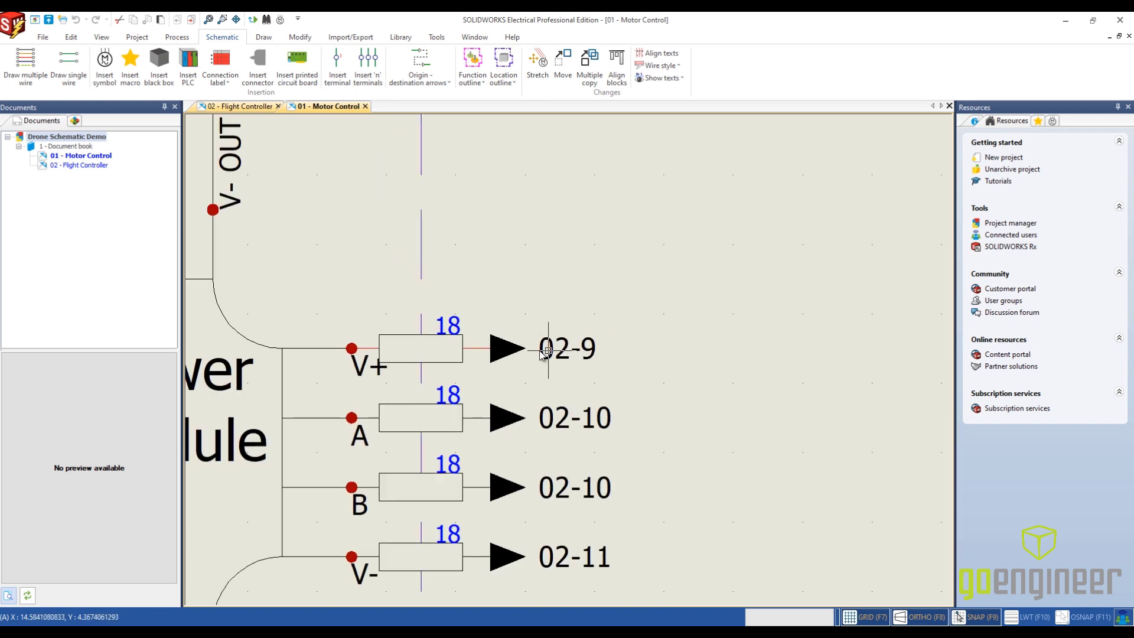
pyautogui.scroll(-1, 581, 551)
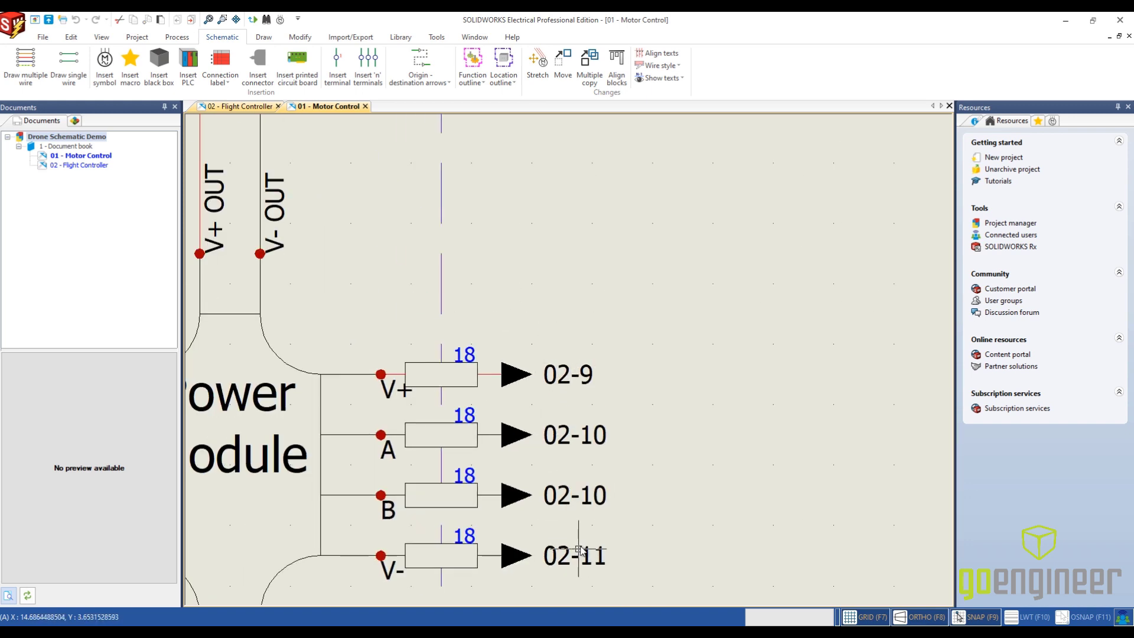
pyautogui.scroll(-2, 579, 549)
pyautogui.moveTo(548, 247); pyautogui.dragTo(549, 555, button='middle')
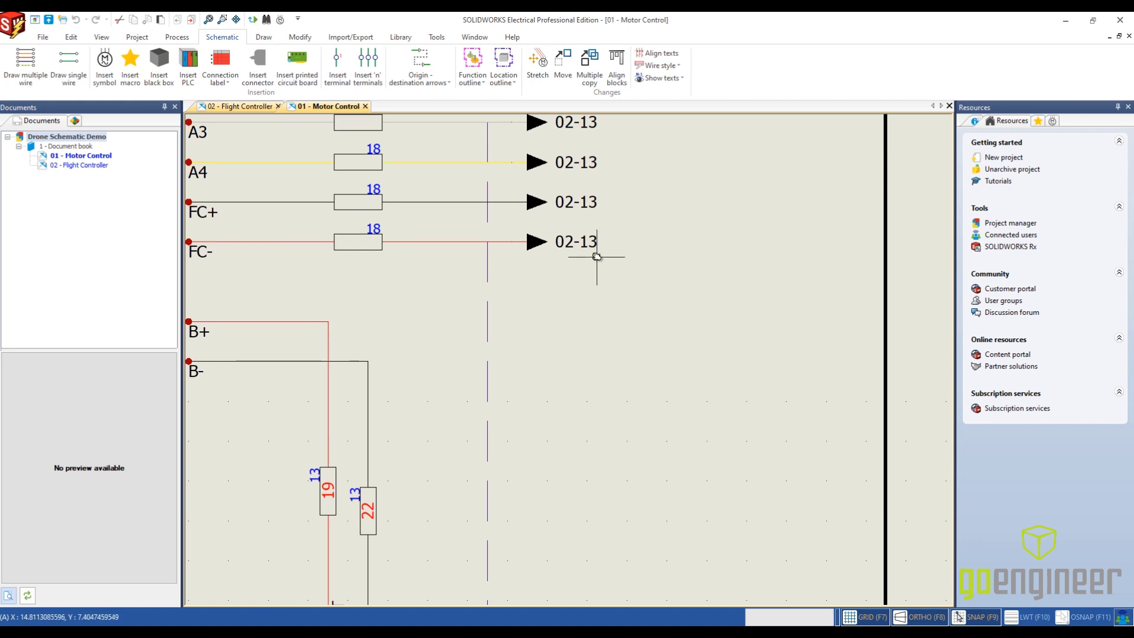
pyautogui.moveTo(597, 256); pyautogui.dragTo(591, 356, button='middle')
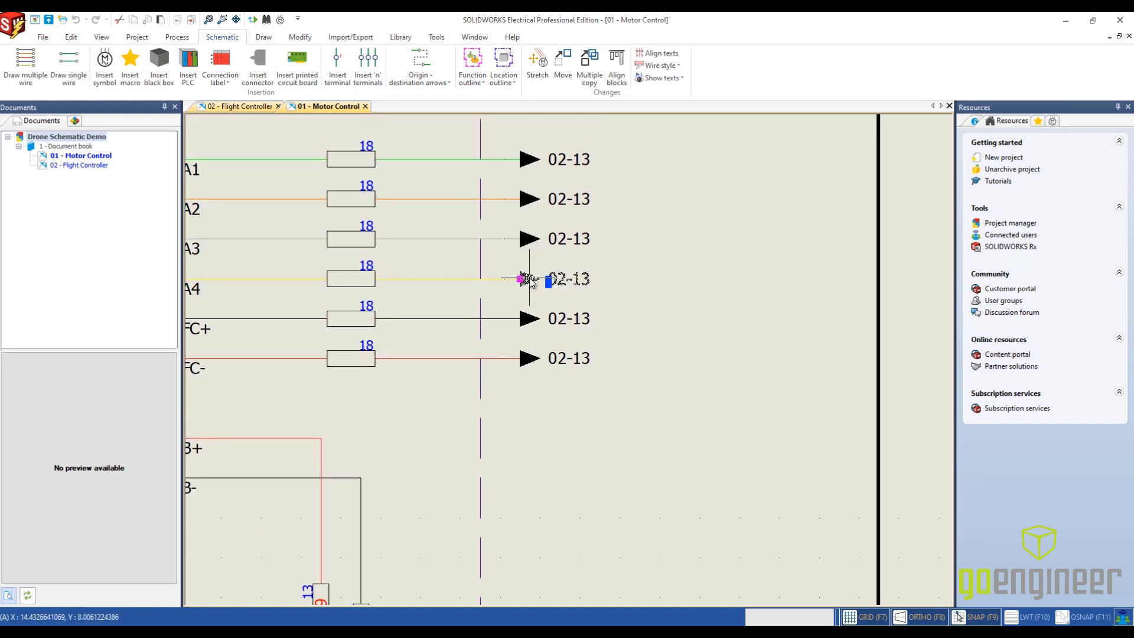
pyautogui.rightClick(530, 278)
pyautogui.moveTo(584, 284)
pyautogui.click(674, 301)
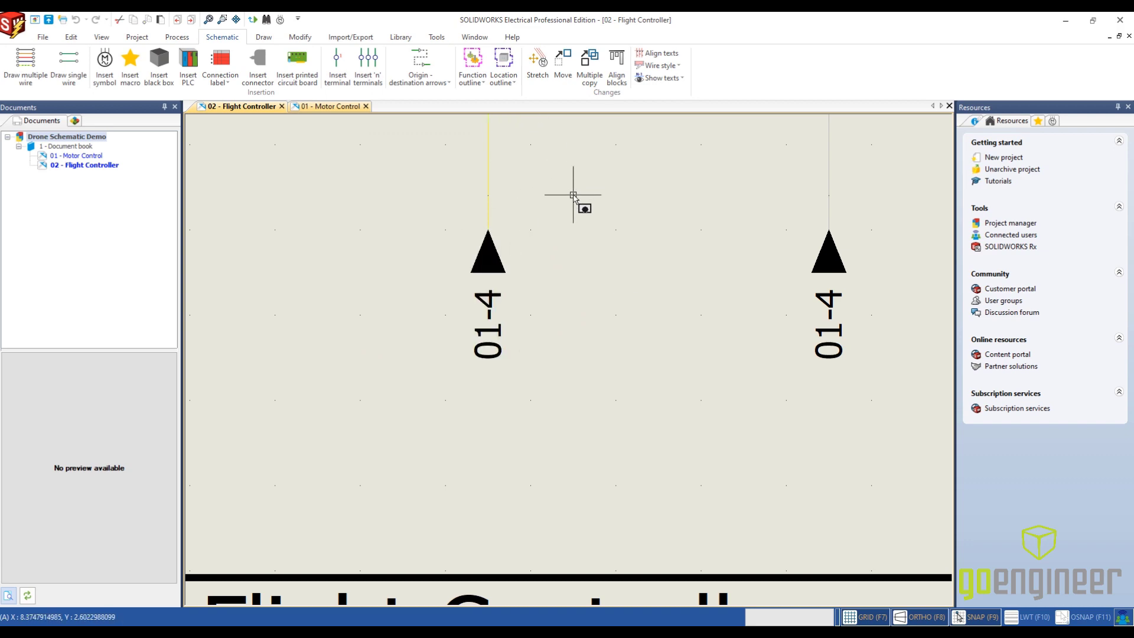
# - Number the project's new wires without modifying the existing wire numbers
pyautogui.scroll(-6, 573, 195)
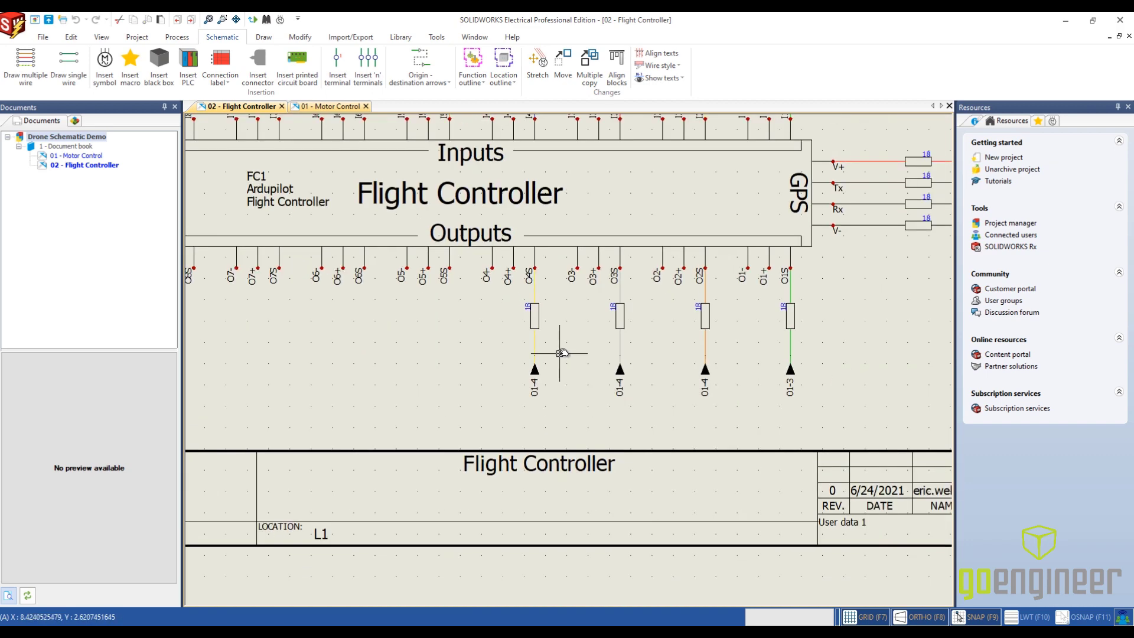
pyautogui.scroll(-3, 561, 352)
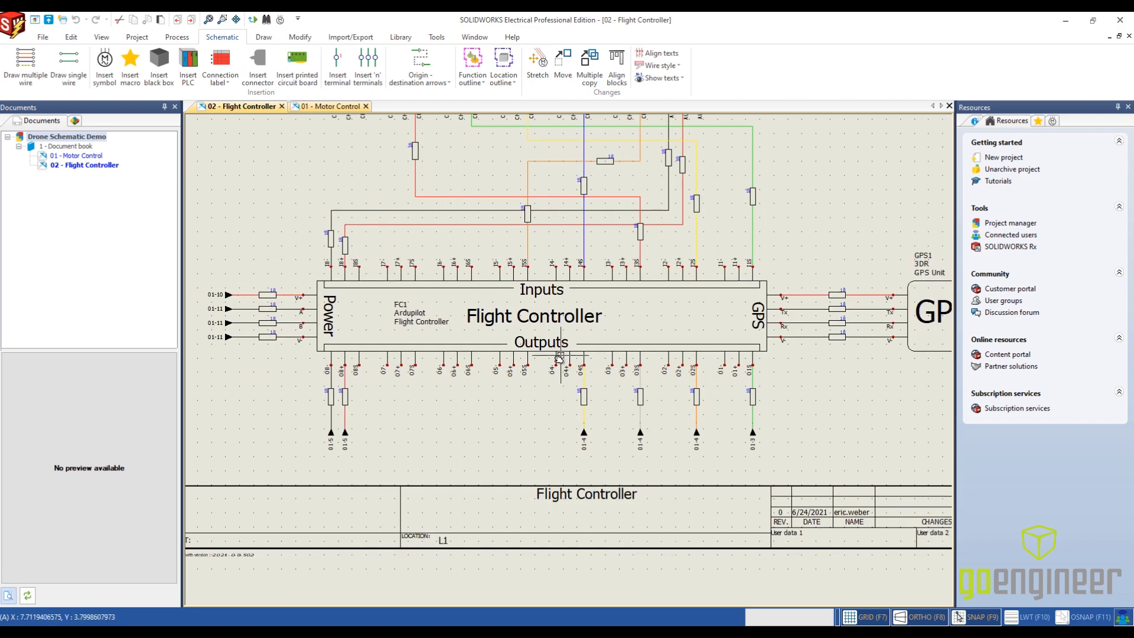
pyautogui.scroll(-3, 560, 357)
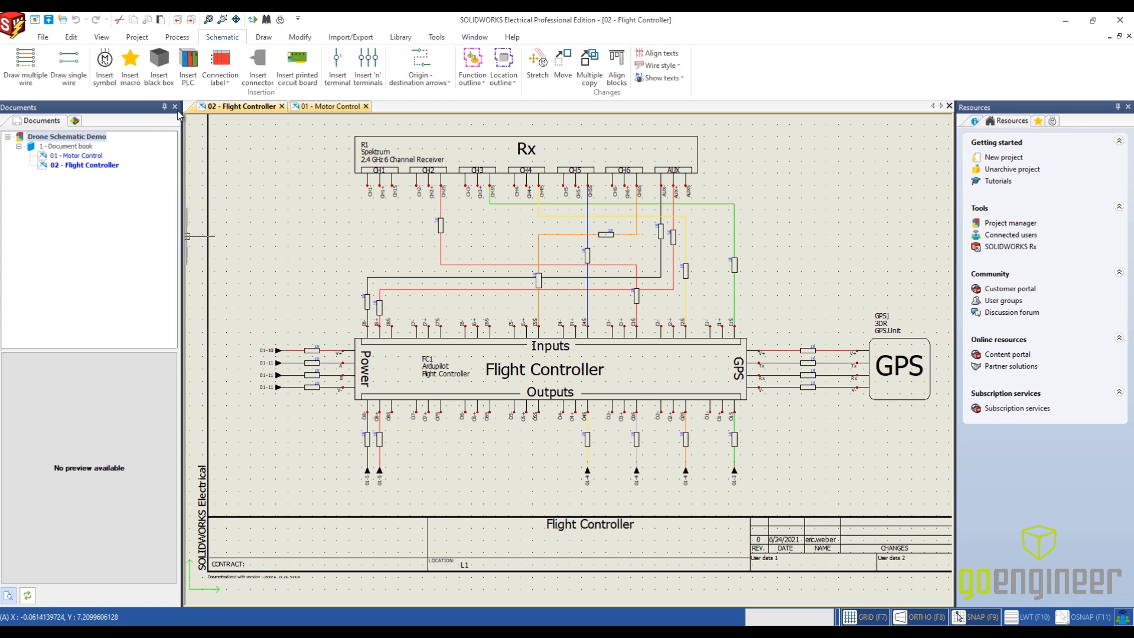
pyautogui.click(177, 37)
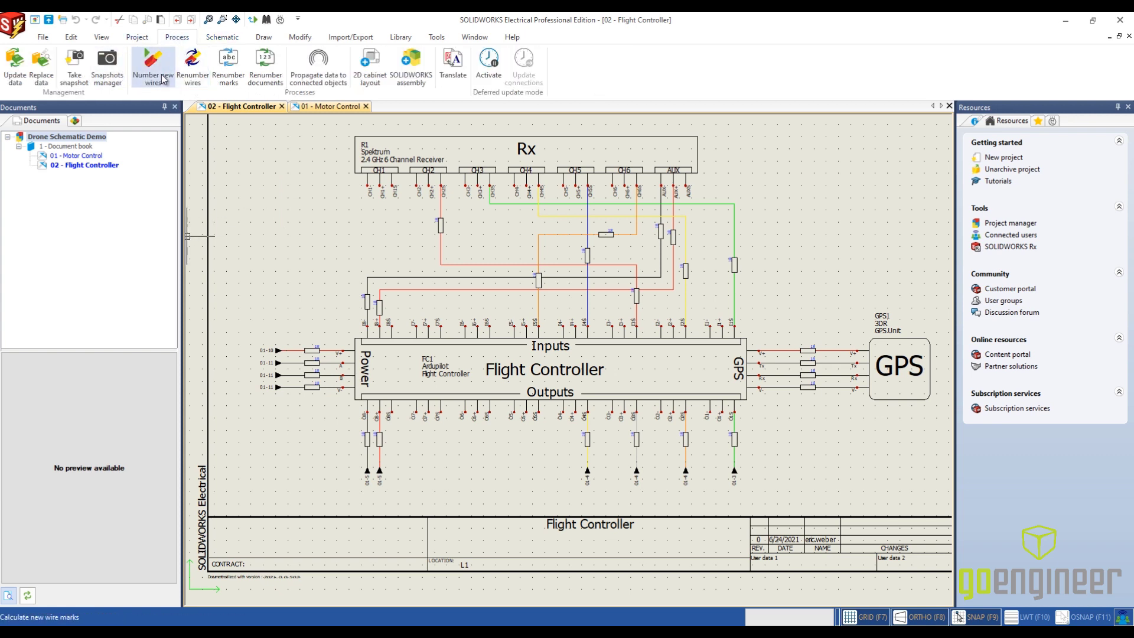
pyautogui.click(165, 79)
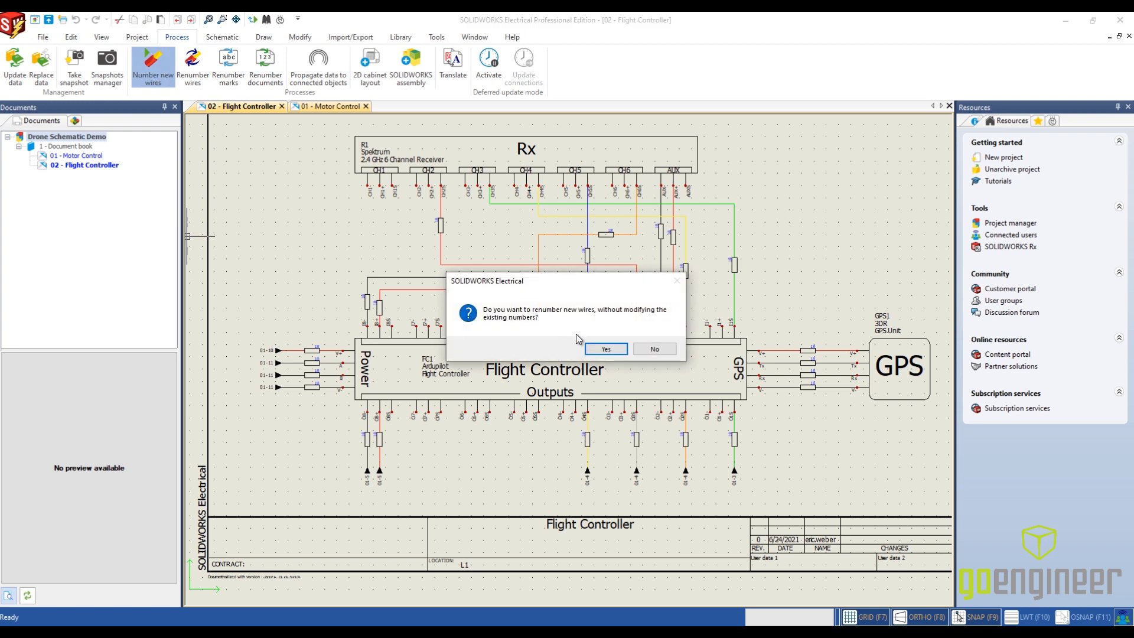
pyautogui.click(620, 351)
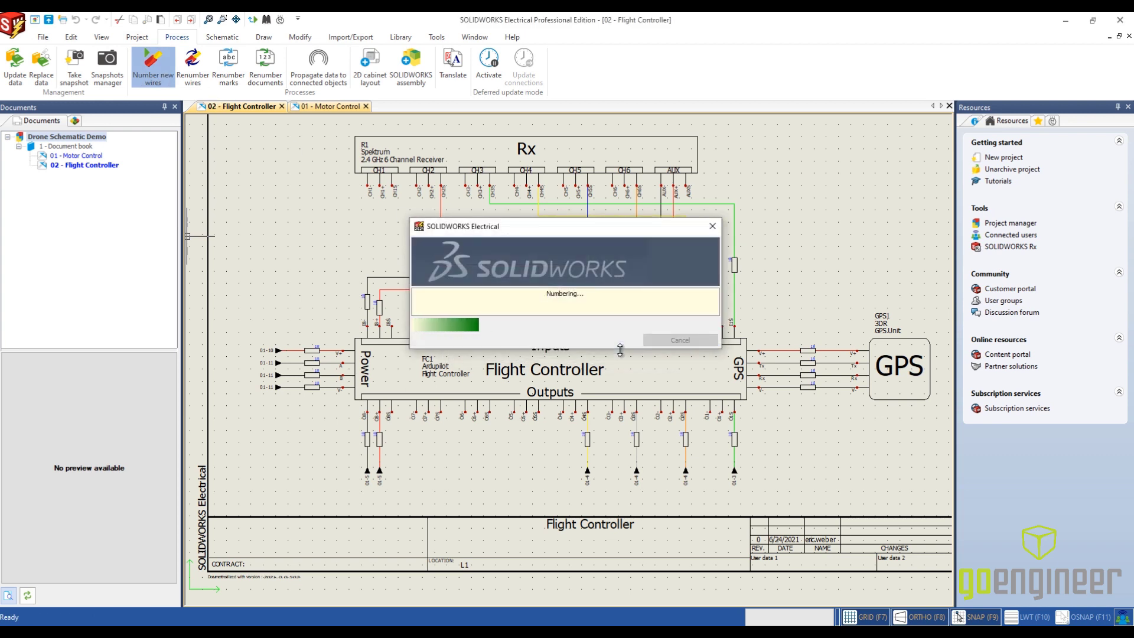
# - Examine the wire numbers in the Flight Controller drawing and on the matching PDB wires in the Motor Control drawing
pyautogui.scroll(2, 315, 343)
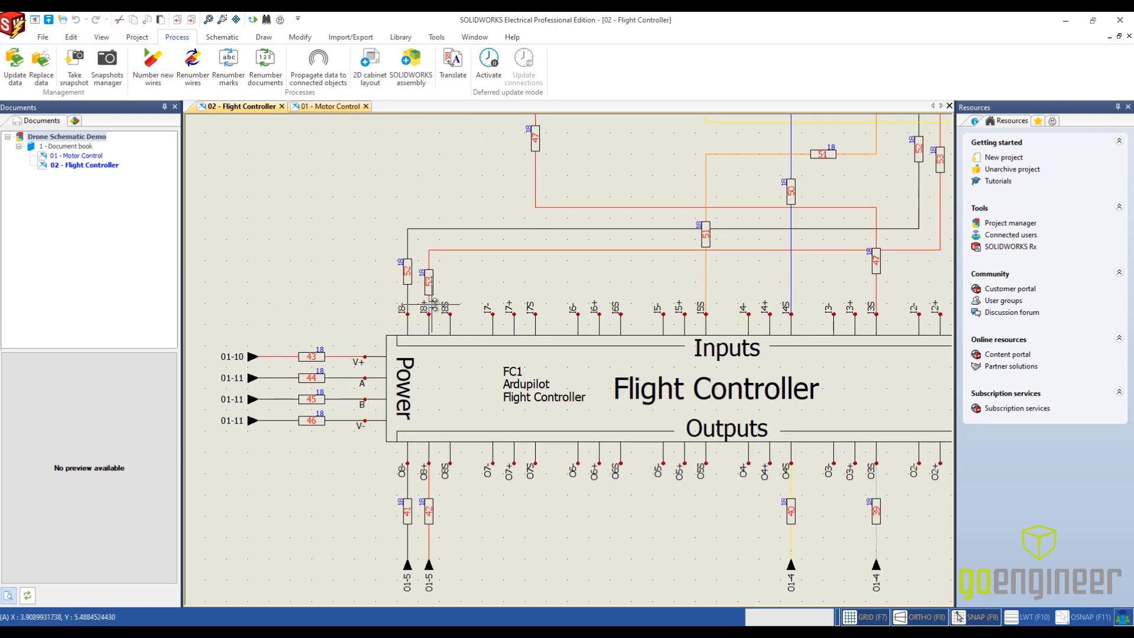
pyautogui.scroll(-2, 591, 532)
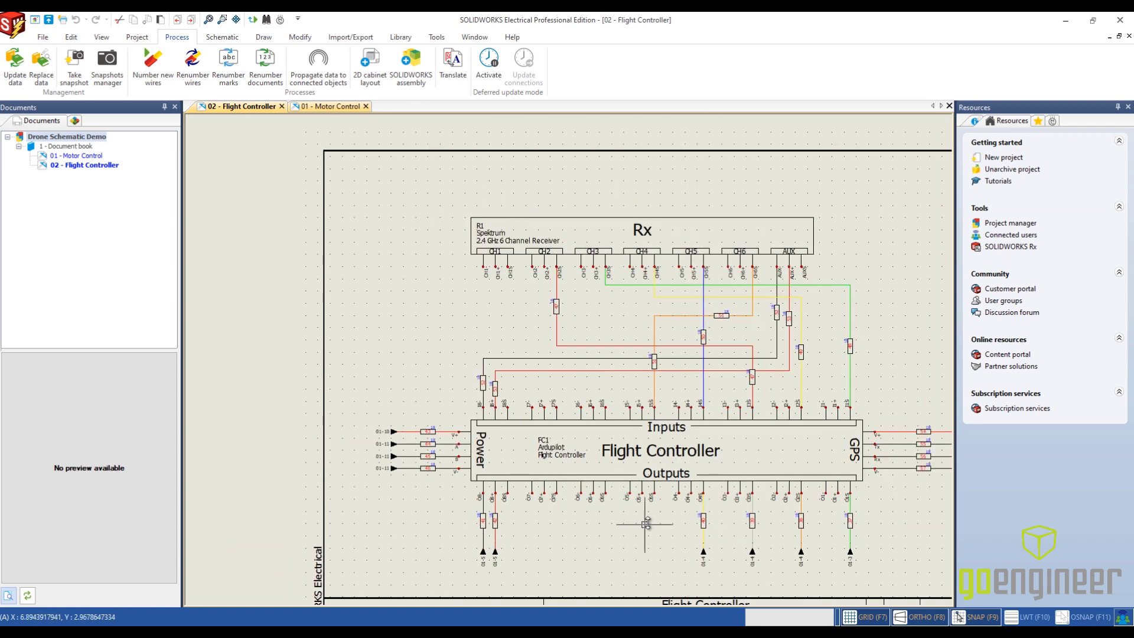
pyautogui.scroll(-1, 788, 368)
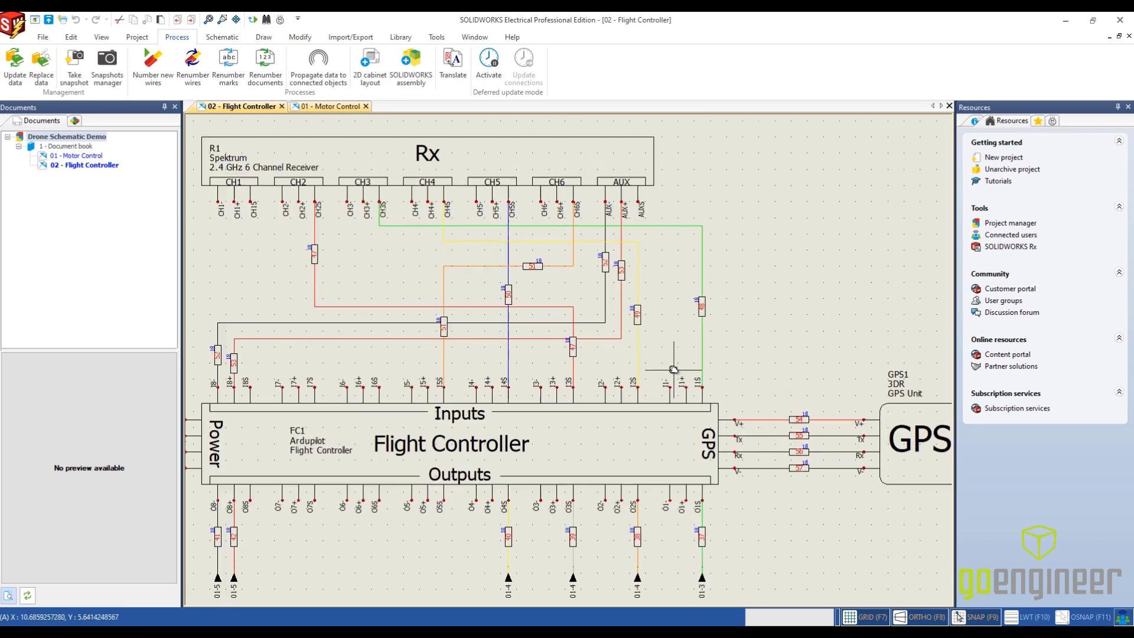
pyautogui.scroll(2, 674, 369)
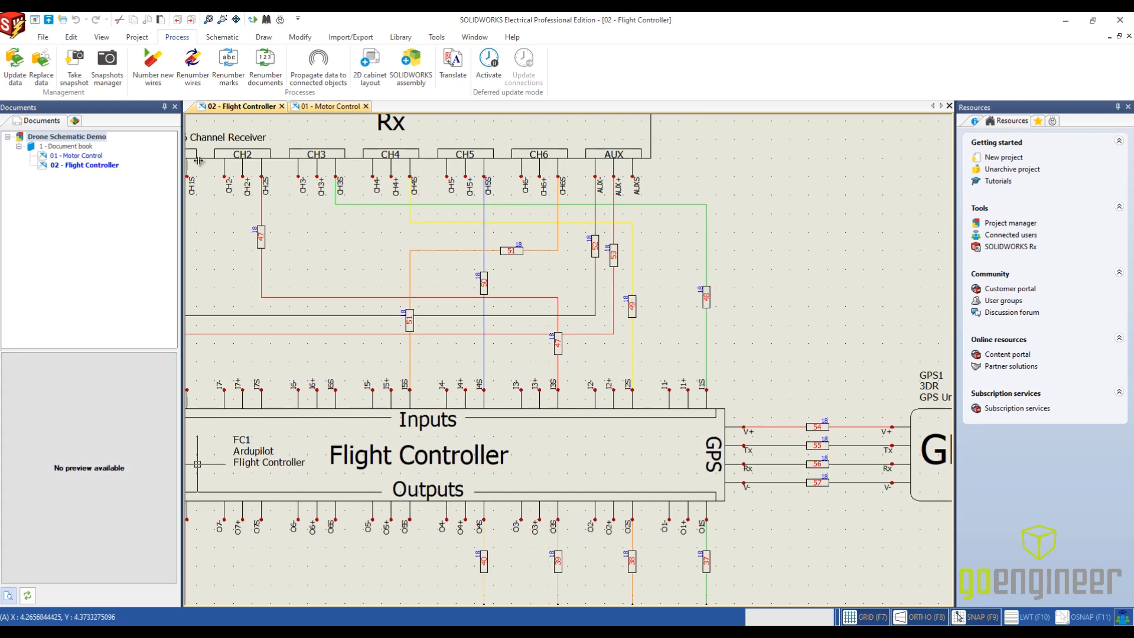
pyautogui.click(334, 107)
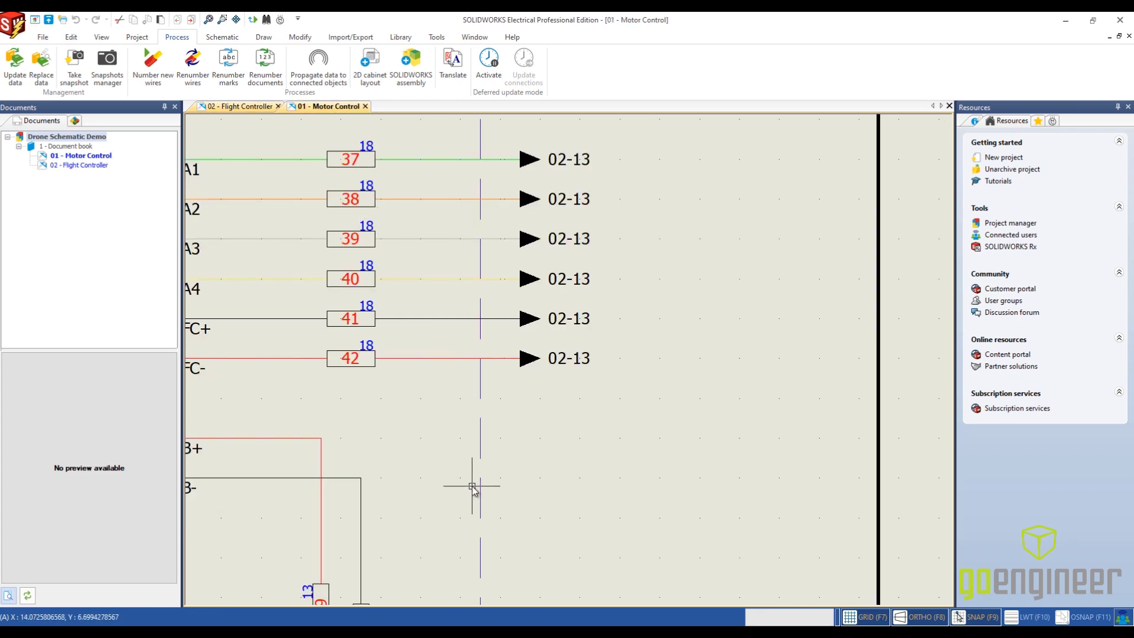
pyautogui.scroll(-1, 471, 488)
pyautogui.moveTo(478, 501); pyautogui.dragTo(557, 458, button='middle')
pyautogui.scroll(-1, 557, 458)
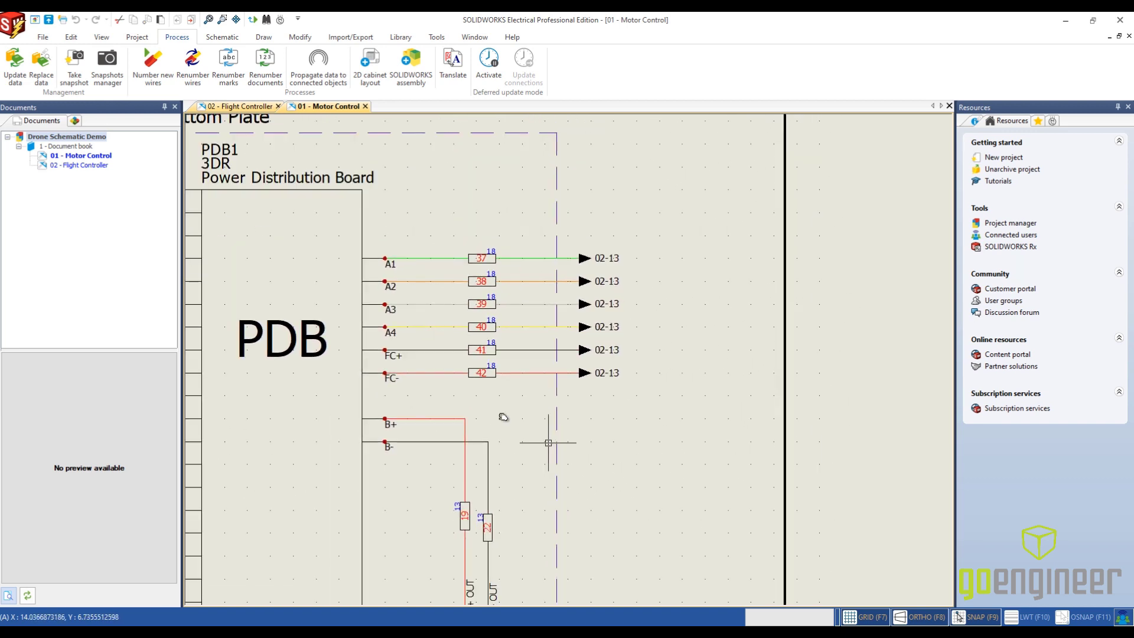
# - Outline the Rx receiver in the Flight Controller drawing as location L1 - Bottom Plate and change the location of the enclosed component
pyautogui.click(242, 106)
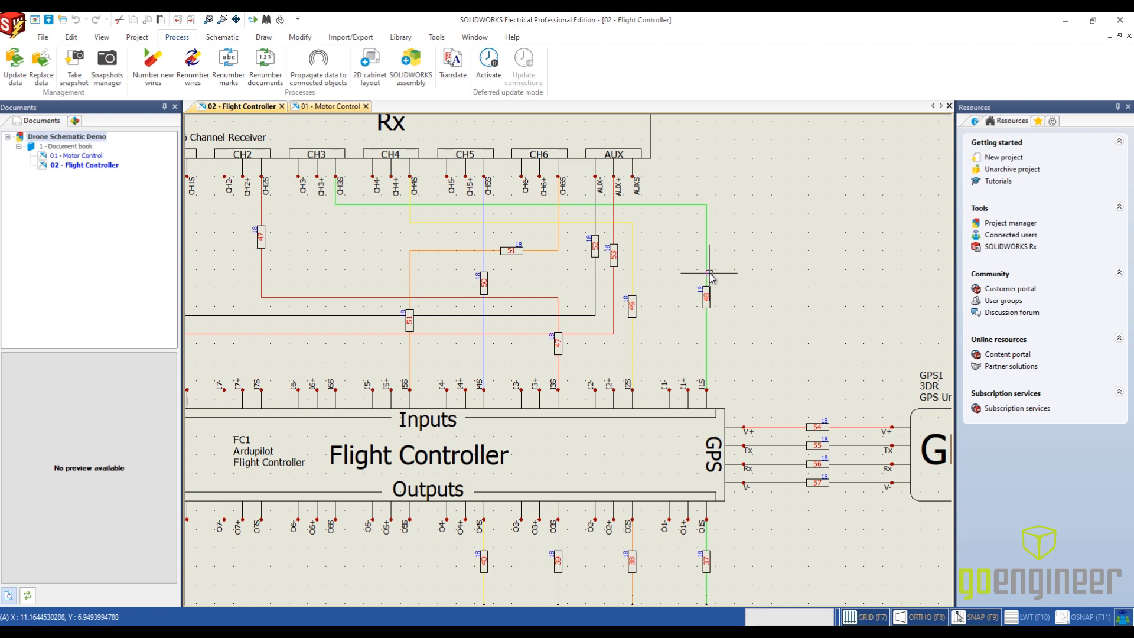
pyautogui.scroll(-3, 628, 319)
pyautogui.moveTo(453, 323); pyautogui.dragTo(484, 300, button='middle')
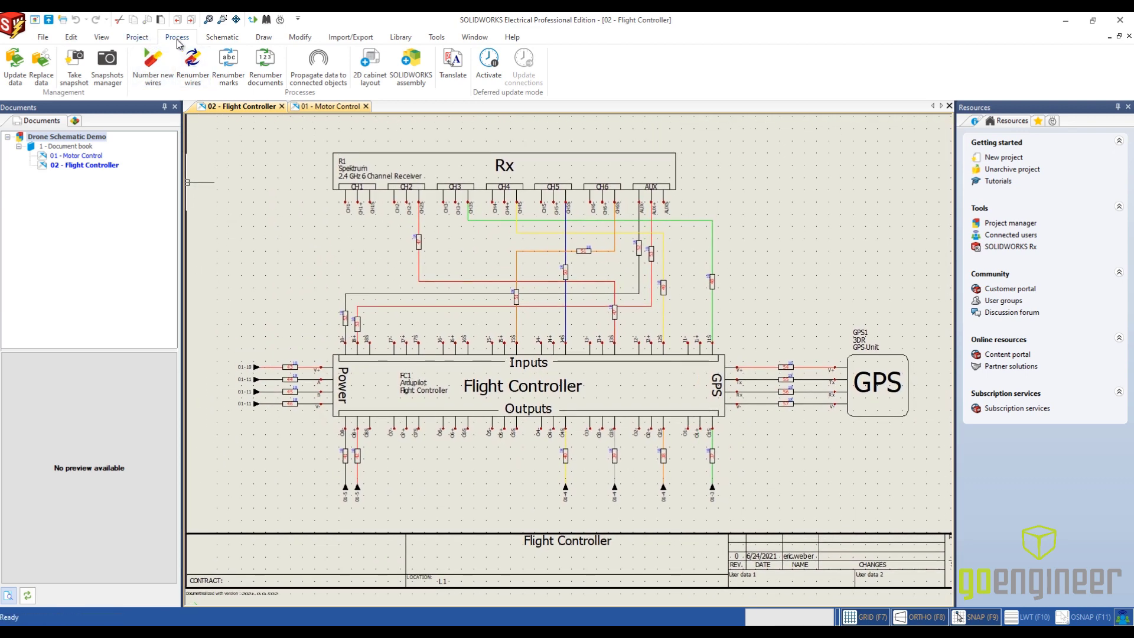
pyautogui.click(209, 37)
pyautogui.click(504, 62)
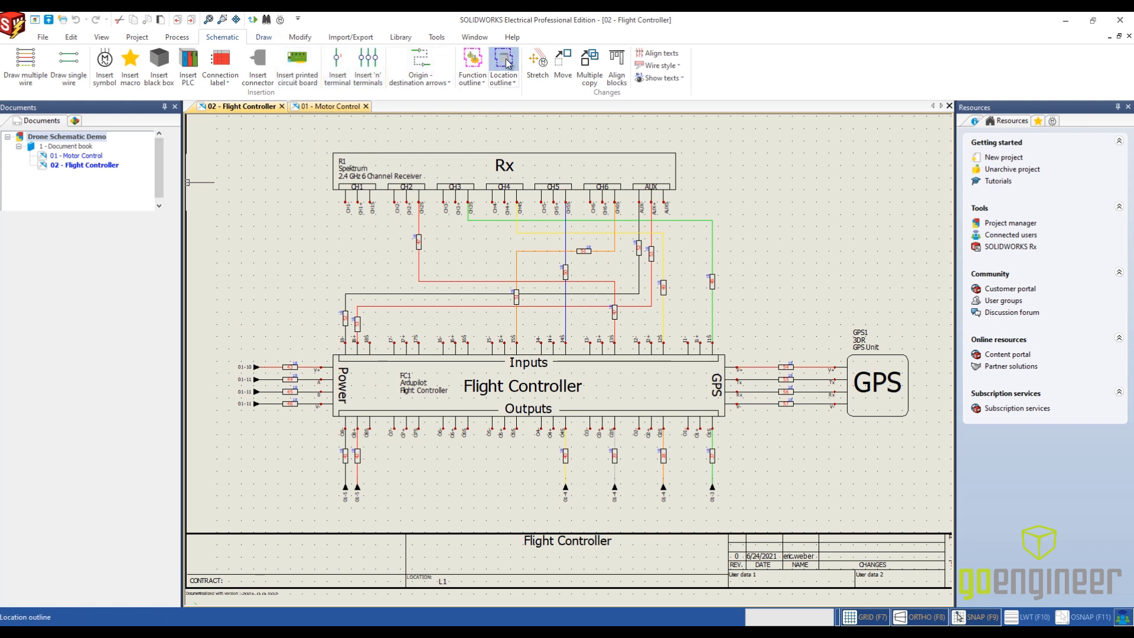
pyautogui.click(327, 147)
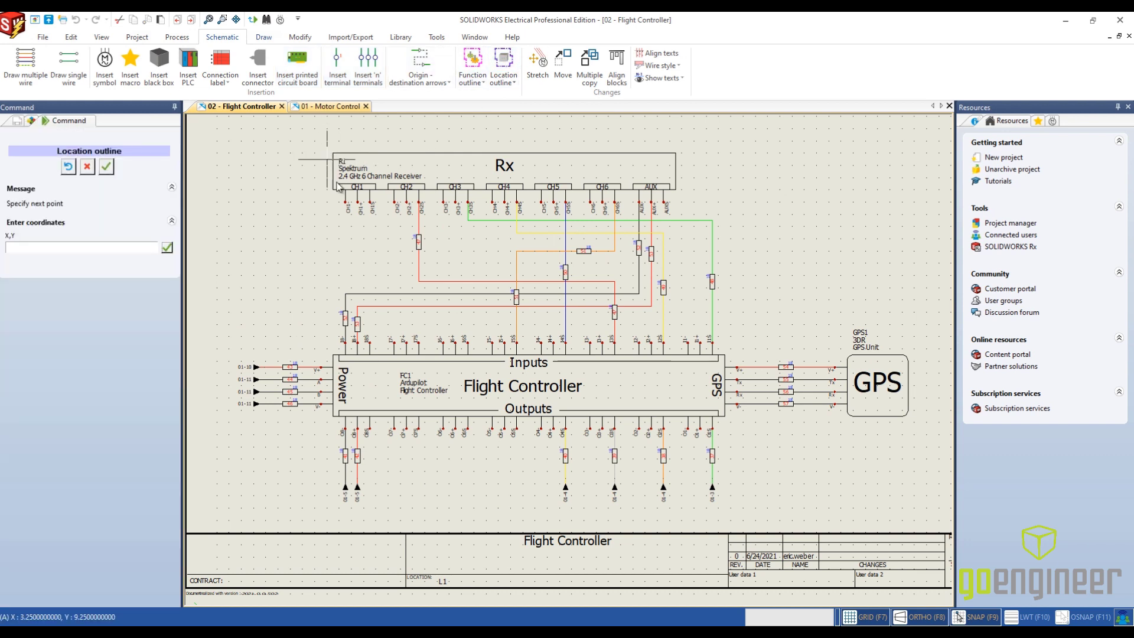
pyautogui.click(703, 217)
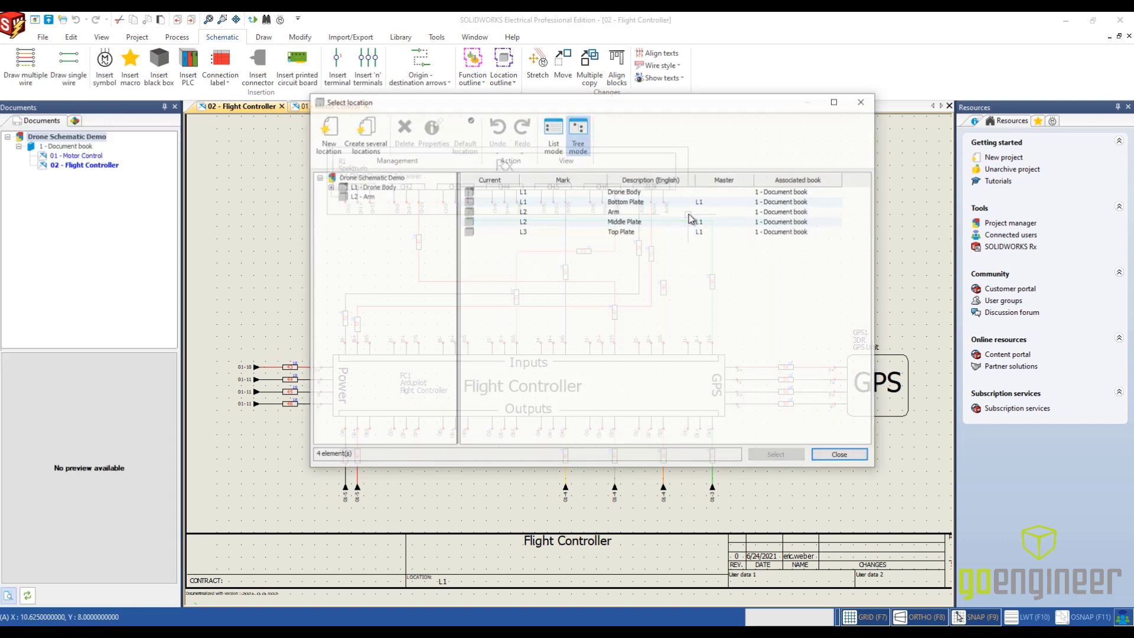
pyautogui.click(539, 202)
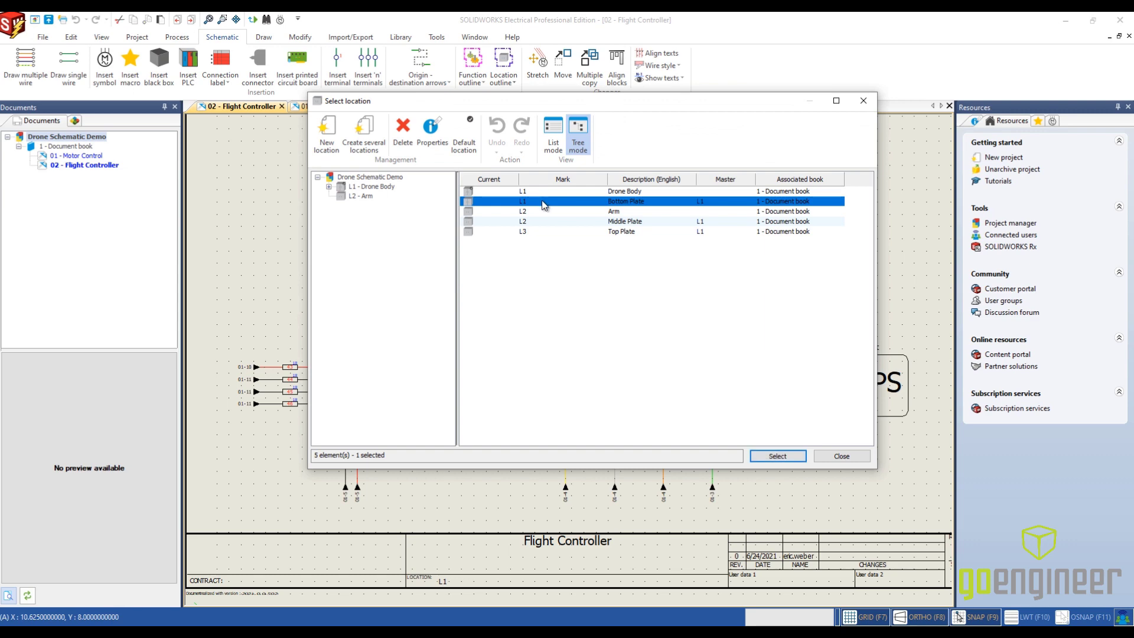
pyautogui.click(762, 458)
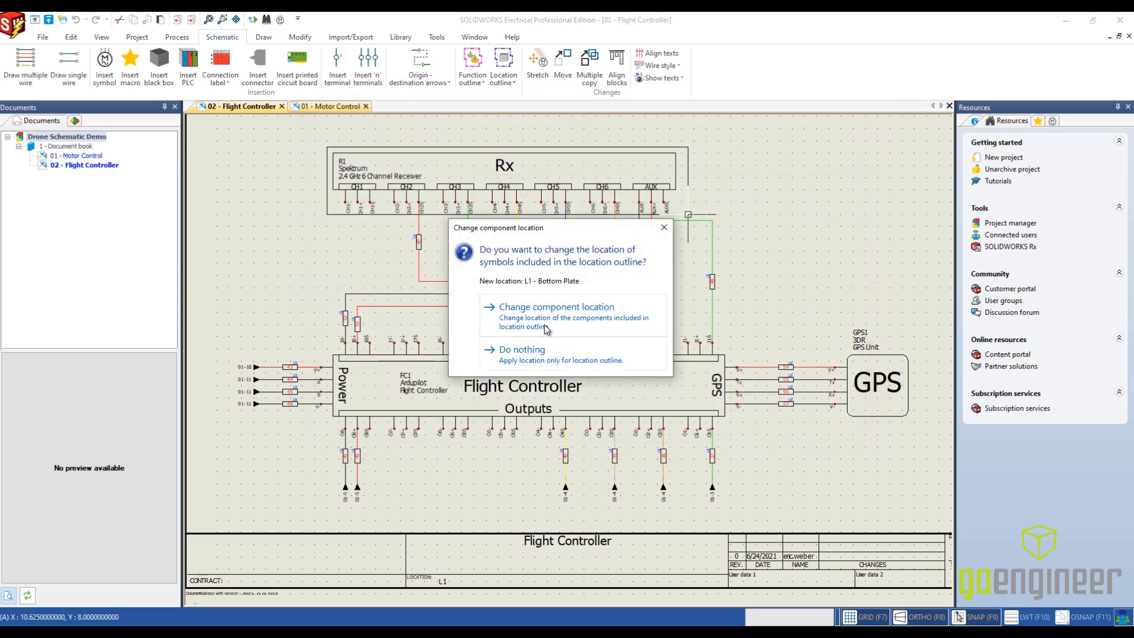
pyautogui.click(545, 328)
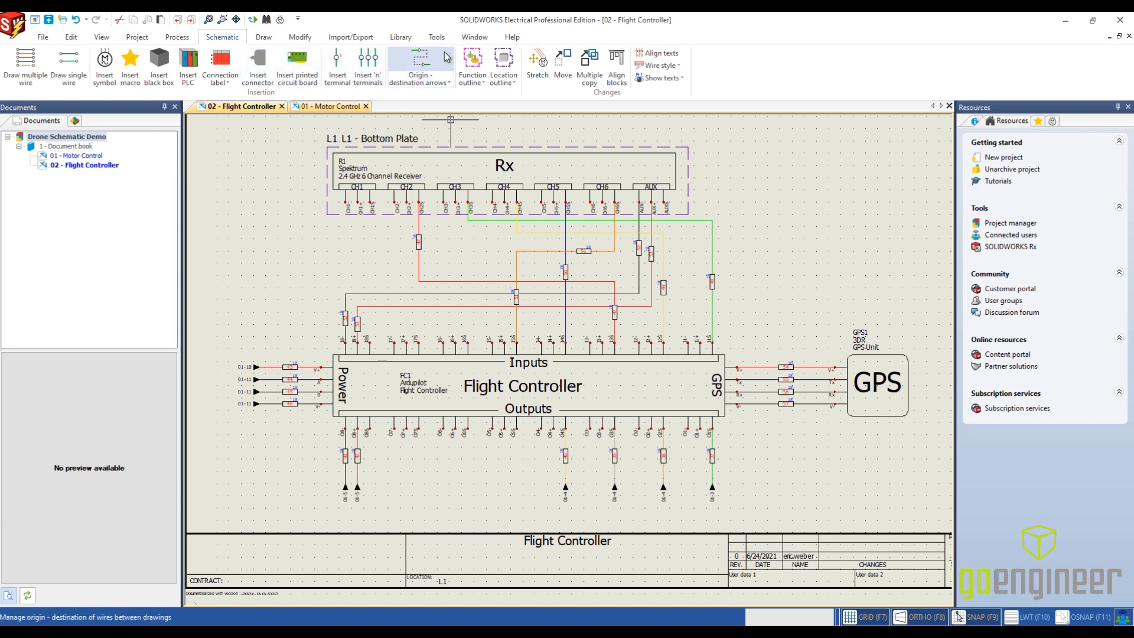
# - Outline the GPS unit and its label as location L3 - Top Plate, changing the enclosed component's location
pyautogui.click(504, 62)
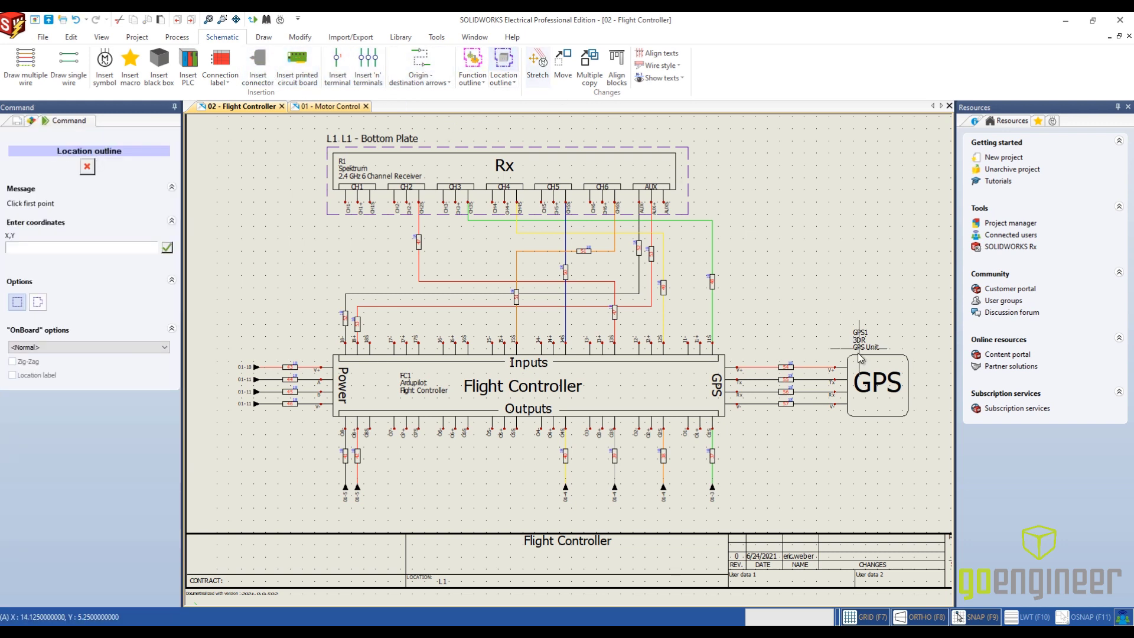
pyautogui.click(822, 318)
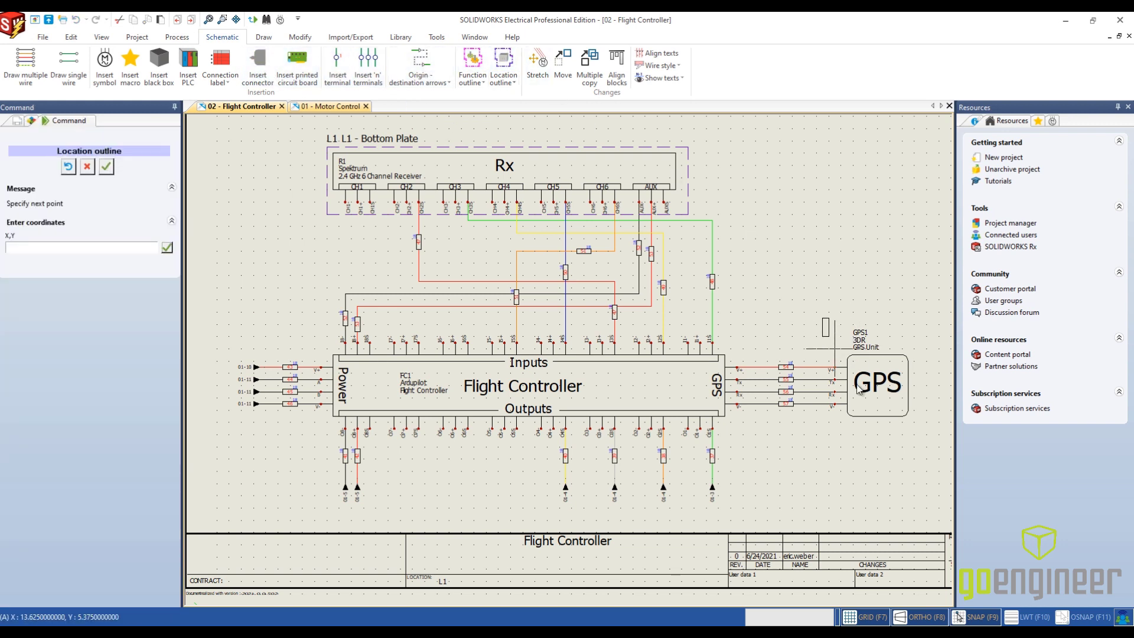
pyautogui.click(920, 429)
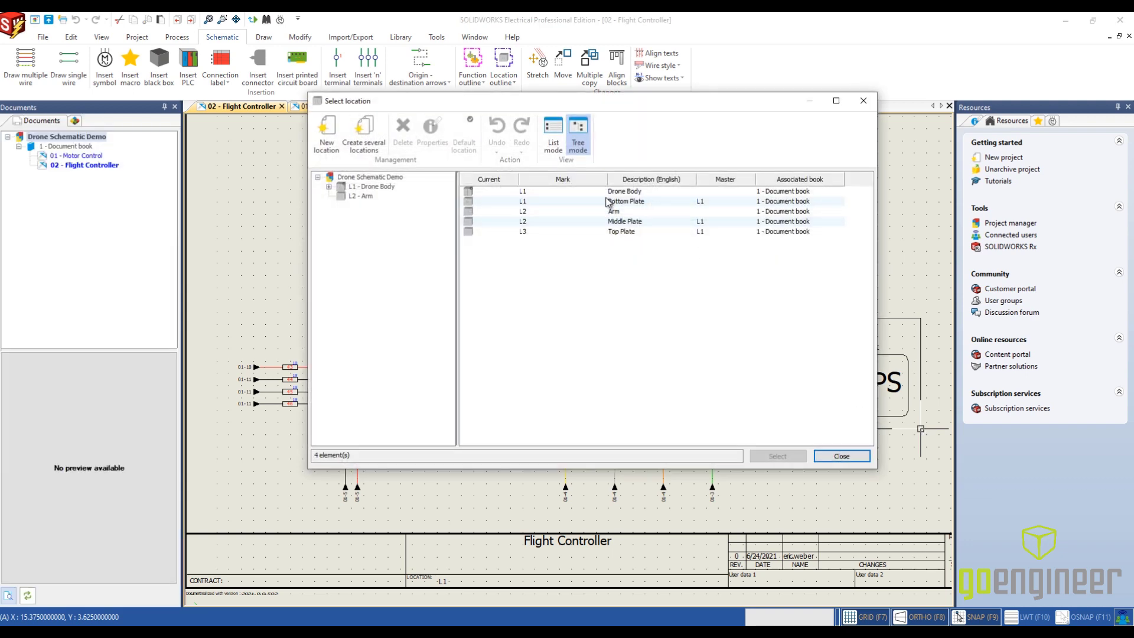
pyautogui.click(625, 232)
pyautogui.click(777, 457)
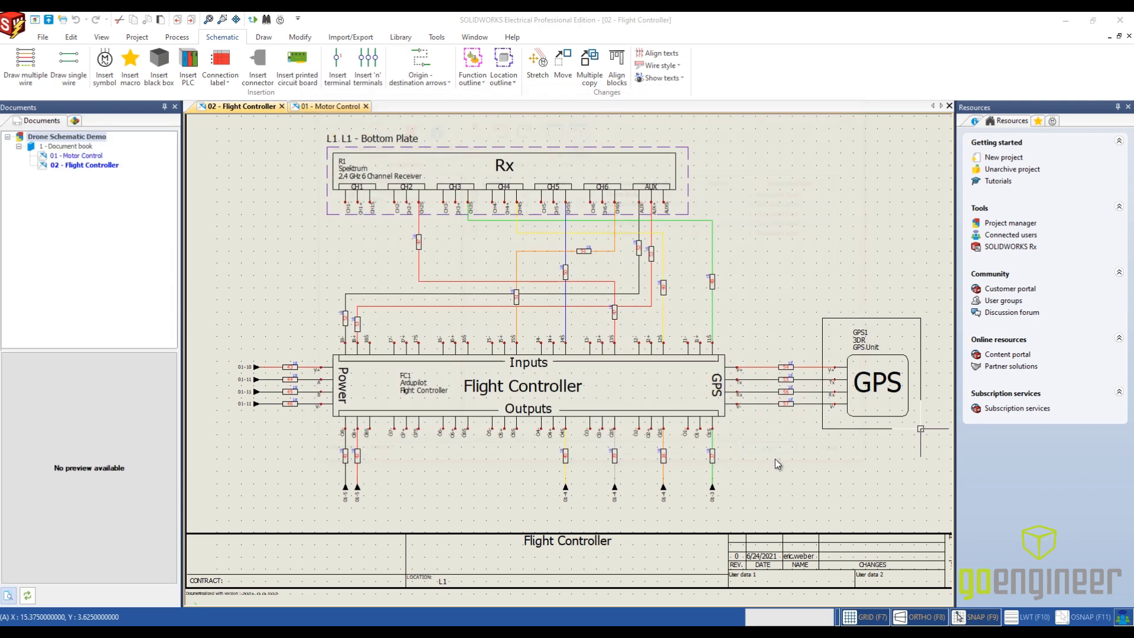
pyautogui.click(508, 309)
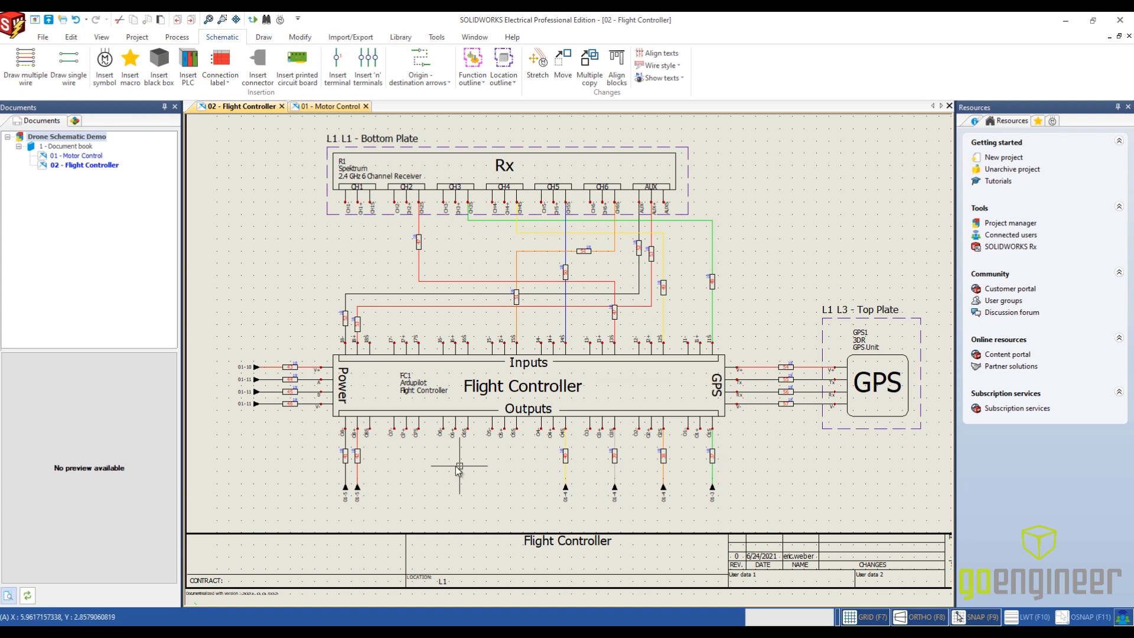
# - Outline the Flight Controller block as location L2 - Middle Plate, changing the enclosed component's location
pyautogui.moveTo(439, 474); pyautogui.dragTo(519, 434, button='middle')
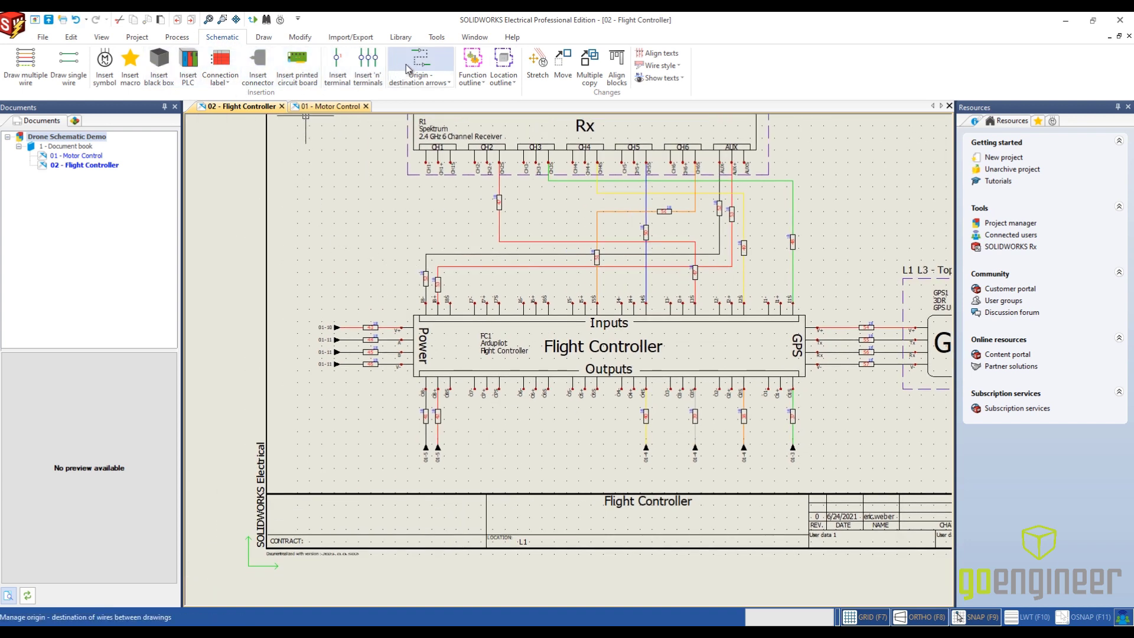
pyautogui.click(503, 64)
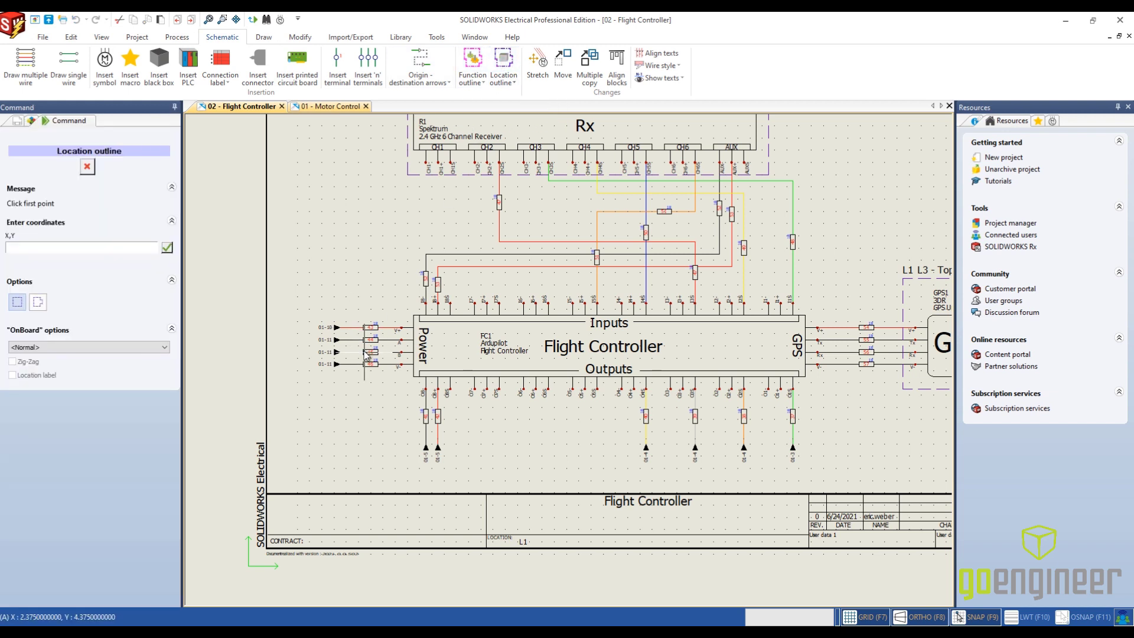
pyautogui.click(395, 291)
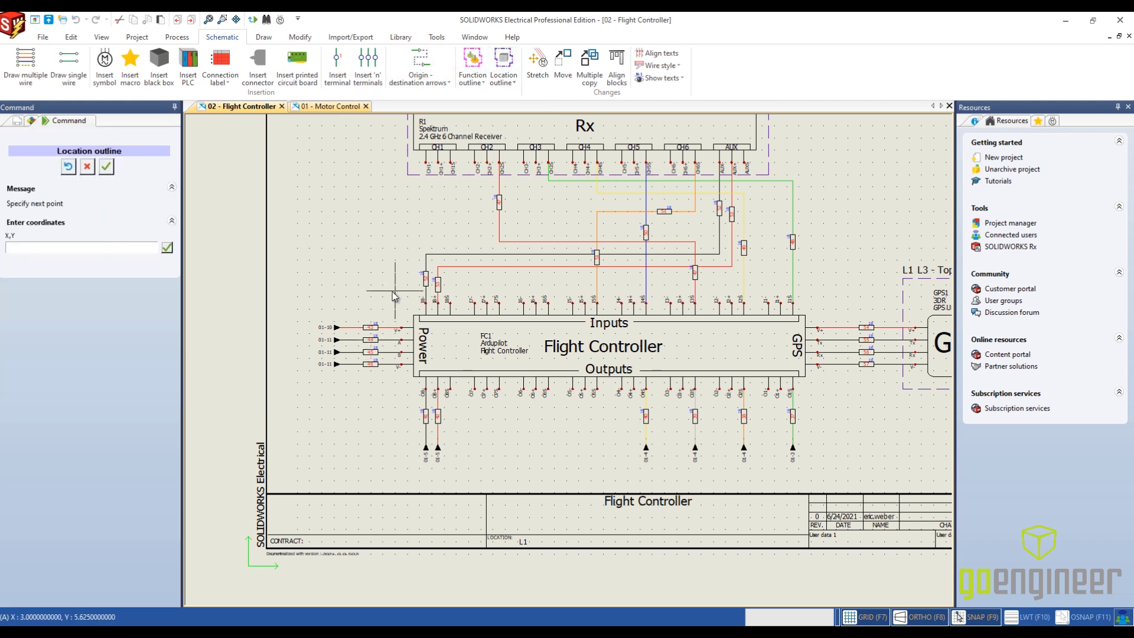
pyautogui.click(829, 397)
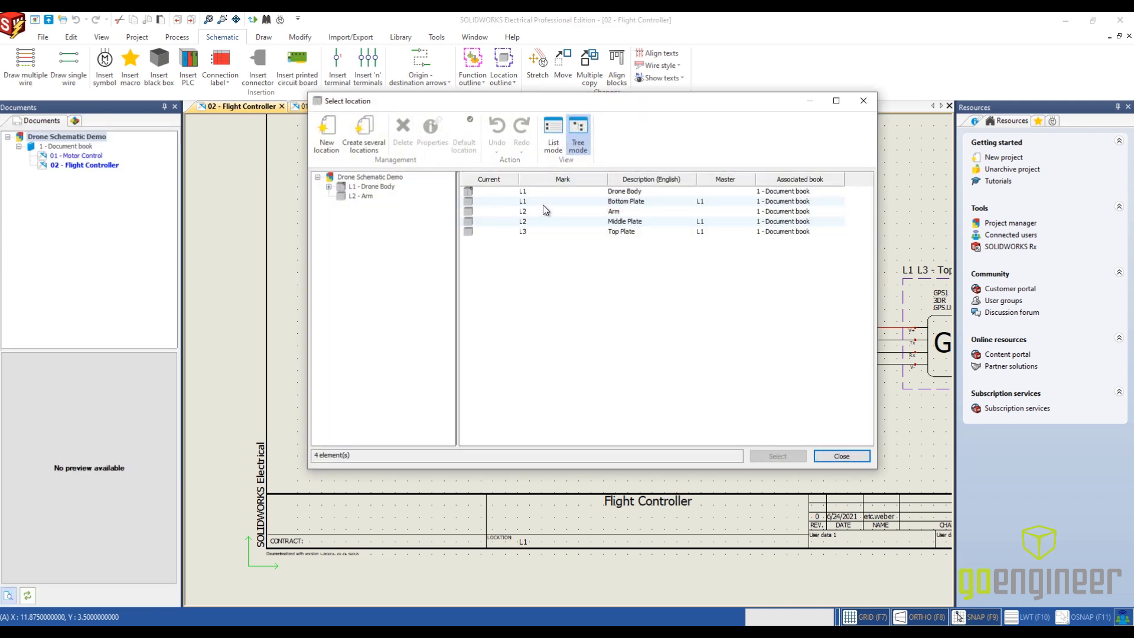
pyautogui.click(543, 221)
pyautogui.click(781, 457)
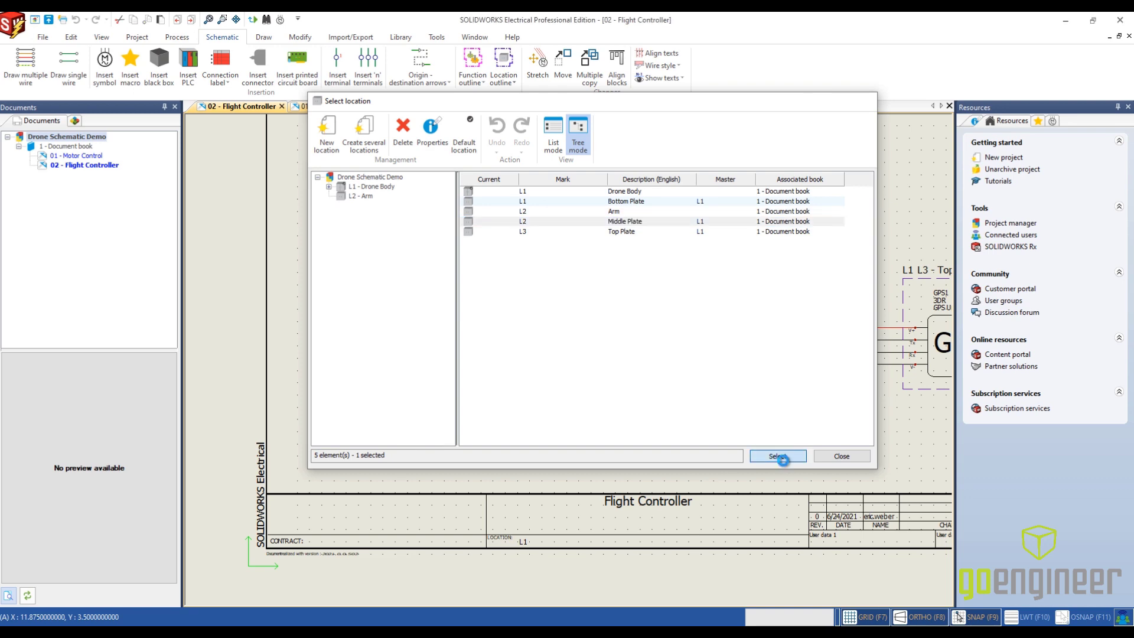
pyautogui.click(511, 321)
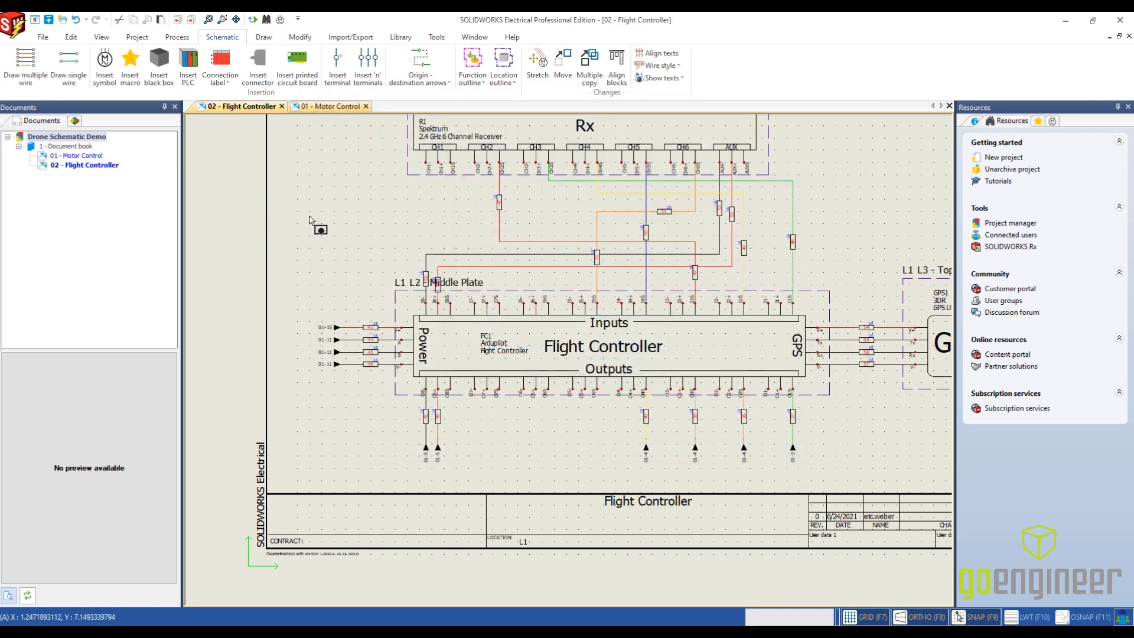
# - Move the Middle Plate outline's label along the outline's upper edge, clear of the two vertical wires and their numbers
pyautogui.scroll(2, 398, 278)
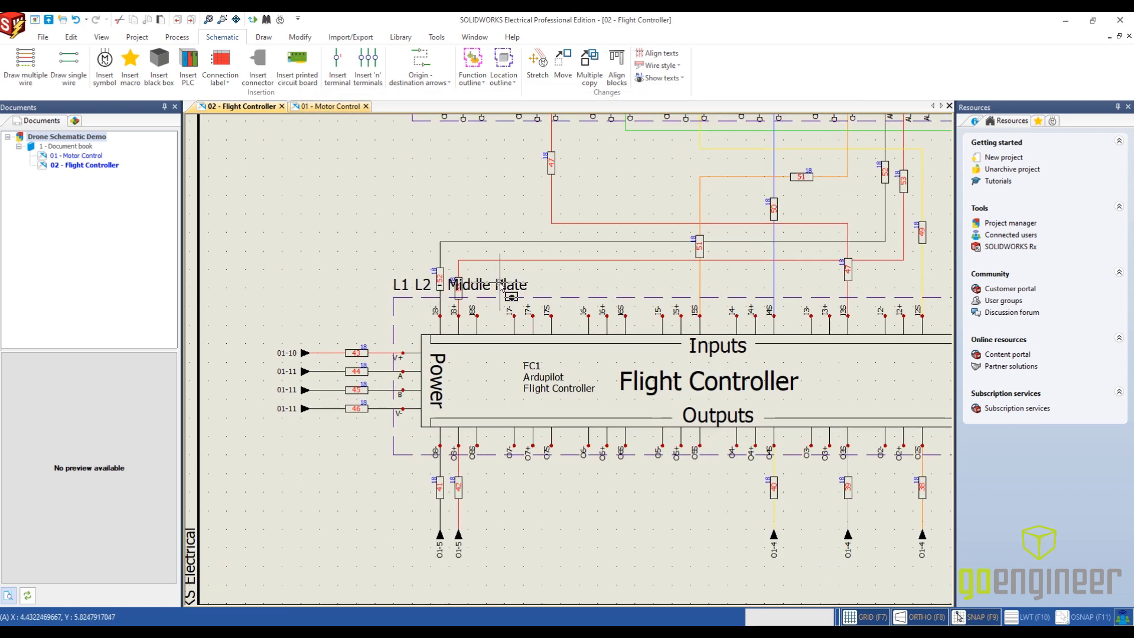
pyautogui.click(503, 282)
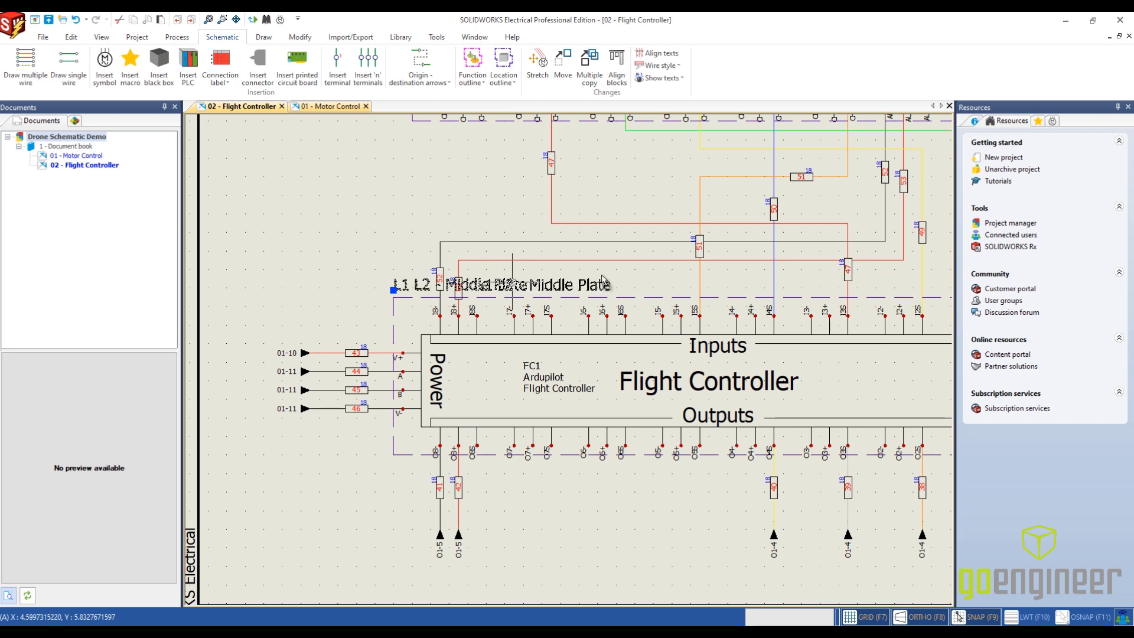
pyautogui.click(612, 289)
pyautogui.scroll(-2, 255, 192)
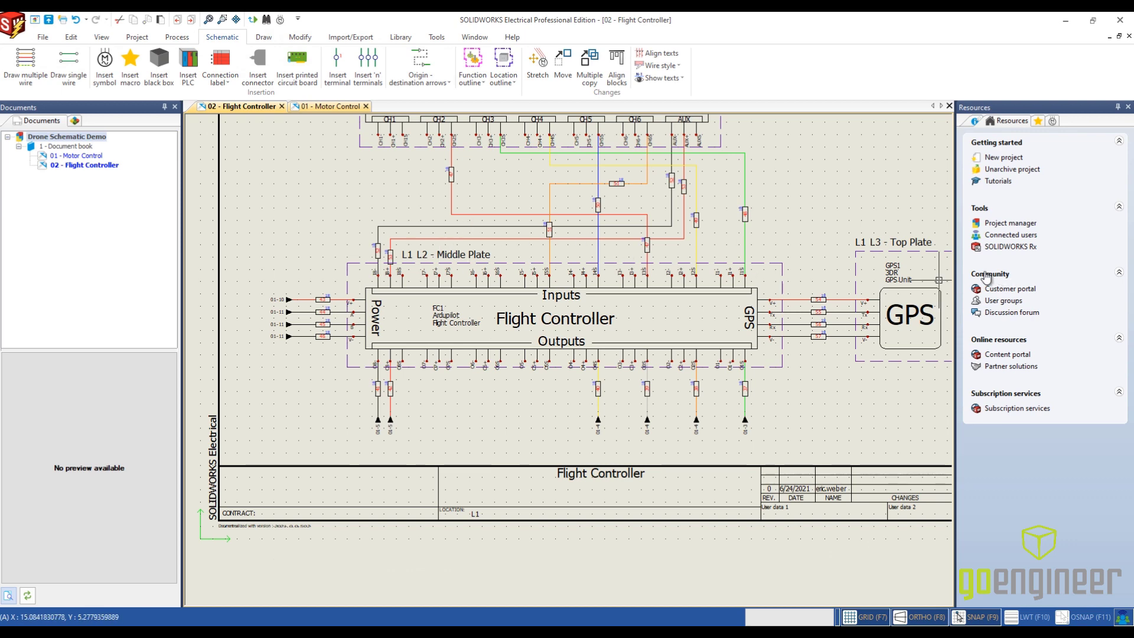
pyautogui.scroll(2, 543, 293)
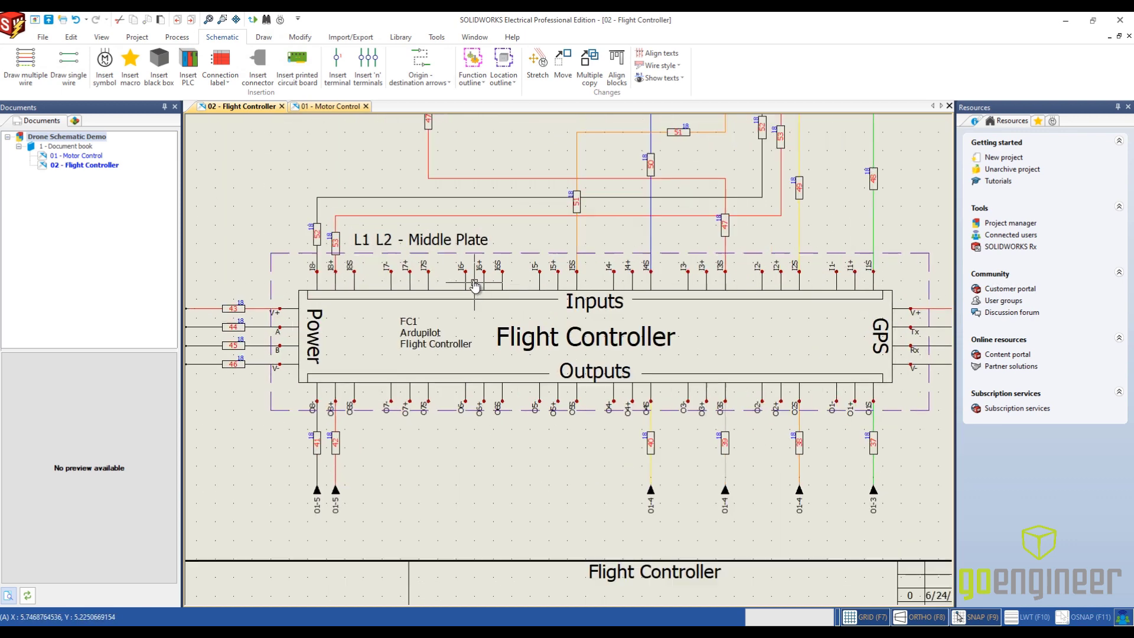
pyautogui.scroll(1, 260, 254)
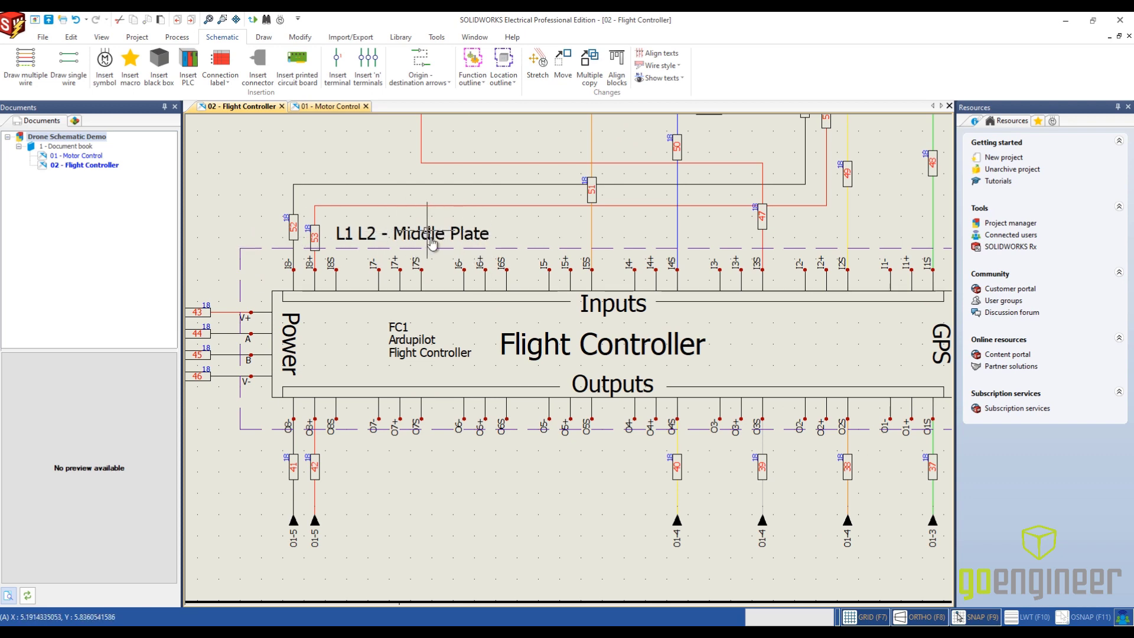
pyautogui.scroll(-3, 512, 319)
pyautogui.scroll(-2, 512, 319)
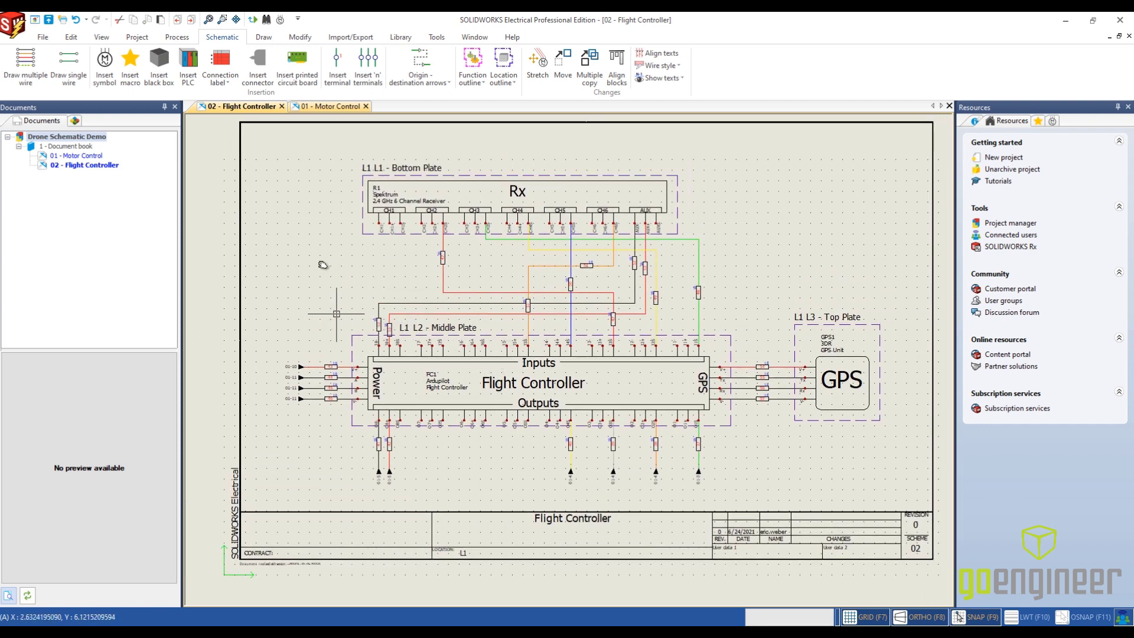
# - Expand the Drone Body plates and the Arm in the component tree and check which components each location contains
pyautogui.click(74, 121)
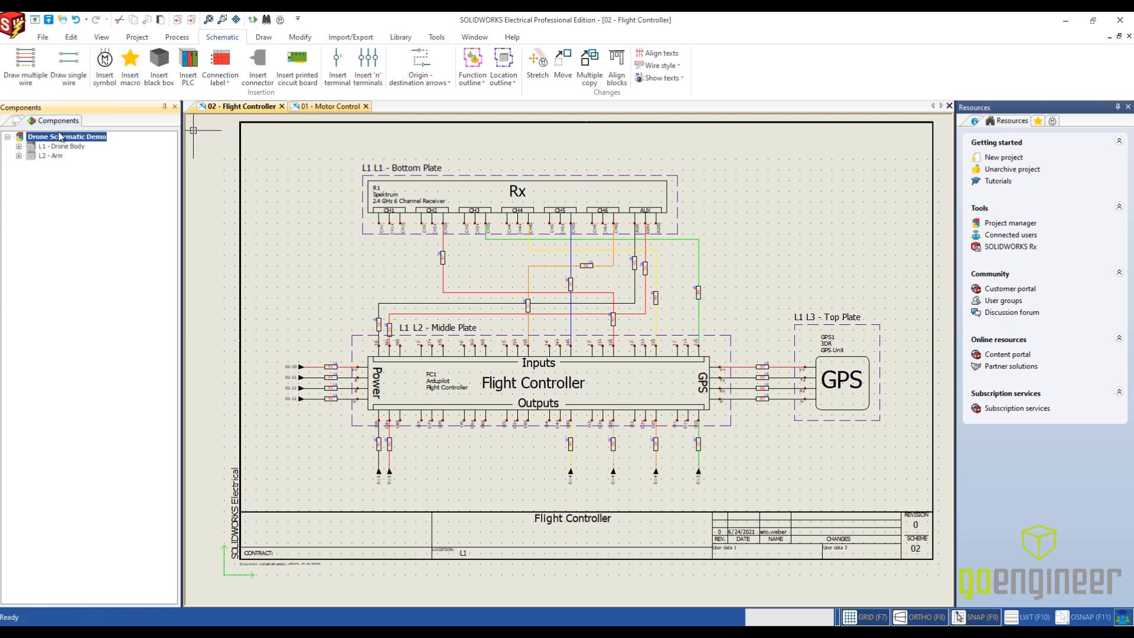
pyautogui.click(19, 147)
pyautogui.click(30, 155)
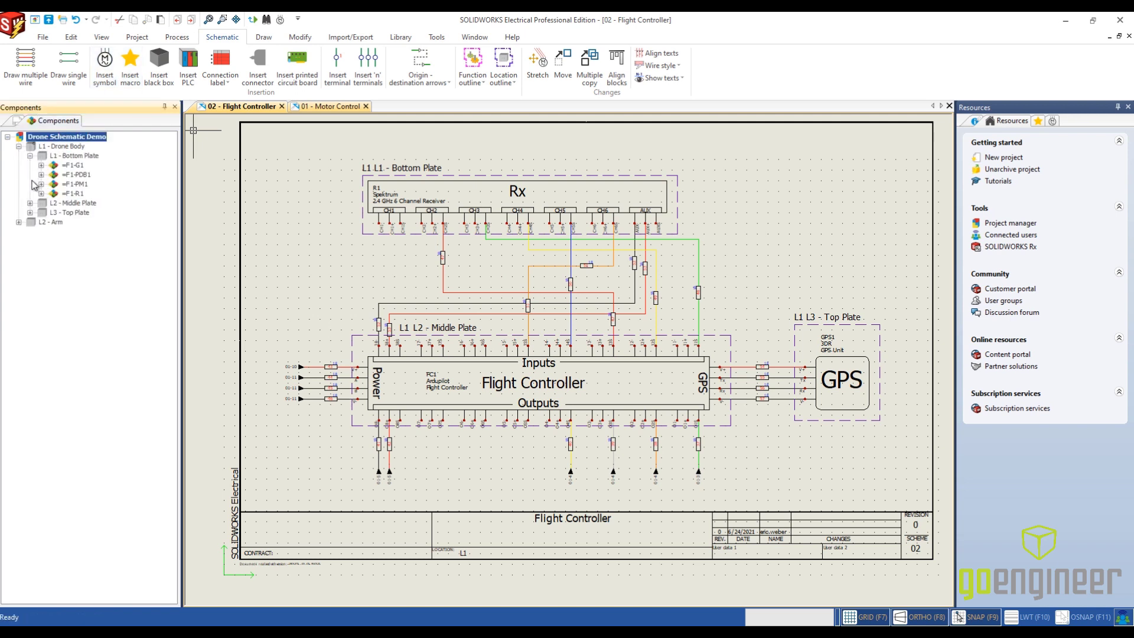
pyautogui.click(31, 203)
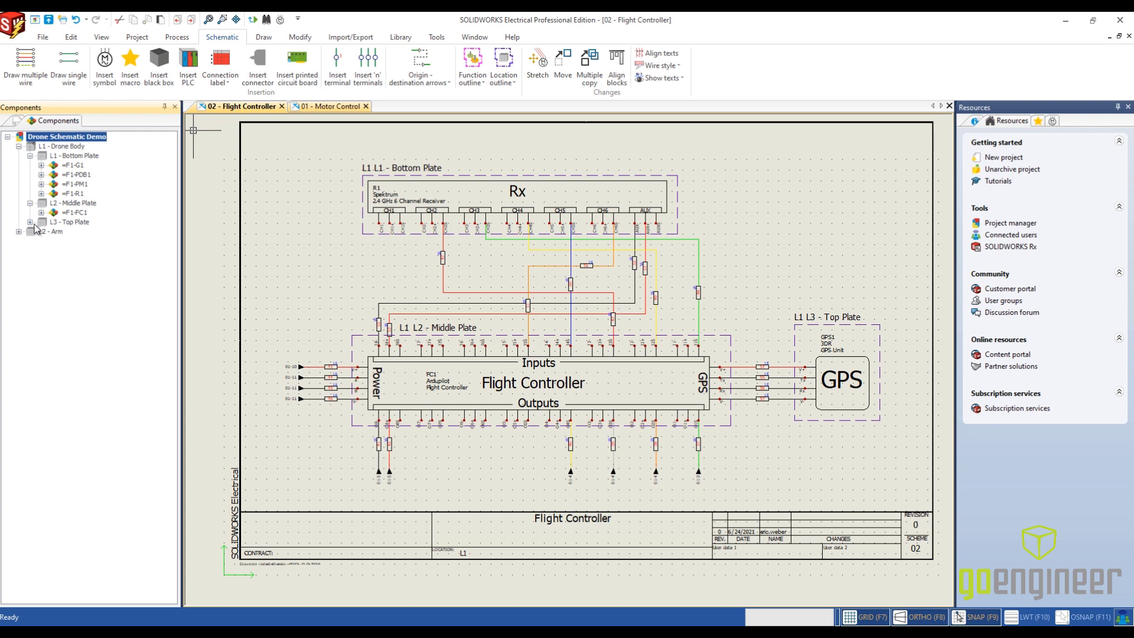
pyautogui.click(30, 222)
pyautogui.click(19, 241)
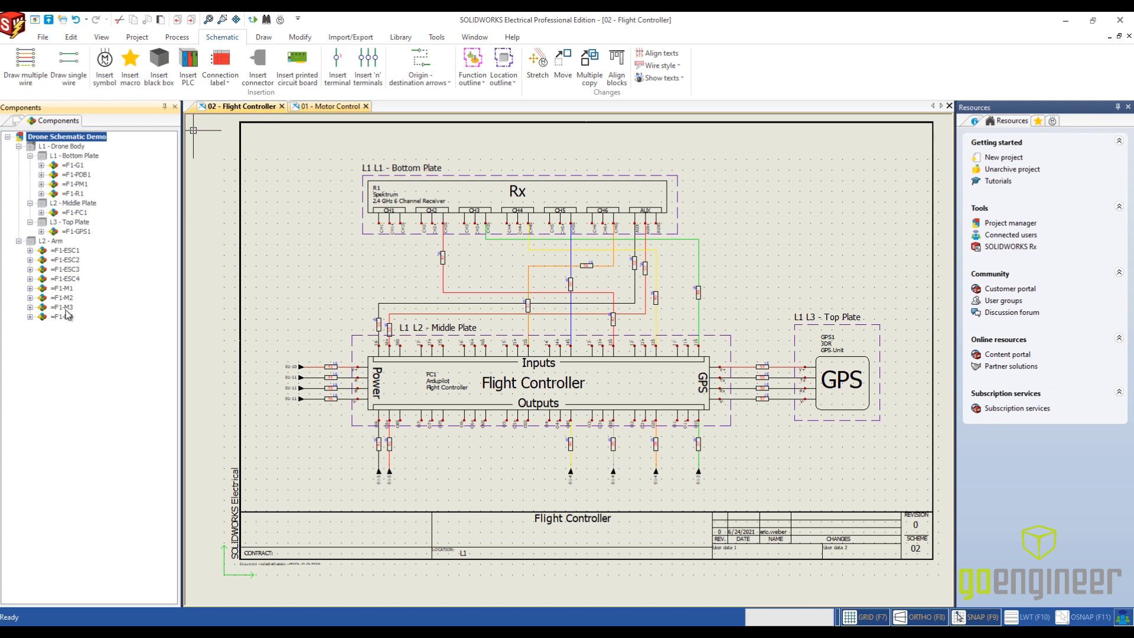
pyautogui.click(75, 214)
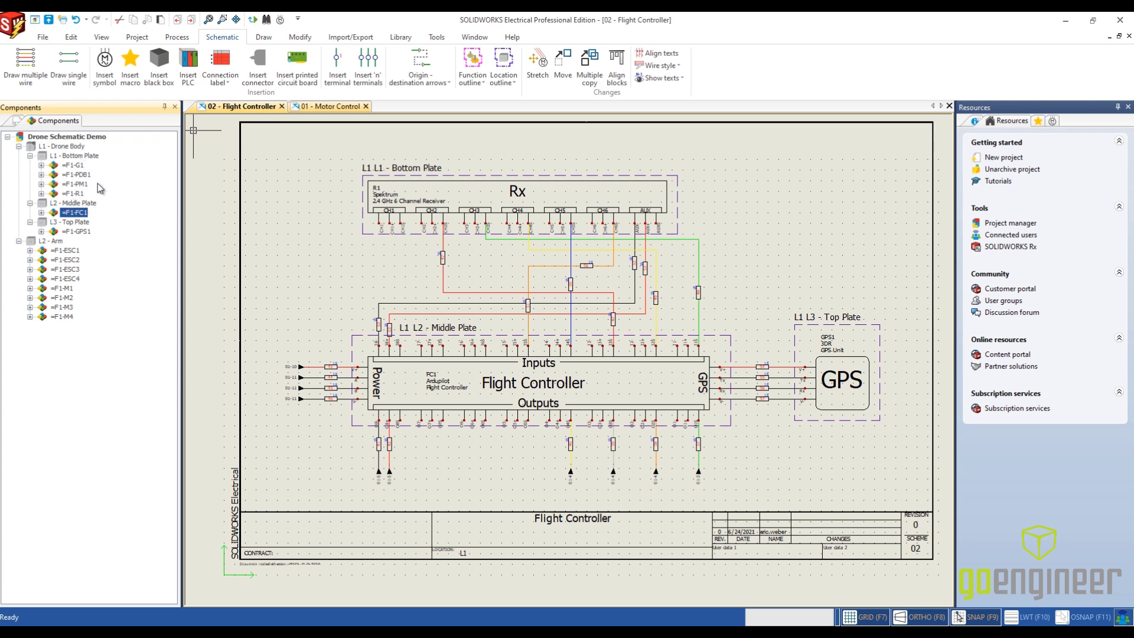
pyautogui.click(76, 193)
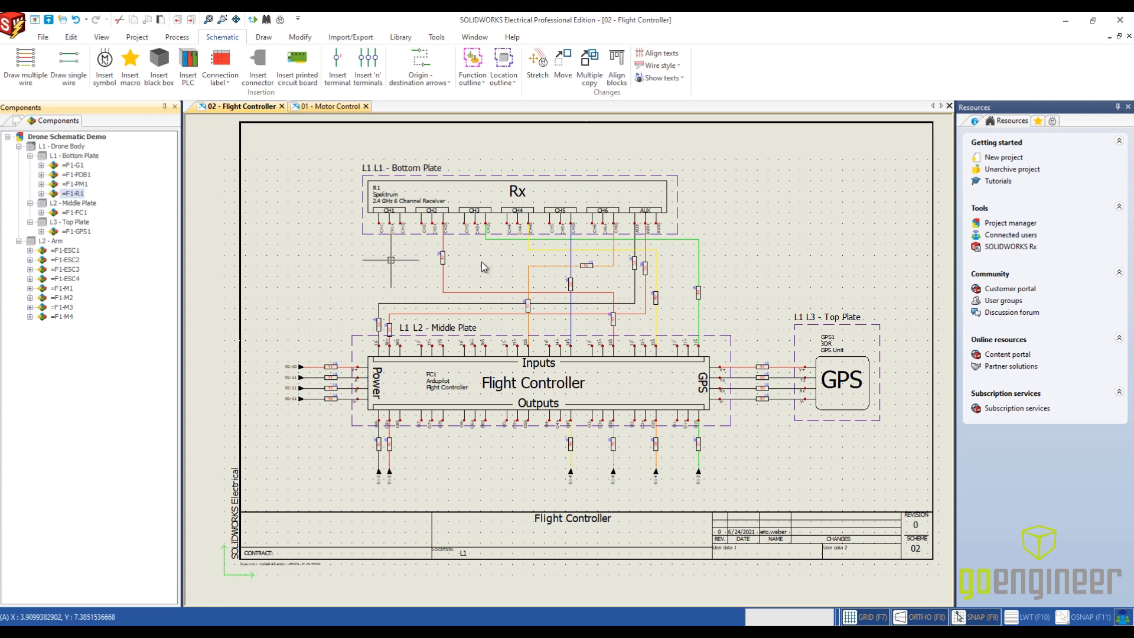
pyautogui.click(127, 235)
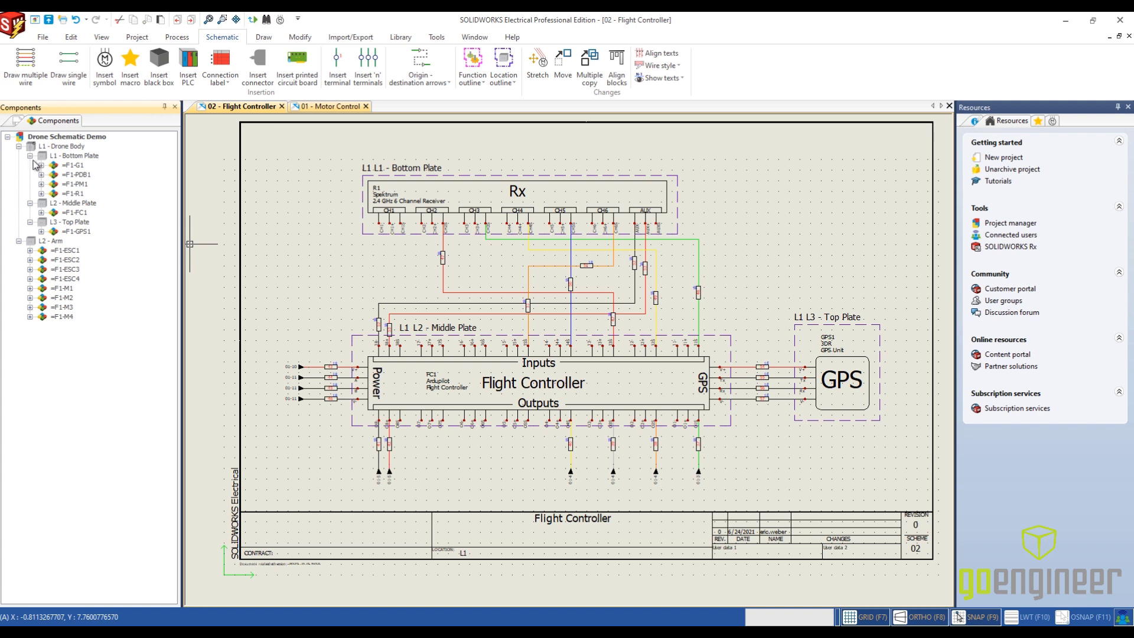
# - Switch to the Motor Control drawing and view the motors, ESCs and PDB together with the Bottom Plate outline
pyautogui.click(328, 106)
pyautogui.scroll(-3, 339, 348)
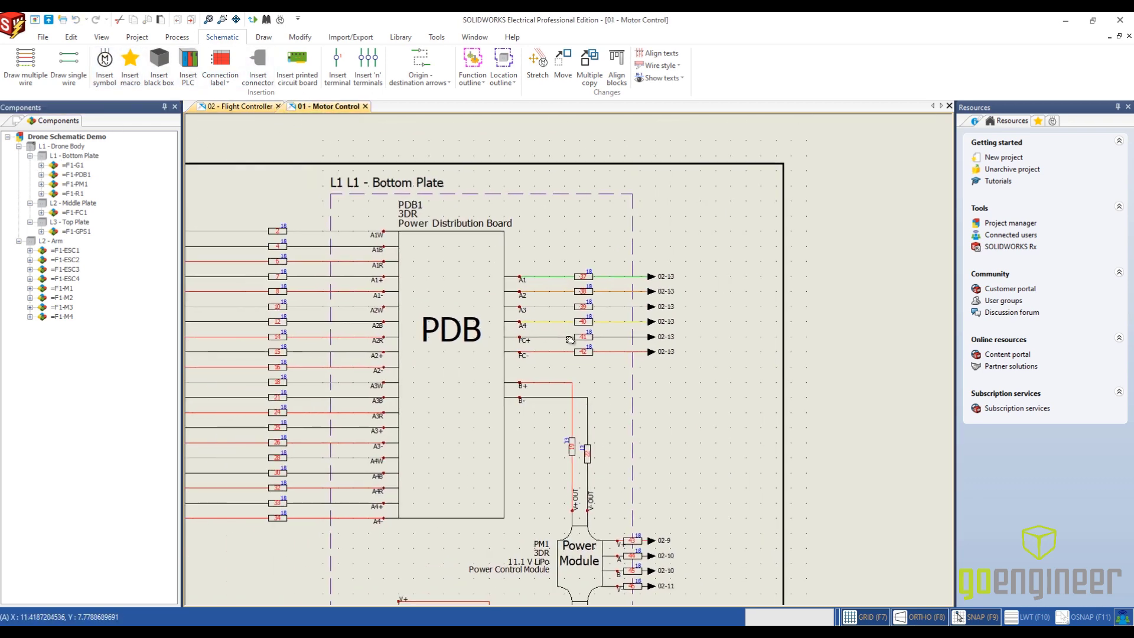
pyautogui.scroll(-3, 457, 363)
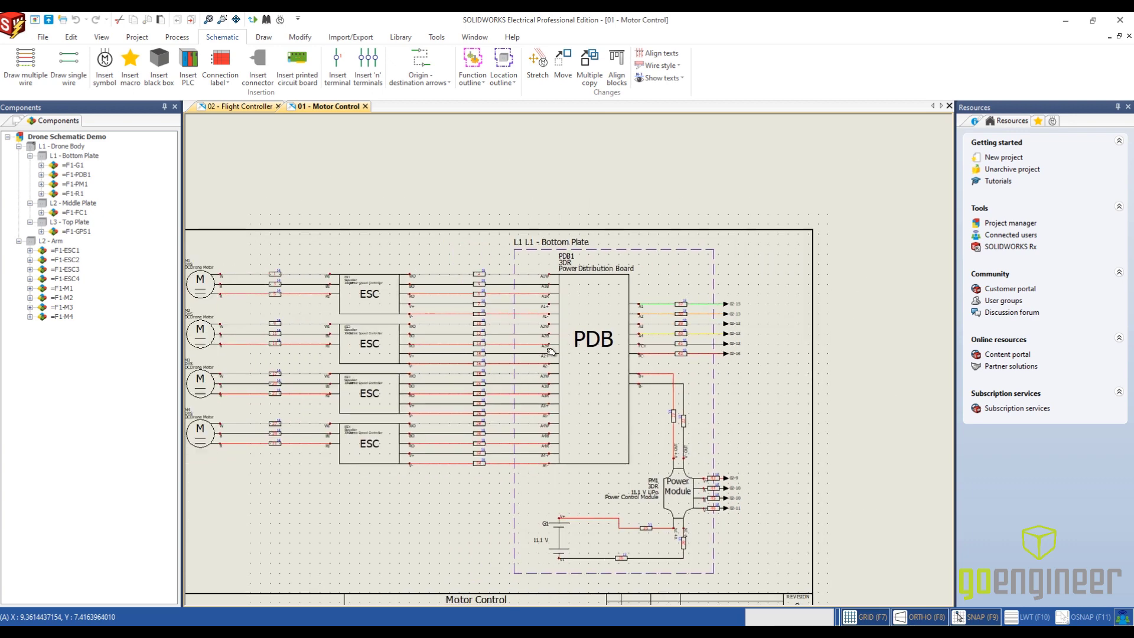
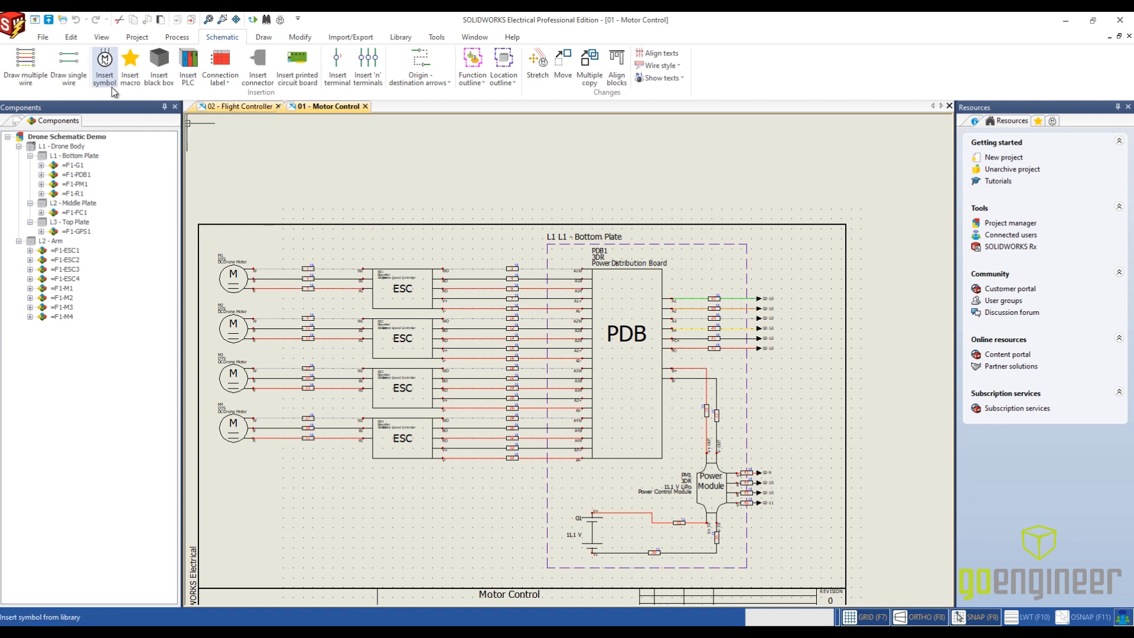
# - Add 12 components with the Generic Bullet Connector manufacturer part to location L2 - Arm
pyautogui.rightClick(59, 241)
pyautogui.moveTo(82, 250)
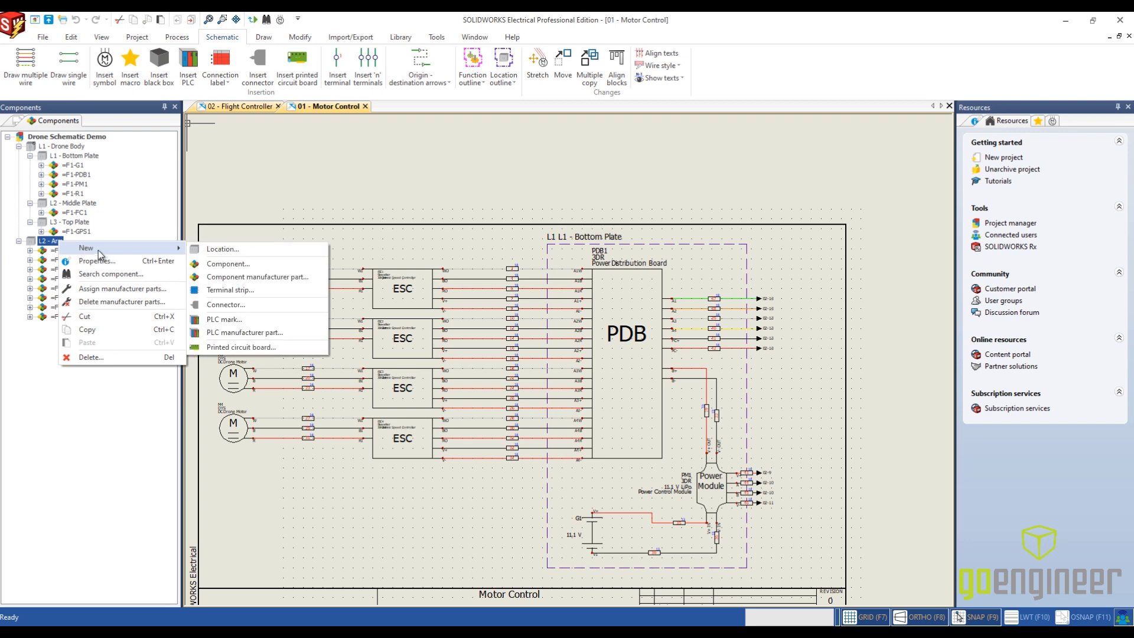
pyautogui.click(232, 278)
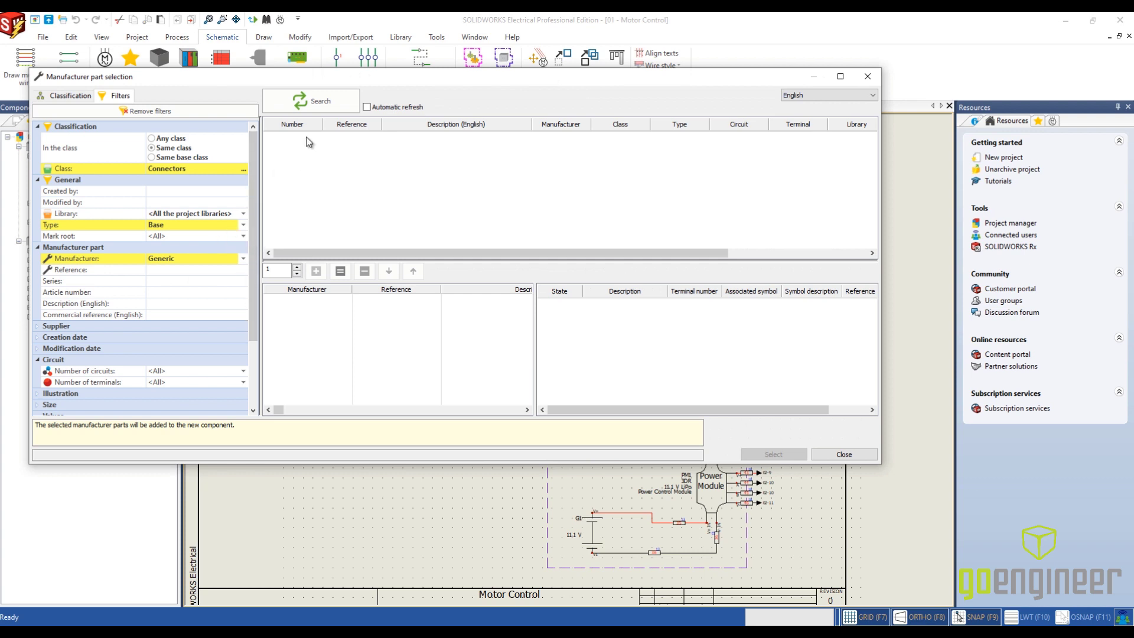
pyautogui.click(316, 105)
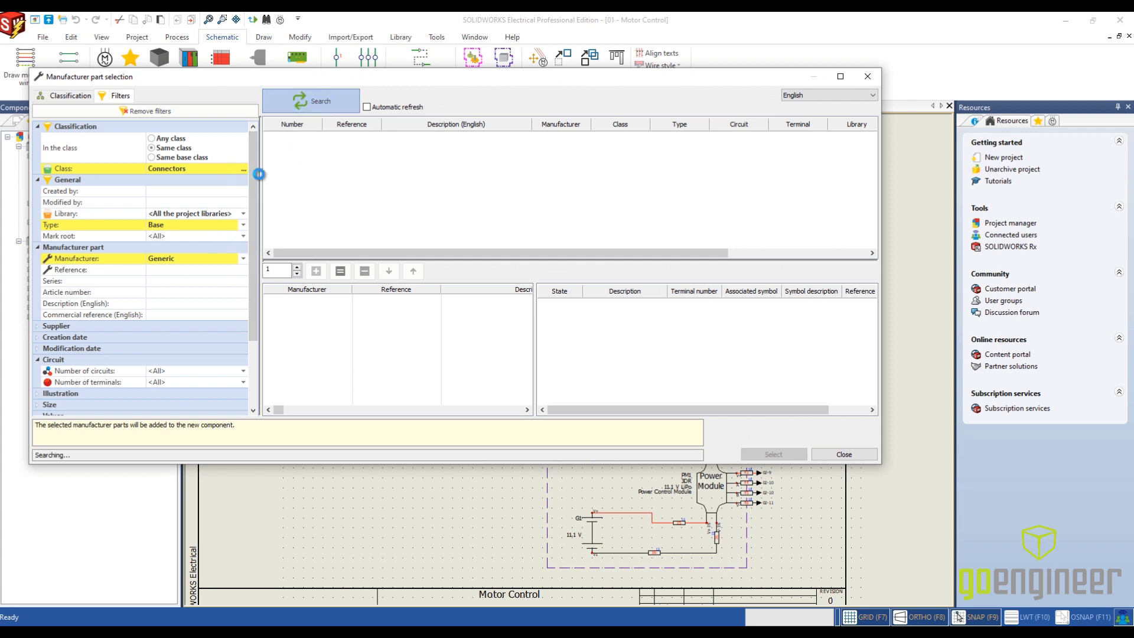
pyautogui.click(351, 137)
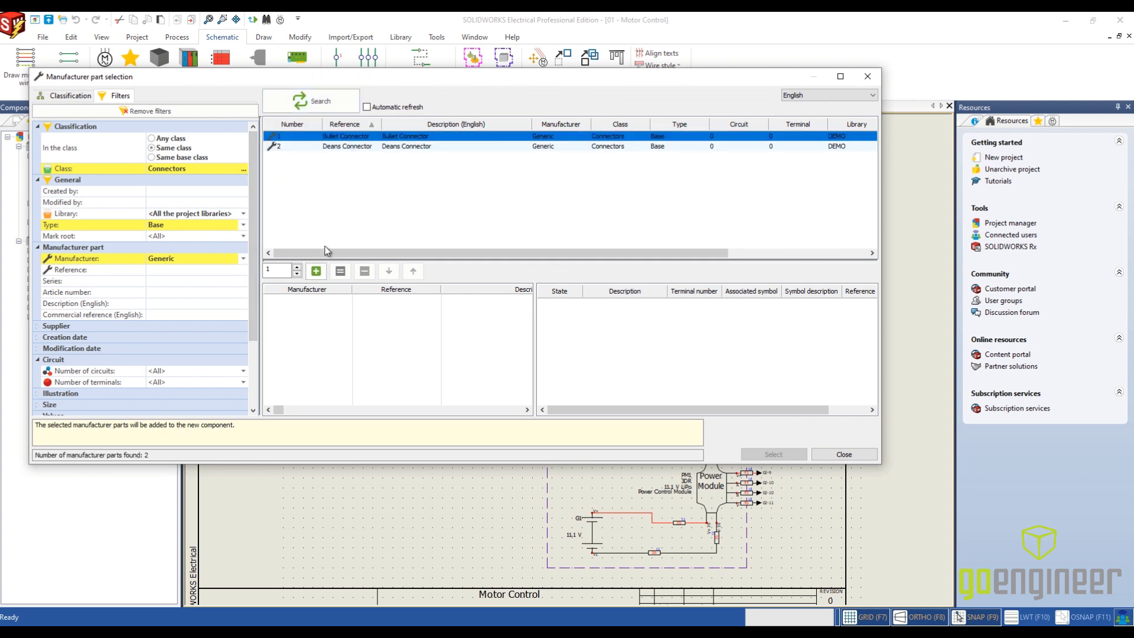
pyautogui.click(316, 271)
pyautogui.click(780, 455)
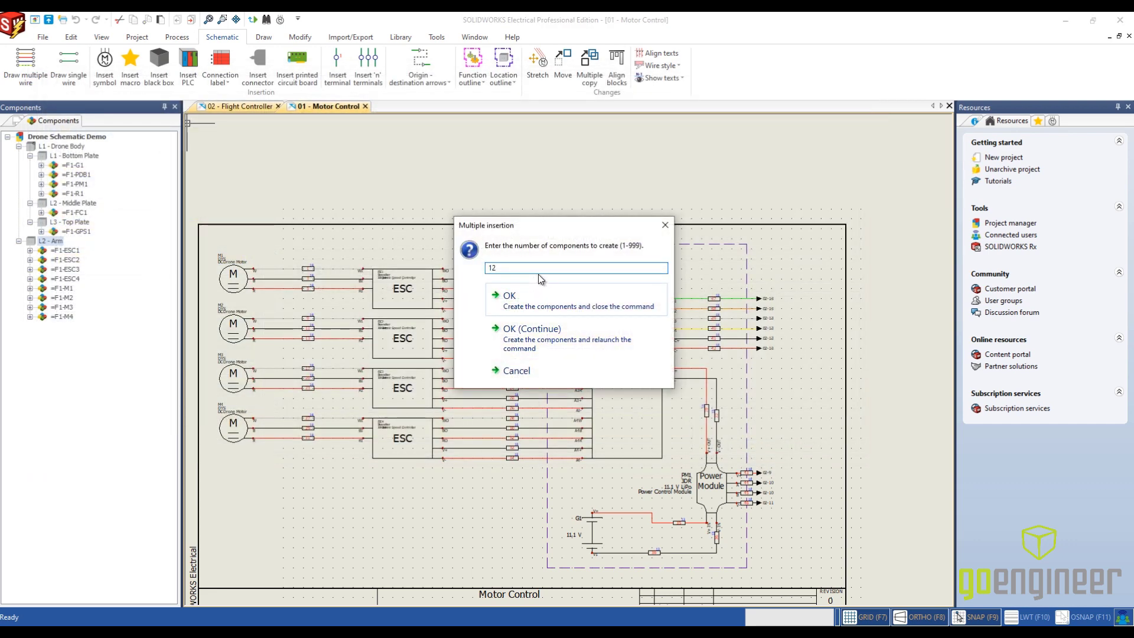
pyautogui.click(560, 334)
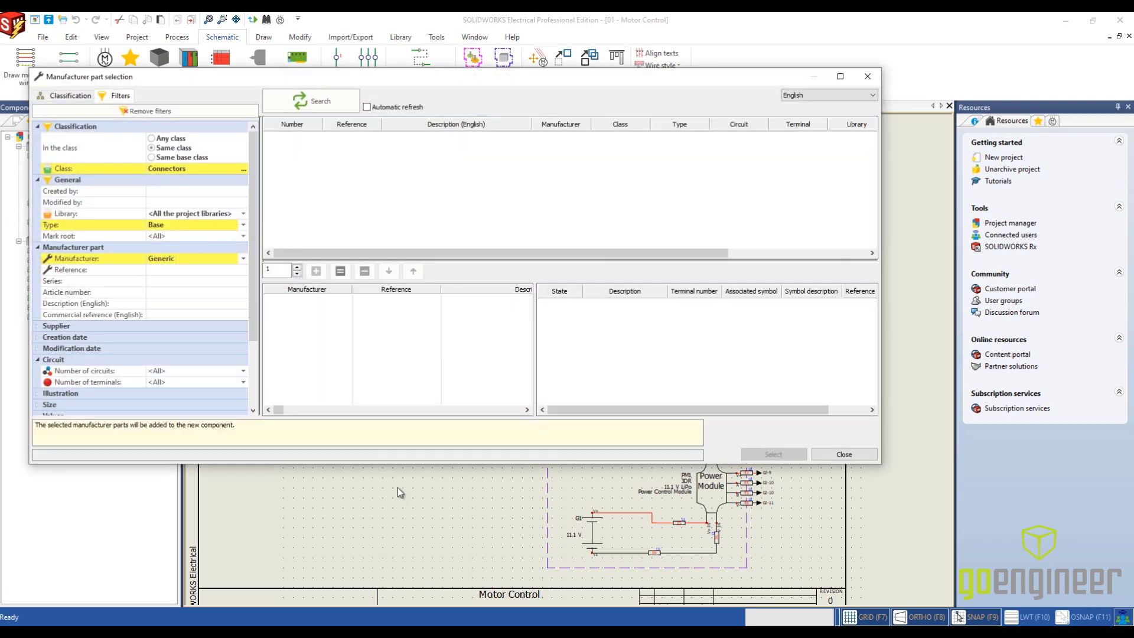
pyautogui.click(840, 454)
pyautogui.click(61, 326)
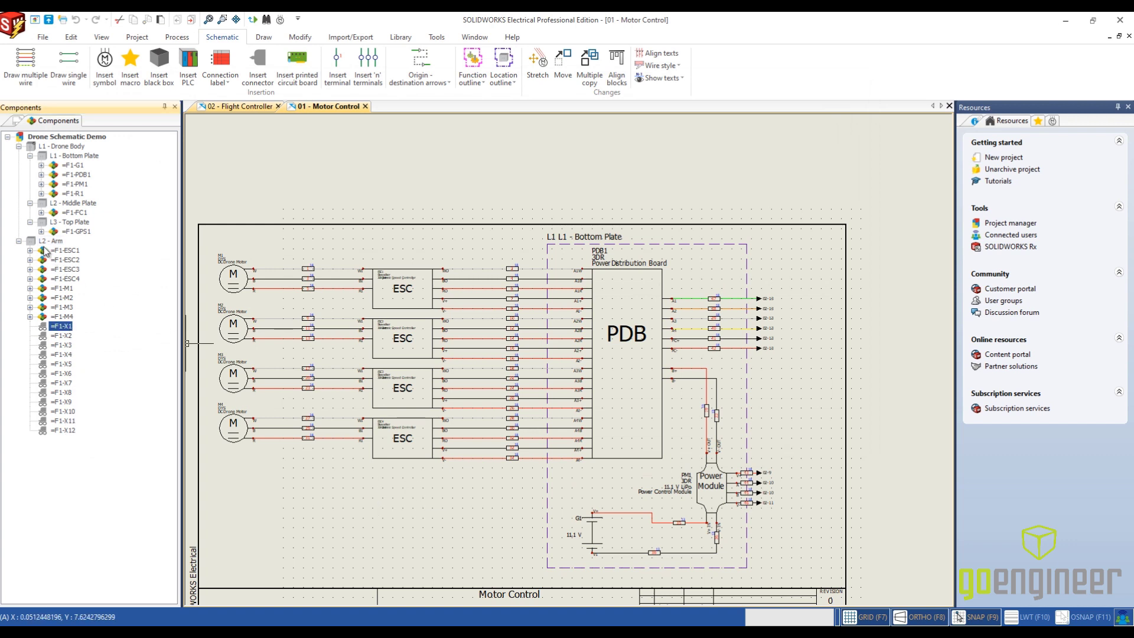
# - Add 4 components with the Generic Deans Connector manufacturer part to location L1 - Bottom Plate
pyautogui.click(83, 156)
pyautogui.rightClick(83, 159)
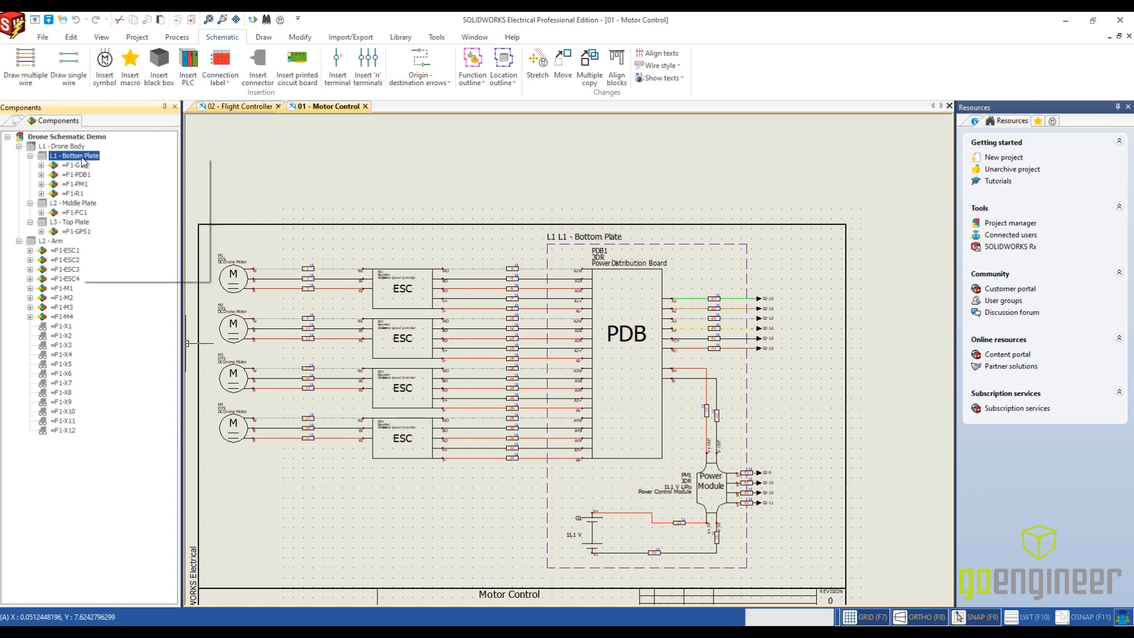
pyautogui.moveTo(111, 165)
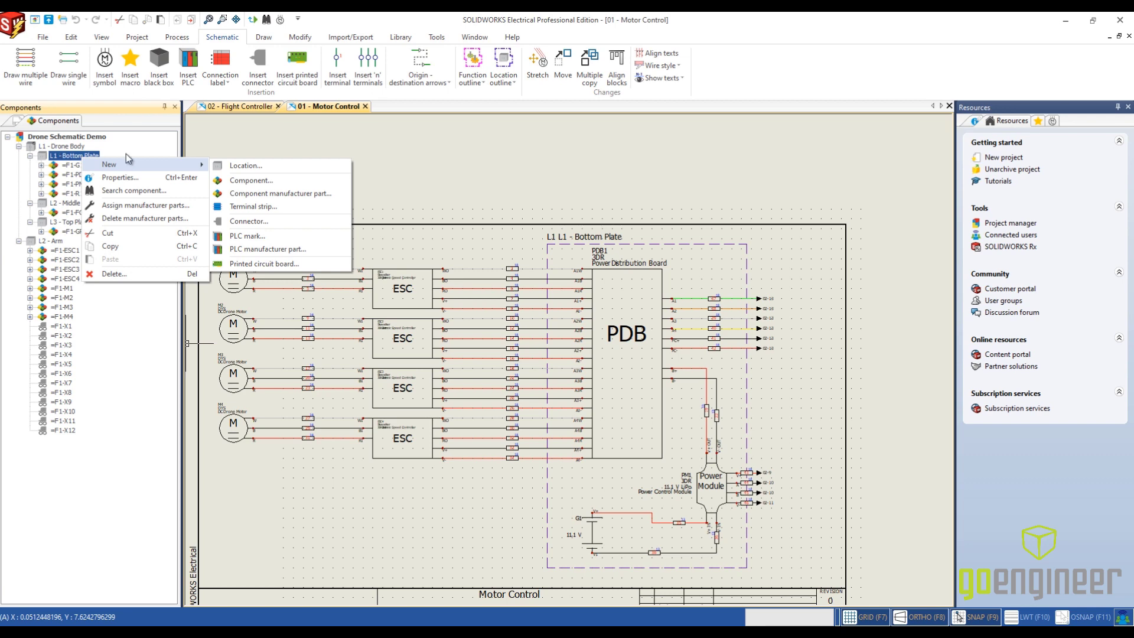
pyautogui.click(278, 193)
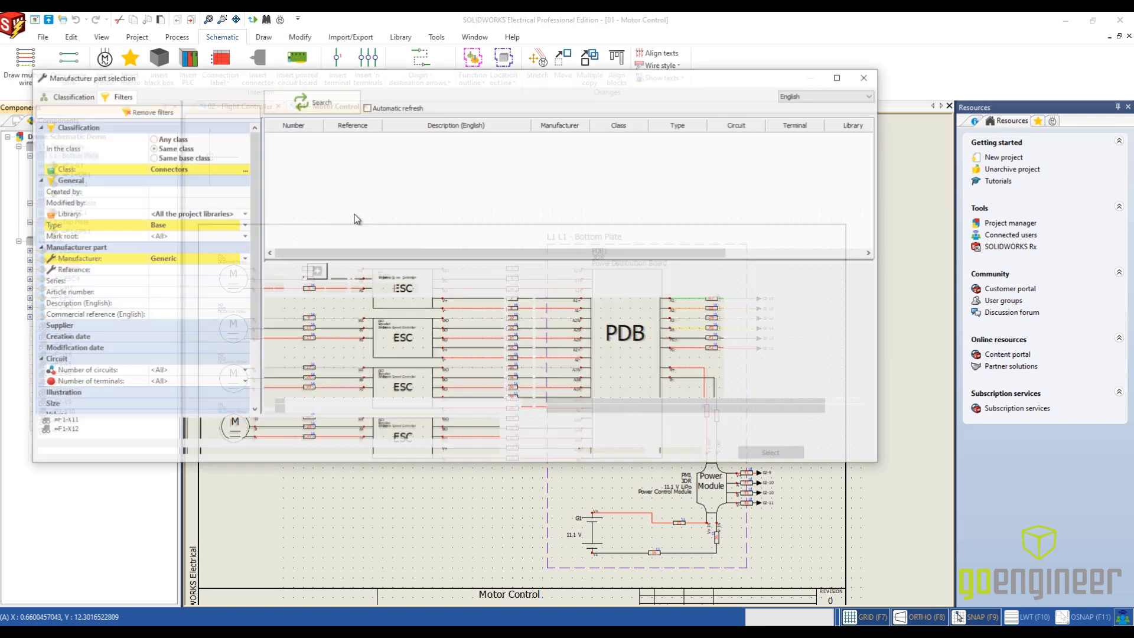
pyautogui.click(308, 102)
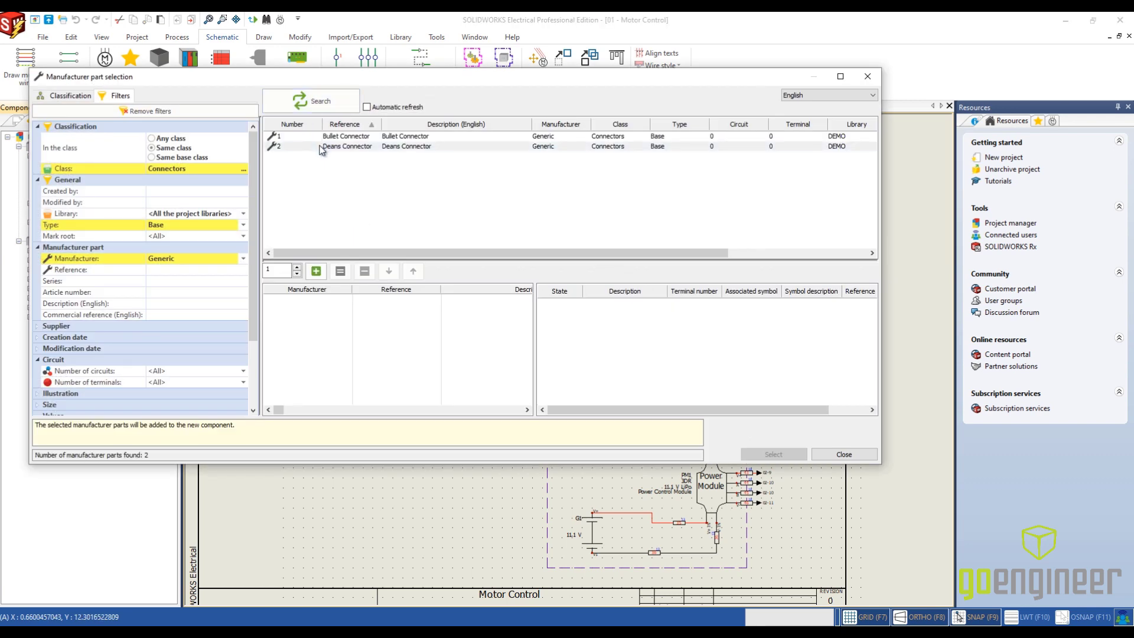
pyautogui.click(348, 147)
pyautogui.click(316, 271)
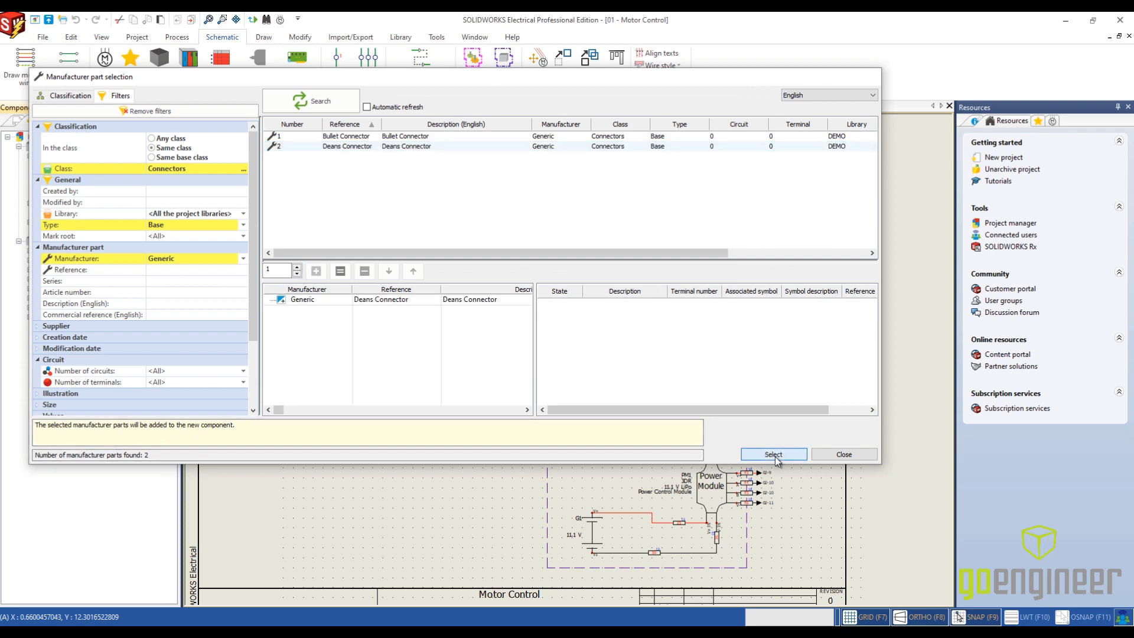
pyautogui.click(774, 455)
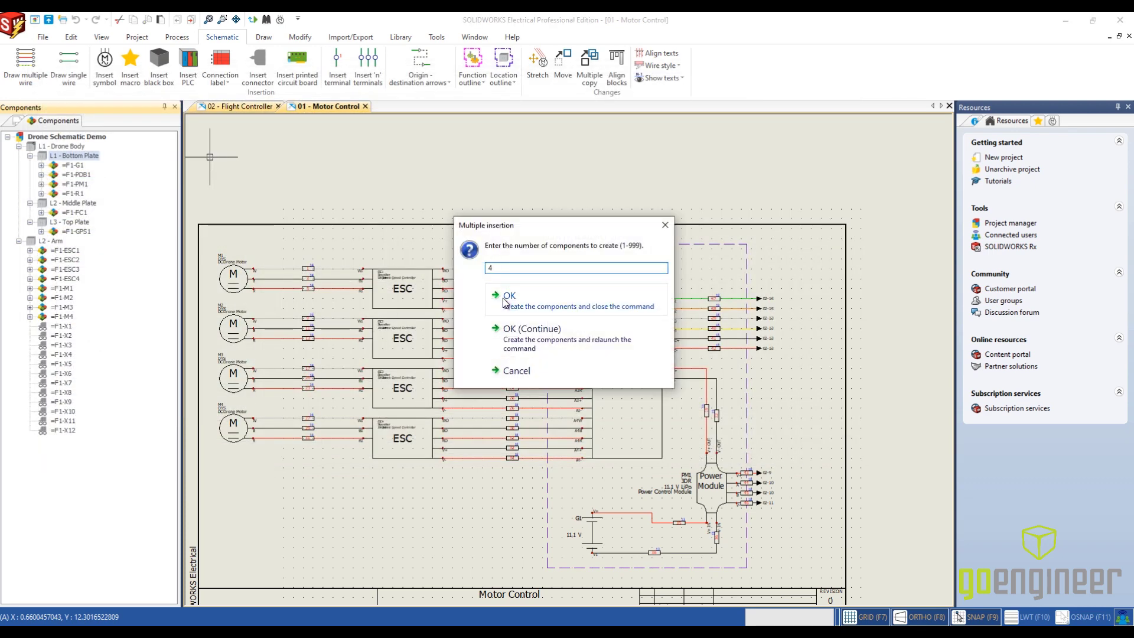
pyautogui.write('4')
pyautogui.click(588, 338)
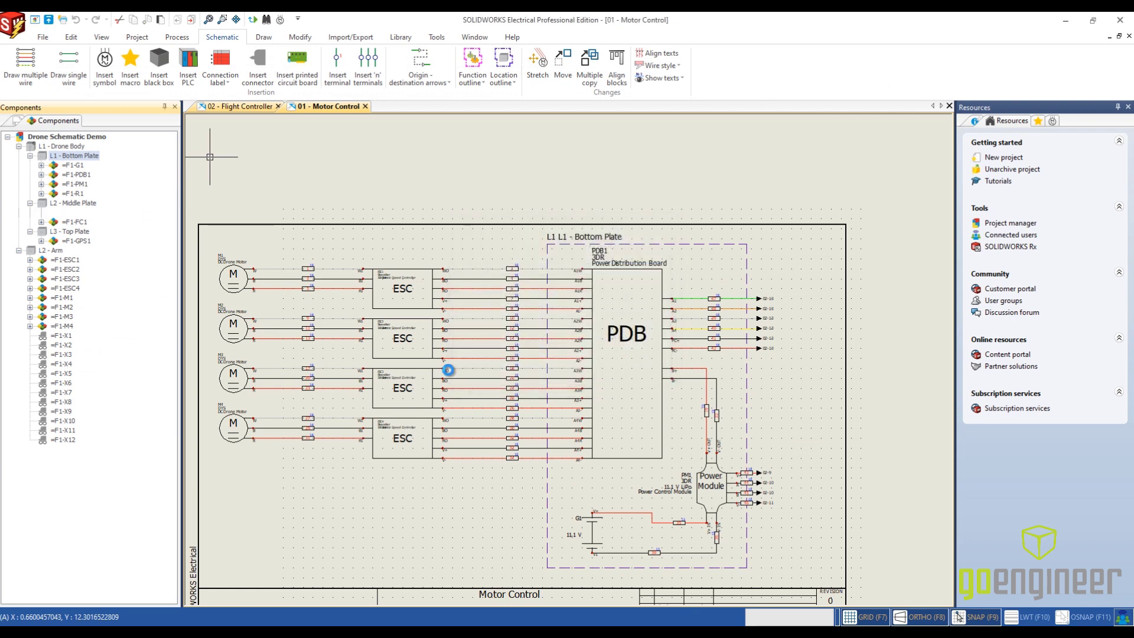
pyautogui.click(844, 455)
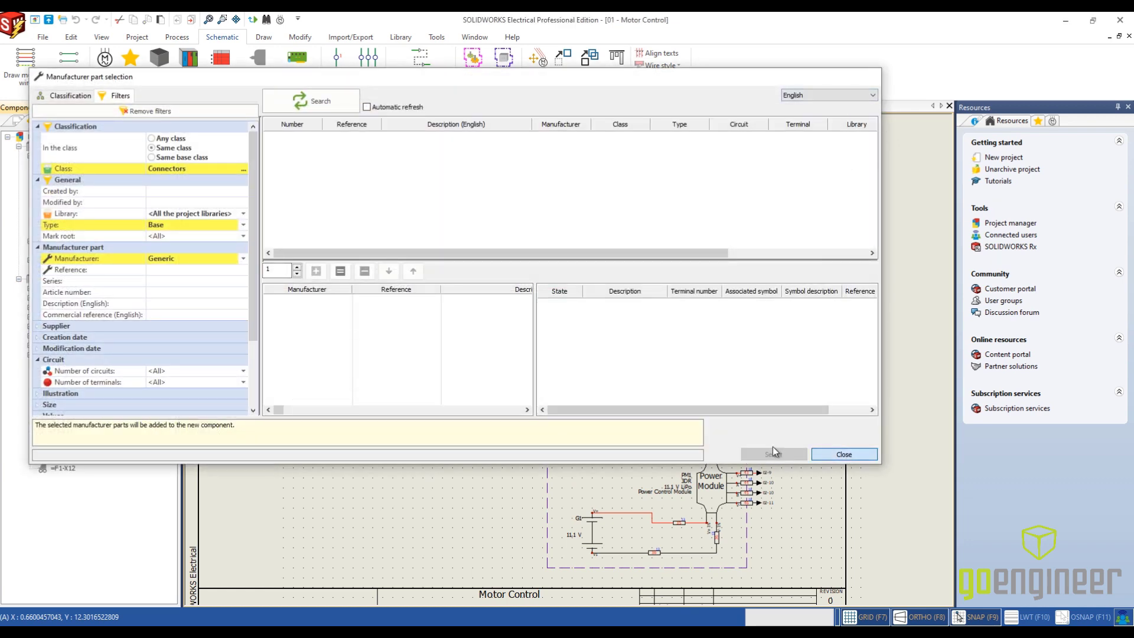
pyautogui.click(74, 212)
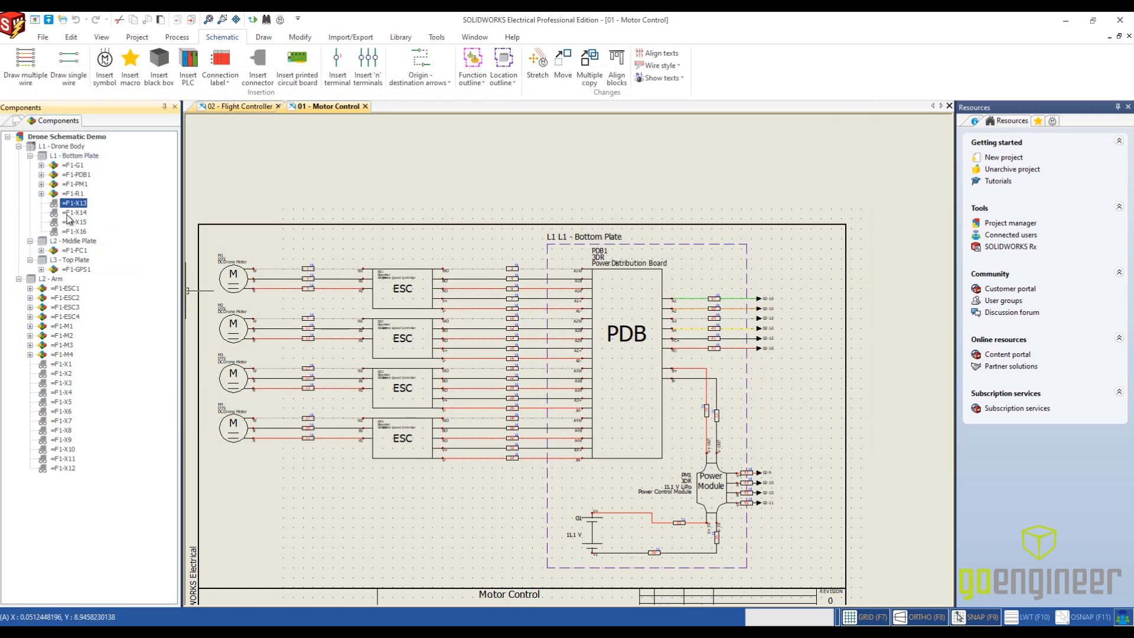
pyautogui.click(71, 221)
pyautogui.click(71, 231)
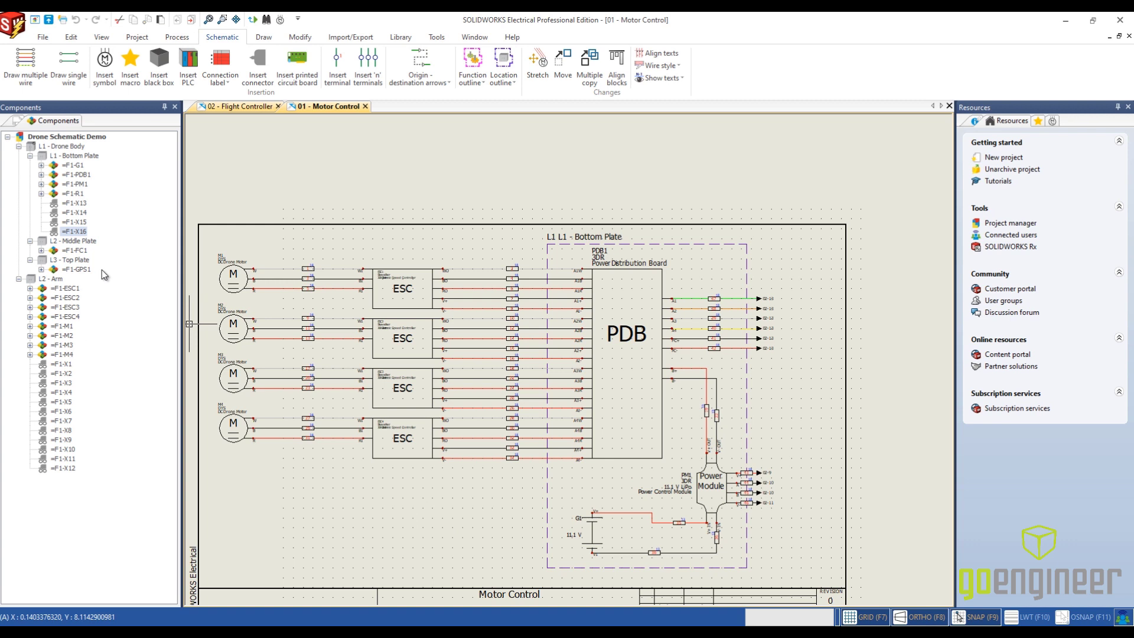
# - Create a wiring line diagram in the document book and set its English description to Drone Overview
pyautogui.click(18, 121)
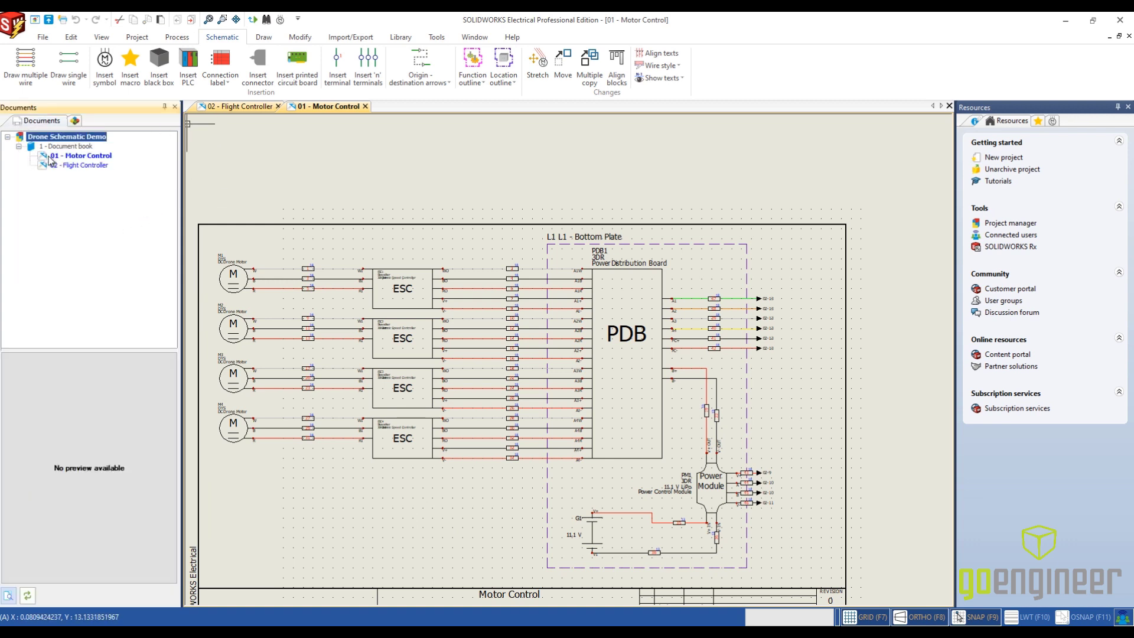
pyautogui.rightClick(79, 149)
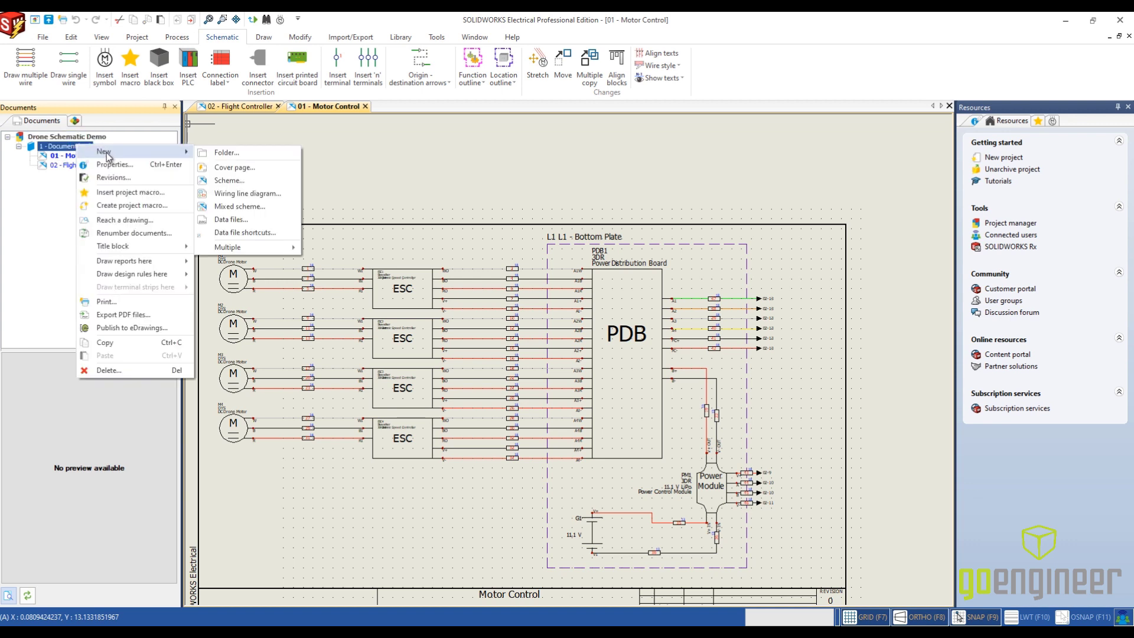
pyautogui.click(243, 195)
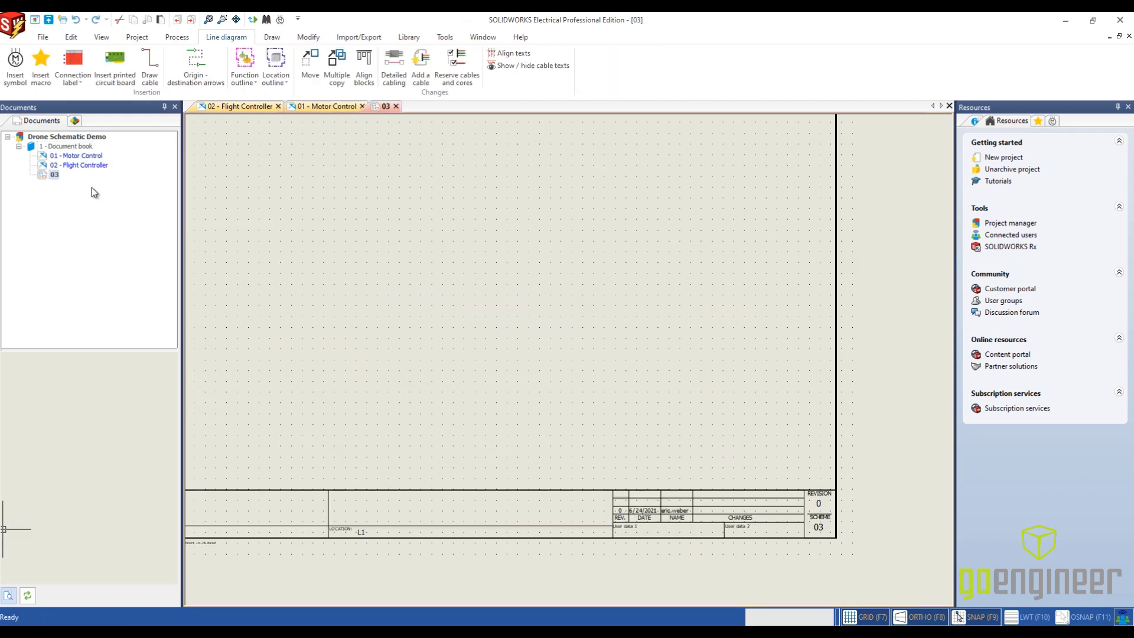
pyautogui.rightClick(55, 175)
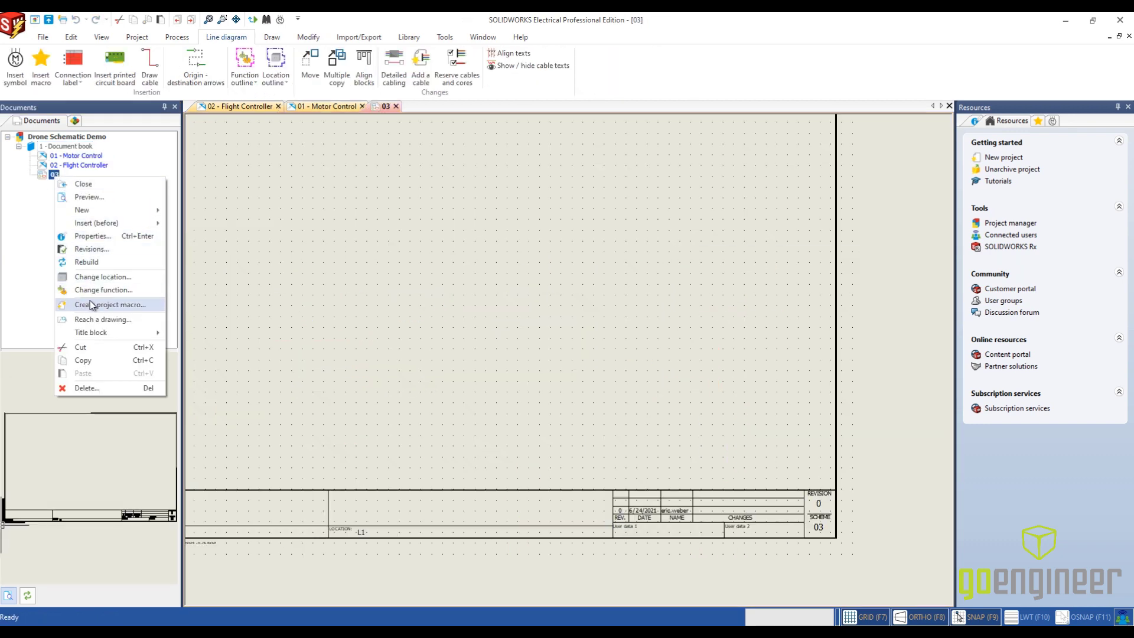
pyautogui.click(107, 234)
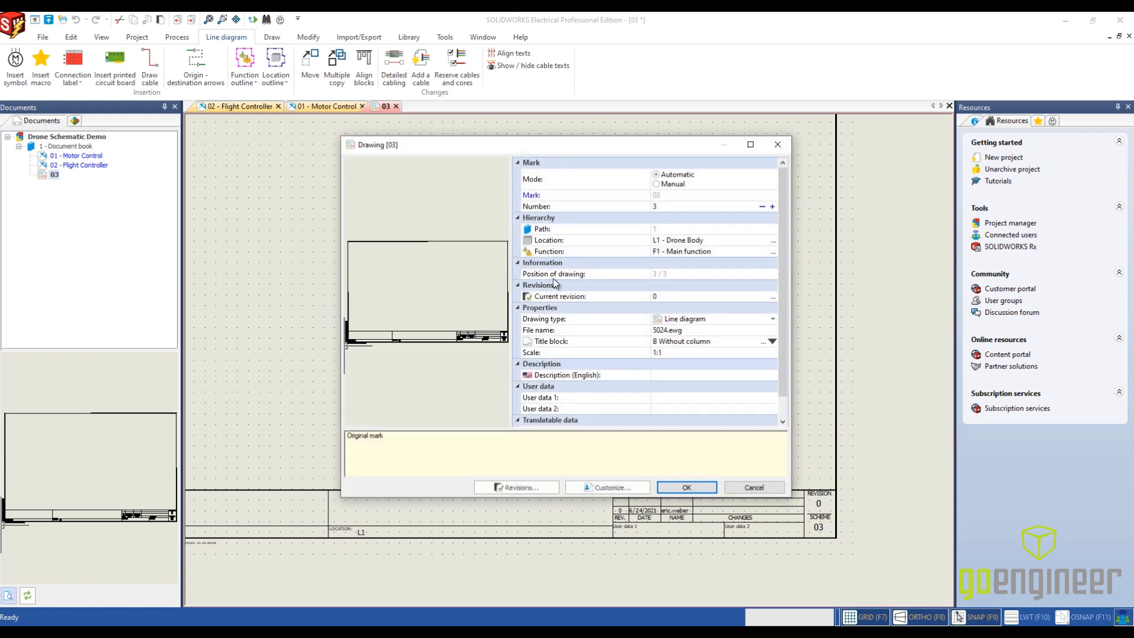
pyautogui.click(688, 377)
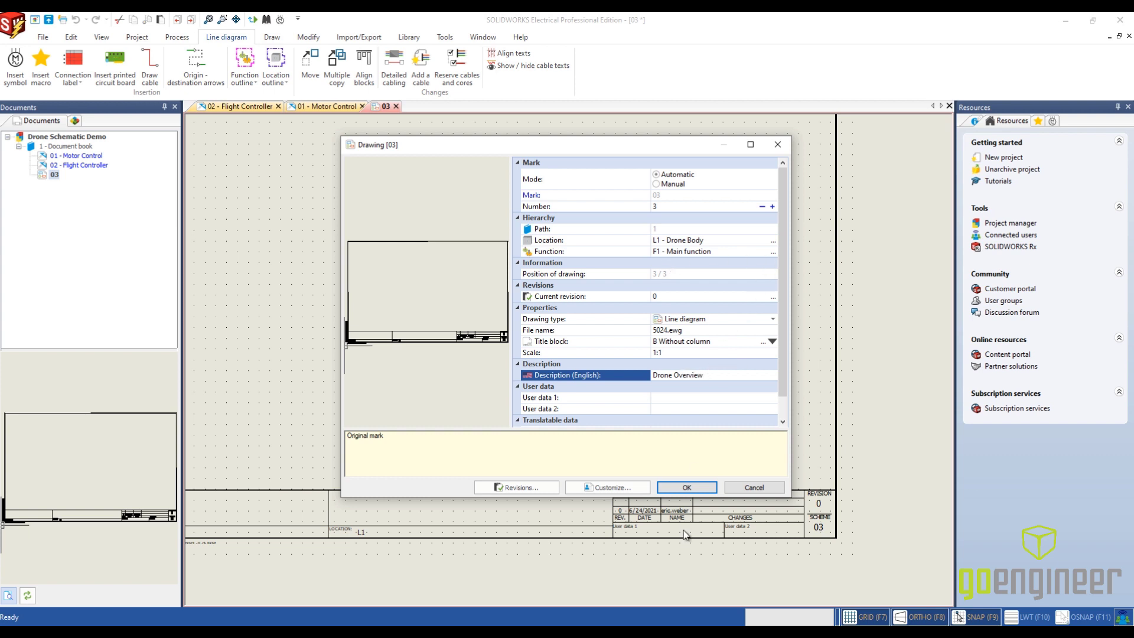
pyautogui.click(685, 487)
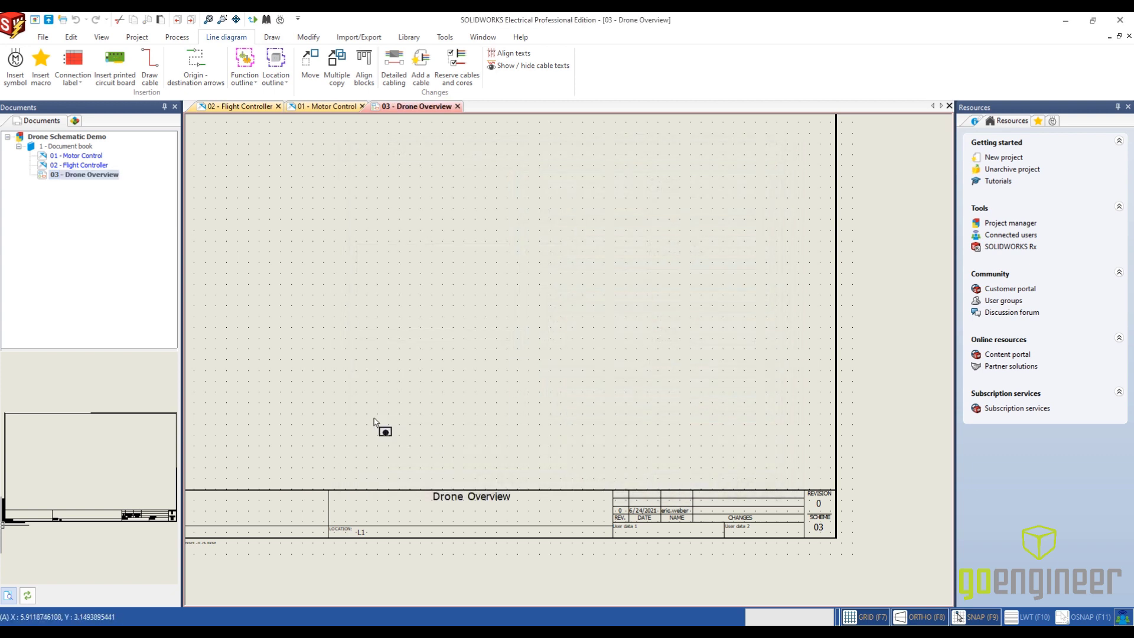
# - Start inserting a symbol on the Drone Overview drawing and choose RC Motor from the Electronic component class
pyautogui.scroll(-1, 408, 416)
pyautogui.moveTo(408, 415); pyautogui.dragTo(529, 461, button='middle')
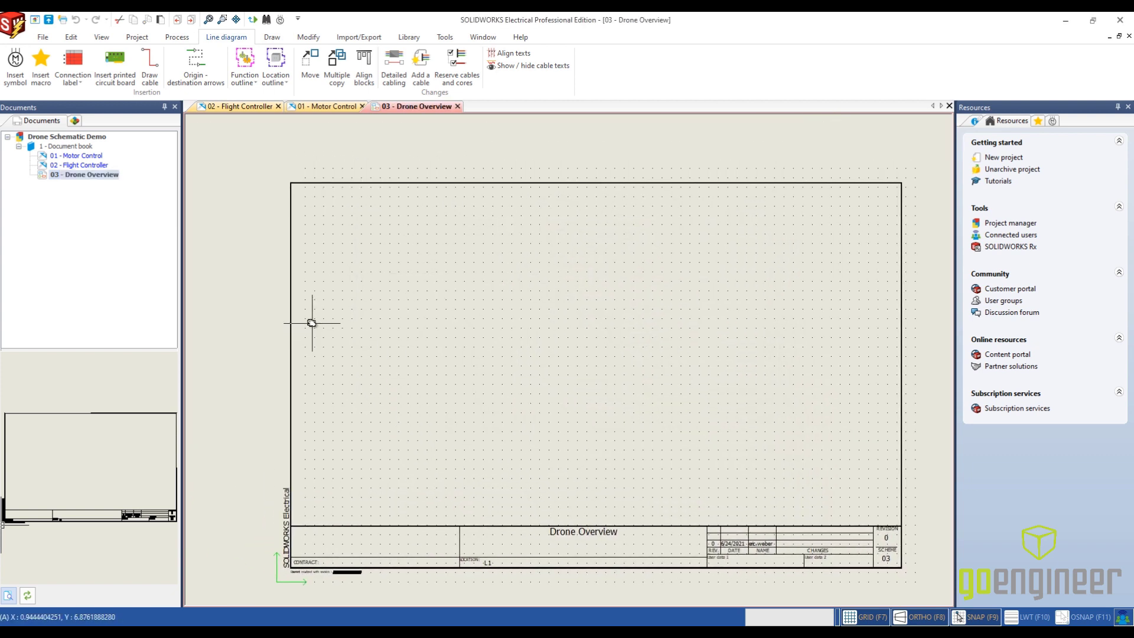
pyautogui.click(16, 64)
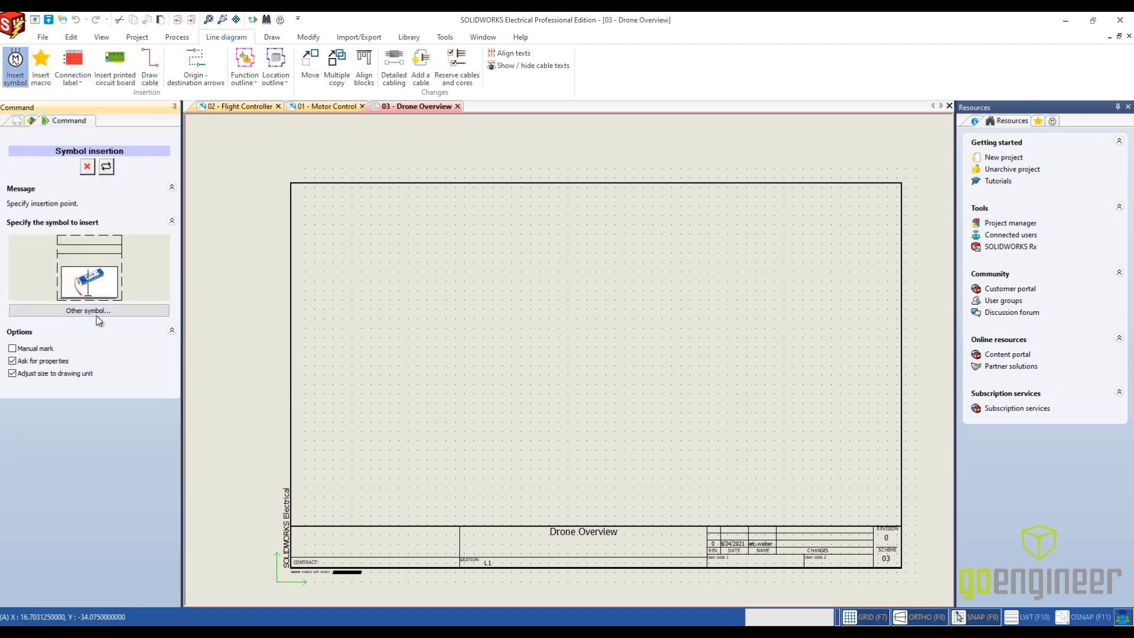
pyautogui.click(100, 315)
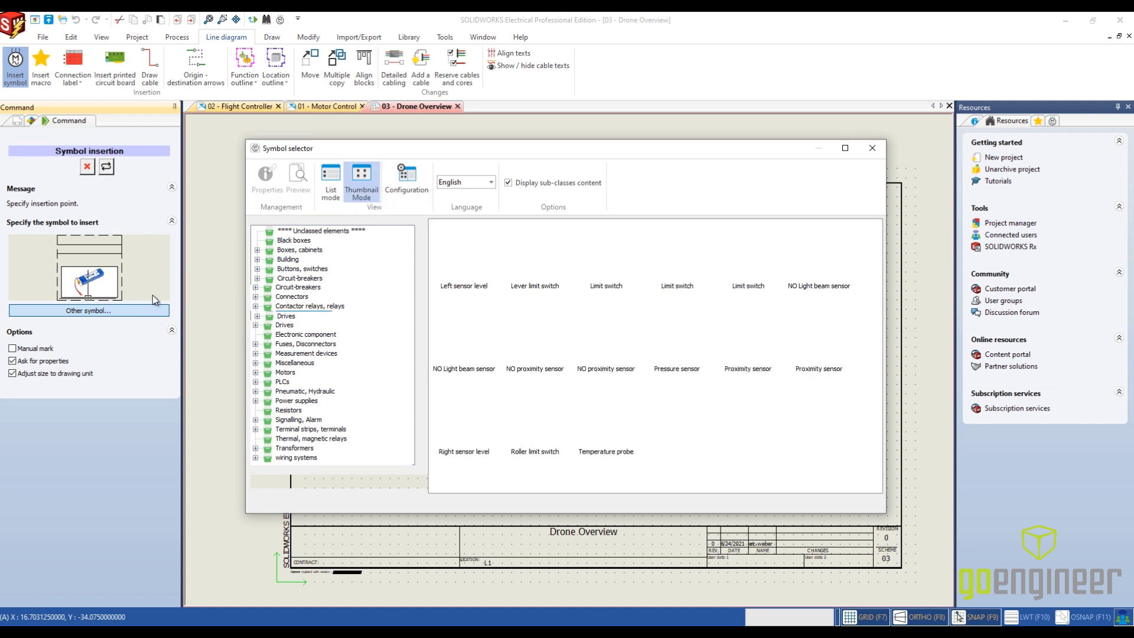
pyautogui.click(300, 335)
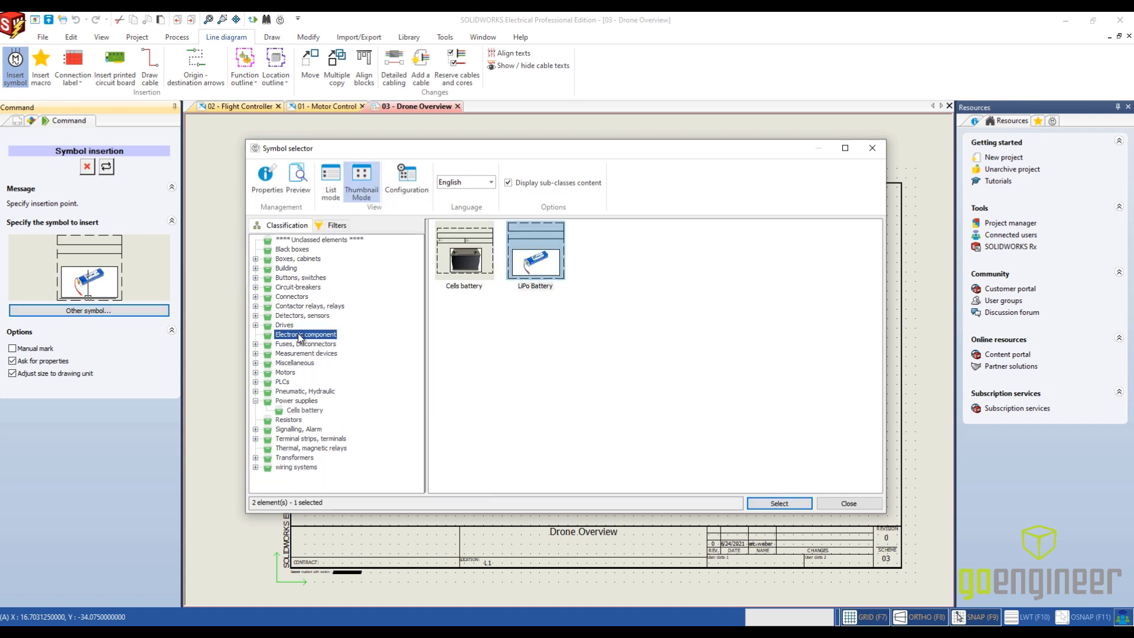
pyautogui.click(285, 372)
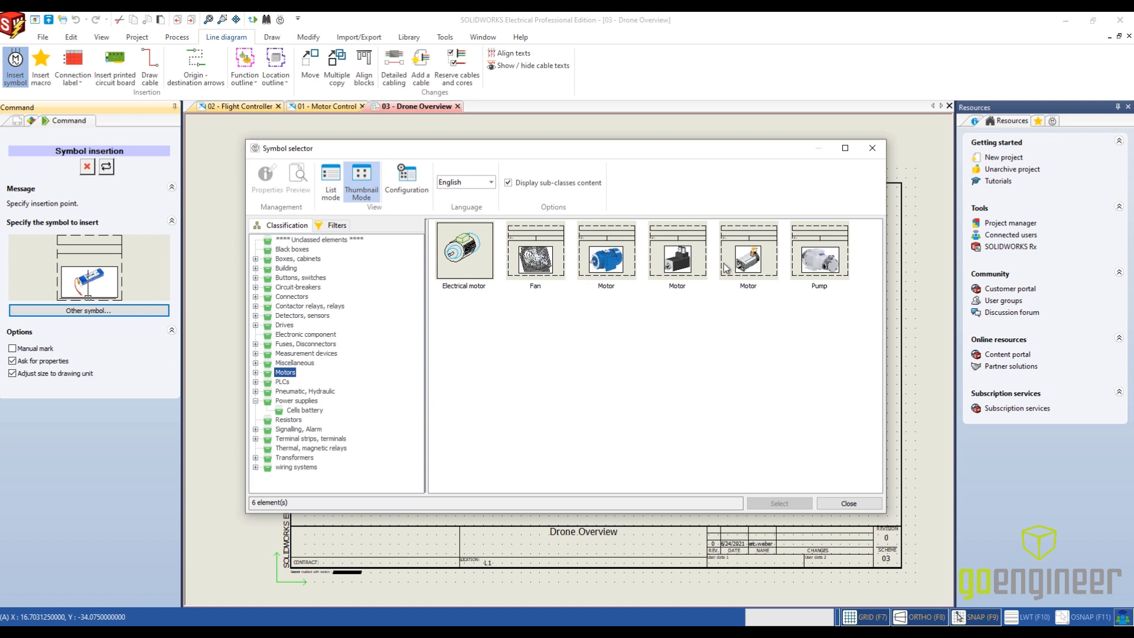
pyautogui.click(255, 382)
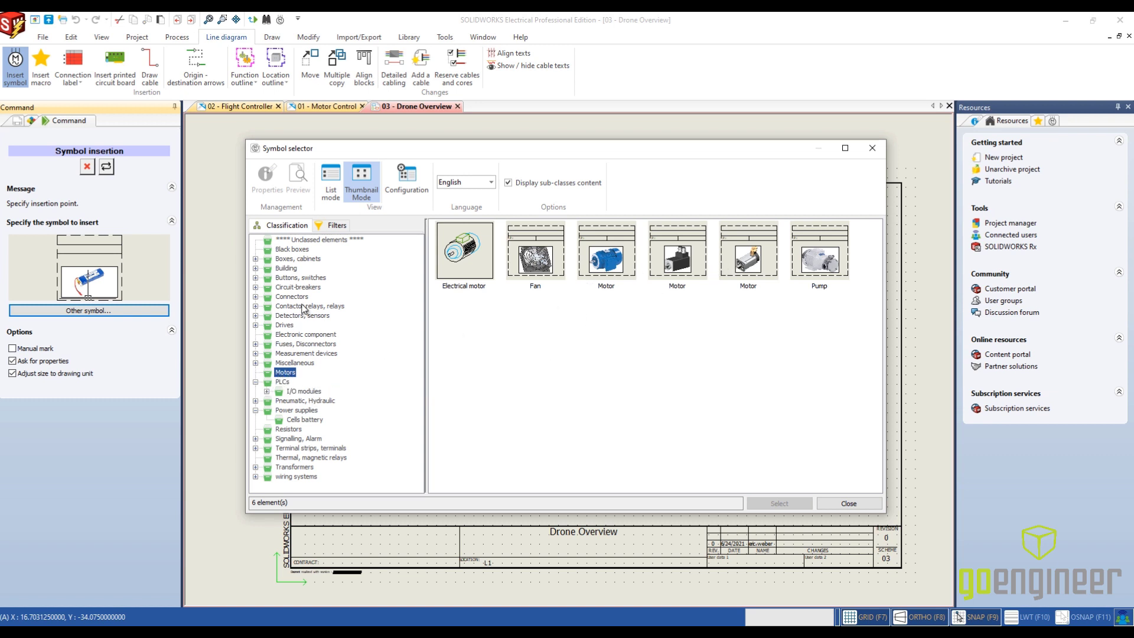
pyautogui.click(313, 335)
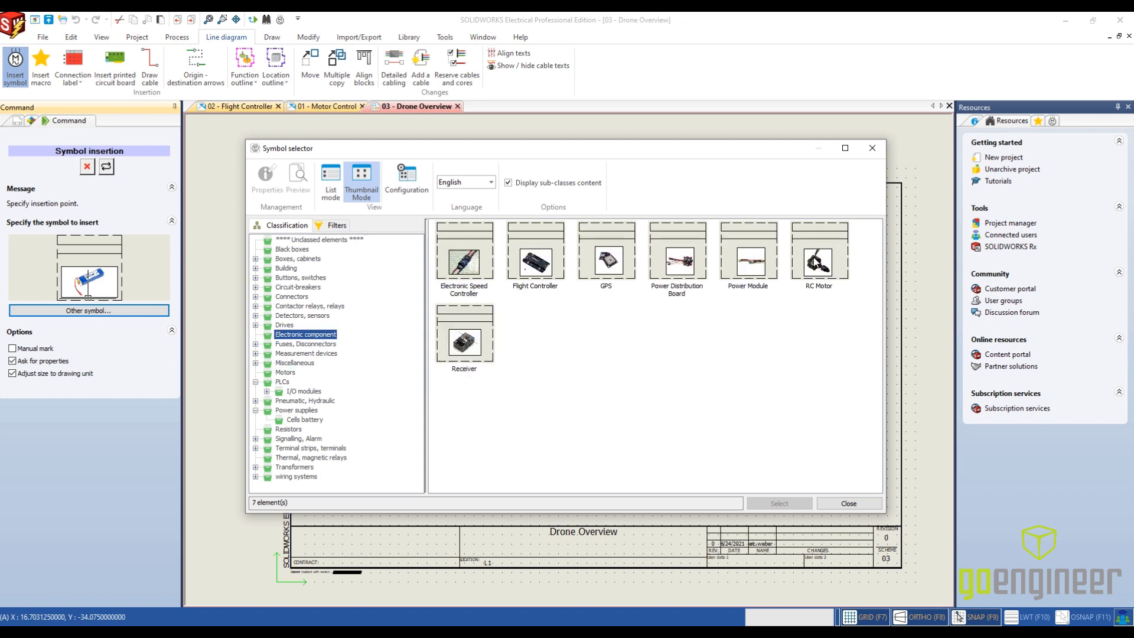
pyautogui.click(814, 260)
pyautogui.click(779, 504)
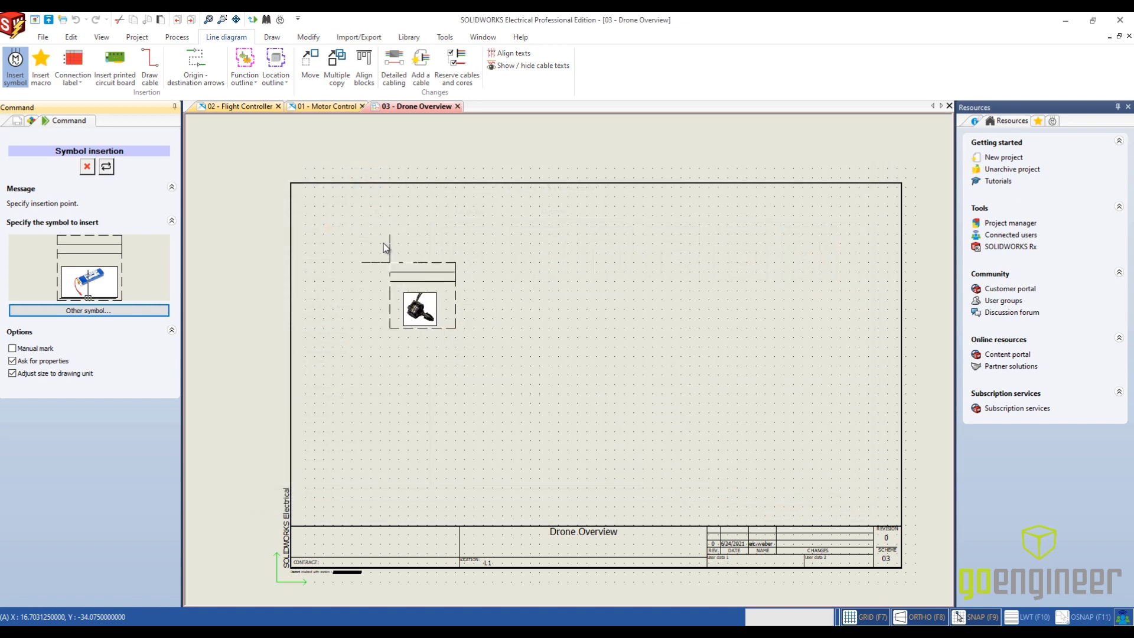
# - Place the RC Motor symbol near the upper-left corner of the drawing frame and associate it with component M1 in L2 - Arm
pyautogui.click(312, 219)
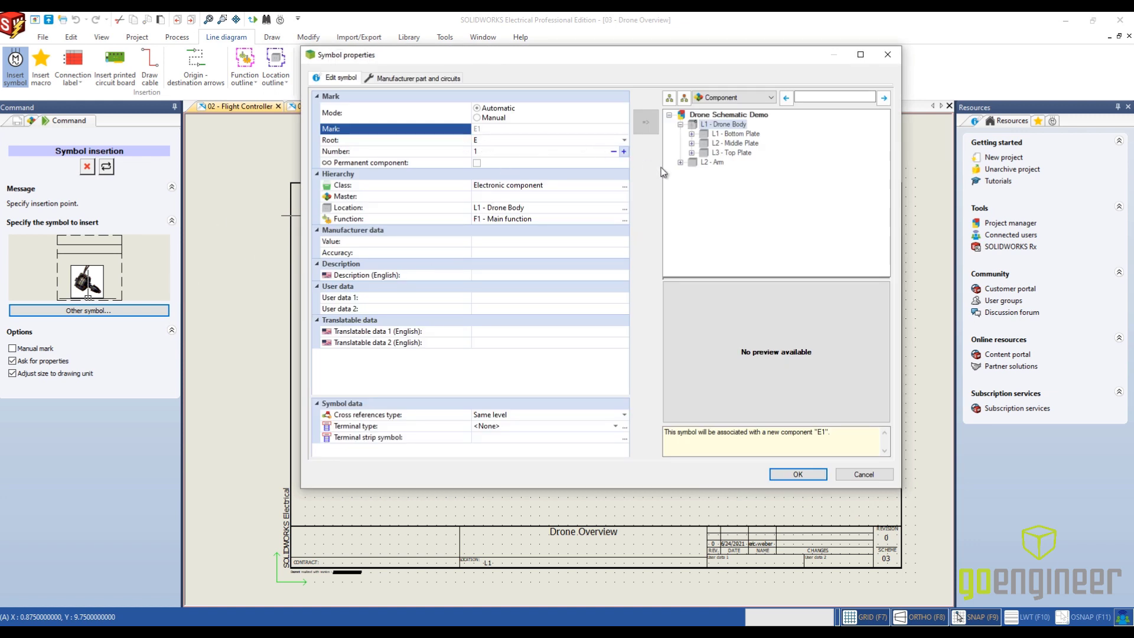
pyautogui.click(682, 162)
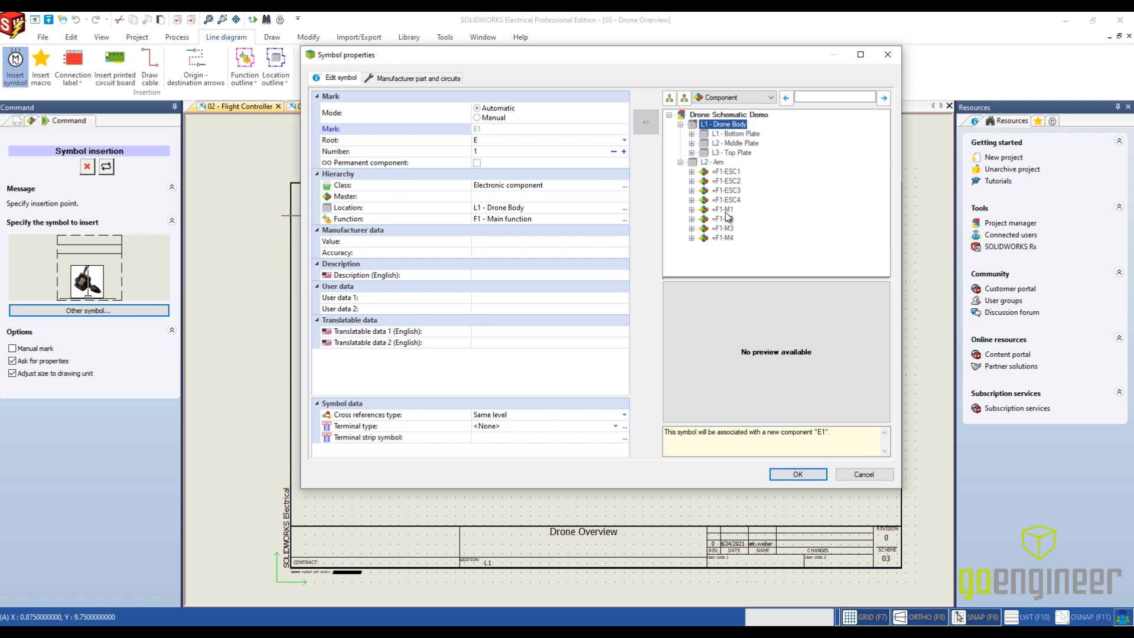
pyautogui.click(724, 210)
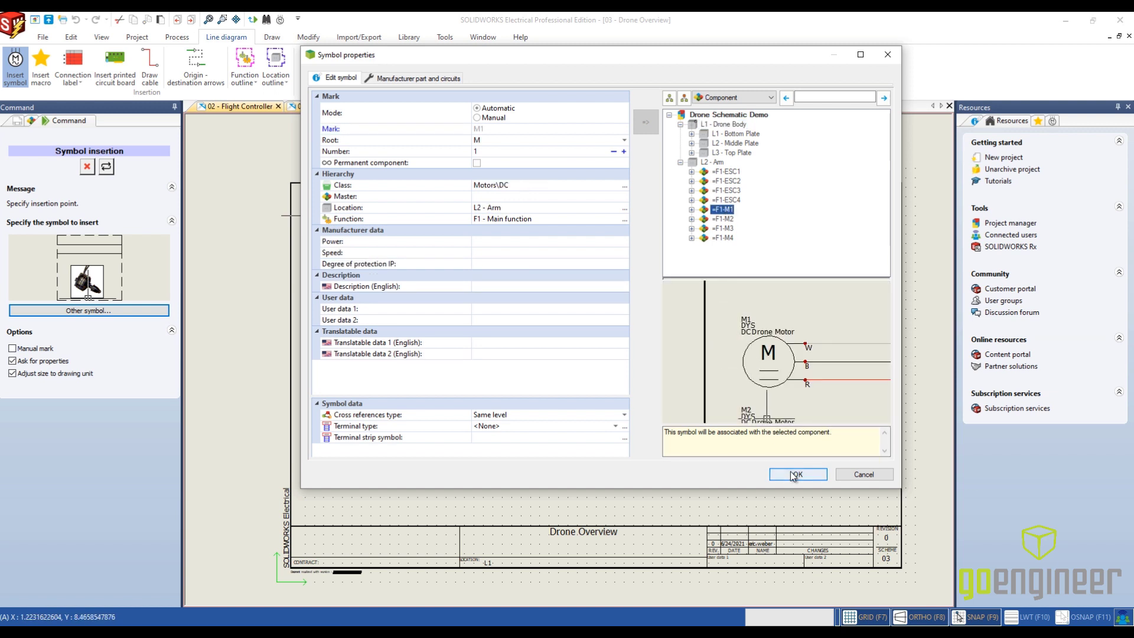
pyautogui.click(788, 475)
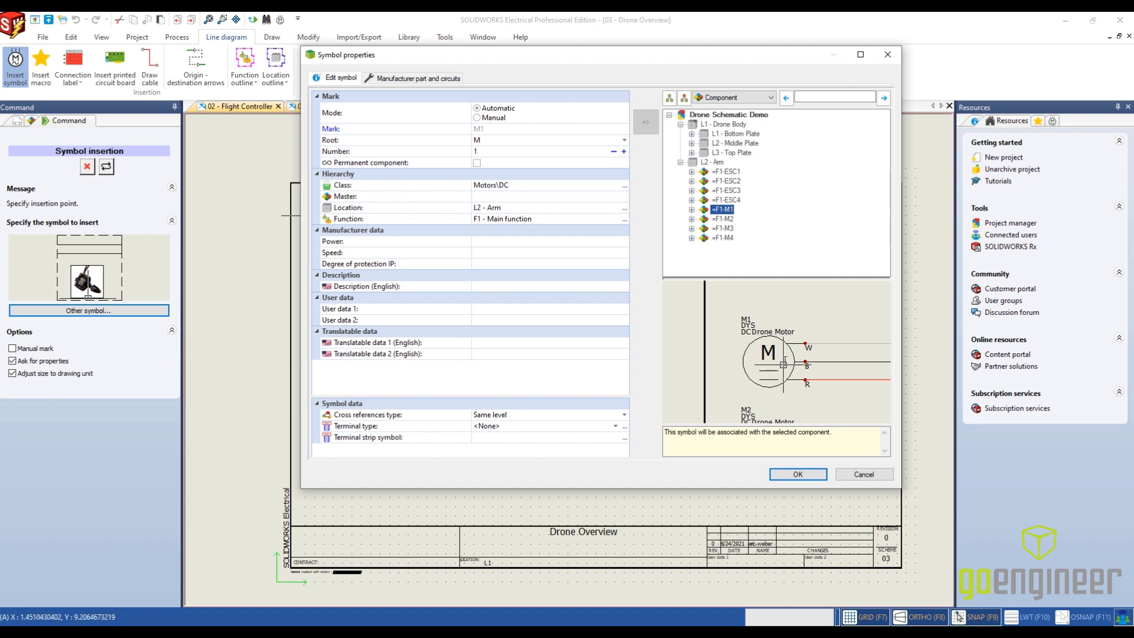
pyautogui.click(792, 475)
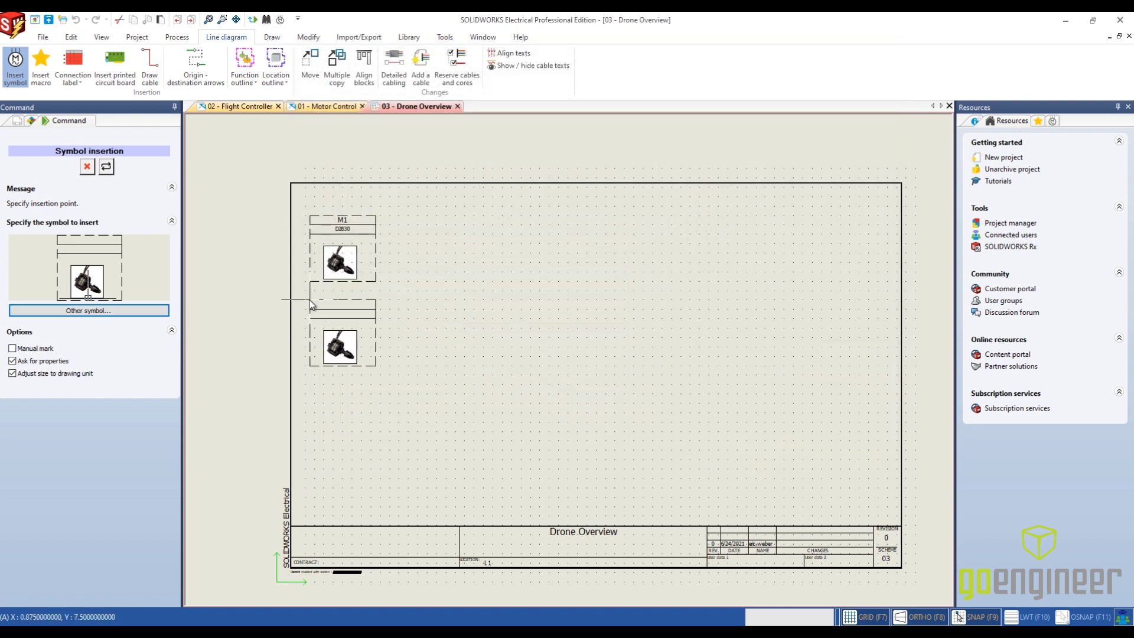
# - Place a second RC Motor symbol directly below M1 and associate it with component M2 in L2 - Arm
pyautogui.click(310, 299)
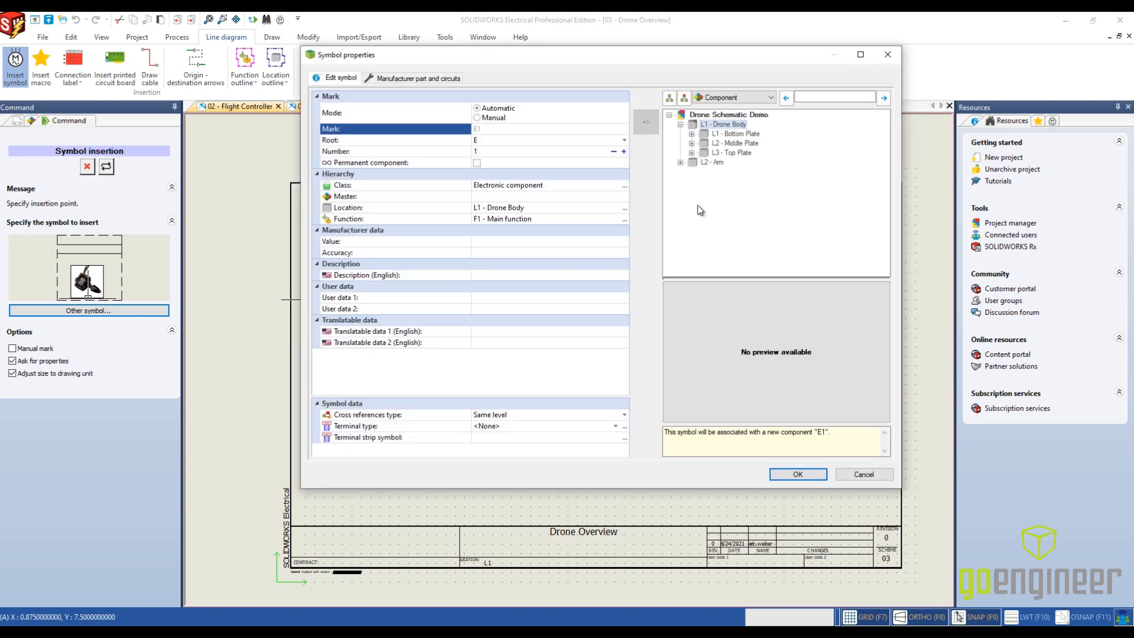
pyautogui.click(680, 162)
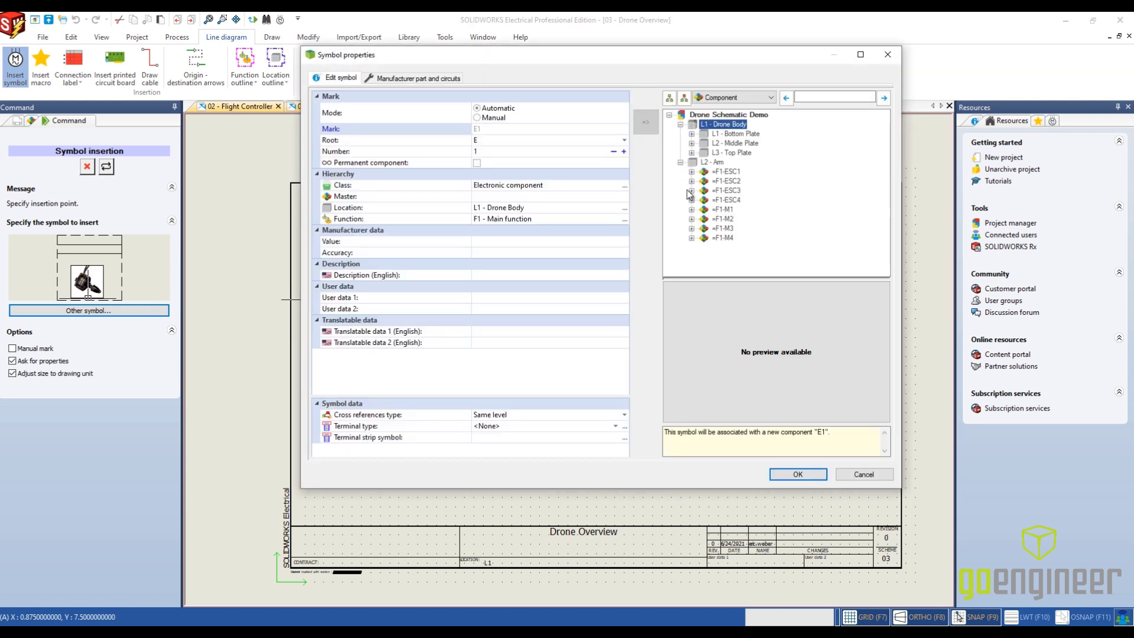
pyautogui.click(709, 219)
pyautogui.click(797, 474)
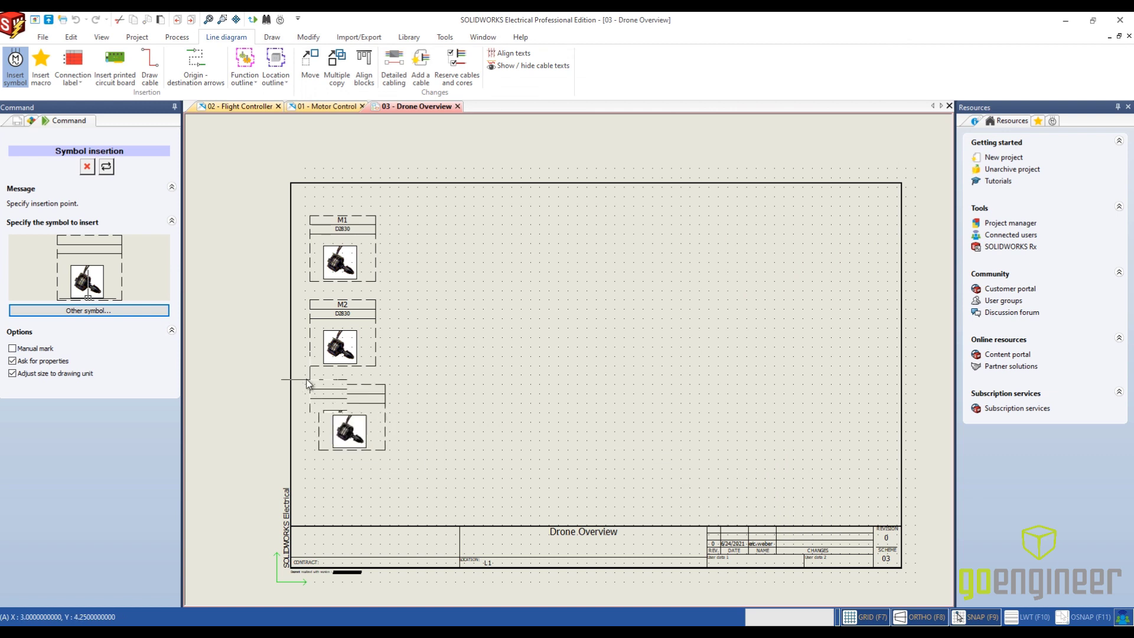
# - Place two more RC Motor symbols in the column below M2 and associate them with components M3 and M4 in L2 - Arm
pyautogui.click(311, 386)
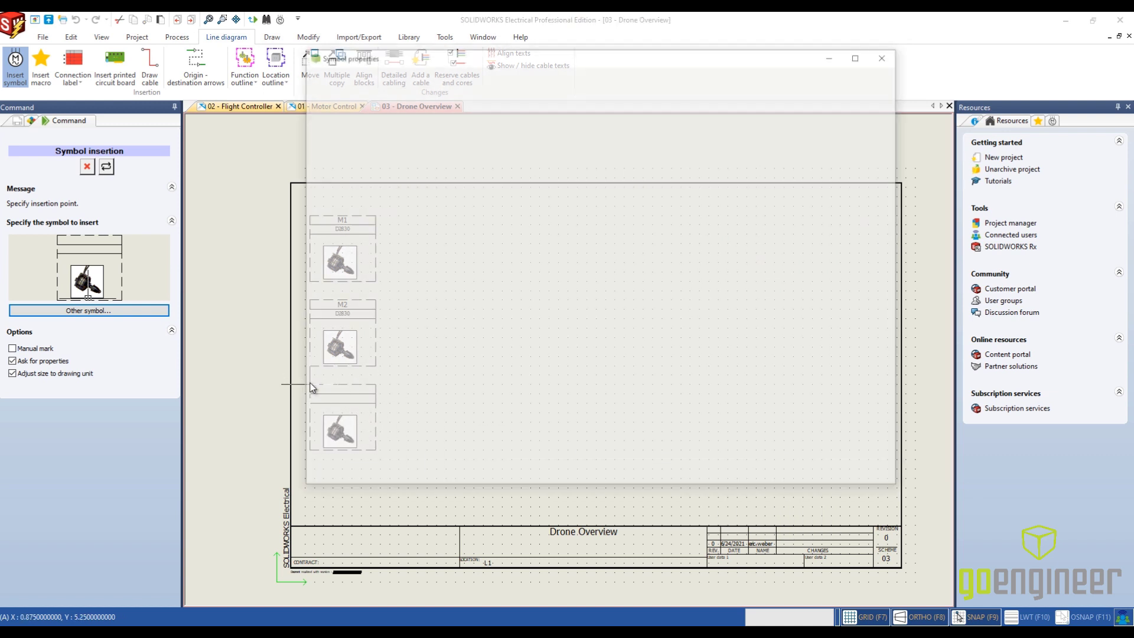
pyautogui.click(681, 162)
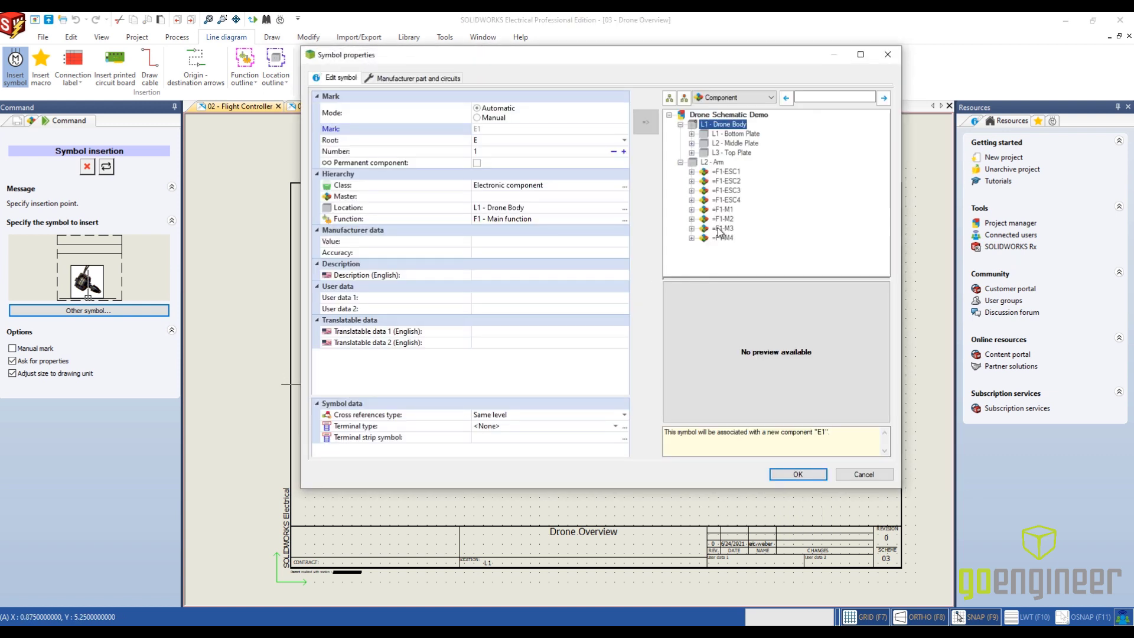
pyautogui.click(723, 228)
pyautogui.click(796, 474)
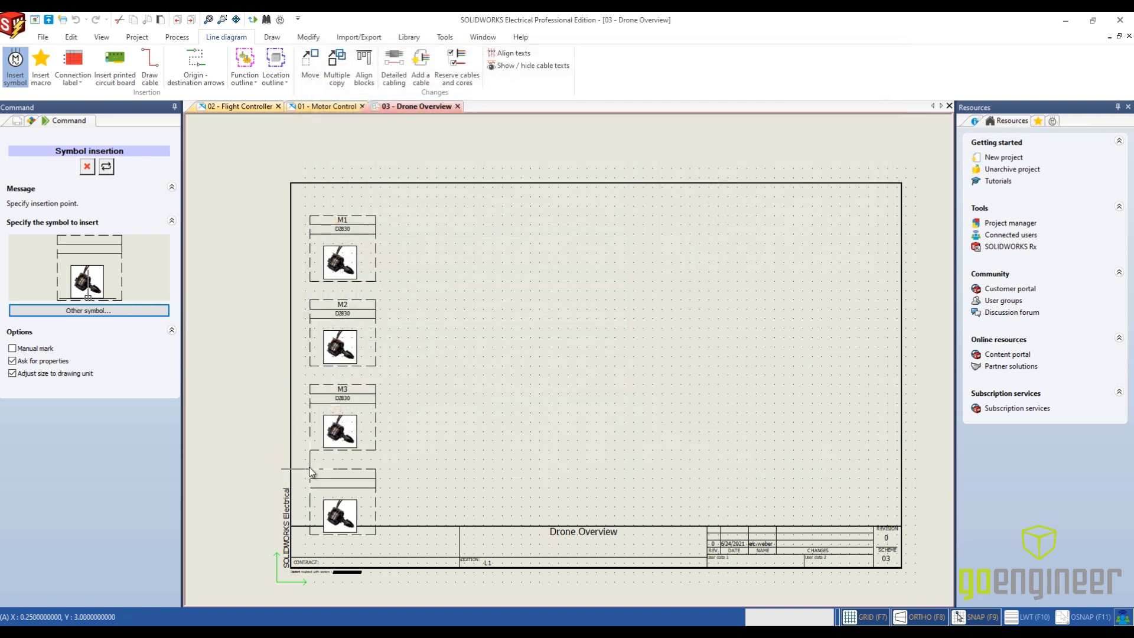
pyautogui.click(310, 464)
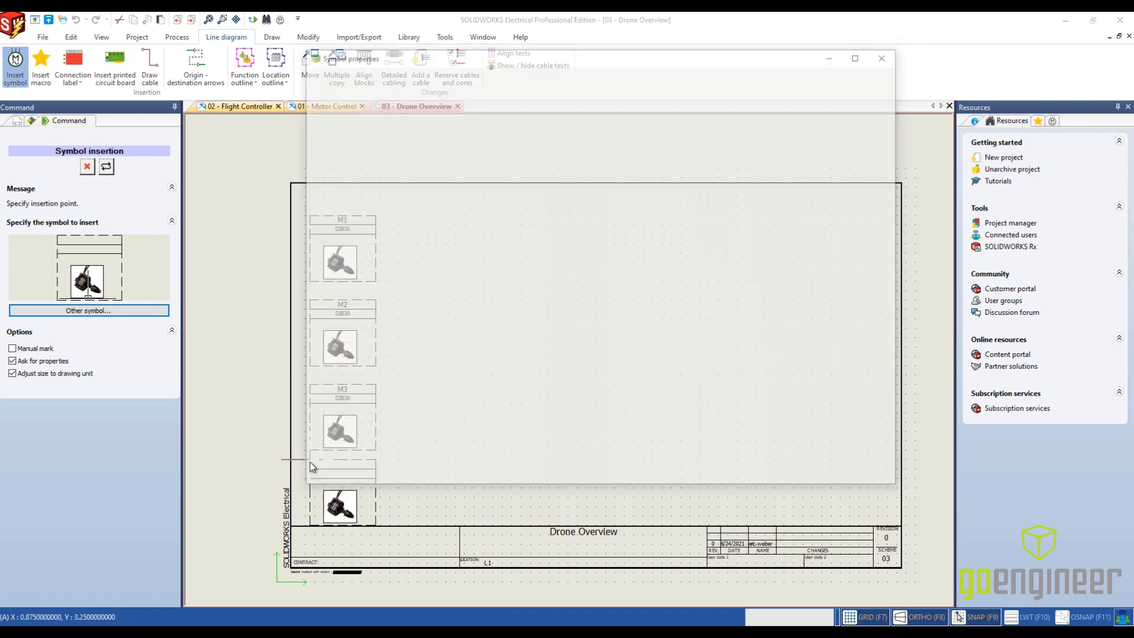
pyautogui.click(681, 162)
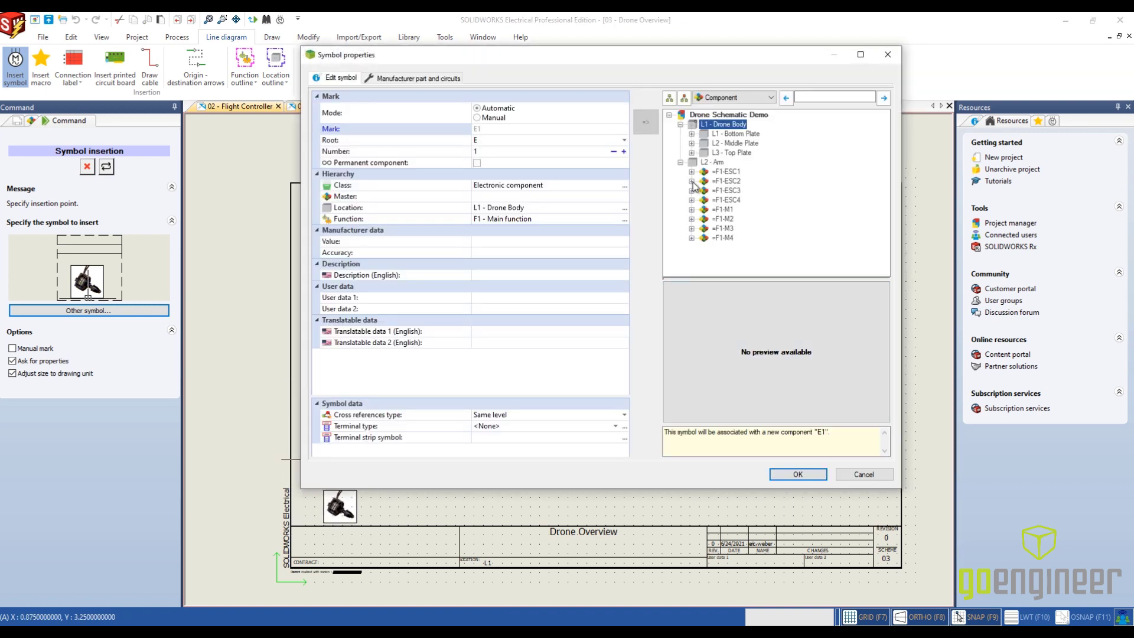
pyautogui.click(723, 238)
pyautogui.click(783, 473)
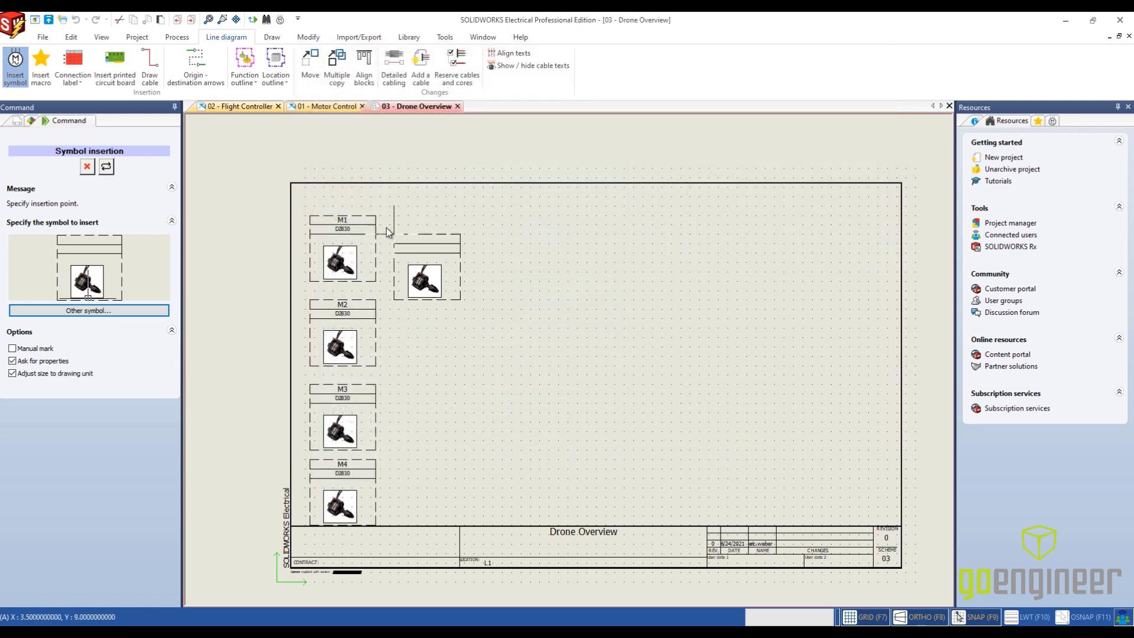
# - Switch to the Electronic Speed Controller symbol, place it beside M1 and associate it with component ESC1 in L2 - Arm
pyautogui.click(105, 310)
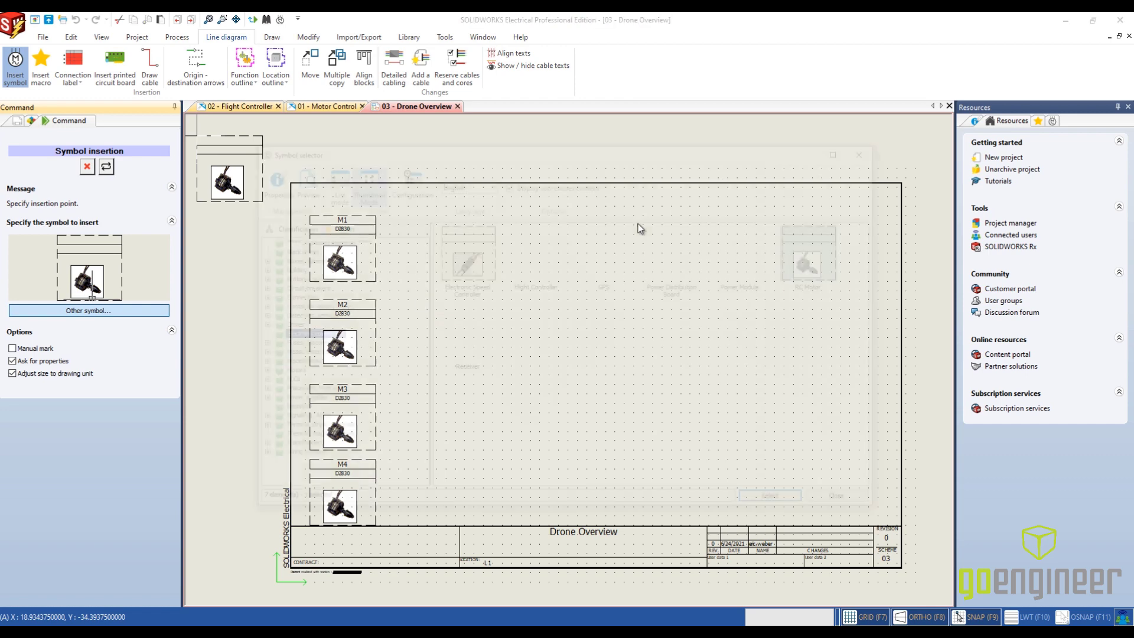
pyautogui.click(476, 272)
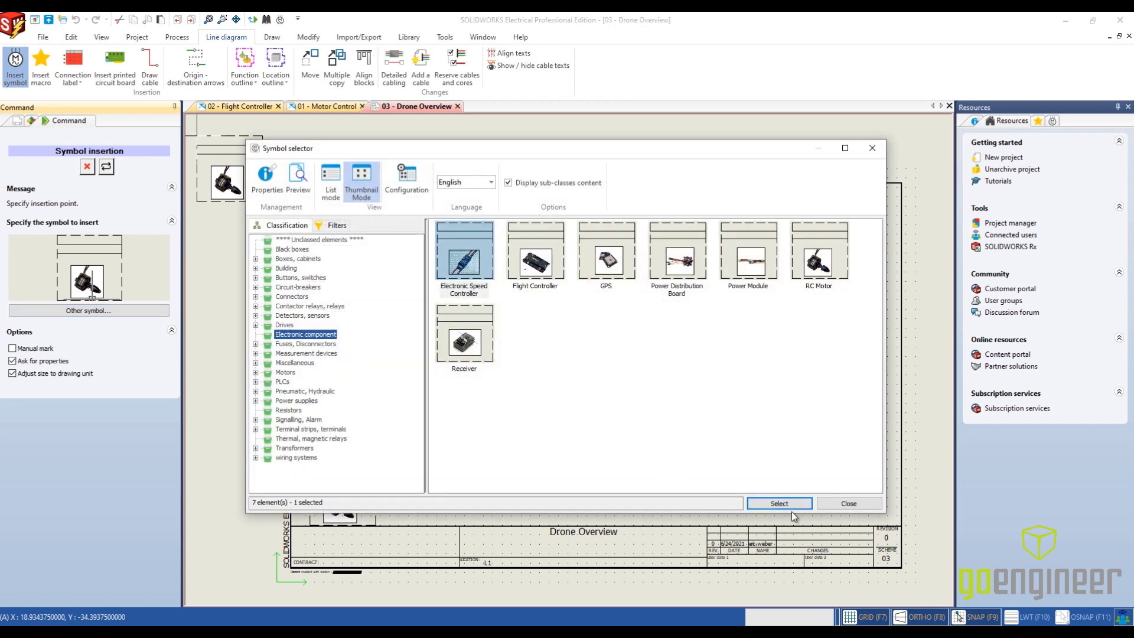
pyautogui.click(779, 503)
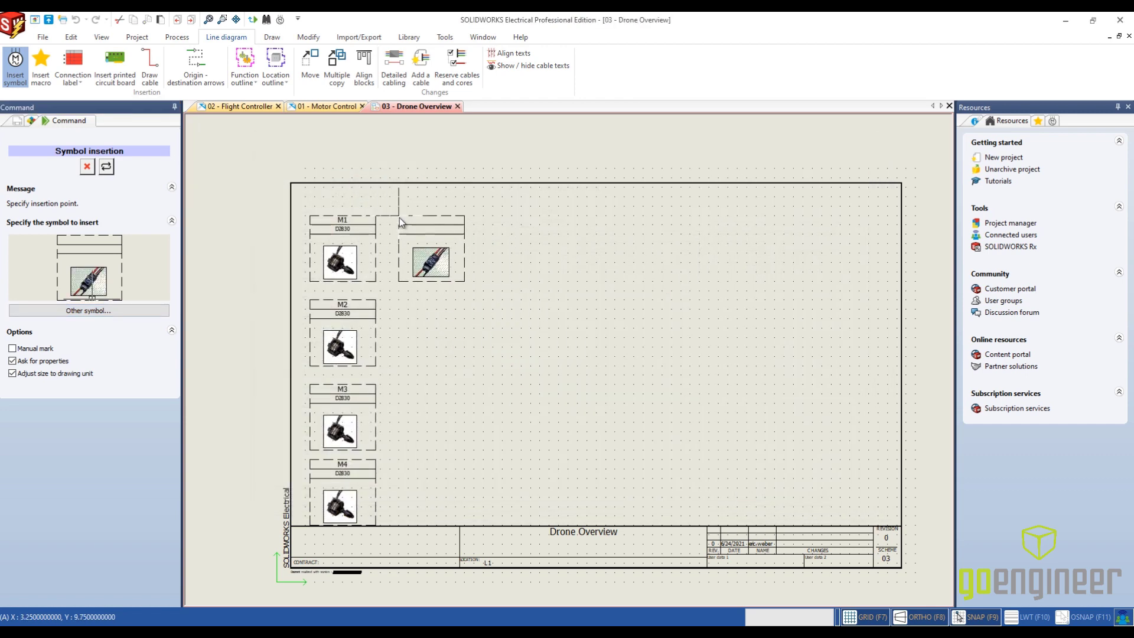
pyautogui.click(398, 217)
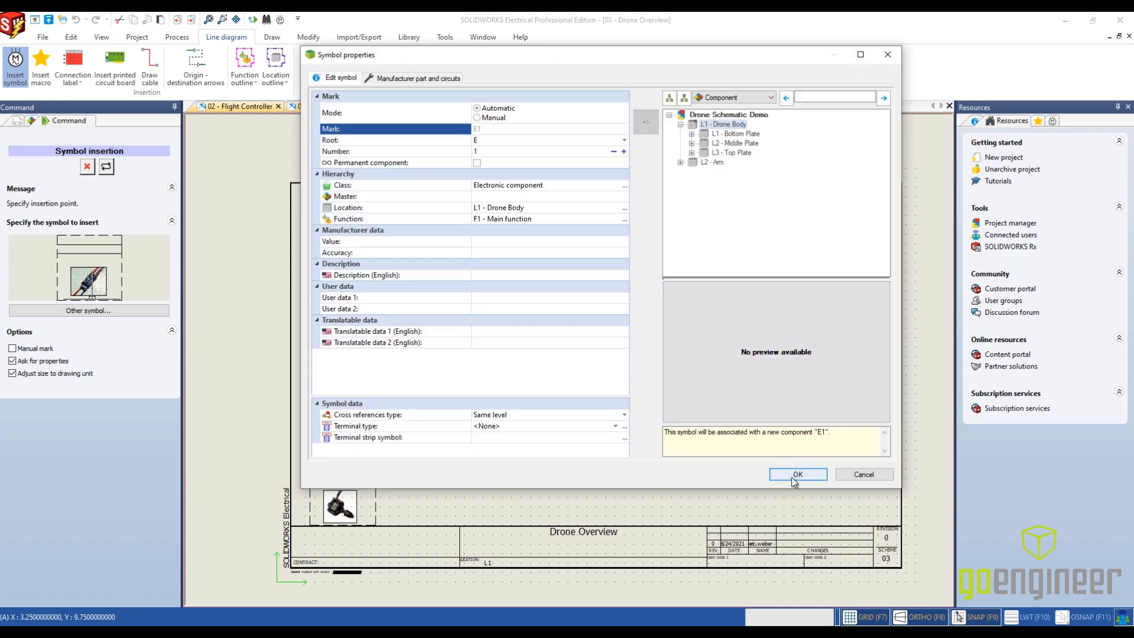
pyautogui.click(681, 162)
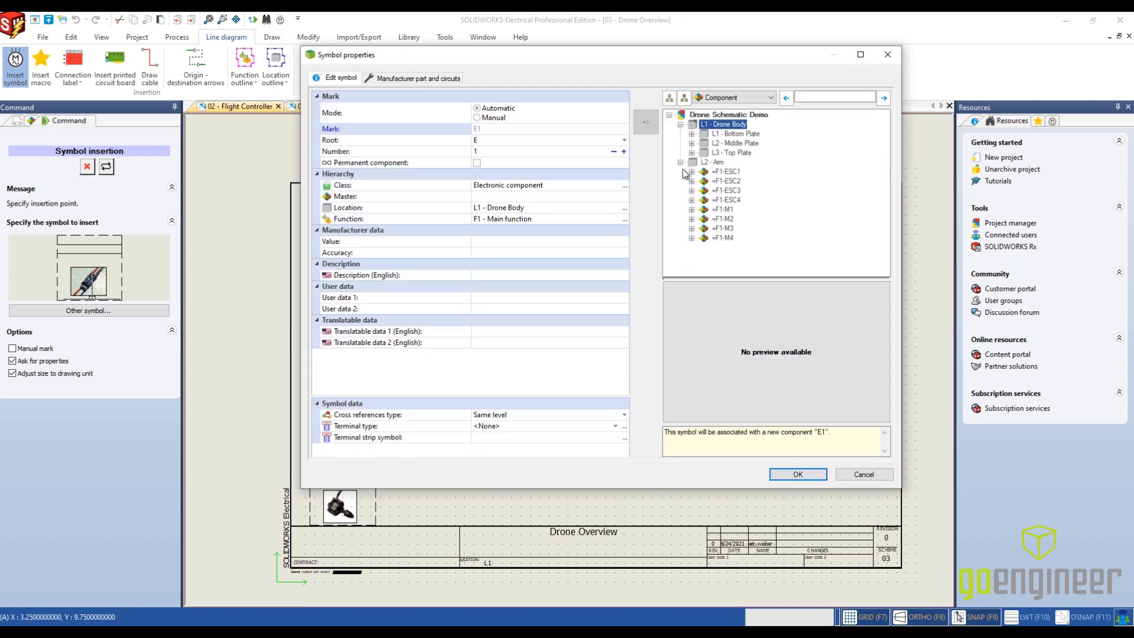
pyautogui.click(725, 171)
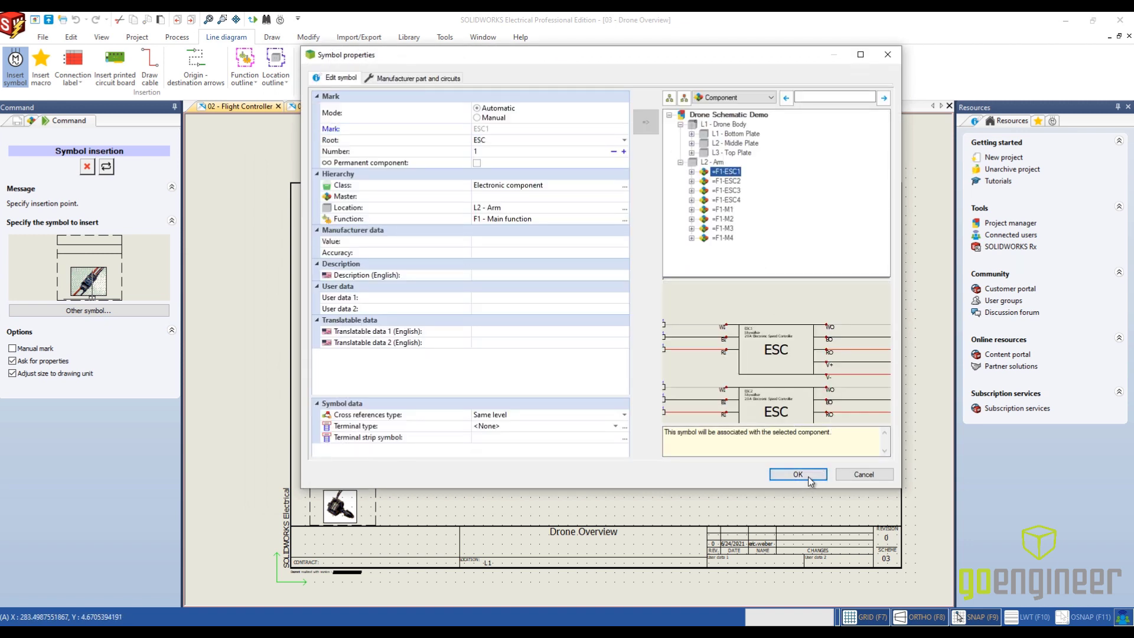
pyautogui.click(797, 474)
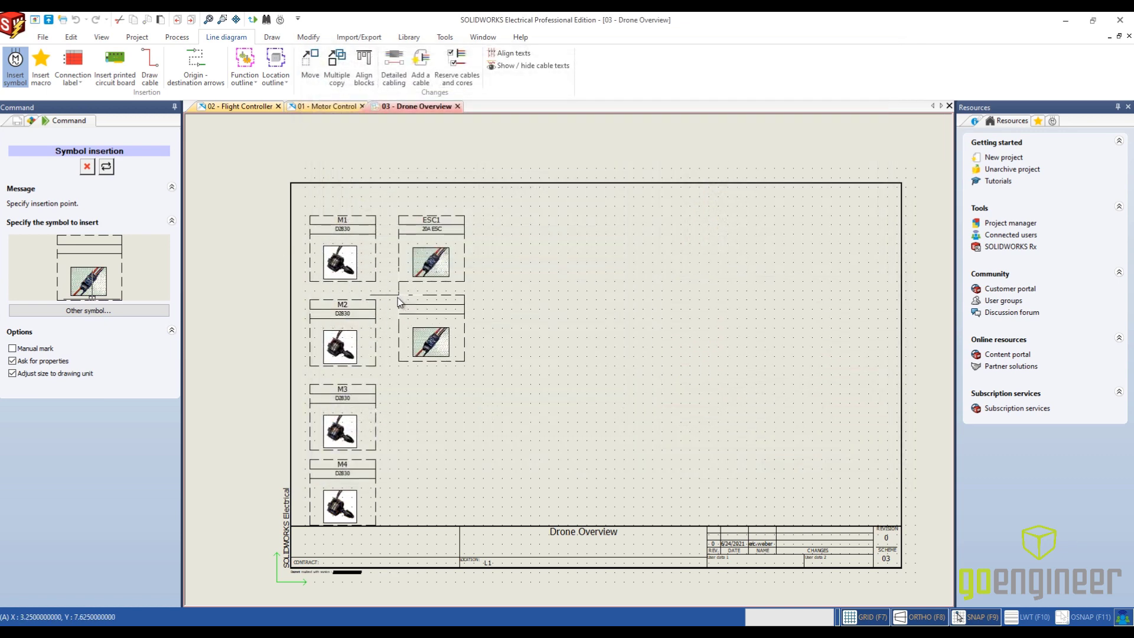
# - Place an Electronic Speed Controller symbol beside M2 and associate it with component ESC2 in L2 - Arm
pyautogui.click(399, 301)
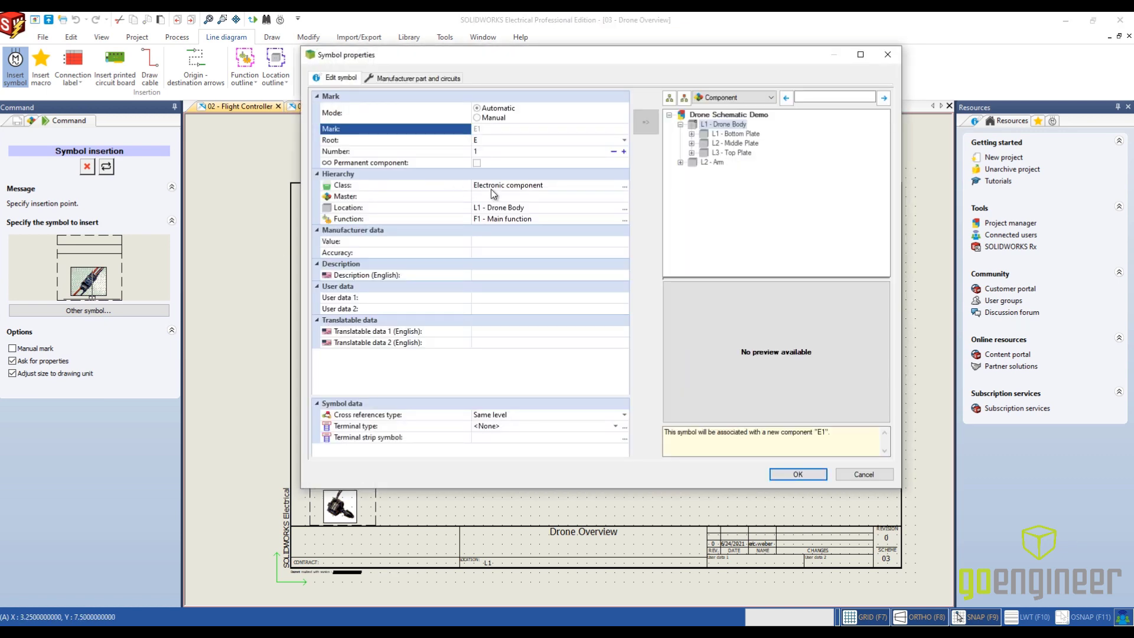
pyautogui.click(680, 162)
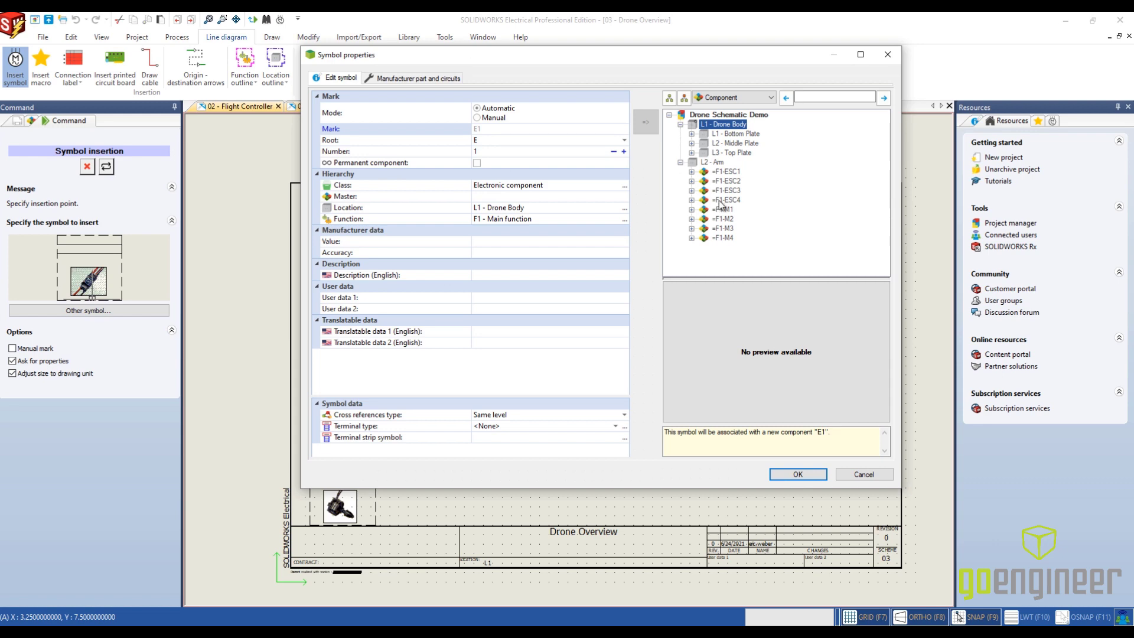
pyautogui.click(726, 181)
pyautogui.click(807, 473)
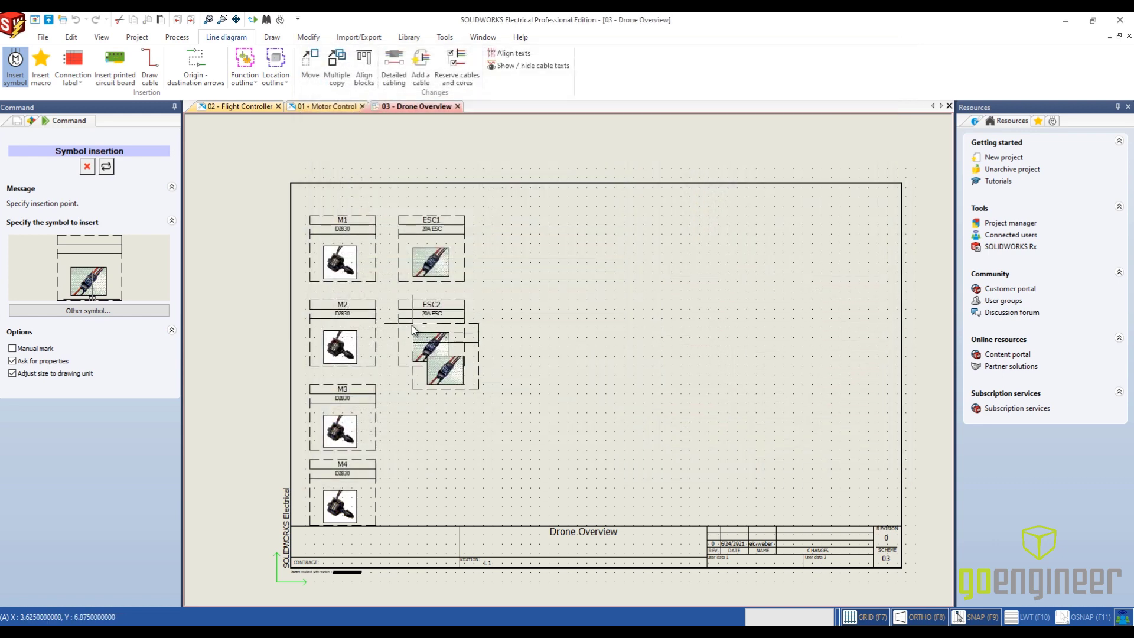
# - Place Electronic Speed Controller symbols beside M3 and M4 and associate them with components ESC3 and ESC4 in L2 - Arm
pyautogui.click(400, 389)
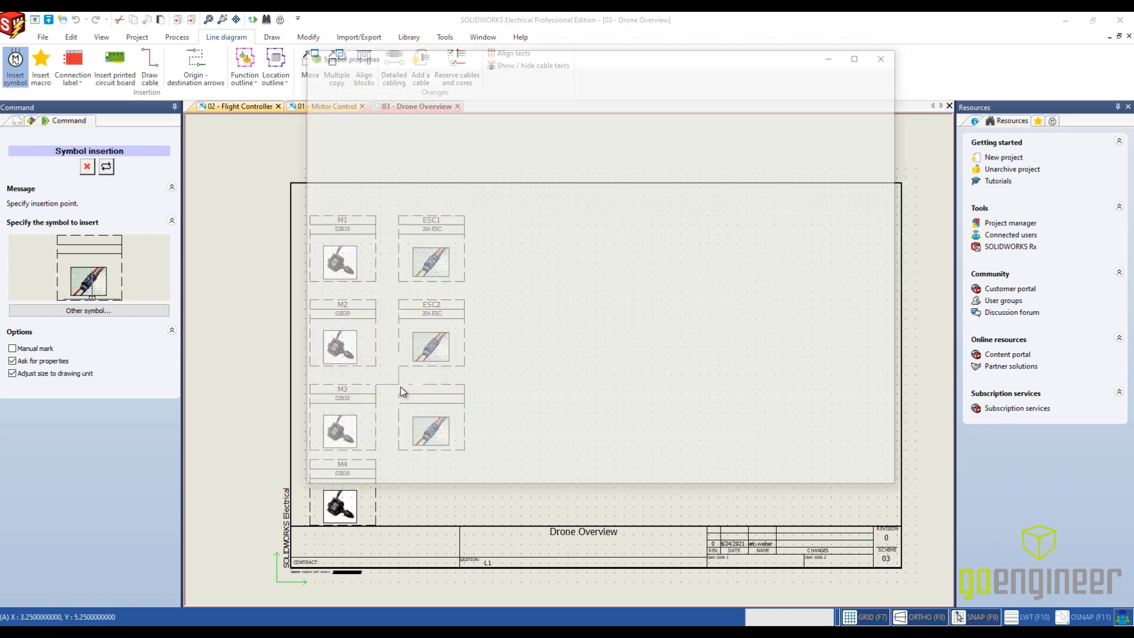
pyautogui.click(681, 162)
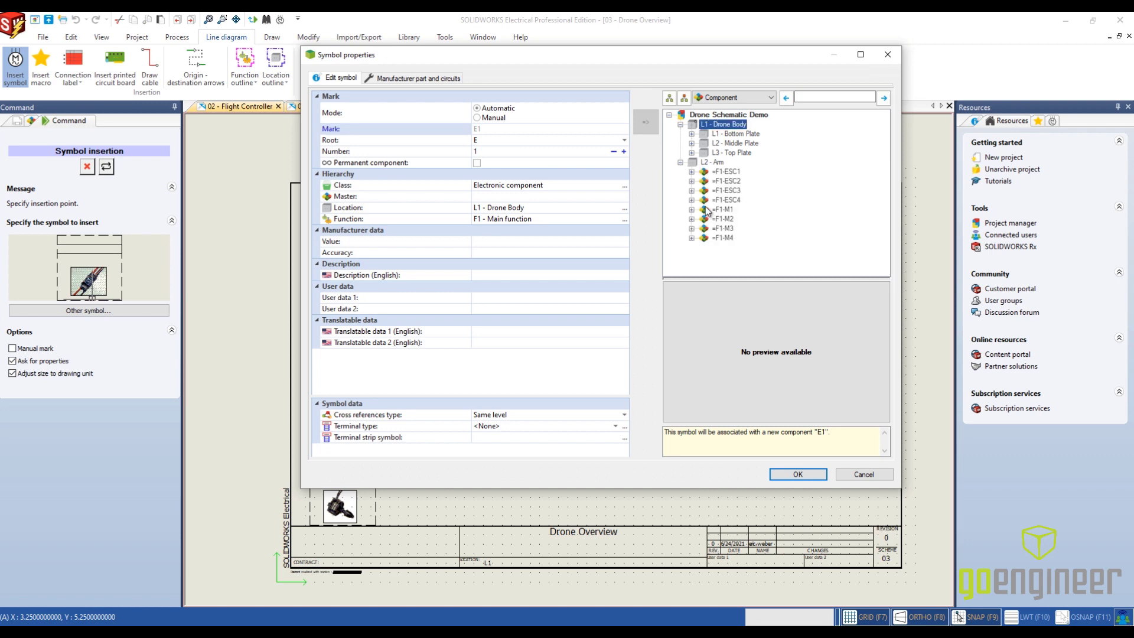
pyautogui.click(726, 191)
pyautogui.click(798, 475)
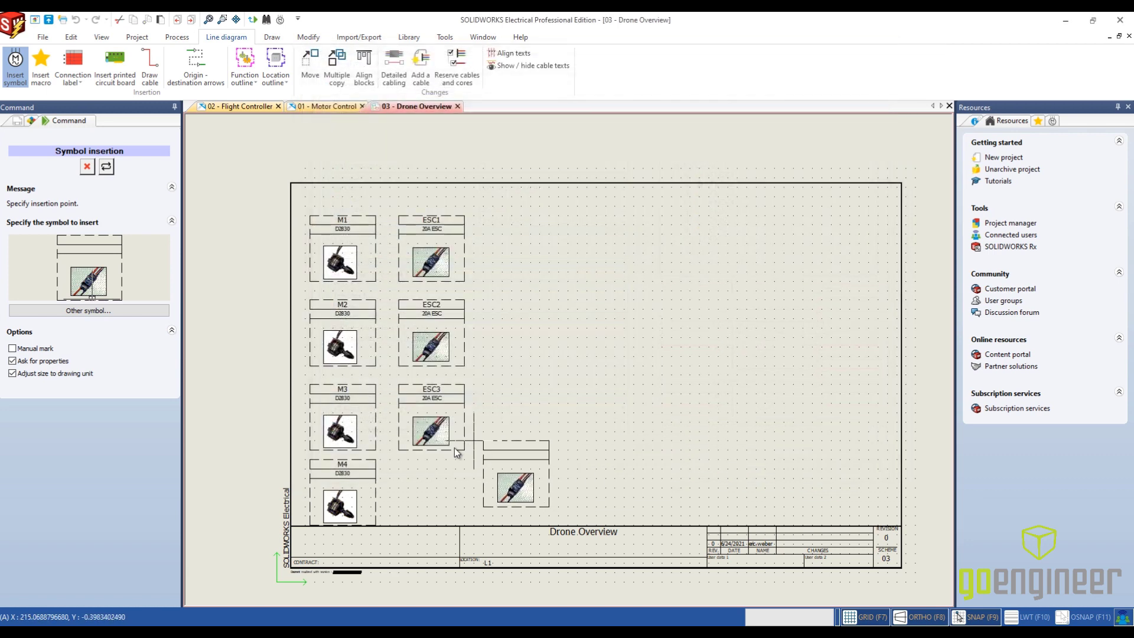
pyautogui.click(402, 459)
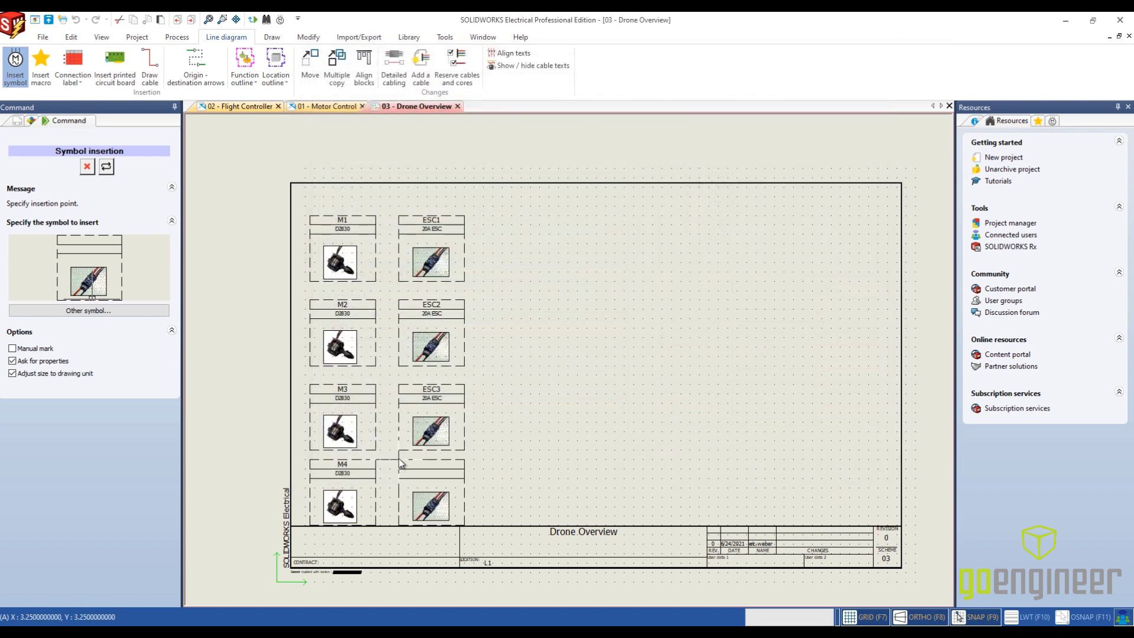
pyautogui.click(681, 163)
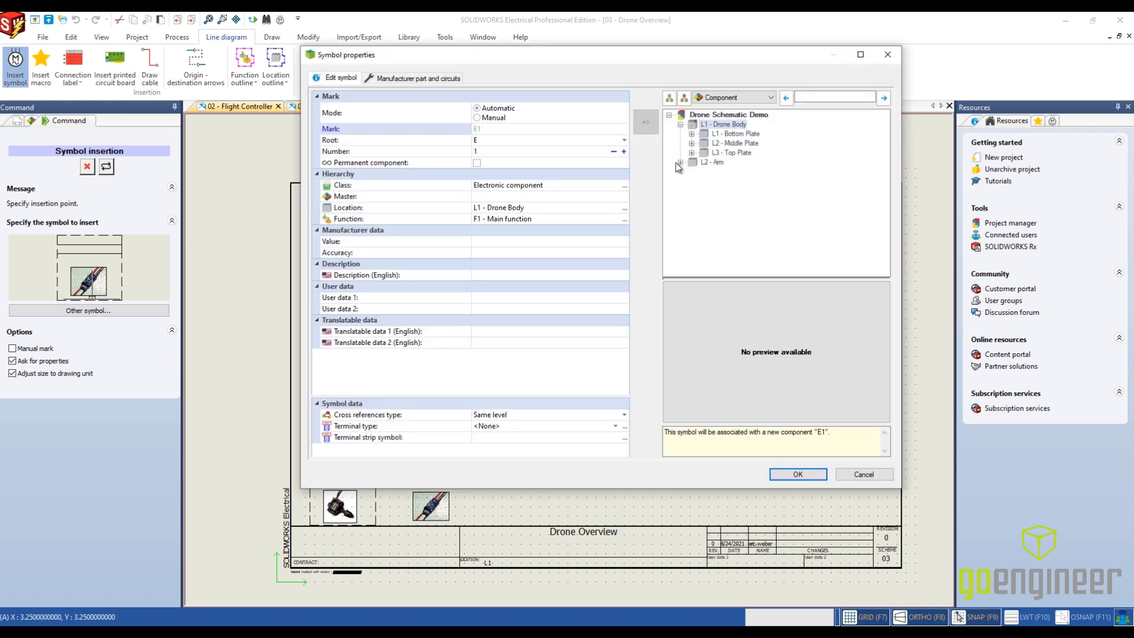
pyautogui.click(802, 475)
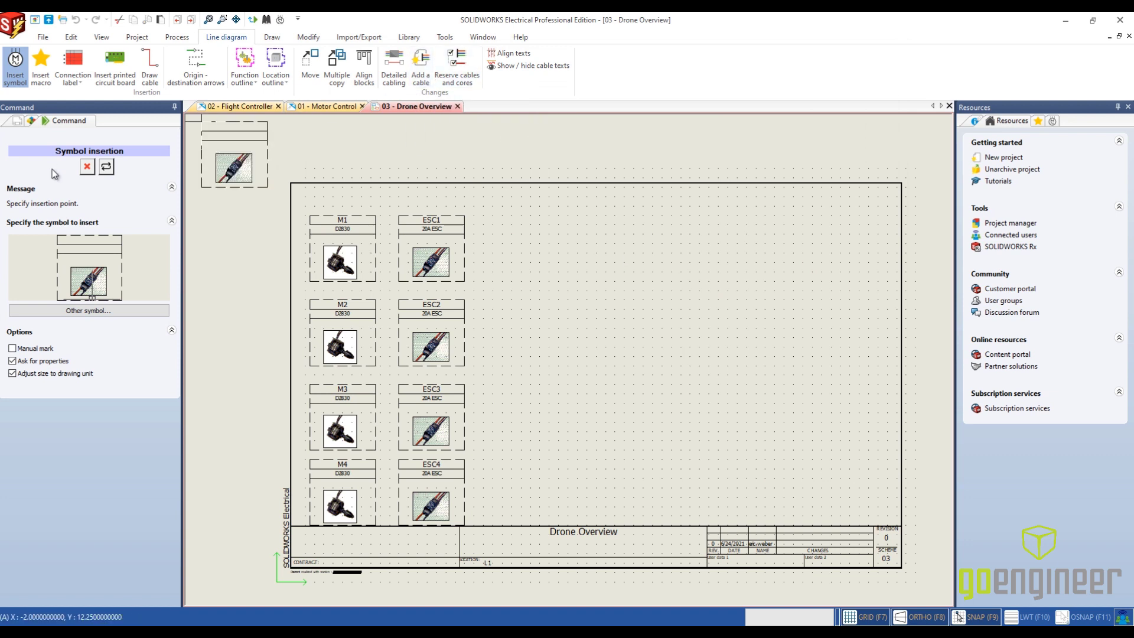
# - Switch to the Power Distribution Board symbol, place it beside ESC2 and associate it with component PDB1 in L1 - Bottom Plate
pyautogui.click(104, 308)
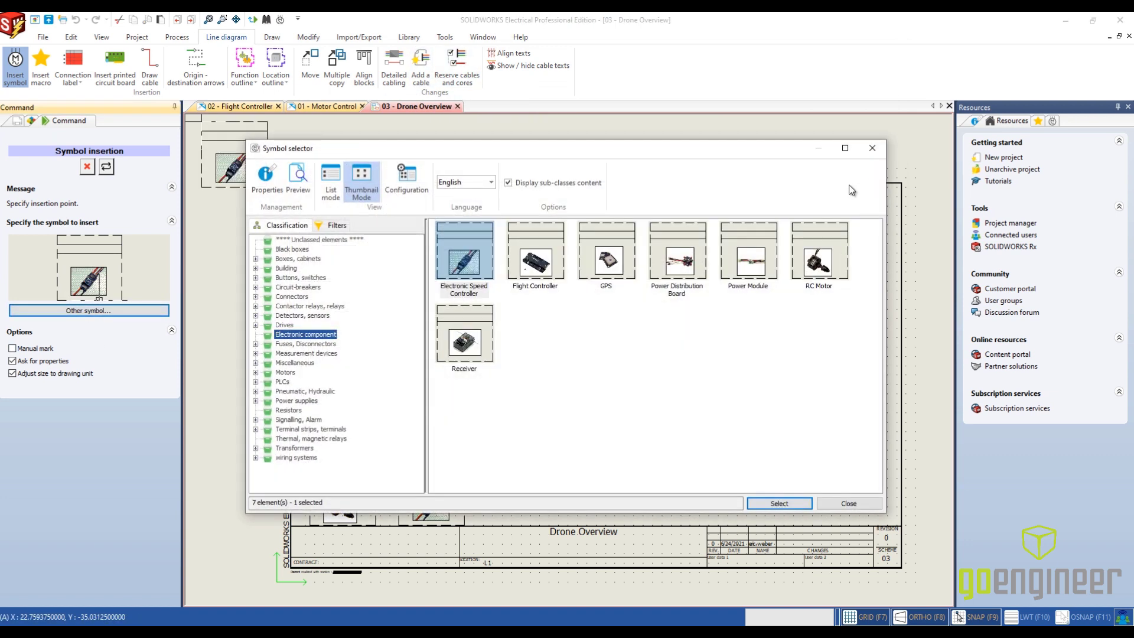
pyautogui.click(689, 264)
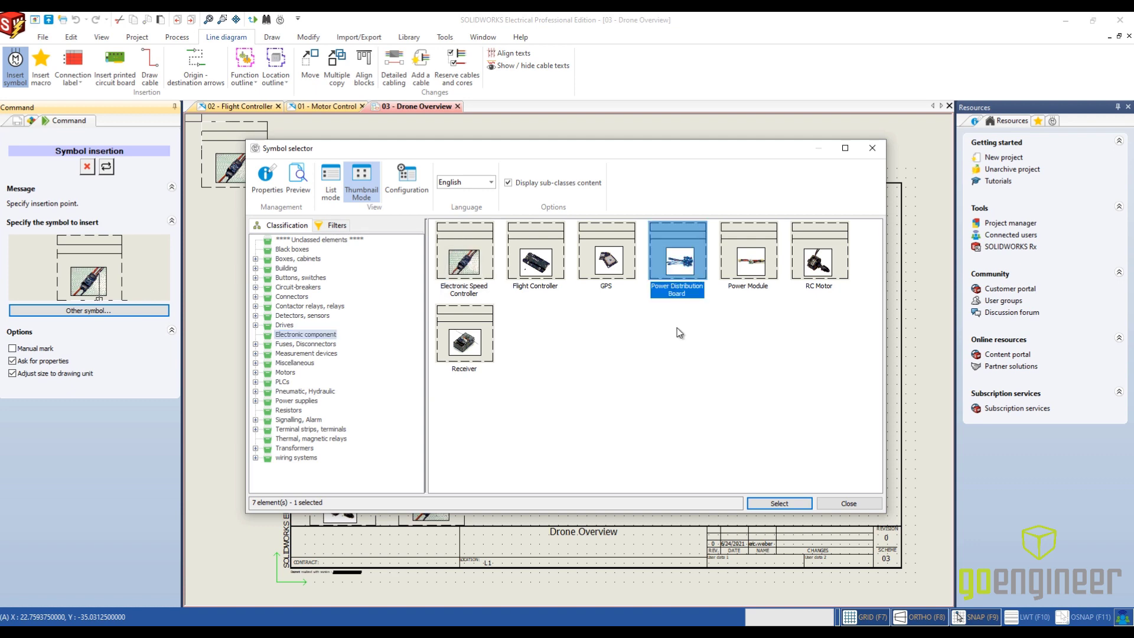
pyautogui.click(780, 503)
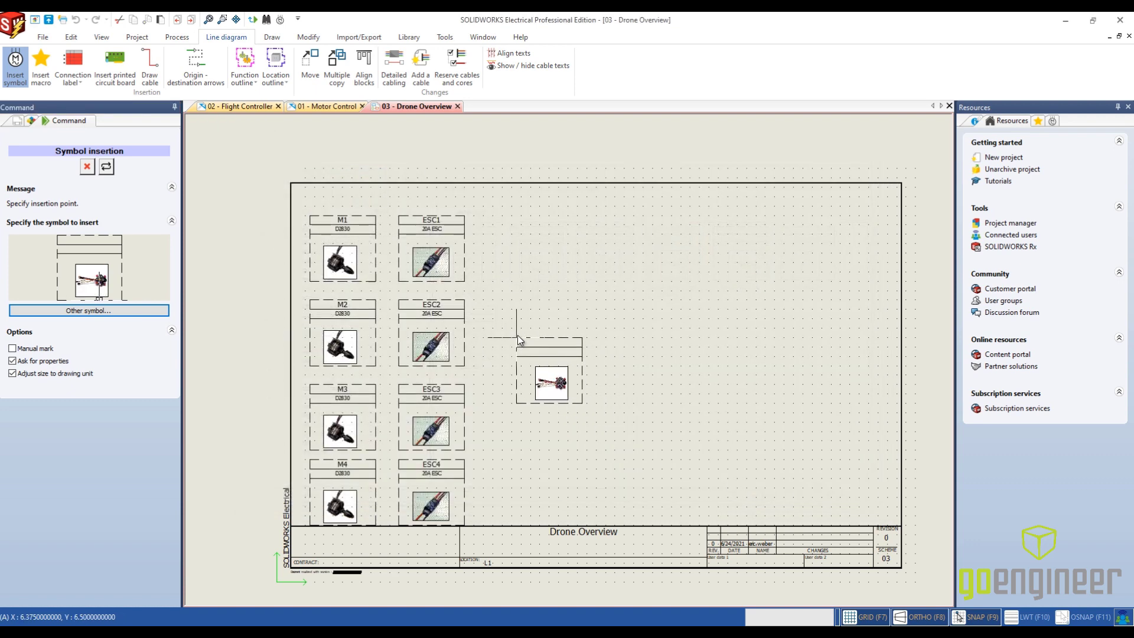
pyautogui.click(523, 300)
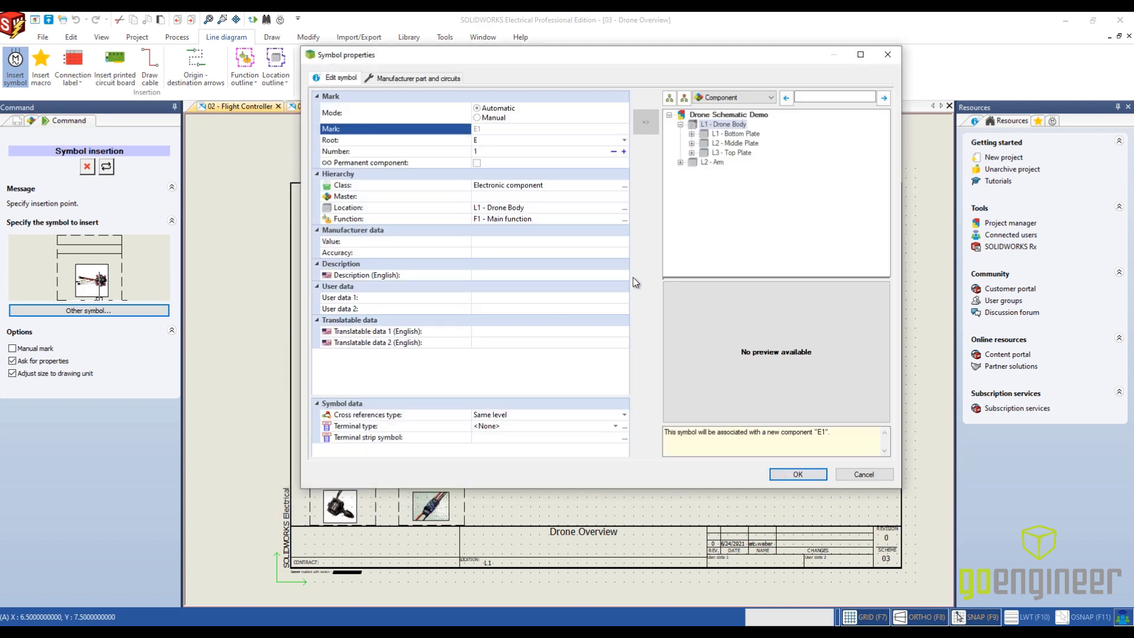
pyautogui.click(691, 134)
pyautogui.click(739, 152)
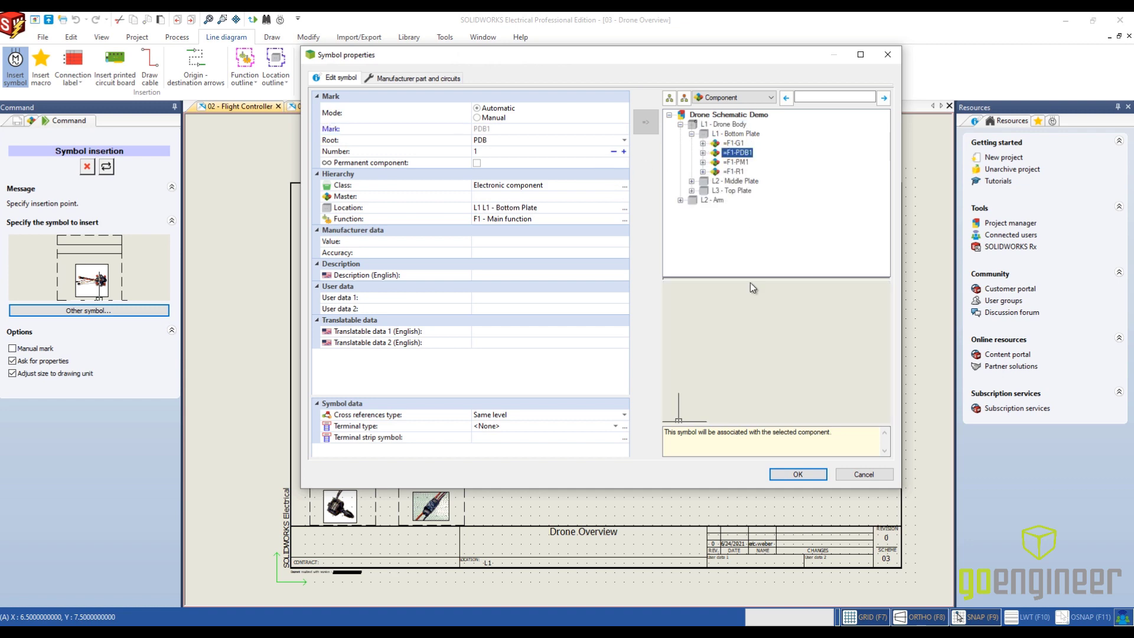
pyautogui.click(793, 477)
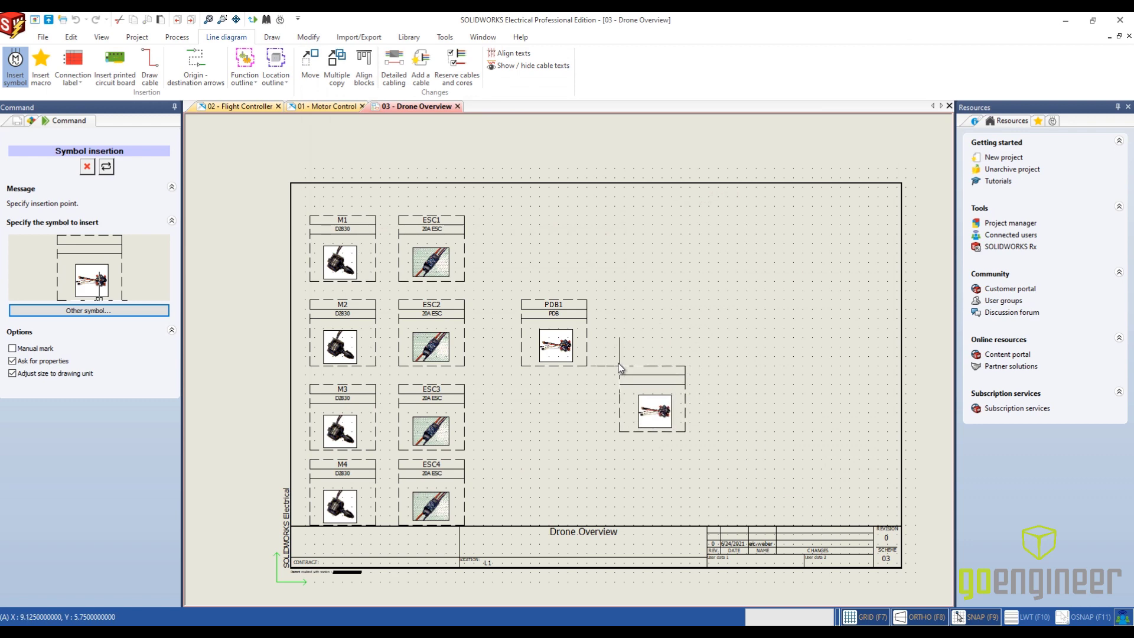
# - Switch to the Power Module symbol, place it below and right of PDB1 and associate it with component PM1 in L1 - Bottom Plate
pyautogui.click(89, 311)
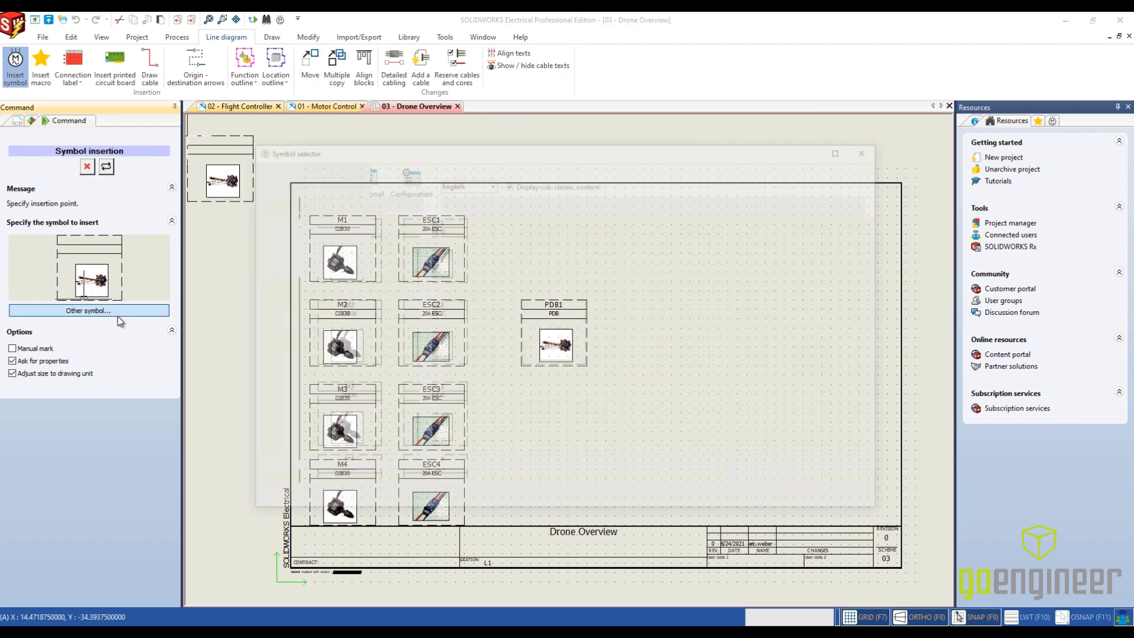
pyautogui.click(756, 279)
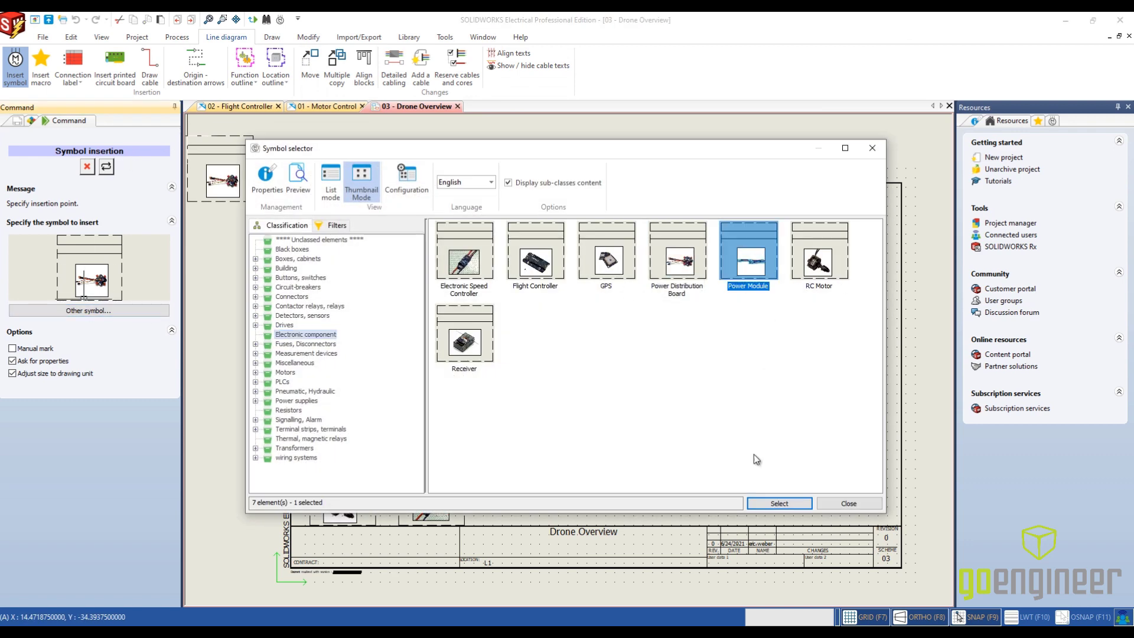
pyautogui.click(768, 502)
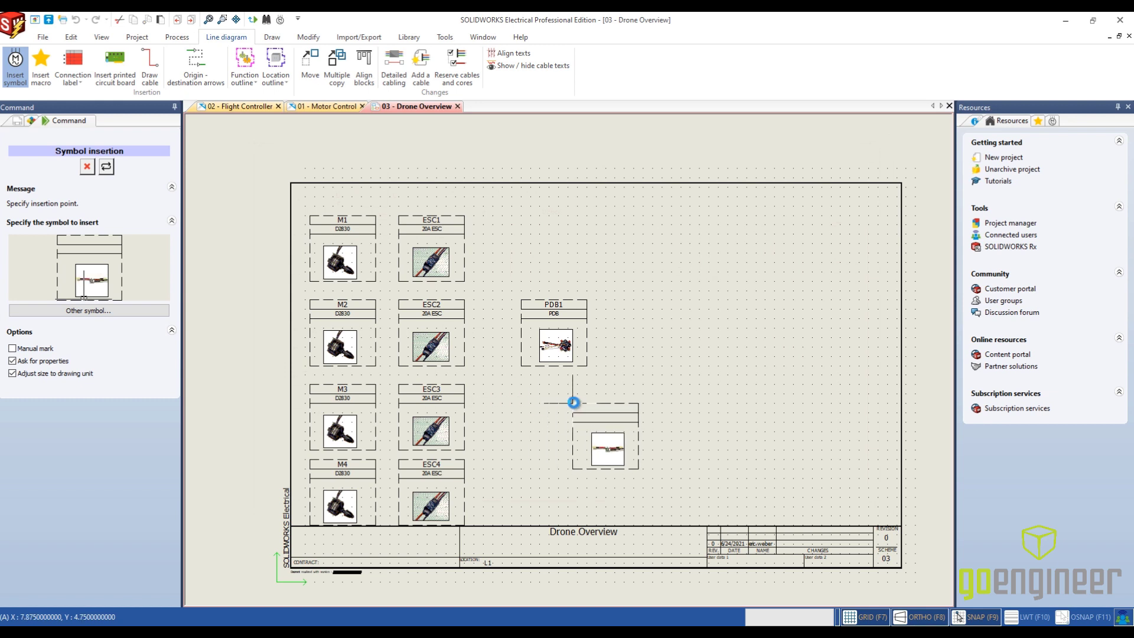
pyautogui.click(585, 400)
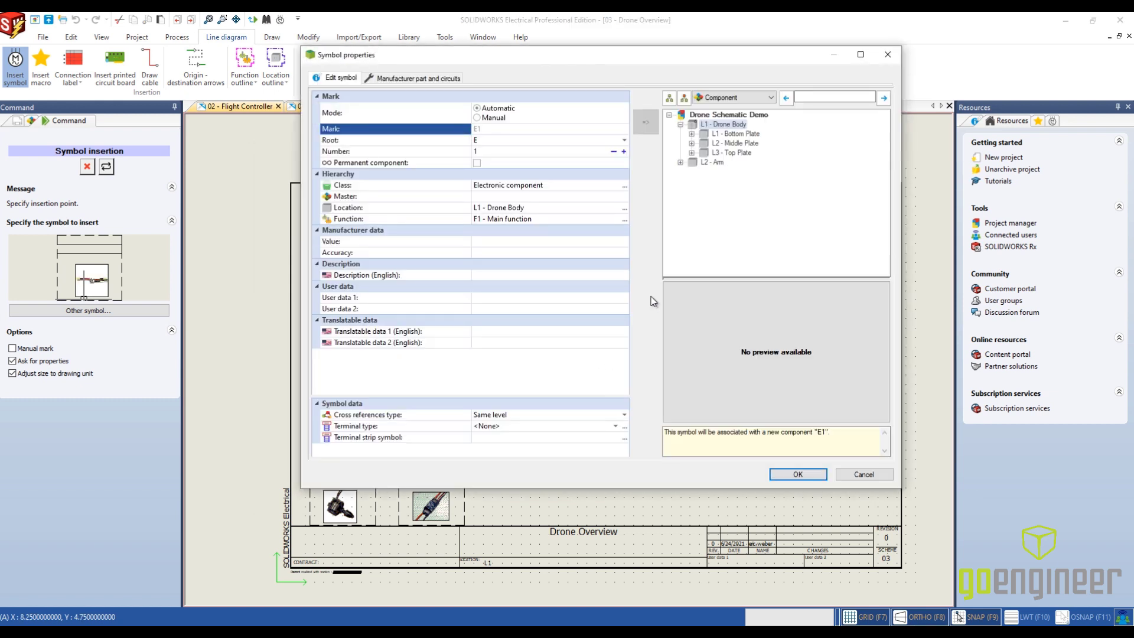
pyautogui.click(692, 134)
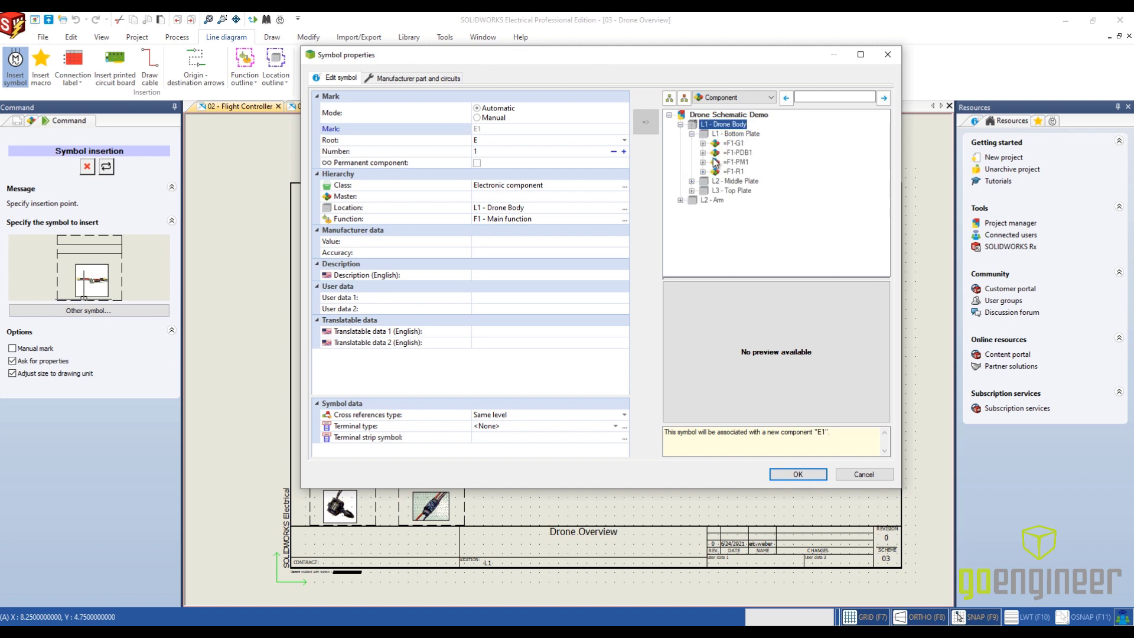
pyautogui.click(736, 161)
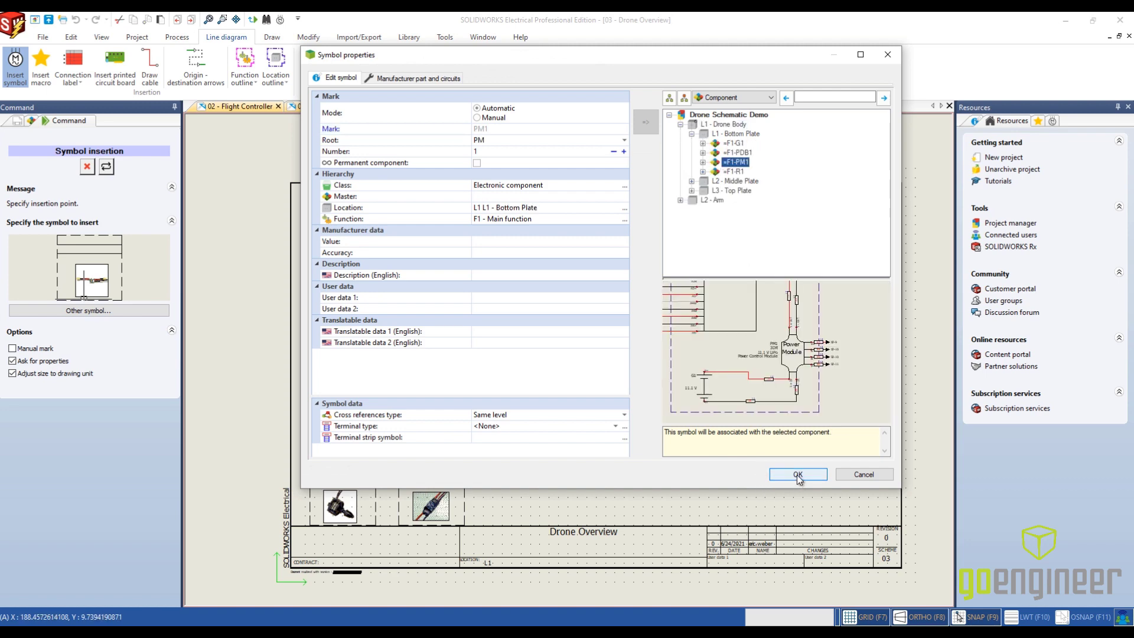
pyautogui.click(798, 474)
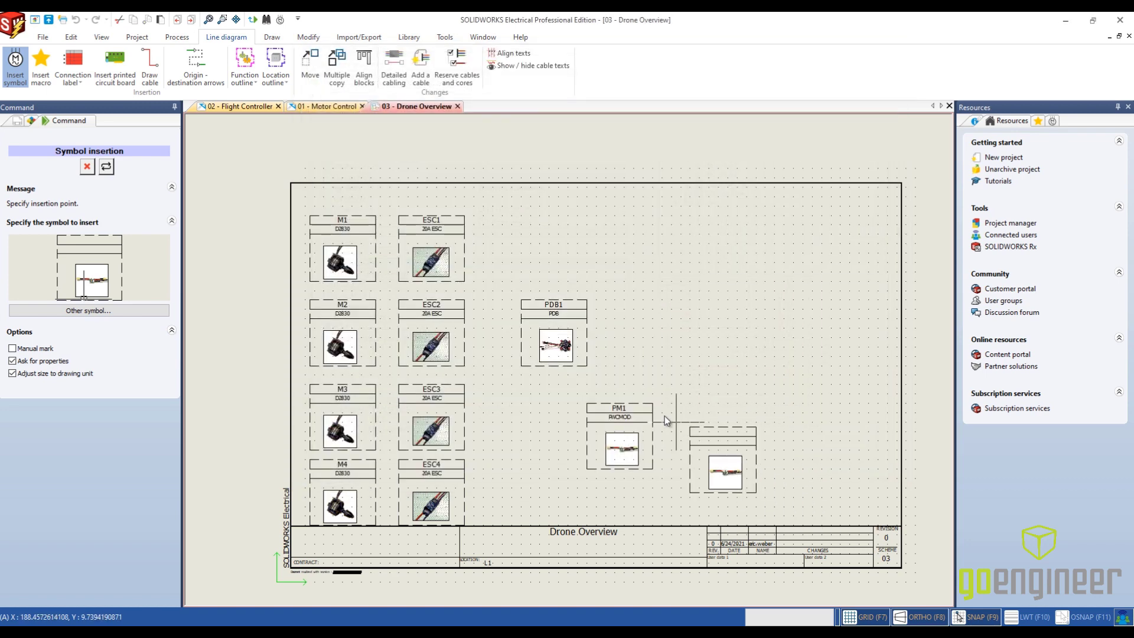
# - Place the LiPo Battery symbol from the Power supplies class beside PM1 and associate it with component G1 in L1 - Bottom Plate
pyautogui.click(136, 308)
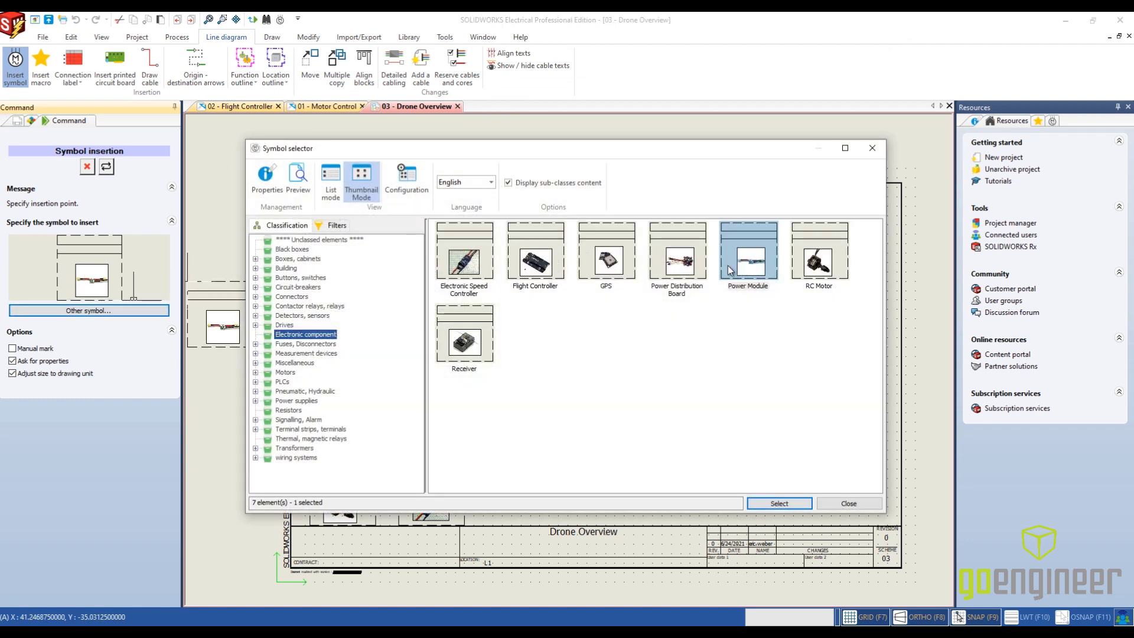
pyautogui.click(298, 401)
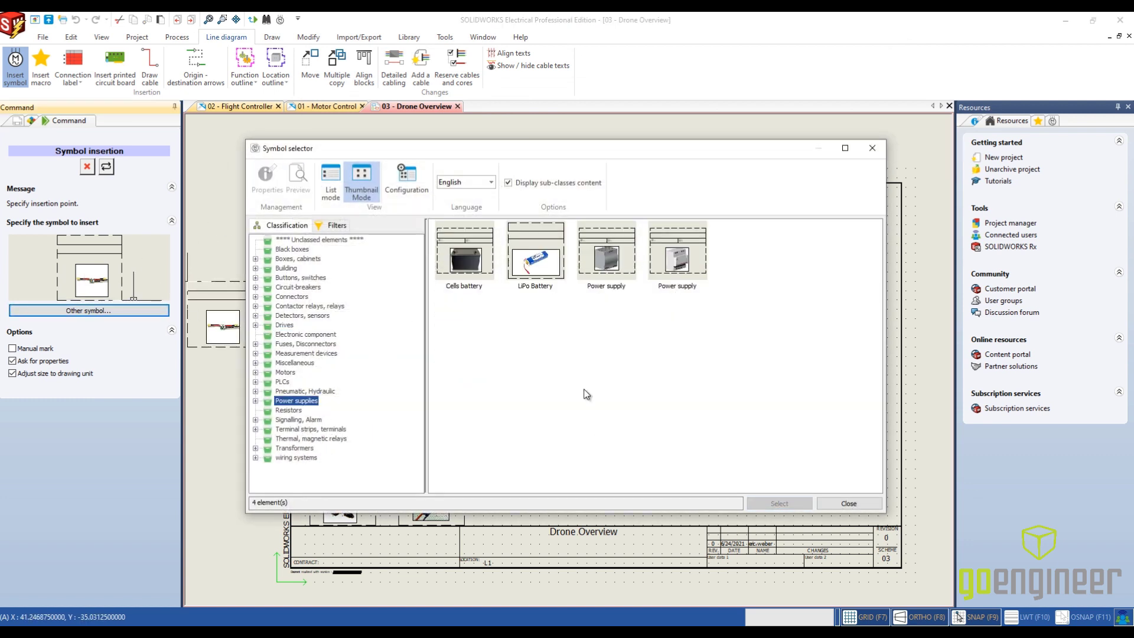
pyautogui.click(786, 502)
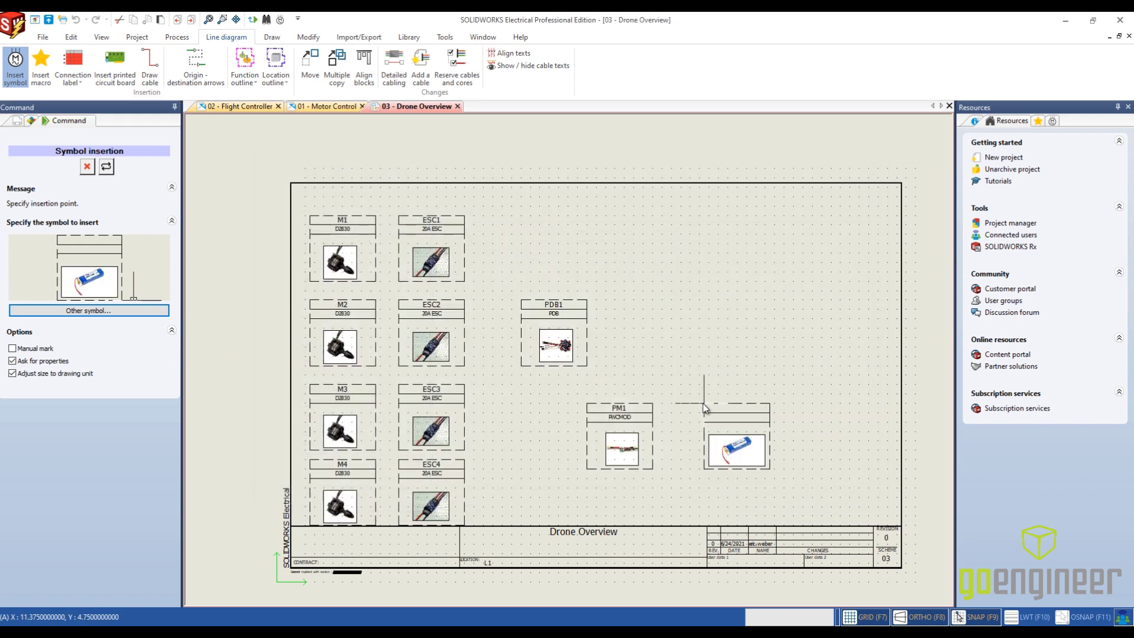
pyautogui.click(703, 402)
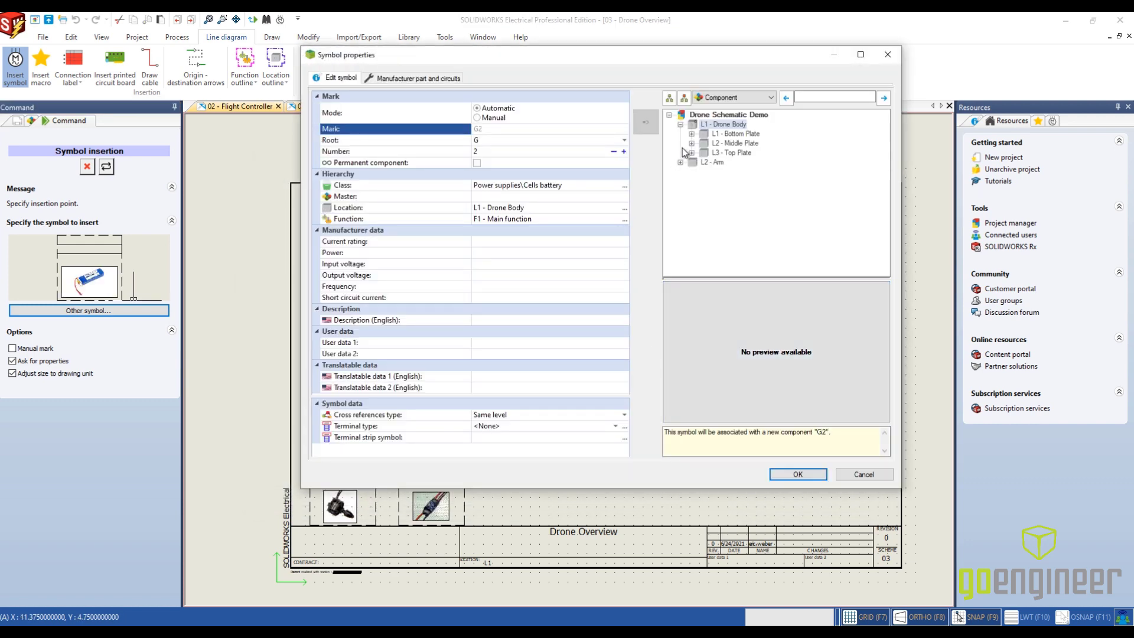
pyautogui.click(691, 134)
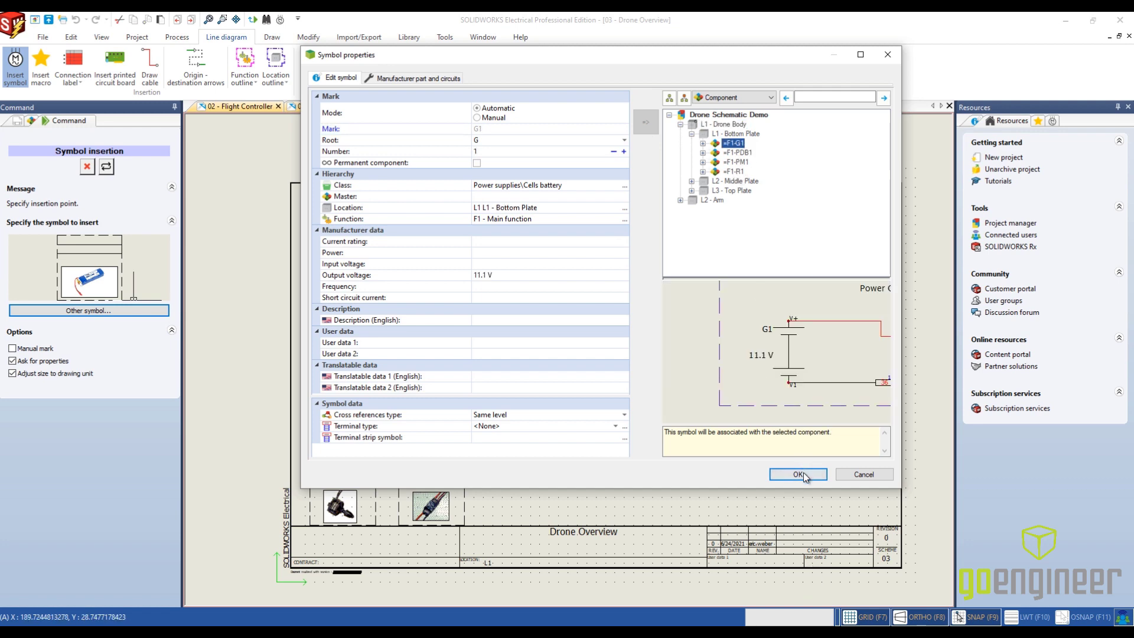
pyautogui.click(799, 475)
# - Place the Flight Controller symbol from the Electronic component class beside PDB1 and associate it with component FC1 in L2 - Middle Plate
pyautogui.click(133, 308)
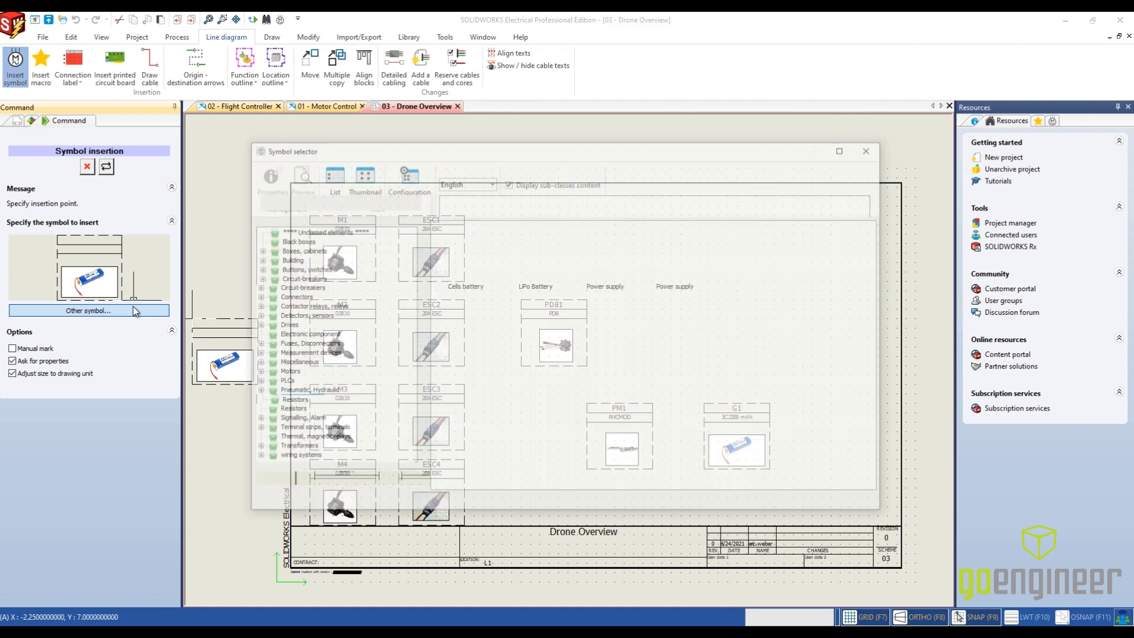
pyautogui.click(313, 334)
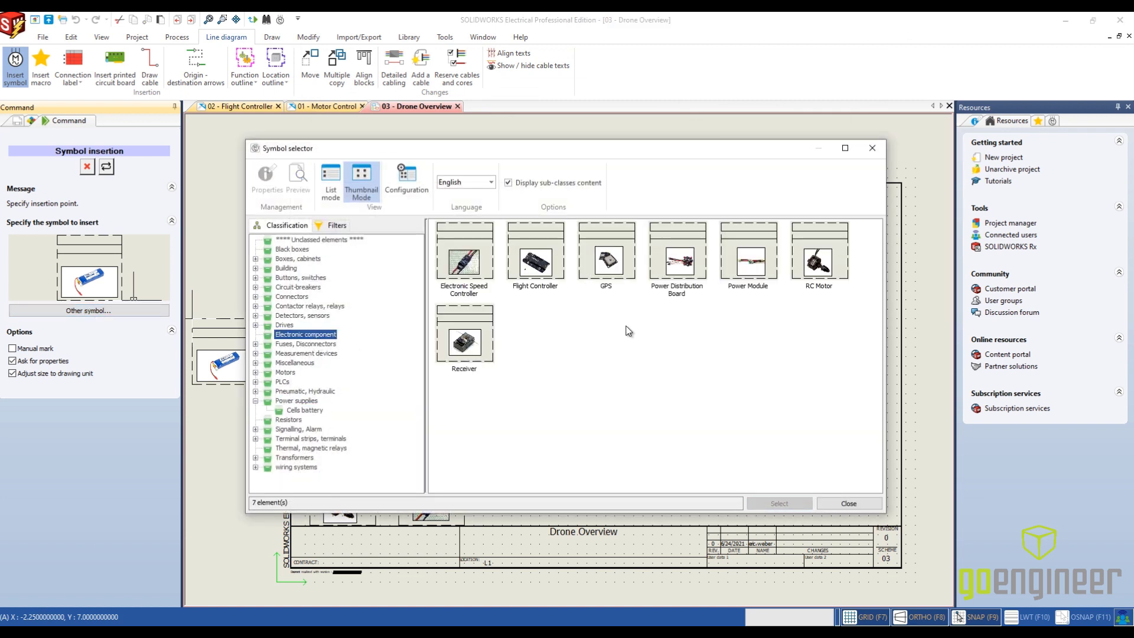
pyautogui.click(535, 265)
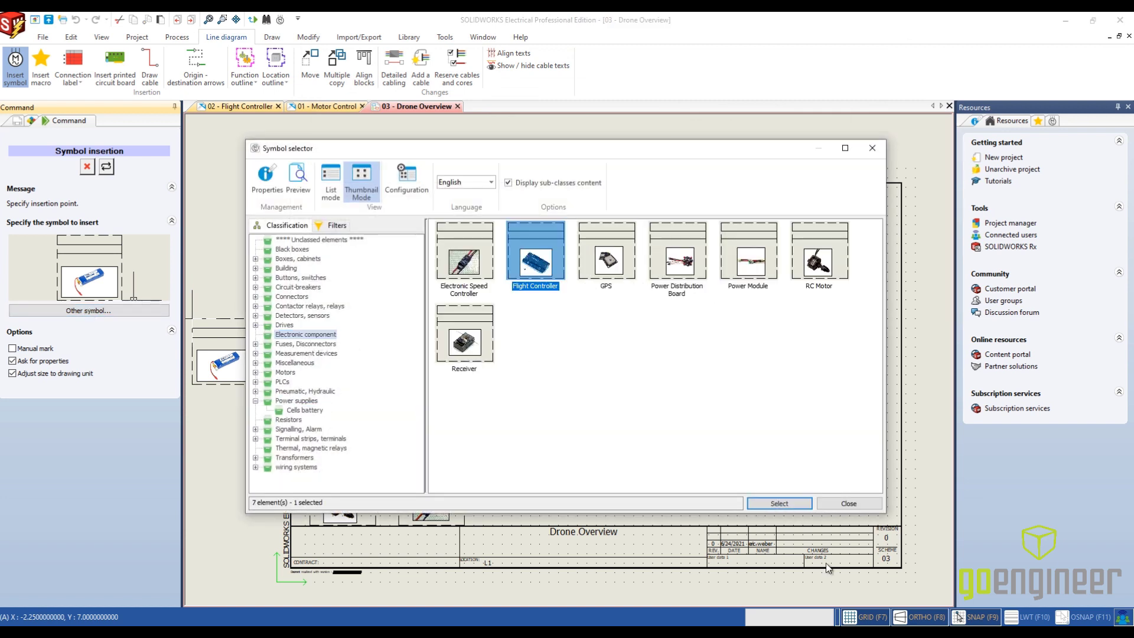
pyautogui.click(780, 503)
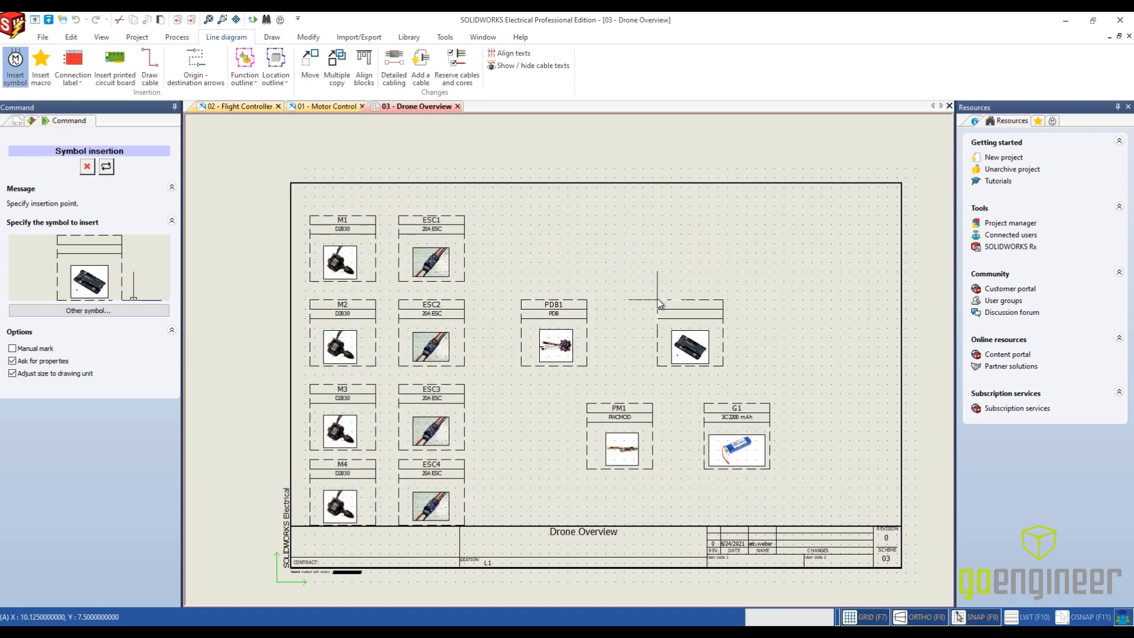
pyautogui.click(659, 300)
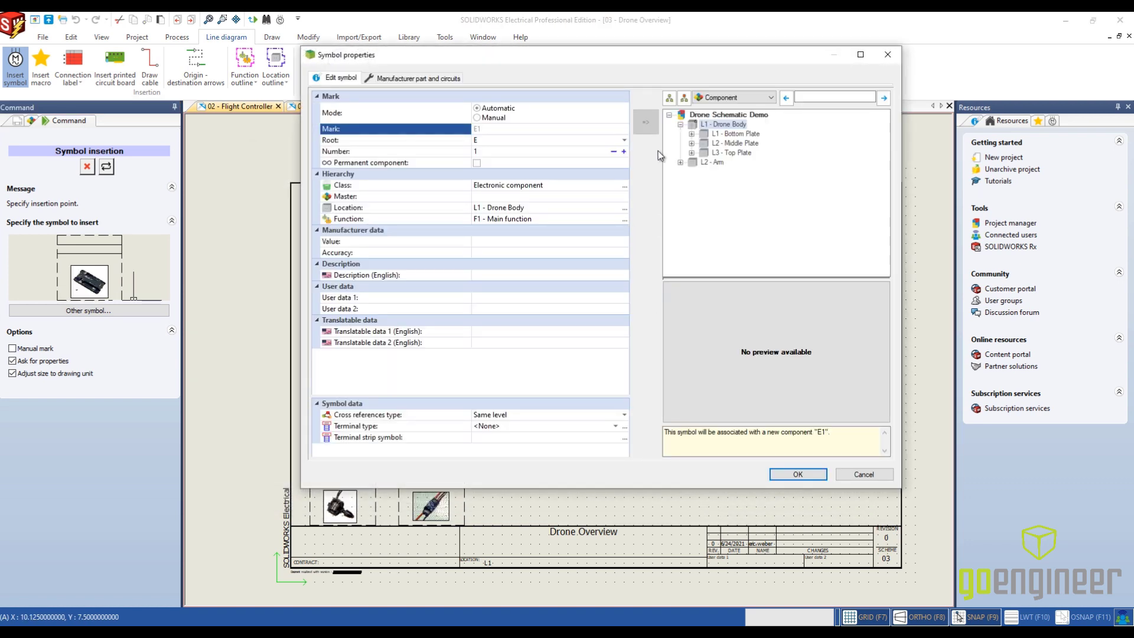
pyautogui.click(692, 143)
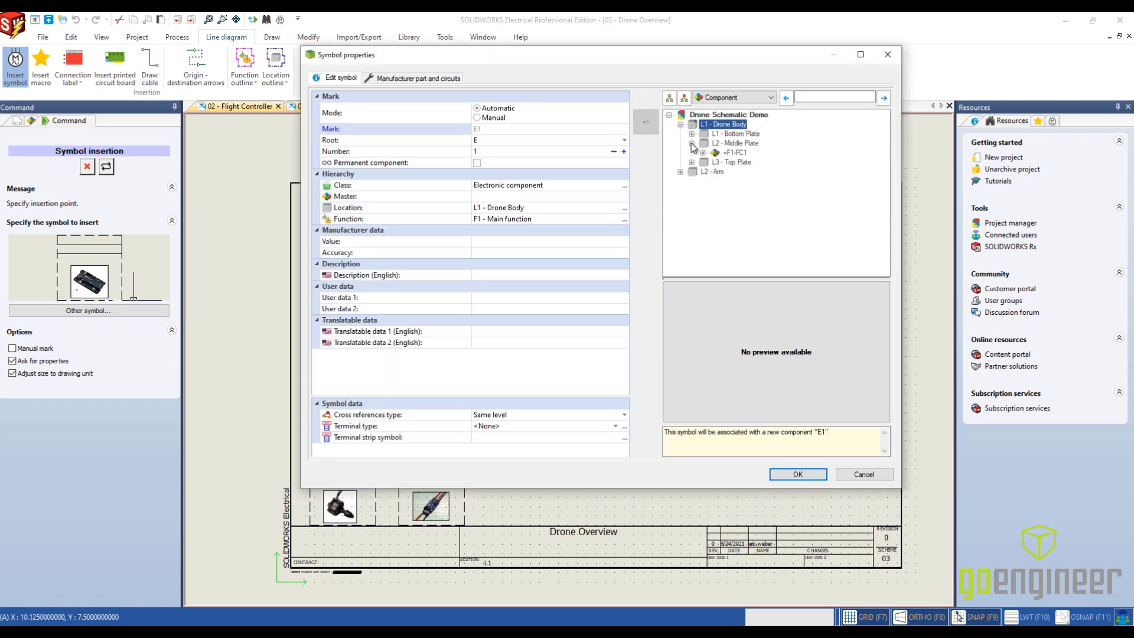
pyautogui.click(734, 153)
pyautogui.click(798, 474)
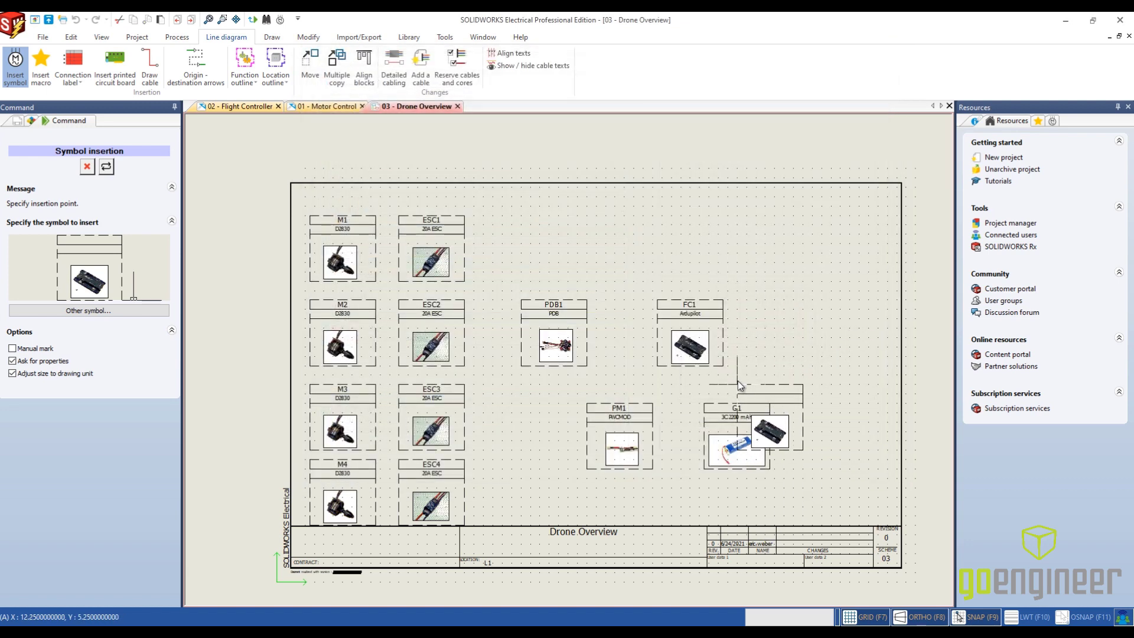
# - Switch to the GPS symbol, place it beside FC1 and associate it with component GPS1 in L3 - Top Plate
pyautogui.click(149, 313)
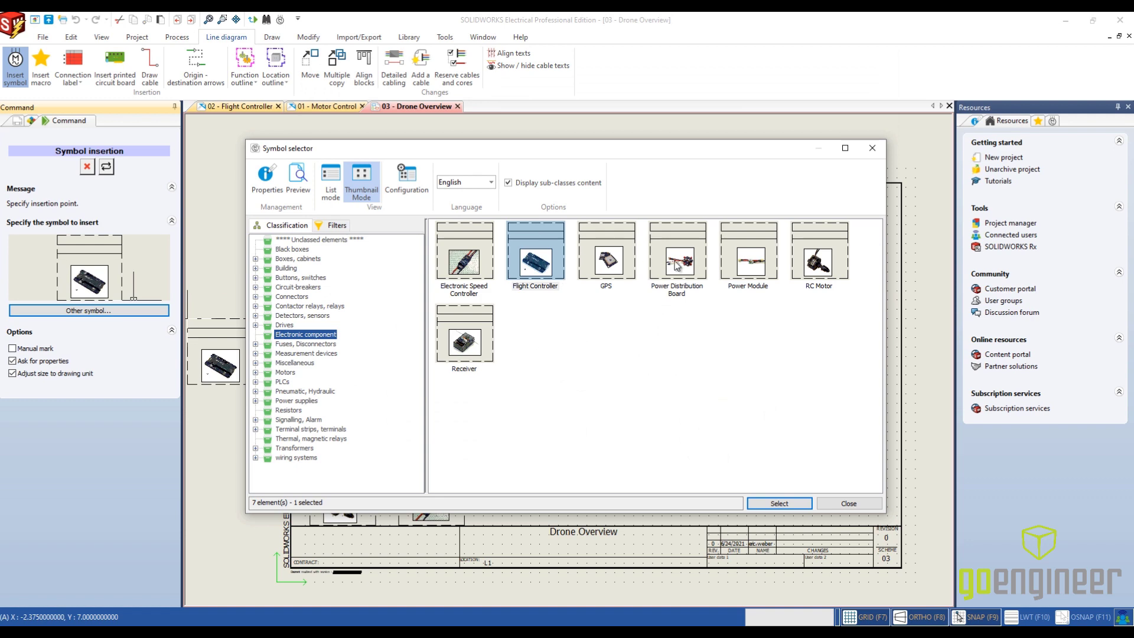
pyautogui.click(615, 260)
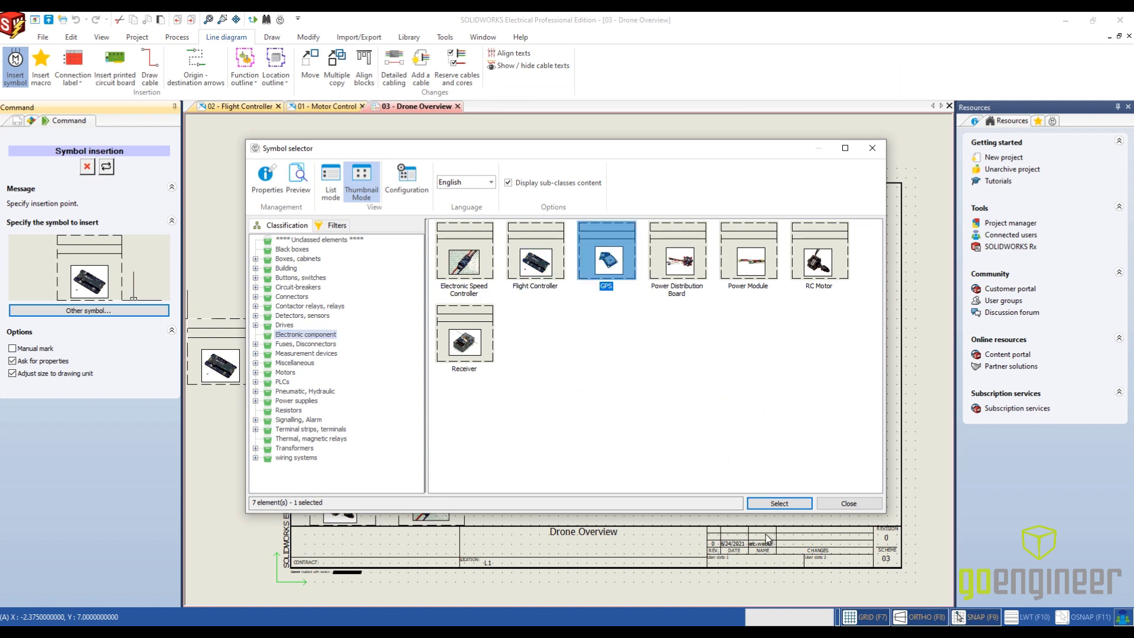
pyautogui.click(779, 504)
pyautogui.click(786, 304)
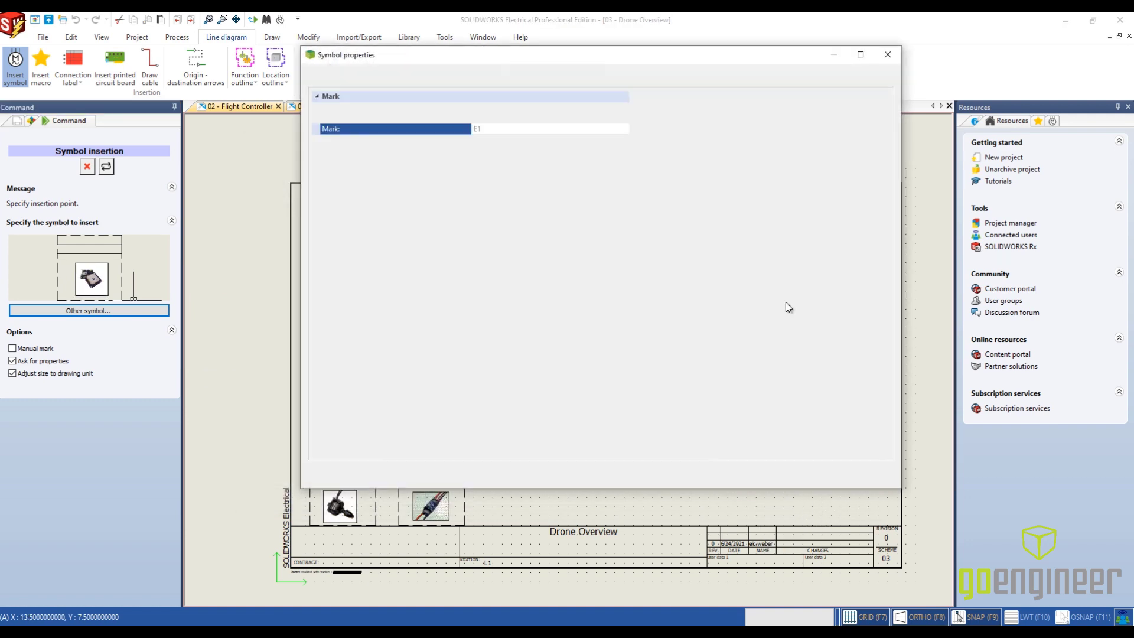
pyautogui.click(692, 152)
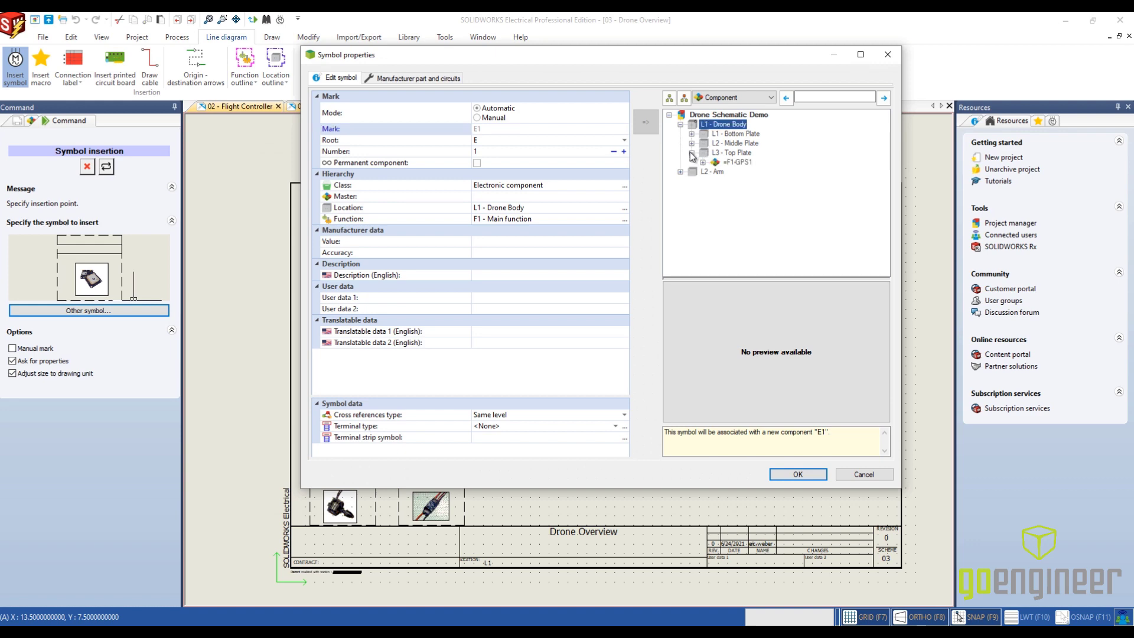
pyautogui.click(737, 161)
pyautogui.click(799, 475)
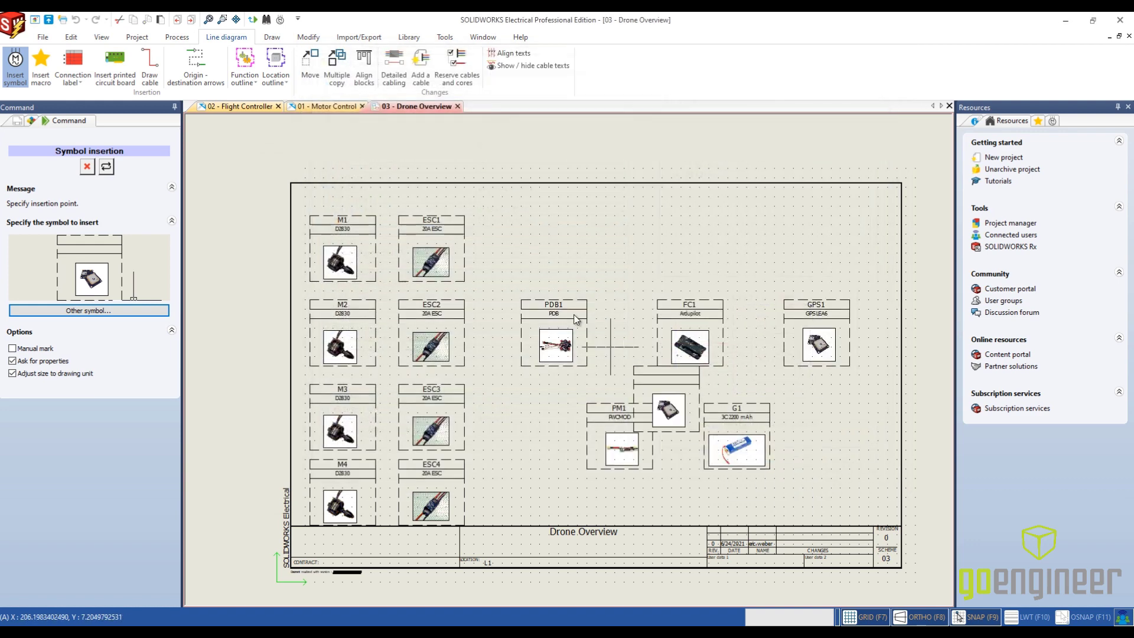
# - Switch to the Receiver symbol, place it above FC1 and associate it with component R1 in L1 - Bottom Plate
pyautogui.click(108, 309)
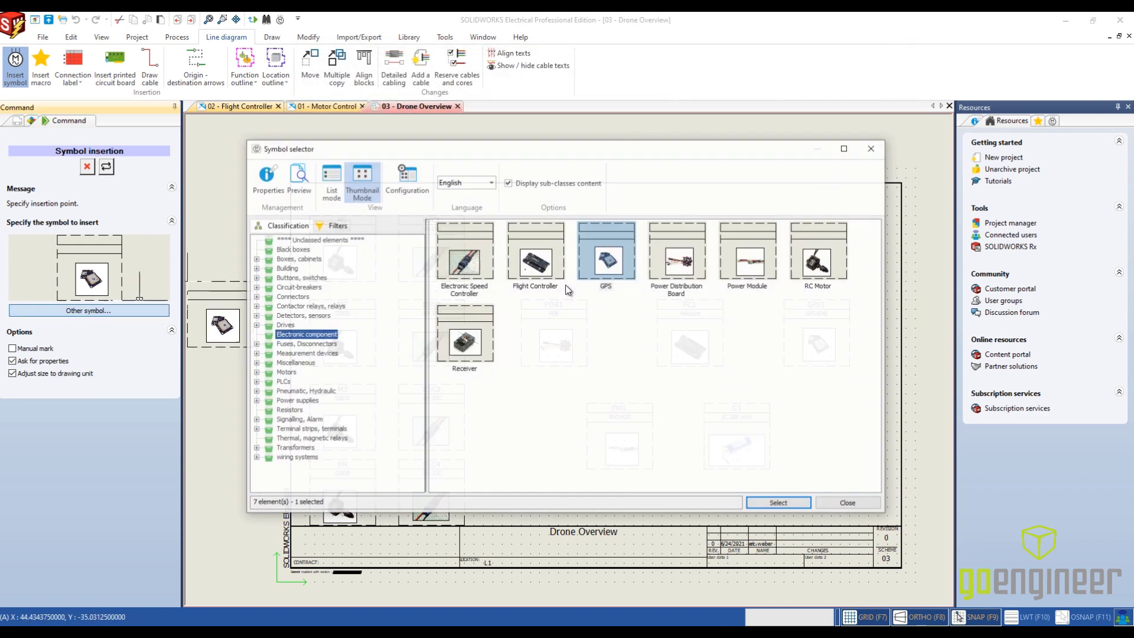
pyautogui.click(464, 343)
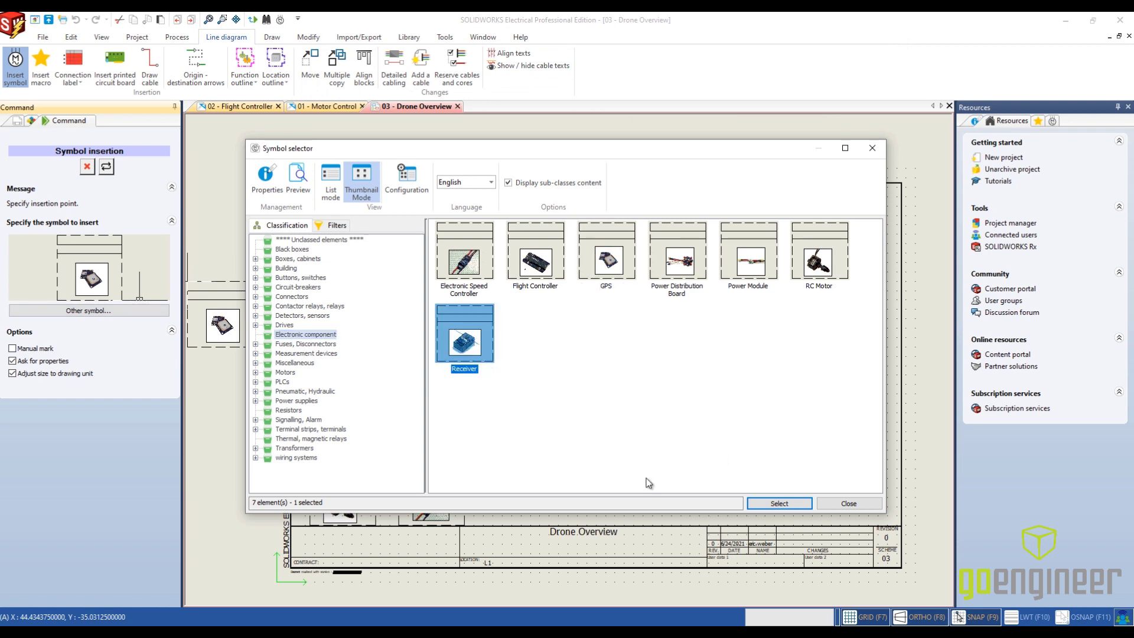
pyautogui.click(786, 505)
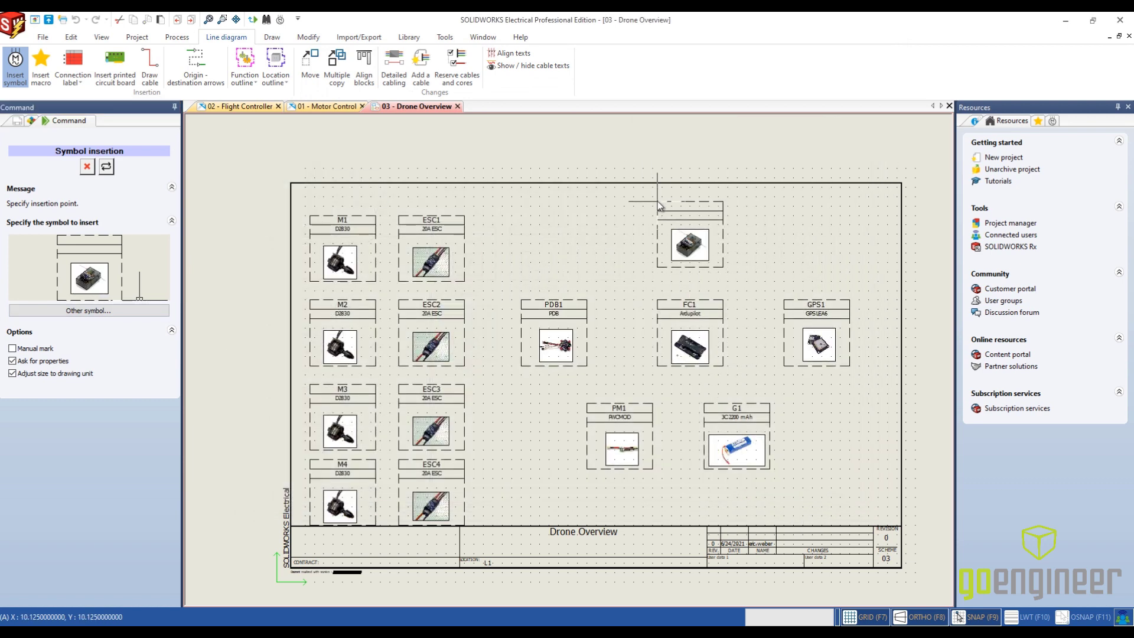
pyautogui.click(658, 201)
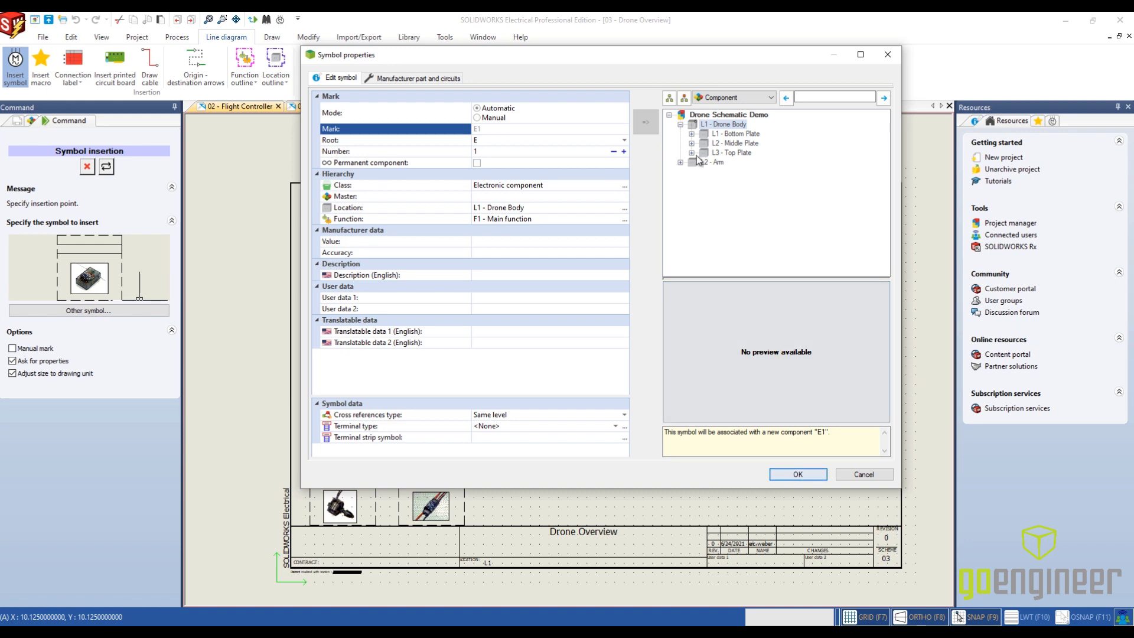
pyautogui.click(692, 134)
pyautogui.click(734, 171)
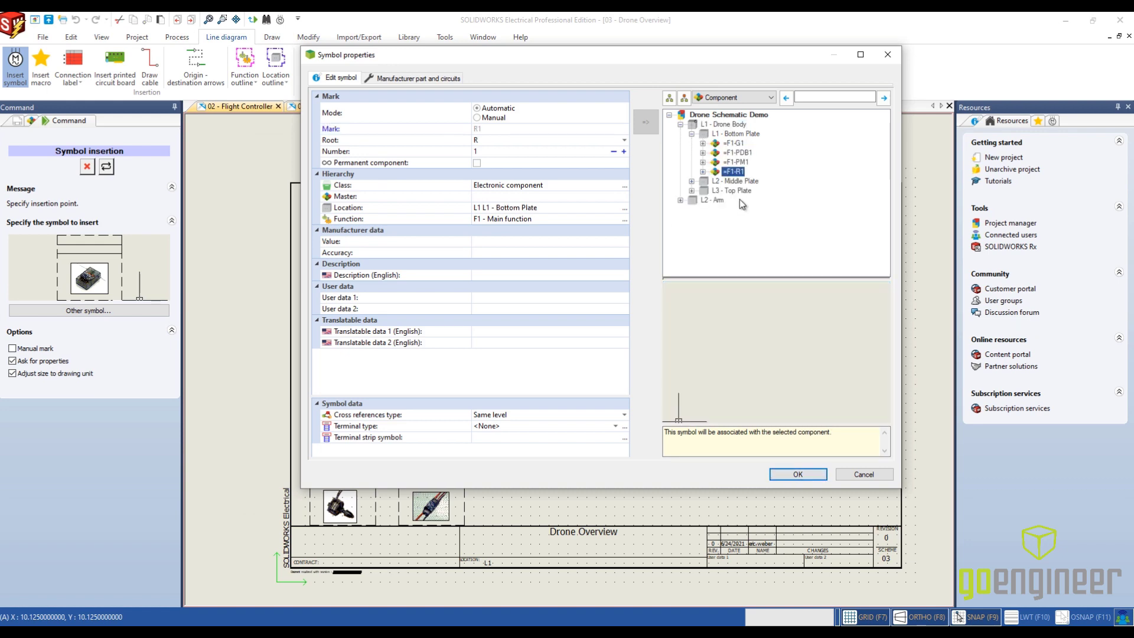
pyautogui.click(797, 475)
pyautogui.scroll(4, 578, 323)
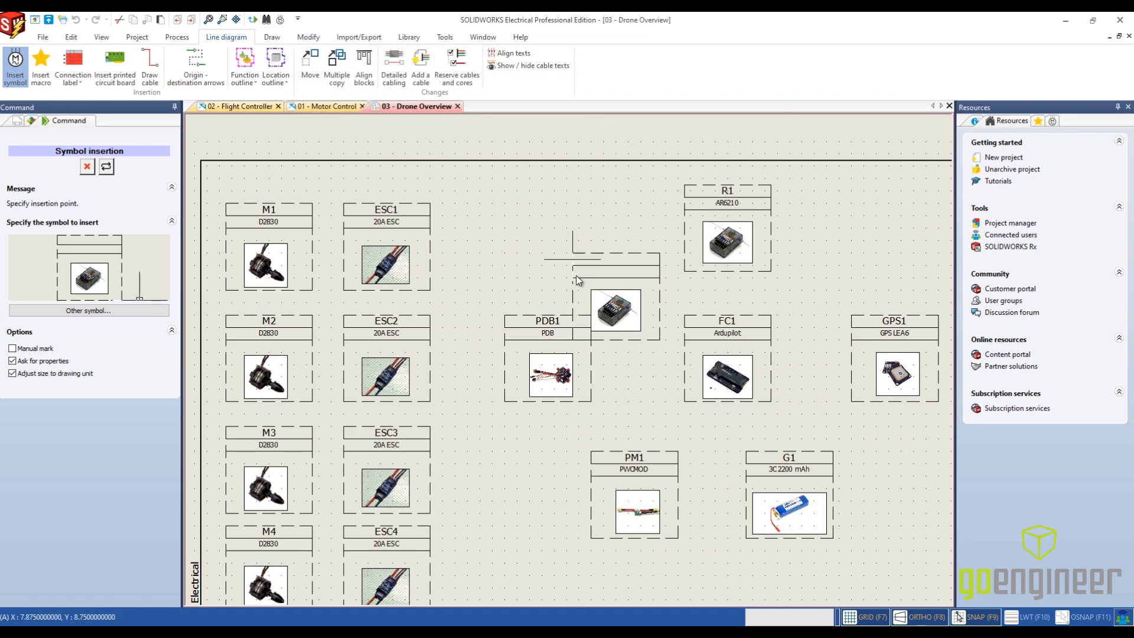
pyautogui.scroll(4, 577, 324)
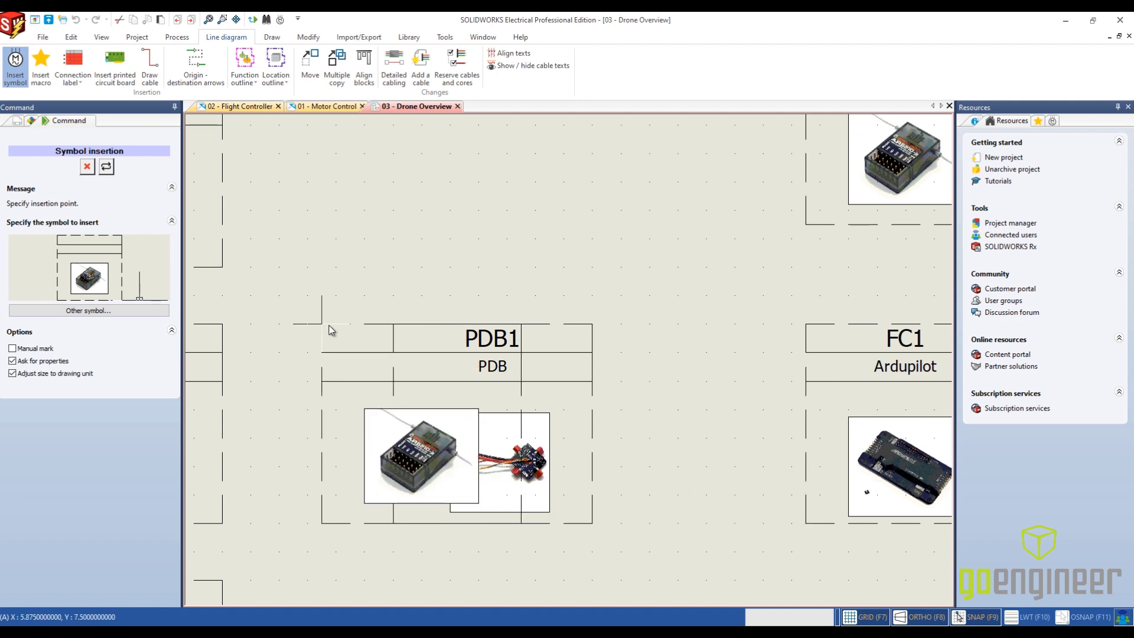
pyautogui.press('Escape')
# - Draw a straight cable in the red continuous style F01 from motor M1 to ESC1
pyautogui.scroll(-5, 715, 461)
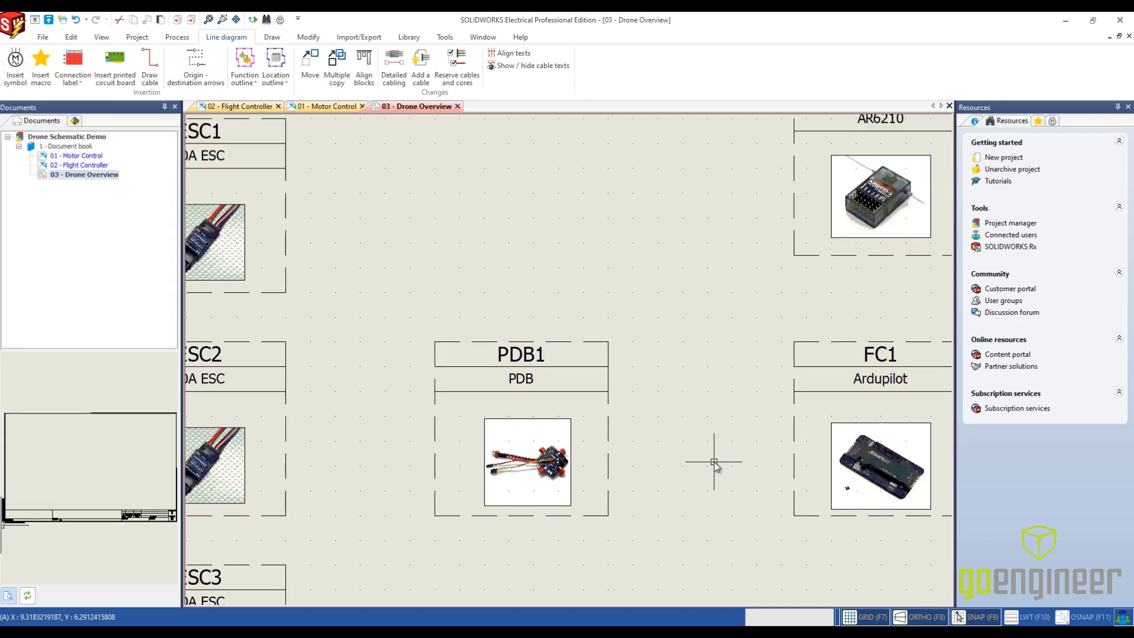
pyautogui.moveTo(727, 456); pyautogui.dragTo(709, 342, button='middle')
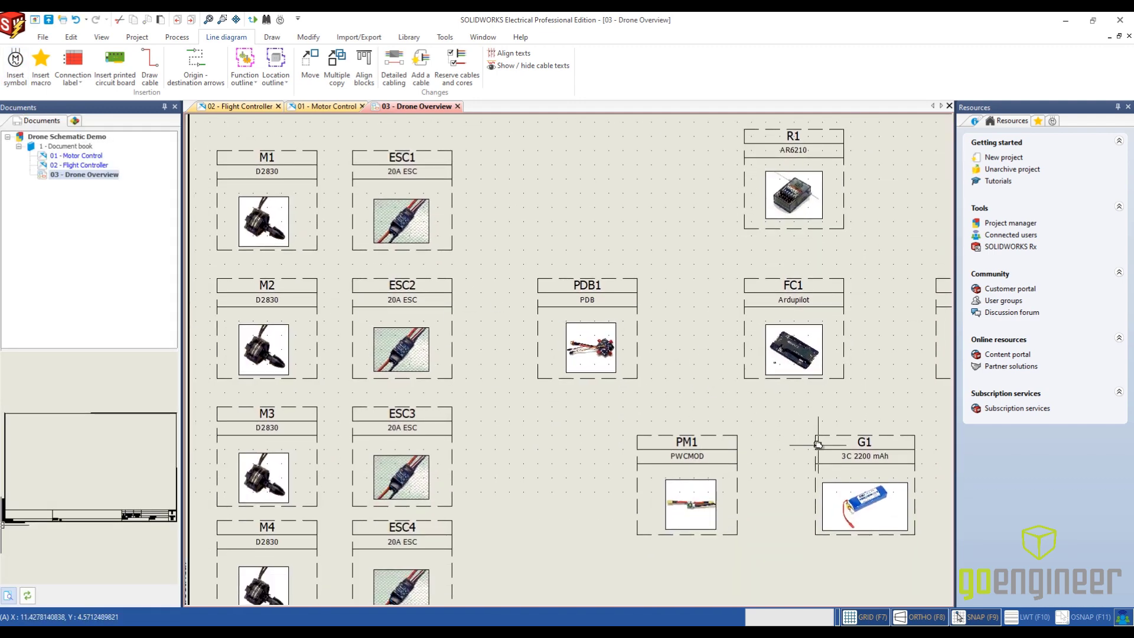
pyautogui.moveTo(815, 446)
pyautogui.mouseDown(button='middle')
pyautogui.moveTo(620, 424)
pyautogui.moveTo(733, 414)
pyautogui.mouseUp(button='middle')
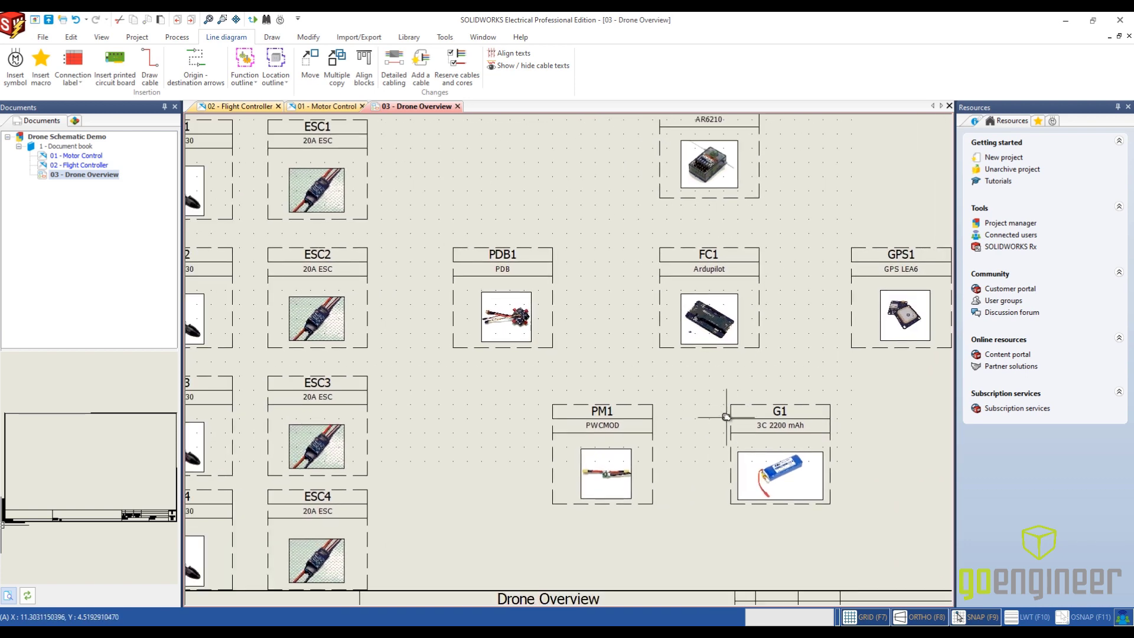
pyautogui.scroll(-3, 727, 417)
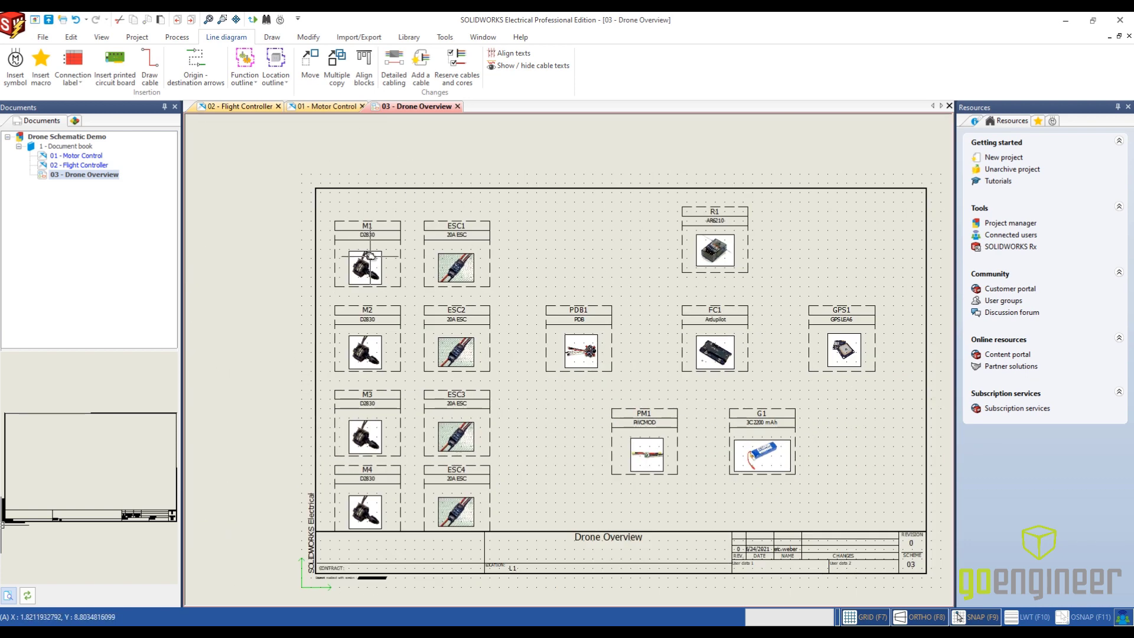
pyautogui.click(150, 68)
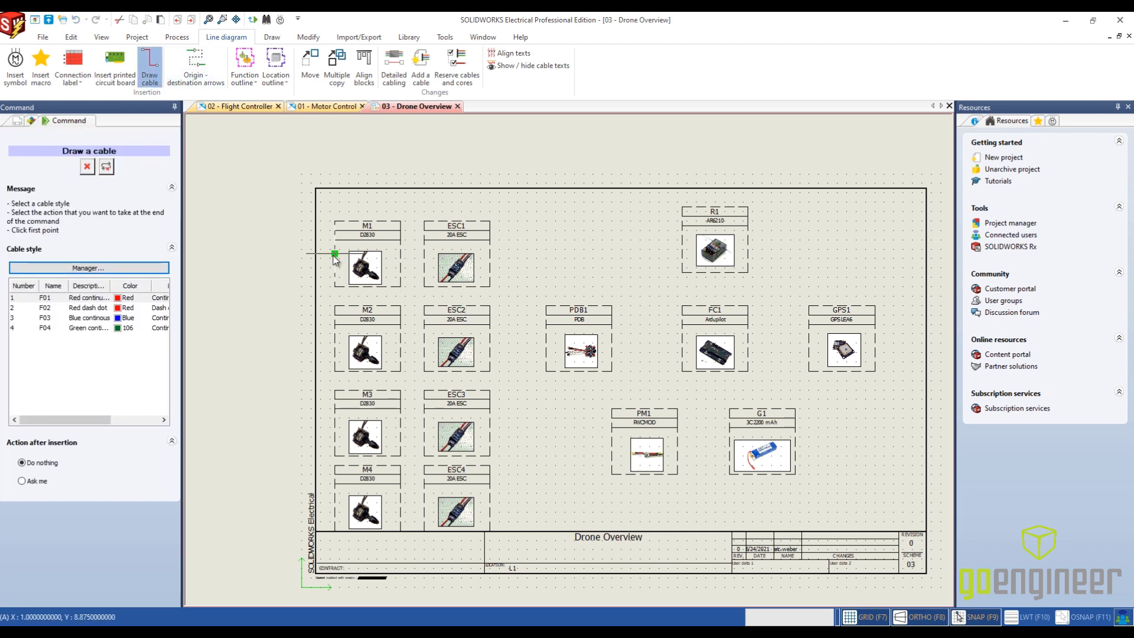
pyautogui.click(399, 251)
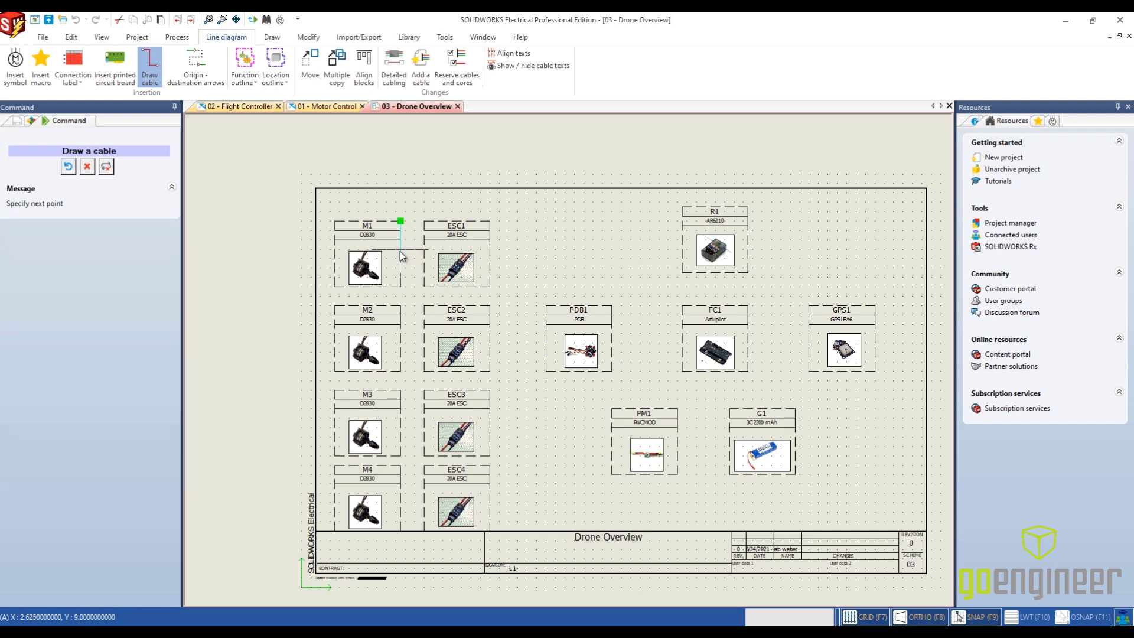
pyautogui.click(433, 256)
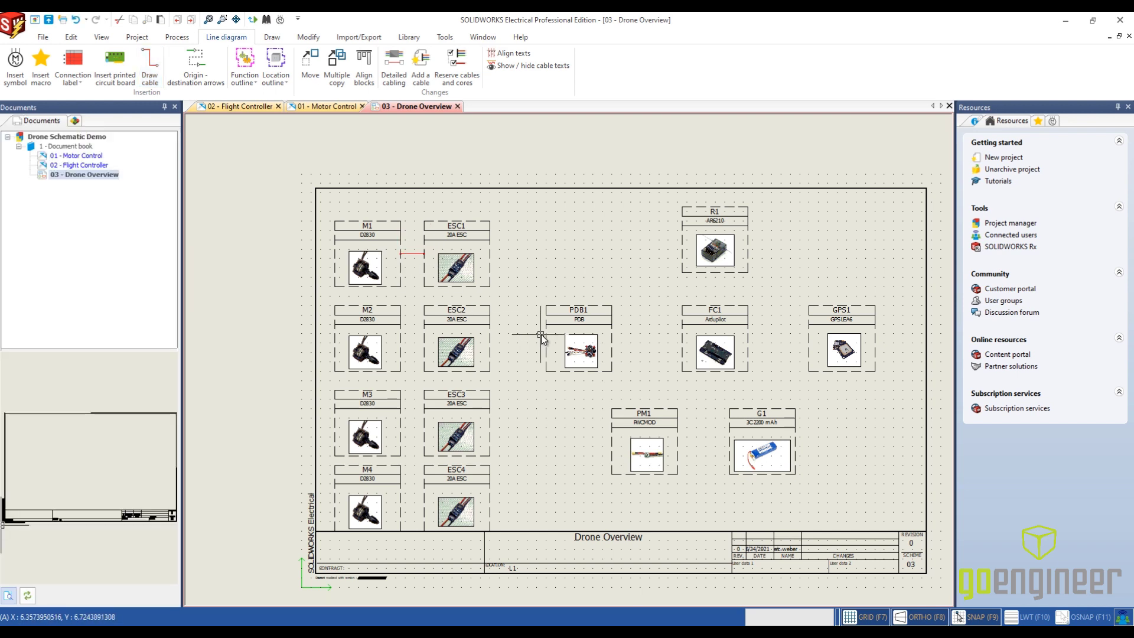
# - Examine the detailed cabling of the M1 to ESC1 cable, checking the wires on motor terminals W, B and R
pyautogui.doubleClick(412, 252)
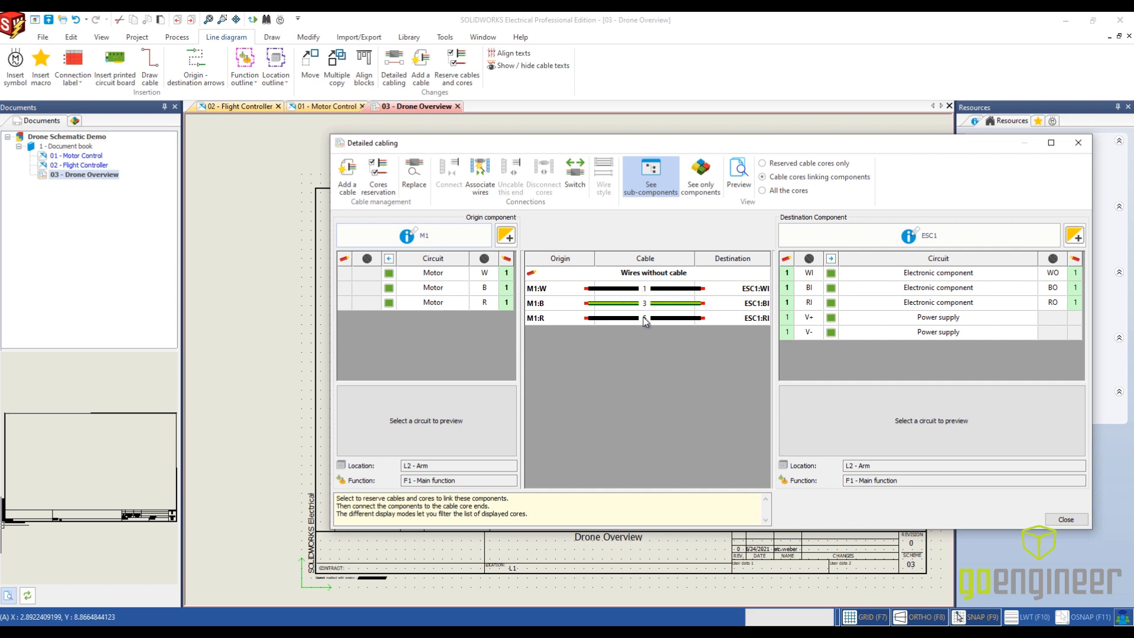
pyautogui.click(506, 277)
pyautogui.click(505, 289)
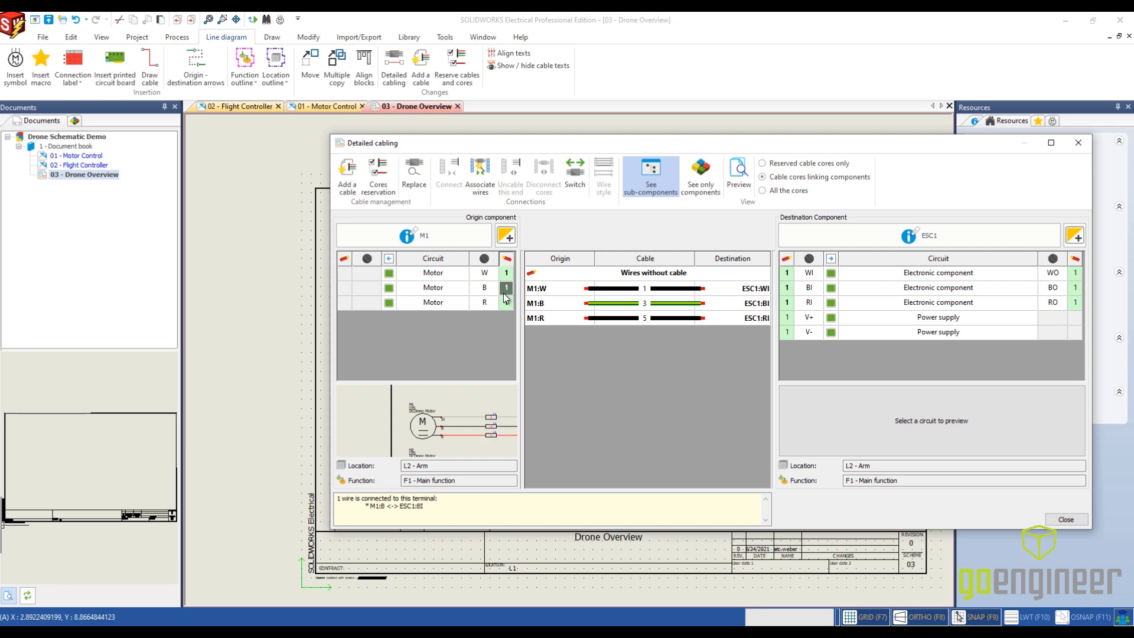
pyautogui.click(507, 302)
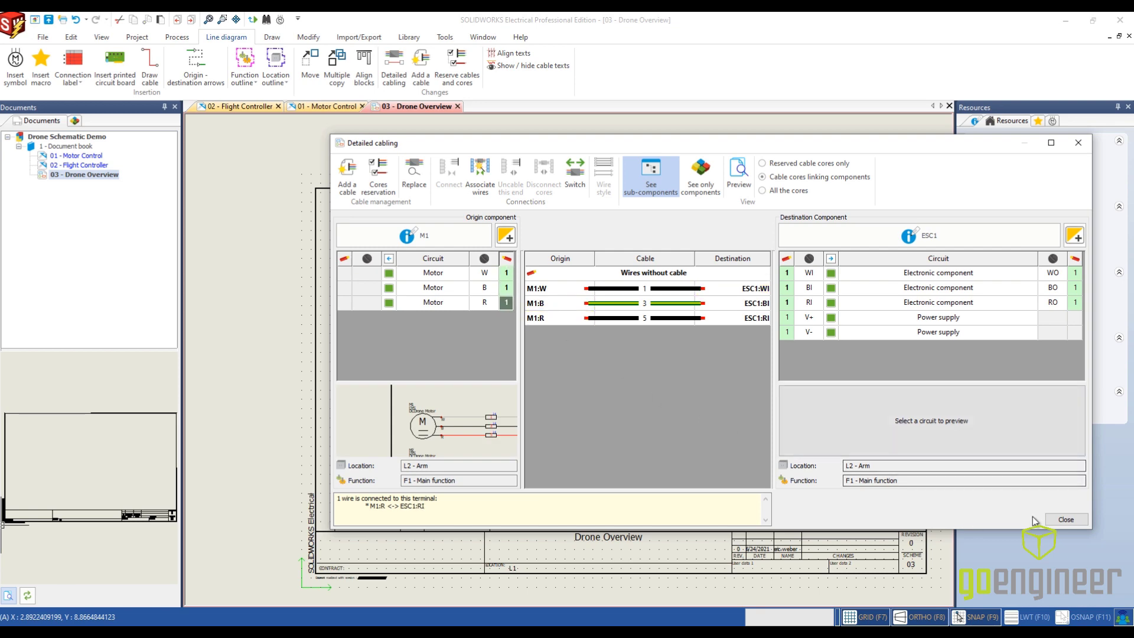
pyautogui.click(1075, 521)
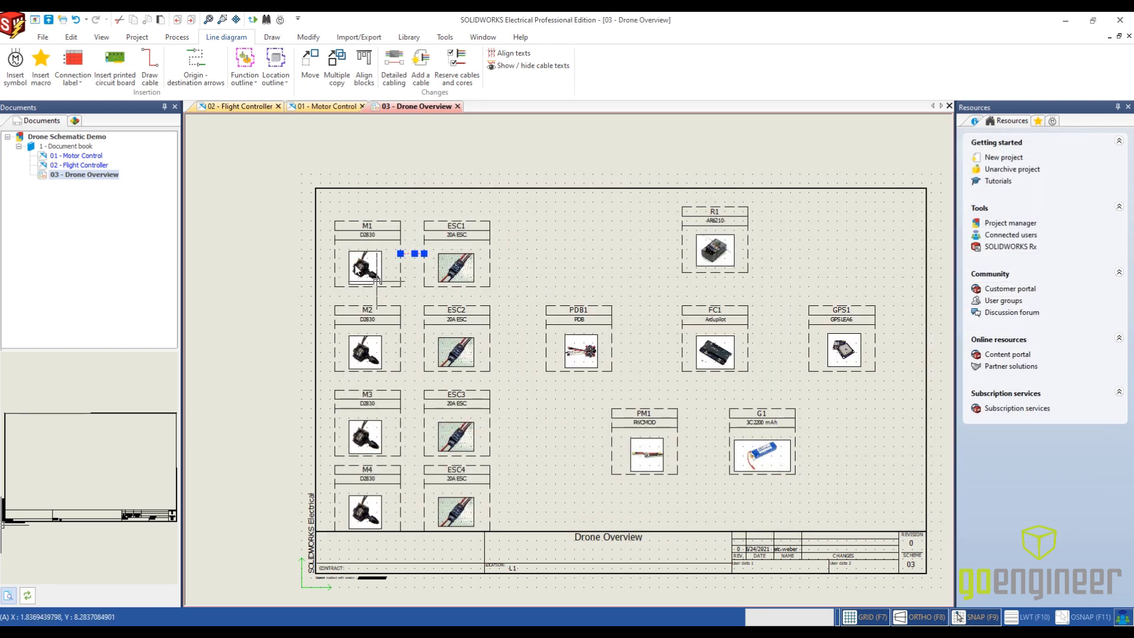
# - Check the motor-to-ESC wiring in the 01 - Motor Control schematic and return to 03 - Drone Overview
pyautogui.click(334, 106)
pyautogui.scroll(4, 319, 288)
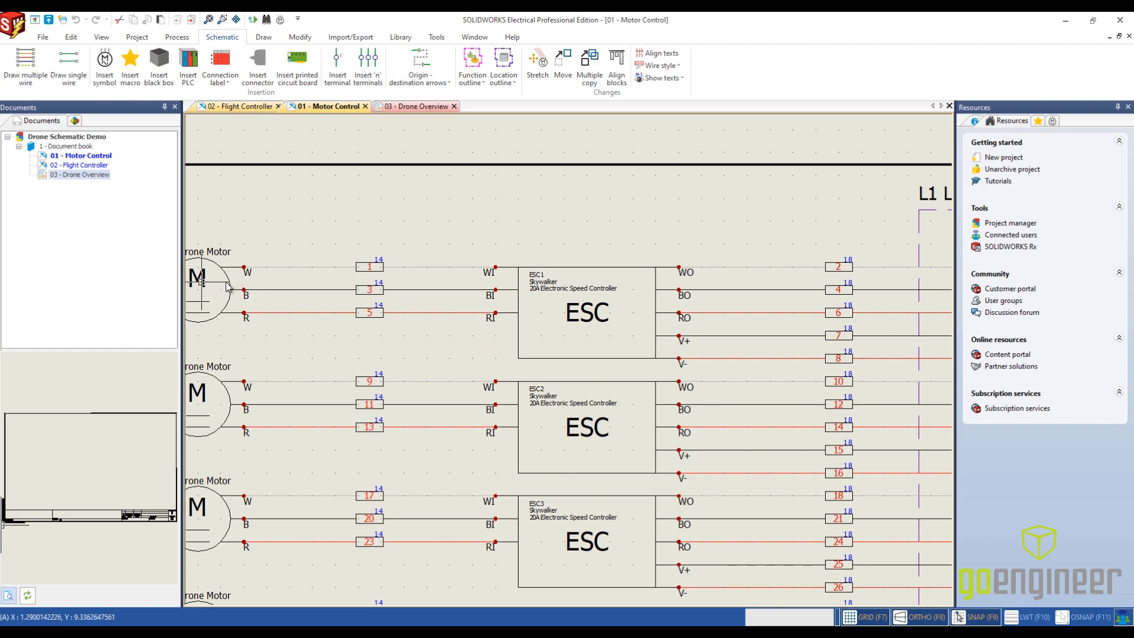
pyautogui.click(427, 106)
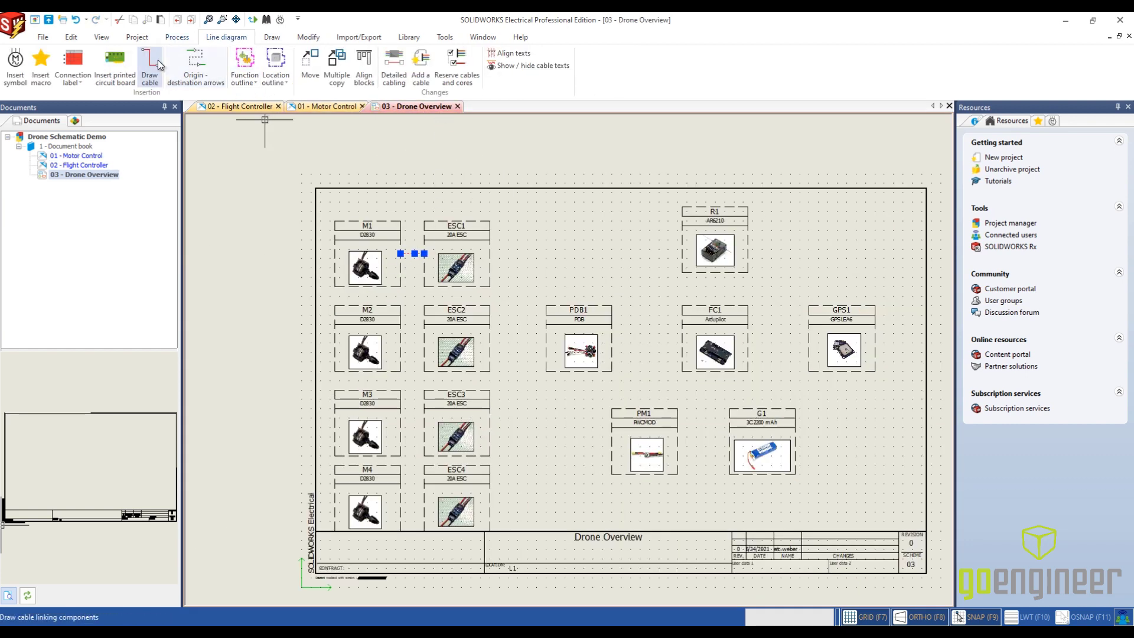
# - Draw straight cables from M2 to ESC2, M3 to ESC3 and M4 to ESC4
pyautogui.click(400, 338)
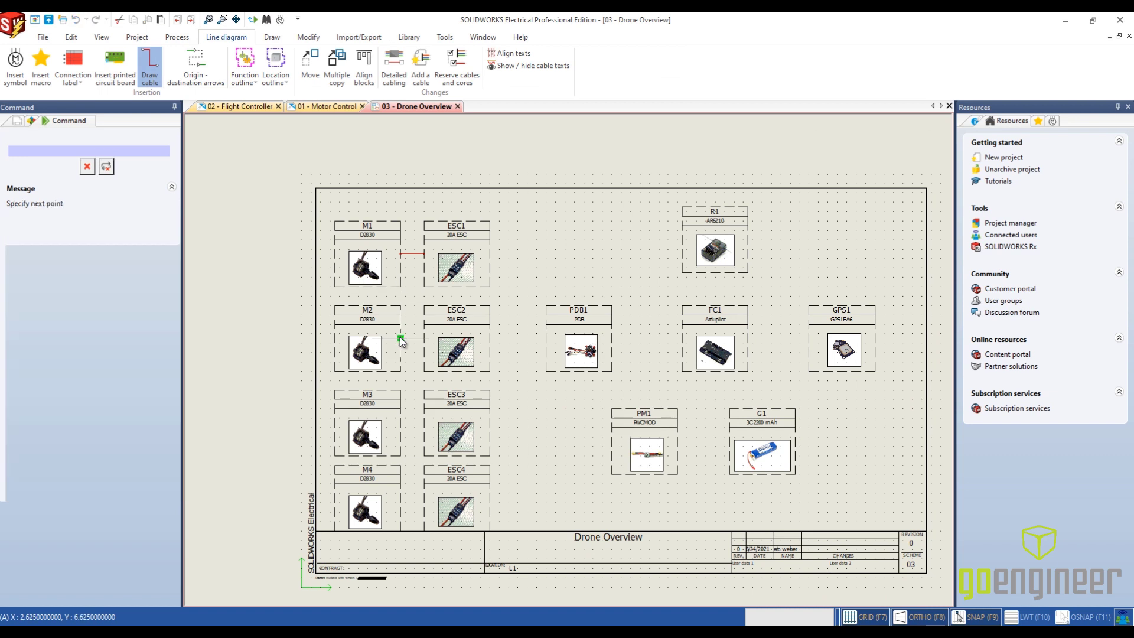
pyautogui.click(425, 338)
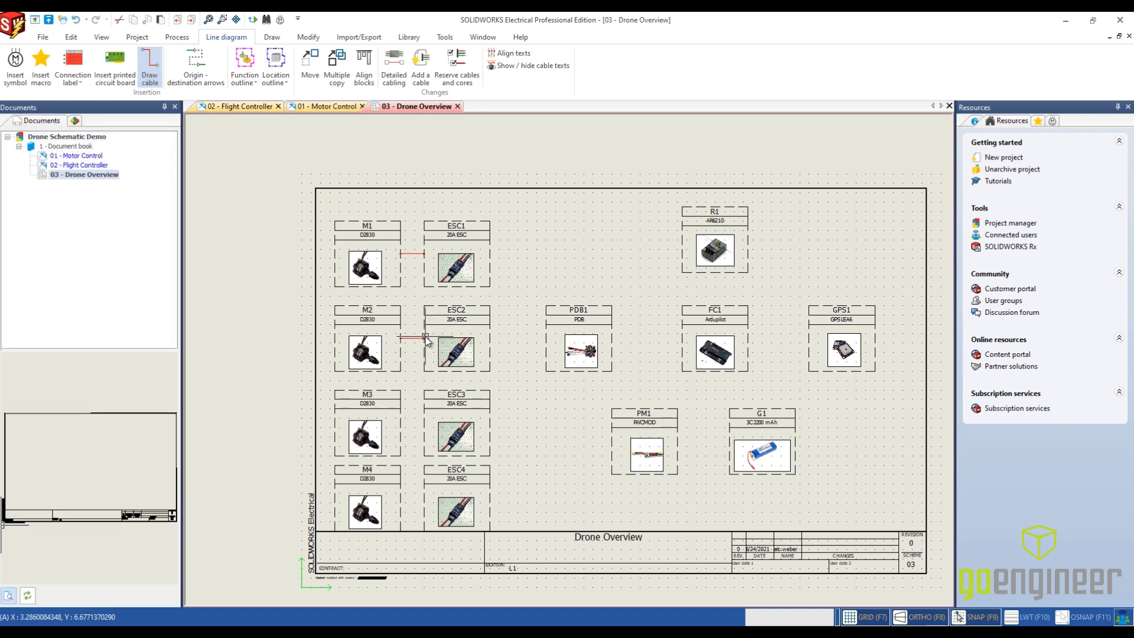
pyautogui.click(150, 66)
pyautogui.click(402, 423)
pyautogui.click(426, 423)
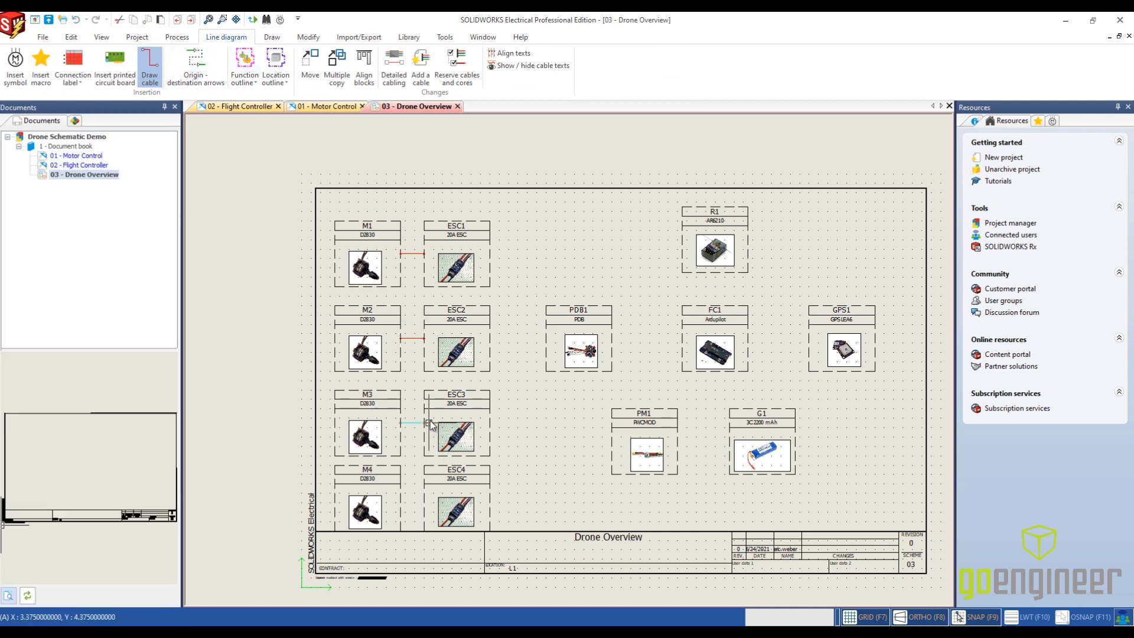
pyautogui.click(148, 68)
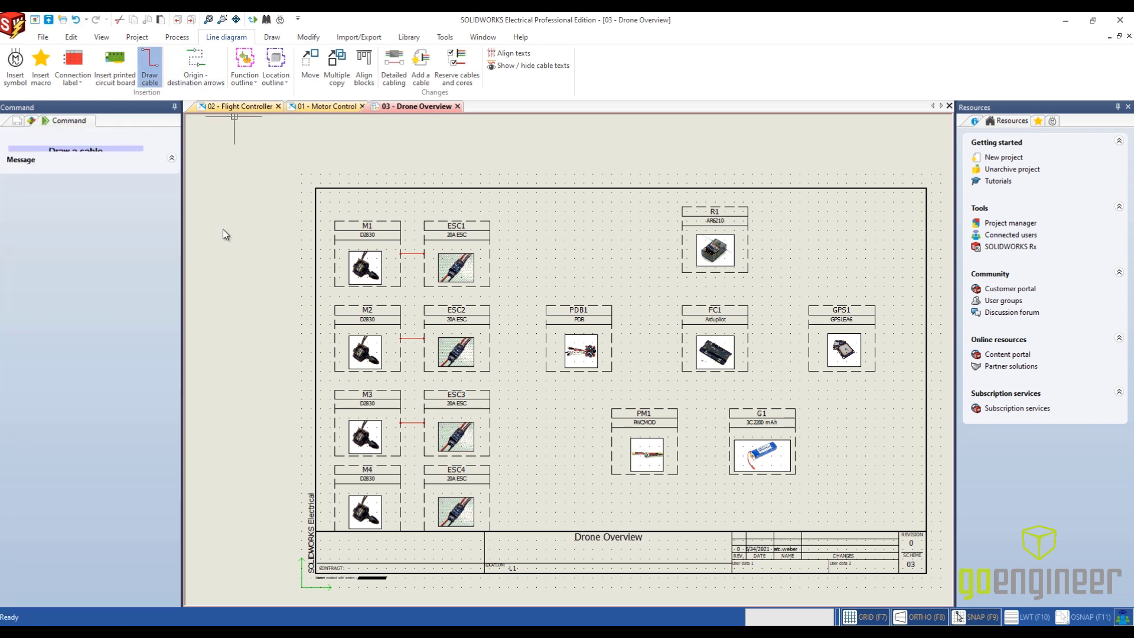
pyautogui.click(400, 493)
pyautogui.click(425, 494)
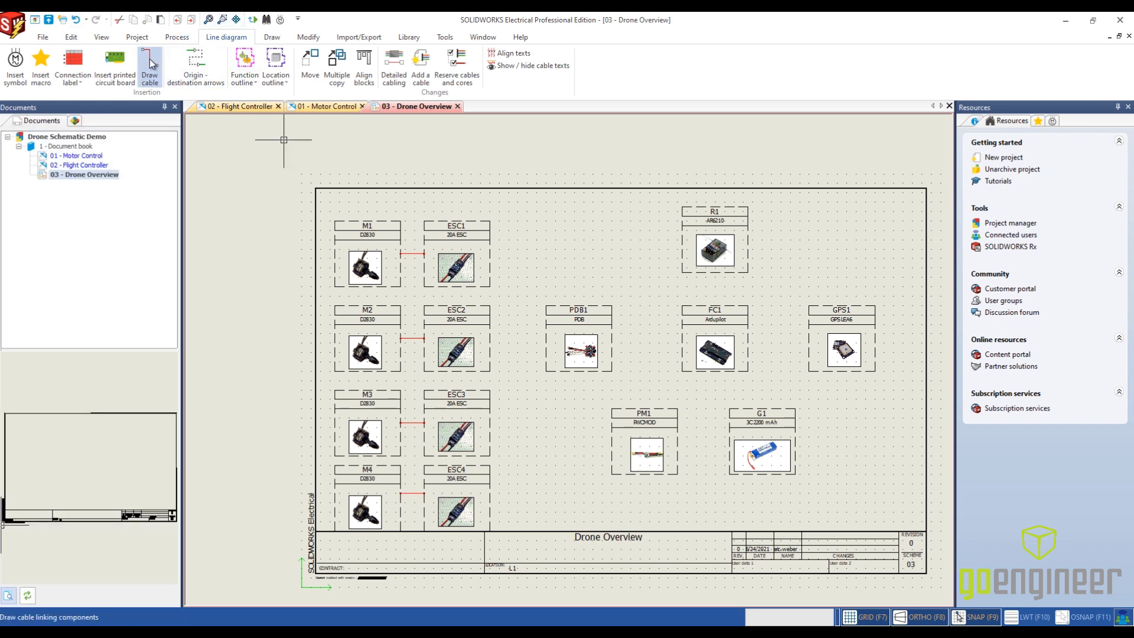
# - Draw an angled cable from ESC1 to the upper edge of PDB1 and a straight cable from ESC2 to PDB1
pyautogui.click(149, 66)
pyautogui.click(490, 253)
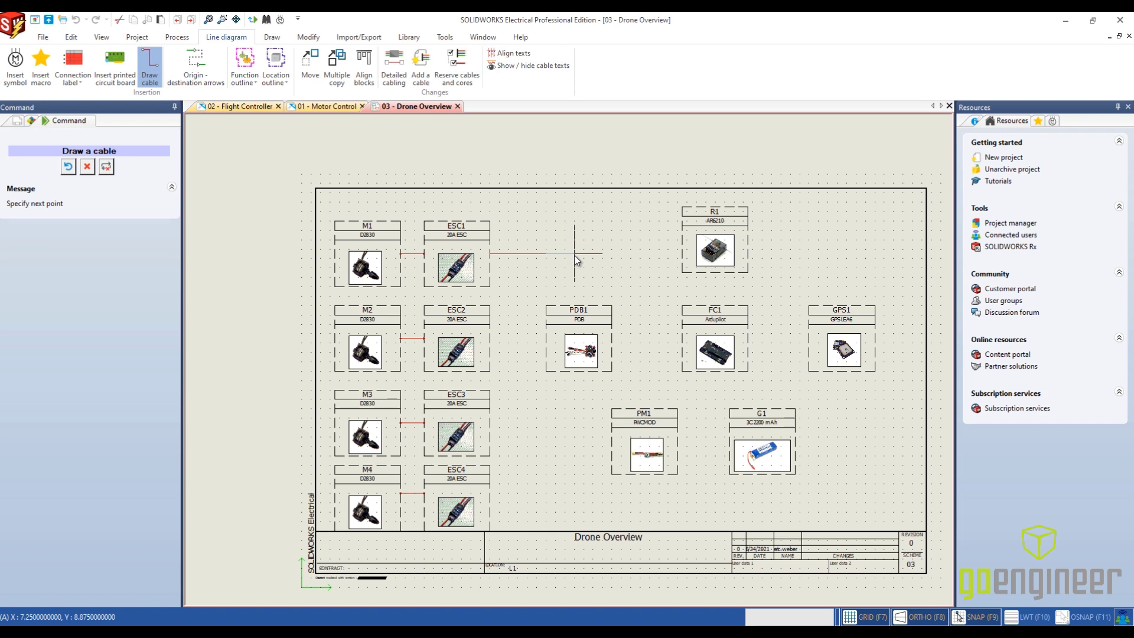
pyautogui.click(574, 253)
pyautogui.click(557, 312)
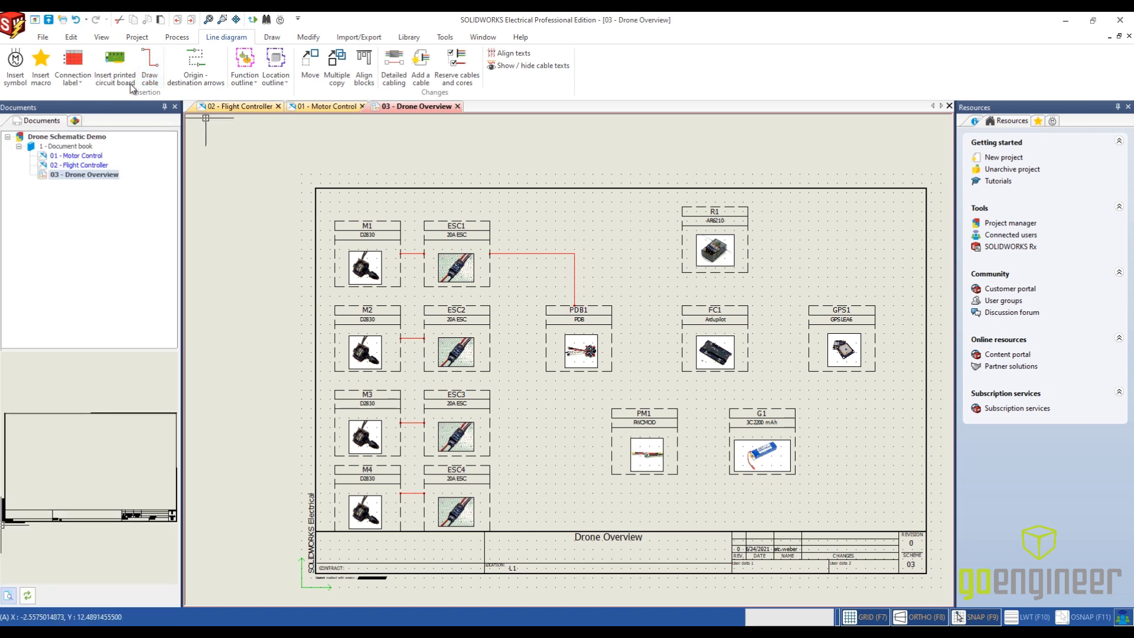
pyautogui.click(153, 78)
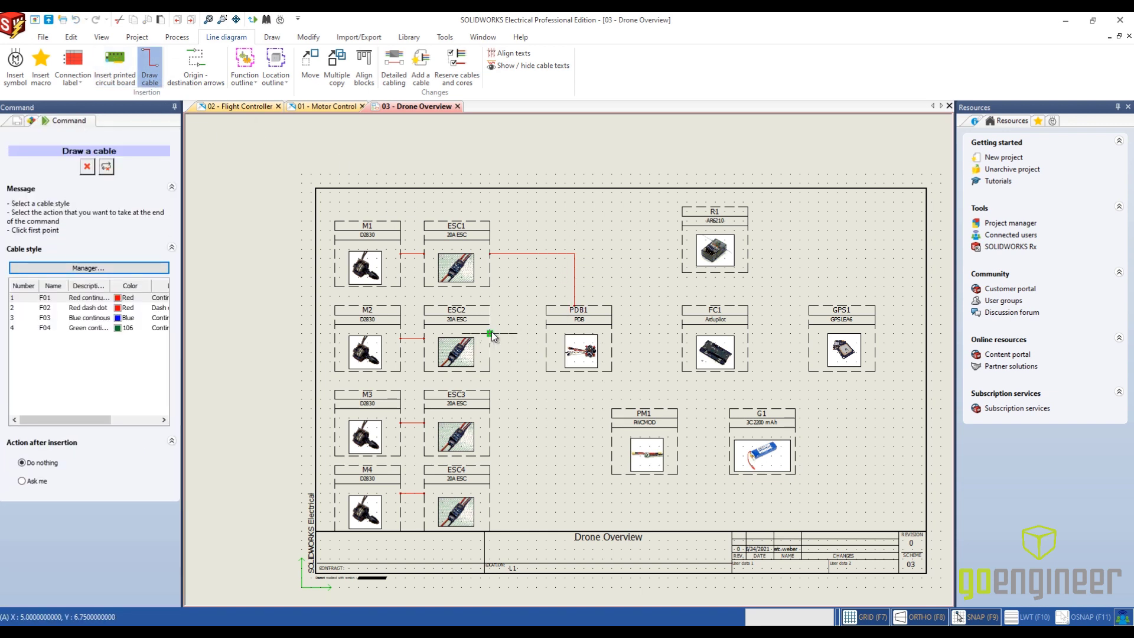
pyautogui.click(491, 334)
pyautogui.click(546, 334)
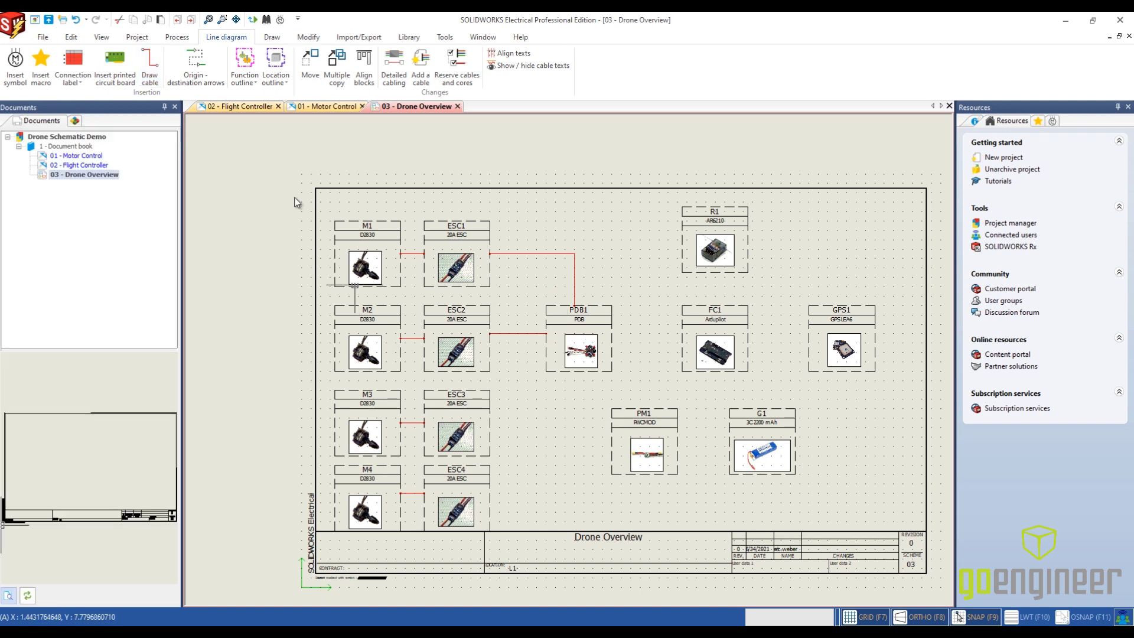
# - Draw angled cables from ESC3 to the side of PDB1 and from ESC4 to the lower edge of PDB1
pyautogui.click(150, 68)
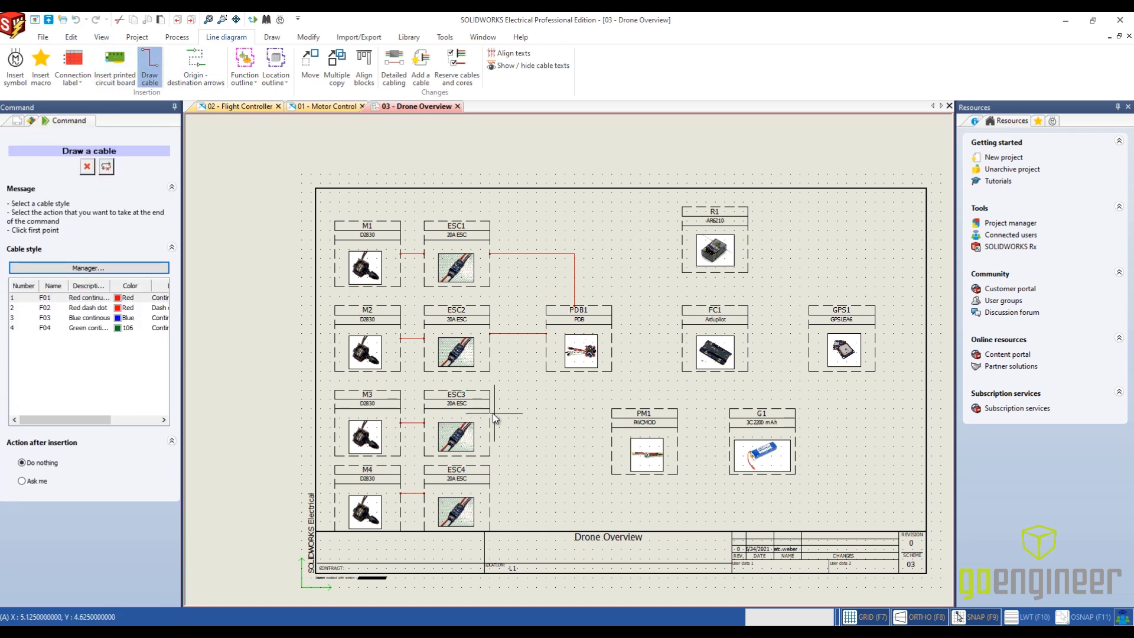
pyautogui.click(489, 413)
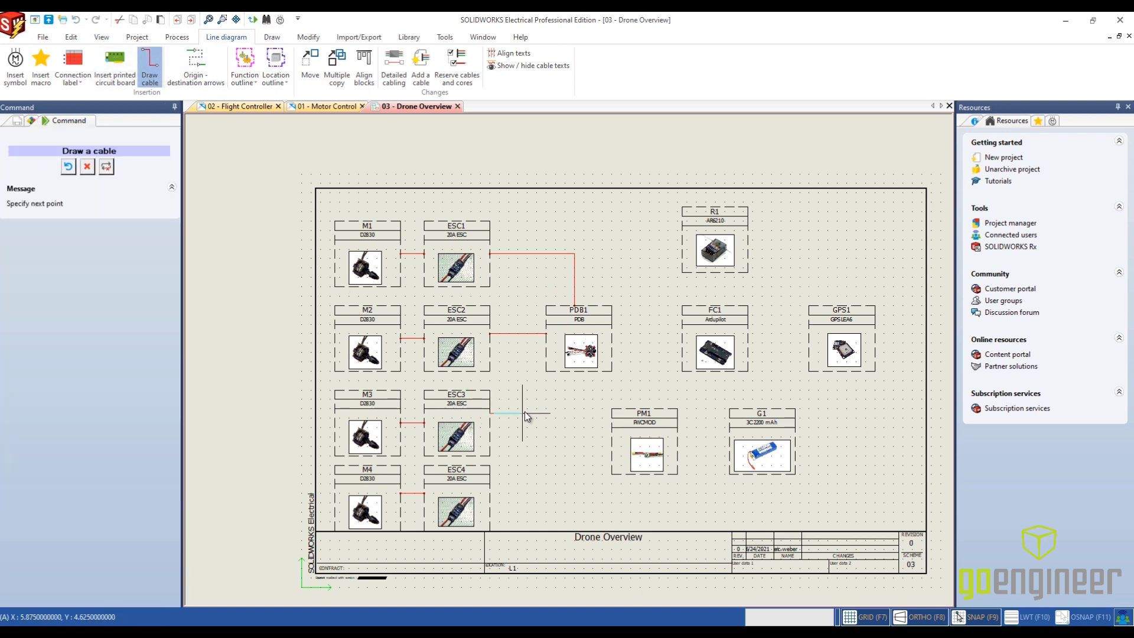
pyautogui.click(546, 357)
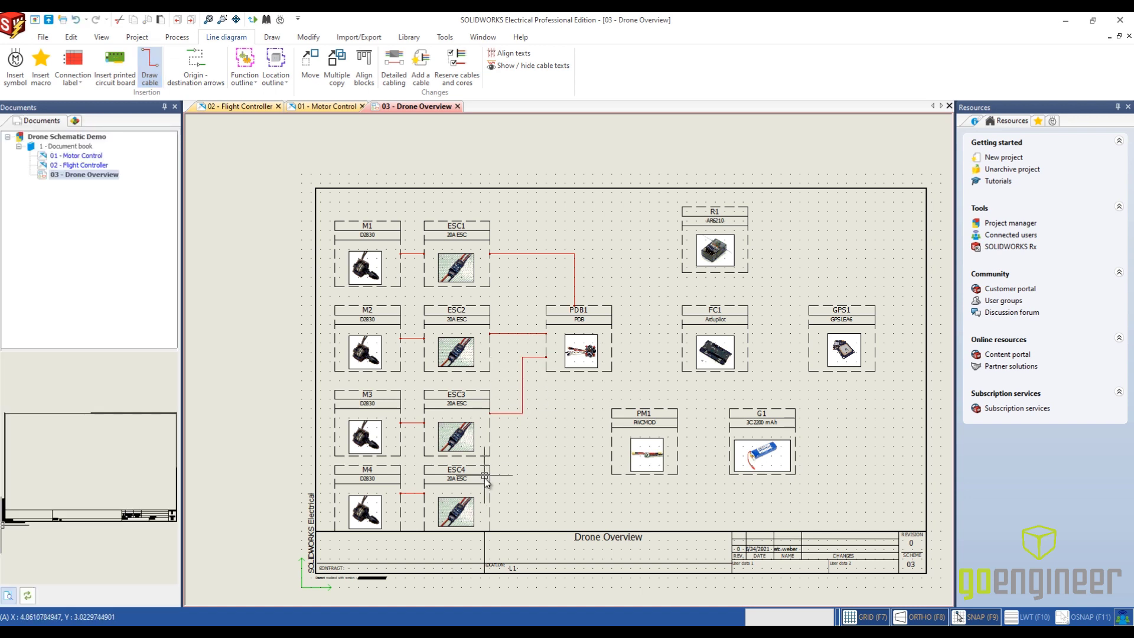
pyautogui.click(149, 68)
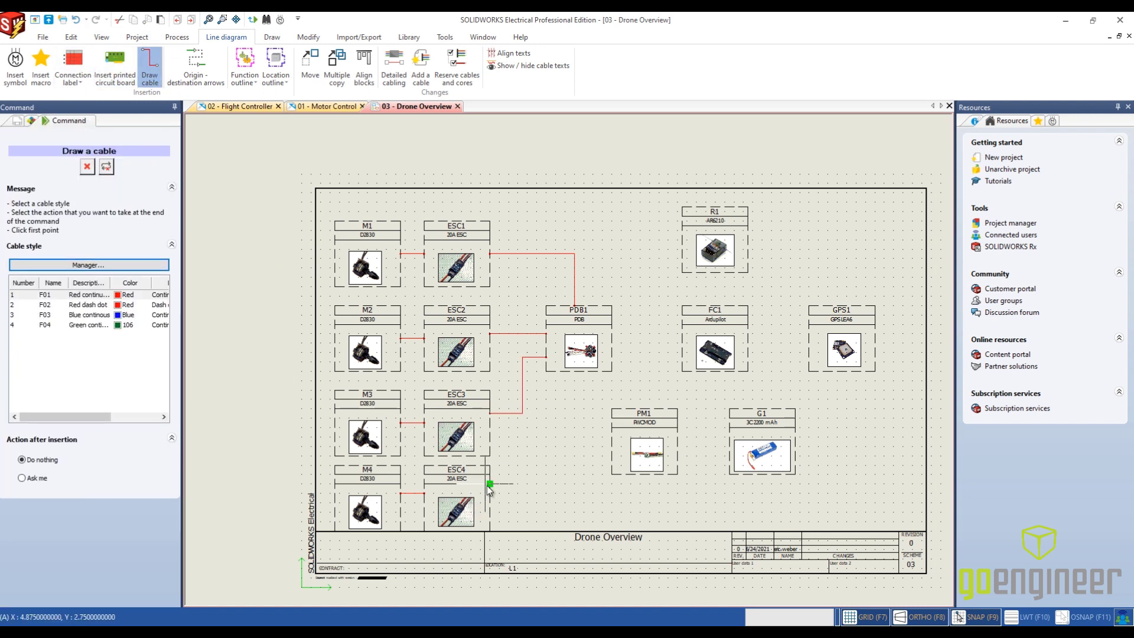
pyautogui.click(488, 485)
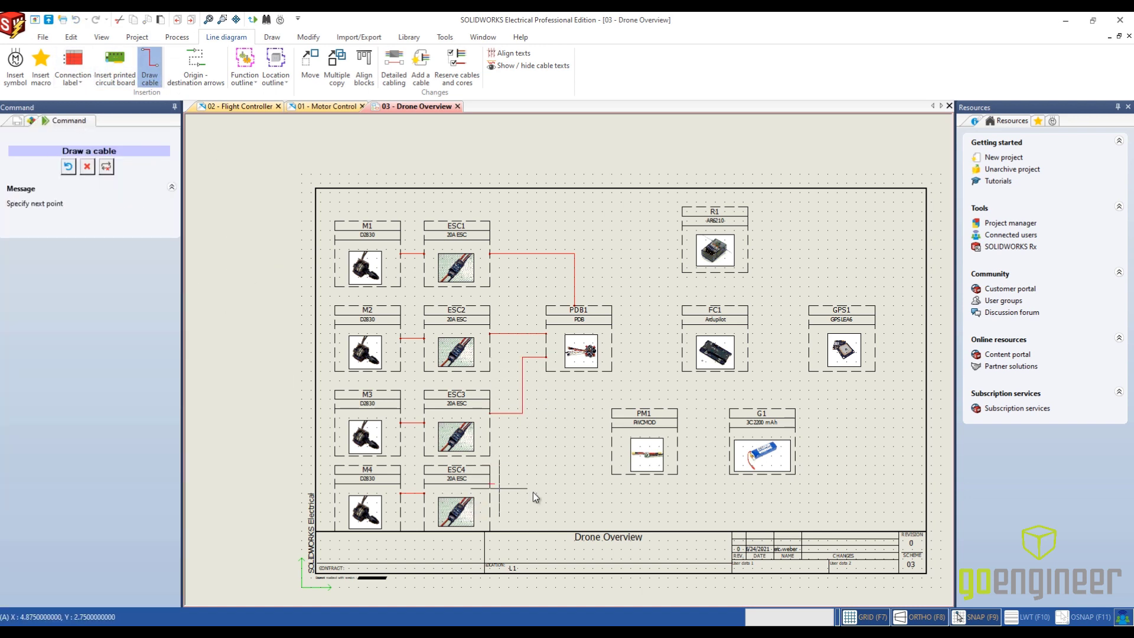
pyautogui.click(577, 367)
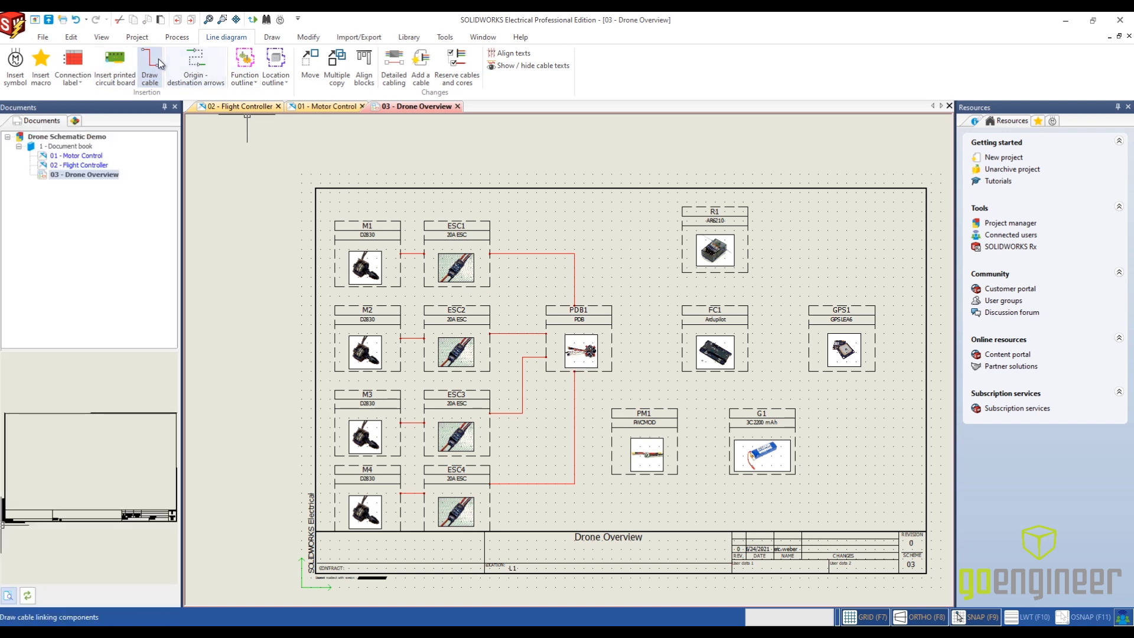
# - Draw an angled cable from the lower edge of PDB1 to PM1 and a straight cable from PM1 to G1
pyautogui.click(149, 68)
pyautogui.click(592, 371)
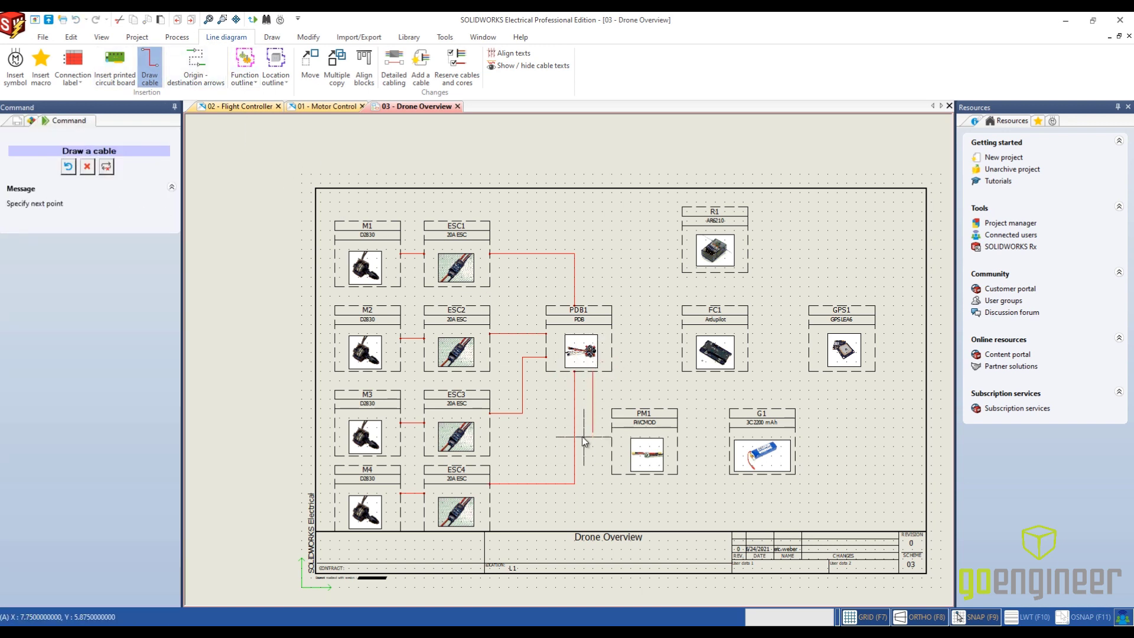
pyautogui.click(613, 441)
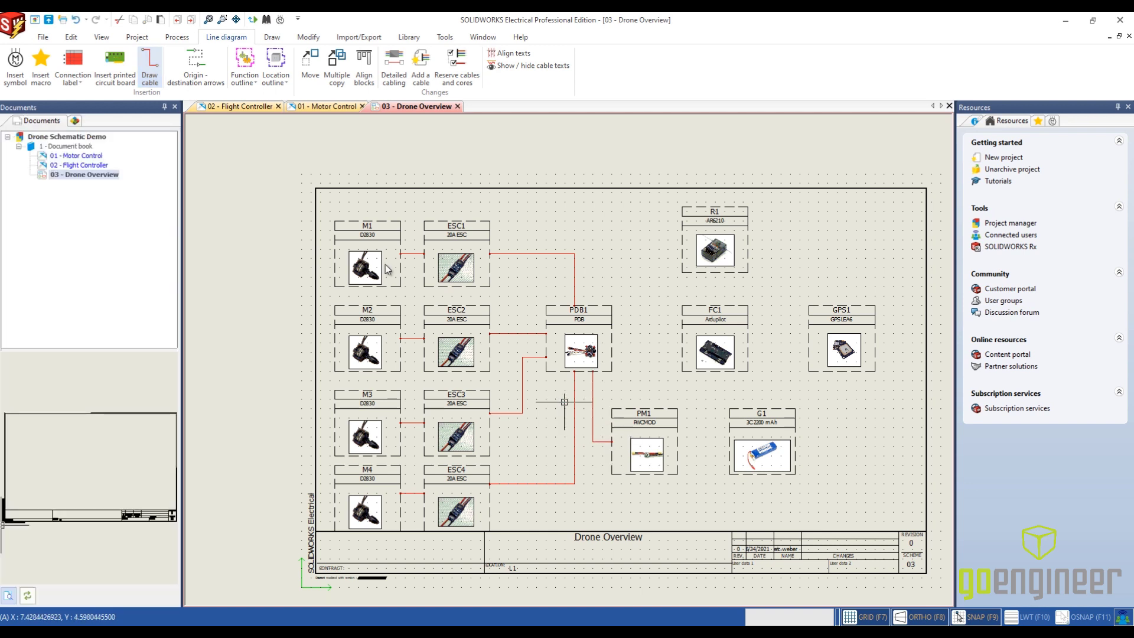
pyautogui.click(155, 71)
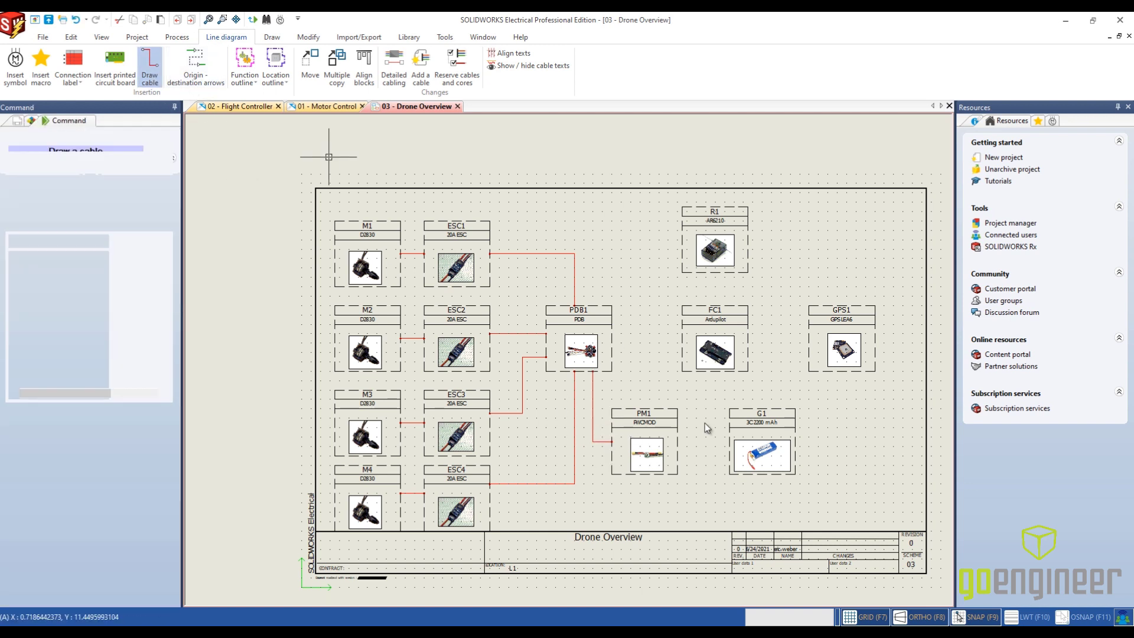
pyautogui.click(678, 441)
pyautogui.click(733, 442)
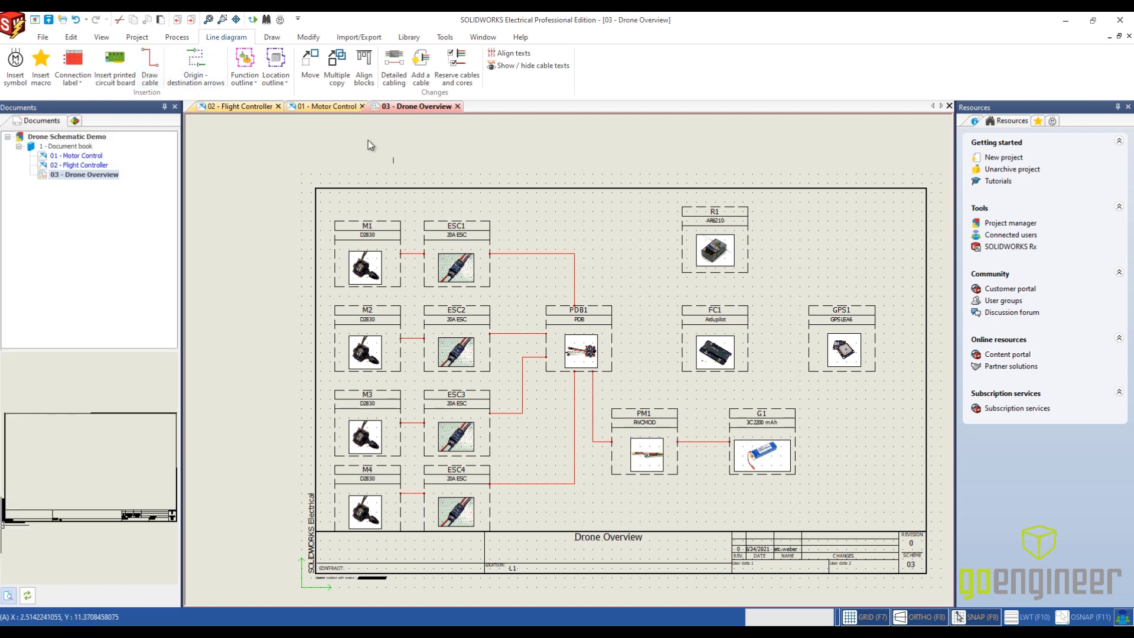
# - Draw a straight cable from PDB1 to FC1 and an angled cable from the upper edge of PM1 to FC1
pyautogui.click(150, 66)
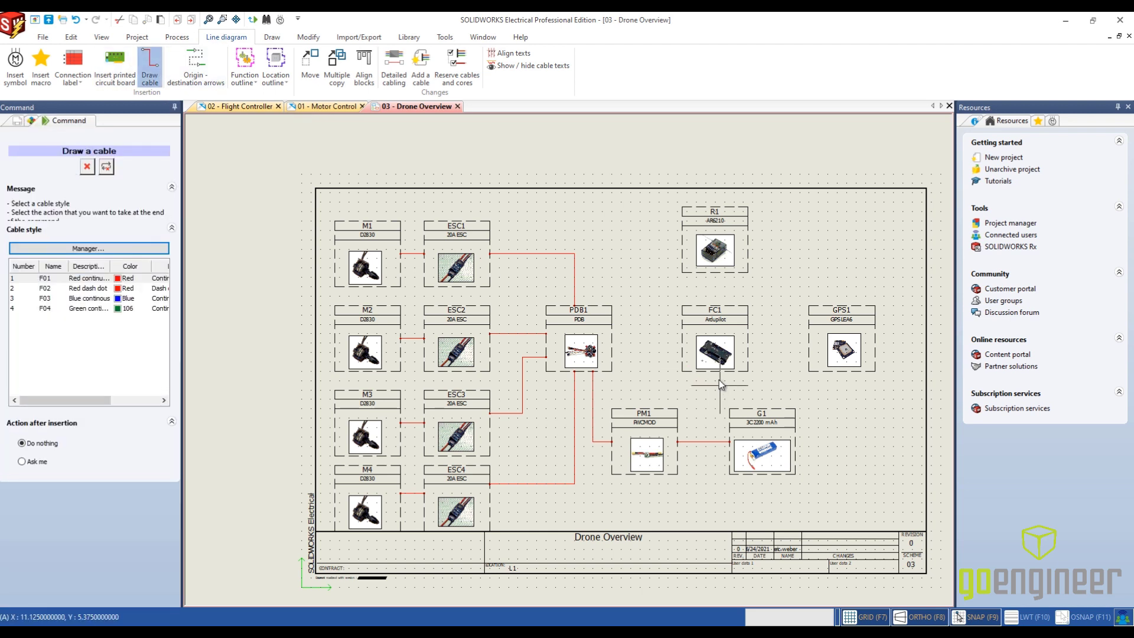
pyautogui.click(612, 338)
pyautogui.click(683, 338)
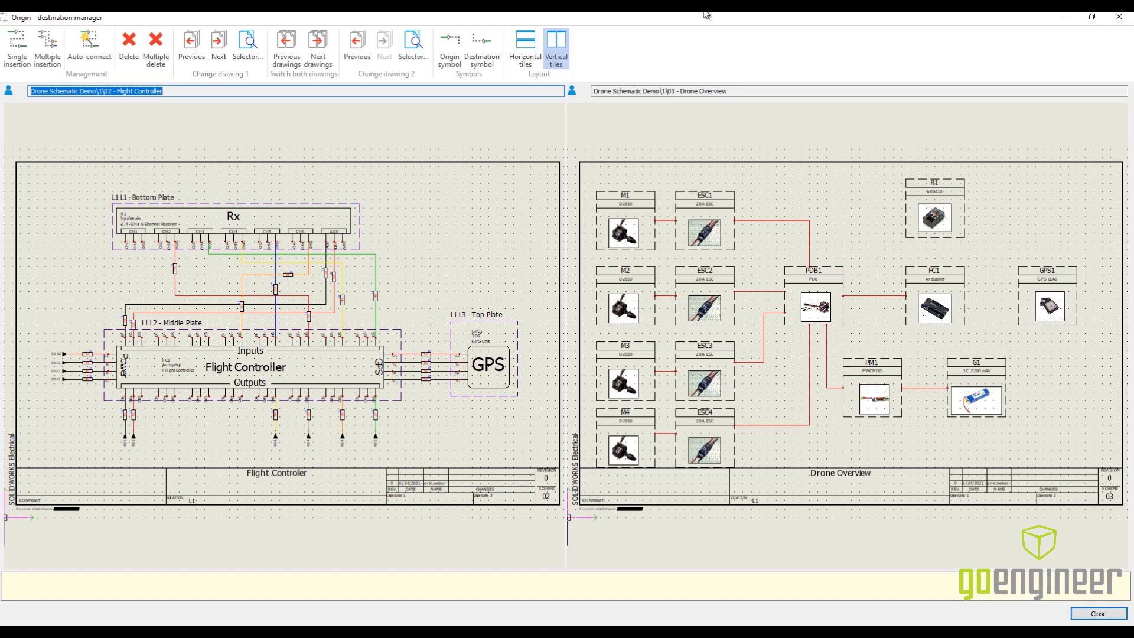
pyautogui.click(1119, 17)
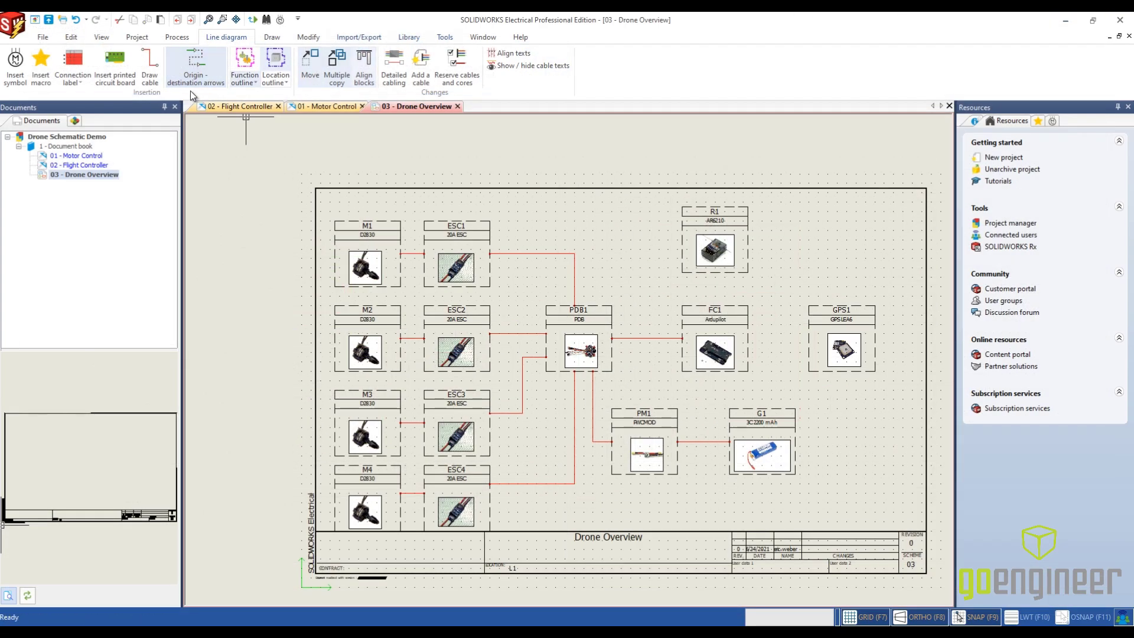
pyautogui.click(150, 66)
pyautogui.click(669, 410)
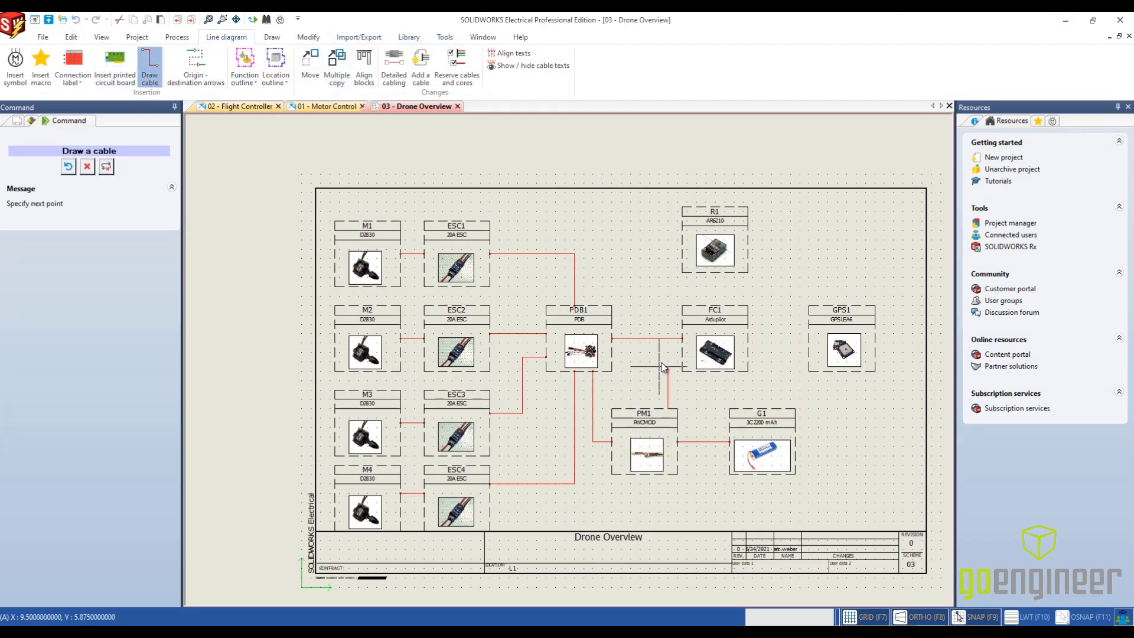
pyautogui.click(683, 357)
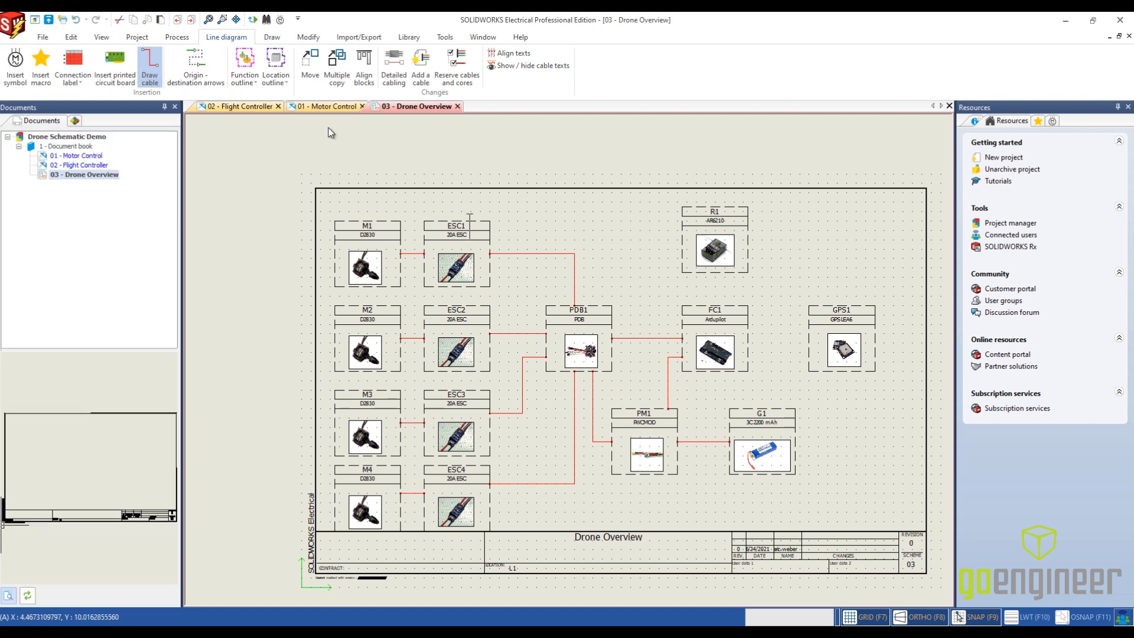
# - Draw a vertical cable from R1 down to FC1 and a straight horizontal cable from FC1 to GPS1
pyautogui.click(154, 73)
pyautogui.click(710, 272)
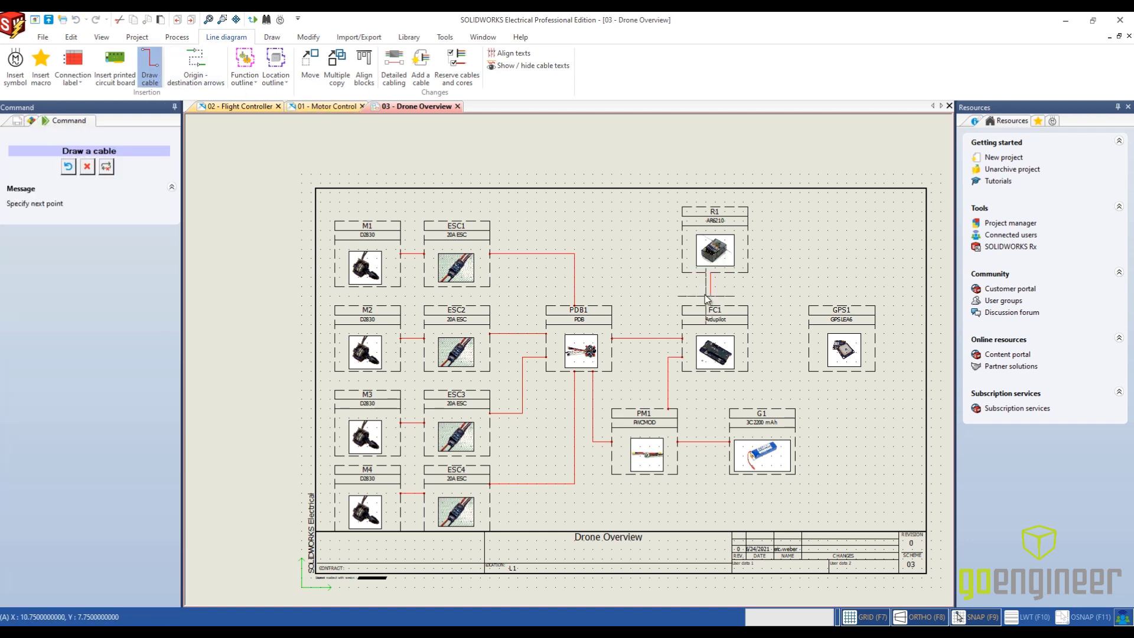
pyautogui.click(710, 305)
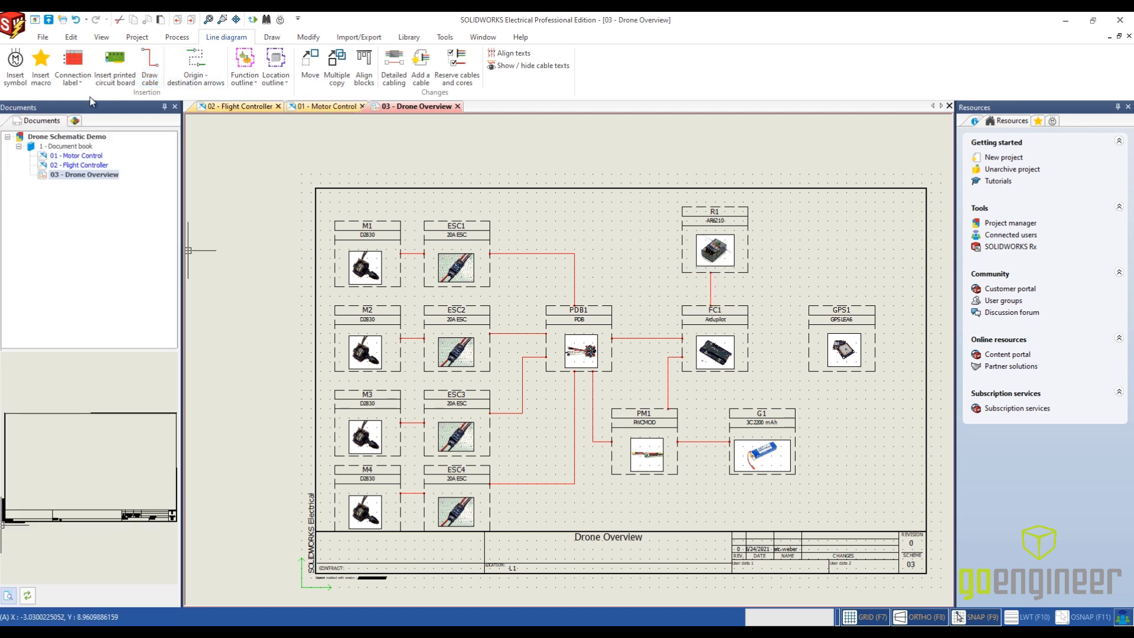
pyautogui.click(150, 66)
pyautogui.click(747, 339)
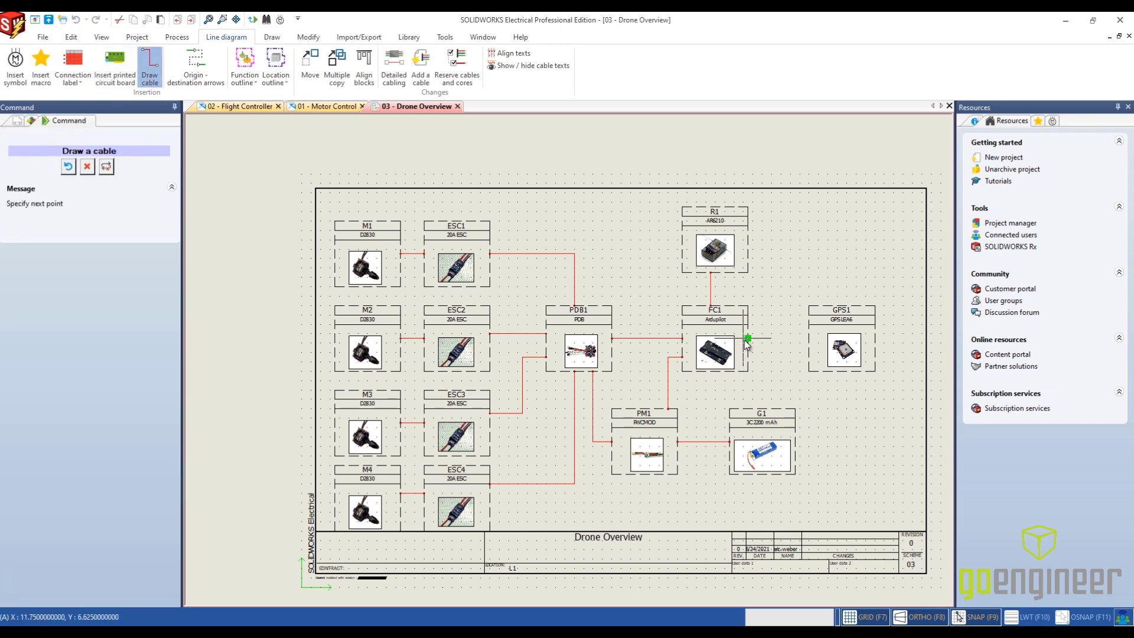
pyautogui.click(809, 339)
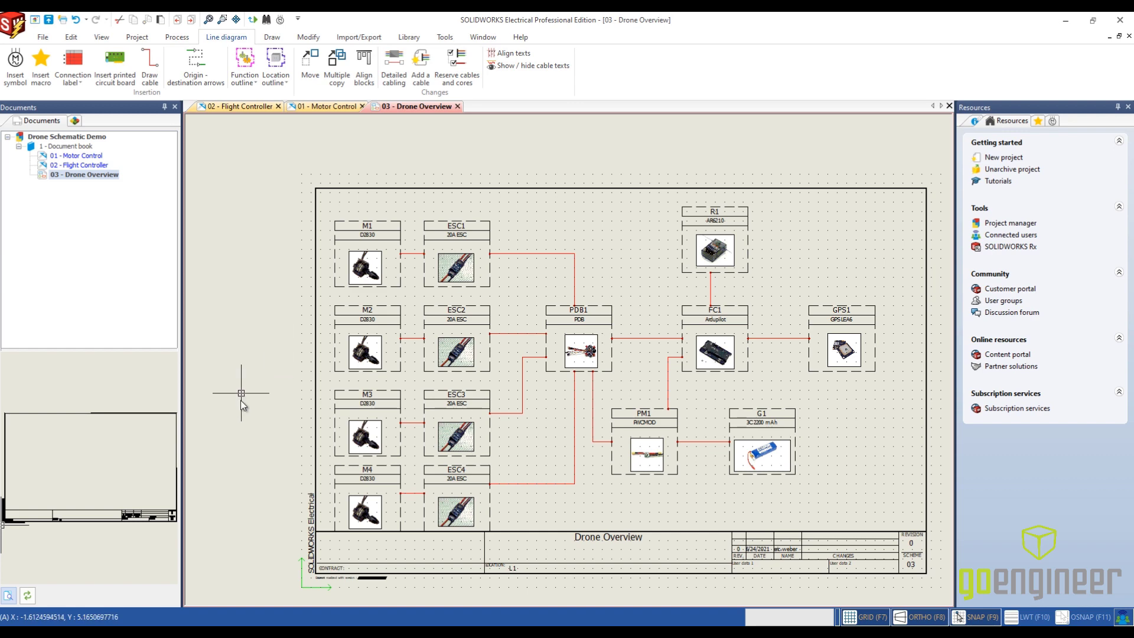
# - Review the detailed cabling between PDB1 and FC1, check the output wires in 02 - Flight Controller, and return to 03 - Drone Overview
pyautogui.doubleClick(631, 347)
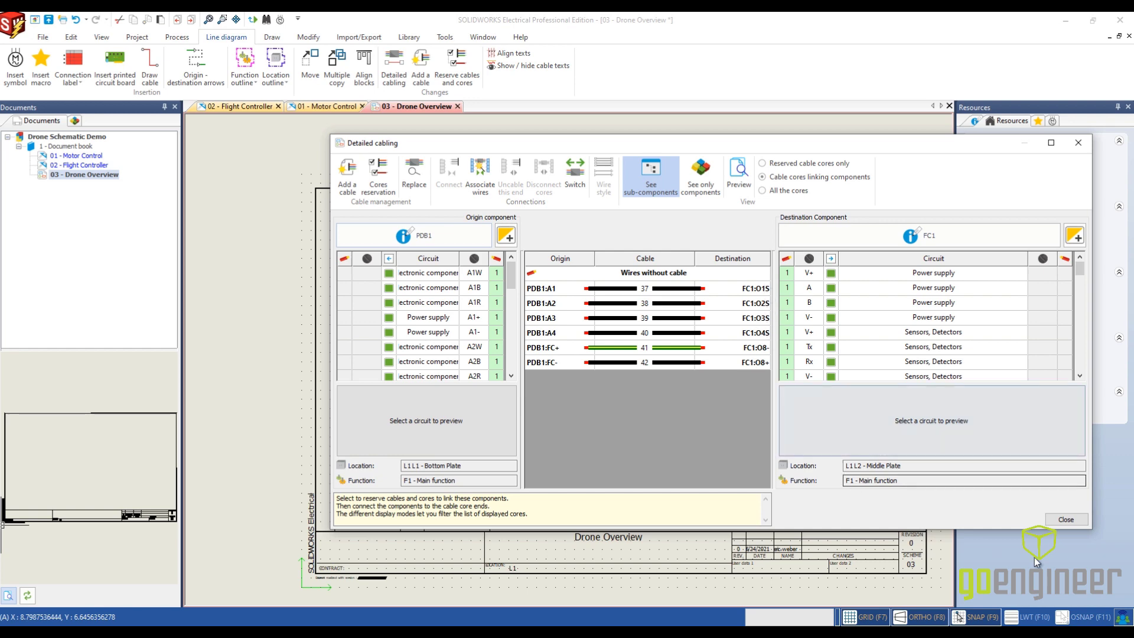
pyautogui.click(1066, 519)
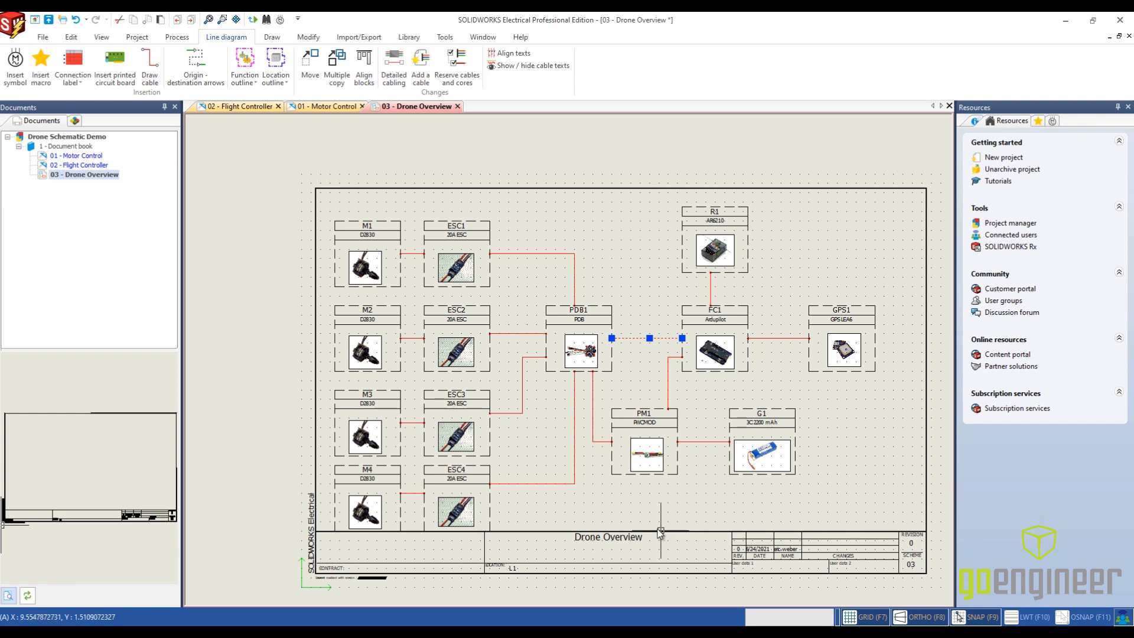
pyautogui.click(269, 106)
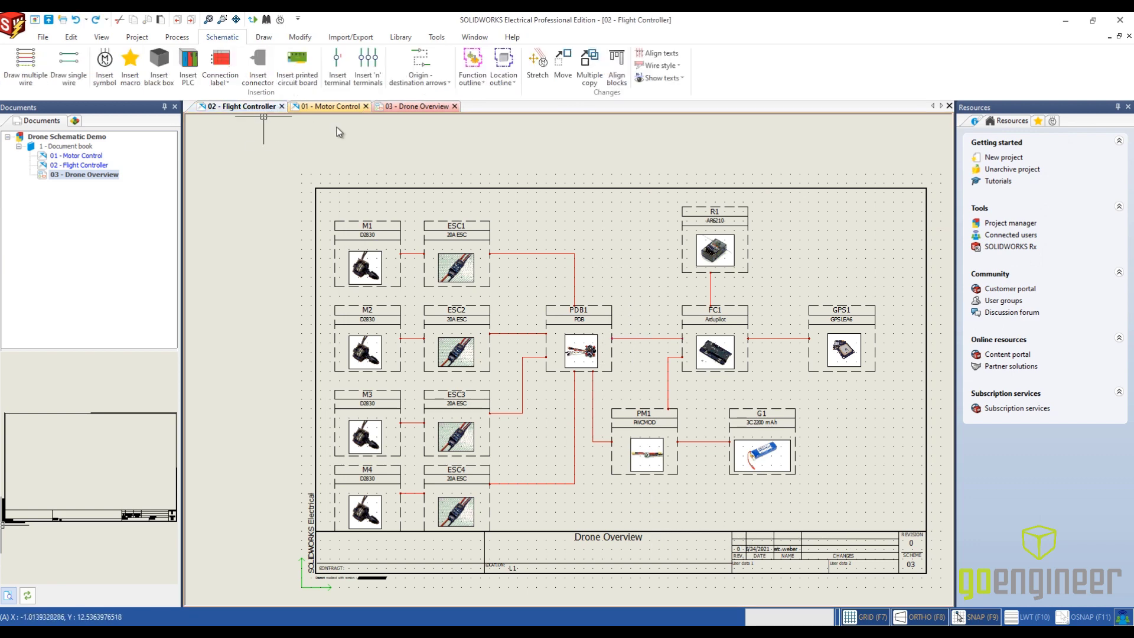
pyautogui.scroll(1, 374, 361)
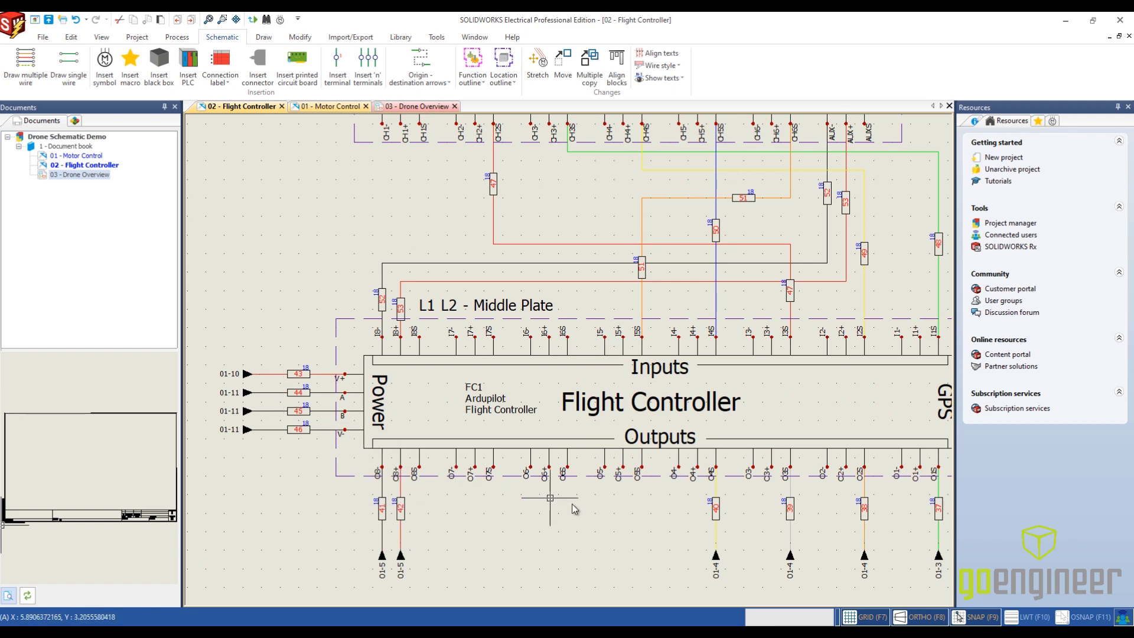
pyautogui.moveTo(859, 535); pyautogui.dragTo(697, 510, button='middle')
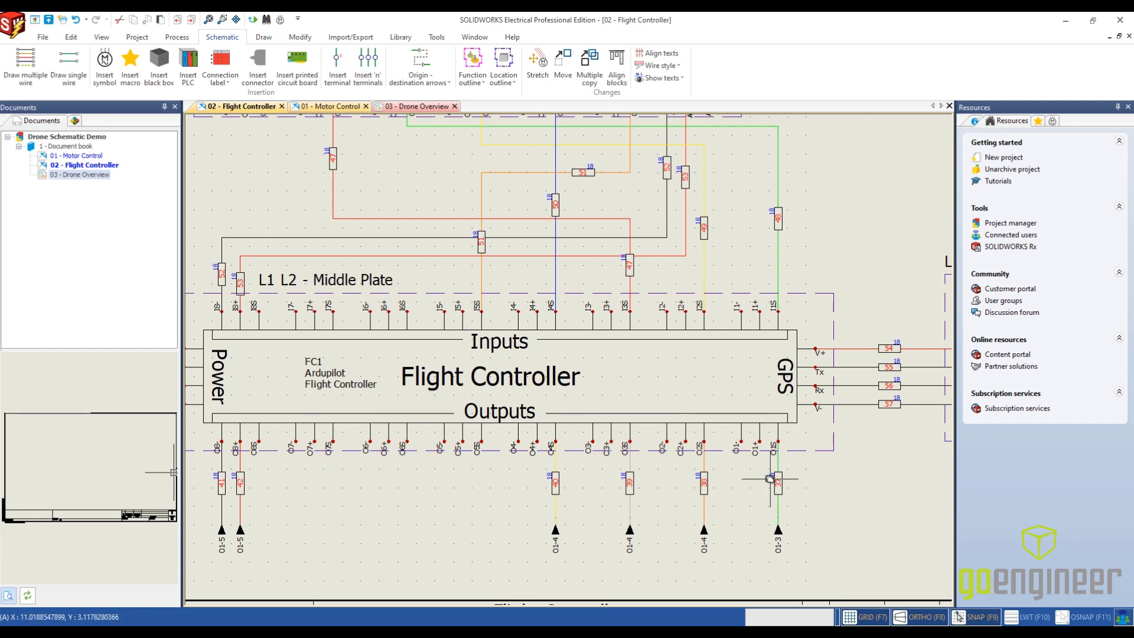
pyautogui.click(417, 106)
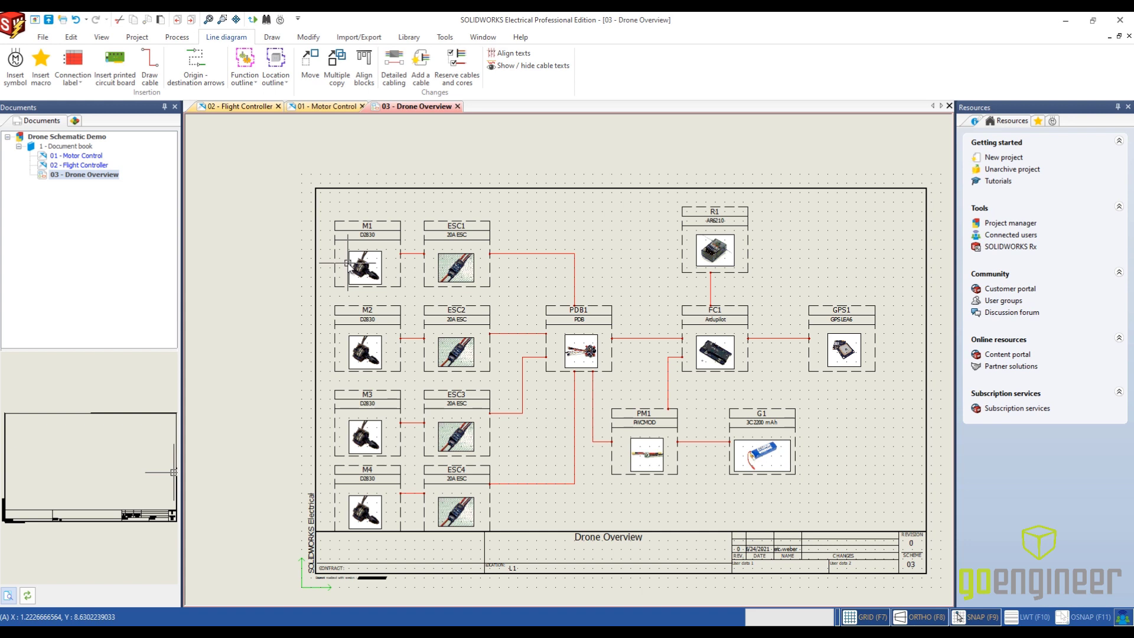
# - From motor M1 in the component tree, go to its schematic symbol in 01 - Motor Control and its RC Motor symbol in 03 - Drone Overview
pyautogui.click(75, 122)
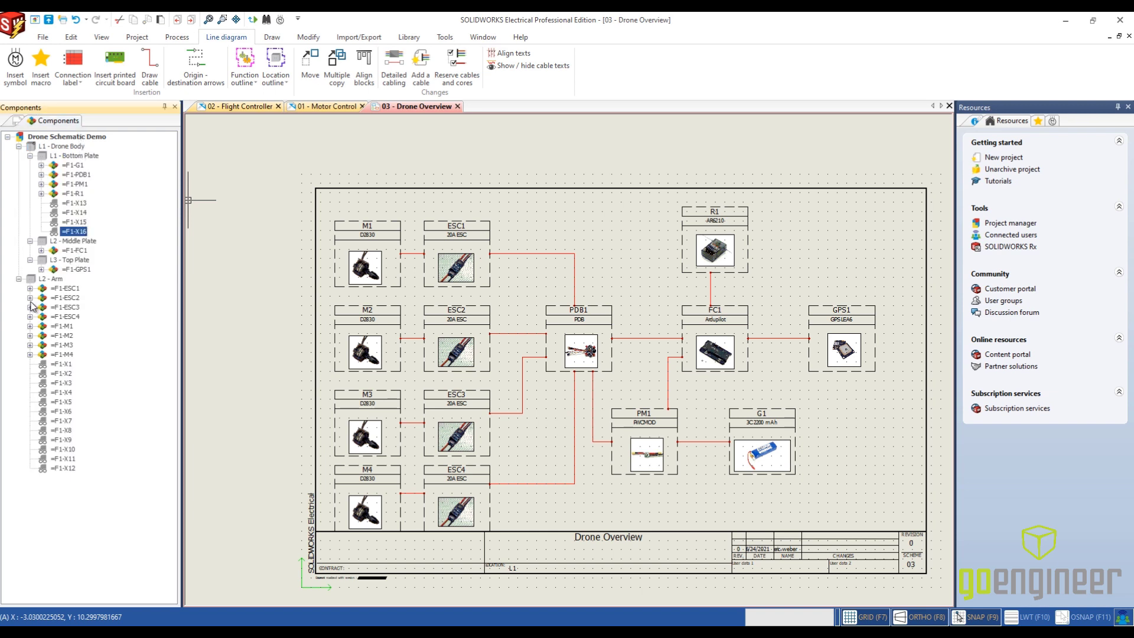
pyautogui.click(30, 326)
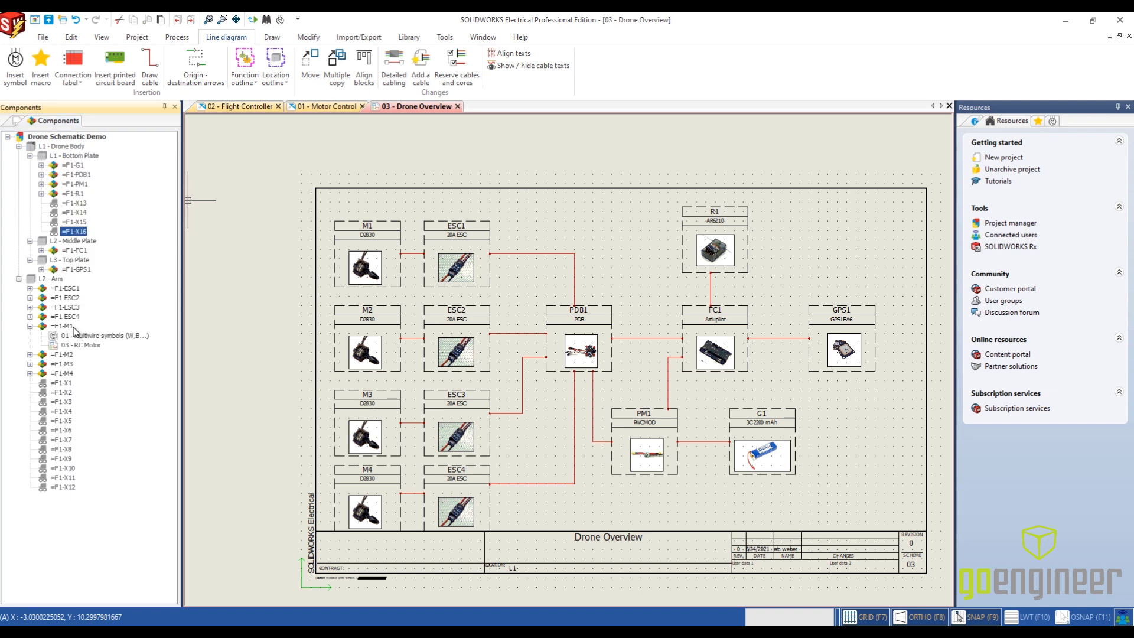
pyautogui.click(62, 326)
pyautogui.click(75, 335)
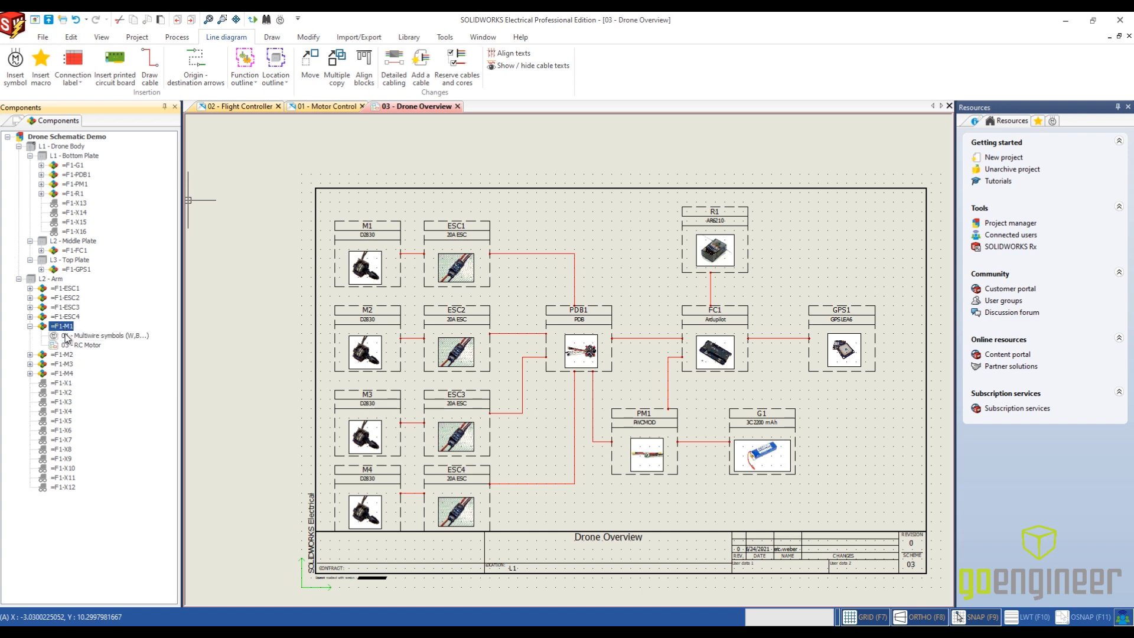
pyautogui.rightClick(66, 338)
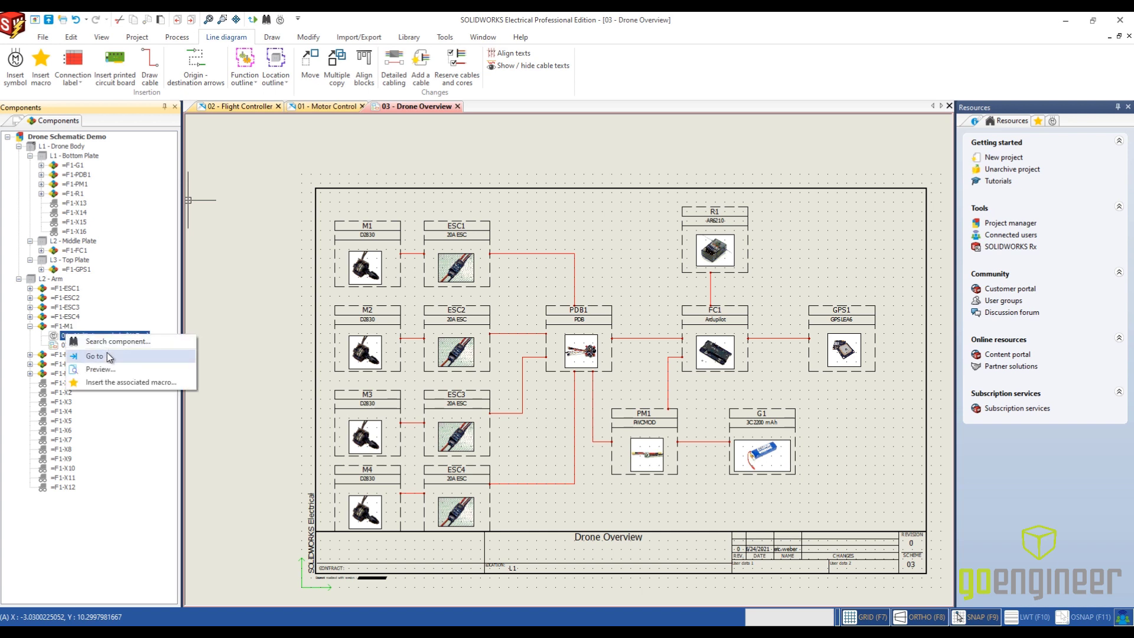
pyautogui.click(107, 355)
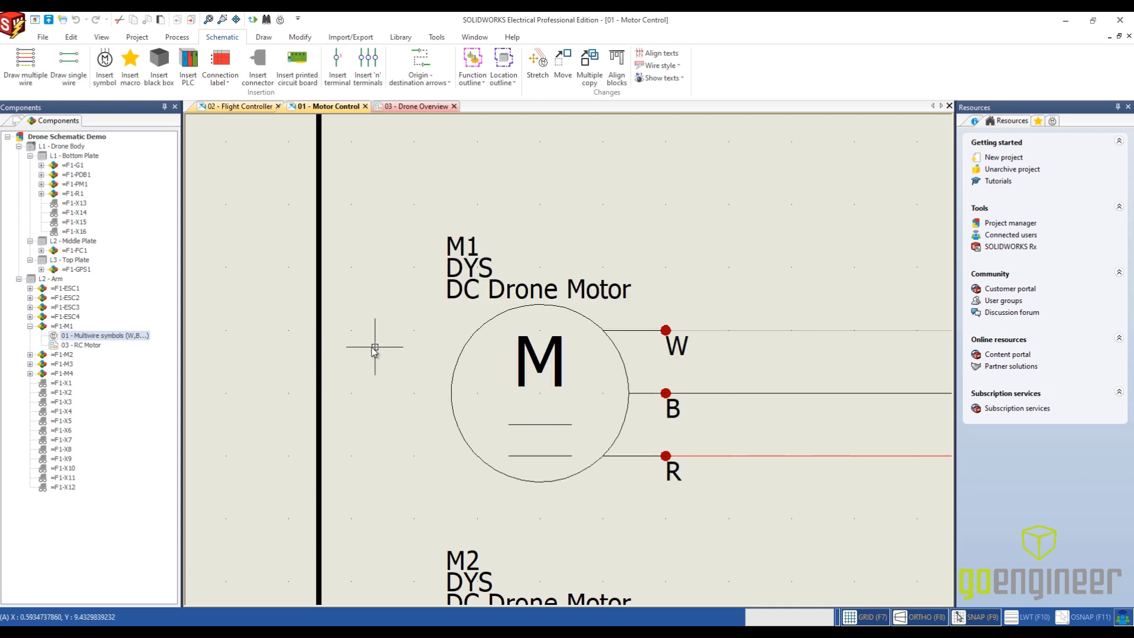
pyautogui.rightClick(86, 347)
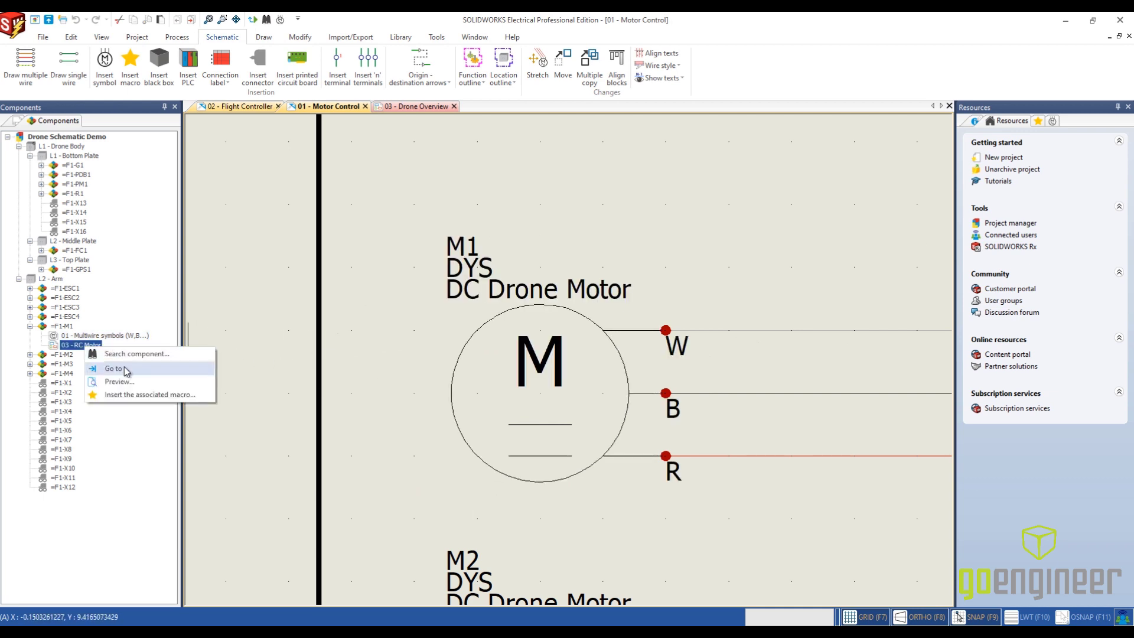
pyautogui.click(109, 366)
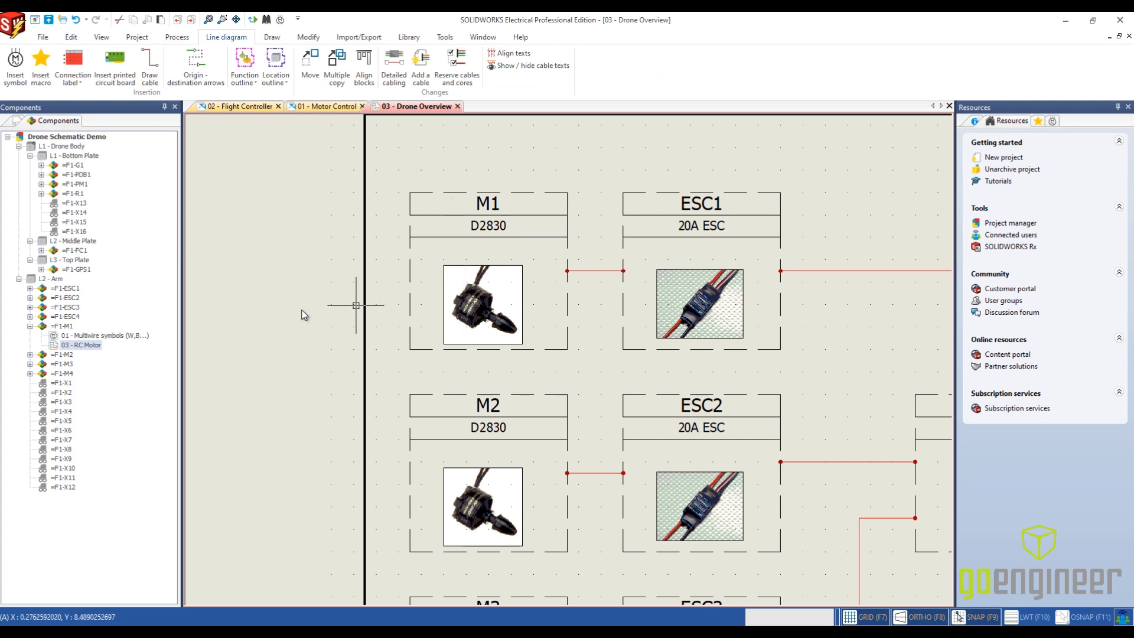
# - Examine the symbols listed under ESC4 in the component tree, and collapse the ESC4 and M1 entries
pyautogui.click(29, 316)
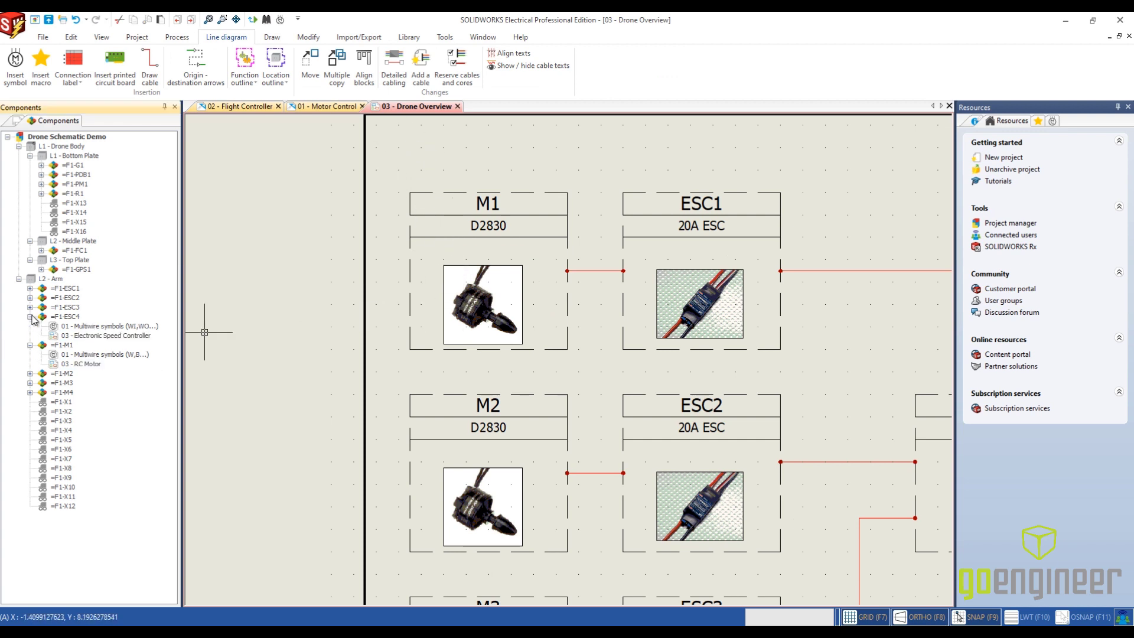
pyautogui.click(65, 316)
pyautogui.click(30, 317)
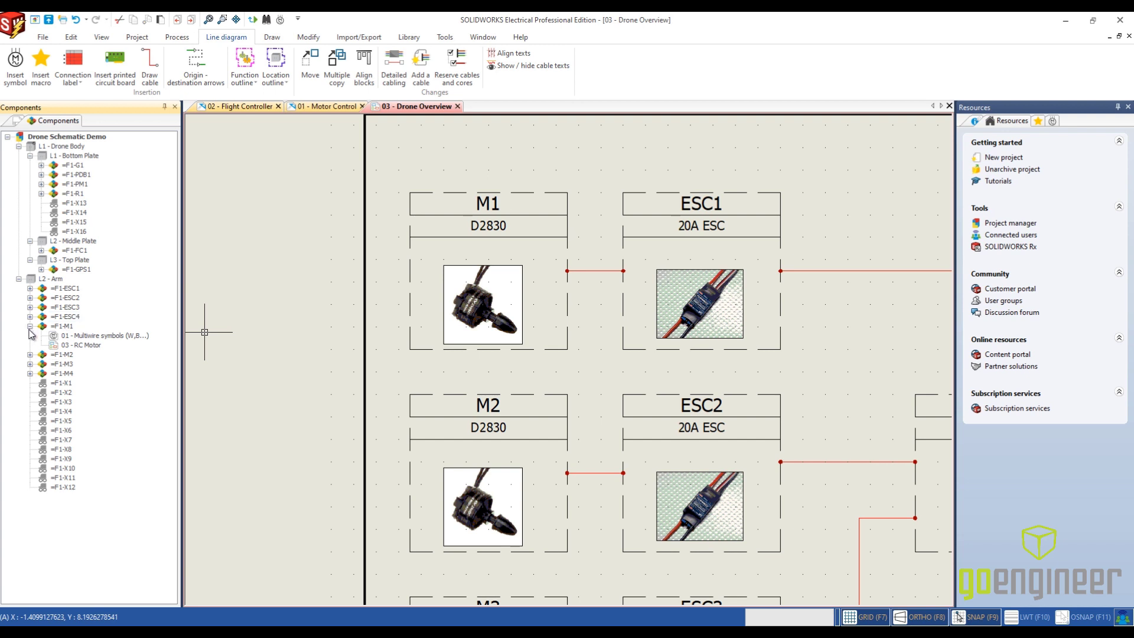
pyautogui.click(29, 327)
pyautogui.click(60, 365)
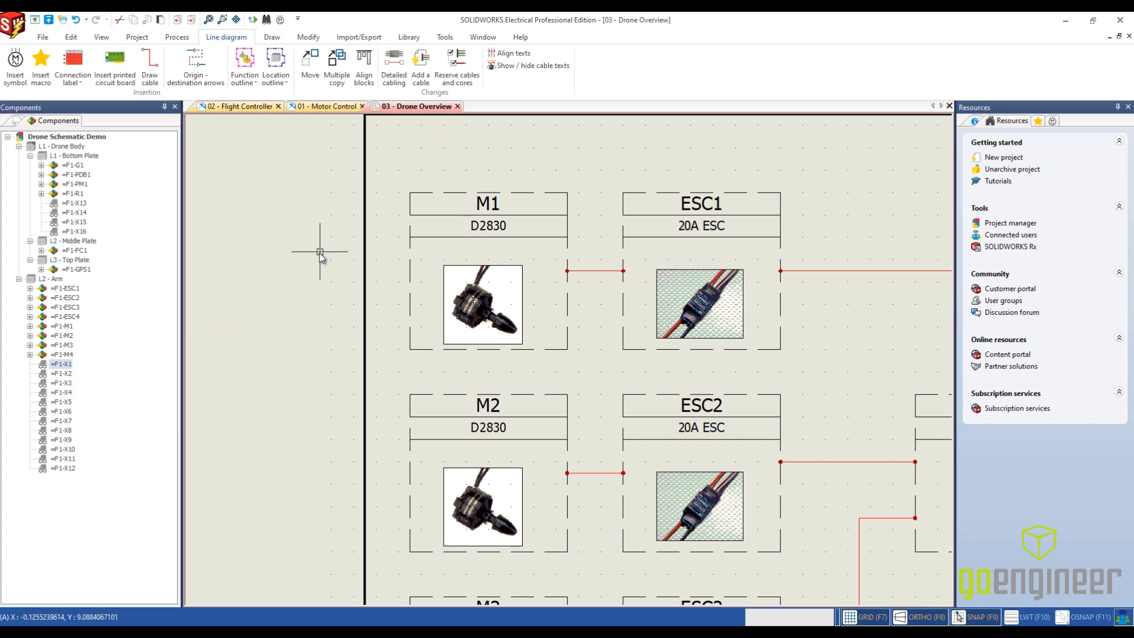
# - Open the project's report manager and look through the report configurations available to add, leaving the selection as it is
pyautogui.click(174, 37)
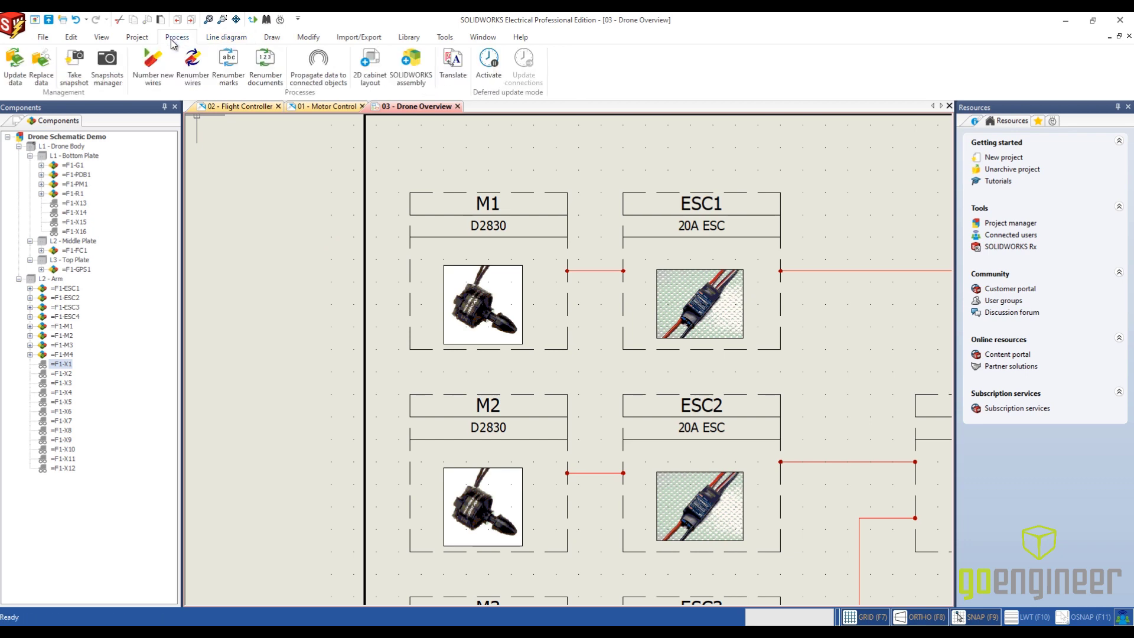
pyautogui.click(142, 38)
pyautogui.click(495, 76)
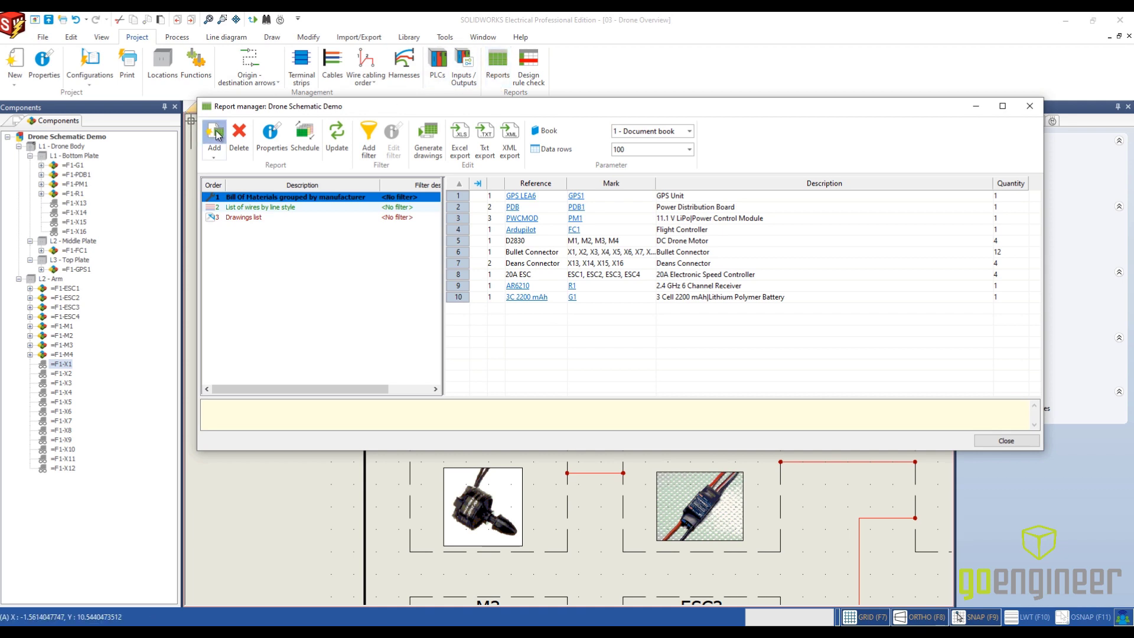
pyautogui.click(216, 133)
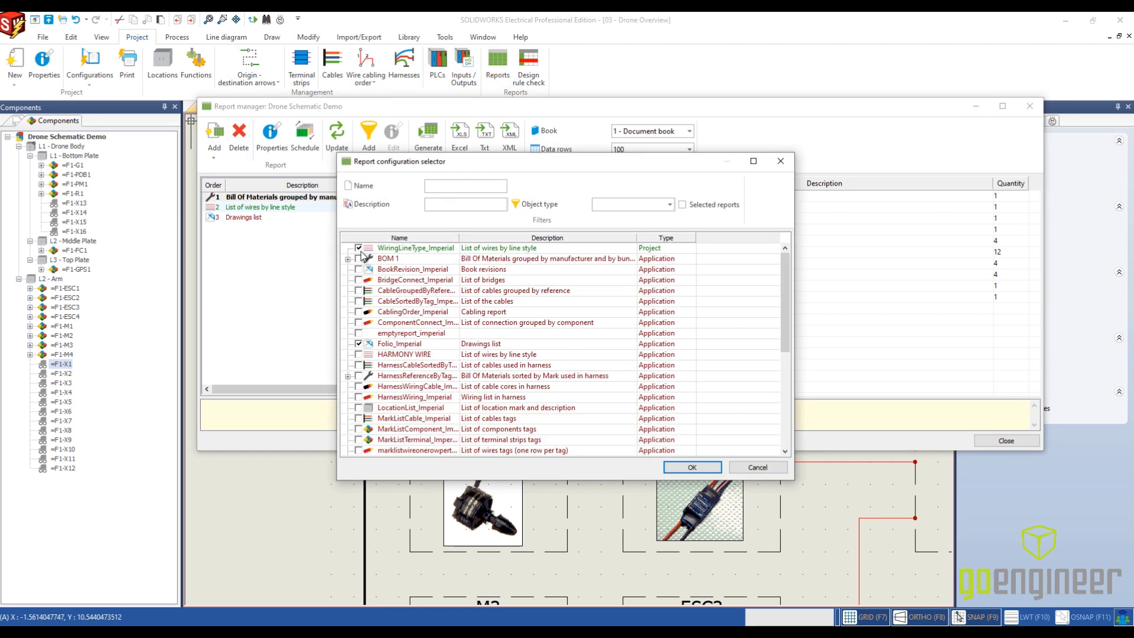
pyautogui.scroll(-4, 493, 307)
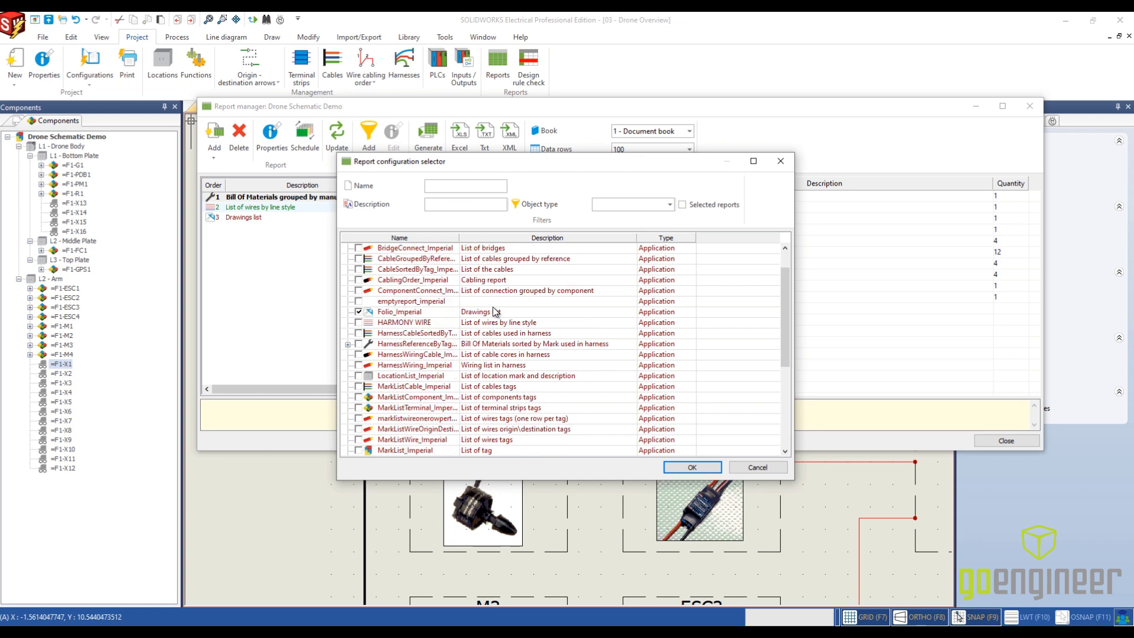
pyautogui.scroll(-2, 452, 355)
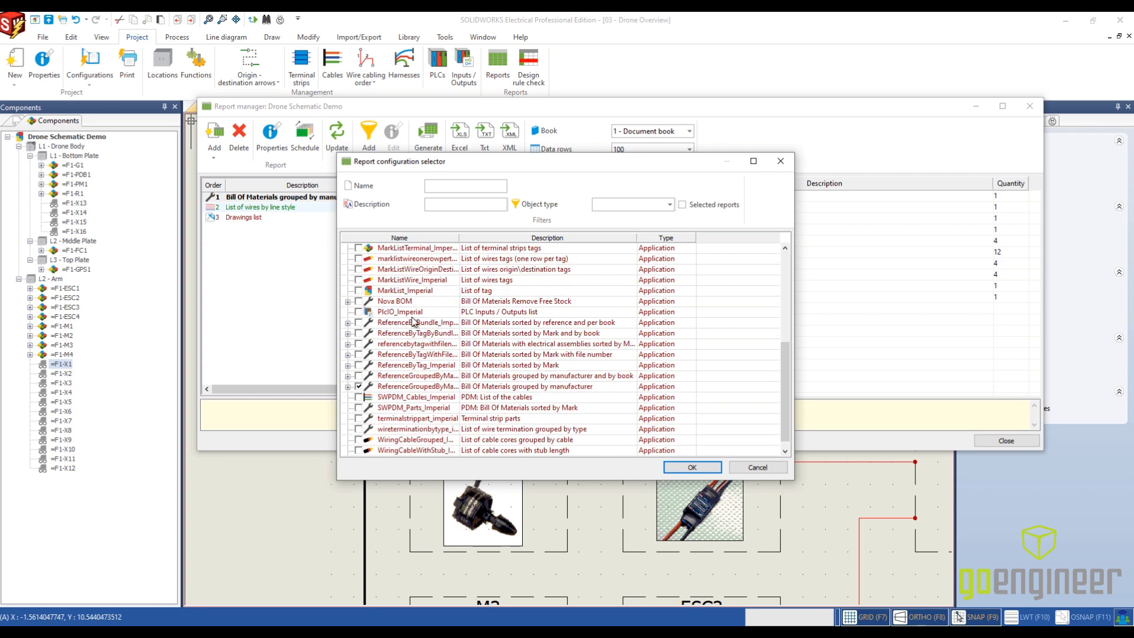
pyautogui.scroll(-1, 421, 343)
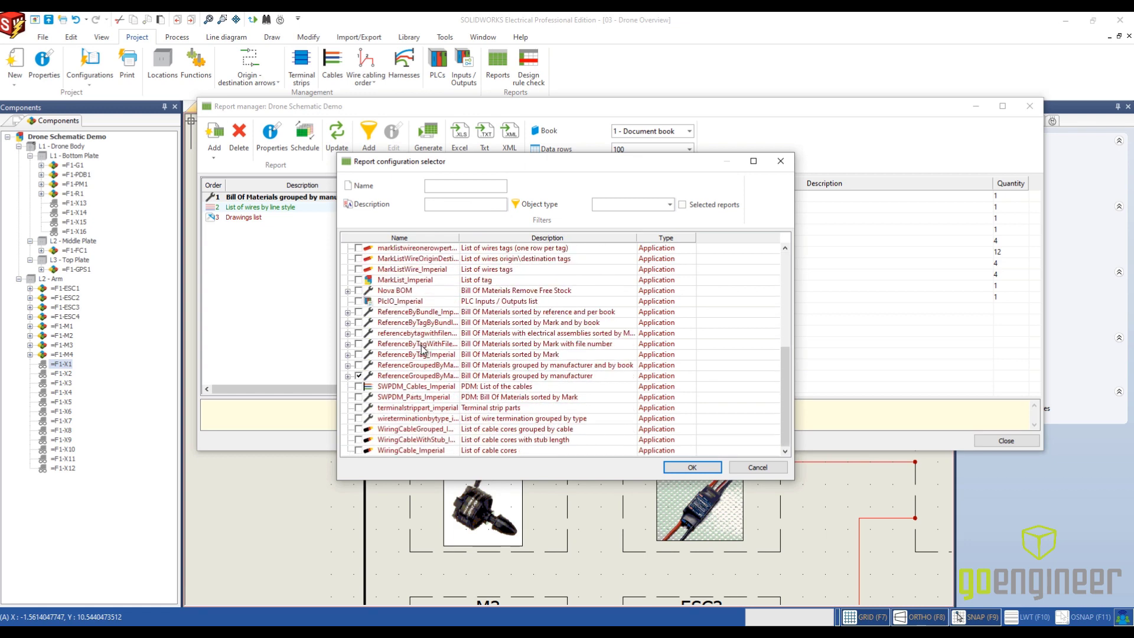
pyautogui.click(691, 467)
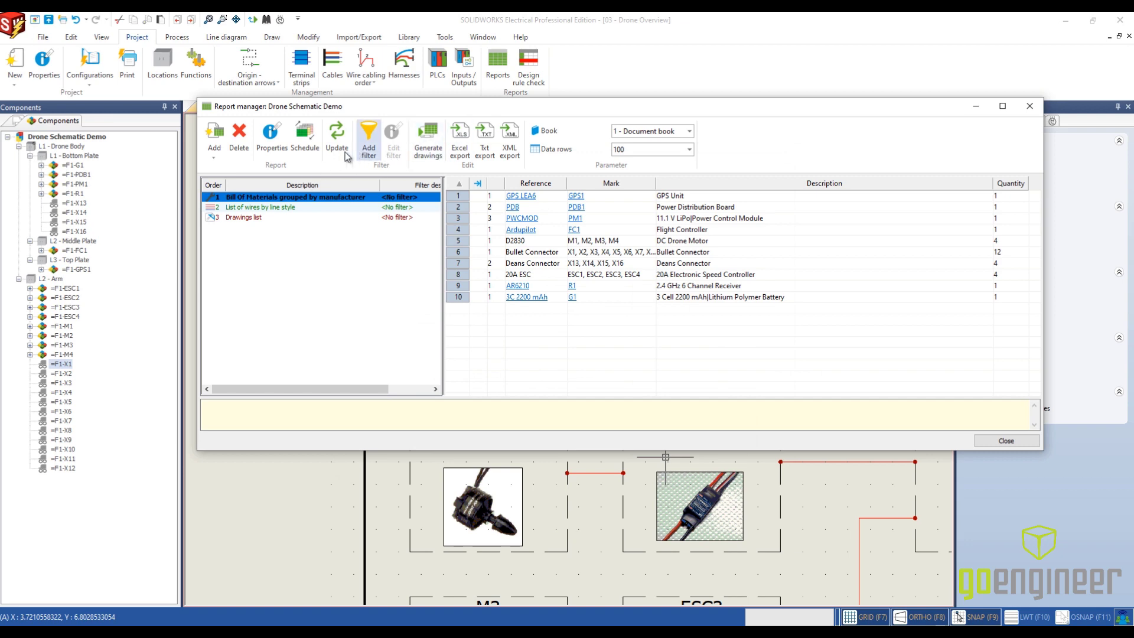
# - Examine the column options in the configuration of the bill of materials grouped by manufacturer, and close it without saving changes
pyautogui.click(271, 142)
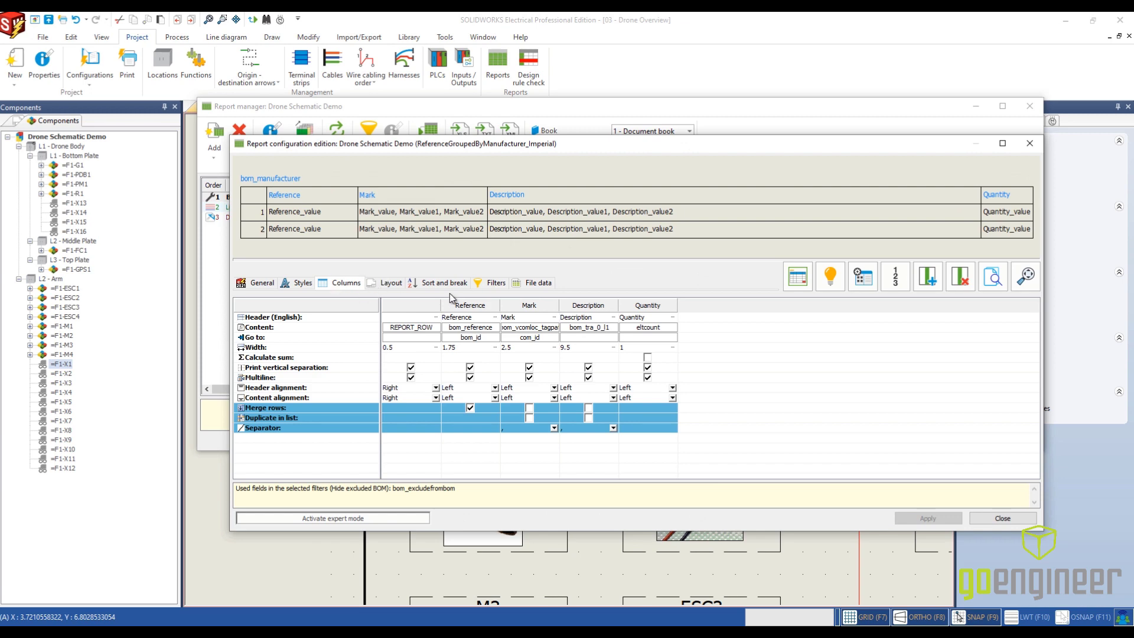
pyautogui.click(863, 276)
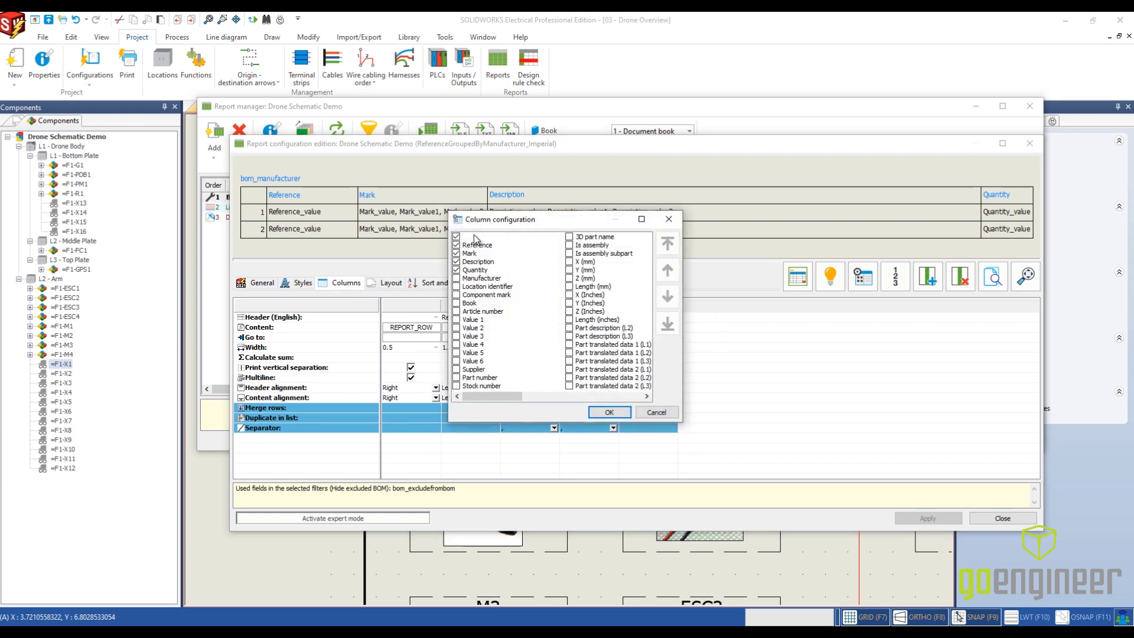
pyautogui.click(665, 413)
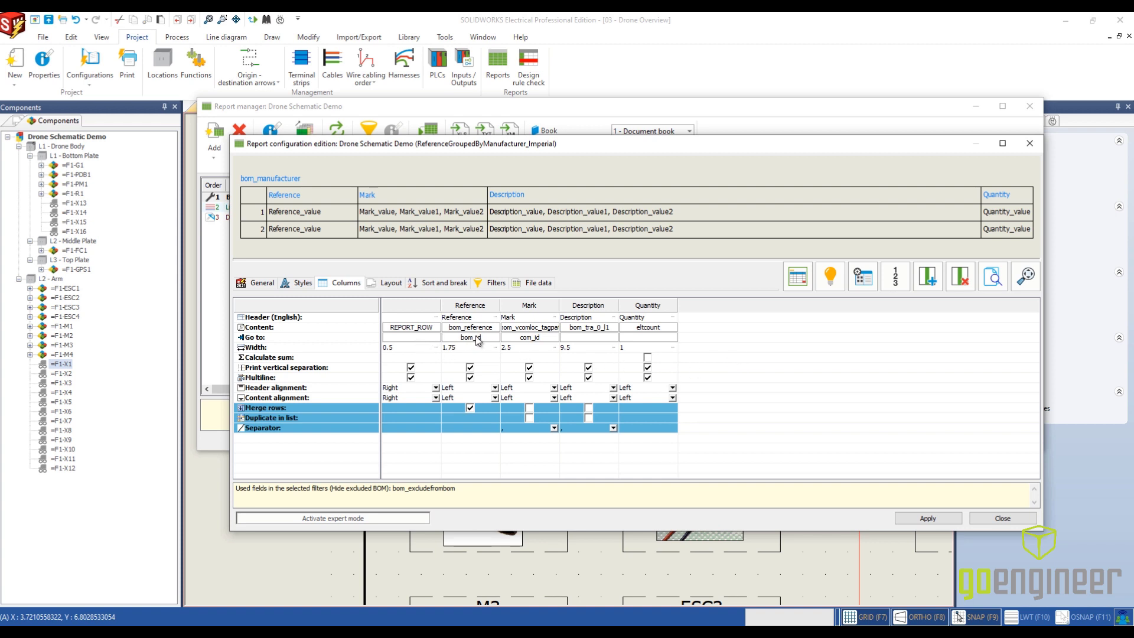
pyautogui.click(1002, 519)
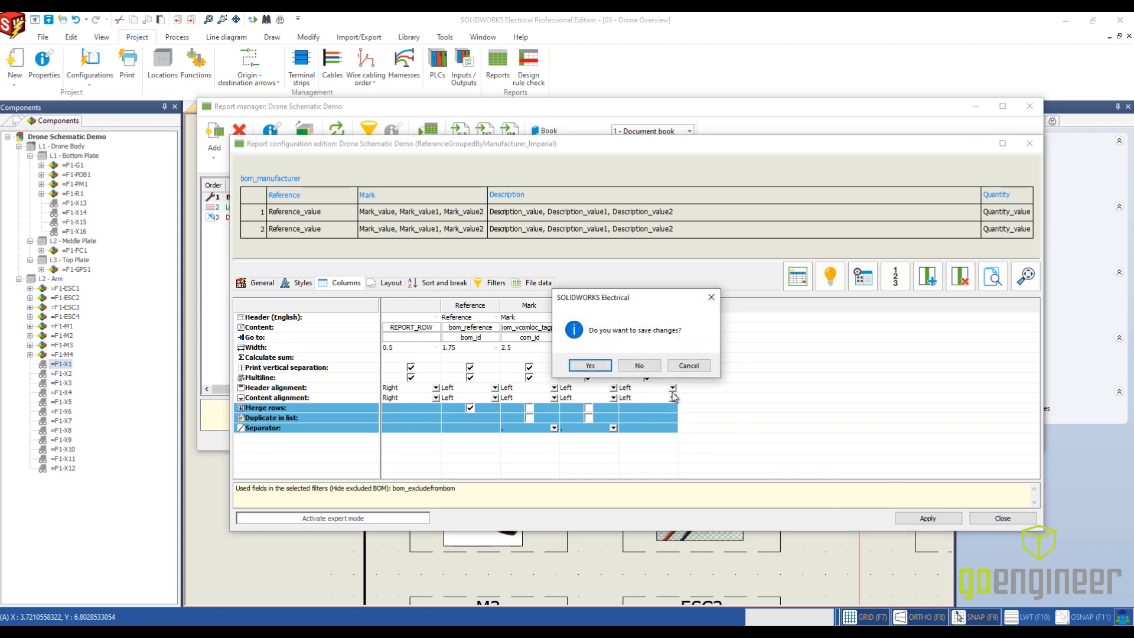
pyautogui.click(629, 367)
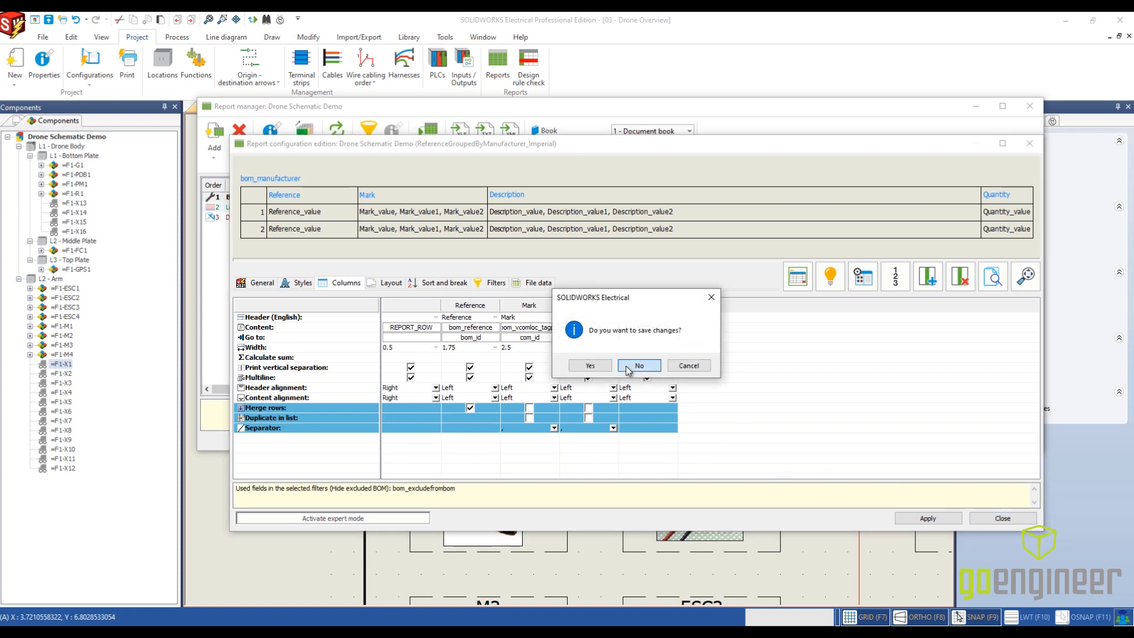
# - Review the contents of the Bill Of Materials, List of wires by line style and Drawings list reports in the report manager
pyautogui.click(277, 199)
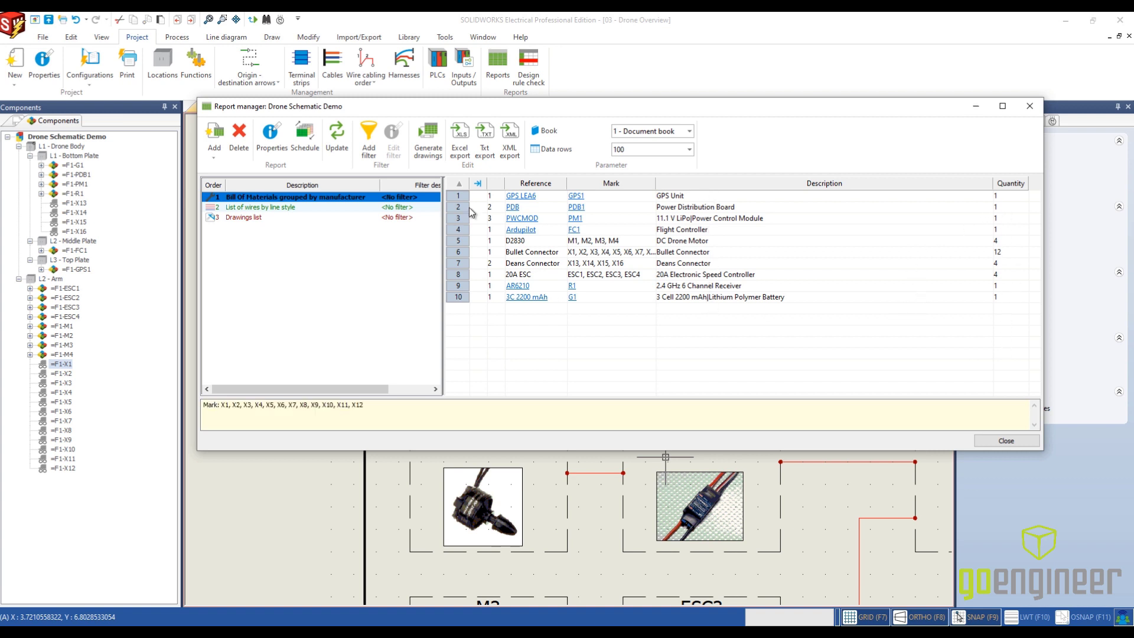
pyautogui.click(305, 208)
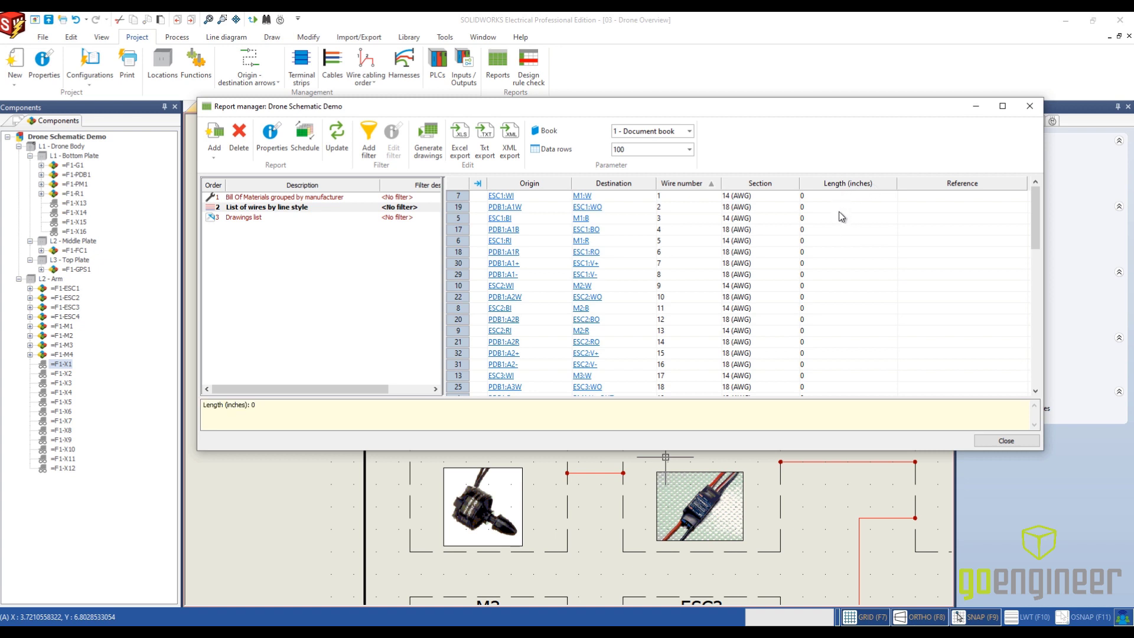
pyautogui.click(260, 220)
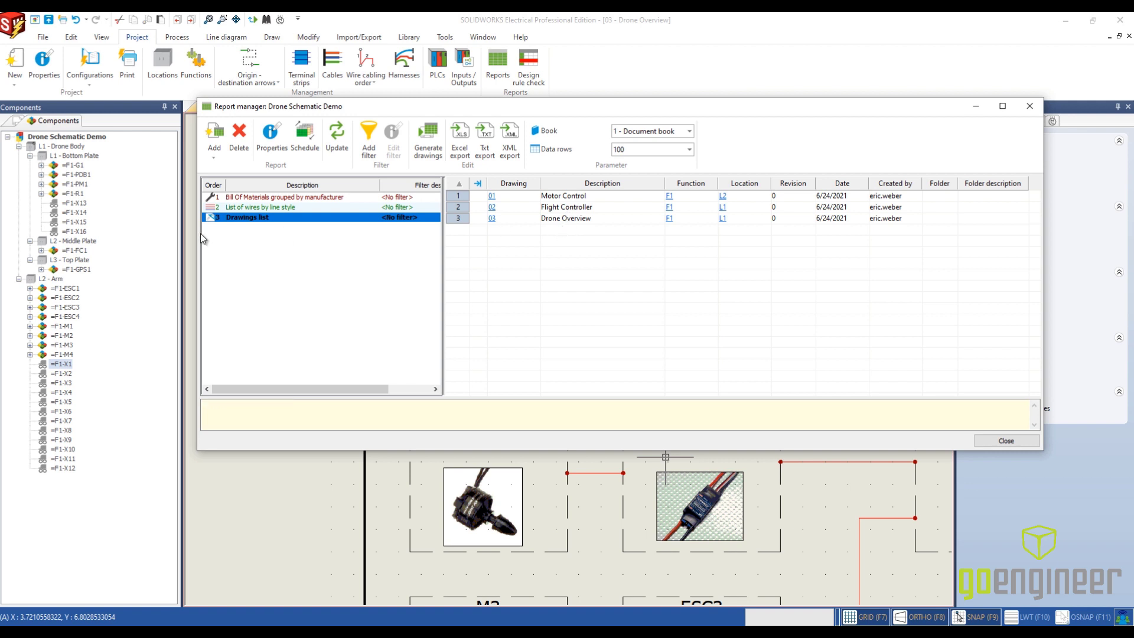
# - Generate drawings in document book 1 for the bill of materials, list of wires and drawings list reports, and close the report manager
pyautogui.click(429, 142)
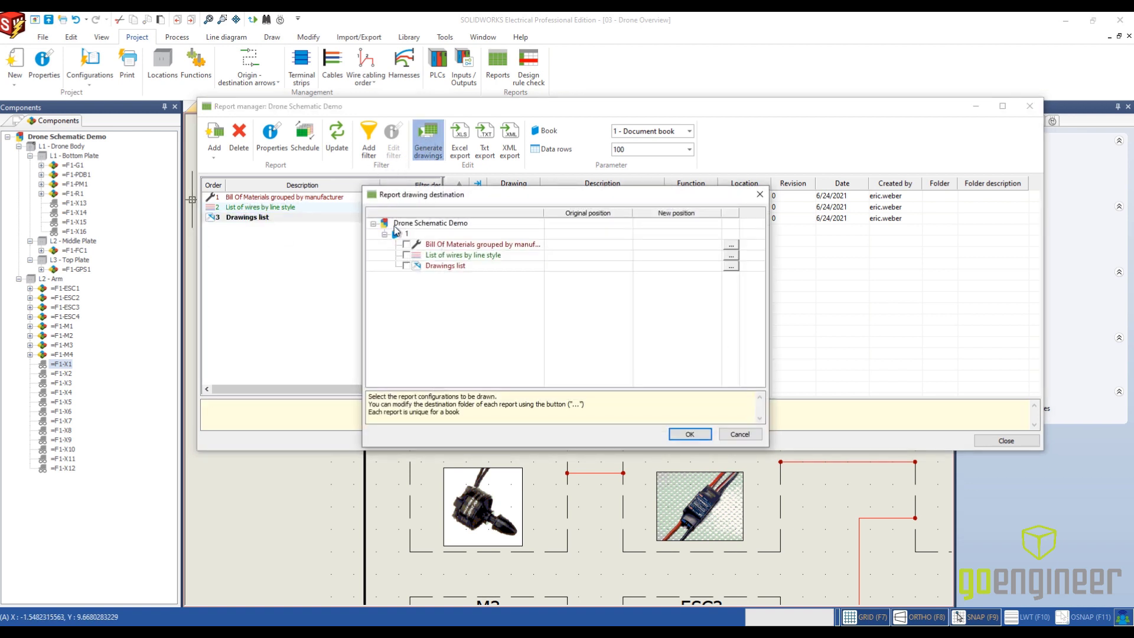
pyautogui.click(407, 244)
pyautogui.click(407, 255)
pyautogui.click(406, 265)
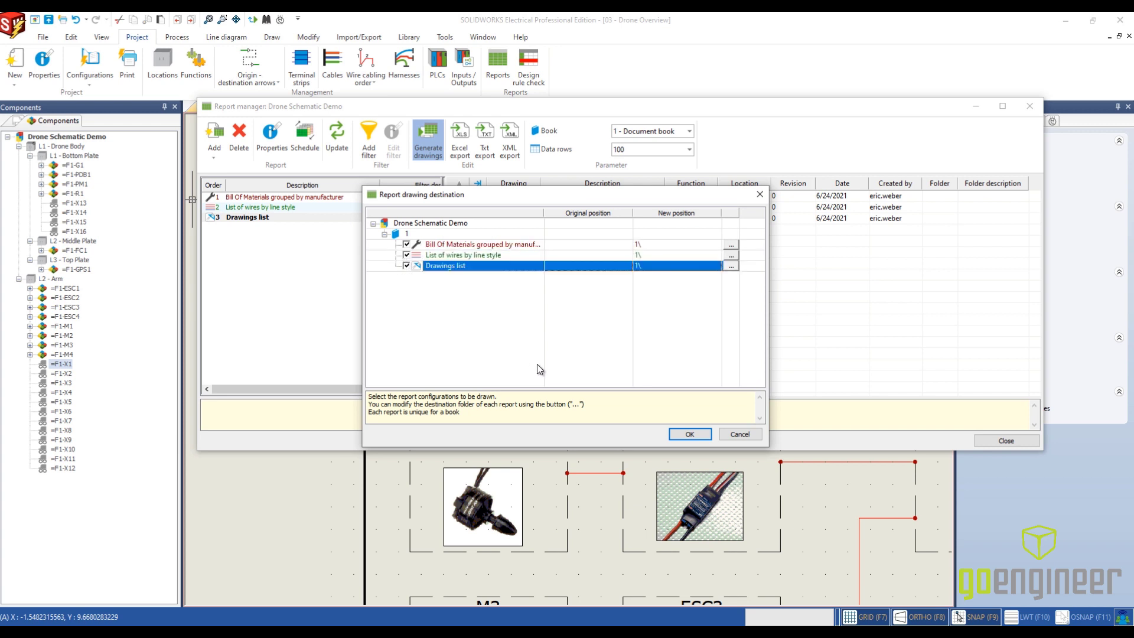
pyautogui.click(692, 434)
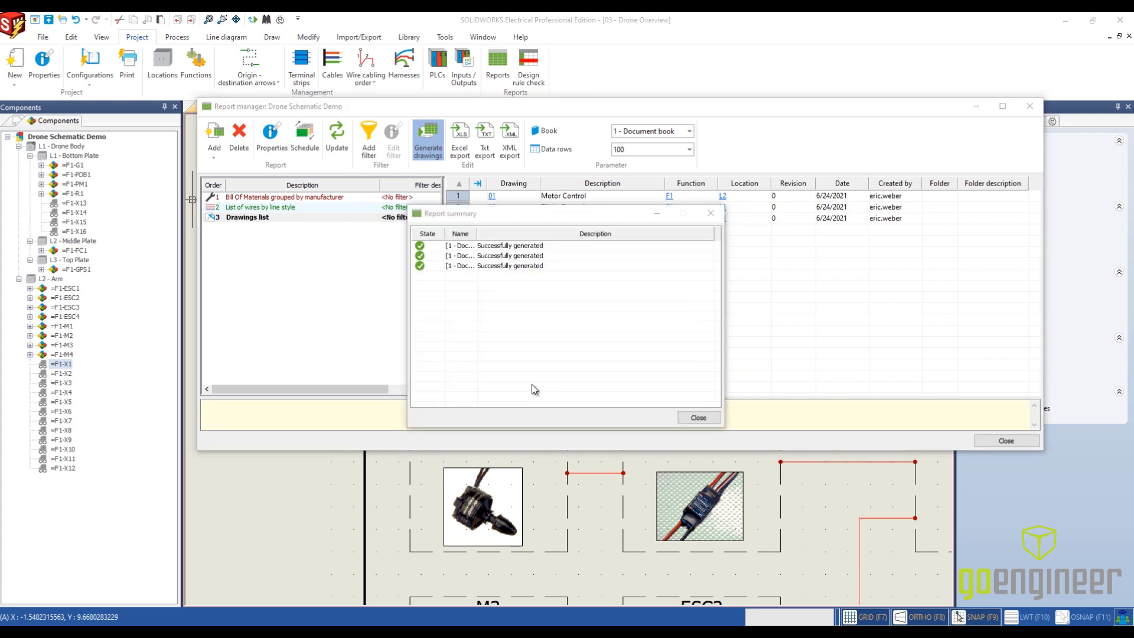
pyautogui.click(699, 417)
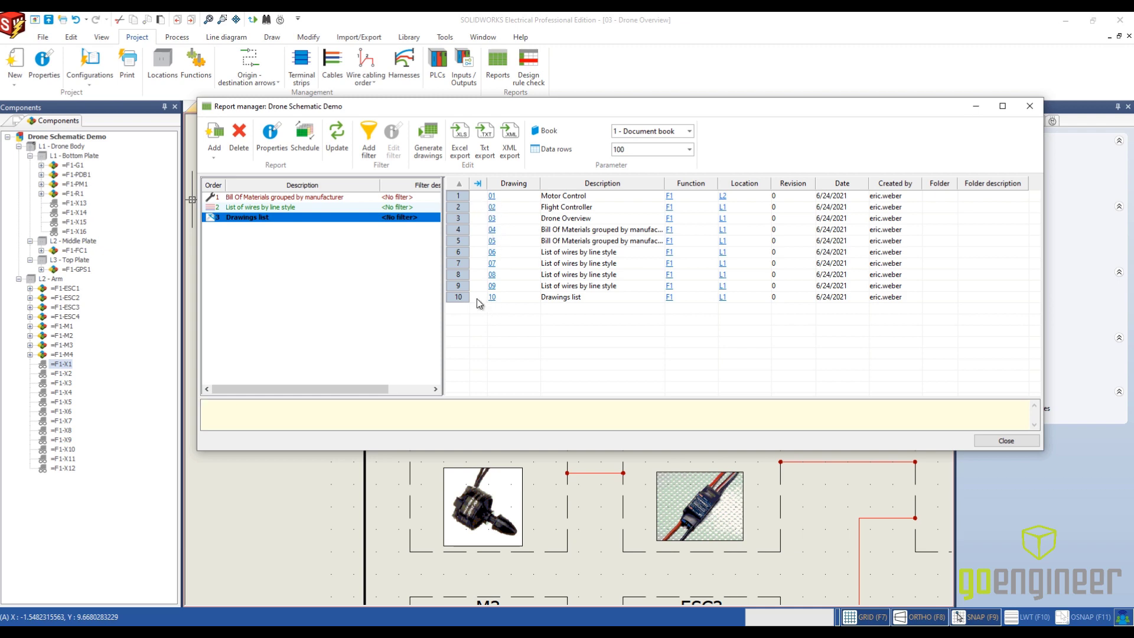
pyautogui.click(1006, 442)
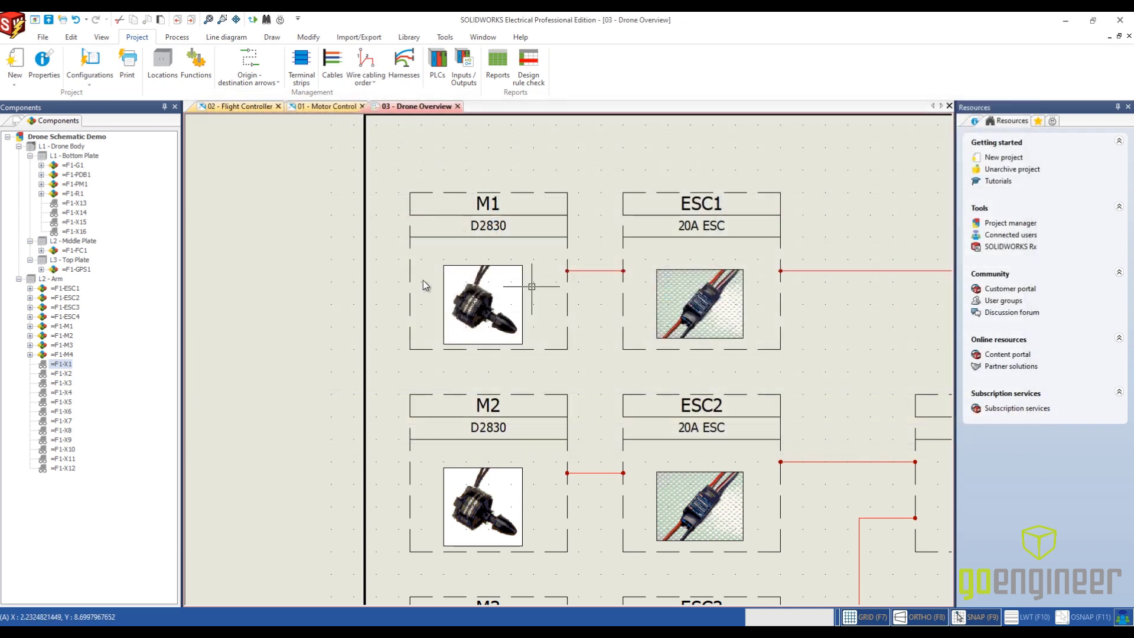
# - From the project's document list, open 04 - Bill Of Materials grouped by manufacturer and examine its tables and title block
pyautogui.click(18, 121)
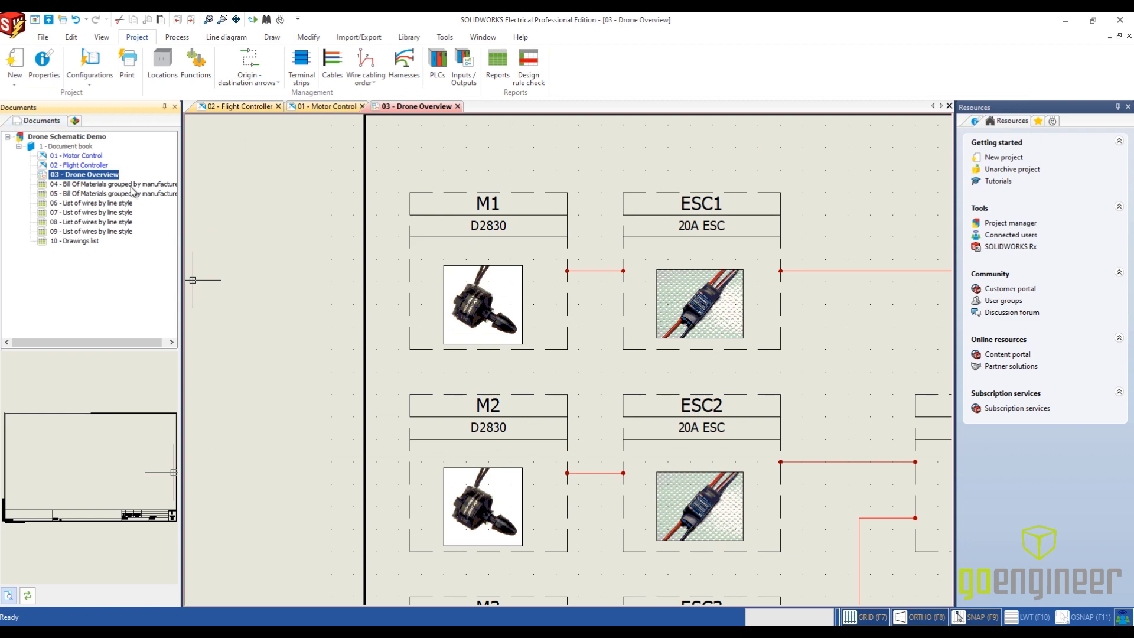
pyautogui.doubleClick(88, 183)
pyautogui.scroll(-3, 463, 327)
pyautogui.moveTo(463, 327); pyautogui.dragTo(497, 357, button='middle')
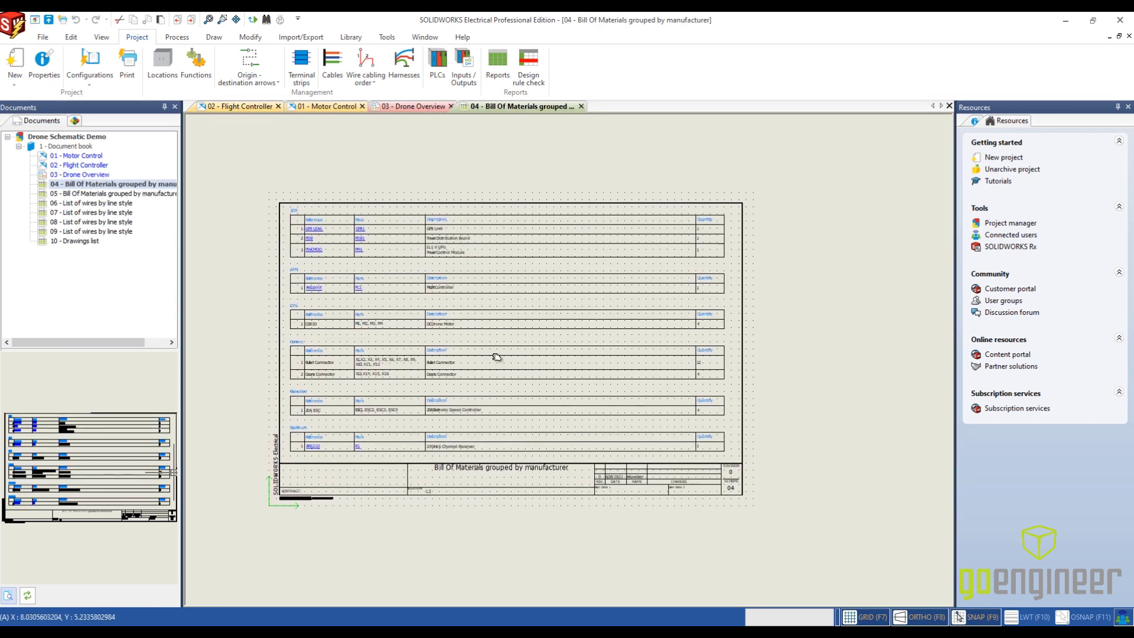
pyautogui.scroll(1, 497, 357)
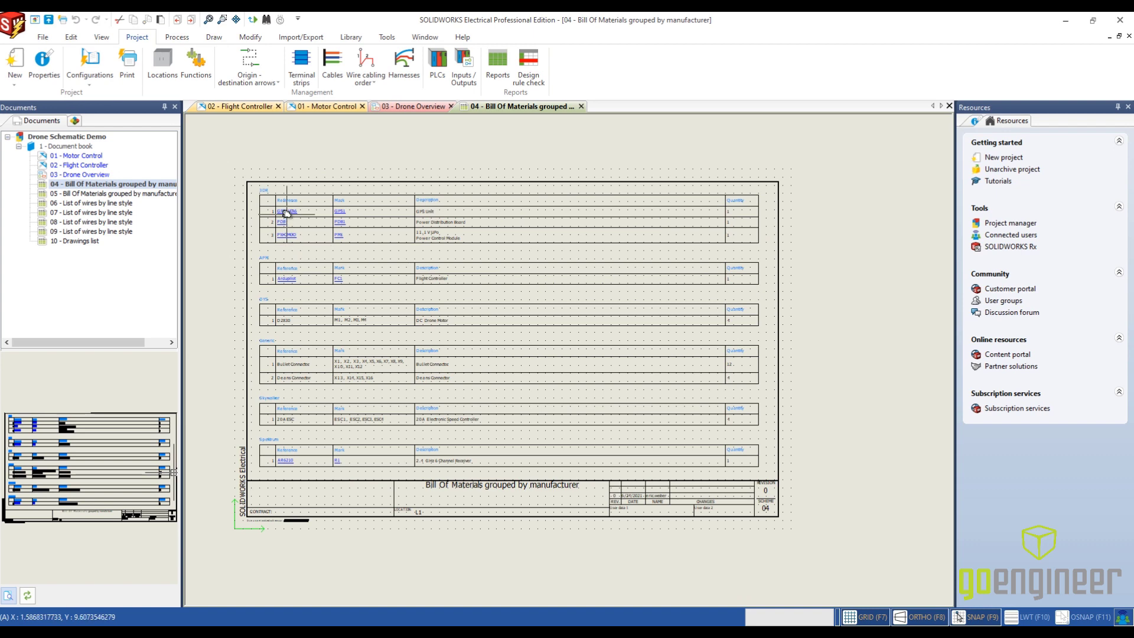
pyautogui.scroll(2, 286, 213)
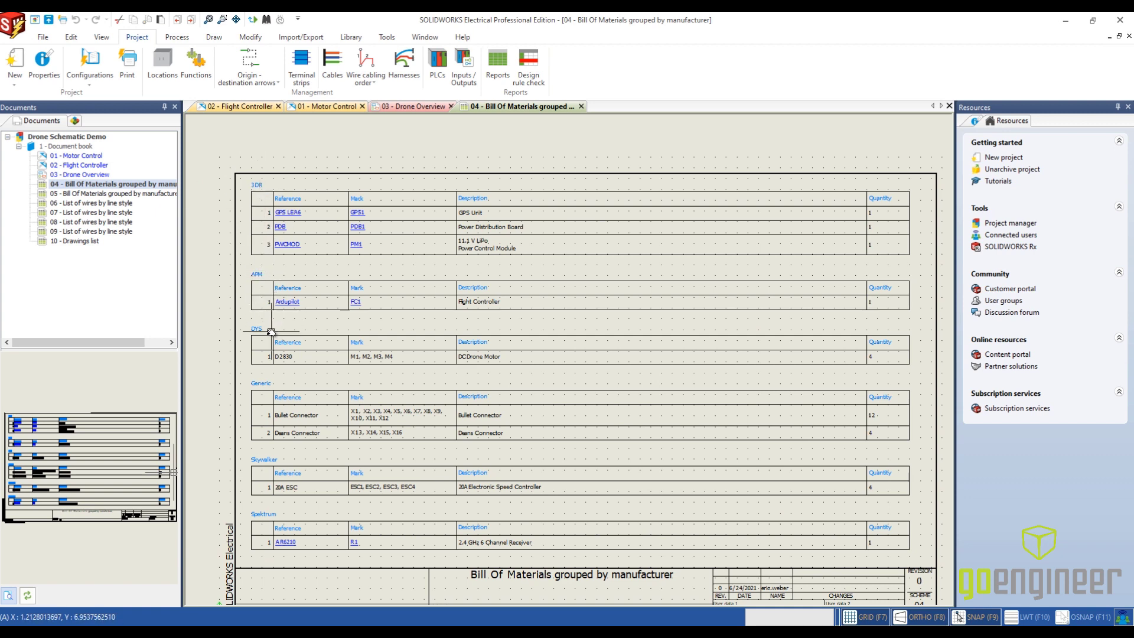
pyautogui.moveTo(495, 423); pyautogui.dragTo(466, 353, button='middle')
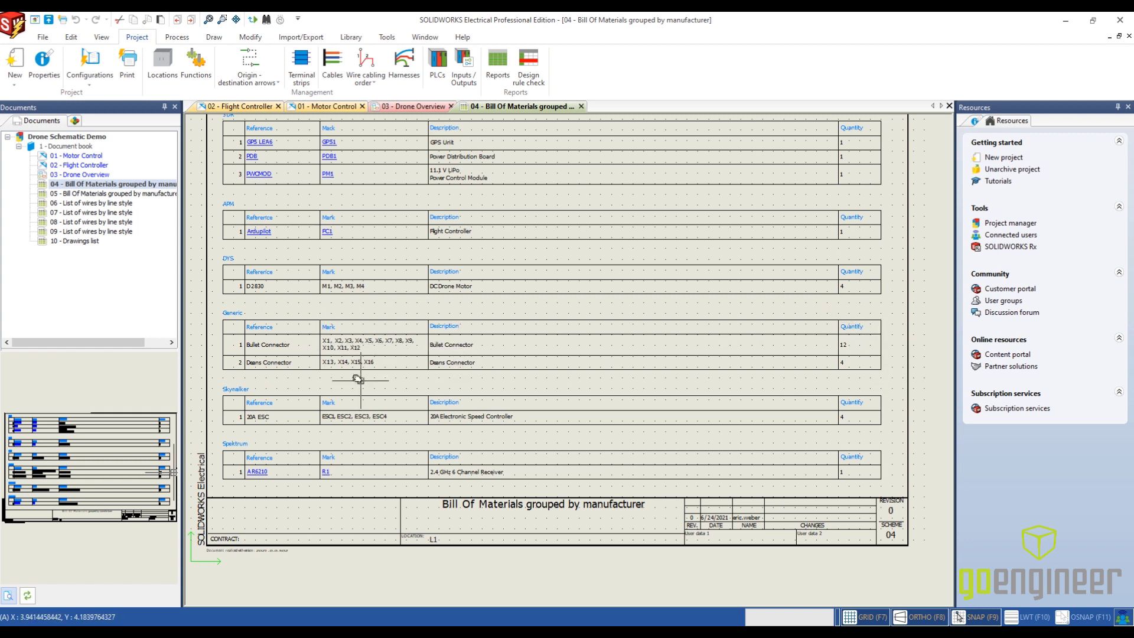
# - Open 05 - Bill Of Materials grouped by manufacturer and examine its table
pyautogui.doubleClick(64, 195)
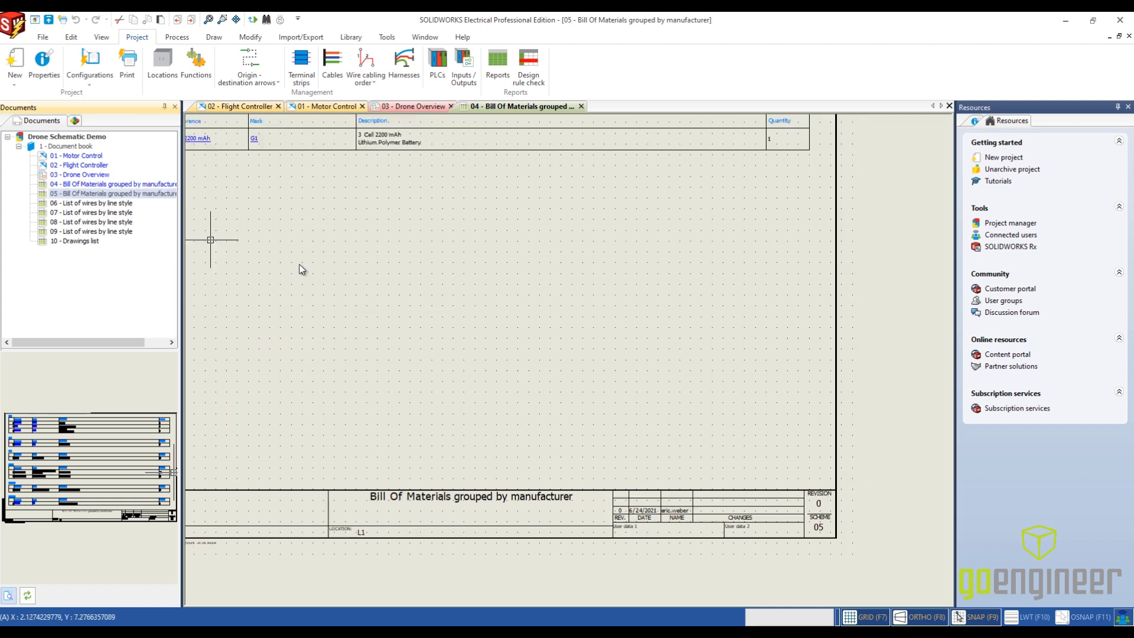
pyautogui.scroll(-3, 366, 303)
pyautogui.scroll(1, 370, 292)
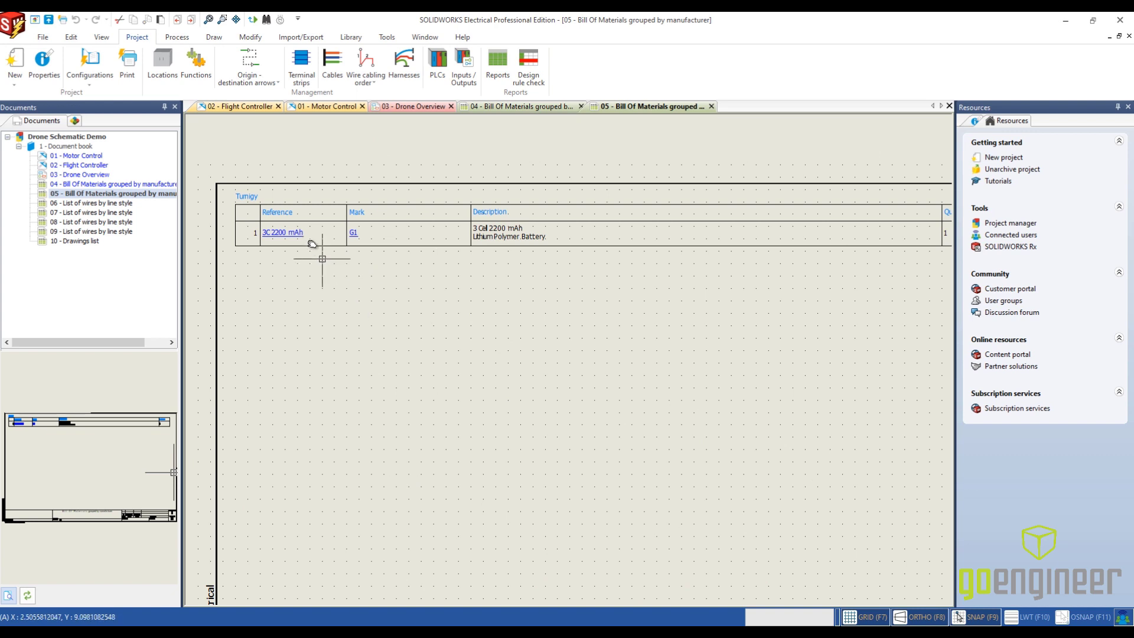
# - Open the List of wires by line style sheets 06, 07 and 08 in turn and review their wire tables
pyautogui.doubleClick(69, 203)
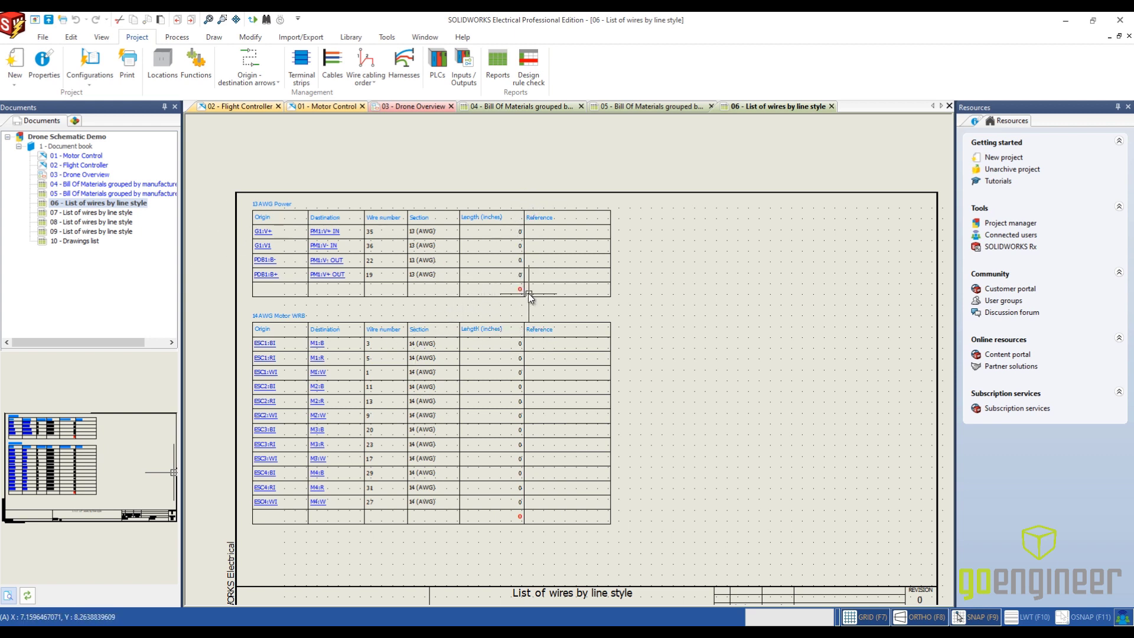
pyautogui.doubleClick(88, 213)
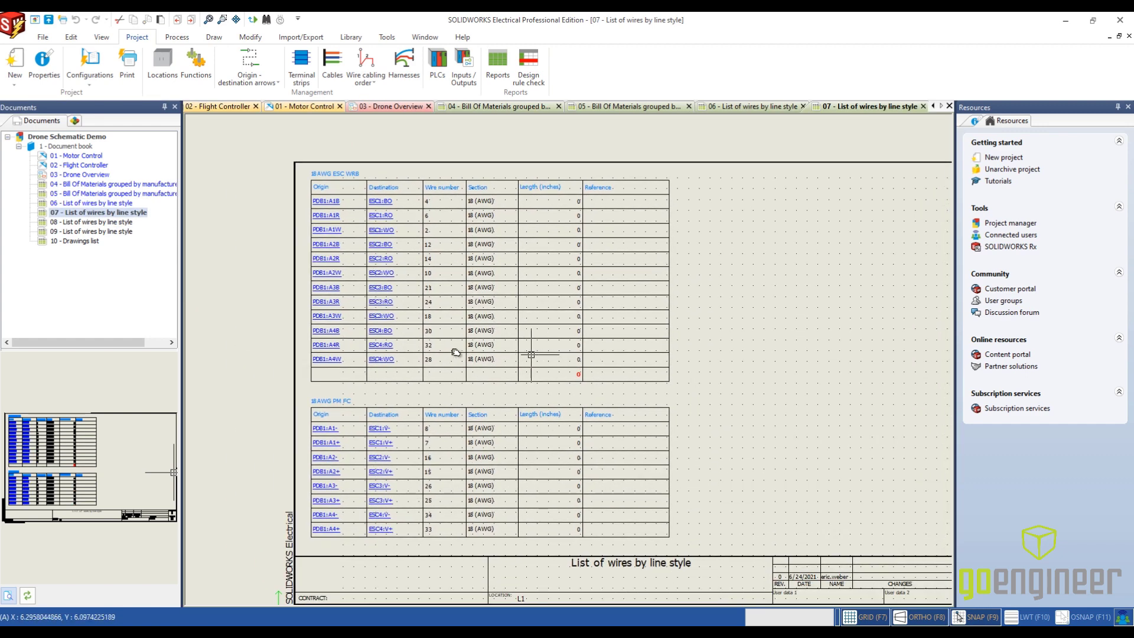
pyautogui.doubleClick(112, 222)
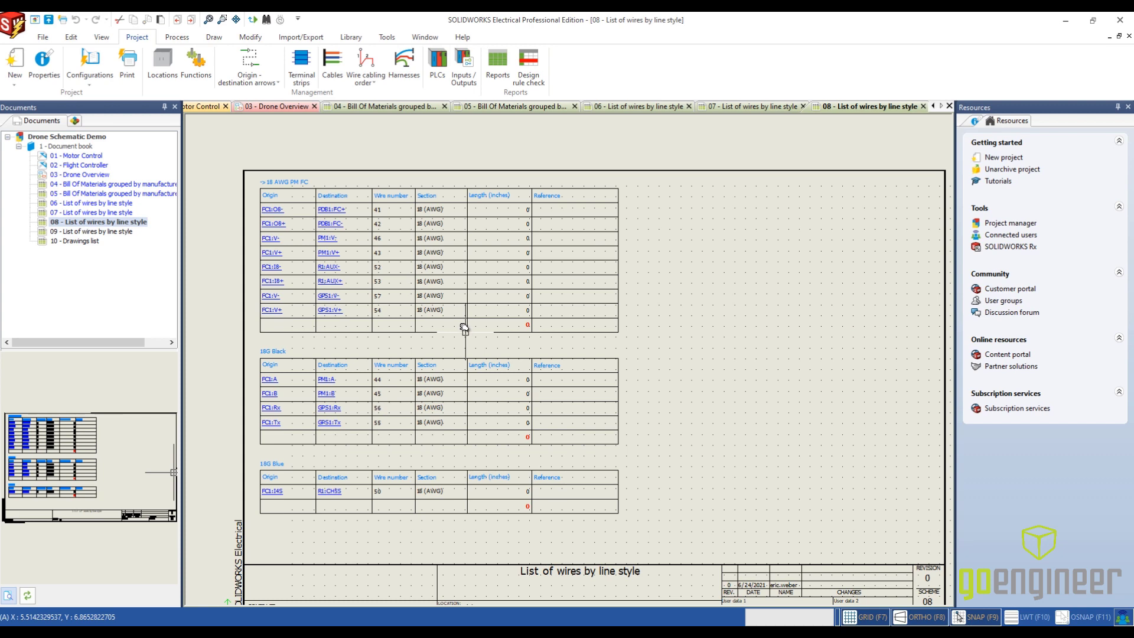
# - Open 10 - Drawings list and examine the full table of documents
pyautogui.doubleClick(94, 241)
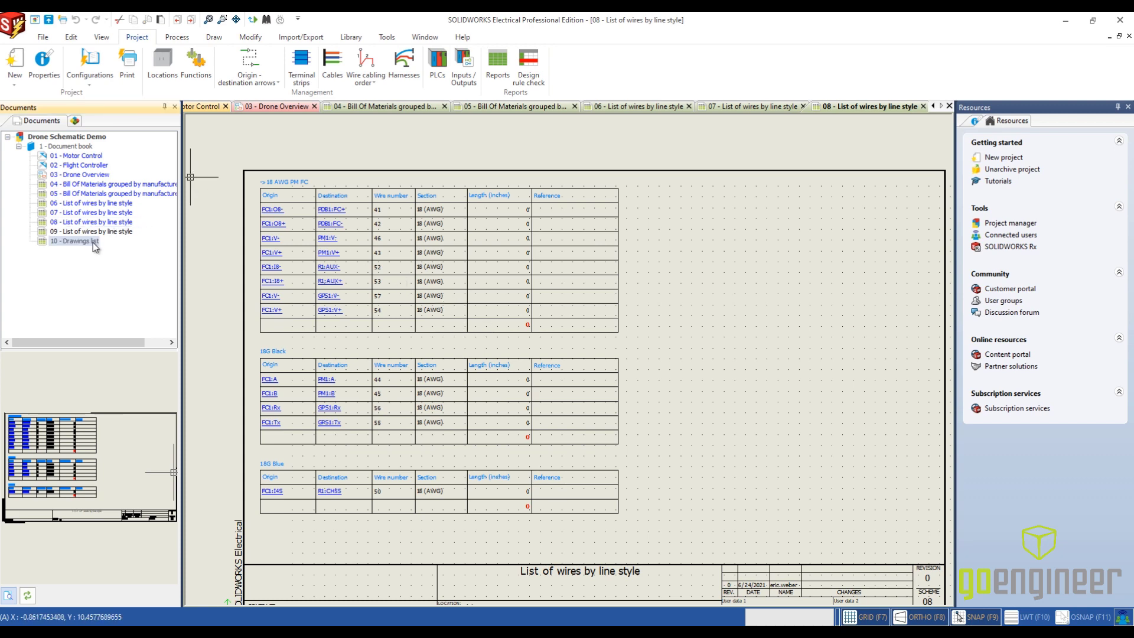
pyautogui.moveTo(487, 231); pyautogui.dragTo(518, 385, button='middle')
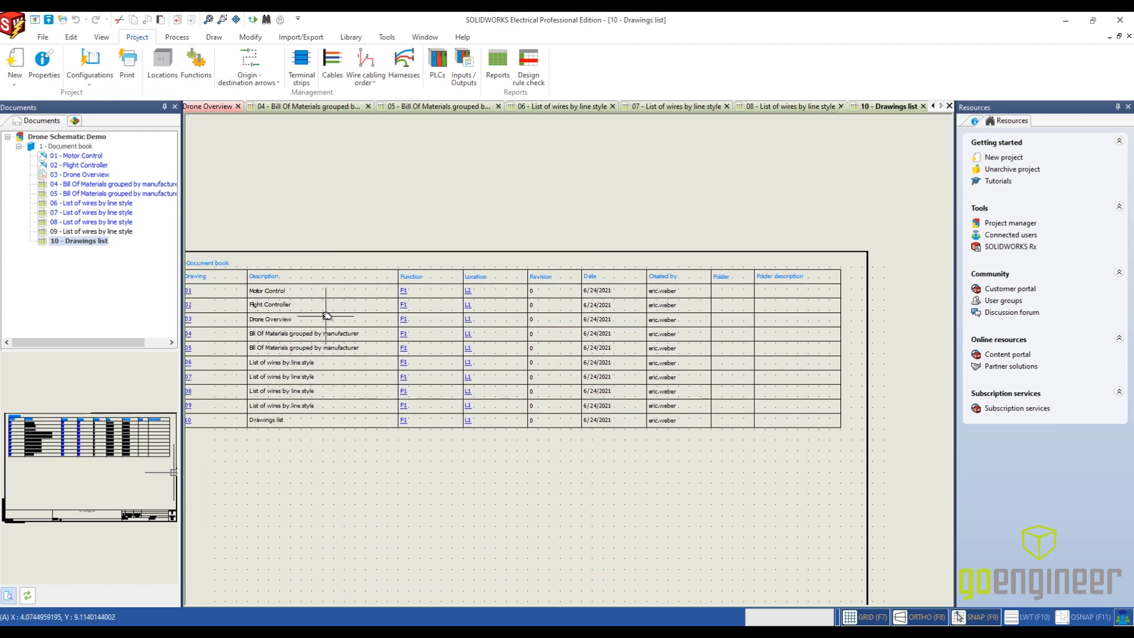
pyautogui.moveTo(306, 314); pyautogui.dragTo(338, 322, button='middle')
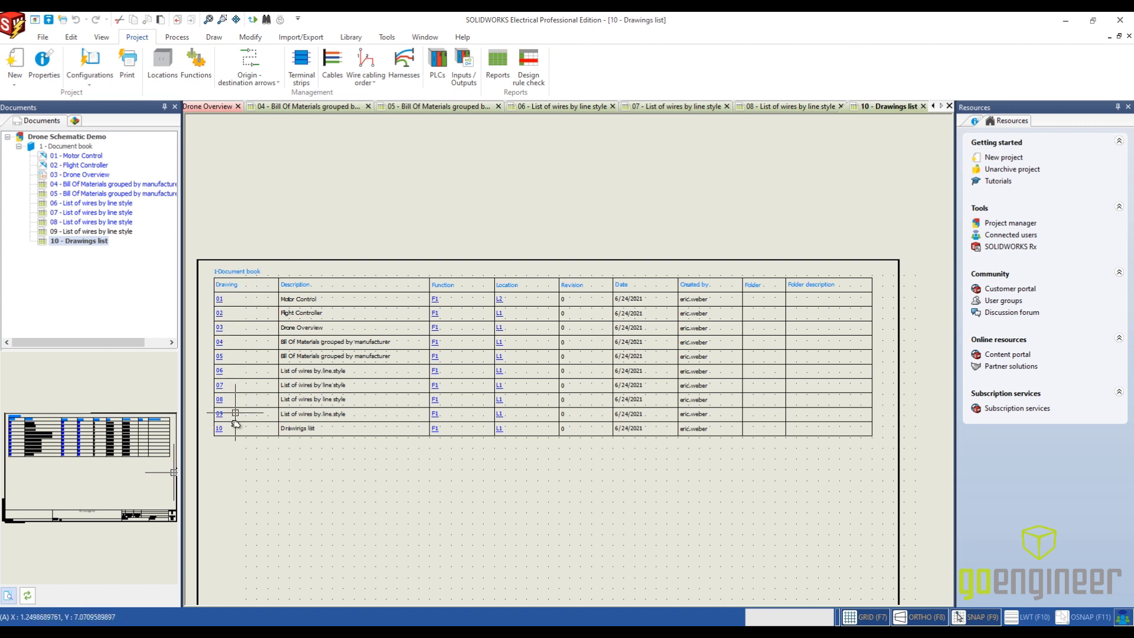
# - Close the Drawings list sheet and move it to the first position in the document book
pyautogui.click(924, 107)
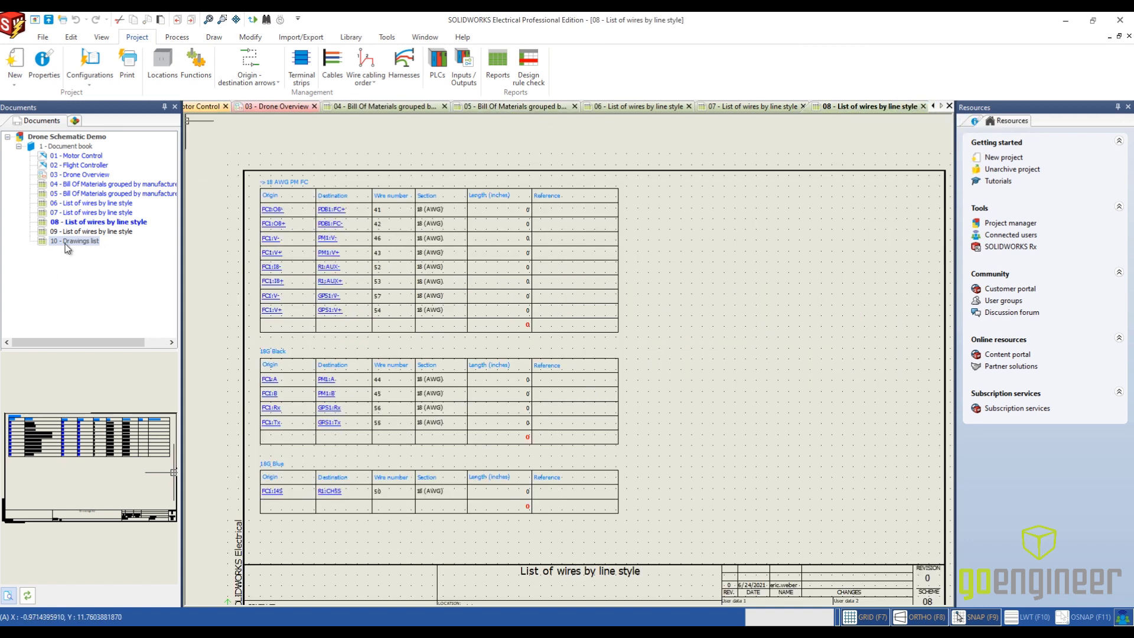
pyautogui.click(67, 247)
pyautogui.keyDown('ctrl'); pyautogui.click(88, 175); pyautogui.keyUp('ctrl')
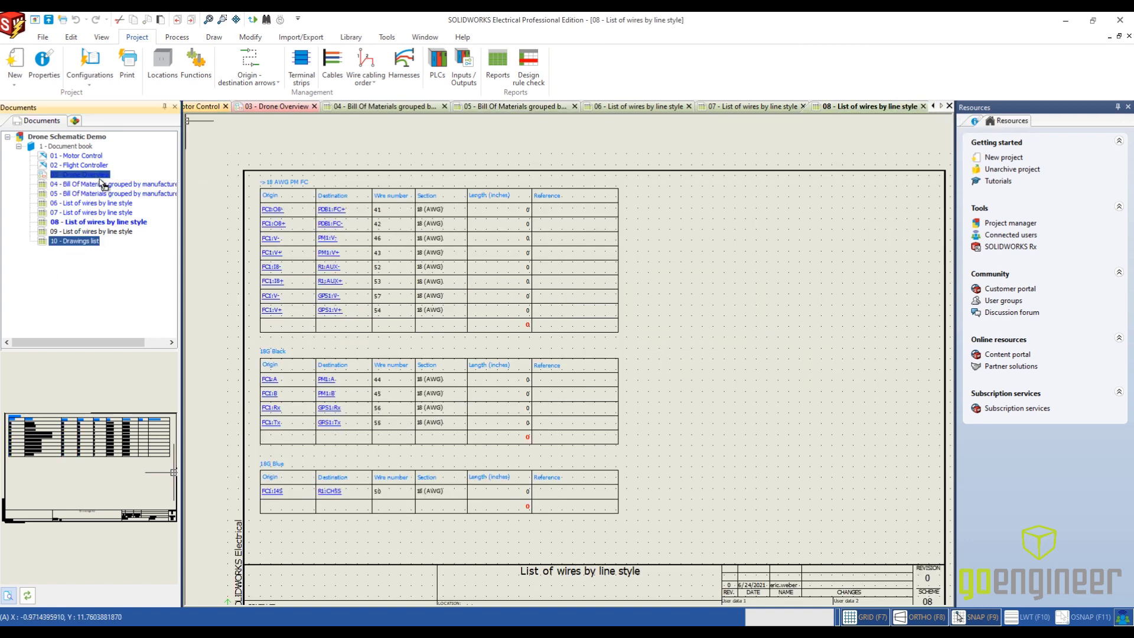
pyautogui.moveTo(103, 185); pyautogui.dragTo(104, 150)
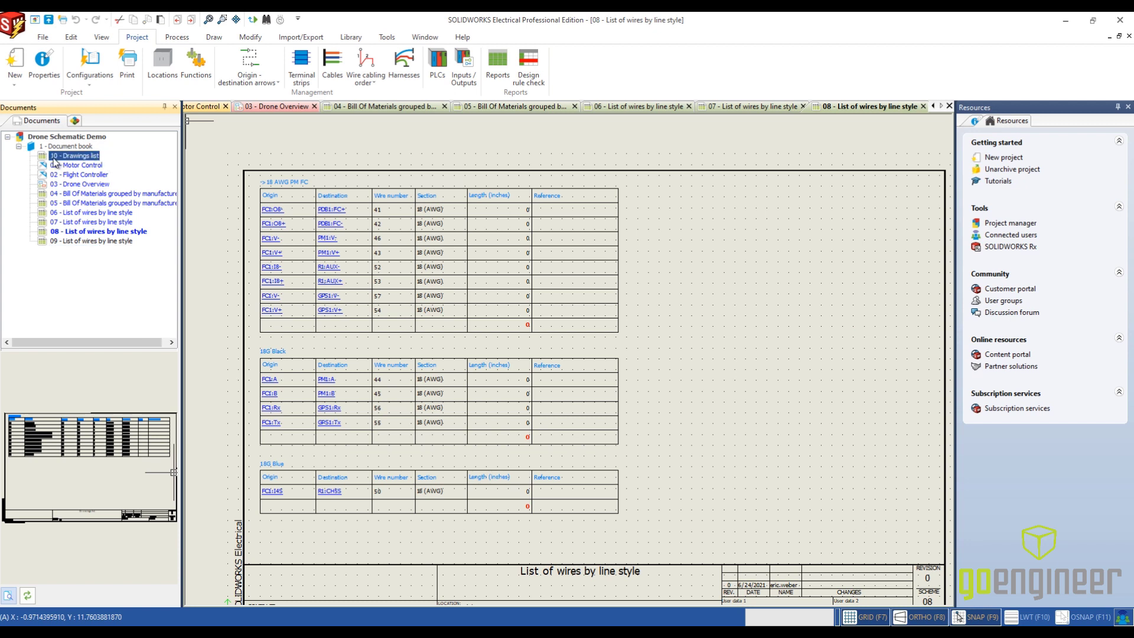
# - Renumber the documents of the current book by recalculating their order numbers
pyautogui.rightClick(69, 146)
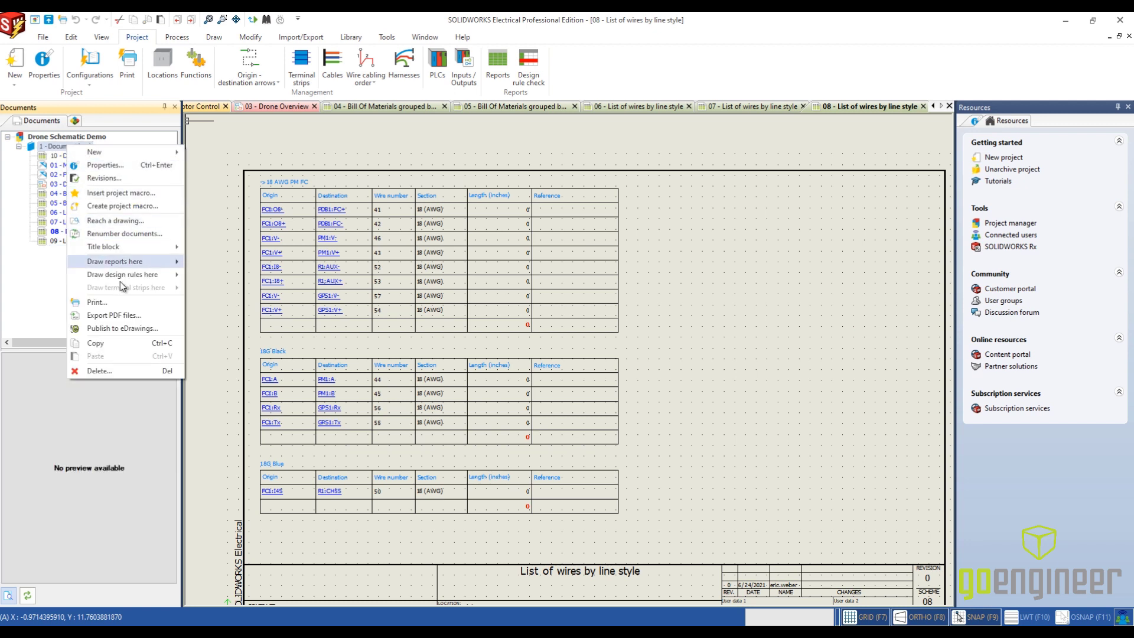
pyautogui.click(124, 234)
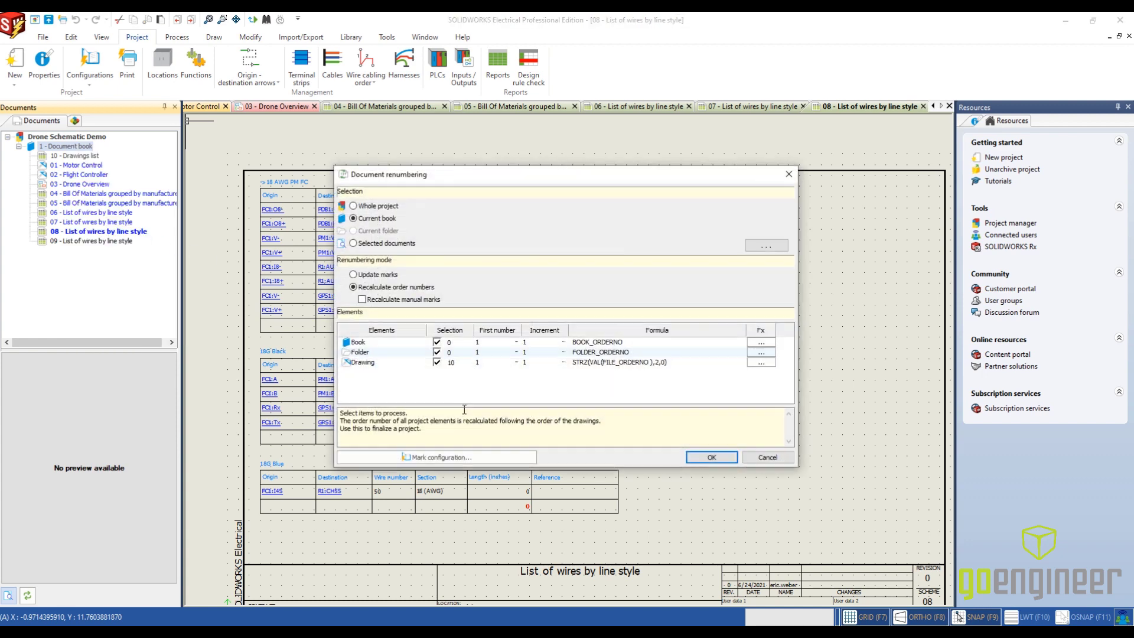
pyautogui.click(713, 457)
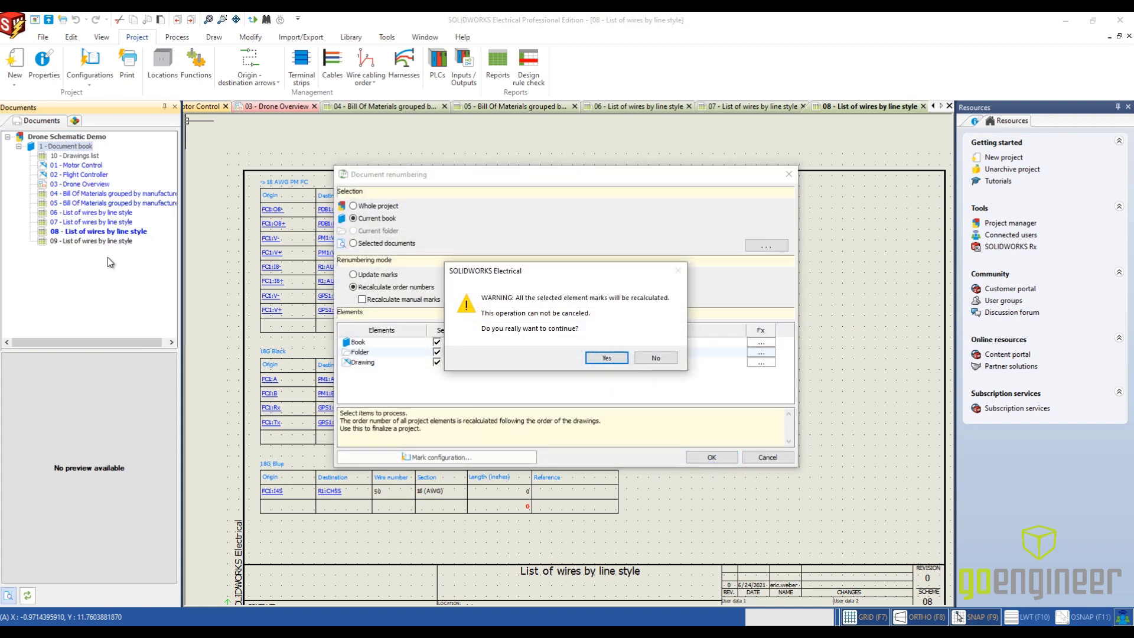
pyautogui.click(615, 359)
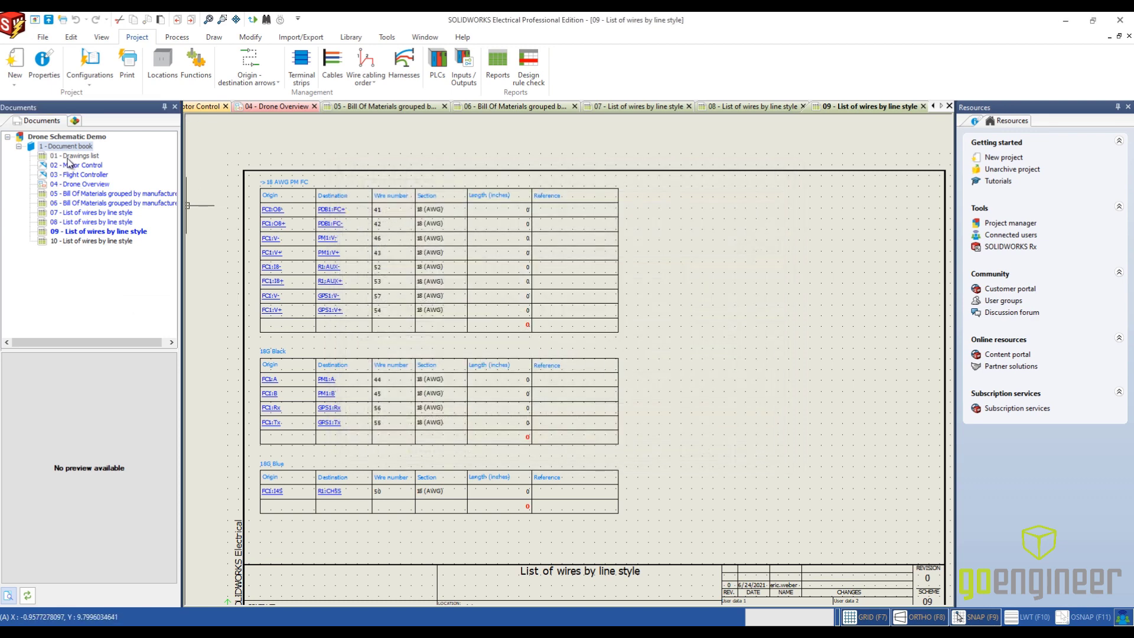
# - Close the open list of wires drawings 09, 08 and 07 and the 06 bill of materials drawing
pyautogui.click(924, 107)
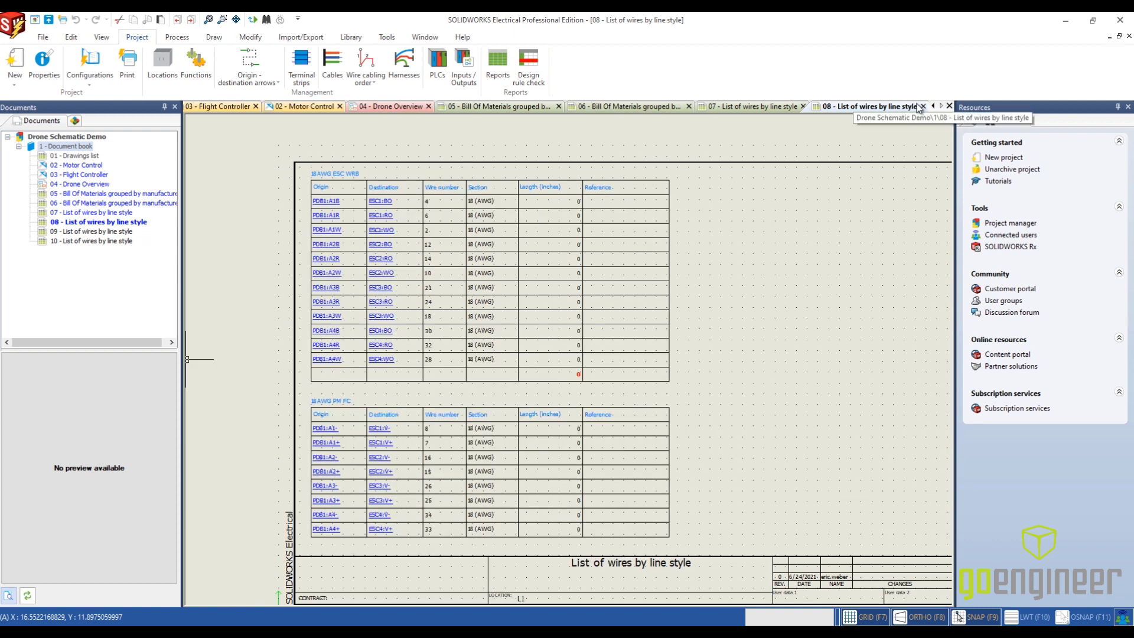
pyautogui.click(923, 107)
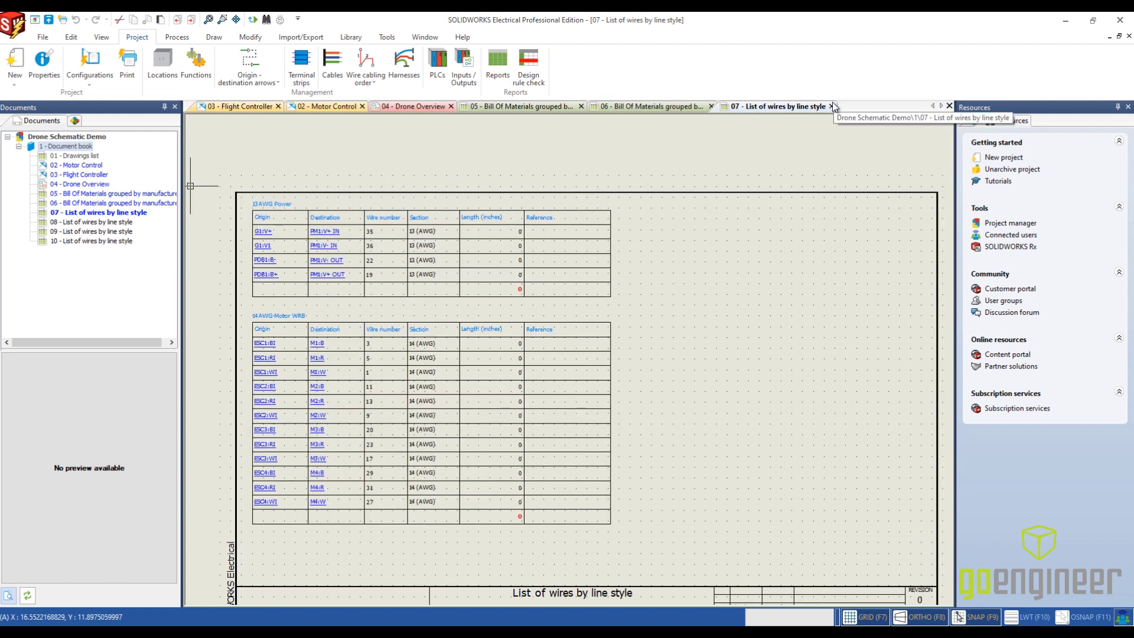
pyautogui.click(712, 107)
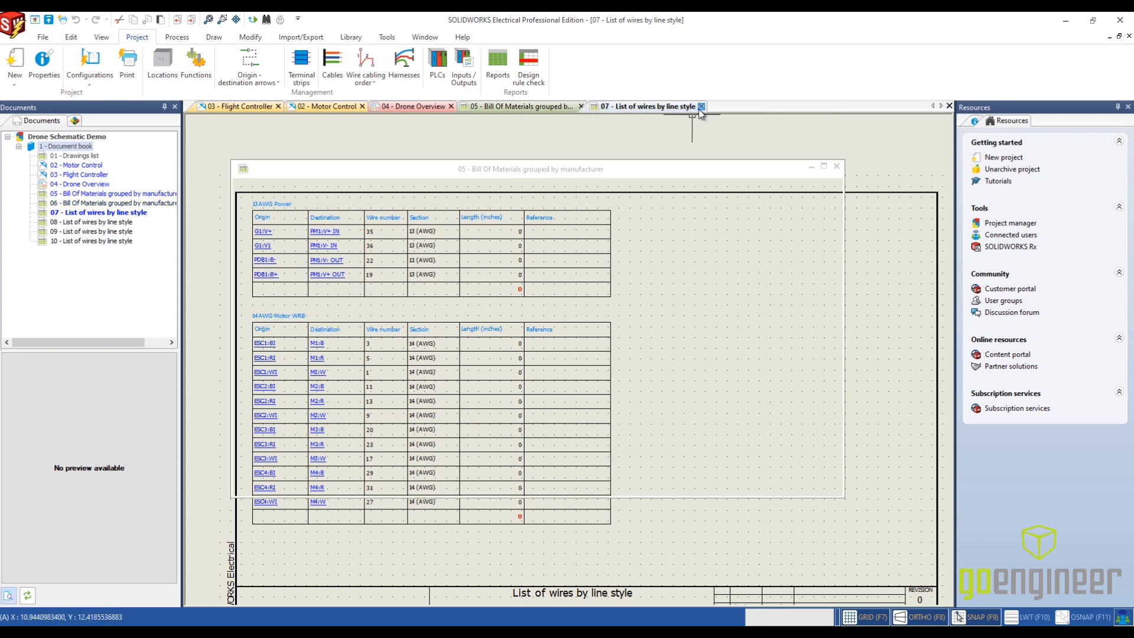
pyautogui.click(701, 107)
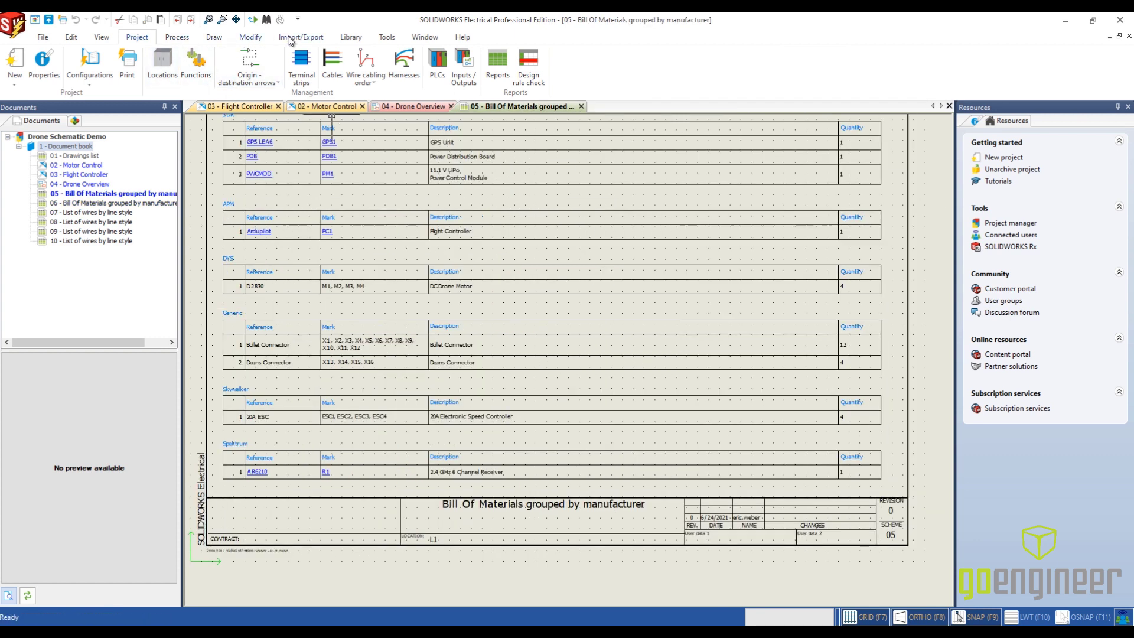
# - Start a PDF export of the project drawings with the paper format ANSI B (11.00 x 17.00 Inches)
pyautogui.click(289, 39)
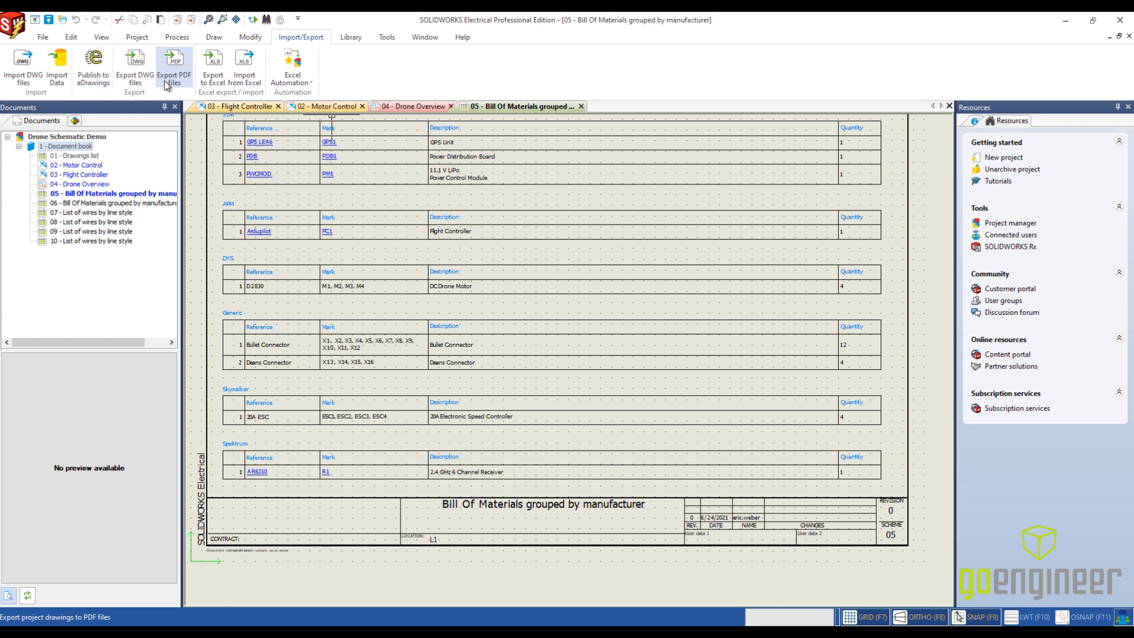
pyautogui.click(165, 80)
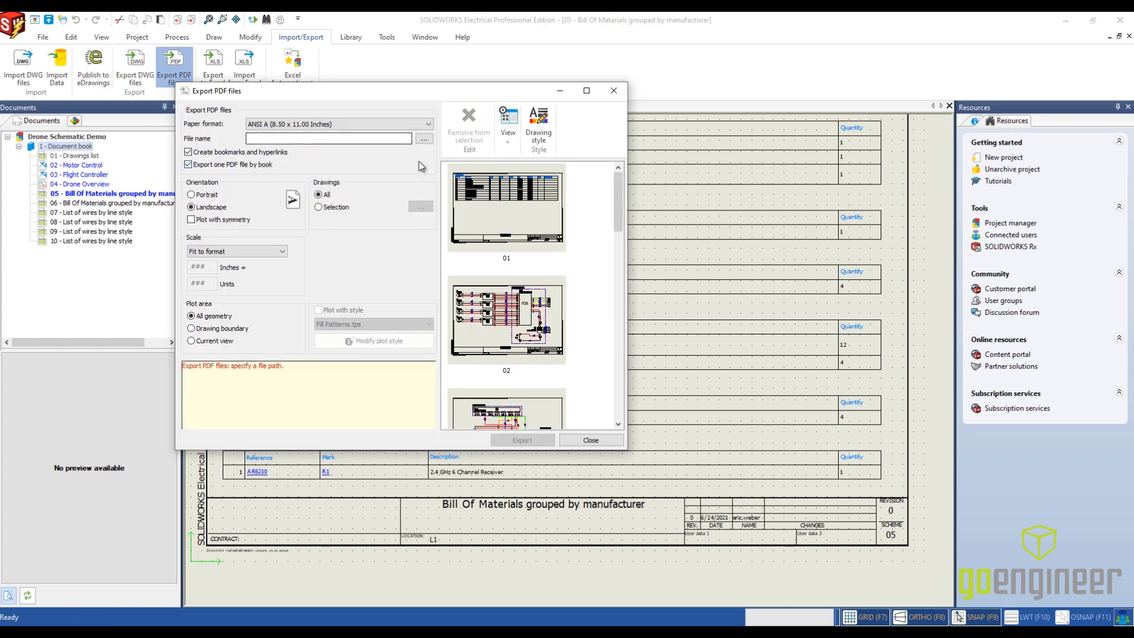
pyautogui.click(427, 124)
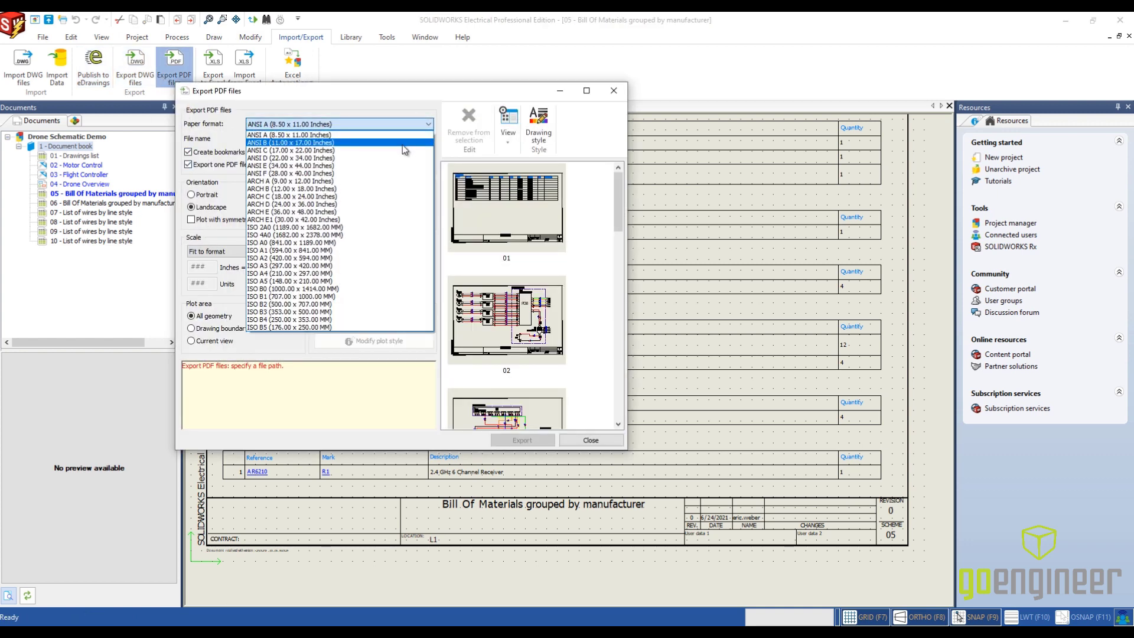
pyautogui.click(402, 144)
# - Name the PDF file Drone Demo on the Desktop and export all drawings to it
pyautogui.click(428, 138)
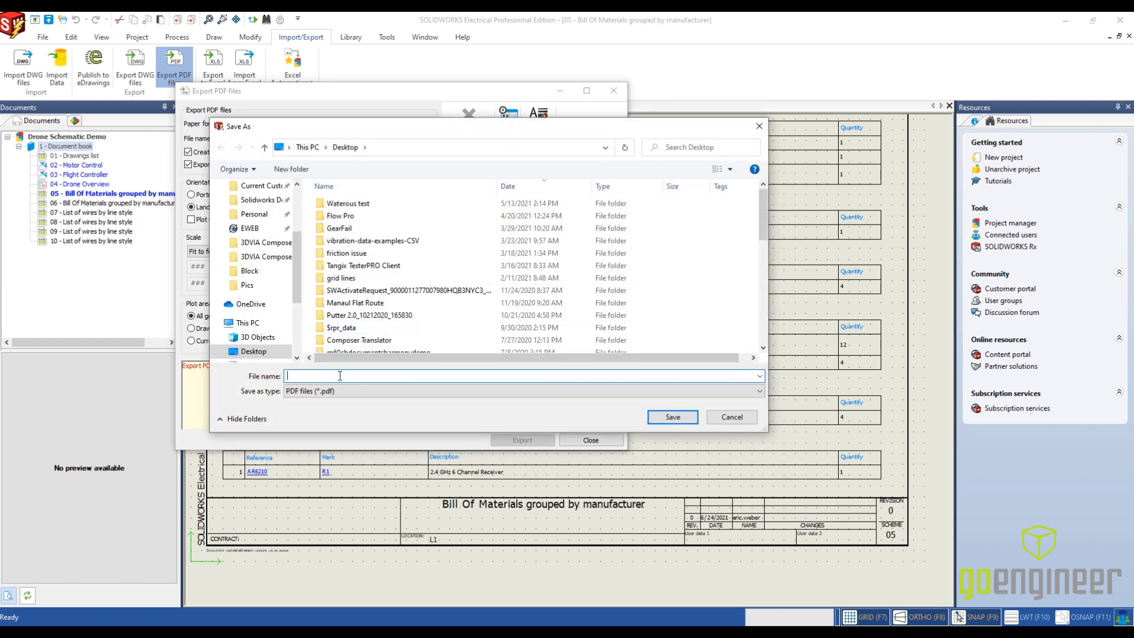
pyautogui.write('Drone Demo')
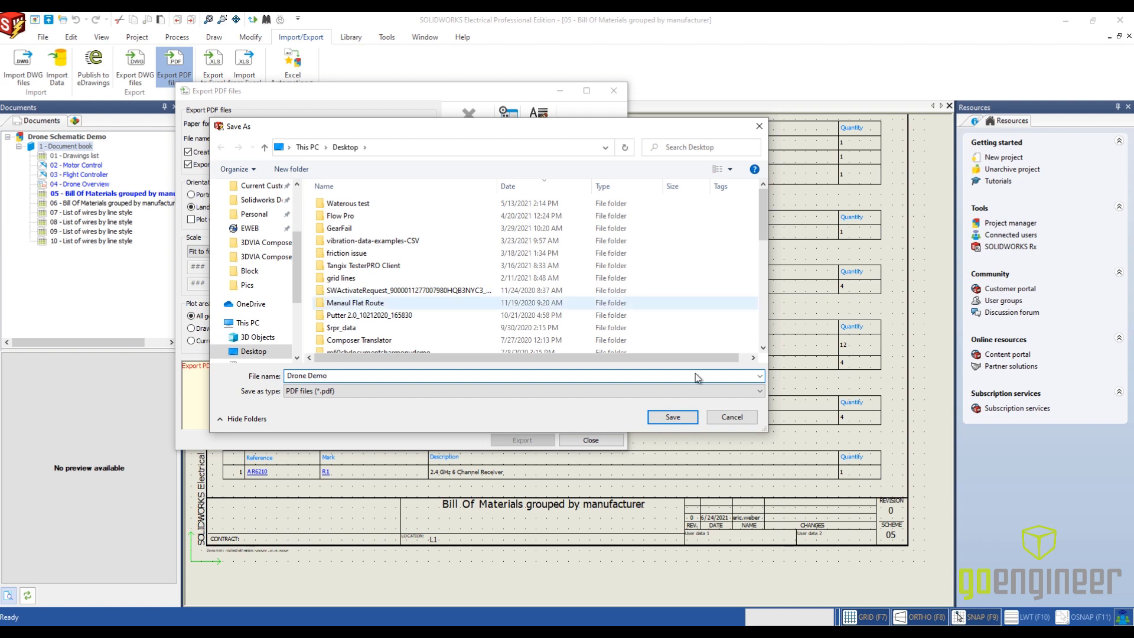
pyautogui.click(673, 417)
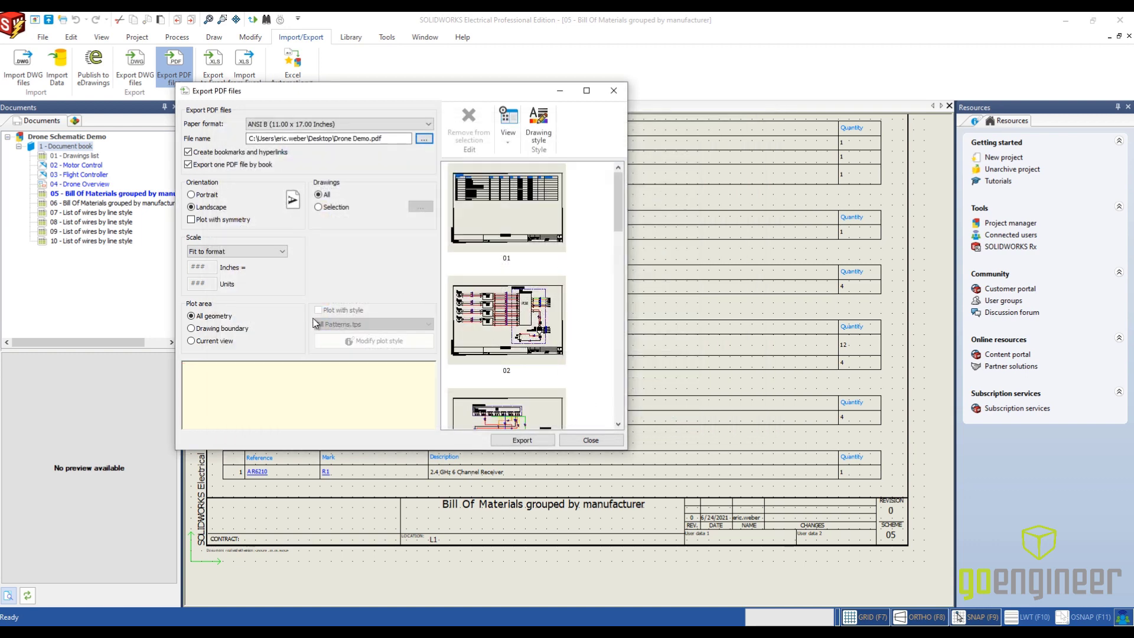
pyautogui.click(536, 439)
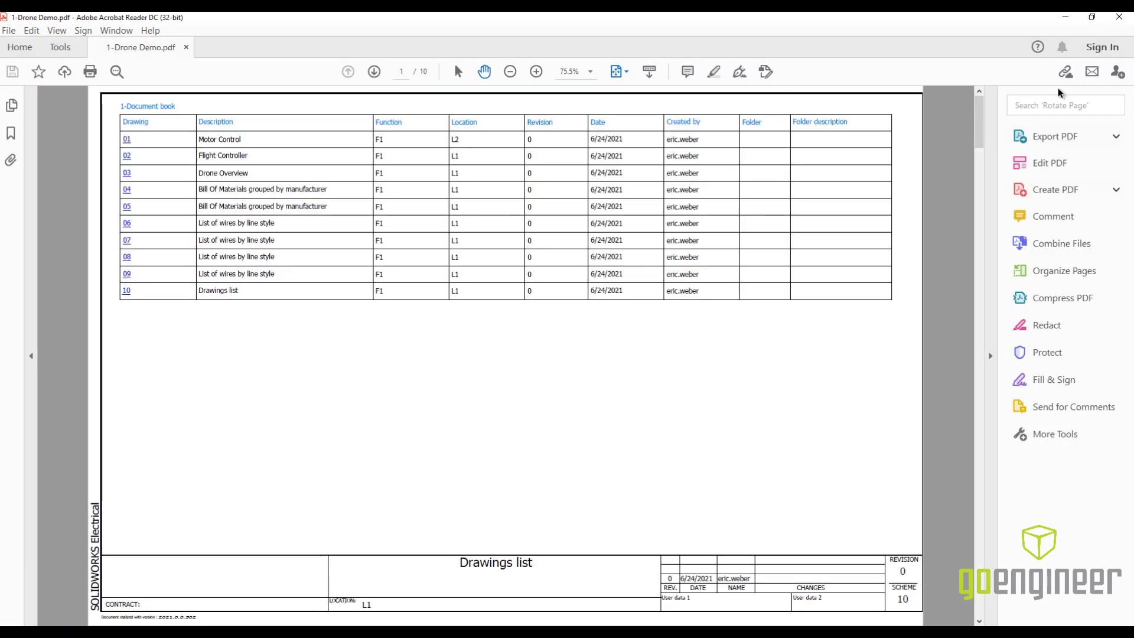
# - In Adobe Acrobat Reader, view the exported PDF's thumbnails and bookmarks, and go through the Drawings list, Motor Control, Flight Controller and Drone Overview pages
pyautogui.click(13, 109)
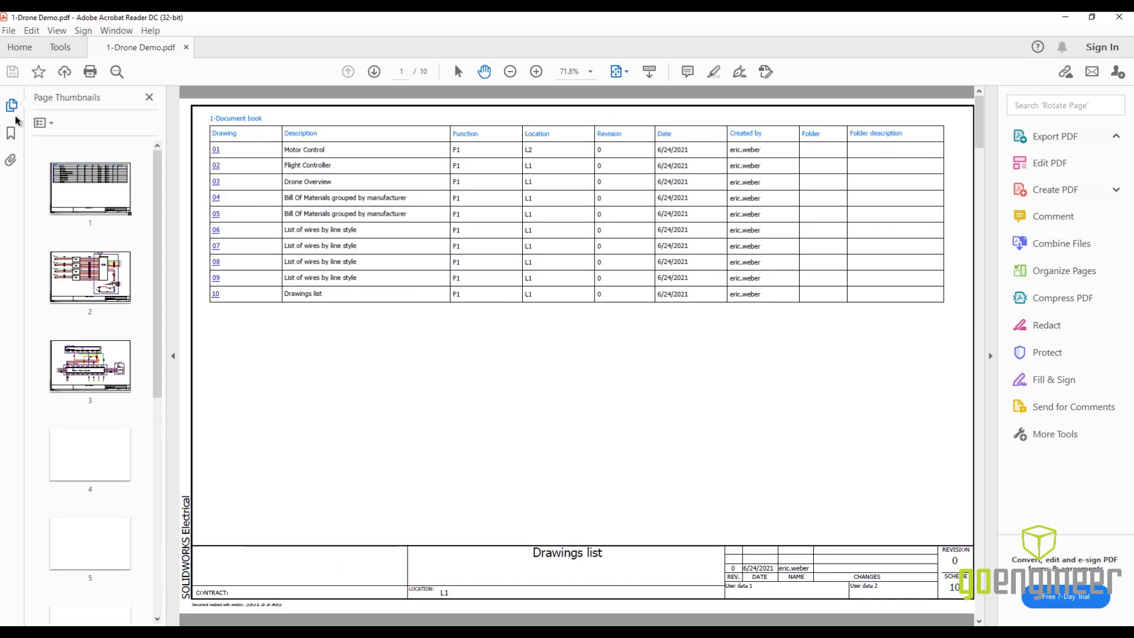
pyautogui.click(10, 136)
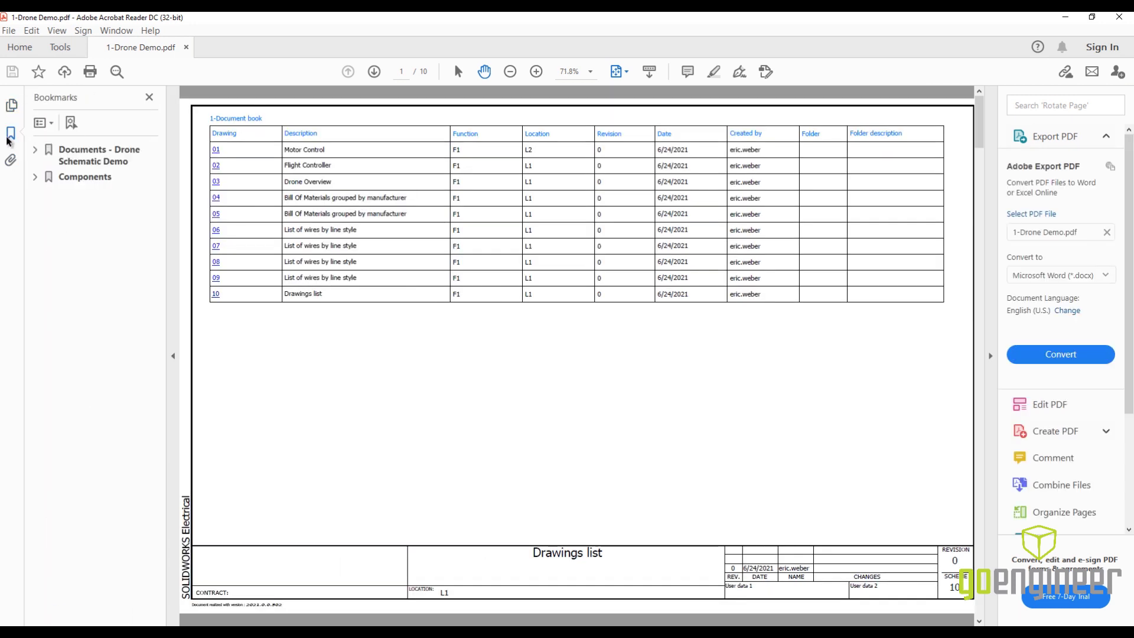
pyautogui.click(36, 150)
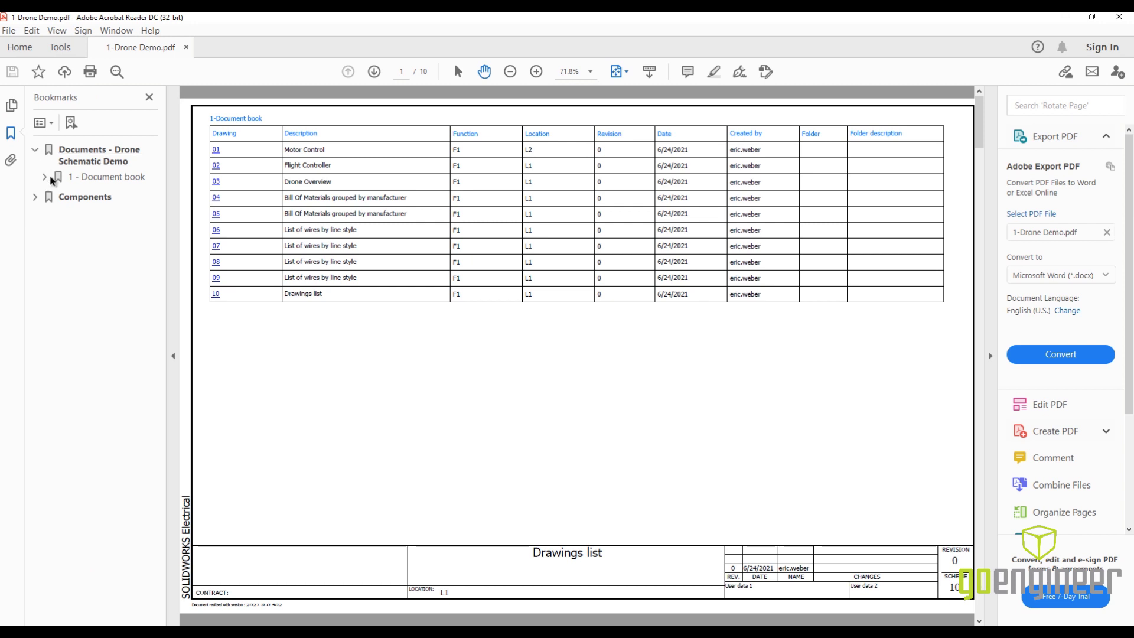
pyautogui.click(45, 177)
pyautogui.click(102, 198)
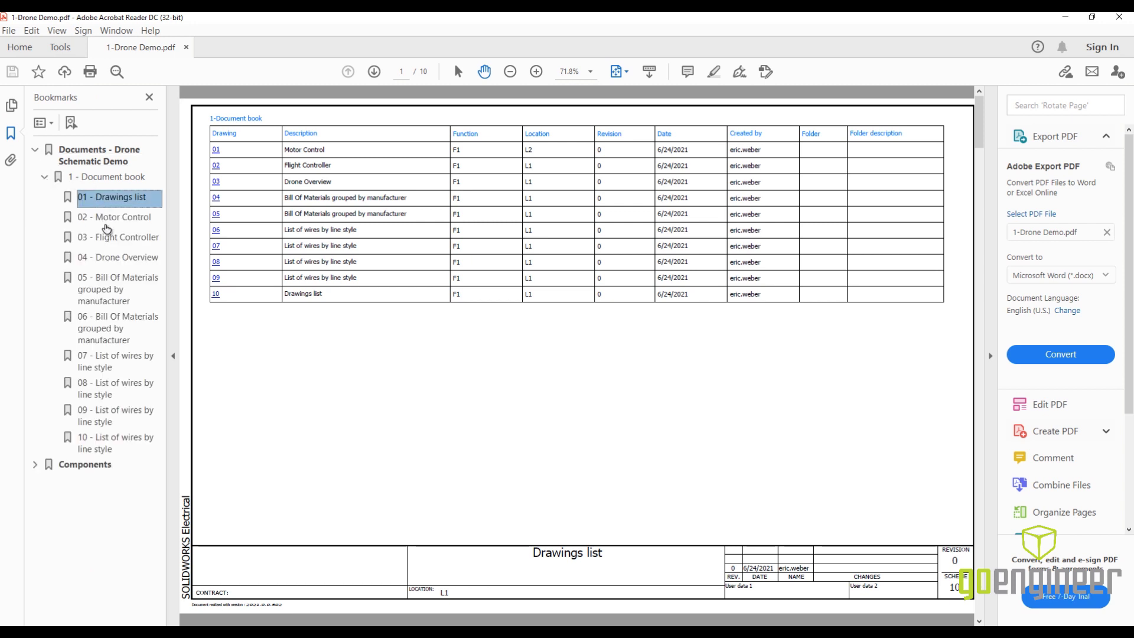
pyautogui.click(108, 218)
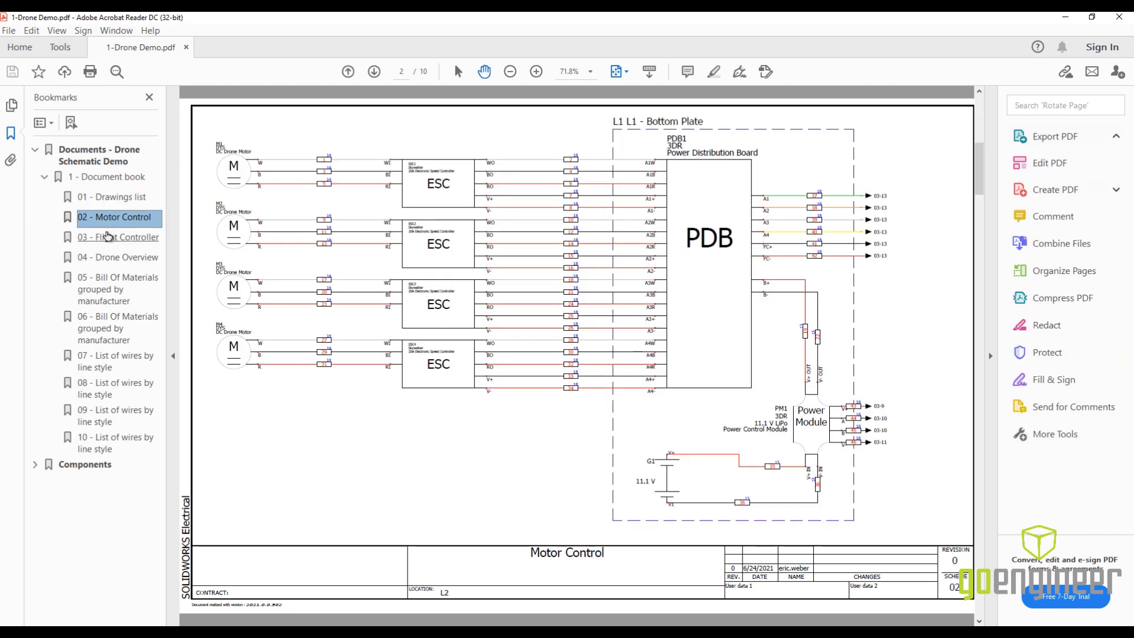
pyautogui.click(109, 238)
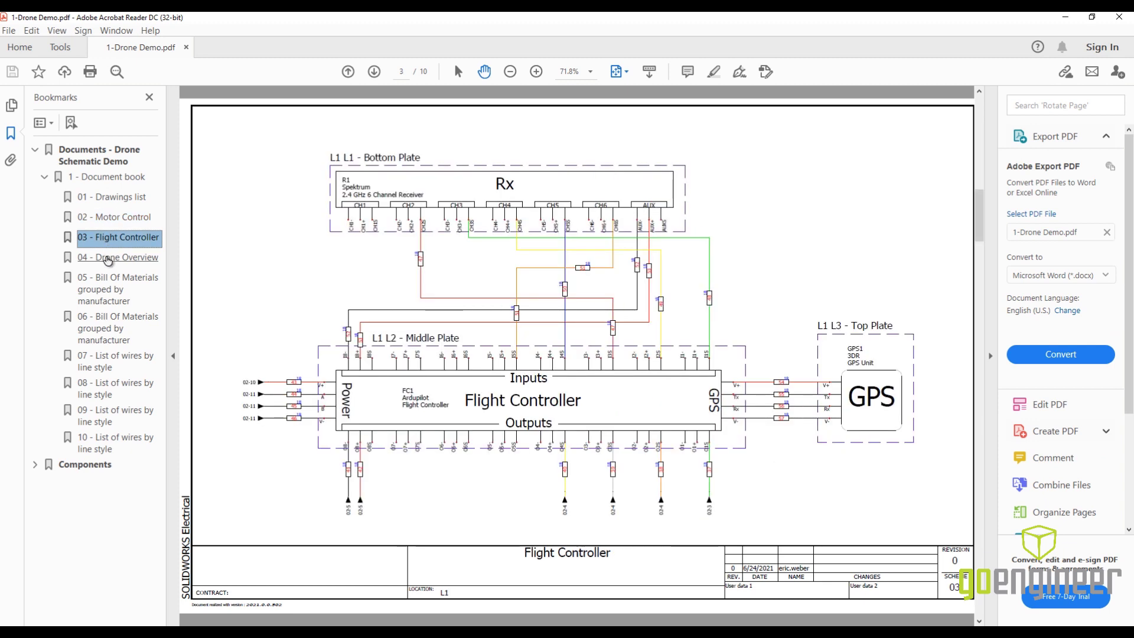
pyautogui.click(109, 258)
# - Expand the component bookmarks down to G1 on the Bottom Plate and view its 02 - Battery and 04 - LiPo Battery locations
pyautogui.click(35, 465)
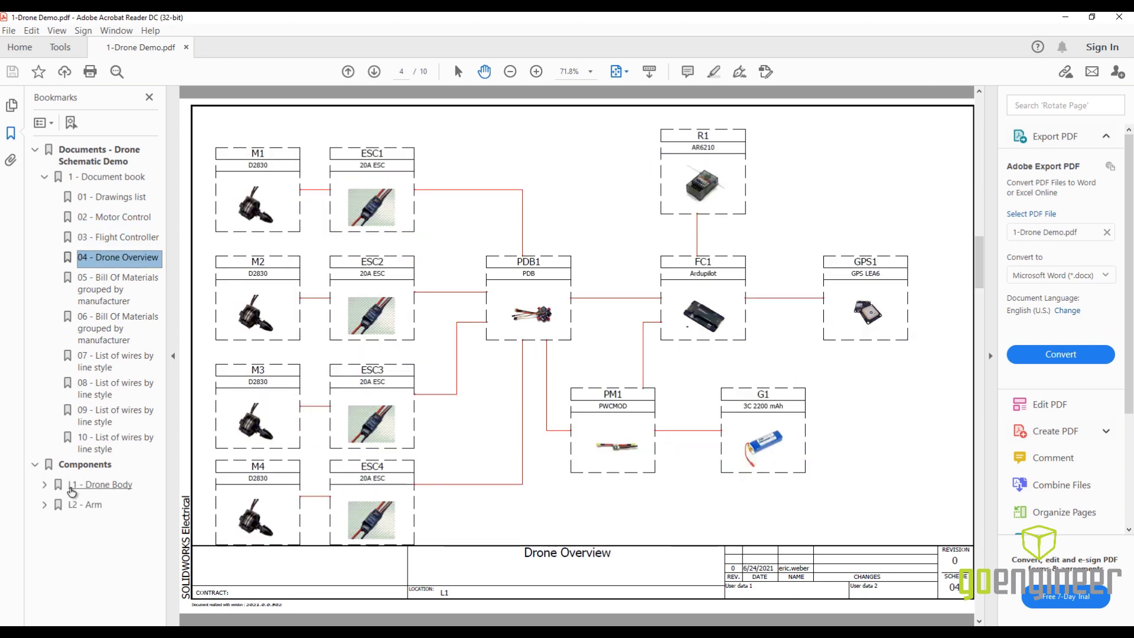
pyautogui.click(44, 485)
pyautogui.click(54, 505)
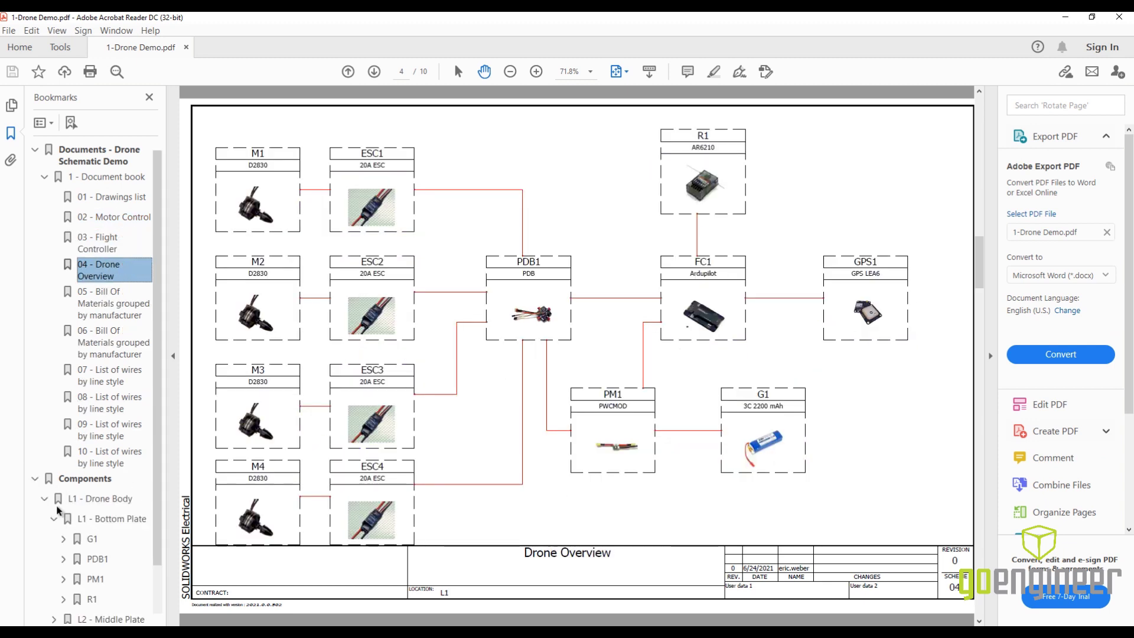
pyautogui.click(64, 539)
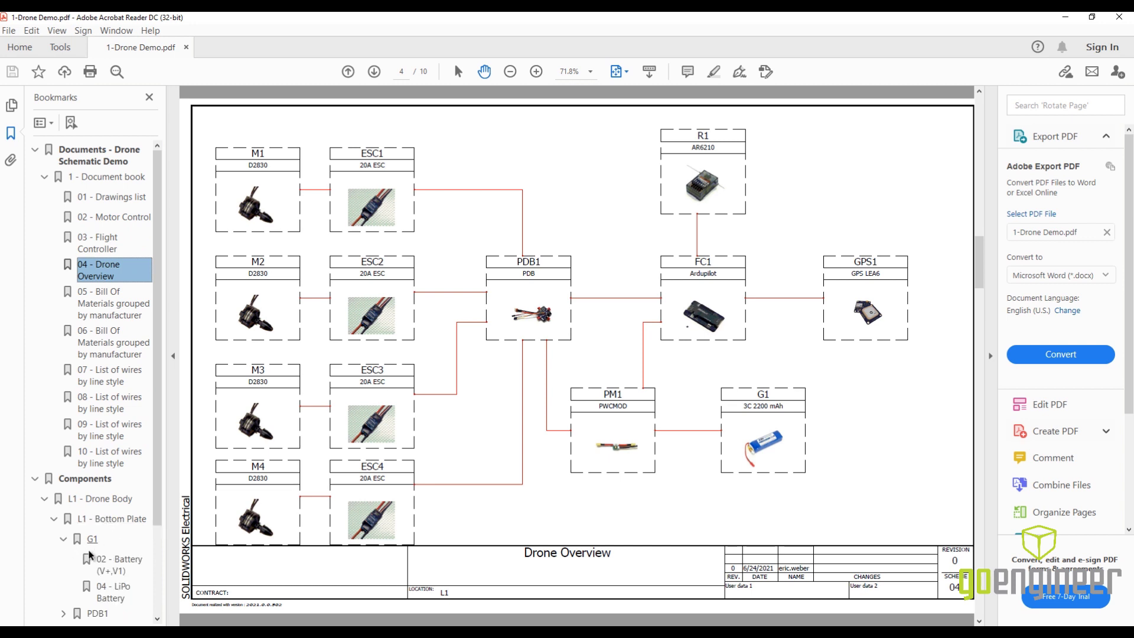
pyautogui.click(117, 569)
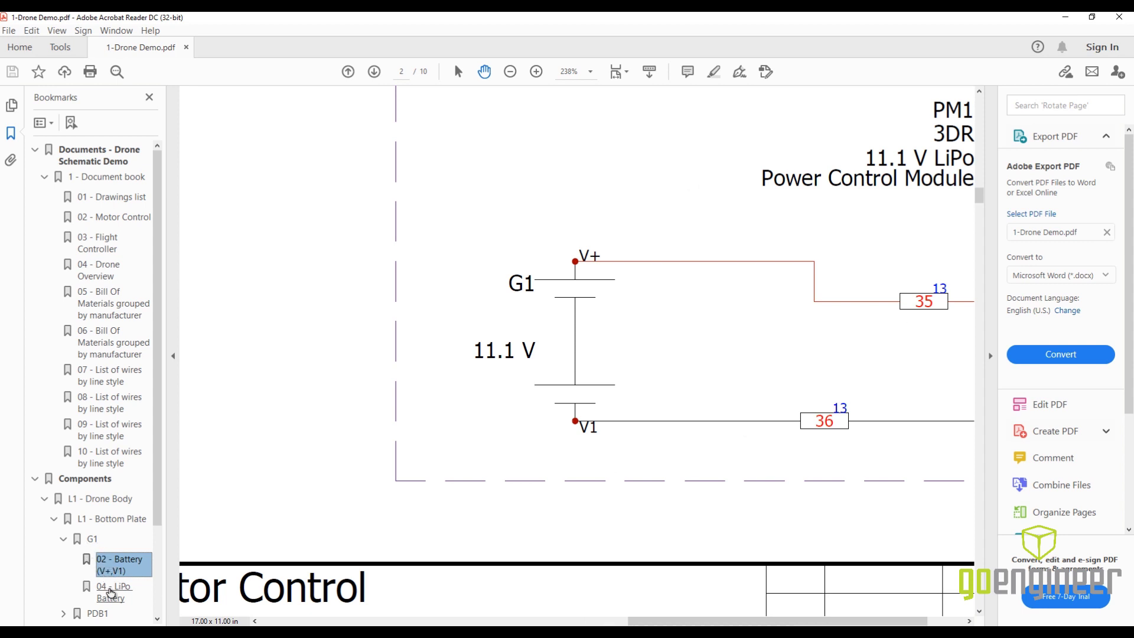
pyautogui.click(112, 593)
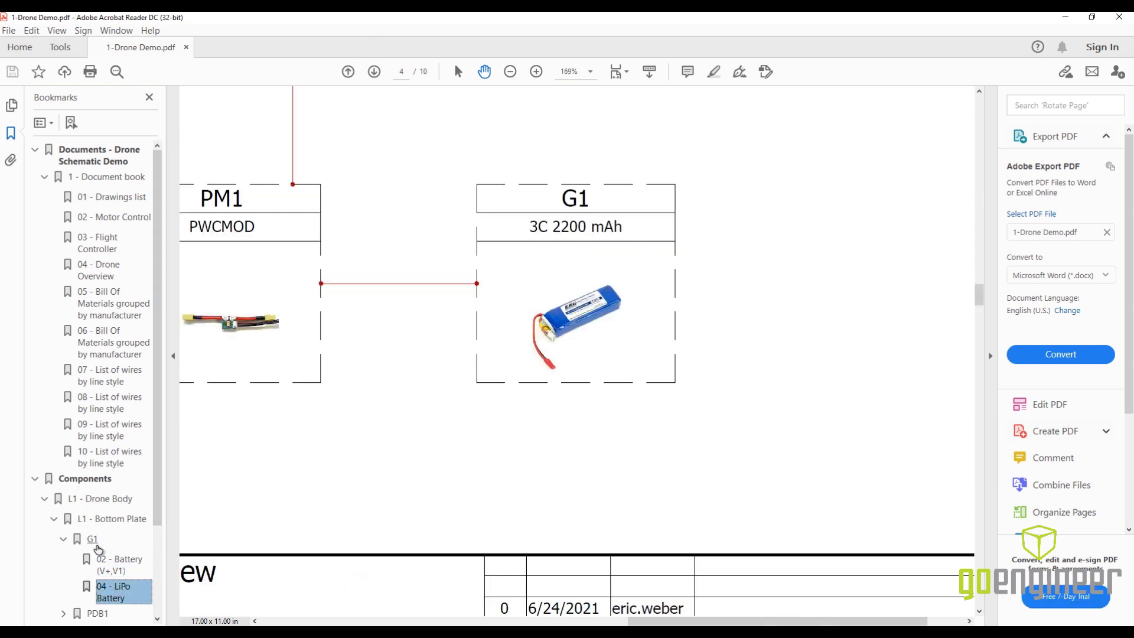
# - Return to the Motor Control page and follow the PDB component's hyperlink to the Drone Overview and back
pyautogui.click(120, 199)
pyautogui.click(119, 222)
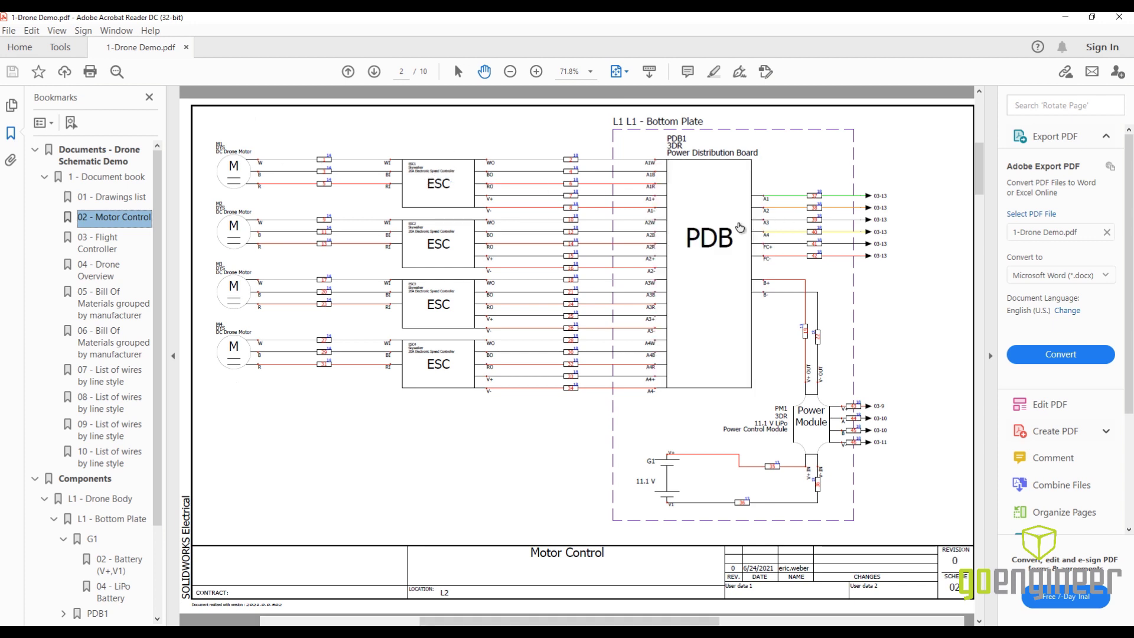
pyautogui.click(738, 223)
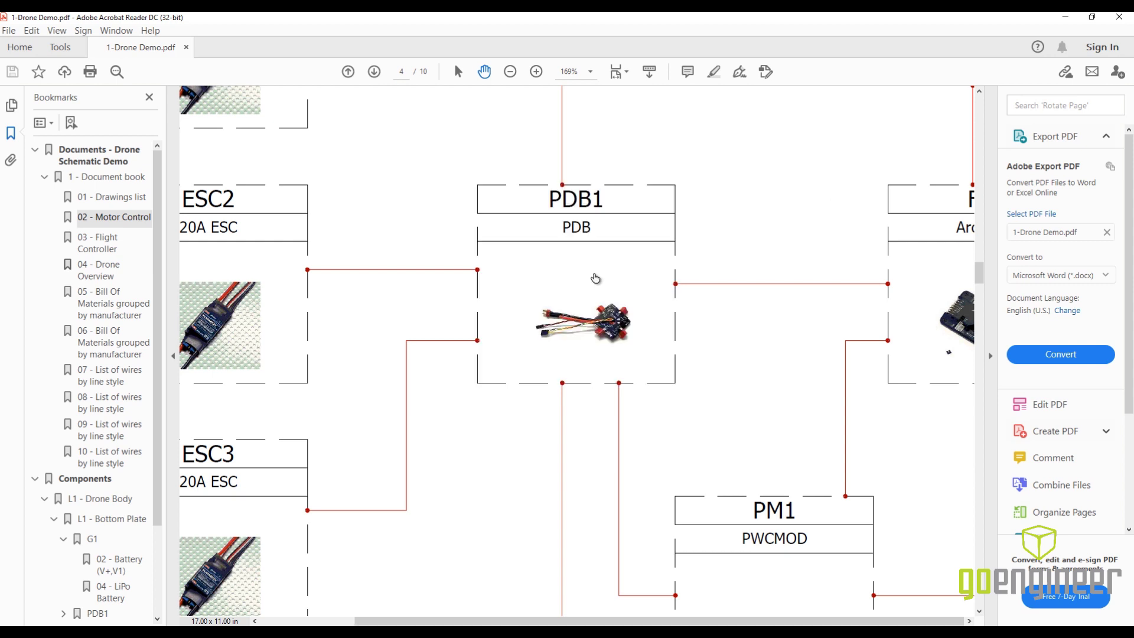
pyautogui.click(596, 278)
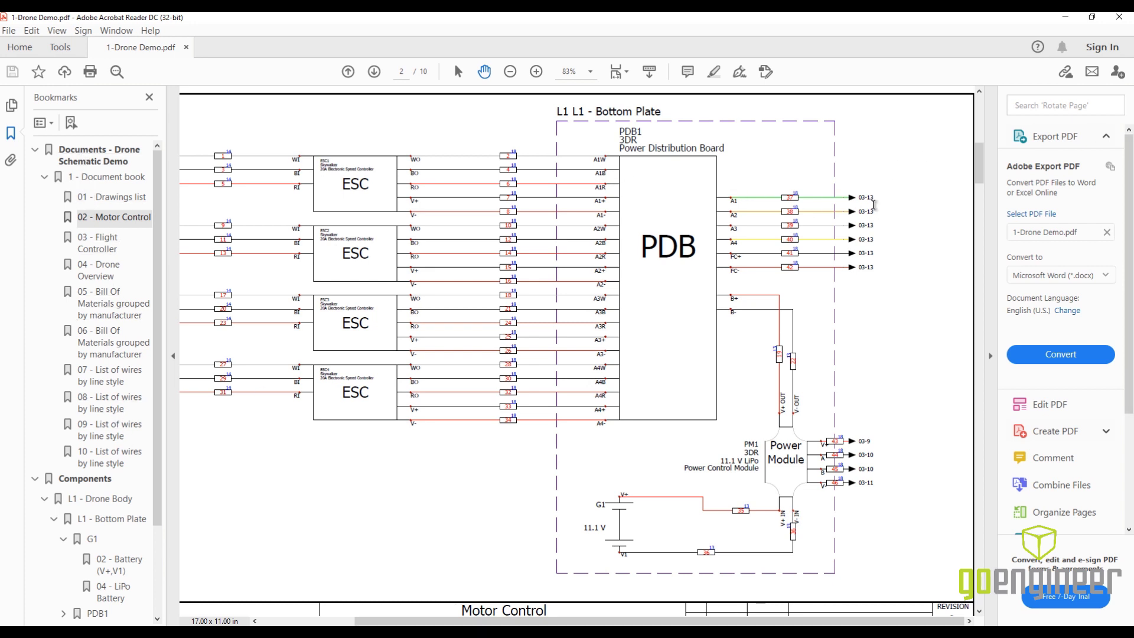
# - Follow wire 37's 03-13 cross-reference to the Flight Controller page and return through its 02-3 link
pyautogui.scroll(-2, 873, 209)
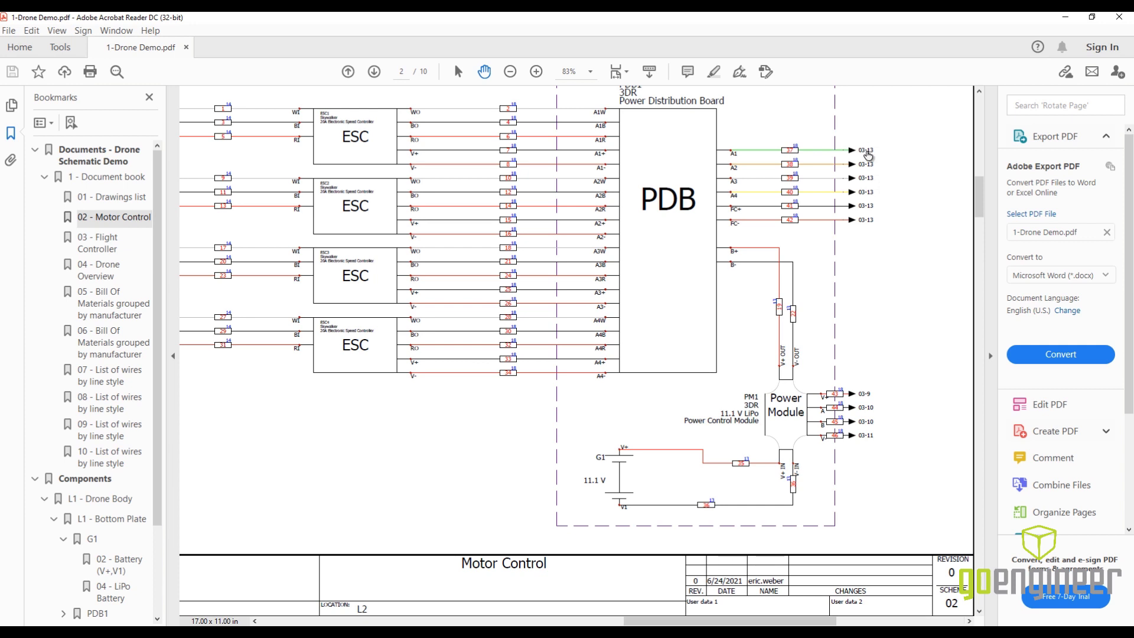
pyautogui.click(867, 152)
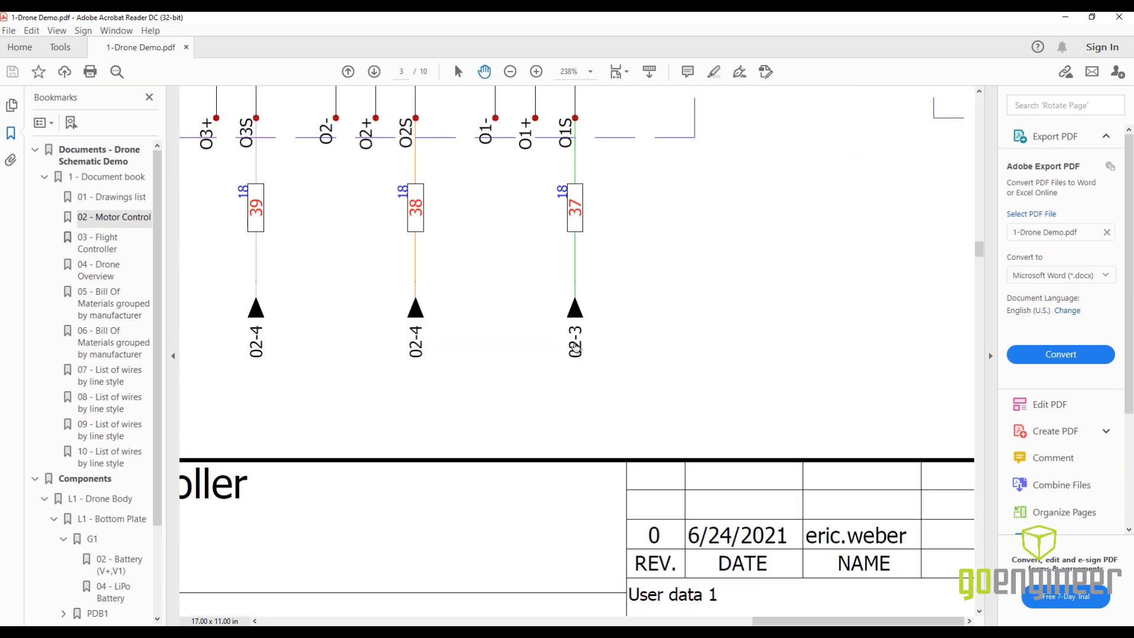
pyautogui.click(576, 348)
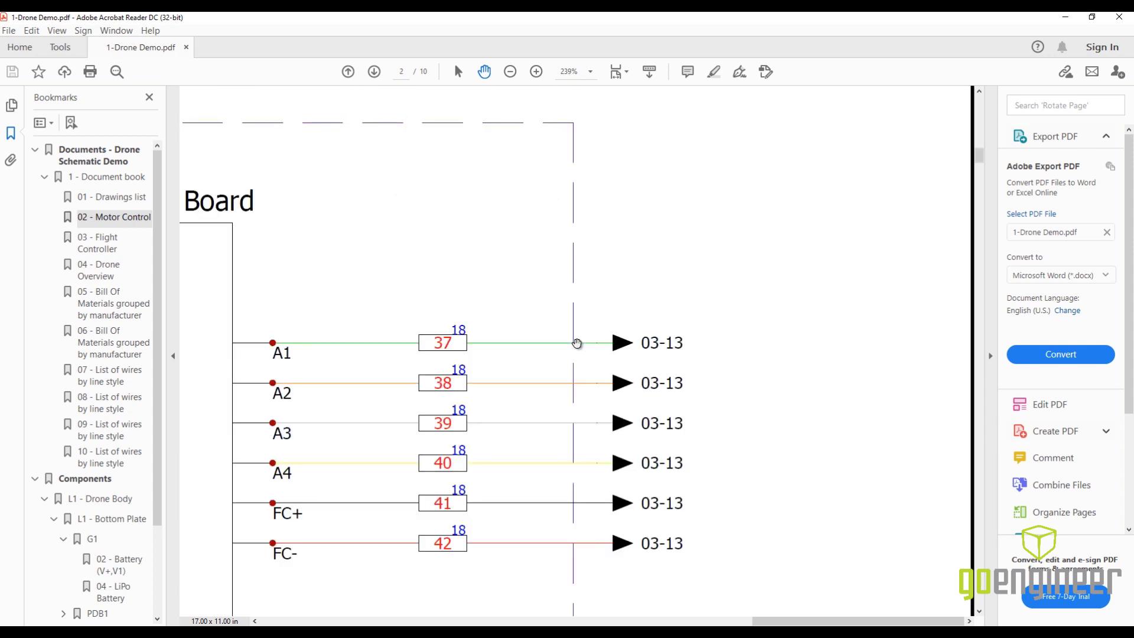